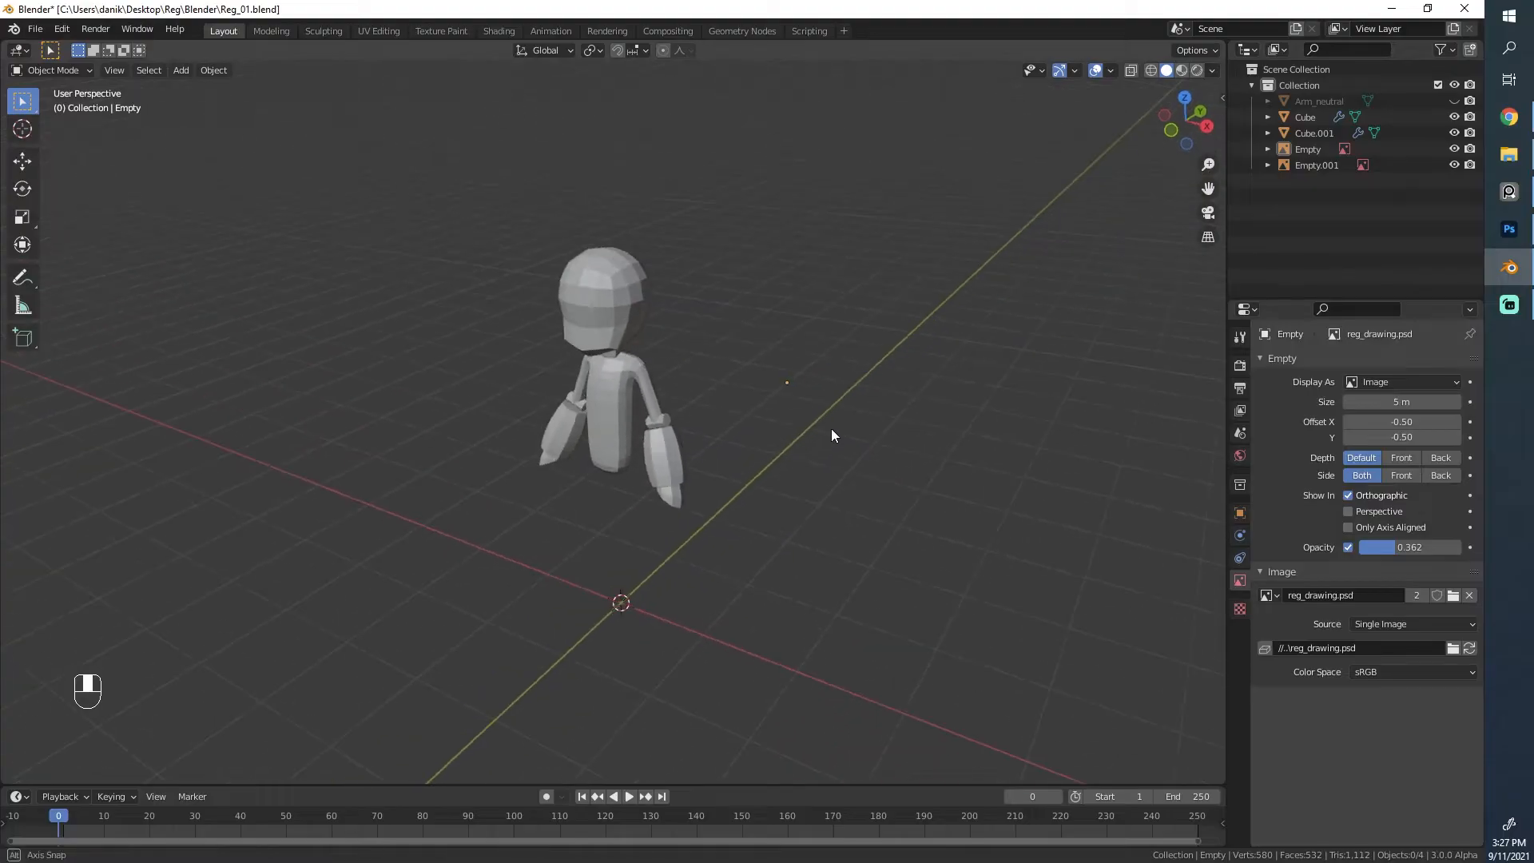
Step: Examine the character's head, torso and arms in perspective, side and front views against the reference drawing
{"action": "middle_click_drag", "start_coordinate": [344, 276], "coordinate": [352, 275]}
{"action": "scroll", "coordinate": [352, 275], "scroll_direction": "up", "scroll_amount": 3}
{"action": "scroll", "coordinate": [847, 405], "scroll_direction": "down", "scroll_amount": 1}
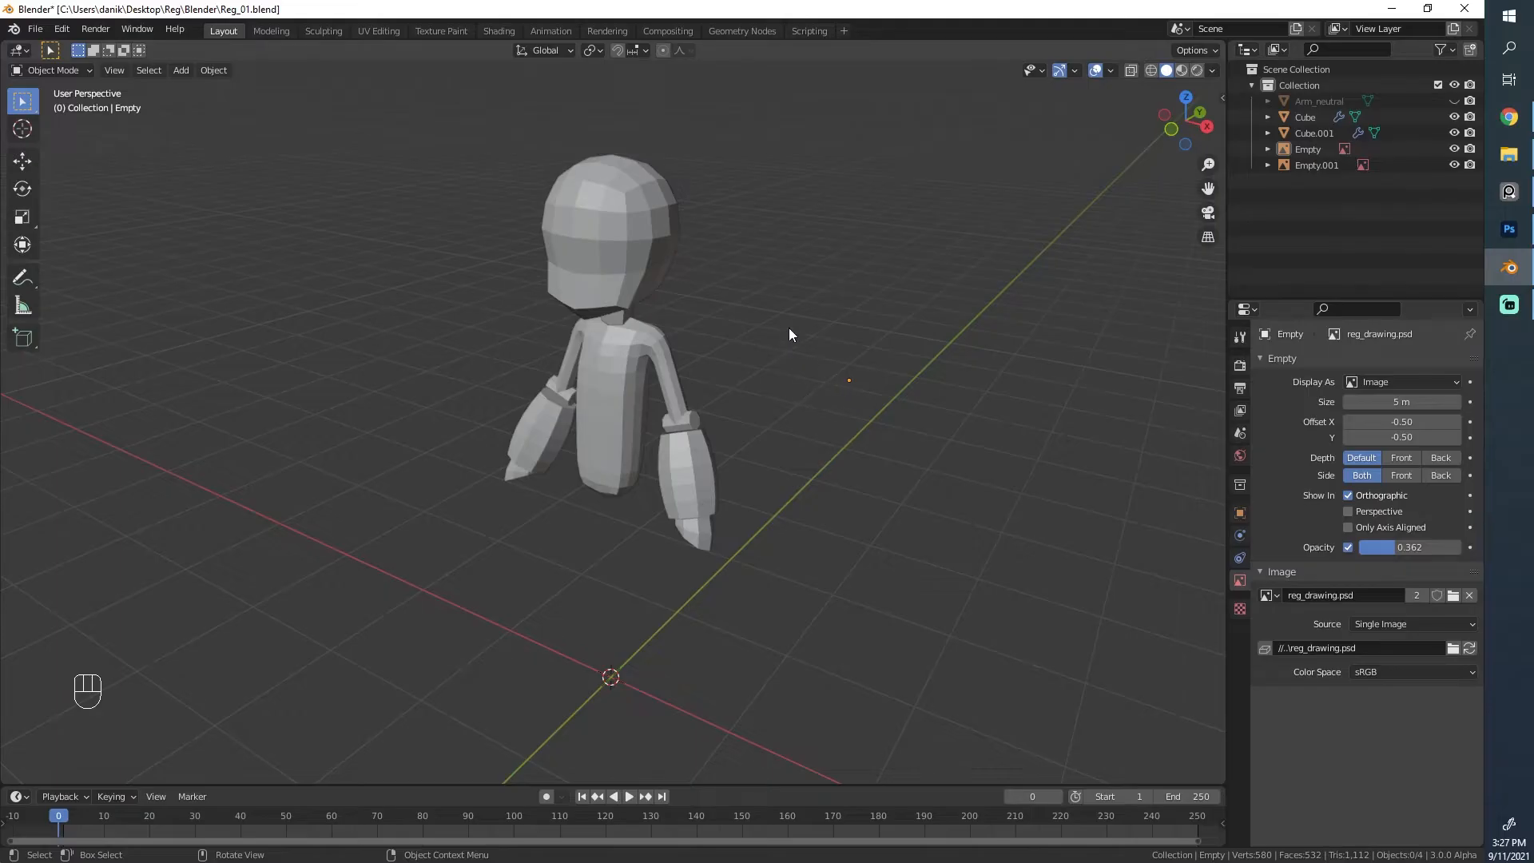
{"action": "middle_click_drag", "start_coordinate": [780, 421], "coordinate": [572, 397]}
{"action": "key", "text": "KP_3"}
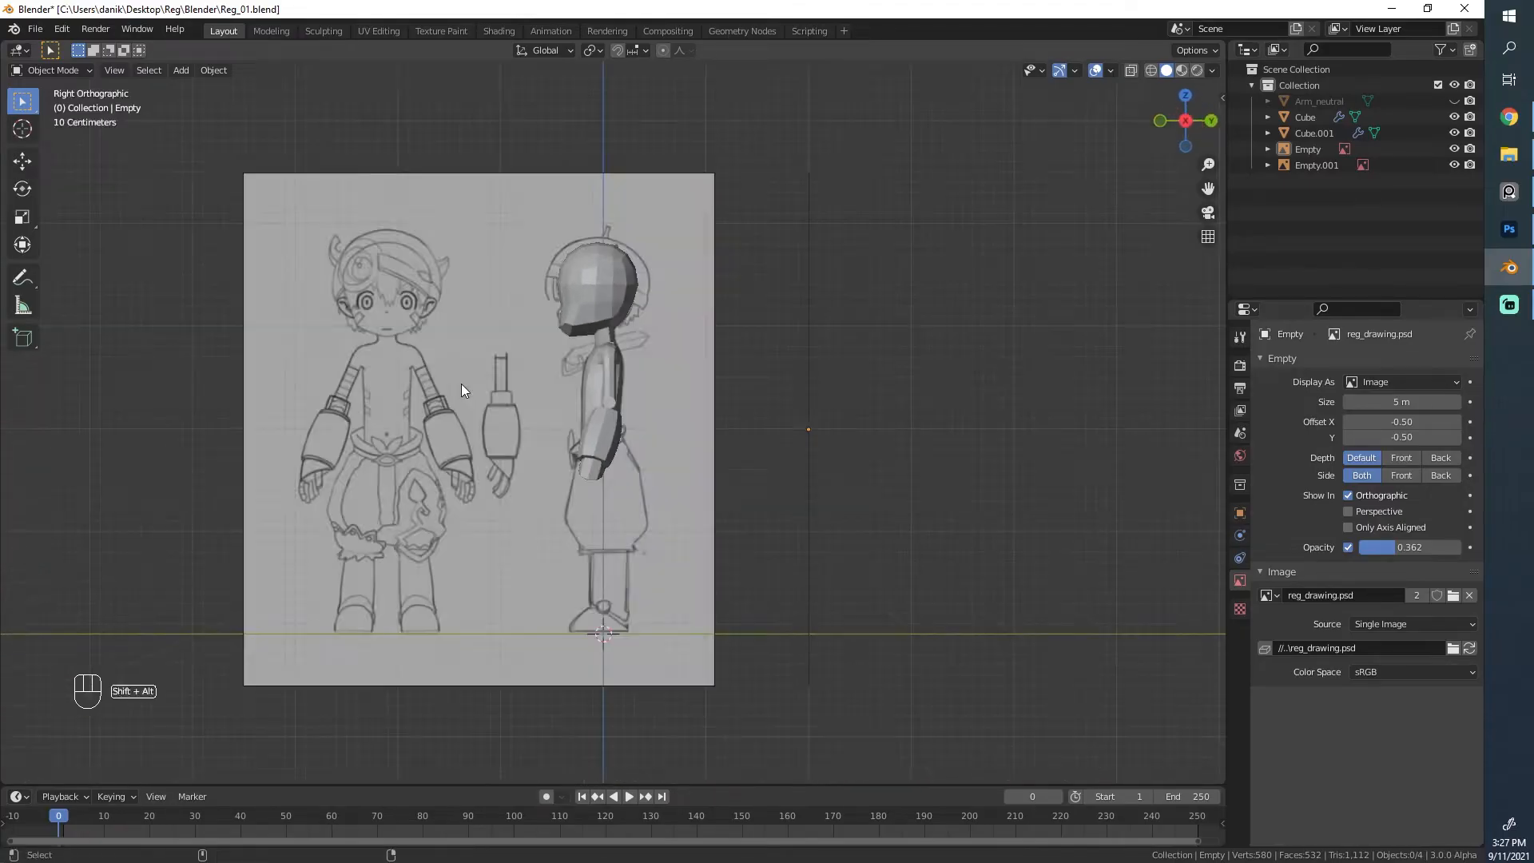
{"action": "scroll", "coordinate": [461, 384], "scroll_direction": "up", "scroll_amount": 4}
{"action": "mouse_move", "coordinate": [444, 402]}
{"action": "middle_mouse_down"}
{"action": "mouse_move", "coordinate": [578, 453]}
{"action": "mouse_move", "coordinate": [713, 468]}
{"action": "middle_mouse_up"}
{"action": "key", "text": "KP_1"}
{"action": "scroll", "coordinate": [598, 474], "scroll_direction": "up", "scroll_amount": 4}
Step: Delete the faces of the torso's rounded lower end in the body mesh, leaving it open at the waist
{"action": "left_click", "coordinate": [598, 474]}
{"action": "key", "text": "Tab"}
{"action": "scroll", "coordinate": [598, 474], "scroll_direction": "up", "scroll_amount": 4}
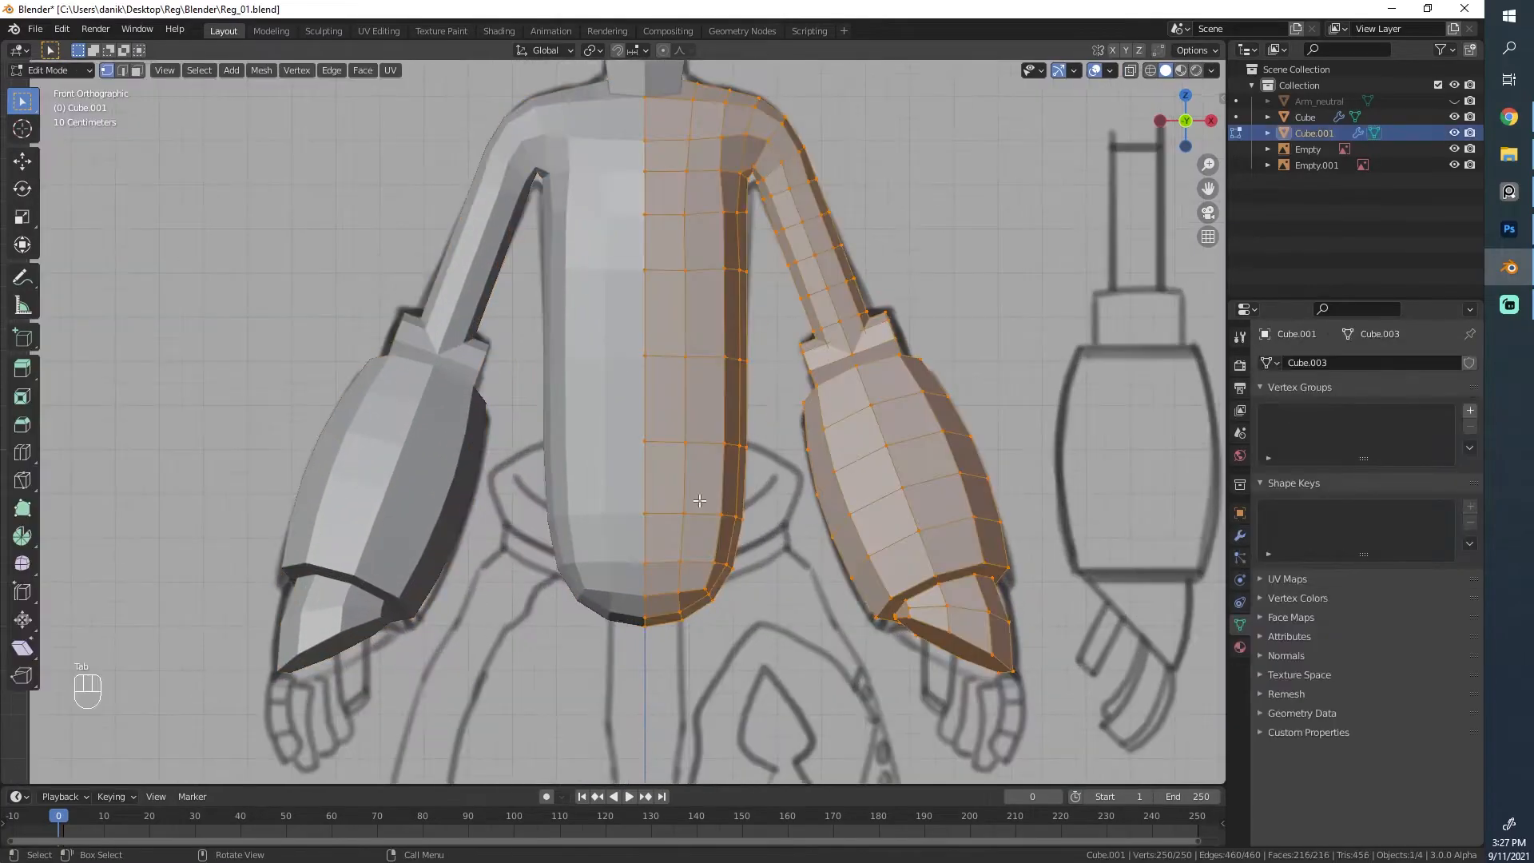
{"action": "scroll", "coordinate": [671, 508], "scroll_direction": "up", "scroll_amount": 4}
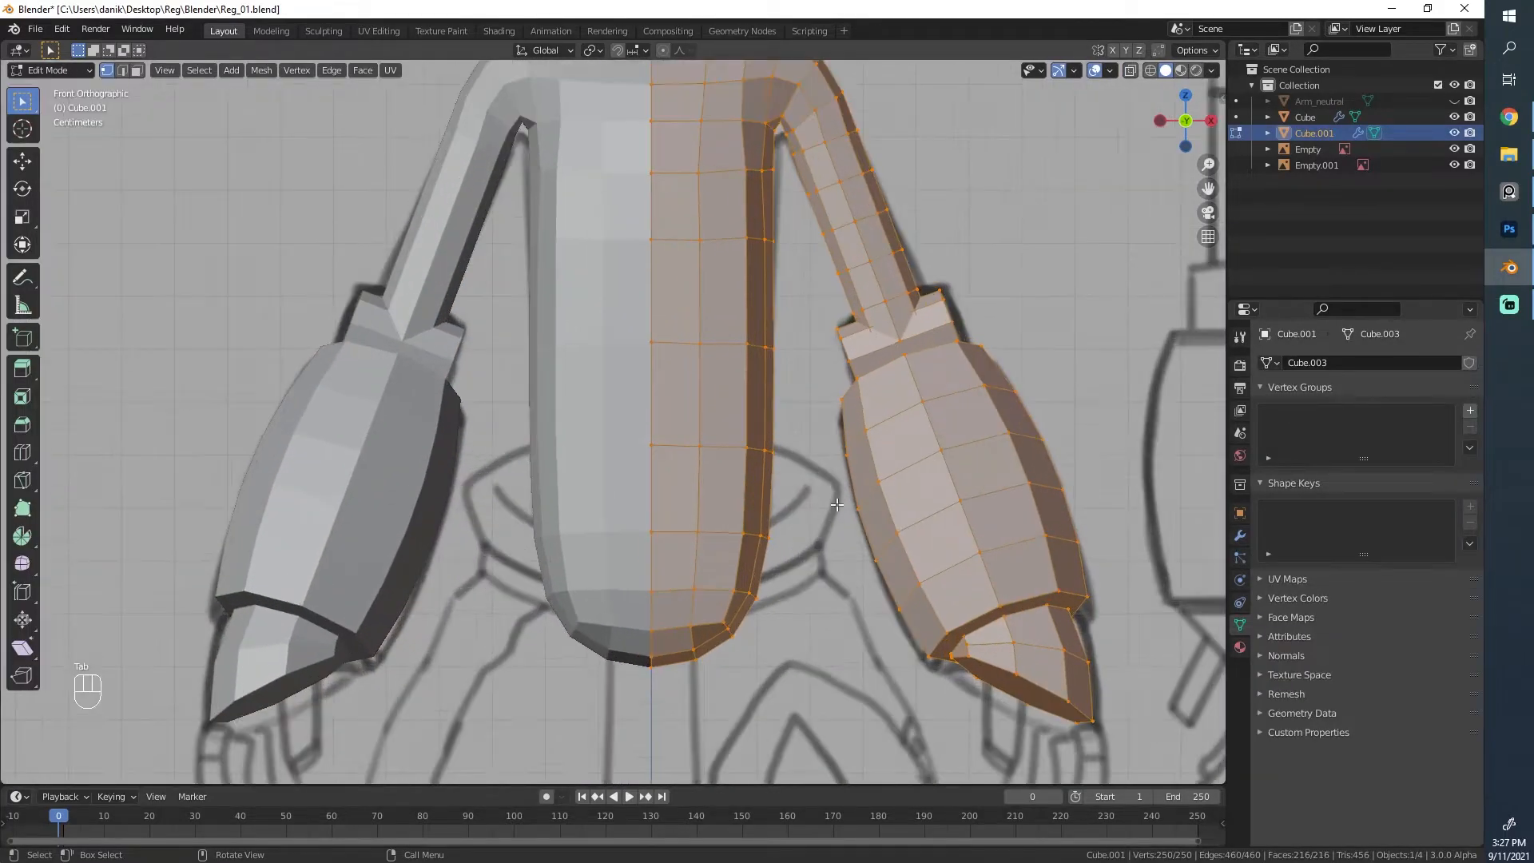
{"action": "key", "text": "z"}
{"action": "key", "text": "alt+a"}
{"action": "key", "text": "b"}
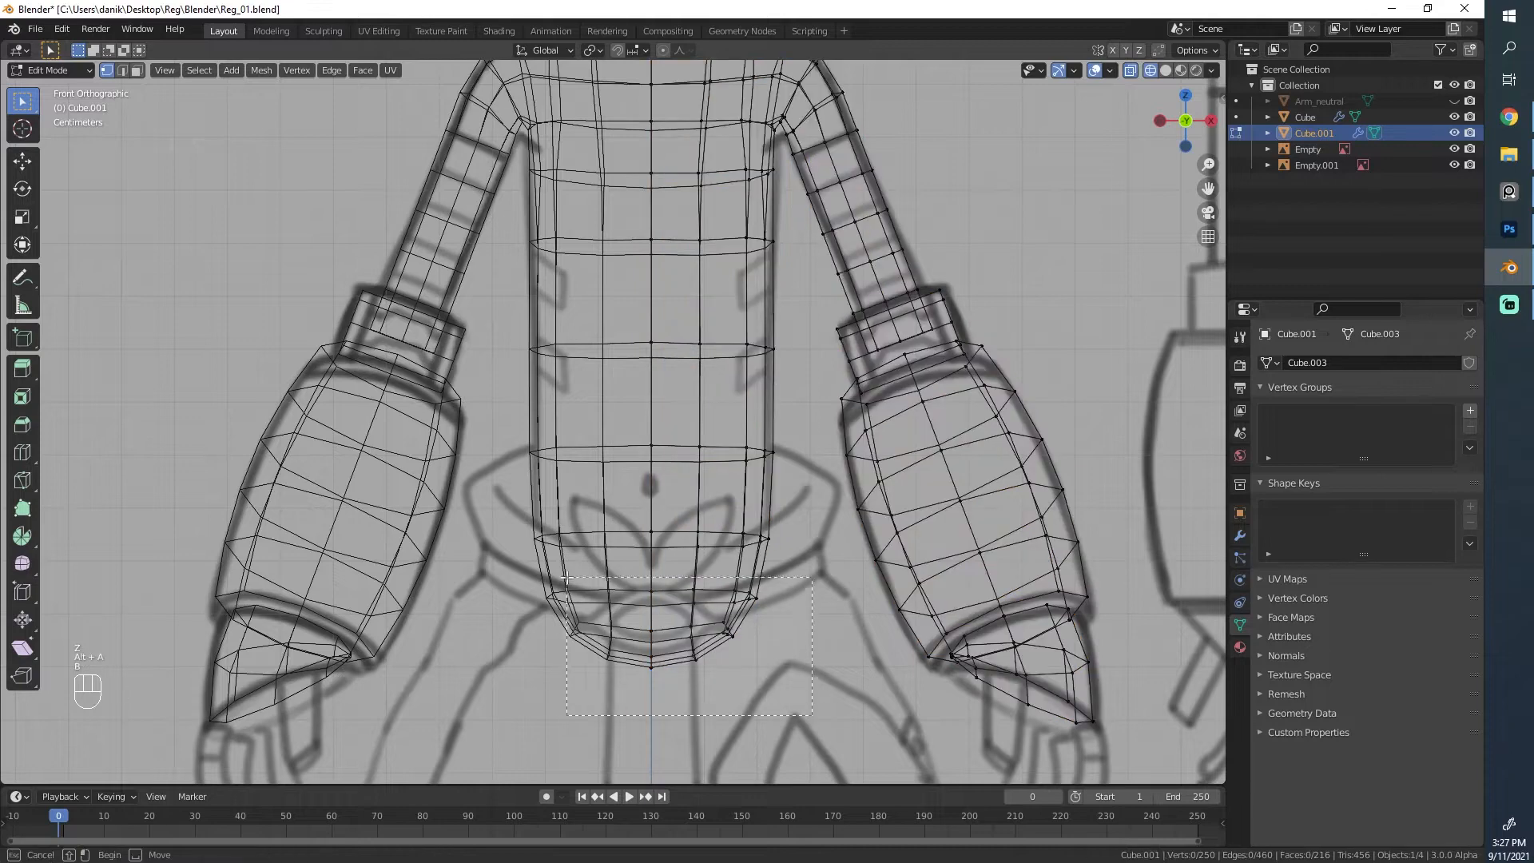
{"action": "left_click_drag", "start_coordinate": [798, 711], "coordinate": [554, 505]}
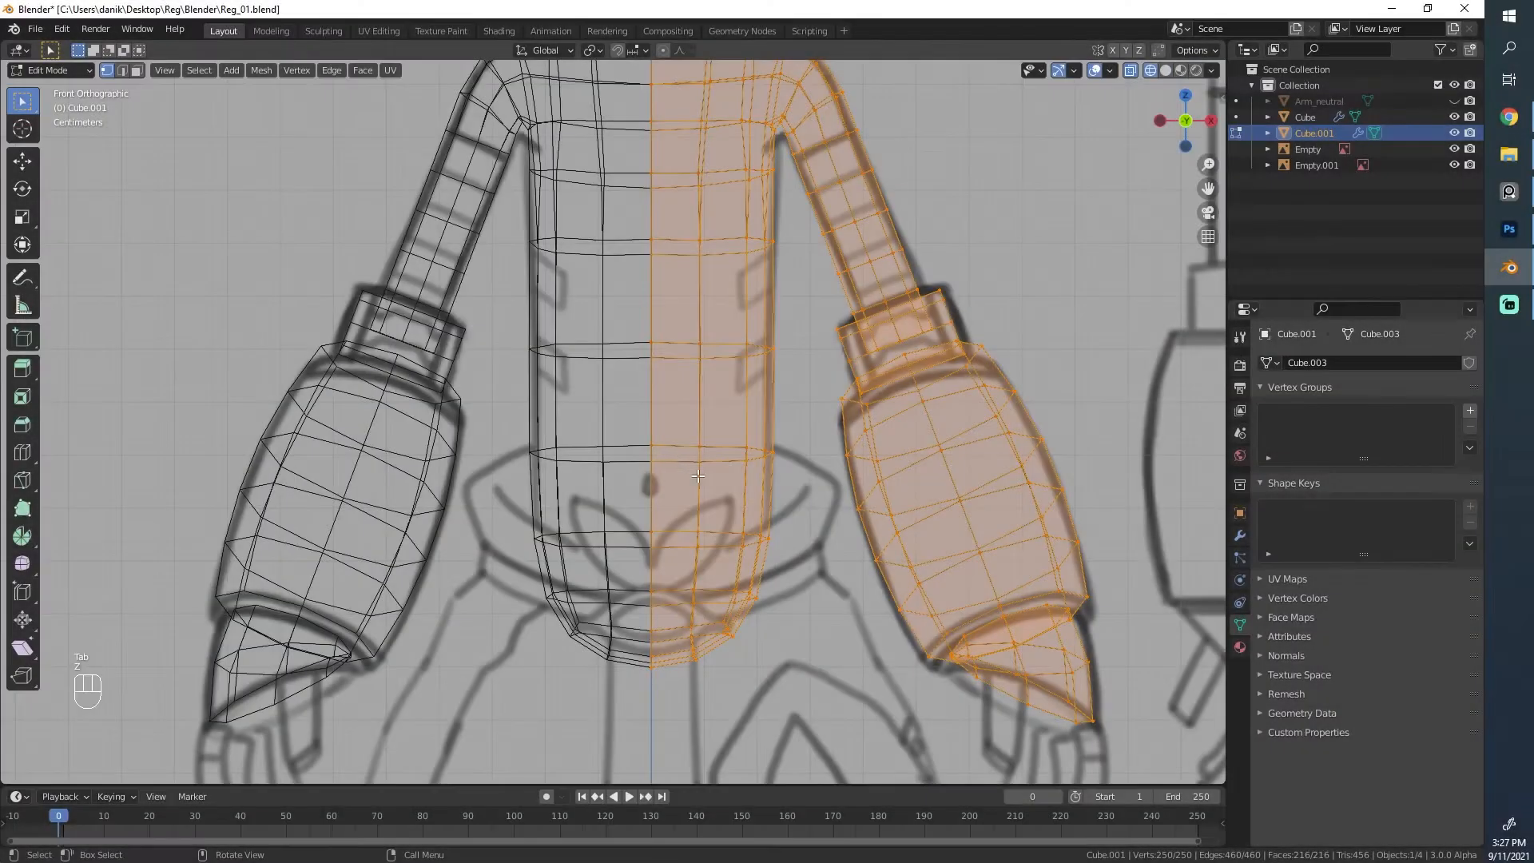
{"action": "key", "text": "alt+a"}
{"action": "key", "text": "b"}
{"action": "left_click_drag", "start_coordinate": [518, 510], "coordinate": [518, 510]}
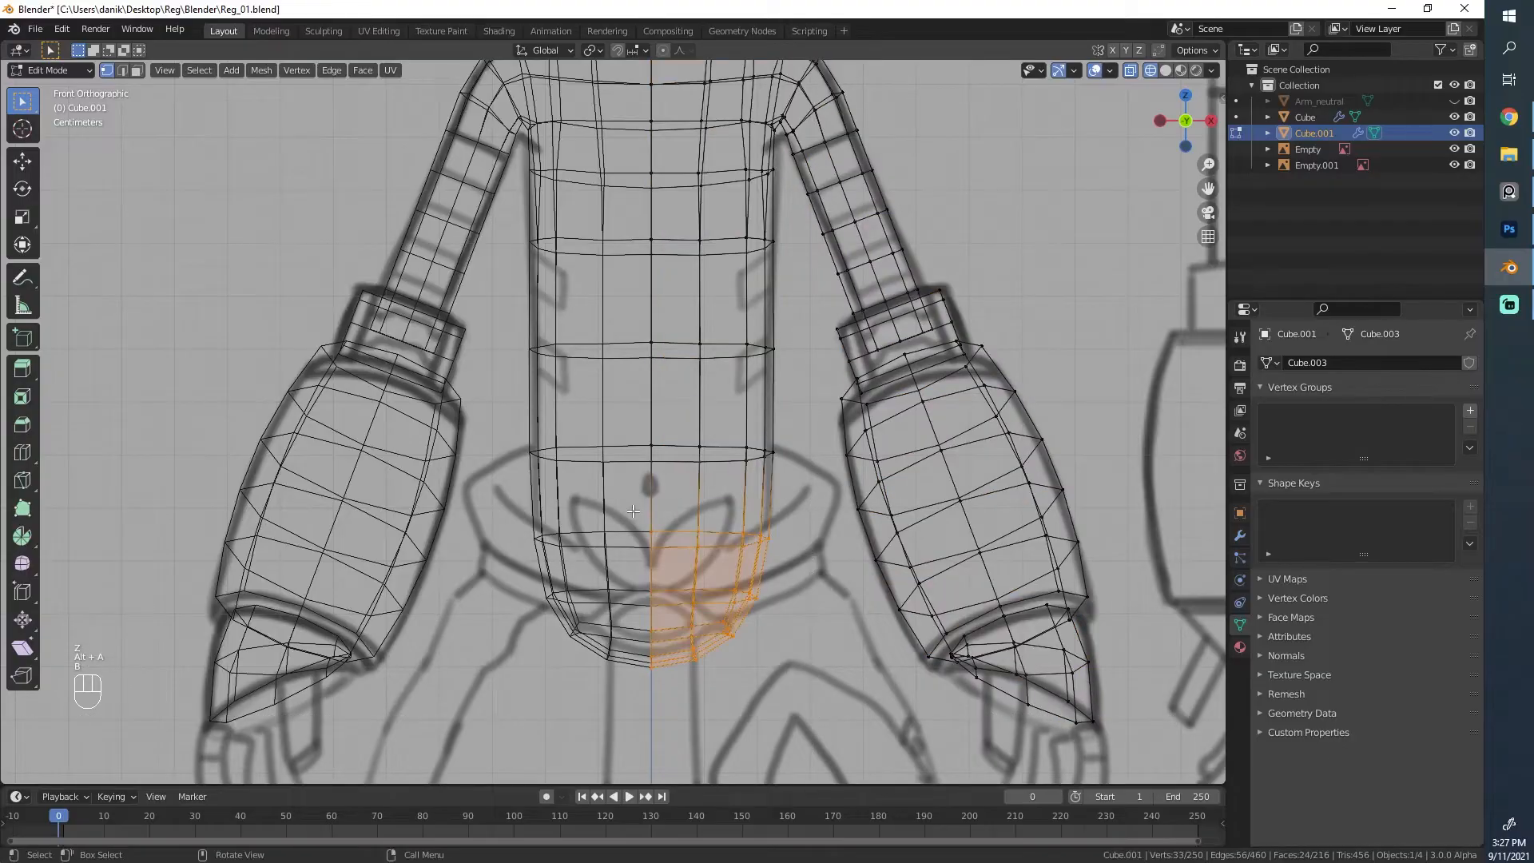
{"action": "key", "text": "x"}
{"action": "key", "text": "x"}
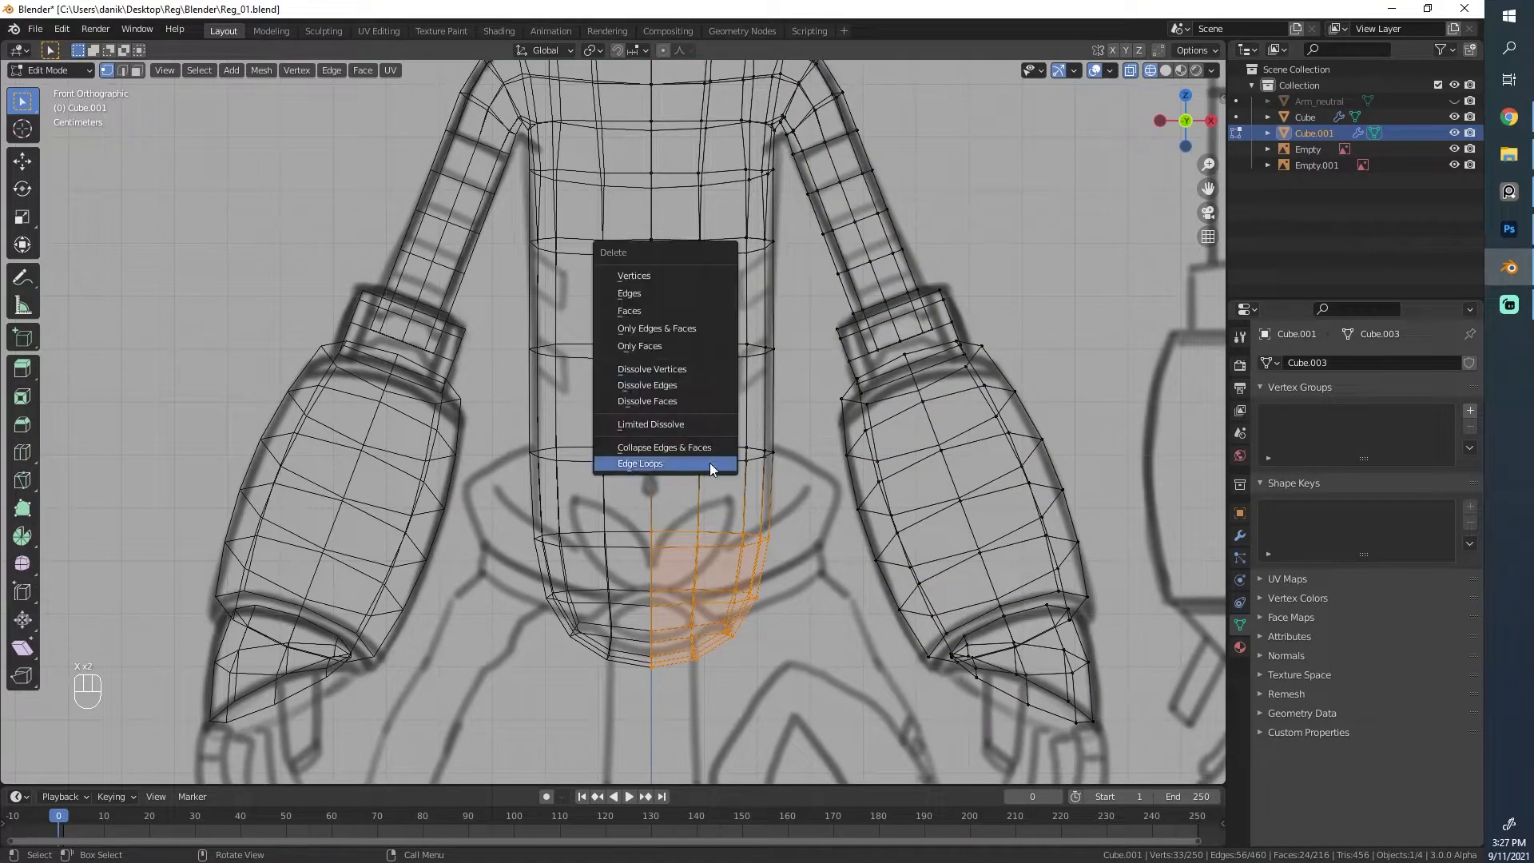
{"action": "left_click", "coordinate": [659, 308]}
{"action": "key", "text": "z"}
{"action": "scroll", "coordinate": [783, 356], "scroll_direction": "down", "scroll_amount": 3}
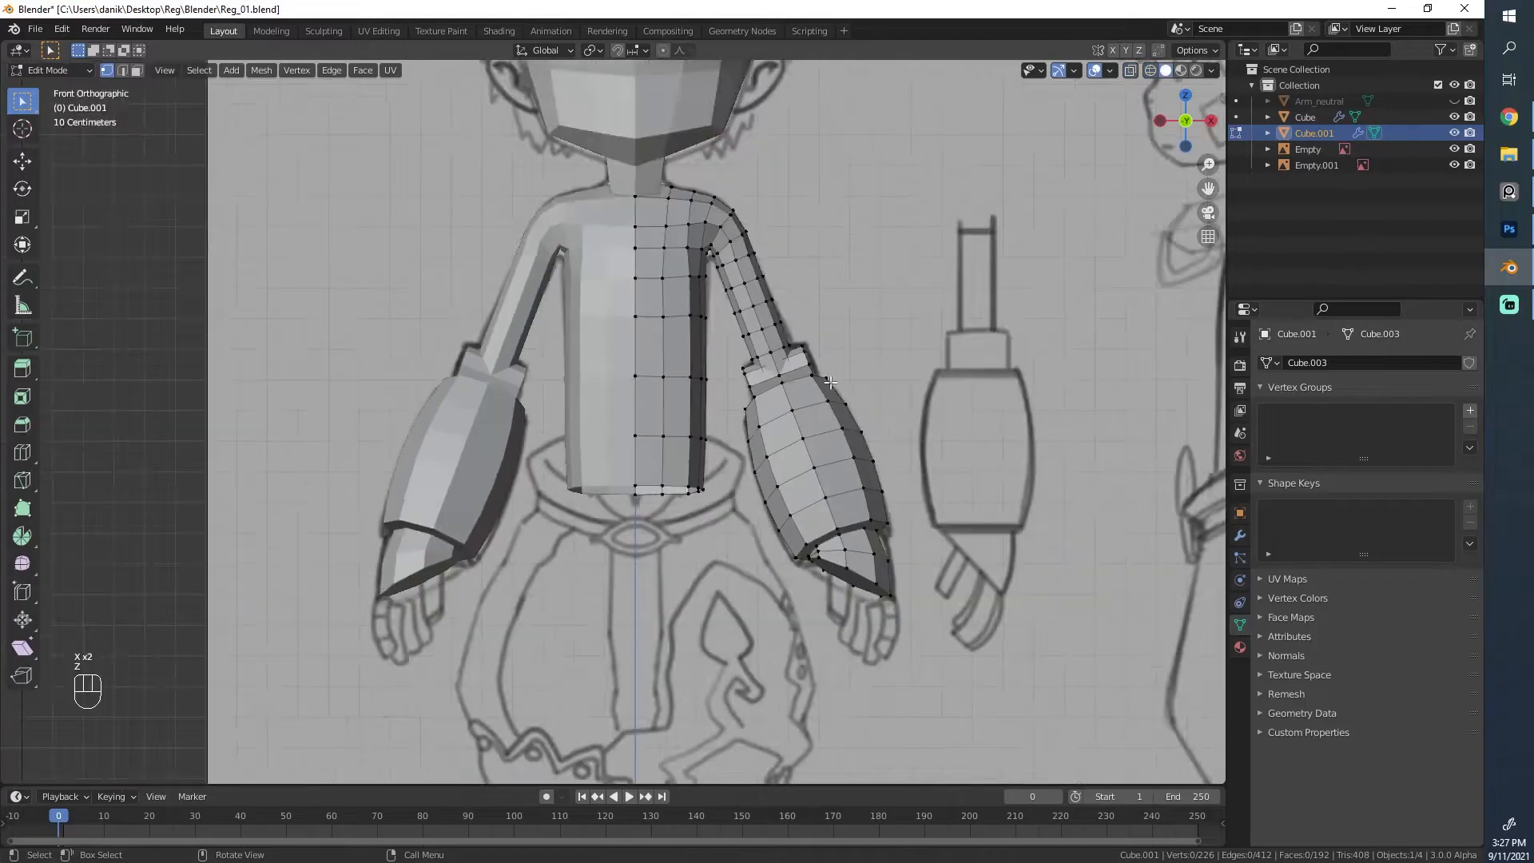
Step: With sharp proportional editing, rotate the torso's open bottom edge loop about 26 degrees to the waistband's slope in side view and nudge it into place
{"action": "middle_click_drag", "start_coordinate": [887, 391], "coordinate": [732, 462]}
{"action": "key", "text": "z"}
{"action": "scroll", "coordinate": [488, 472], "scroll_direction": "up", "scroll_amount": 2}
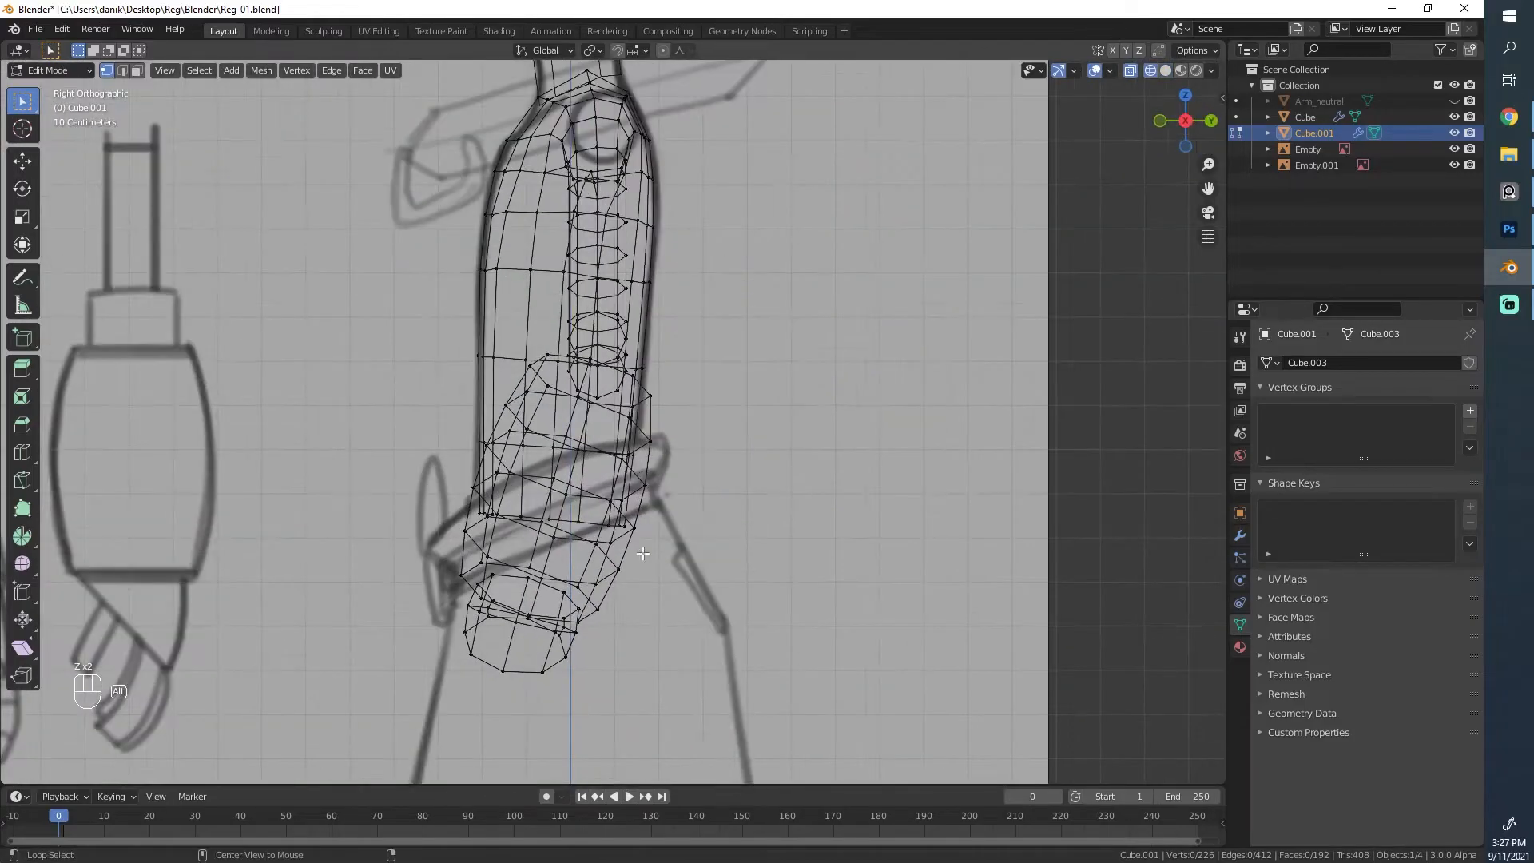
{"action": "key", "text": "r"}
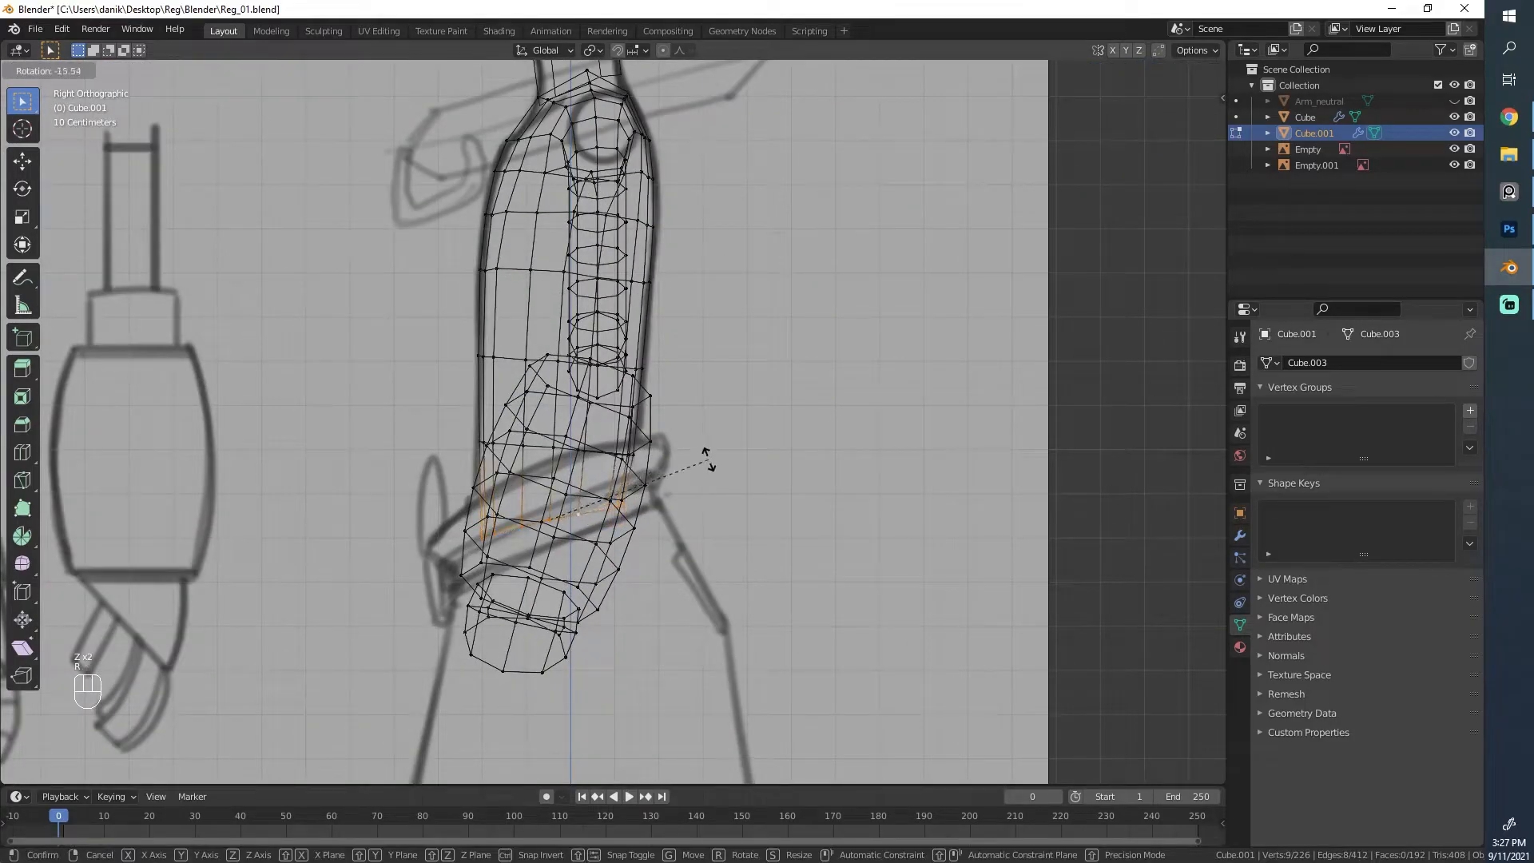
{"action": "left_click", "coordinate": [705, 445]}
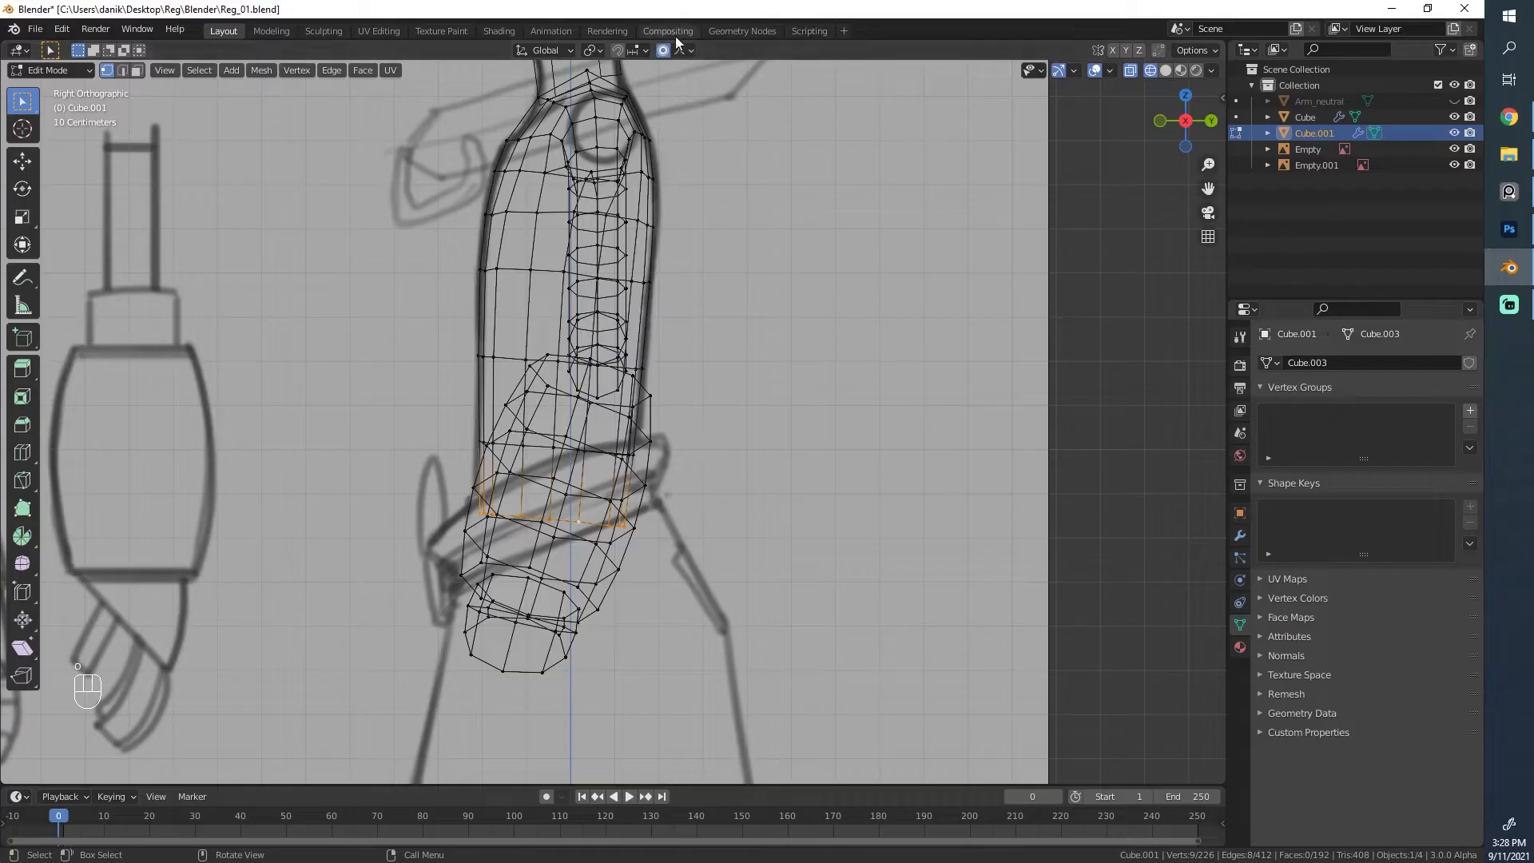
{"action": "key", "text": "r"}
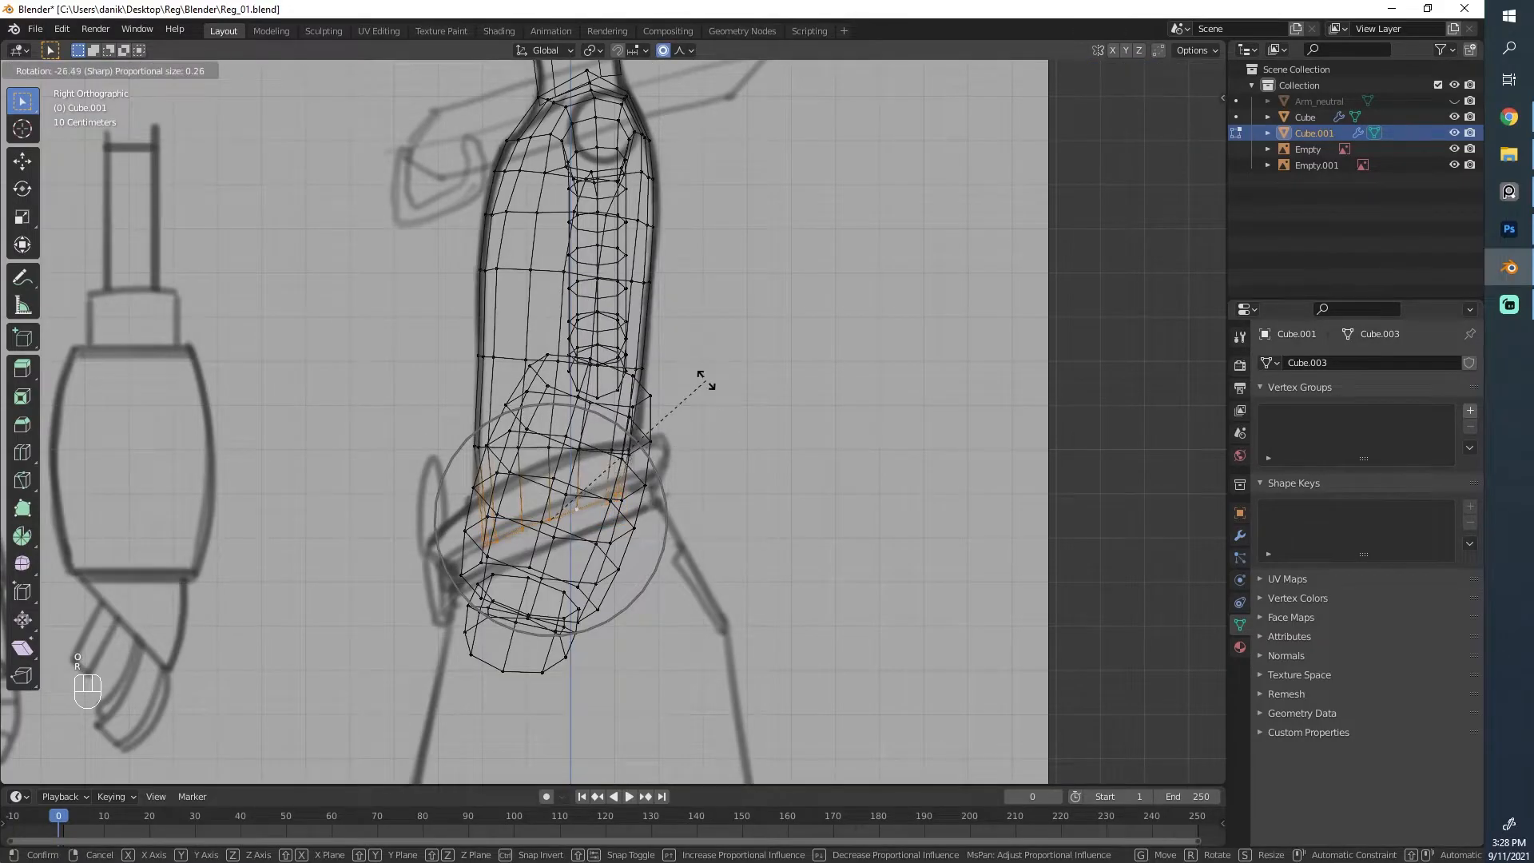
{"action": "left_click", "coordinate": [702, 376]}
{"action": "key", "text": "g"}
{"action": "left_click", "coordinate": [710, 380]}
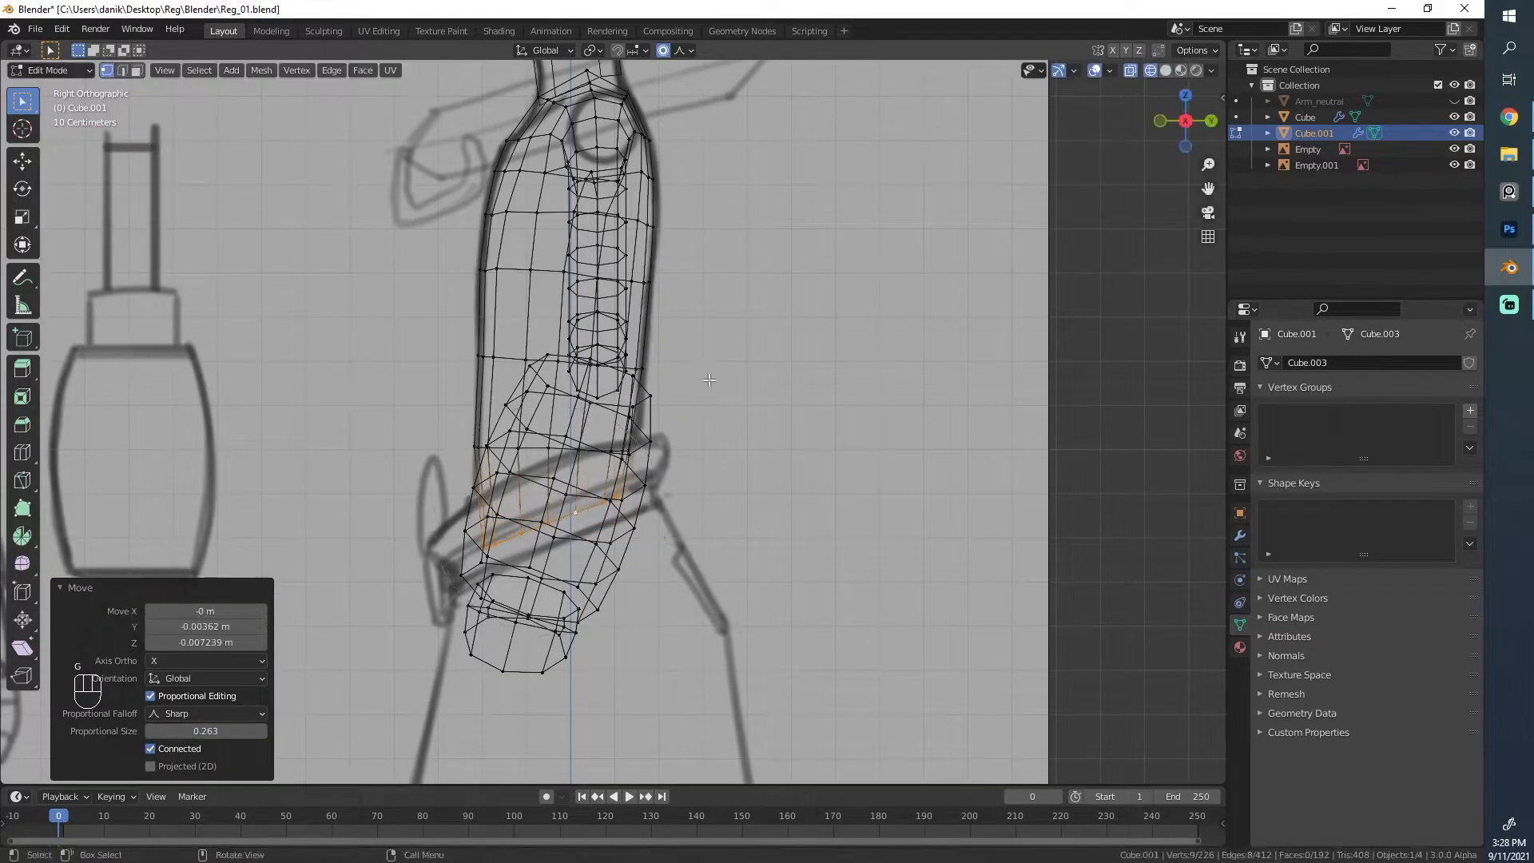
Step: Scale the bottom edge loop by 1.114 along Y and adjust the torso's front vertex above it along Y
{"action": "key", "text": "s"}
{"action": "key", "text": "y"}
{"action": "left_click", "coordinate": [729, 370]}
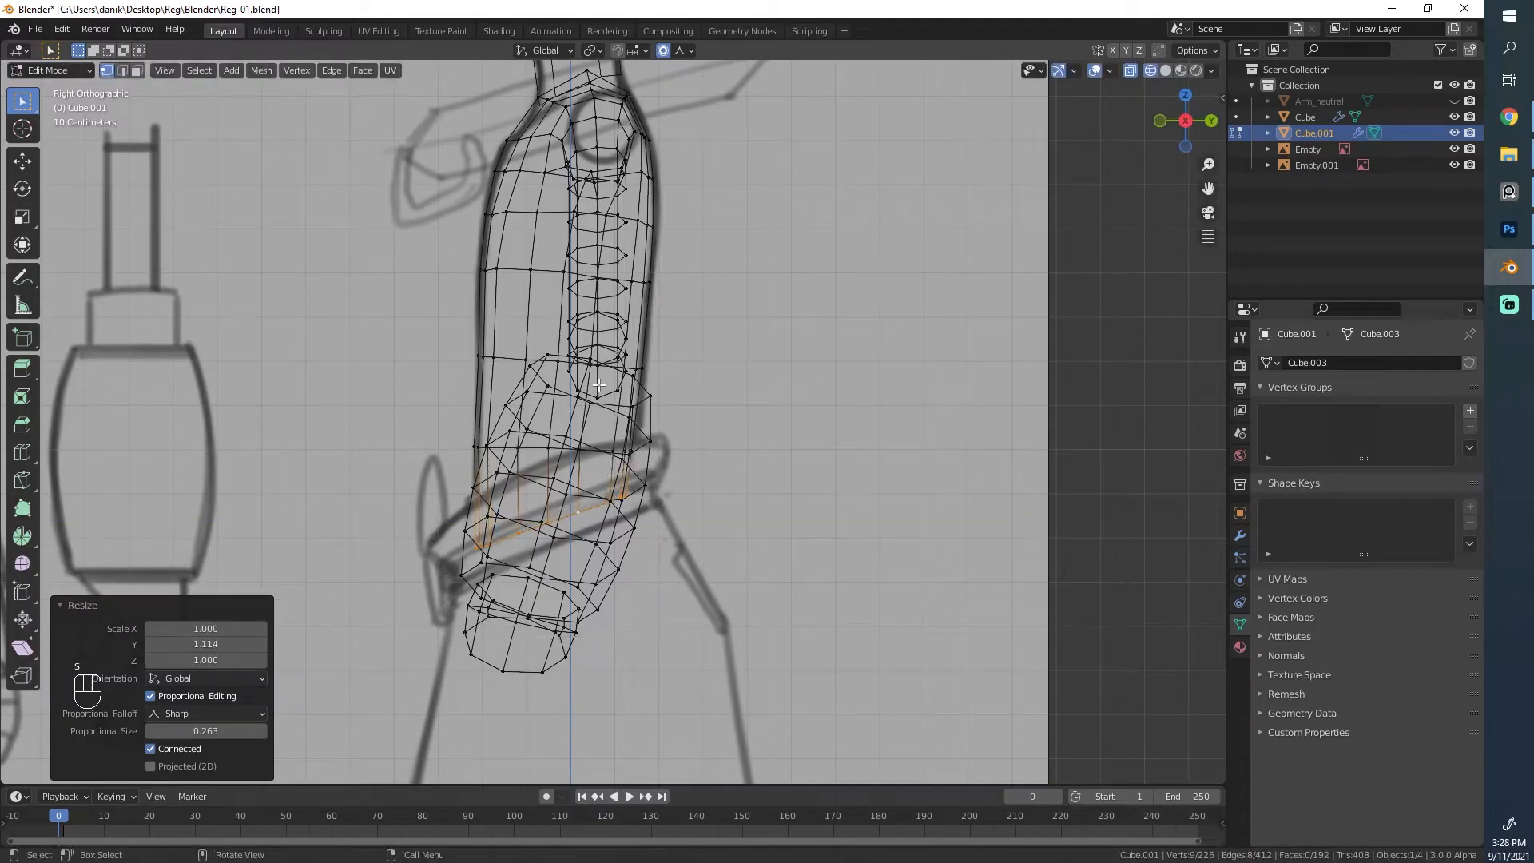
{"action": "left_click", "coordinate": [477, 446]}
{"action": "key", "text": "g"}
{"action": "key", "text": "y"}
{"action": "left_click", "coordinate": [476, 447]}
{"action": "left_click", "coordinate": [470, 344]}
{"action": "key", "text": "g"}
{"action": "key", "text": "y"}
{"action": "right_click", "coordinate": [470, 342]}
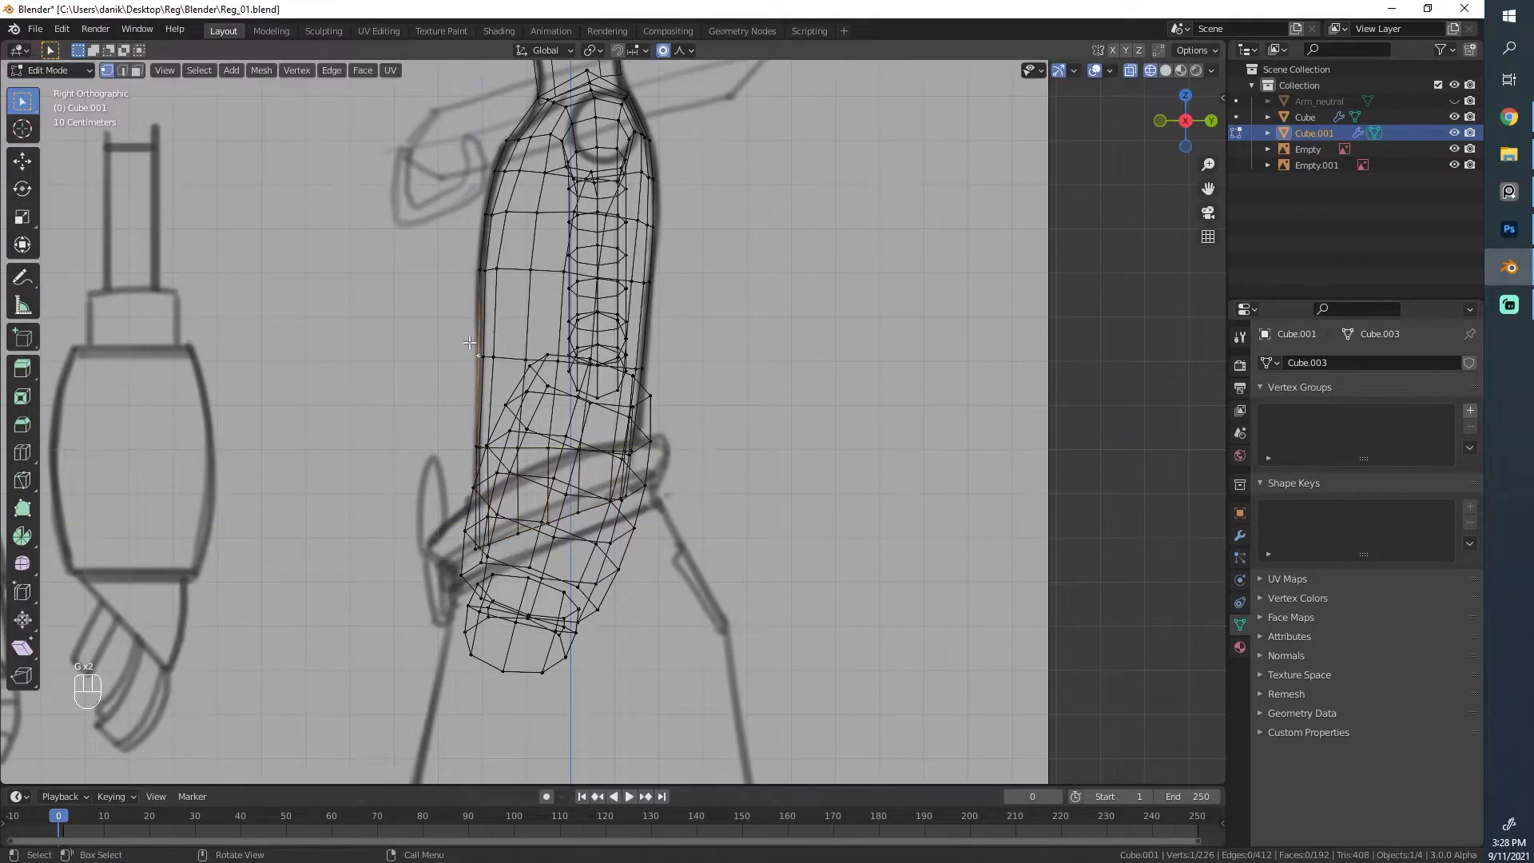
Step: In front view, lower the torso's bottom centre vertex about 0.007 m and shift the bottom outer vertex outward about 0.004 m
{"action": "mouse_move", "coordinate": [470, 343]}
{"action": "middle_mouse_down"}
{"action": "mouse_move", "coordinate": [602, 397]}
{"action": "mouse_move", "coordinate": [604, 461]}
{"action": "middle_mouse_up"}
{"action": "scroll", "coordinate": [602, 397], "scroll_direction": "down", "scroll_amount": 2}
{"action": "key", "text": "Tab"}
{"action": "key", "text": "z"}
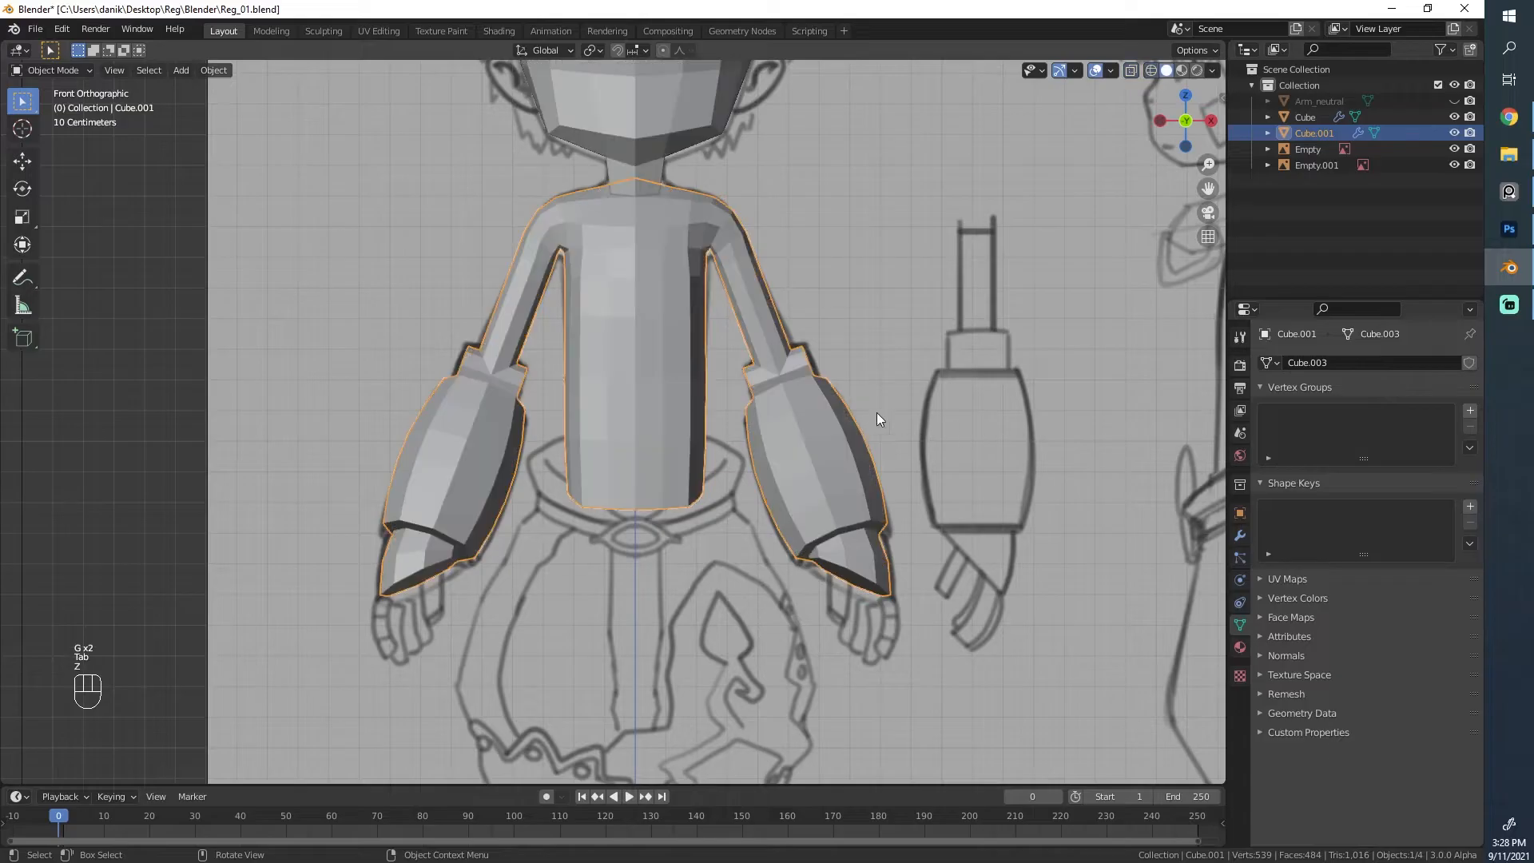
{"action": "key", "text": "Tab"}
{"action": "scroll", "coordinate": [876, 412], "scroll_direction": "up", "scroll_amount": 2}
{"action": "key", "text": "g"}
{"action": "left_click", "coordinate": [627, 557]}
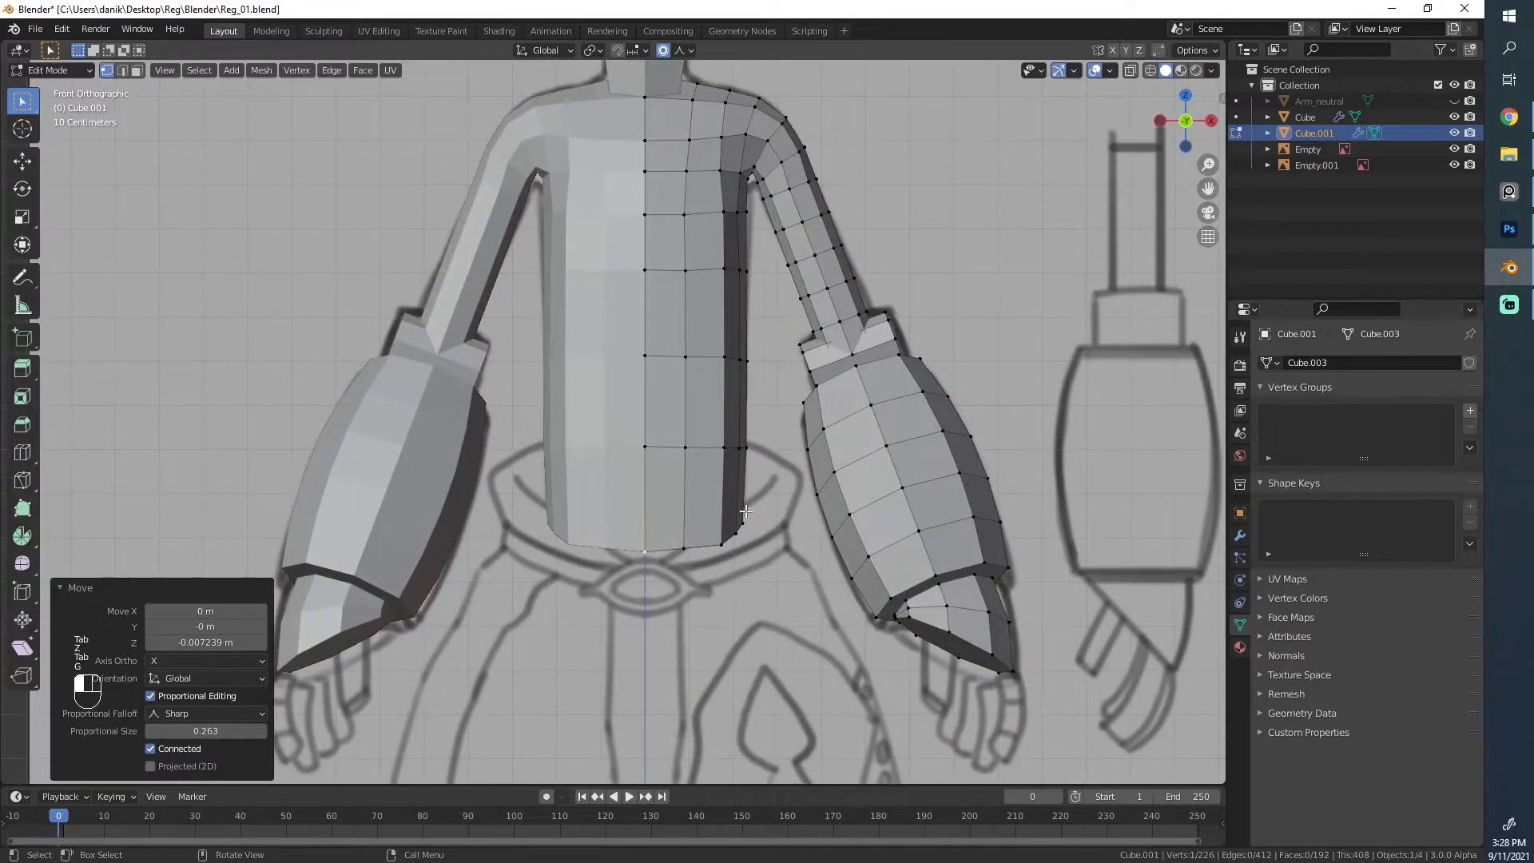
{"action": "key", "text": "g"}
{"action": "left_click", "coordinate": [668, 559]}
Step: Move the two side vertices above the waist inward along X to fit the drawn torso outline, and finish editing the body
{"action": "mouse_move", "coordinate": [719, 184]}
{"action": "middle_mouse_down", "text": "shift"}
{"action": "mouse_move", "coordinate": [725, 556]}
{"action": "mouse_move", "coordinate": [665, 347]}
{"action": "middle_mouse_up", "text": "shift"}
{"action": "scroll", "coordinate": [725, 555], "scroll_direction": "down", "scroll_amount": 2}
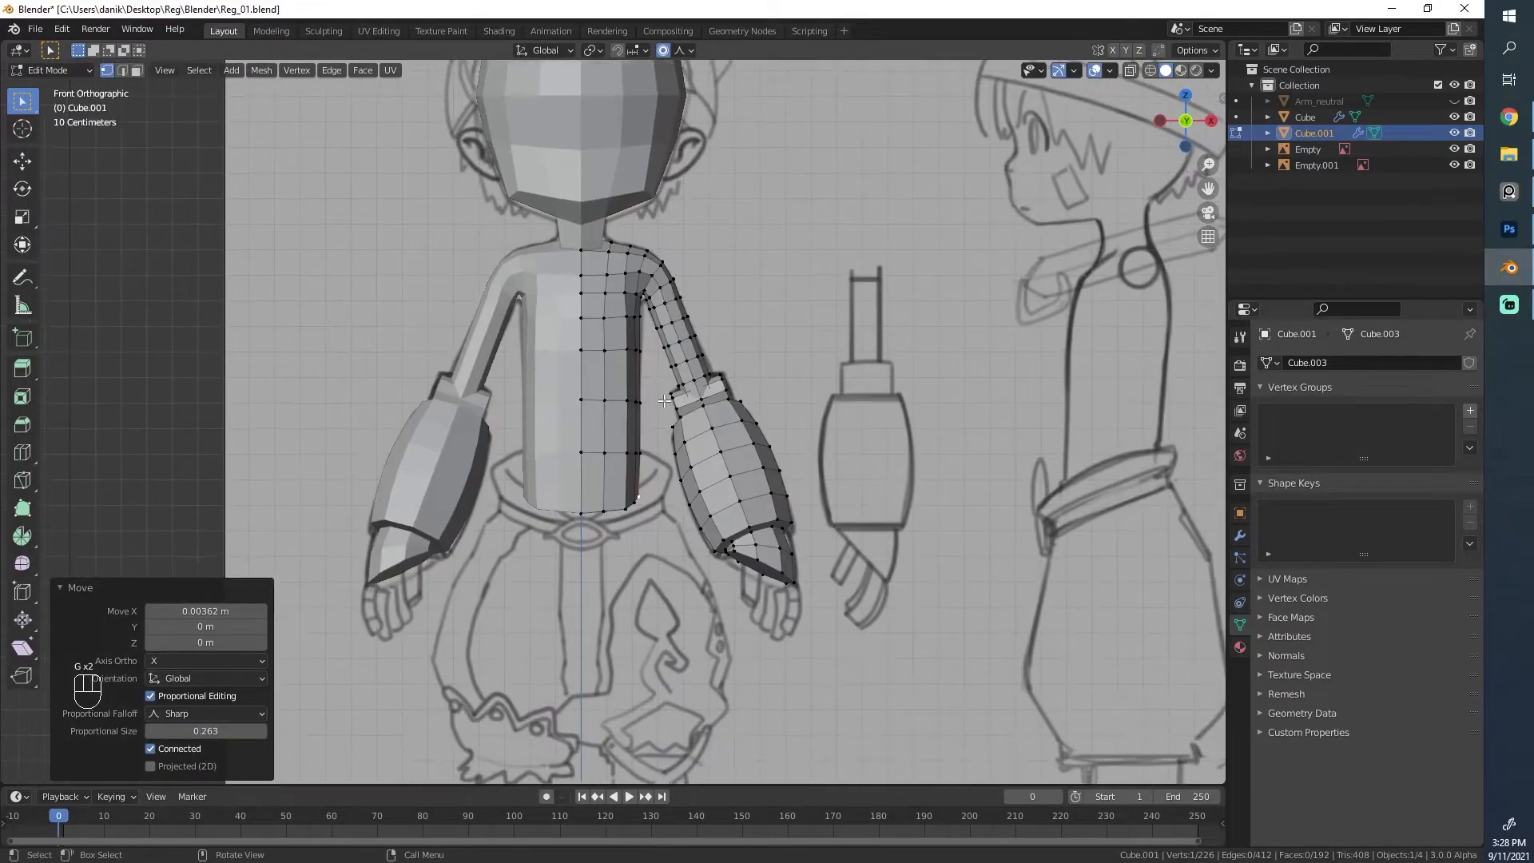
{"action": "scroll", "coordinate": [667, 367], "scroll_direction": "up", "scroll_amount": 4}
{"action": "key", "text": "z"}
{"action": "key", "text": "a"}
{"action": "left_click", "coordinate": [676, 386]}
{"action": "left_click", "coordinate": [688, 489], "text": "shift"}
{"action": "key", "text": "g"}
{"action": "key", "text": "x"}
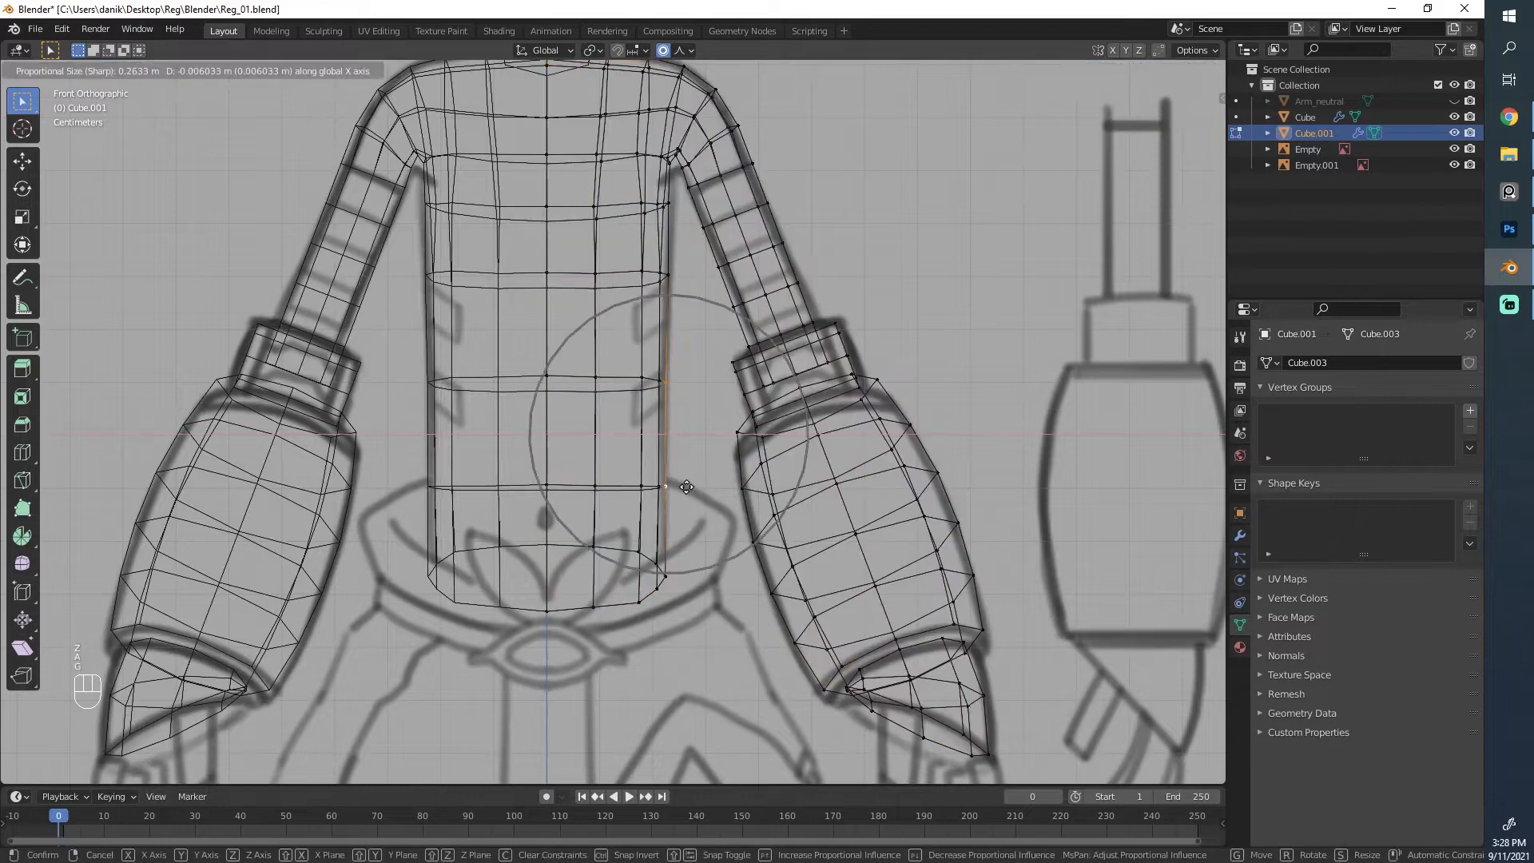
{"action": "scroll", "coordinate": [687, 487], "scroll_direction": "down", "scroll_amount": 2}
{"action": "left_click", "coordinate": [679, 466]}
{"action": "key", "text": "Tab"}
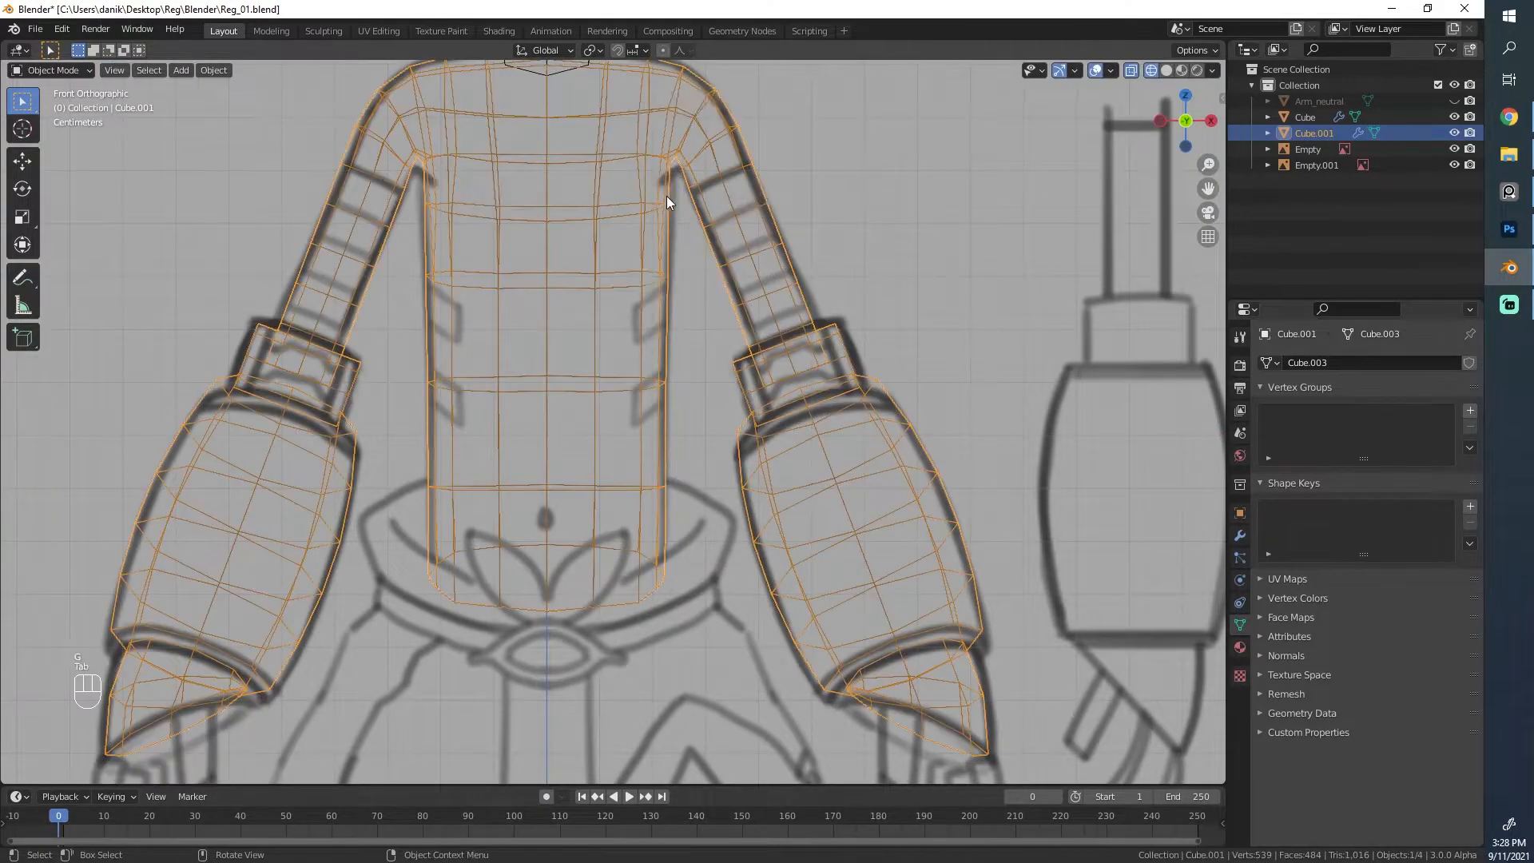
Step: Open the head mesh for editing and select all its linked geometry in wireframe display
{"action": "key", "text": "z"}
{"action": "scroll", "coordinate": [672, 433], "scroll_direction": "down", "scroll_amount": 3}
{"action": "key", "text": "alt+a"}
{"action": "left_click", "coordinate": [655, 203]}
{"action": "scroll", "coordinate": [664, 401], "scroll_direction": "up", "scroll_amount": 5}
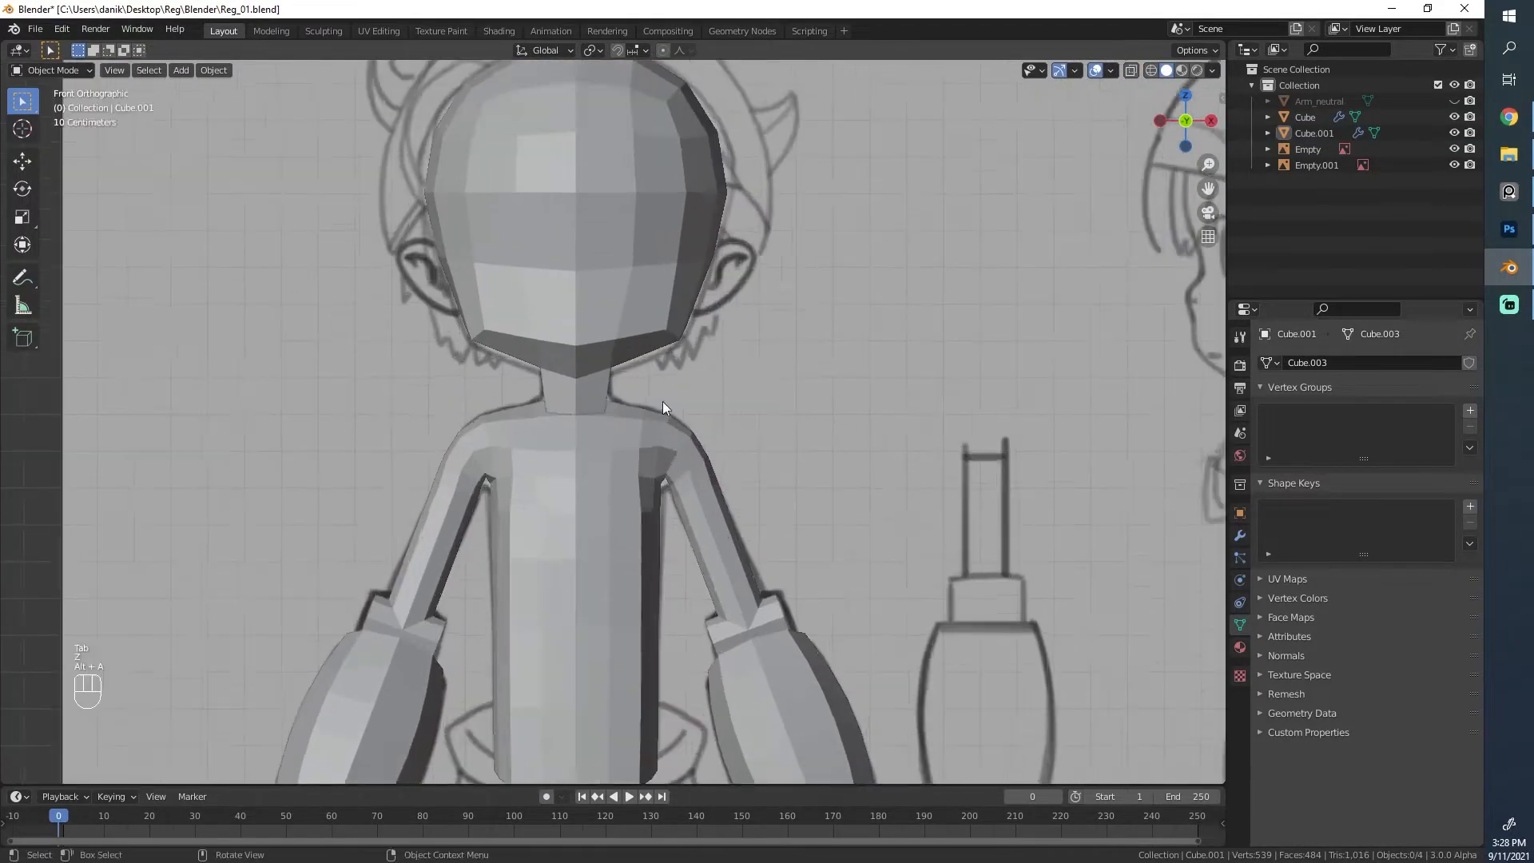
{"action": "key", "text": "Tab"}
{"action": "mouse_move", "coordinate": [634, 277]}
{"action": "middle_mouse_down", "text": "shift"}
{"action": "mouse_move", "coordinate": [656, 361]}
{"action": "mouse_move", "coordinate": [503, 414]}
{"action": "middle_mouse_up", "text": "shift"}
{"action": "key", "text": "alt+a"}
{"action": "key", "text": "l"}
{"action": "scroll", "coordinate": [780, 330], "scroll_direction": "down", "scroll_amount": 2}
{"action": "key", "text": "z"}
{"action": "scroll", "coordinate": [671, 400], "scroll_direction": "up", "scroll_amount": 2}
Step: Remove the neck vertices from the selection, keeping only the head selected, and return to solid front view
{"action": "key", "text": "b"}
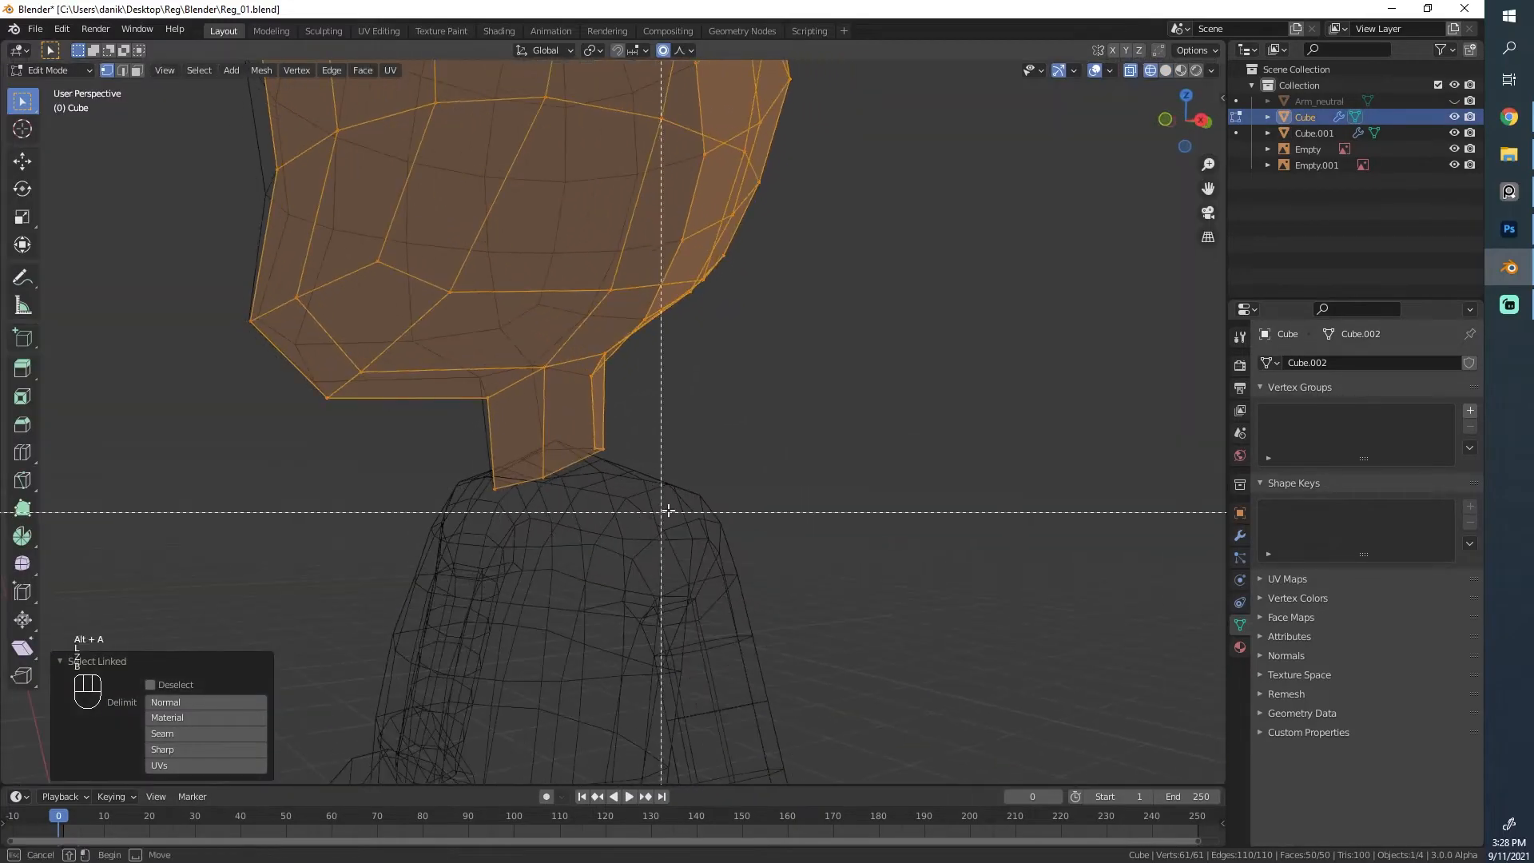
{"action": "right_click", "coordinate": [668, 511]}
{"action": "mouse_move", "coordinate": [668, 510]}
{"action": "middle_mouse_down"}
{"action": "mouse_move", "coordinate": [582, 500]}
{"action": "mouse_move", "coordinate": [508, 419]}
{"action": "middle_mouse_up"}
{"action": "key", "text": "b"}
{"action": "middle_click_drag", "start_coordinate": [480, 351], "coordinate": [432, 337]}
{"action": "key", "text": "b"}
{"action": "middle_click_drag", "start_coordinate": [670, 530], "coordinate": [466, 330]}
{"action": "scroll", "coordinate": [477, 394], "scroll_direction": "down", "scroll_amount": 3}
{"action": "middle_click_drag", "start_coordinate": [476, 394], "coordinate": [591, 403]}
{"action": "key", "text": "z"}
{"action": "middle_click_drag", "start_coordinate": [749, 424], "coordinate": [823, 426], "text": "alt"}
{"action": "scroll", "coordinate": [823, 425], "scroll_direction": "up", "scroll_amount": 3}
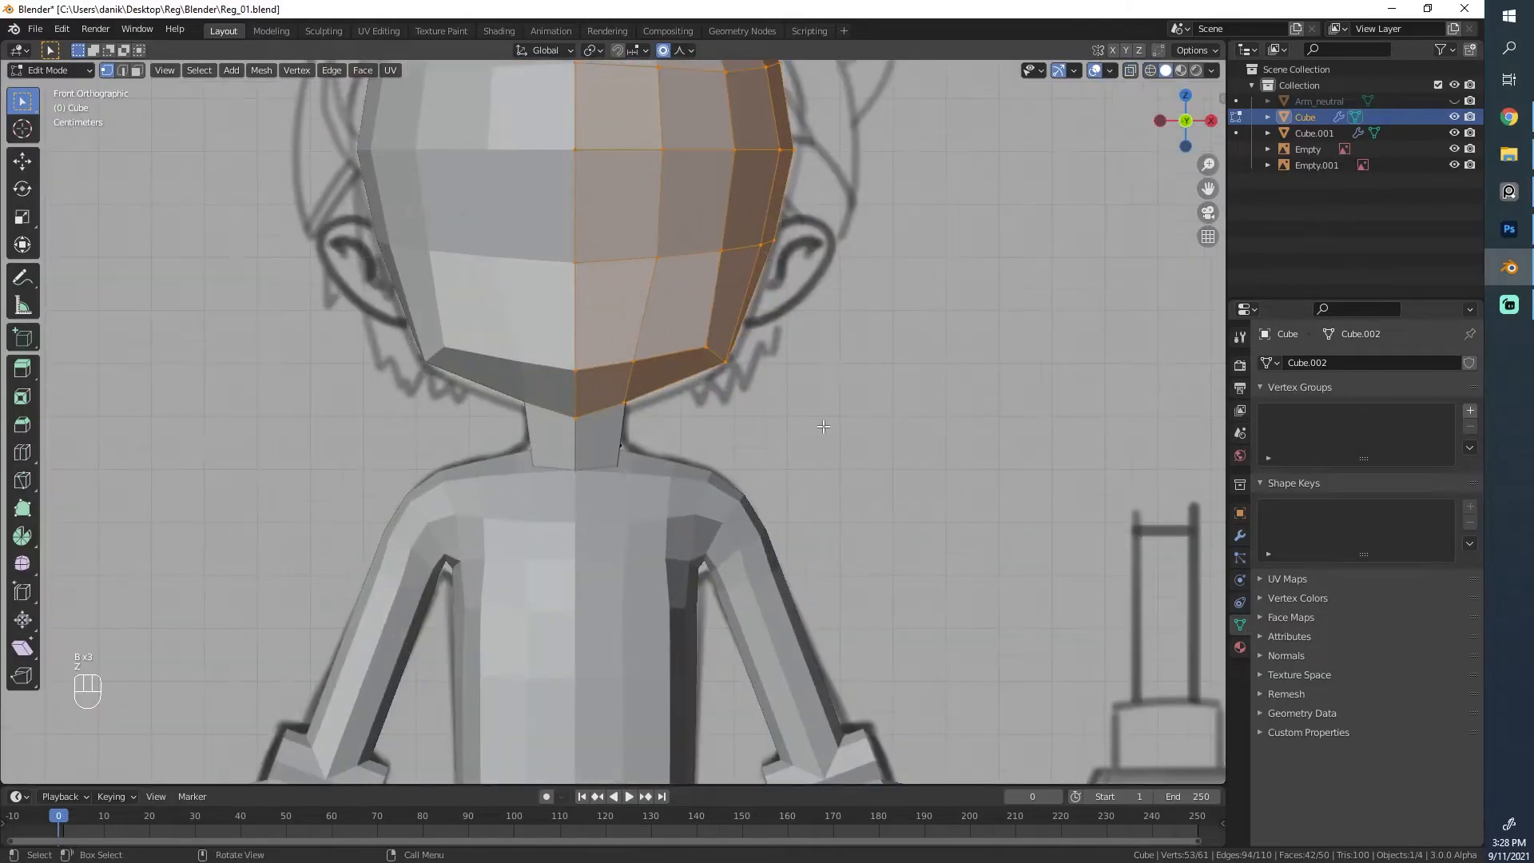
Step: Turn off proportional editing and fatten the selected head geometry outward by 0.0105 m
{"action": "key", "text": "alt+s"}
{"action": "right_click", "coordinate": [773, 390]}
{"action": "scroll", "coordinate": [752, 386], "scroll_direction": "up", "scroll_amount": 1}
{"action": "middle_click_drag", "start_coordinate": [752, 386], "coordinate": [753, 434], "text": "shift"}
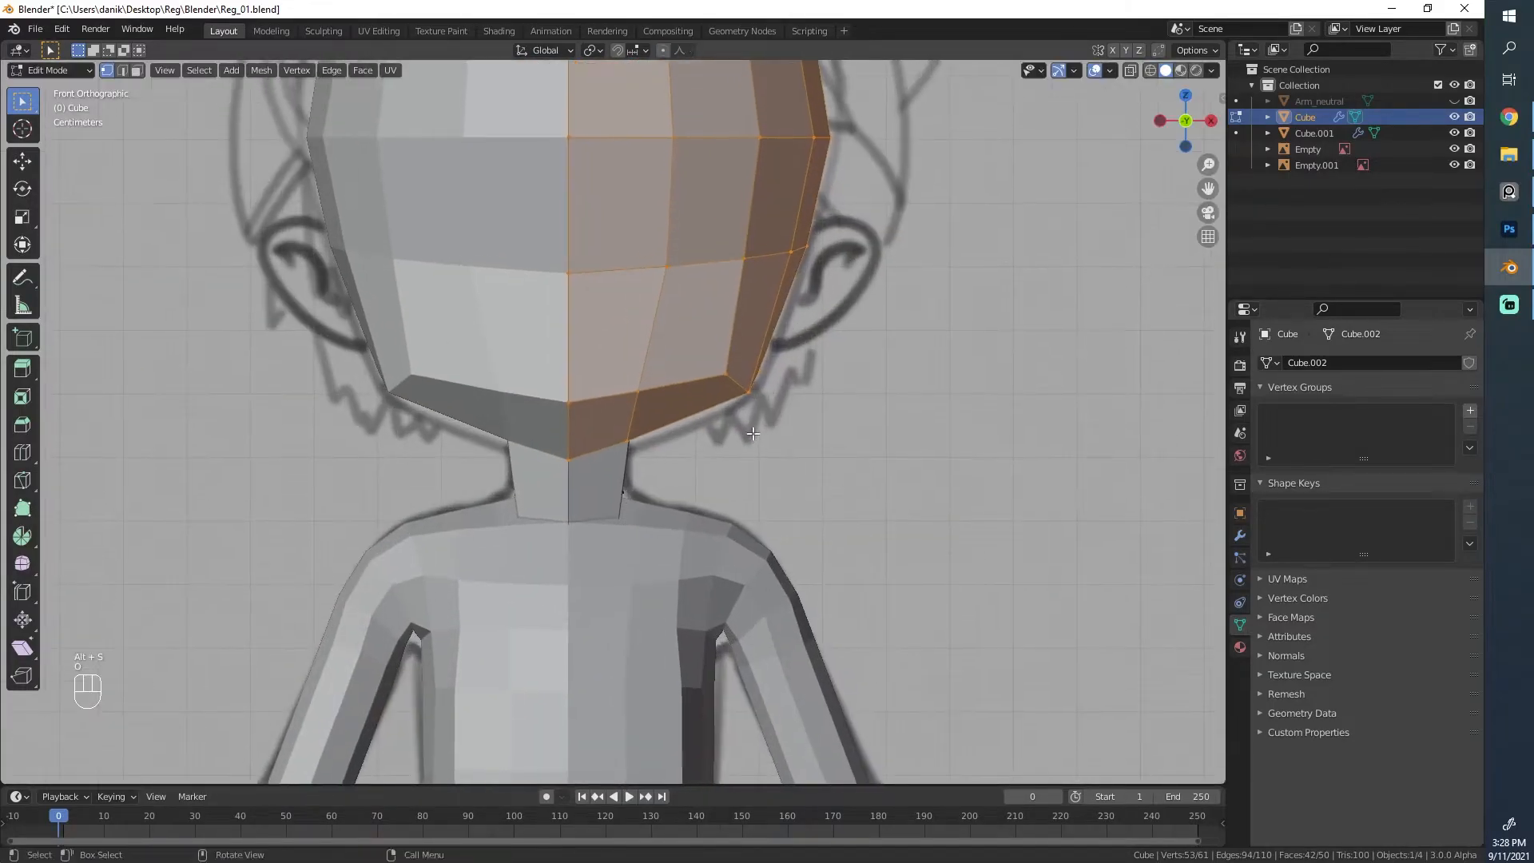
{"action": "scroll", "coordinate": [810, 452], "scroll_direction": "up", "scroll_amount": 1}
{"action": "key", "text": "alt+s"}
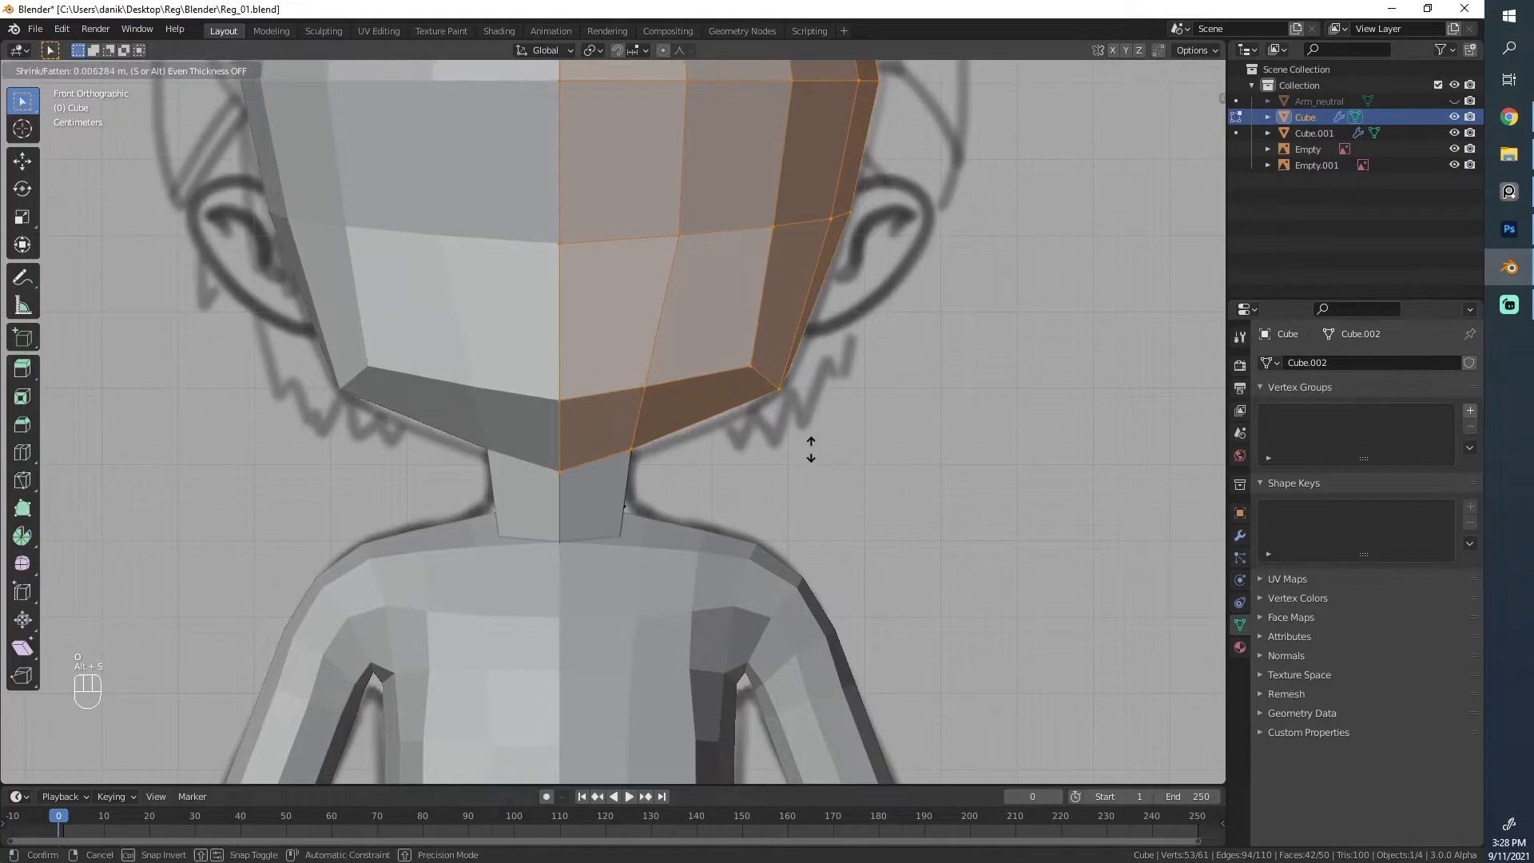
{"action": "left_click", "coordinate": [811, 447]}
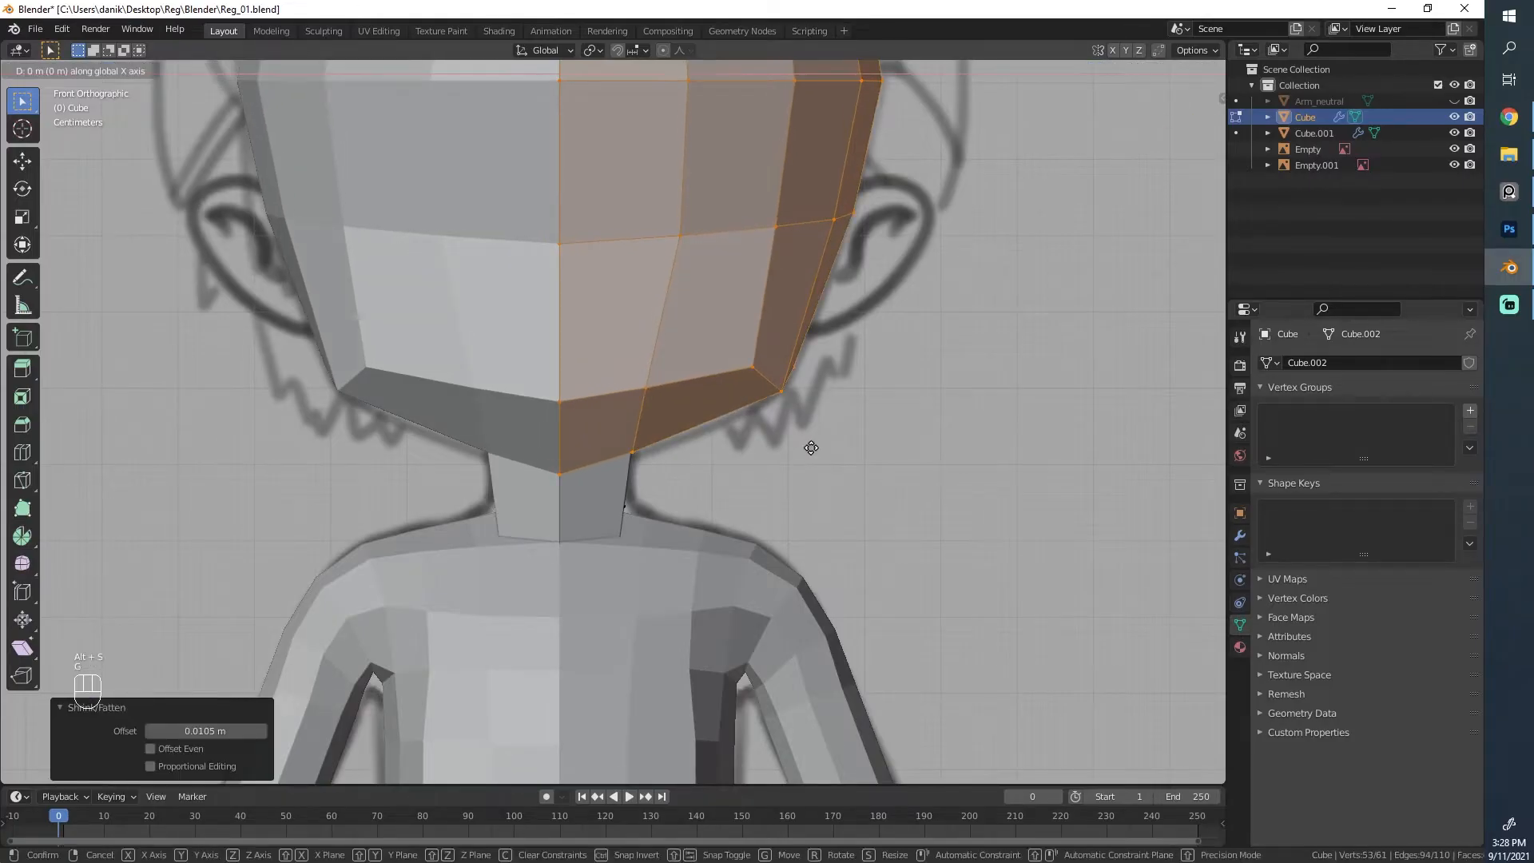
Step: Lower the selected head geometry by 0.004189 m along Z
{"action": "key", "text": "g"}
{"action": "key", "text": "g"}
{"action": "left_click", "coordinate": [811, 445]}
Step: In side view with wireframe display, scale the head geometry to 0.980 along Y to match the profile drawing
{"action": "middle_click_drag", "start_coordinate": [811, 445], "coordinate": [746, 339]}
{"action": "key", "text": "KP_3"}
{"action": "key", "text": "z"}
{"action": "left_click", "coordinate": [515, 332]}
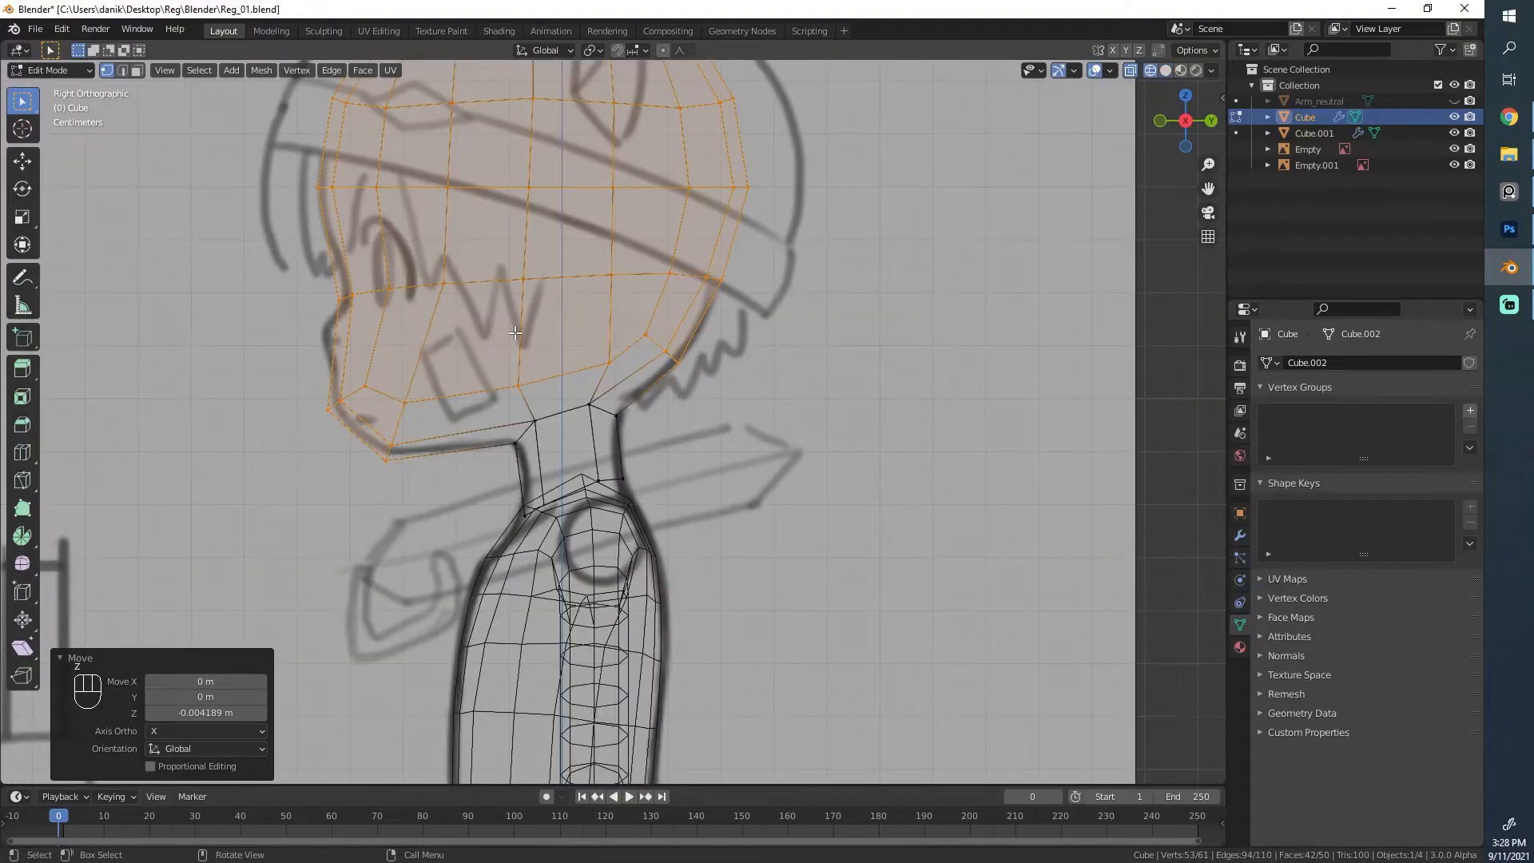
{"action": "key", "text": "s"}
{"action": "right_click", "coordinate": [767, 358]}
{"action": "key", "text": "s"}
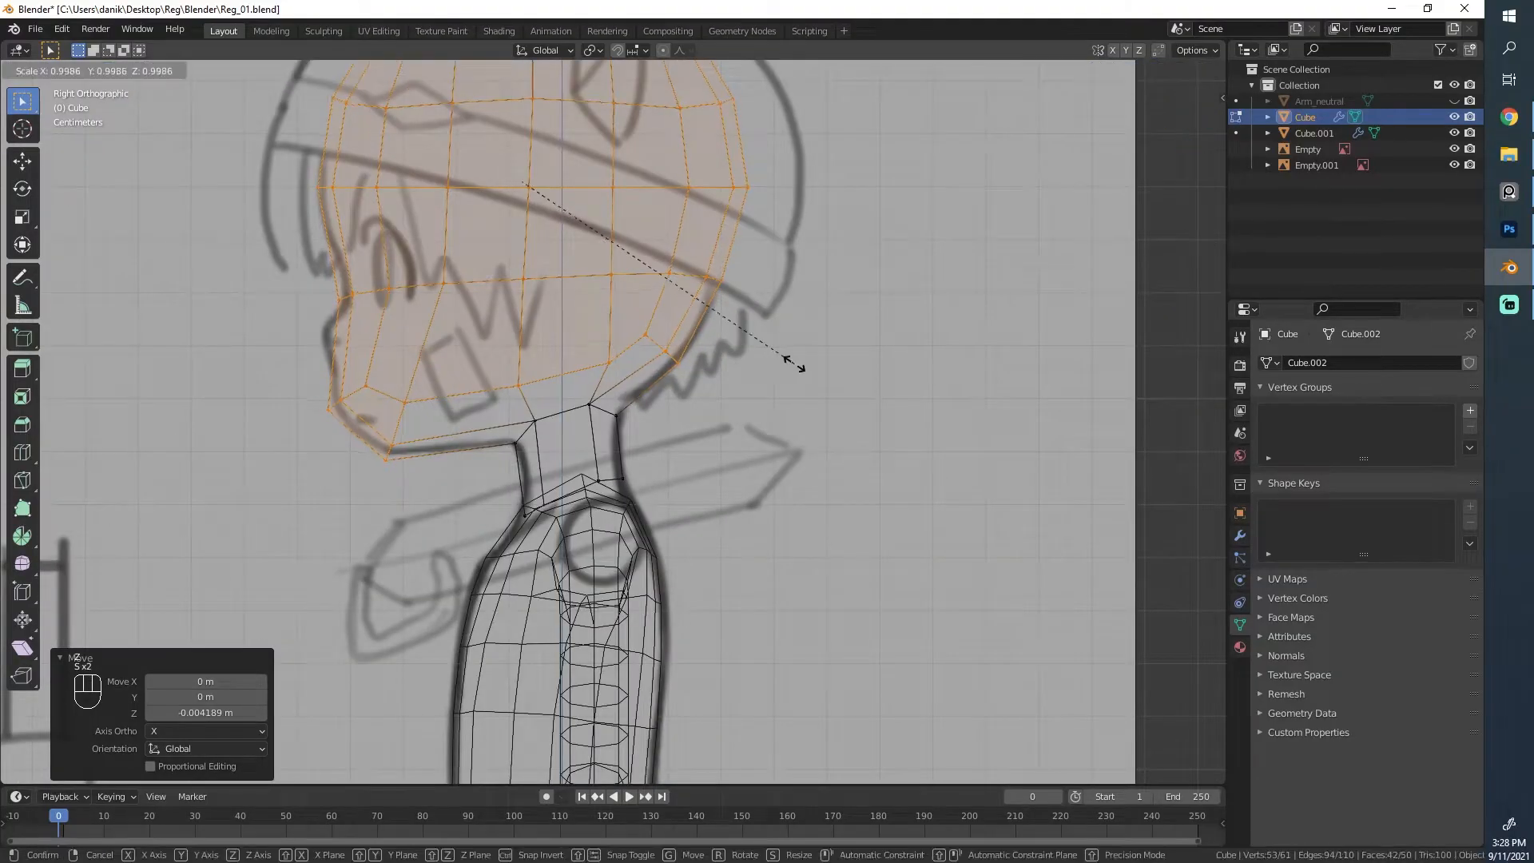
{"action": "key", "text": "y"}
{"action": "left_click", "coordinate": [787, 361]}
{"action": "scroll", "coordinate": [787, 361], "scroll_direction": "down", "scroll_amount": 2}
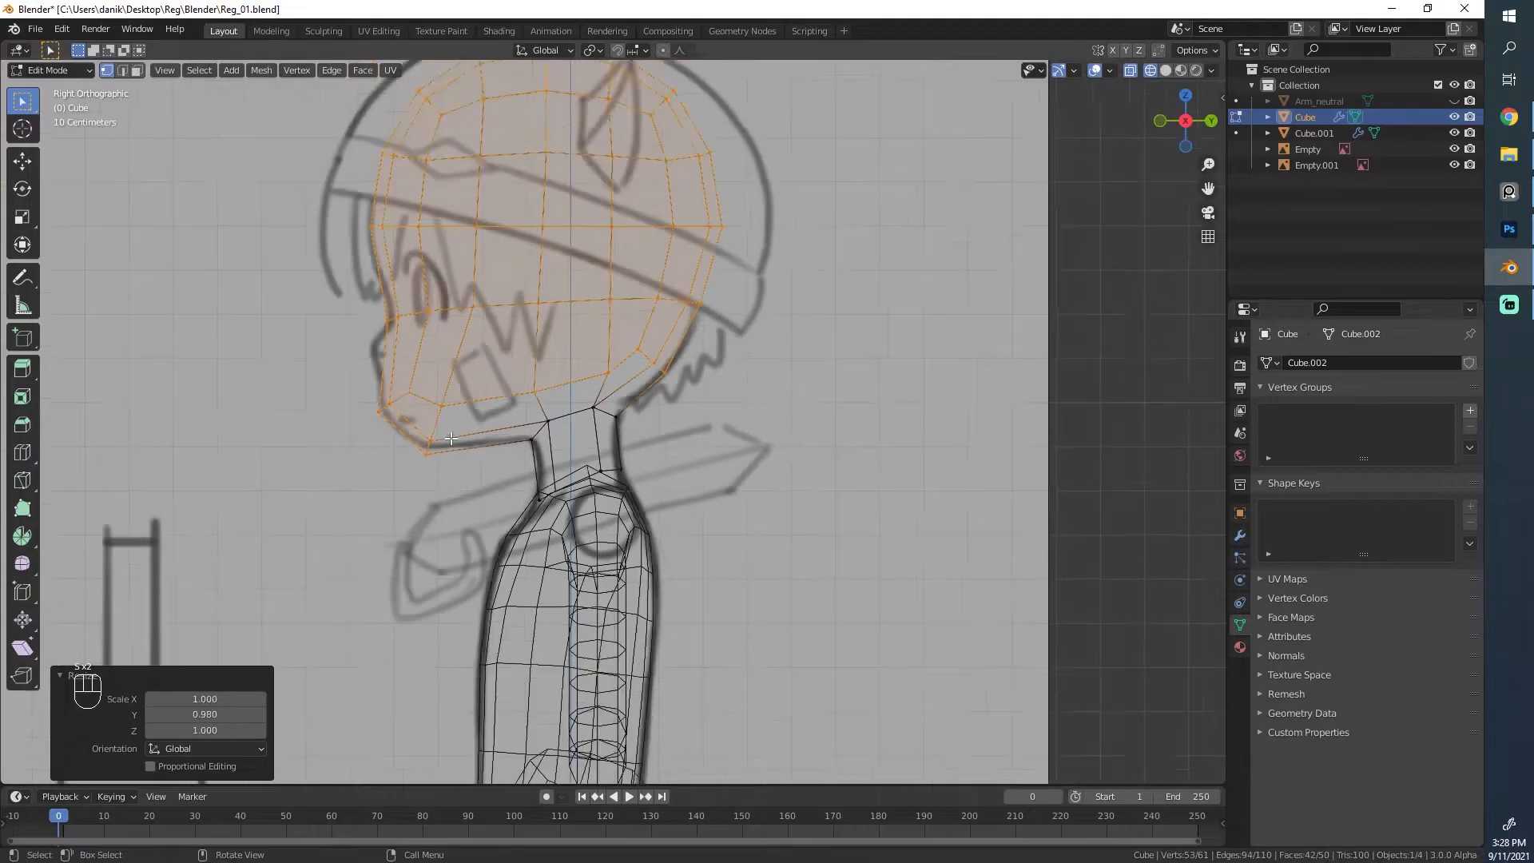
Step: Check the chin vertices, finish editing the head with nothing selected, and frame the lower torso and hands in front view
{"action": "key", "text": "alt+a"}
{"action": "key", "text": "b"}
{"action": "left_click_drag", "start_coordinate": [431, 399], "coordinate": [488, 456]}
{"action": "middle_click_drag", "start_coordinate": [488, 455], "coordinate": [770, 436]}
{"action": "key", "text": "z"}
{"action": "key", "text": "KP_1"}
{"action": "key", "text": "Tab"}
{"action": "key", "text": "alt+a"}
{"action": "scroll", "coordinate": [760, 429], "scroll_direction": "down", "scroll_amount": 4}
{"action": "key", "text": "KP_1"}
{"action": "scroll", "coordinate": [636, 328], "scroll_direction": "up", "scroll_amount": 4}
{"action": "scroll", "coordinate": [639, 360], "scroll_direction": "up", "scroll_amount": 4}
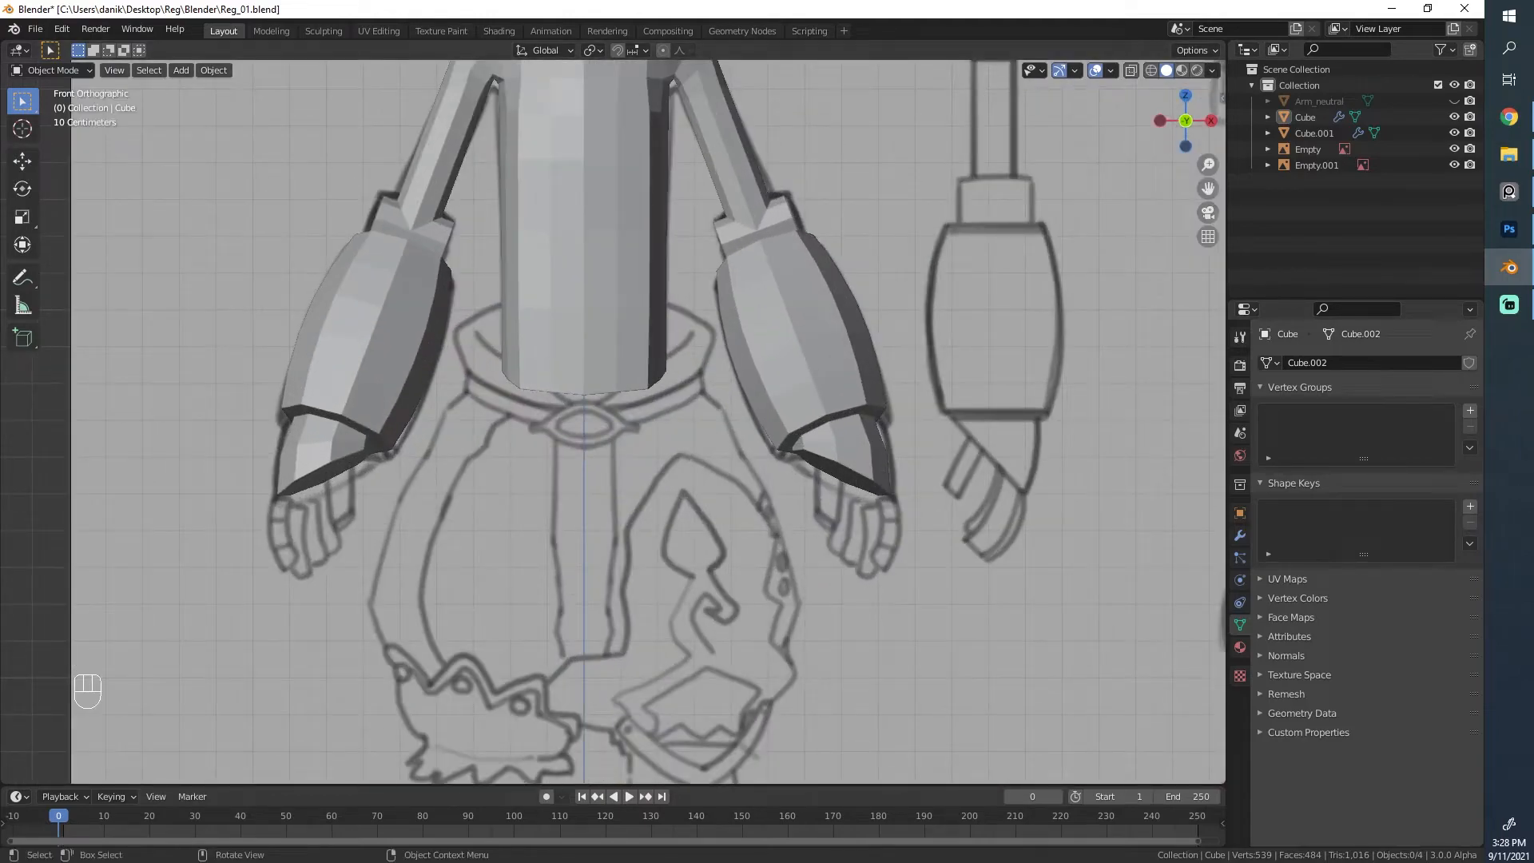
Step: Switch to the reference image board and examine the figure's metallic hand, fingers and palm gem
{"action": "key", "text": "alt+Tab"}
{"action": "scroll", "coordinate": [877, 435], "scroll_direction": "up", "scroll_amount": 6}
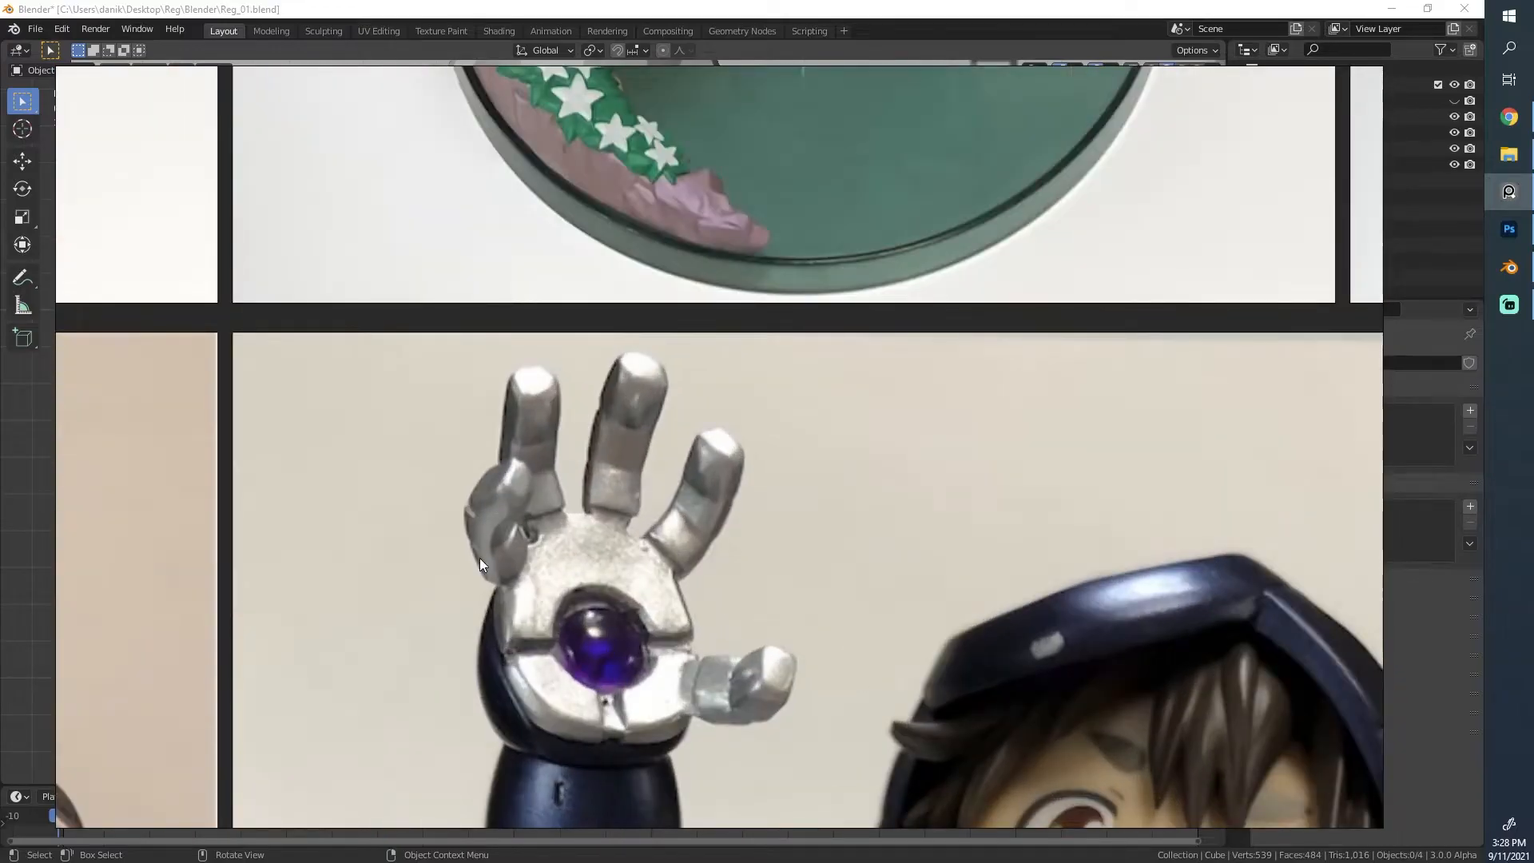
{"action": "scroll", "coordinate": [643, 411], "scroll_direction": "down", "scroll_amount": 2}
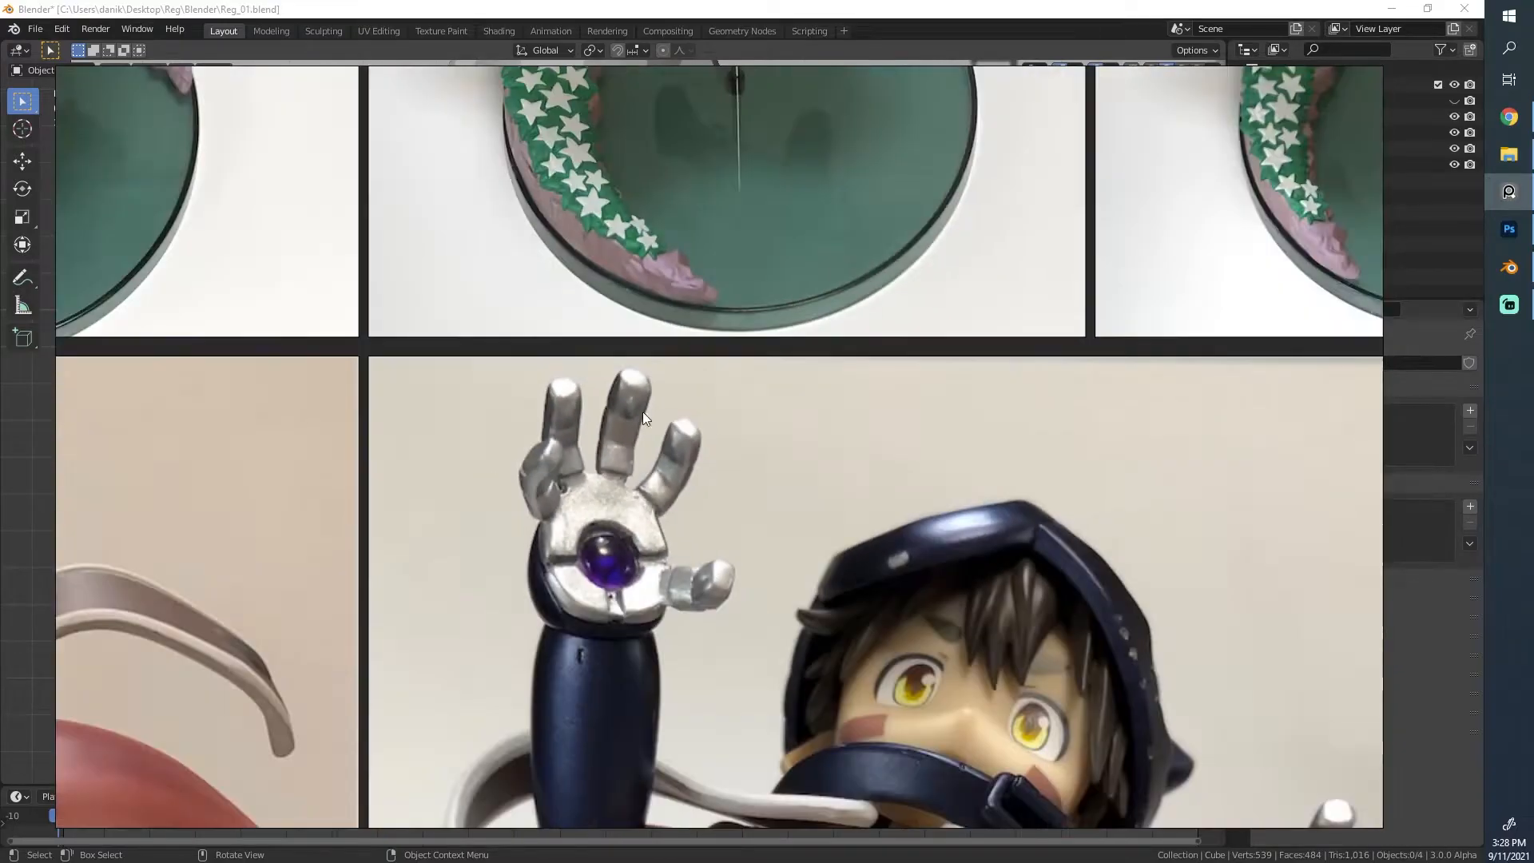
{"action": "scroll", "coordinate": [604, 543], "scroll_direction": "down", "scroll_amount": 2}
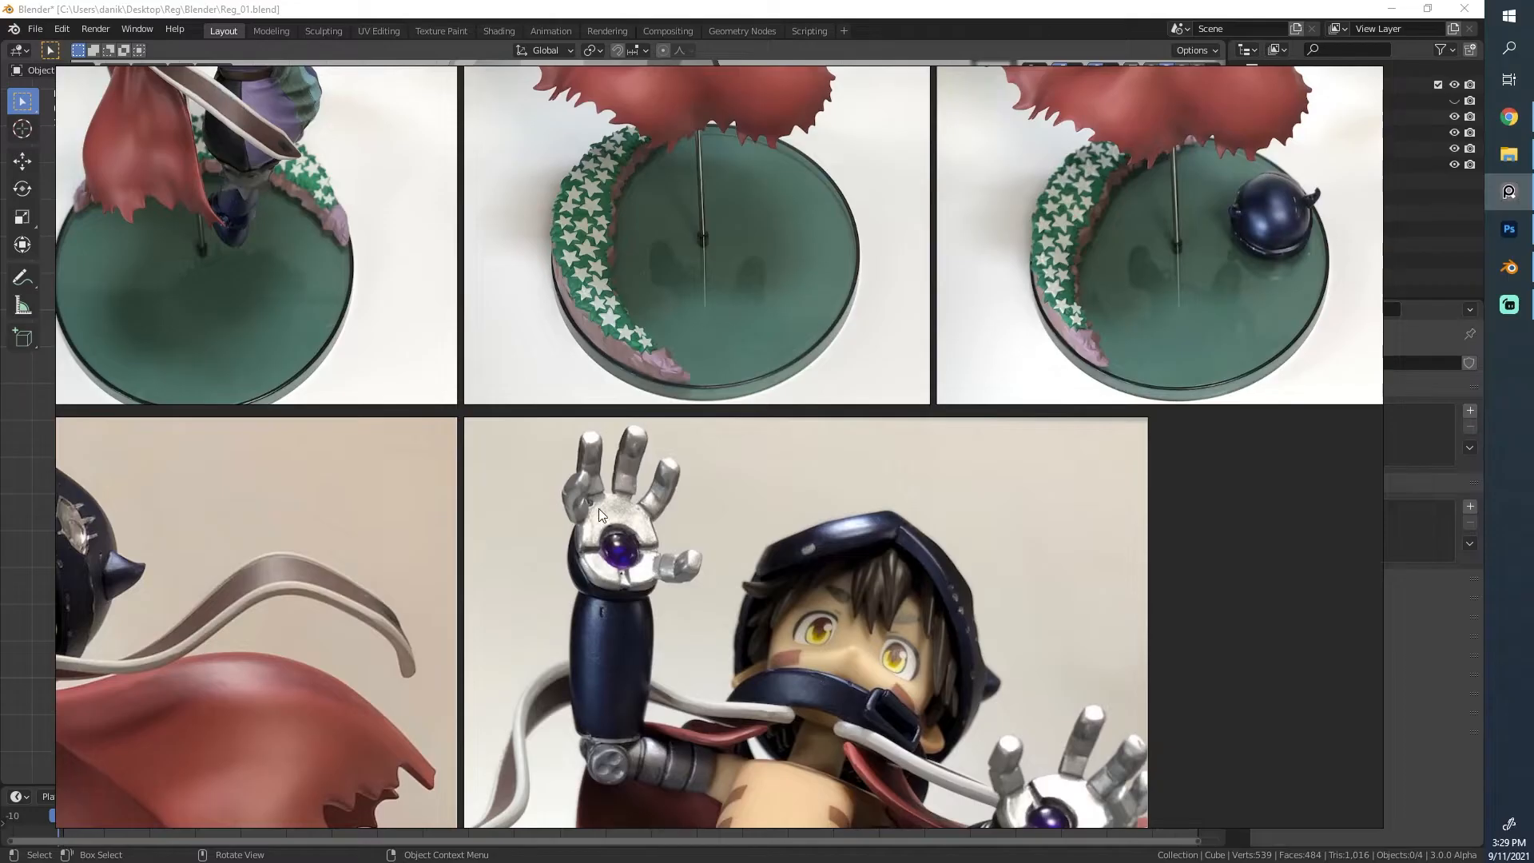
{"action": "scroll", "coordinate": [668, 542], "scroll_direction": "down", "scroll_amount": 3}
{"action": "scroll", "coordinate": [668, 542], "scroll_direction": "up", "scroll_amount": 1}
{"action": "scroll", "coordinate": [668, 542], "scroll_direction": "down", "scroll_amount": 3}
{"action": "scroll", "coordinate": [737, 553], "scroll_direction": "up", "scroll_amount": 2}
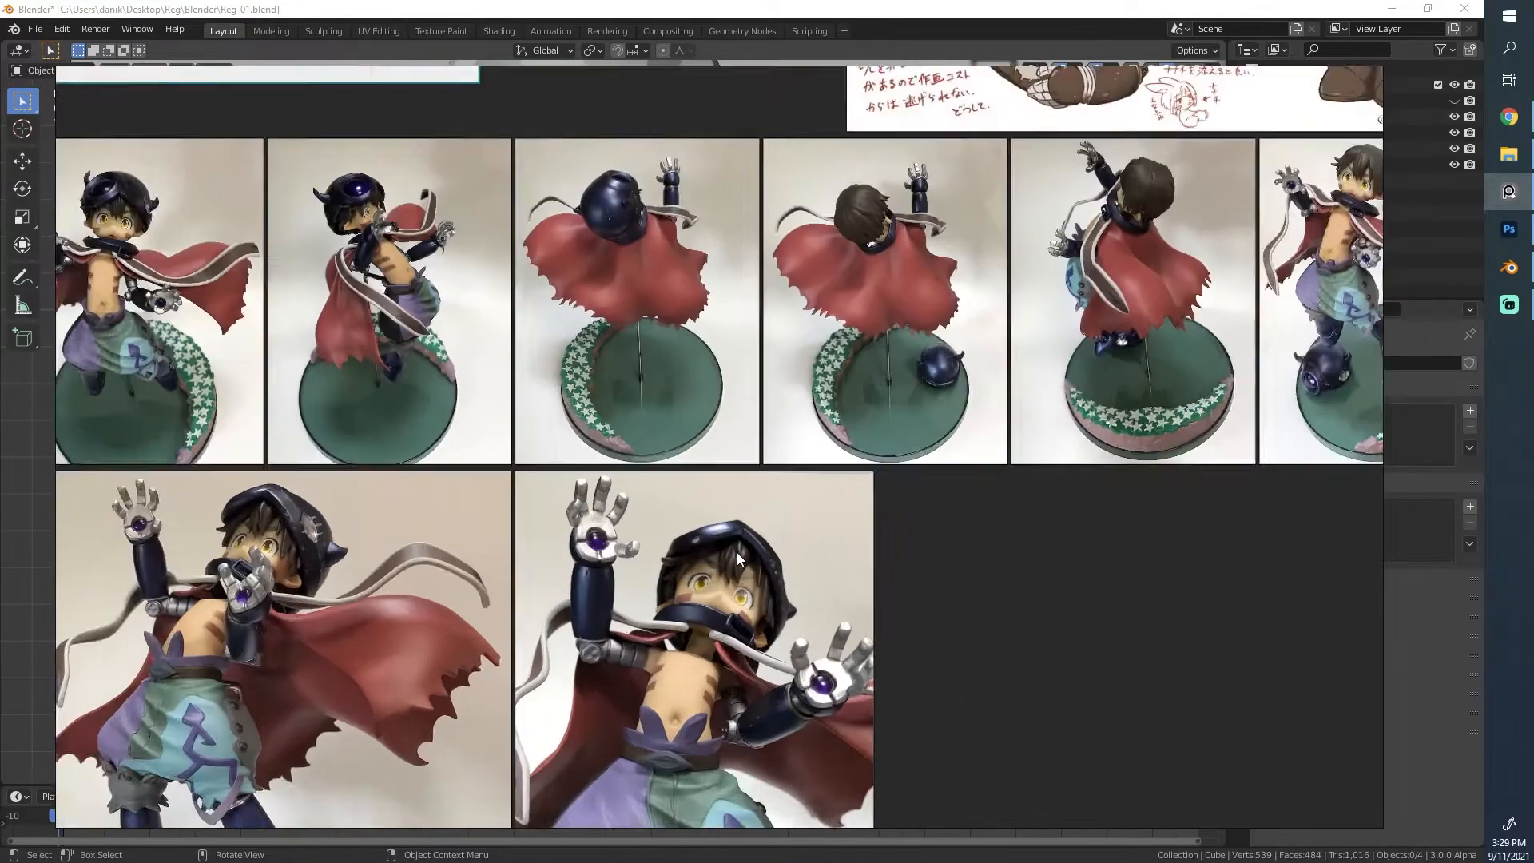
Step: Look over the figure photos on the reference board, checking the arms and metallic hands, and return to Blender
{"action": "scroll", "coordinate": [597, 525], "scroll_direction": "up", "scroll_amount": 2}
{"action": "scroll", "coordinate": [597, 525], "scroll_direction": "down", "scroll_amount": 4}
{"action": "scroll", "coordinate": [592, 524], "scroll_direction": "up", "scroll_amount": 4}
{"action": "scroll", "coordinate": [558, 511], "scroll_direction": "down", "scroll_amount": 1}
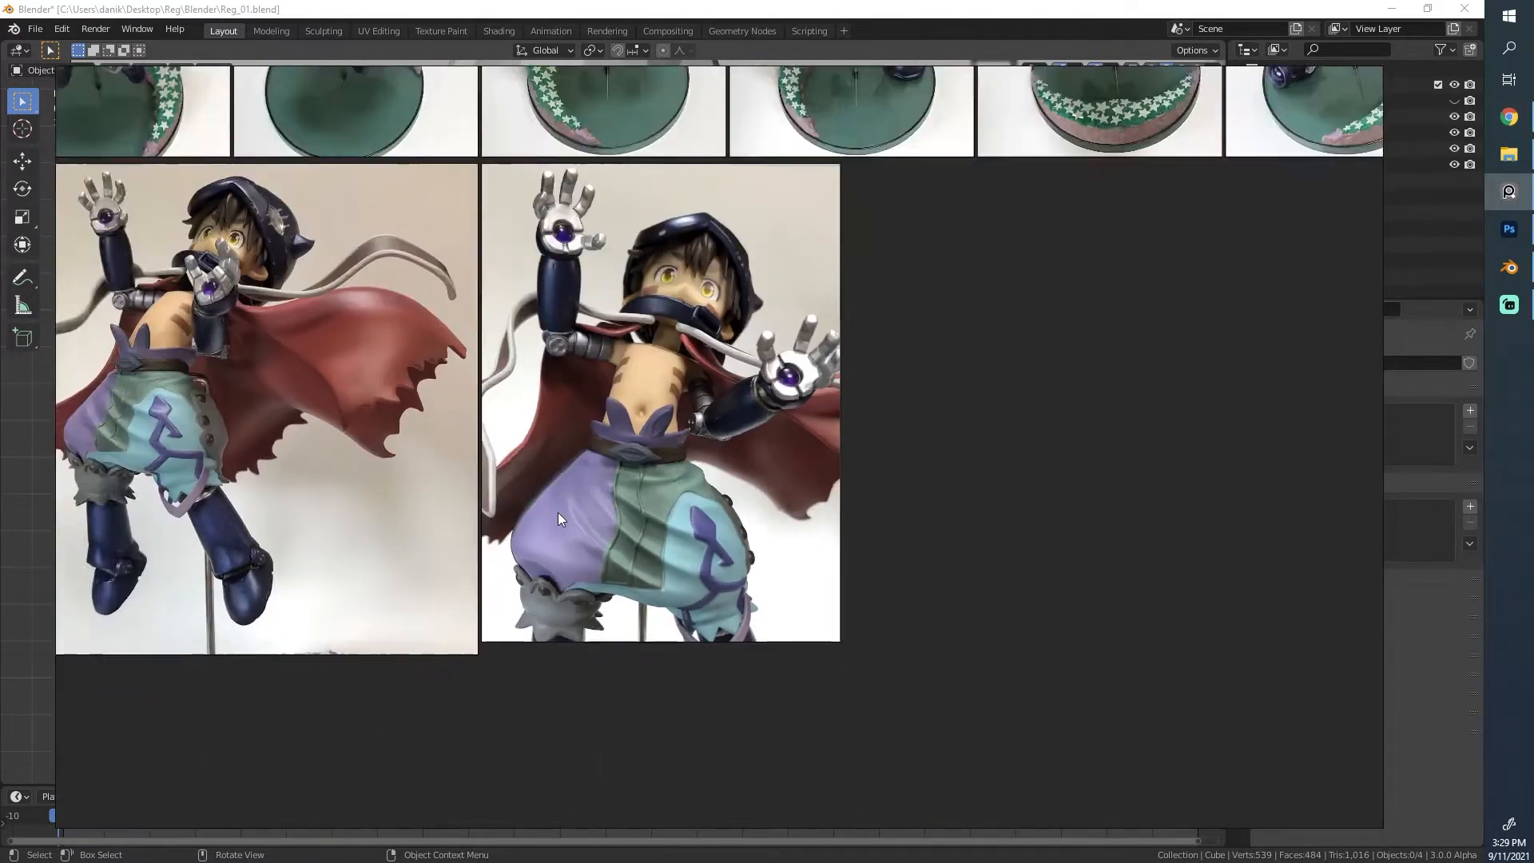
{"action": "scroll", "coordinate": [557, 511], "scroll_direction": "down", "scroll_amount": 1}
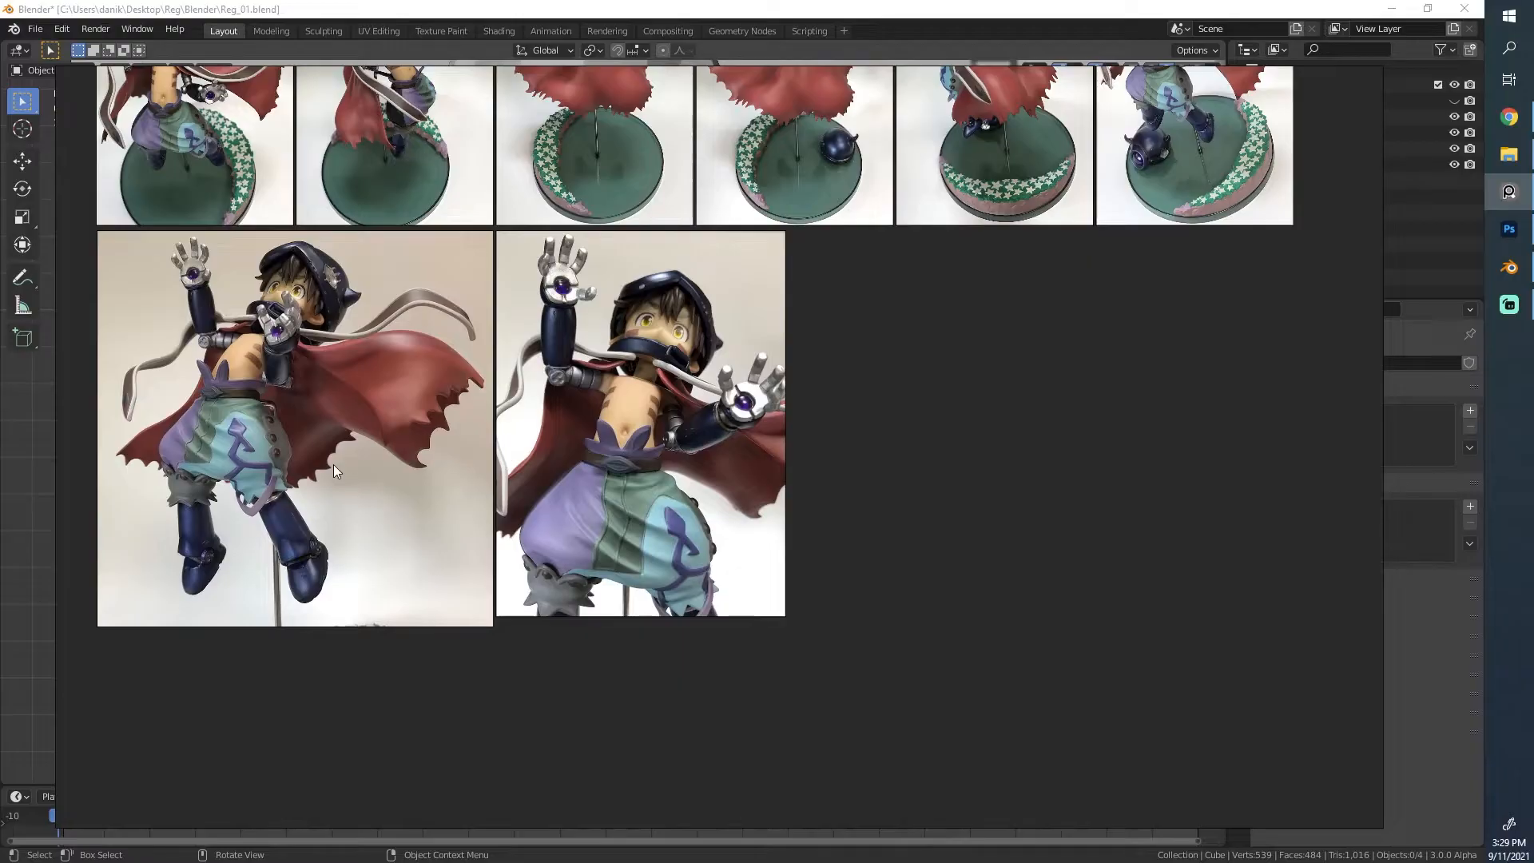
{"action": "scroll", "coordinate": [185, 428], "scroll_direction": "up", "scroll_amount": 5}
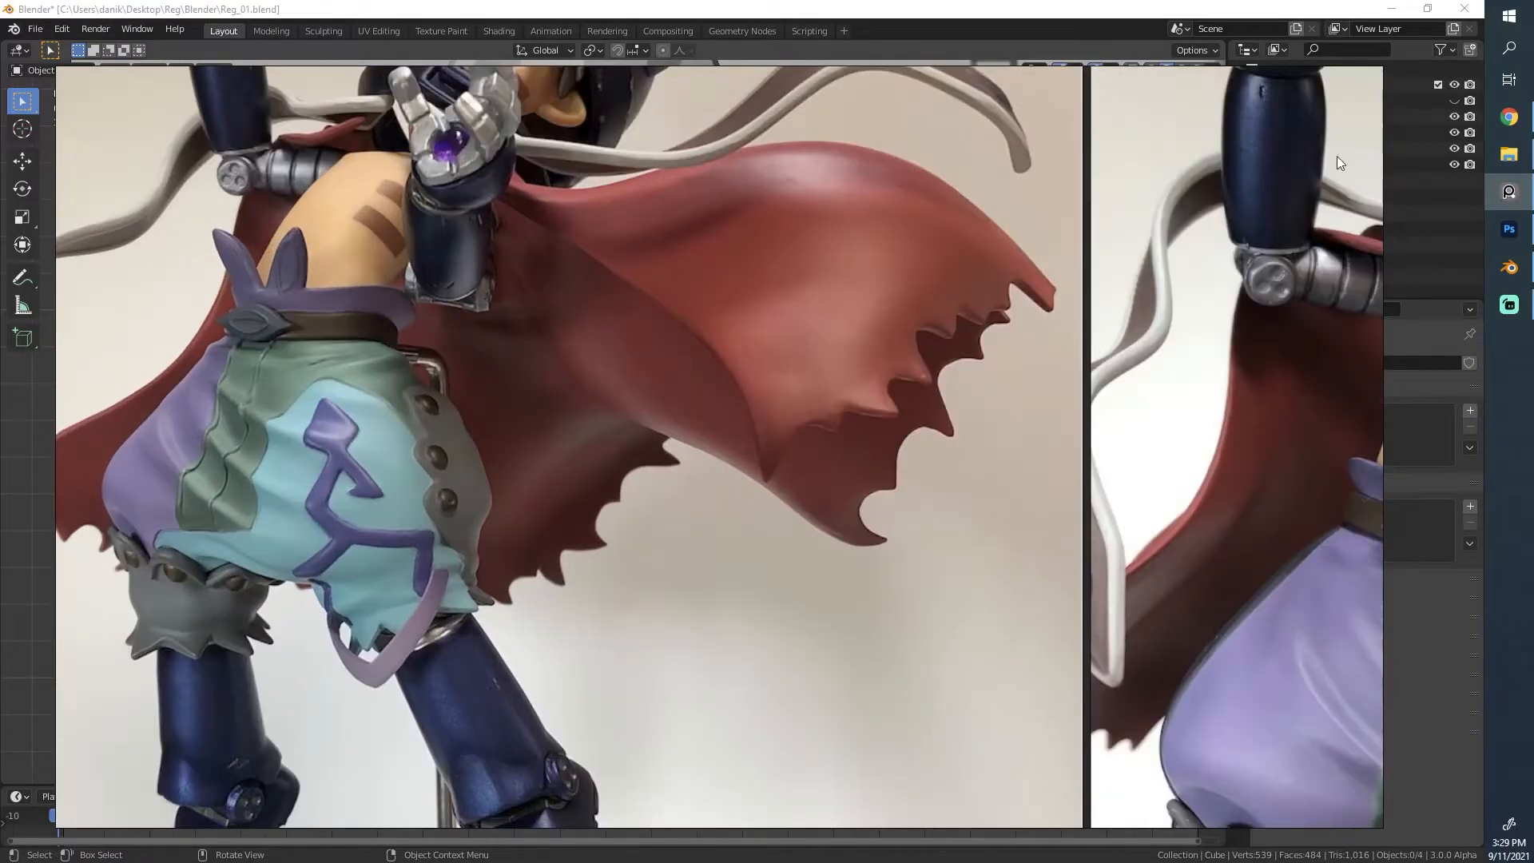
{"action": "left_click", "coordinate": [1509, 196]}
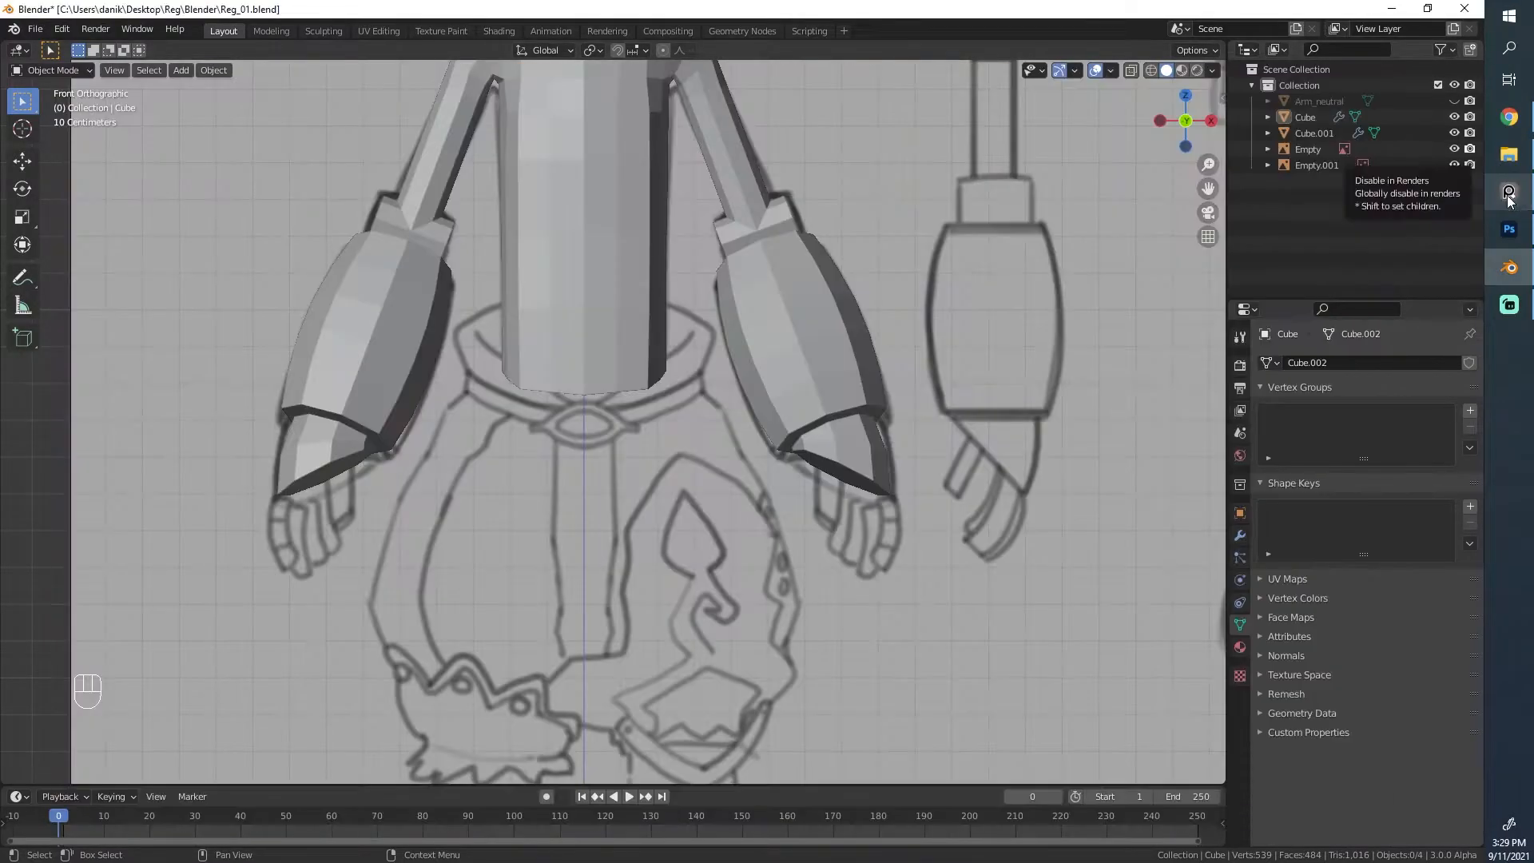
Step: Add a 2 m plane mesh at the world origin and open it for editing
{"action": "scroll", "coordinate": [604, 455], "scroll_direction": "down", "scroll_amount": 2}
{"action": "scroll", "coordinate": [622, 450], "scroll_direction": "up", "scroll_amount": 2}
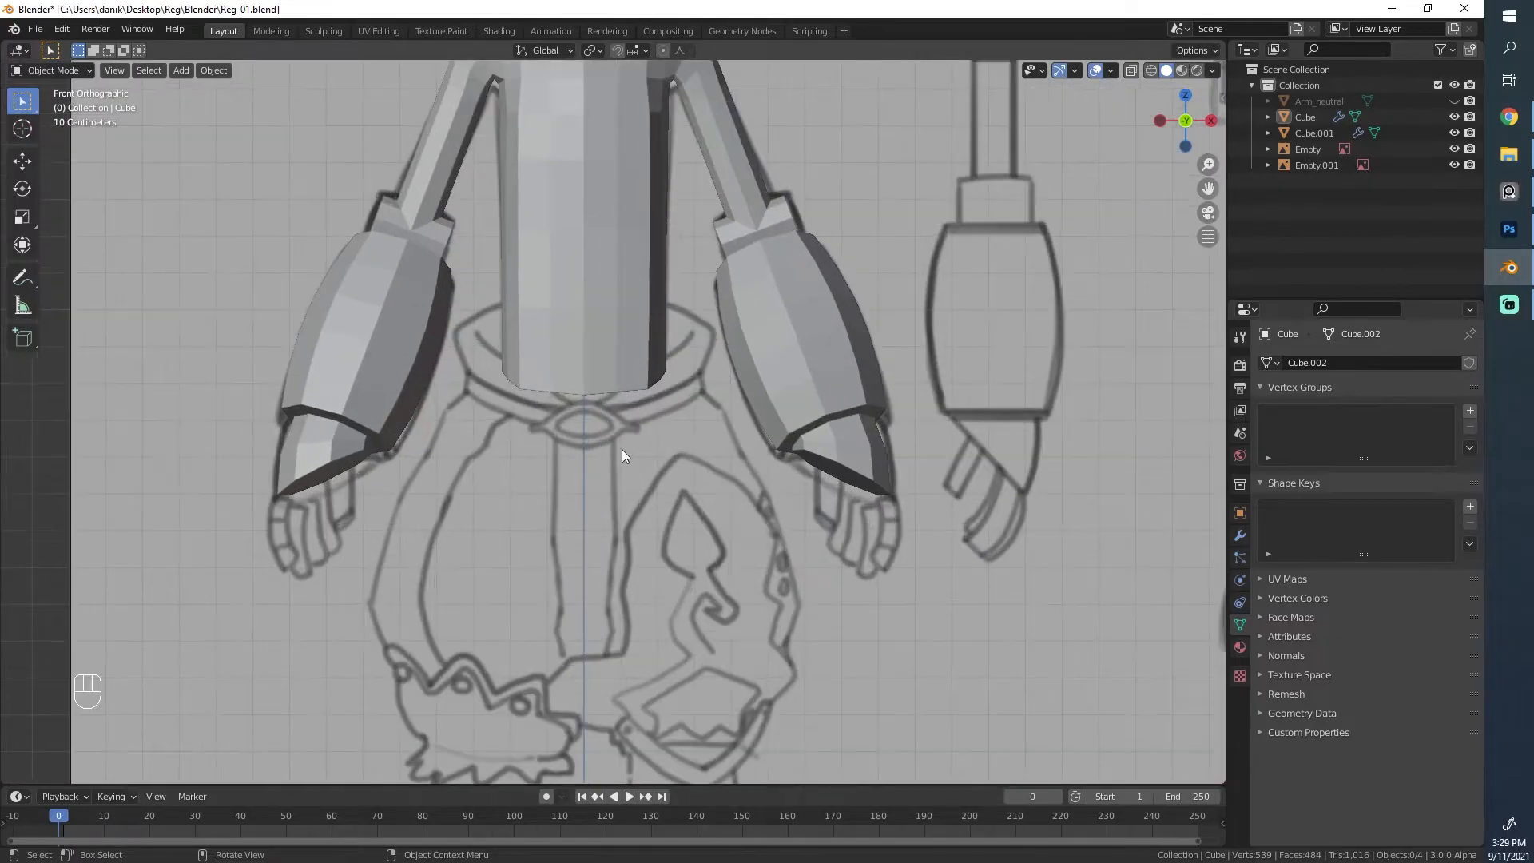
{"action": "key", "text": "shift+a"}
{"action": "mouse_move", "coordinate": [738, 439]}
{"action": "left_click", "coordinate": [803, 439]}
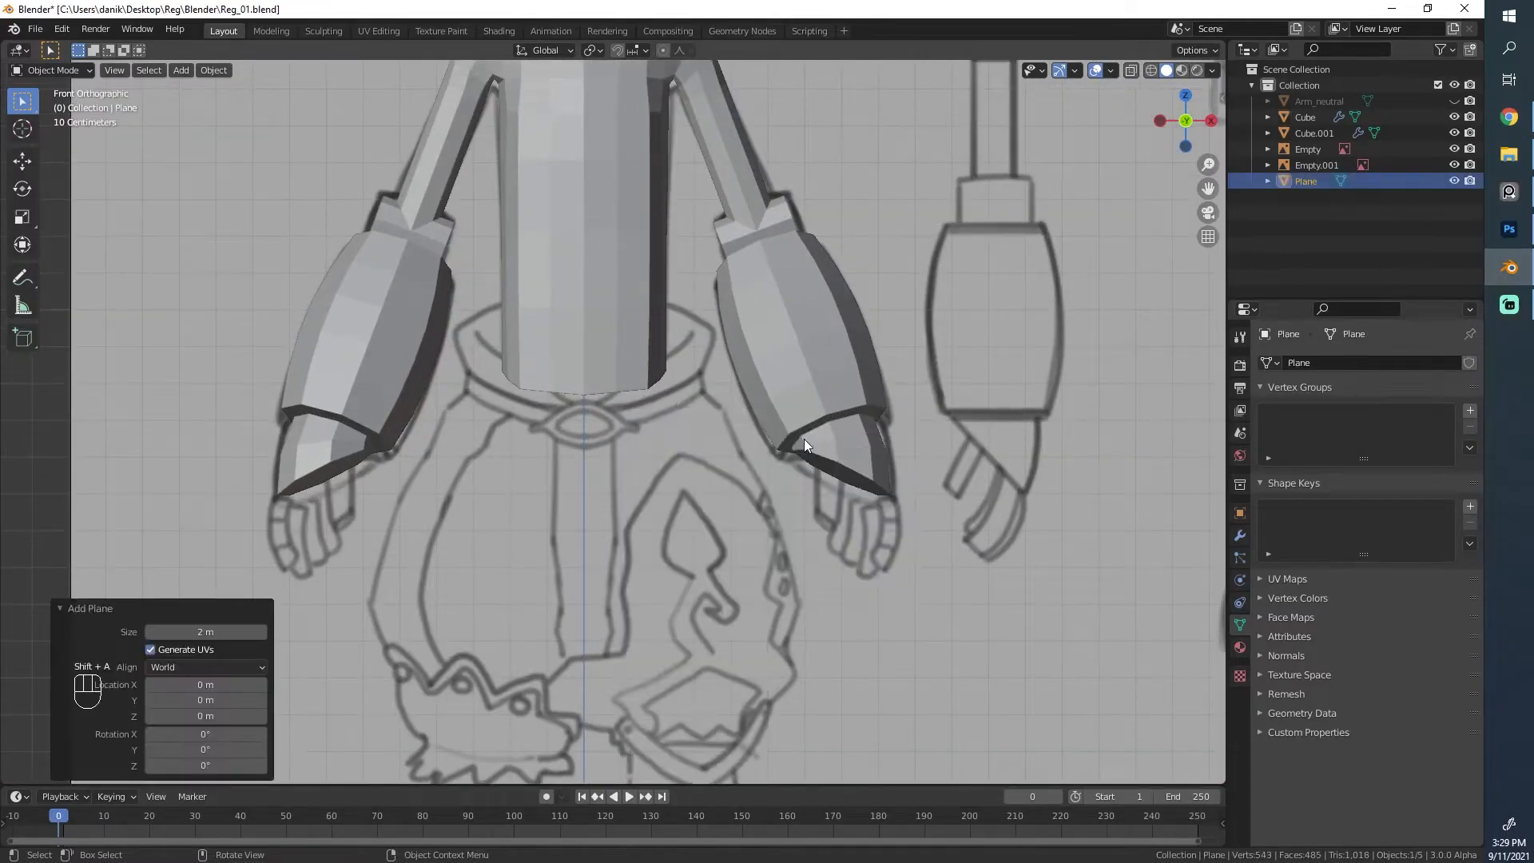
{"action": "scroll", "coordinate": [803, 439], "scroll_direction": "down", "scroll_amount": 5}
{"action": "middle_click_drag", "start_coordinate": [803, 439], "coordinate": [631, 562]}
{"action": "scroll", "coordinate": [631, 563], "scroll_direction": "down", "scroll_amount": 2}
{"action": "scroll", "coordinate": [881, 505], "scroll_direction": "up", "scroll_amount": 2}
{"action": "key", "text": "Tab"}
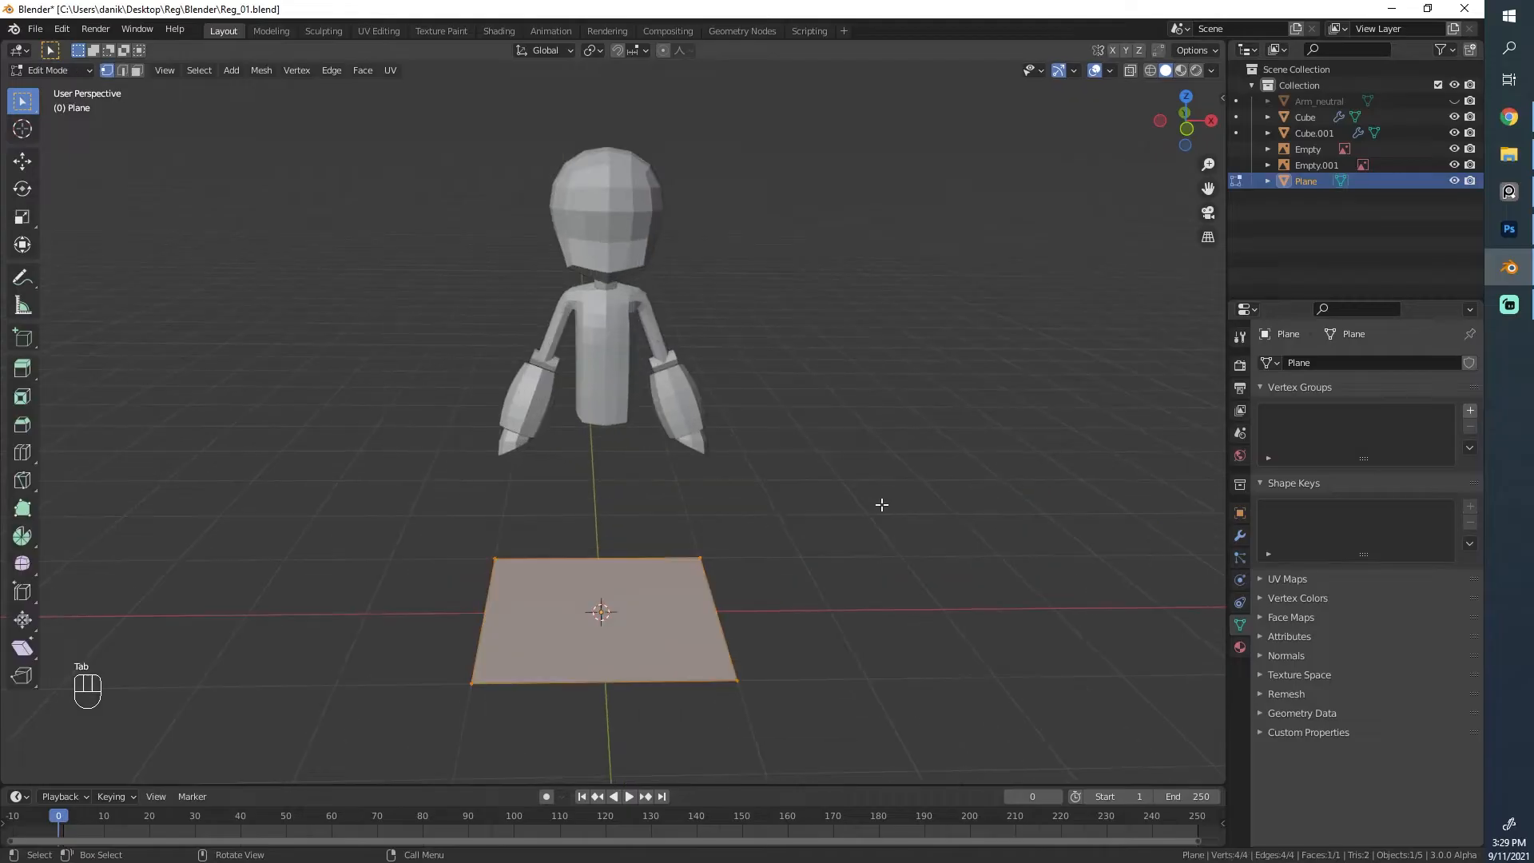
Step: In front view, scale the plane to 0.100 and raise it 1.7 m along Z to belt height
{"action": "key", "text": "KP_1"}
{"action": "key", "text": "s"}
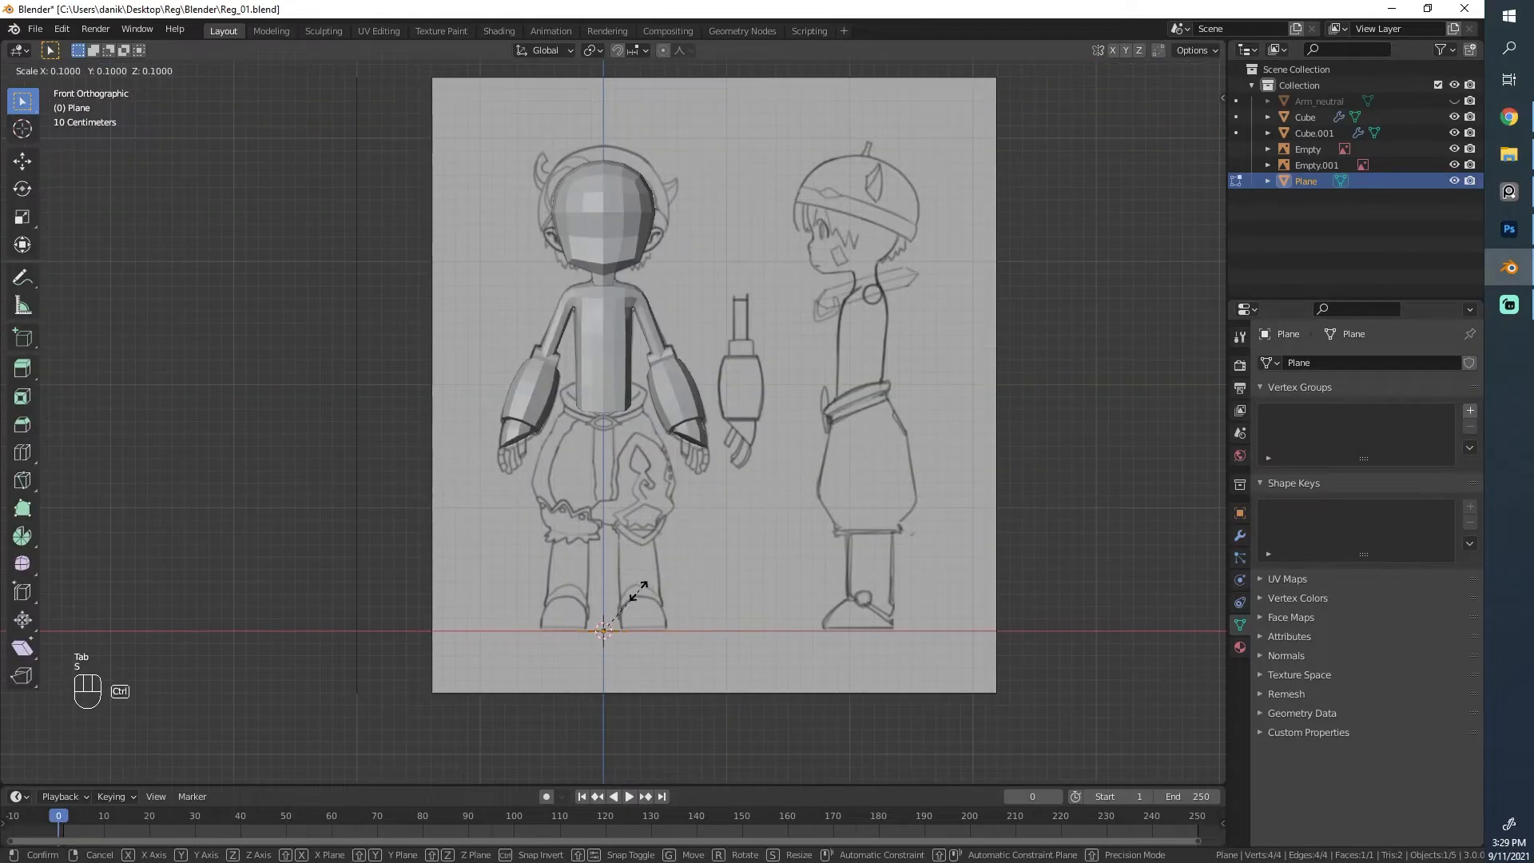
{"action": "left_click", "coordinate": [629, 600]}
{"action": "key", "text": "g"}
{"action": "key", "text": "z"}
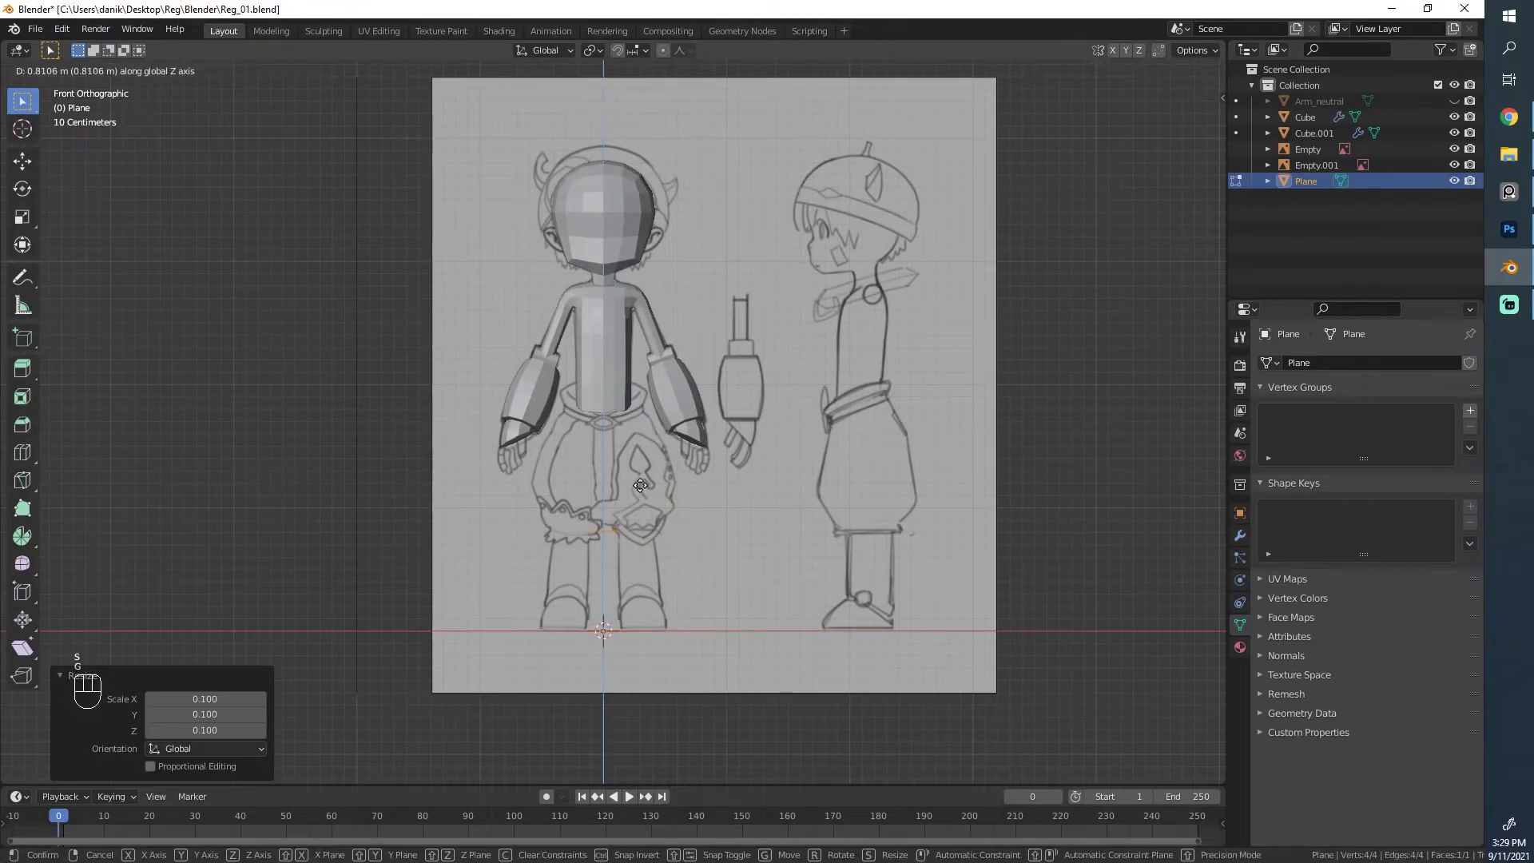
{"action": "left_click", "coordinate": [631, 394]}
Step: Rotate the plane 90° in front view so it stands upright, and move it down 0.1 m along Z
{"action": "scroll", "coordinate": [631, 394], "scroll_direction": "up", "scroll_amount": 10}
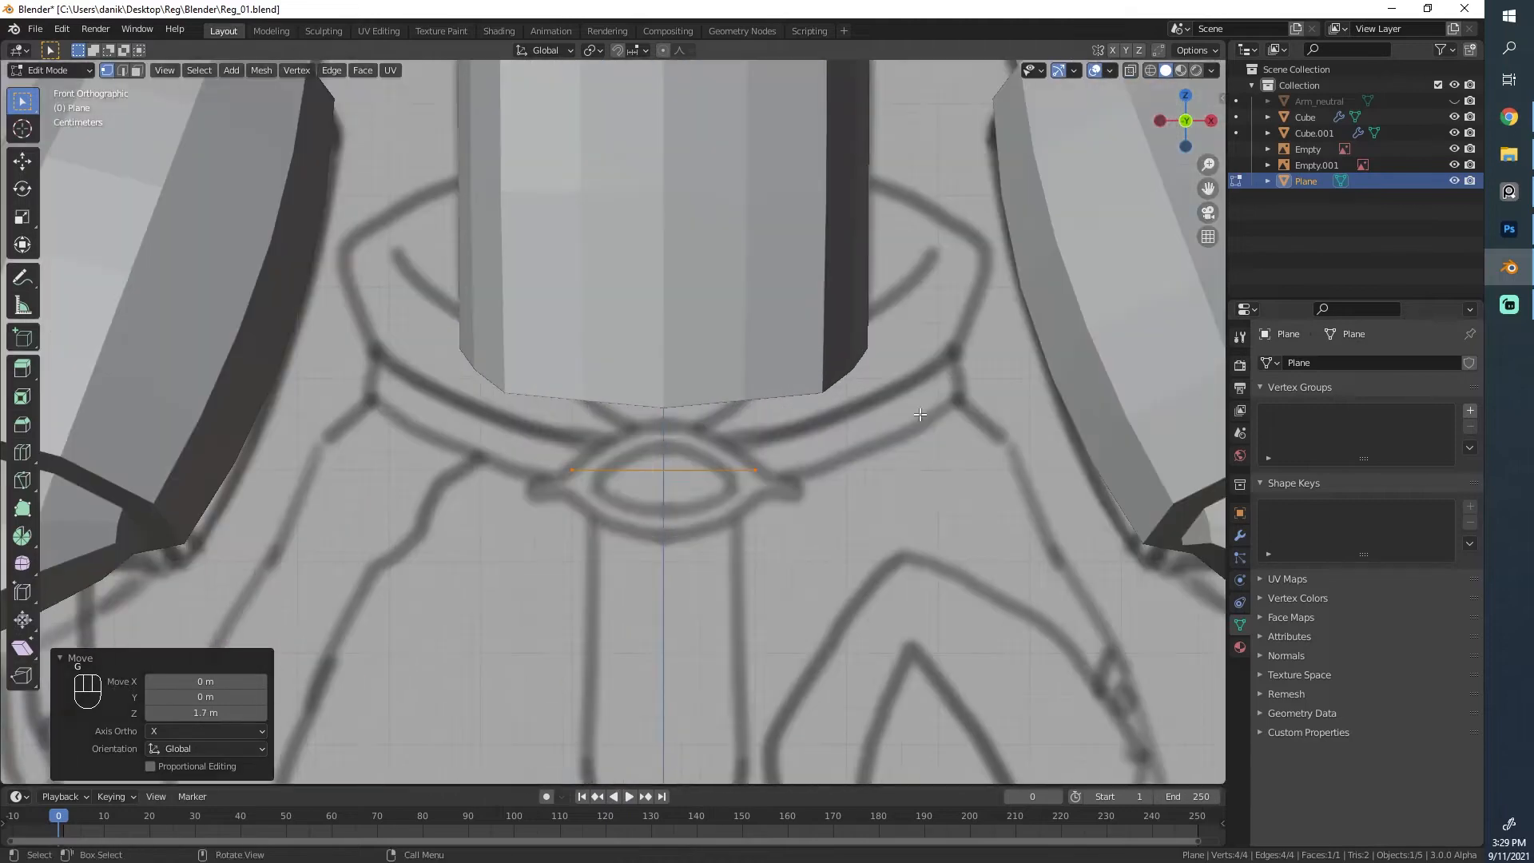
{"action": "key", "text": "s"}
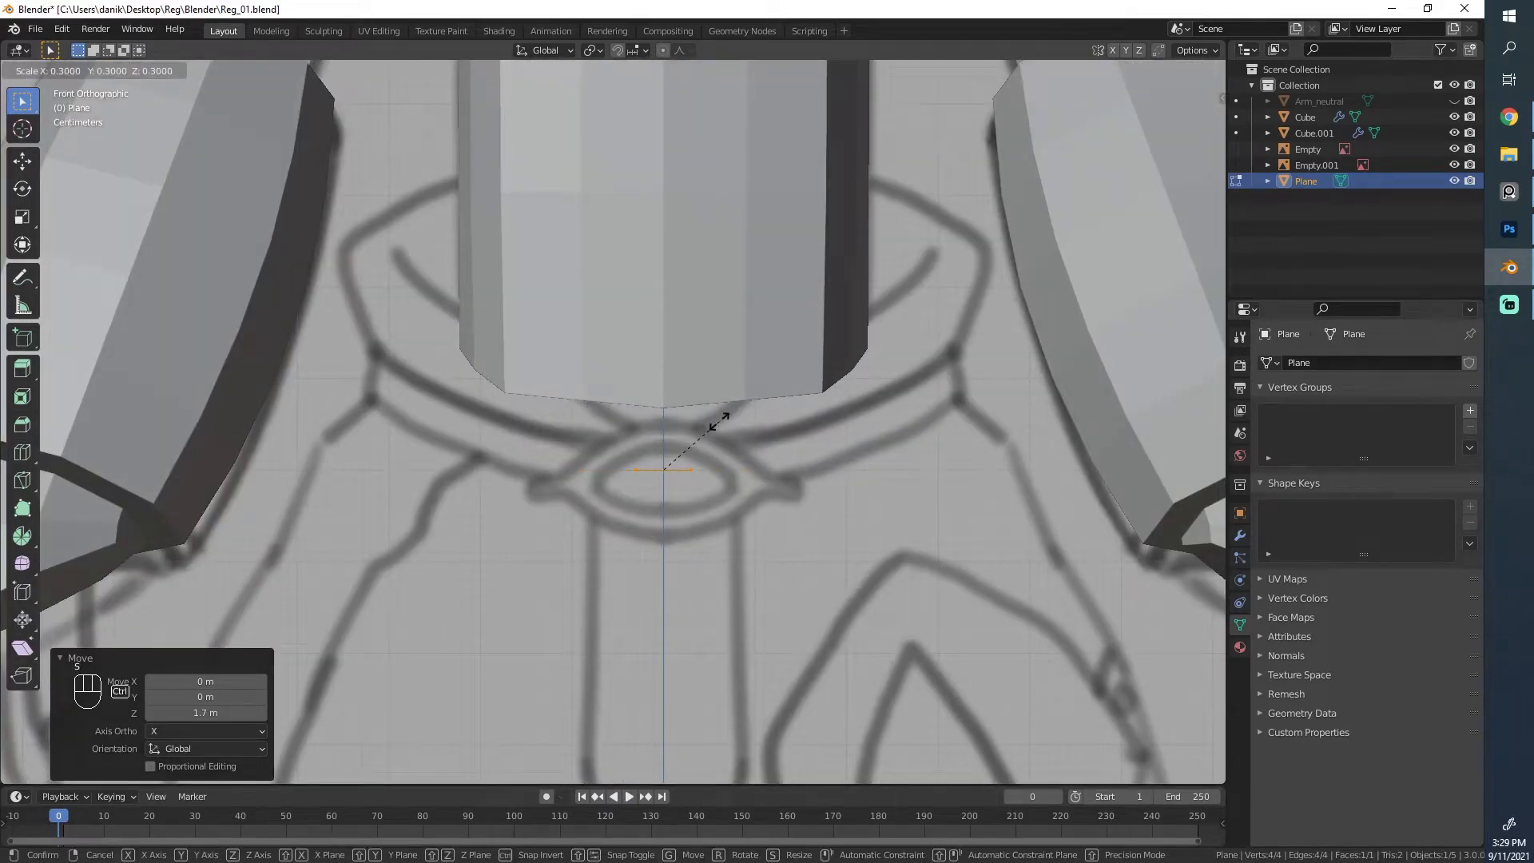
{"action": "key", "text": "r"}
{"action": "left_click", "coordinate": [745, 536]}
{"action": "key", "text": "g"}
{"action": "key", "text": "x"}
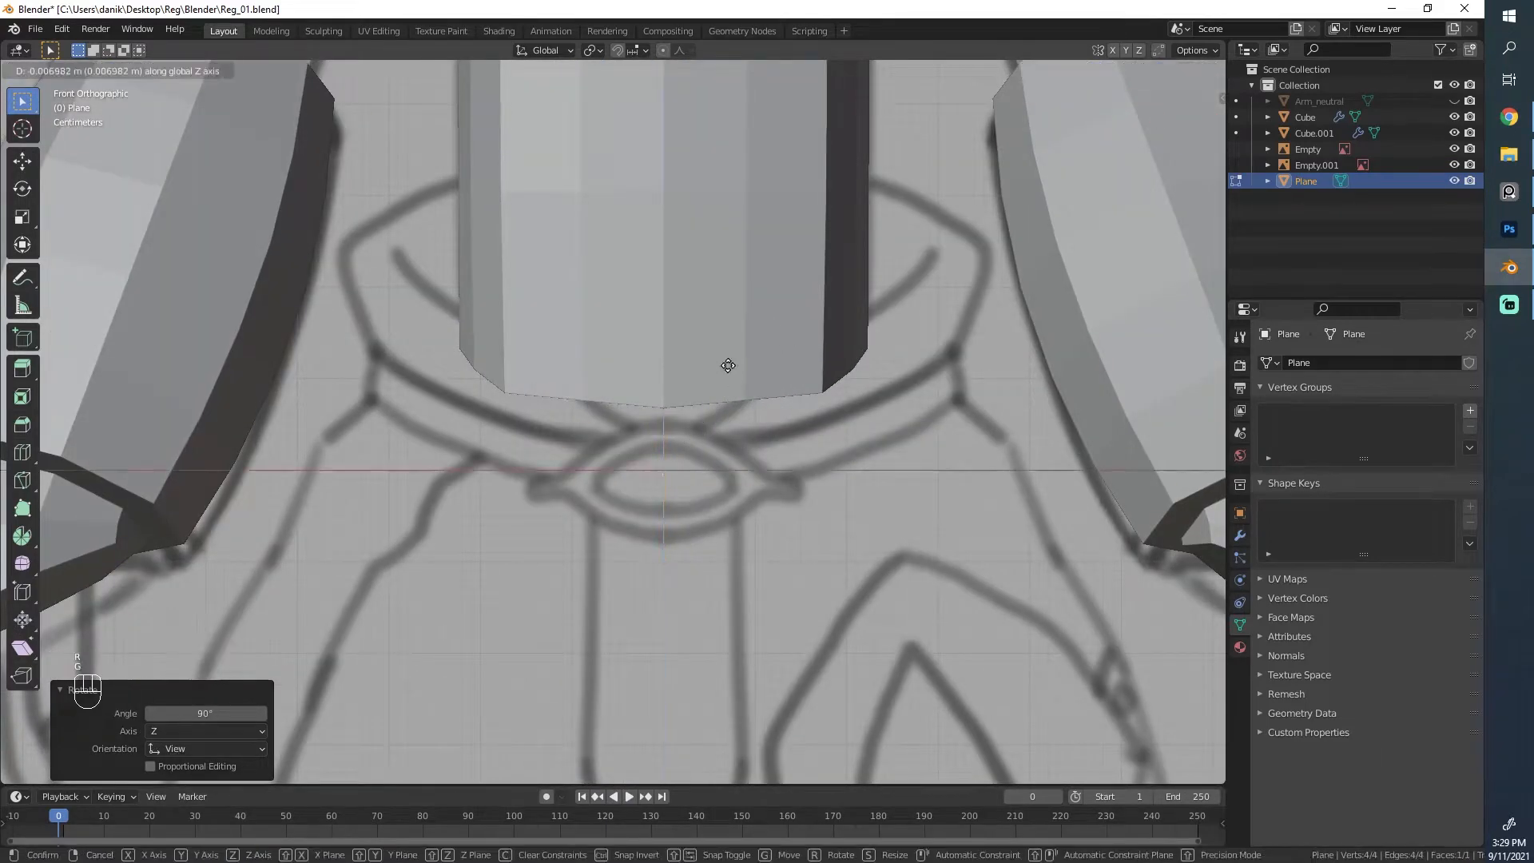
{"action": "key", "text": "z"}
{"action": "left_click", "coordinate": [747, 444]}
Step: Scale the upright plane to 0.400 to suit the size of a finger segment
{"action": "scroll", "coordinate": [670, 470], "scroll_direction": "down", "scroll_amount": 3}
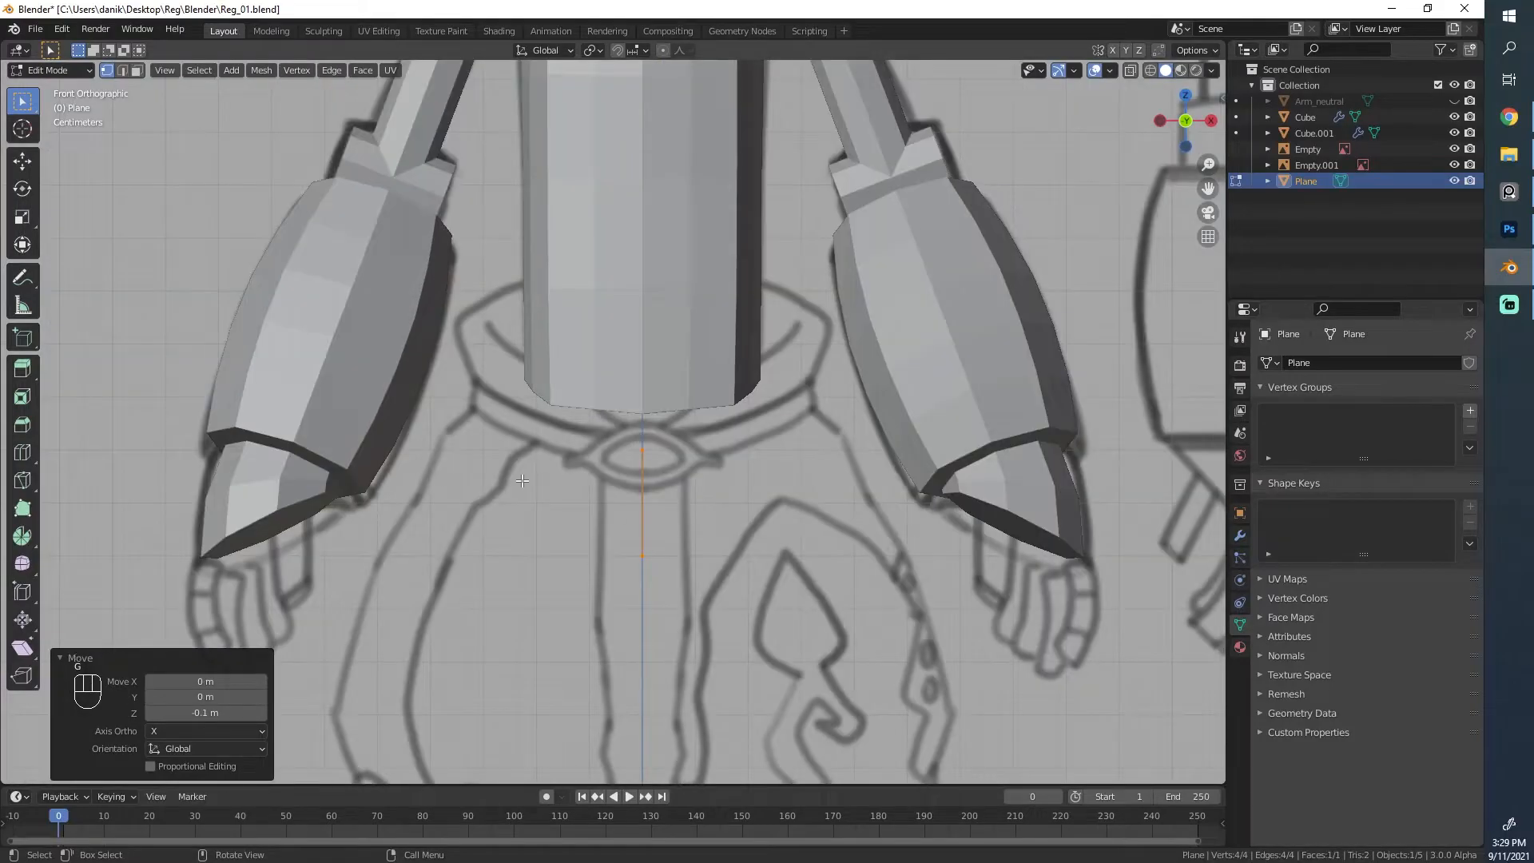
{"action": "scroll", "coordinate": [521, 480], "scroll_direction": "up", "scroll_amount": 2}
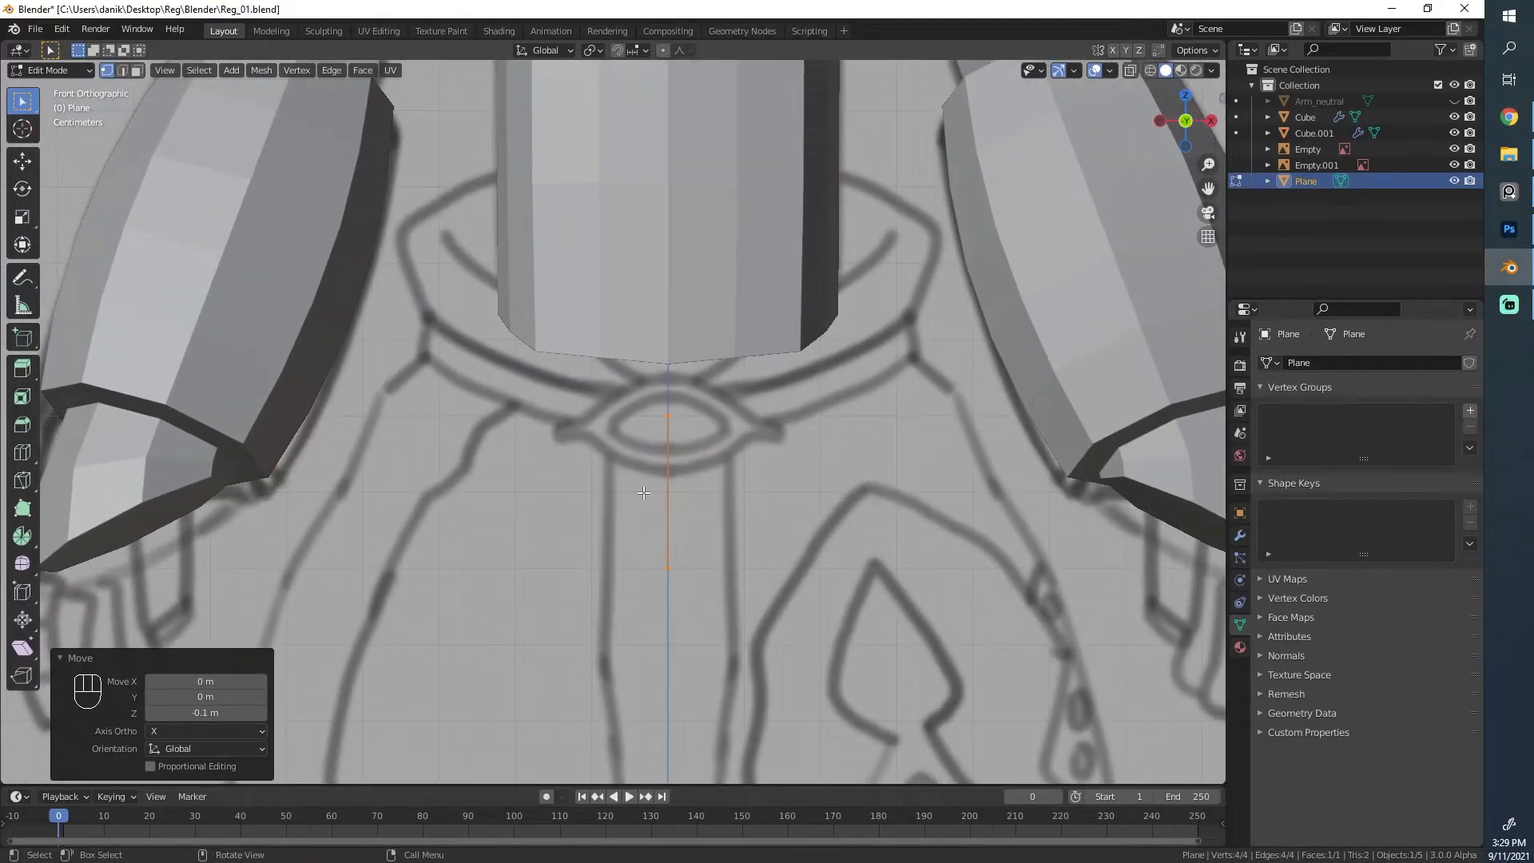
{"action": "scroll", "coordinate": [649, 512], "scroll_direction": "down", "scroll_amount": 3}
{"action": "scroll", "coordinate": [831, 494], "scroll_direction": "up", "scroll_amount": 2}
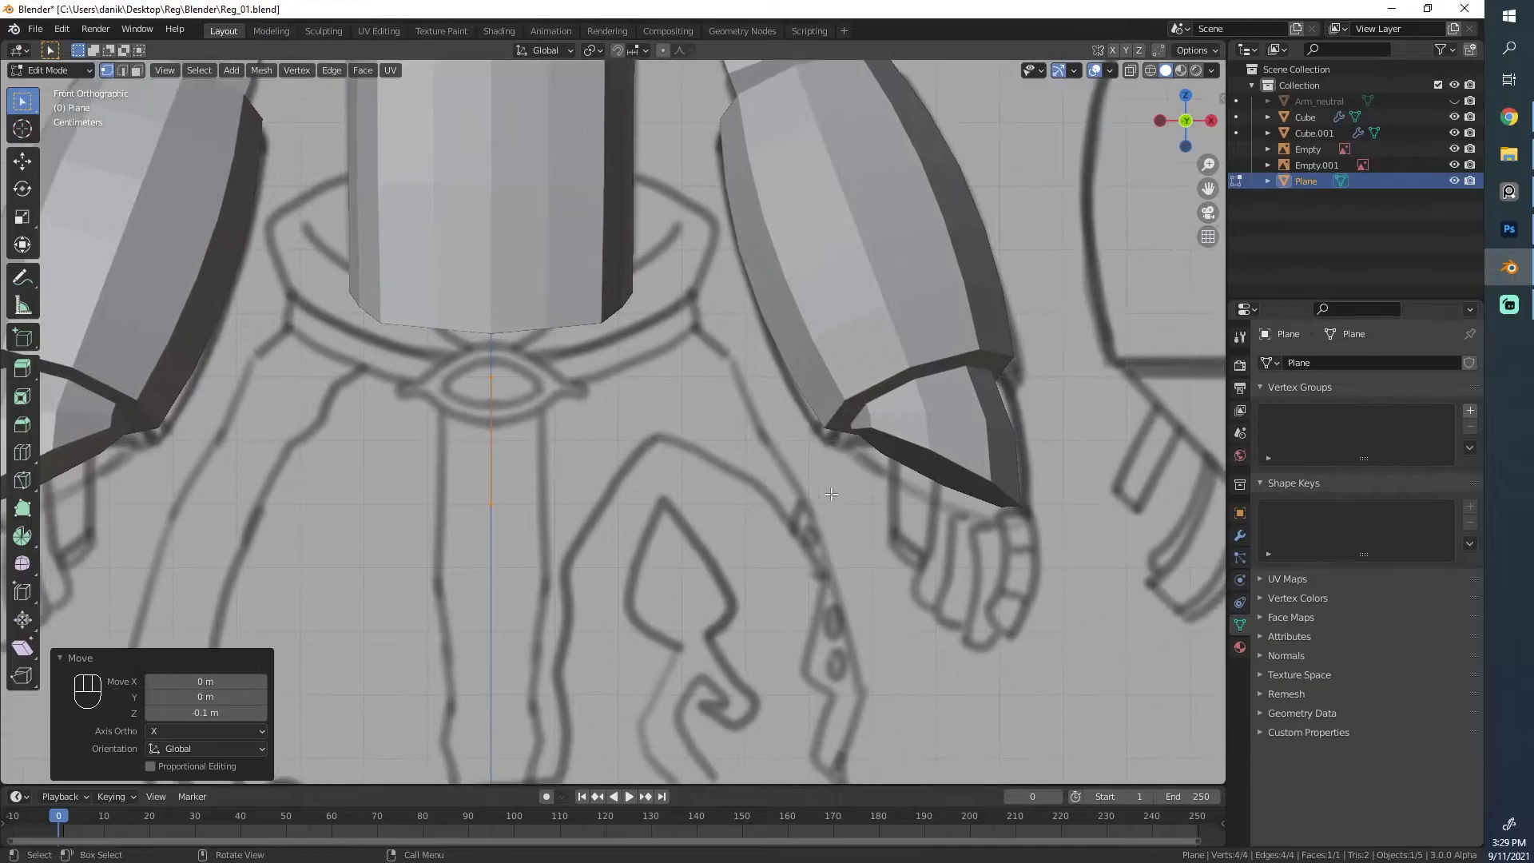
{"action": "scroll", "coordinate": [735, 431], "scroll_direction": "up", "scroll_amount": 3}
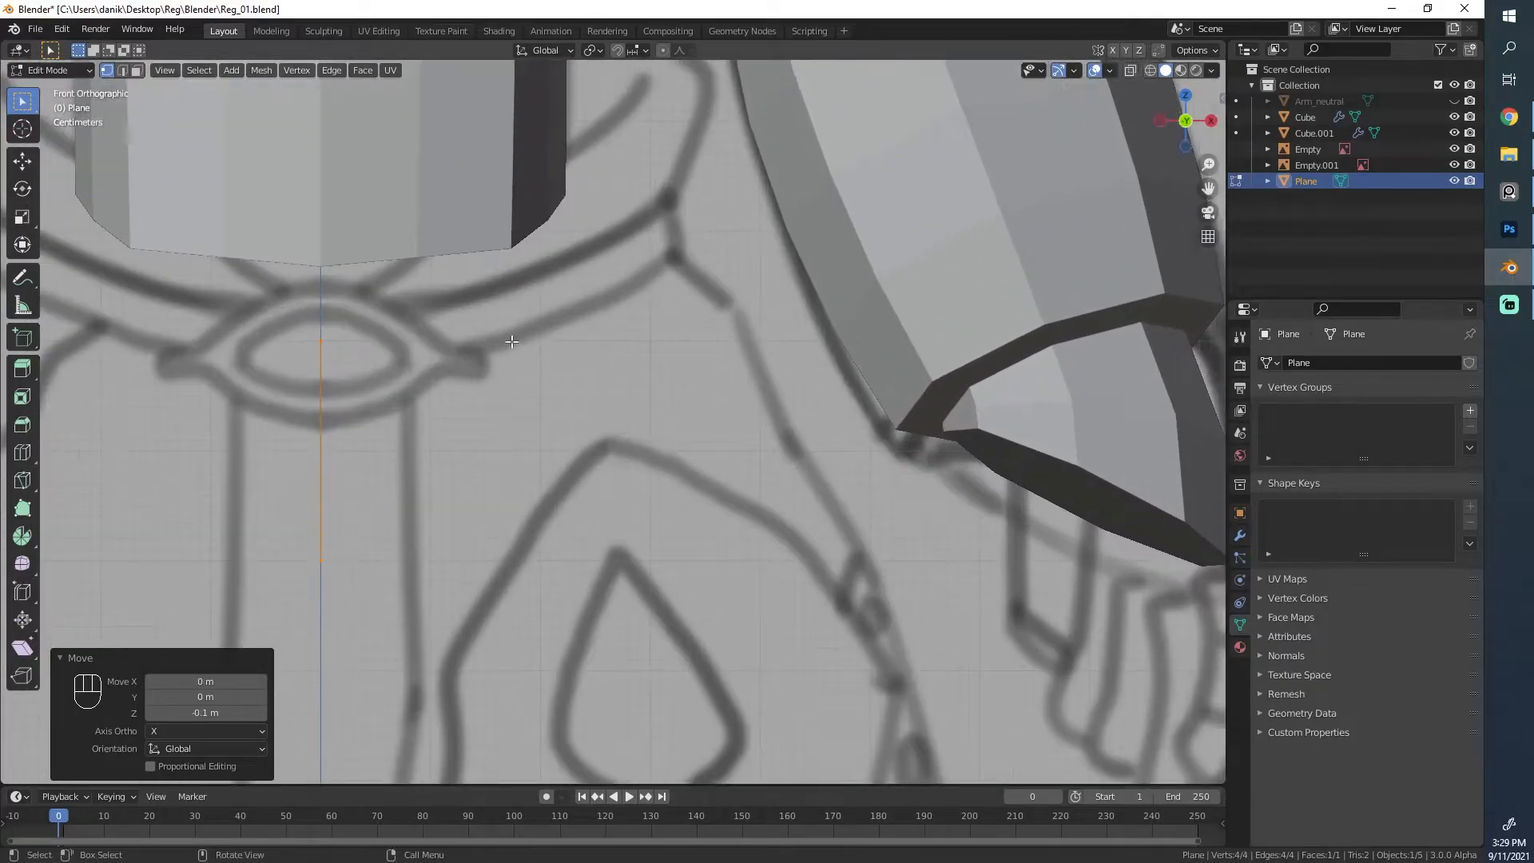
{"action": "key", "text": "s"}
{"action": "left_click", "coordinate": [380, 393]}
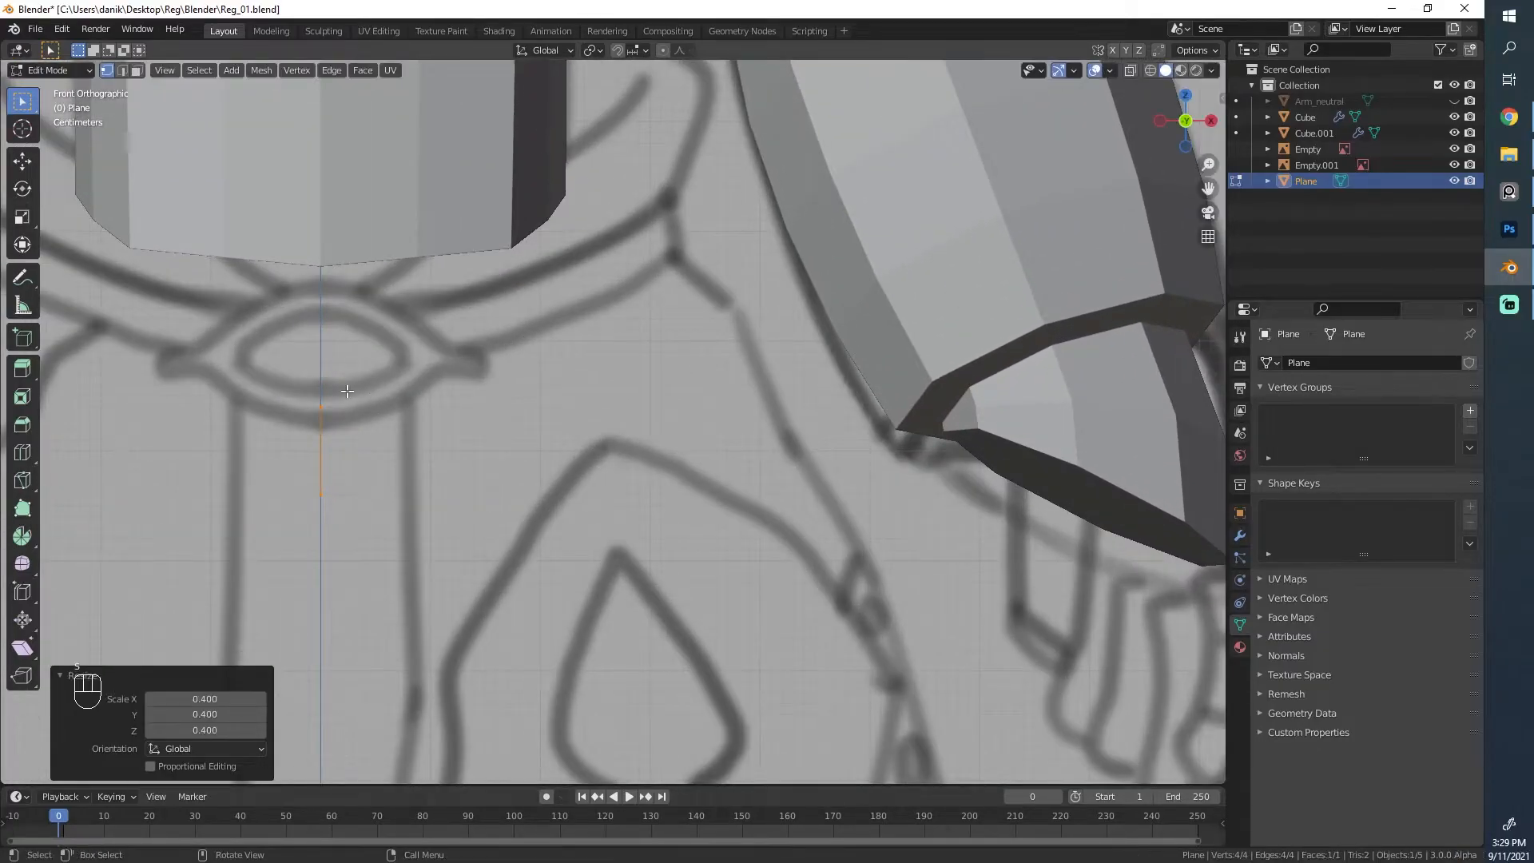
Step: Extrude the plane 0.1 m along its normal into a box, and show it in wireframe with nothing selected
{"action": "key", "text": "e"}
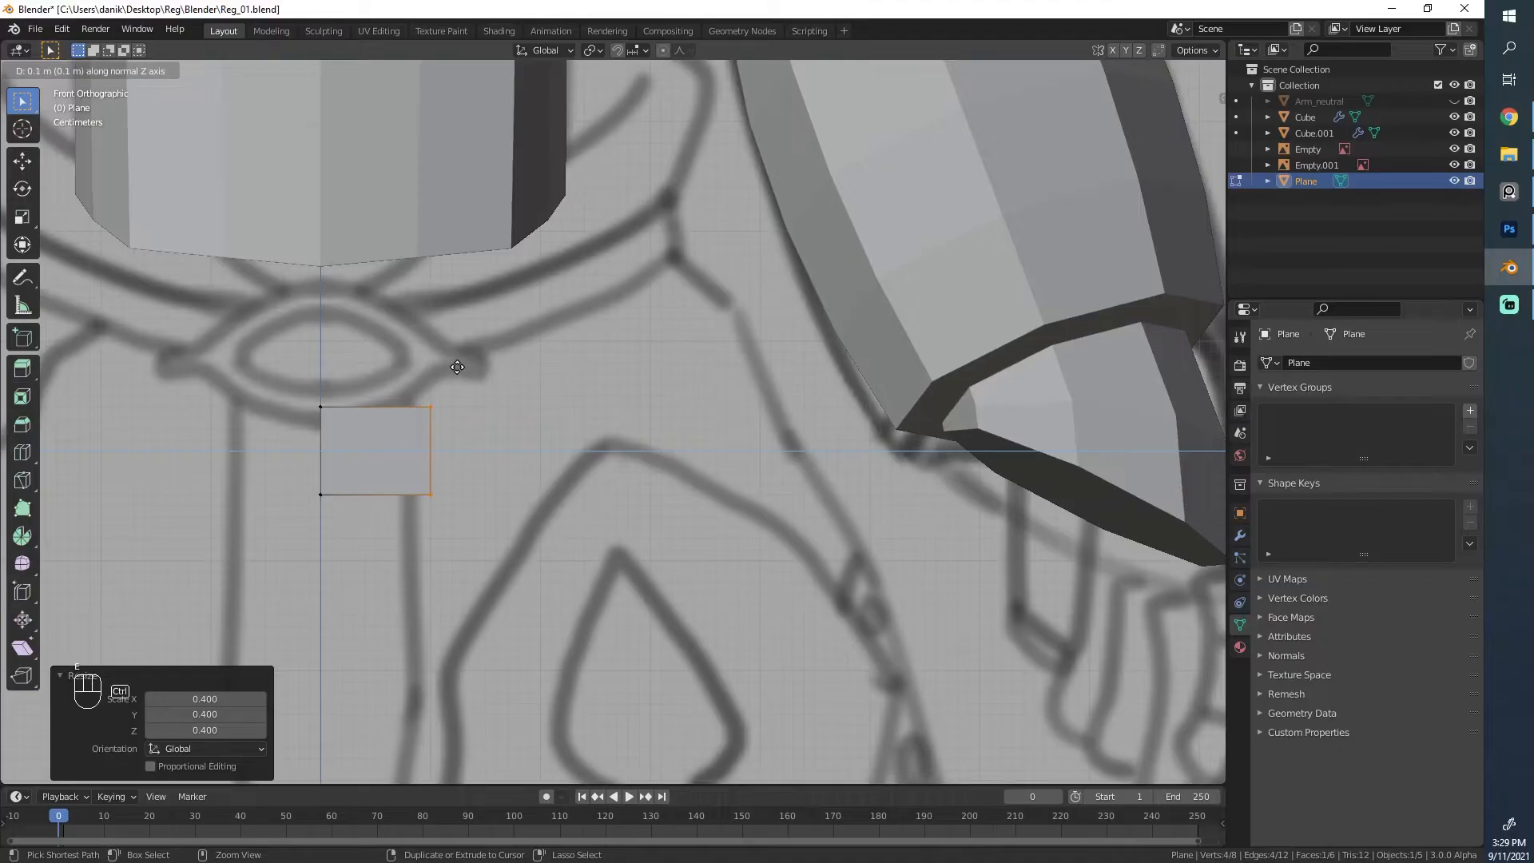
{"action": "left_click", "coordinate": [457, 367]}
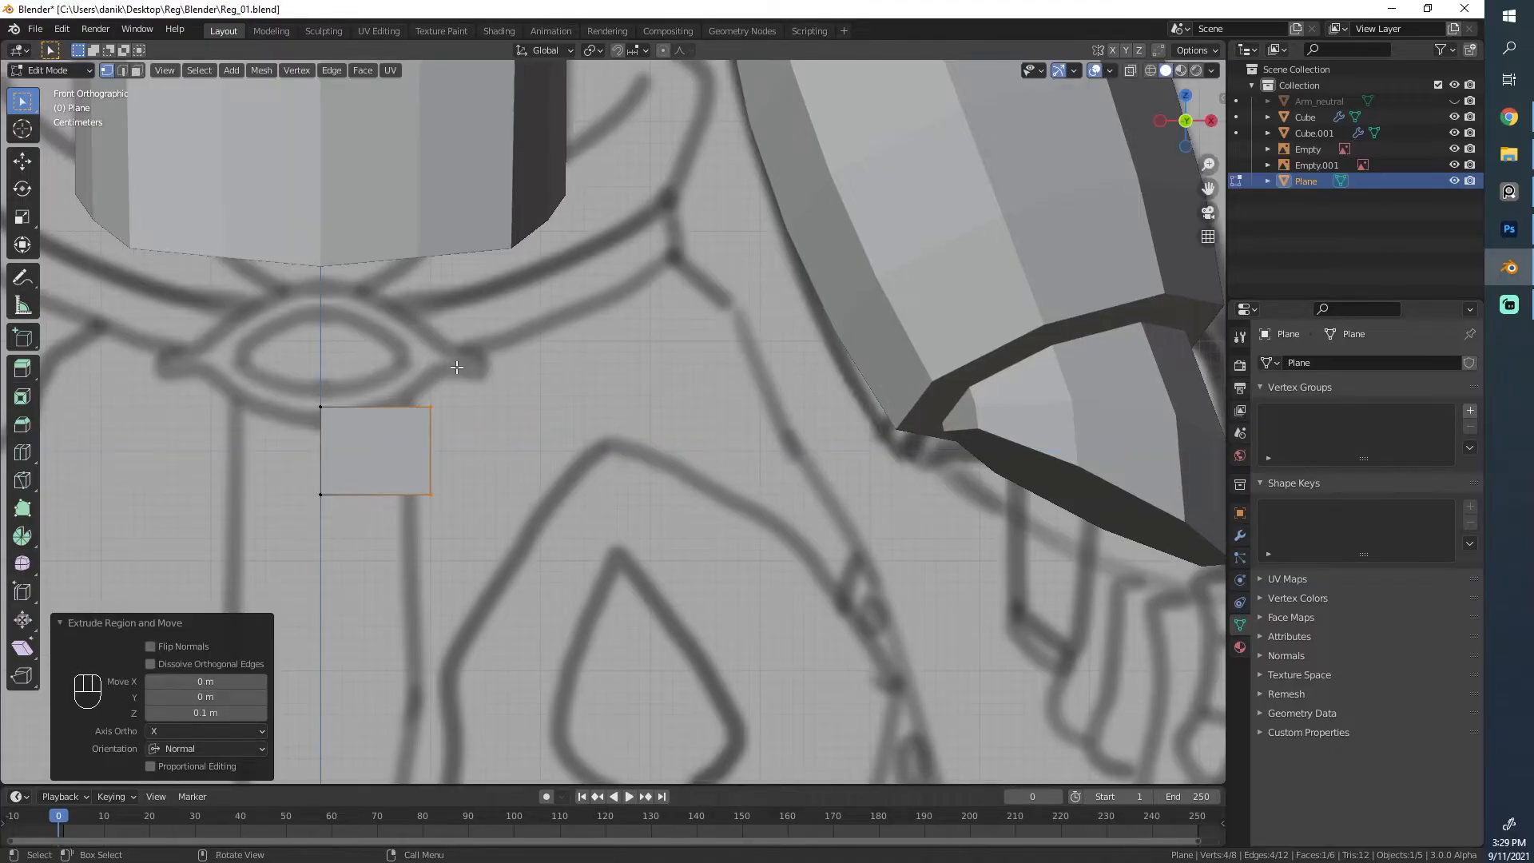
{"action": "key", "text": "z"}
{"action": "left_click", "coordinate": [372, 494]}
{"action": "key", "text": "alt+a"}
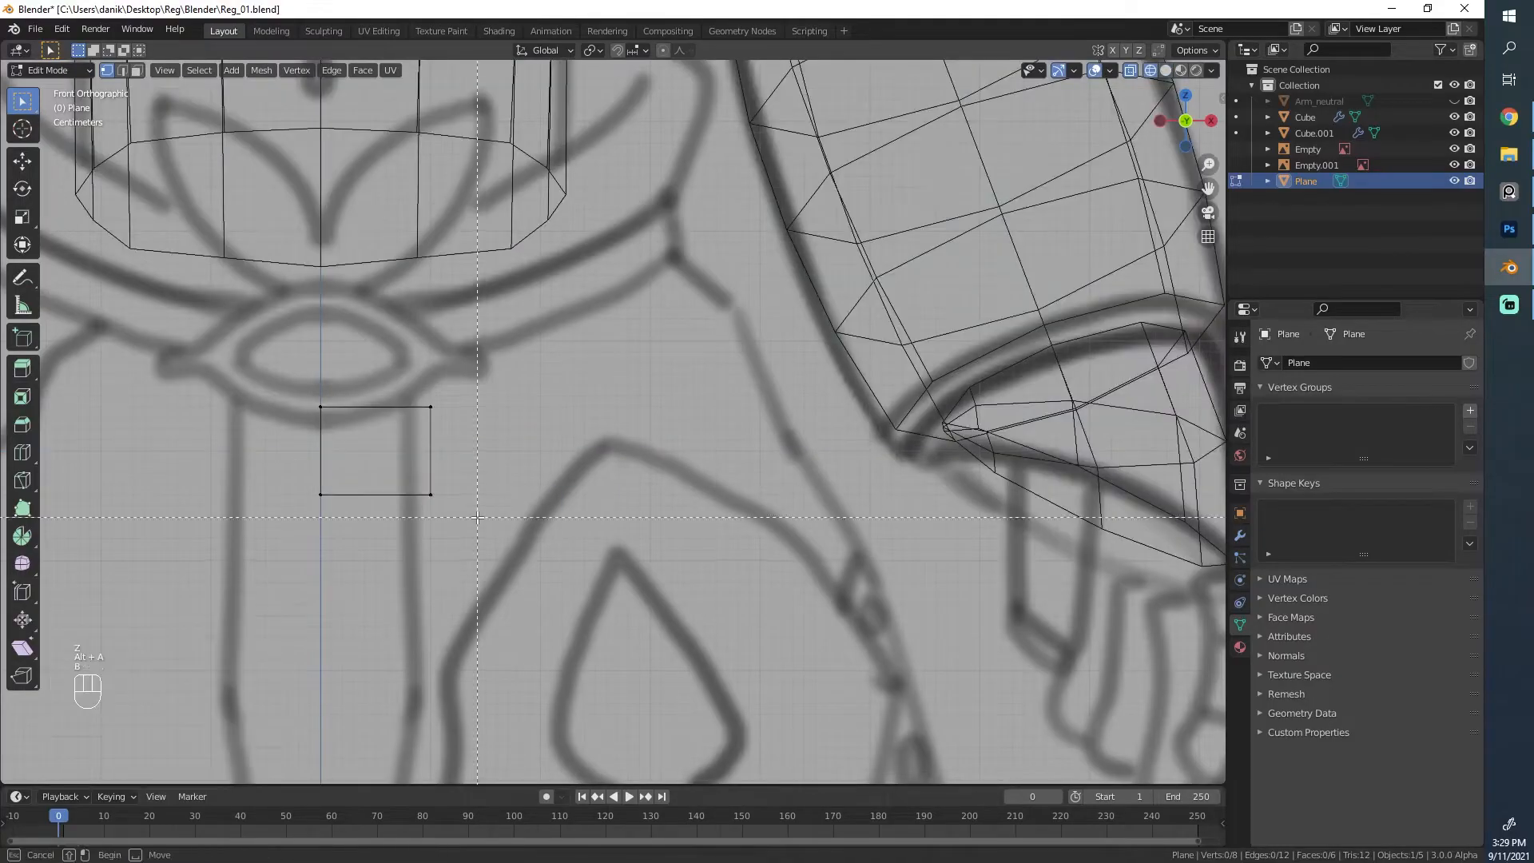
{"action": "key", "text": "b"}
{"action": "left_click_drag", "start_coordinate": [400, 479], "coordinate": [436, 515]}
{"action": "key", "text": "g"}
{"action": "key", "text": "x"}
{"action": "right_click", "coordinate": [369, 466]}
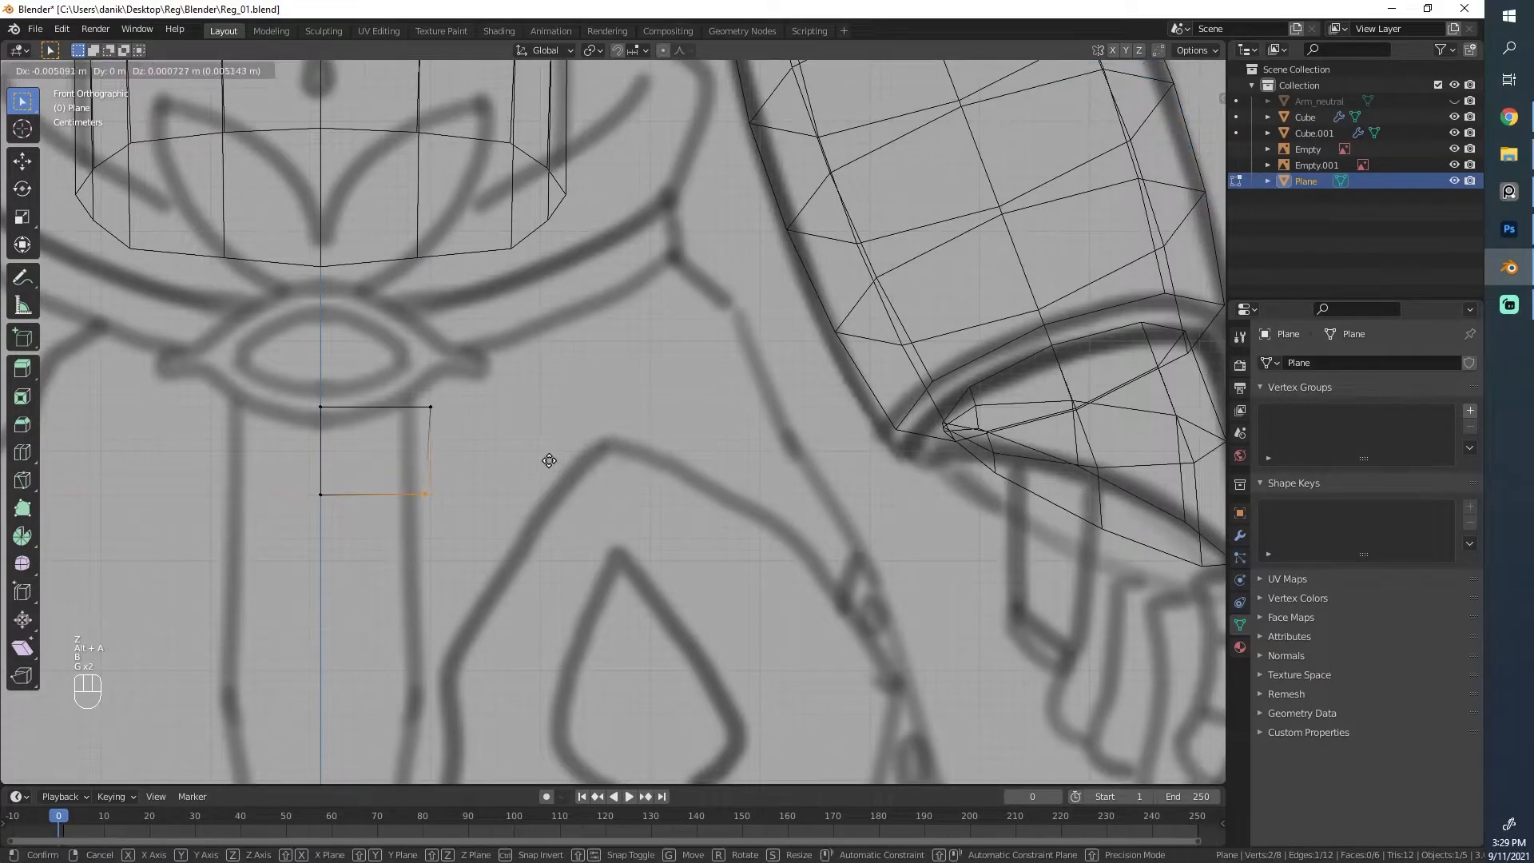
{"action": "key", "text": "g"}
{"action": "right_click", "coordinate": [535, 457]}
Step: Select the vertices at the box's outer end and extrude them 0.1 m along the normal as a second segment
{"action": "key", "text": "alt+a"}
{"action": "key", "text": "b"}
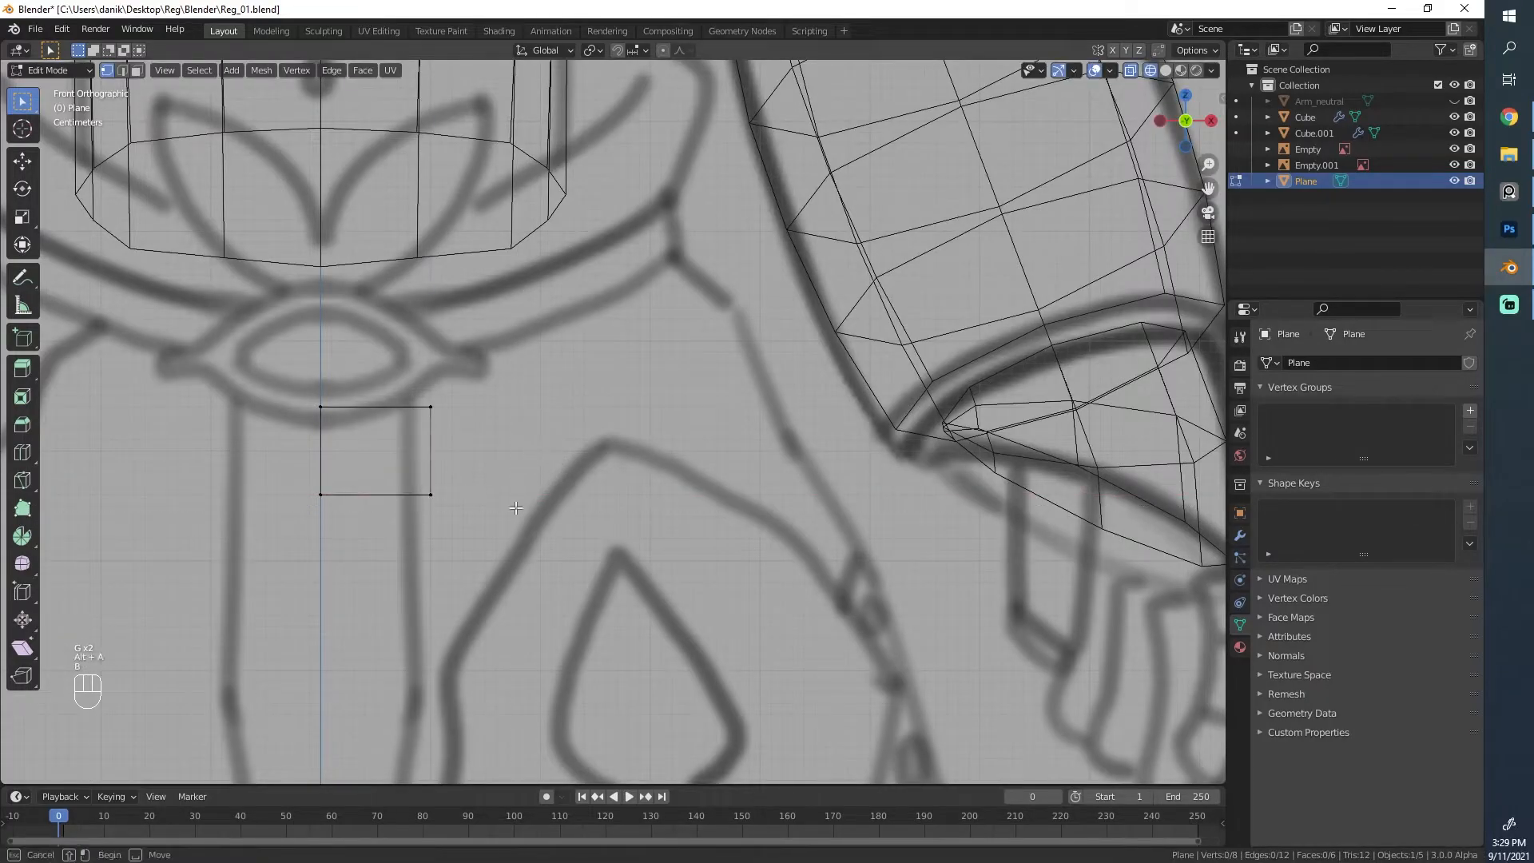
{"action": "left_click_drag", "start_coordinate": [487, 527], "coordinate": [395, 340]}
{"action": "key", "text": "g"}
{"action": "right_click", "coordinate": [479, 375]}
{"action": "key", "text": "e"}
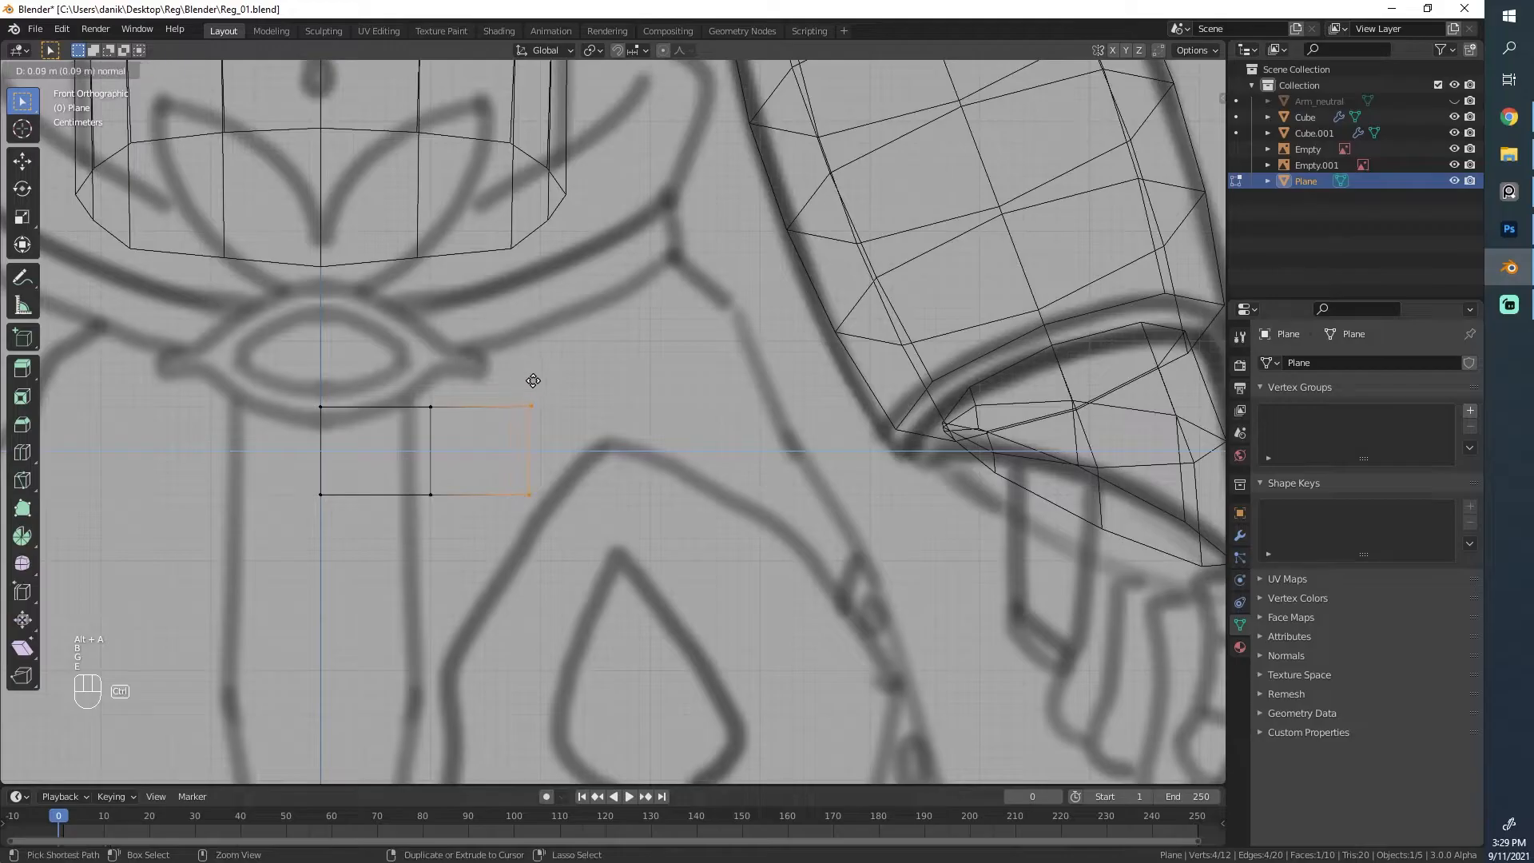
{"action": "left_click", "coordinate": [535, 384]}
Step: Extrude the end face by 0.09 m as a third segment and shift it another 0.01 m along X
{"action": "key", "text": "e"}
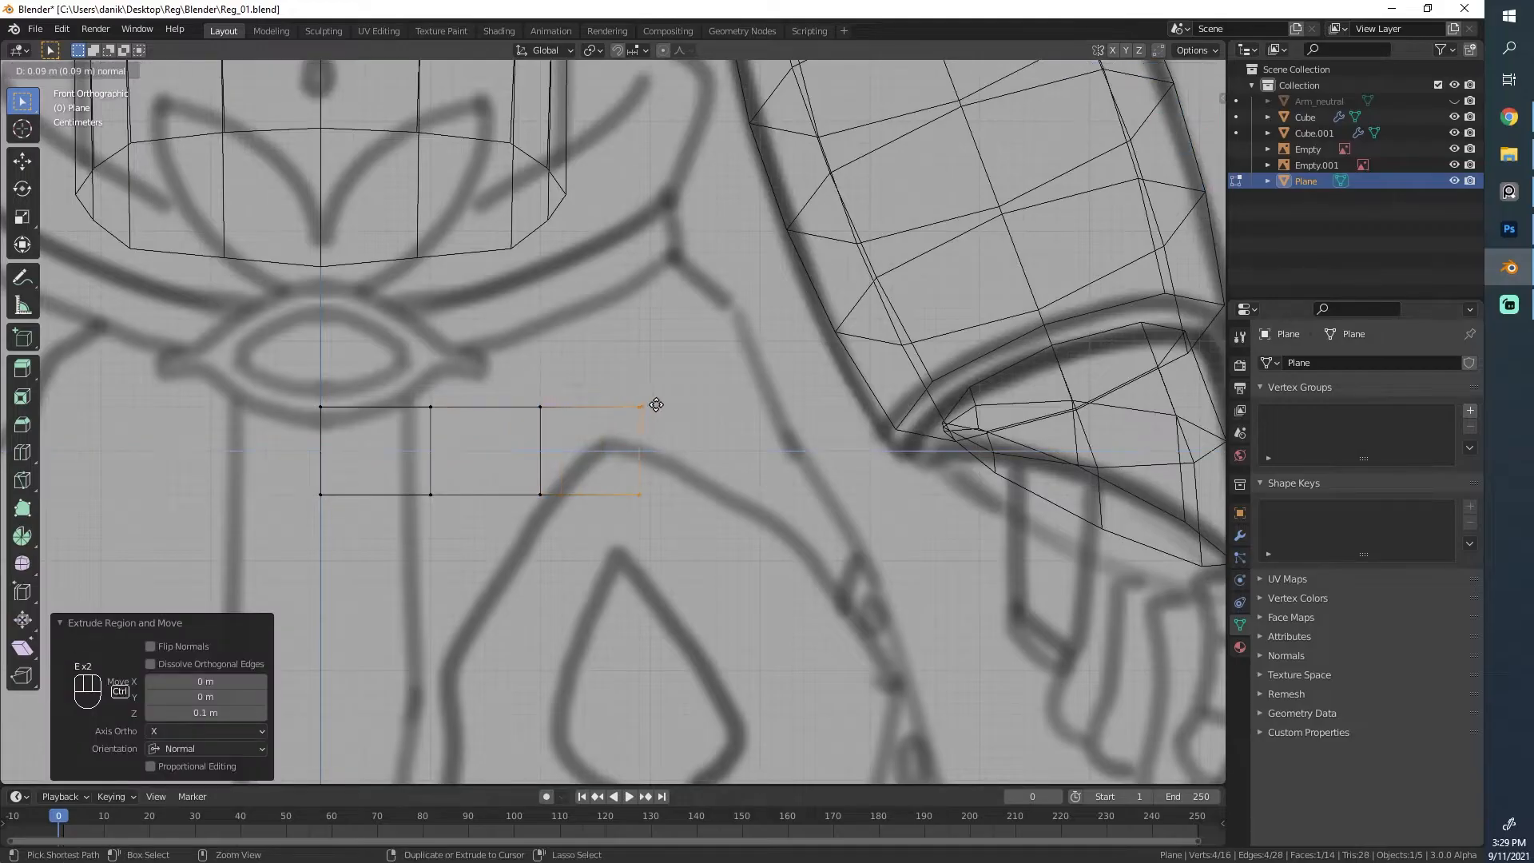
{"action": "left_click", "coordinate": [657, 405]}
{"action": "key", "text": "g"}
{"action": "left_click", "coordinate": [660, 405]}
Step: Switch to the reference board, examine the metallic hand's finger segments and palm up close, and return to Blender
{"action": "scroll", "coordinate": [601, 484], "scroll_direction": "down", "scroll_amount": 6}
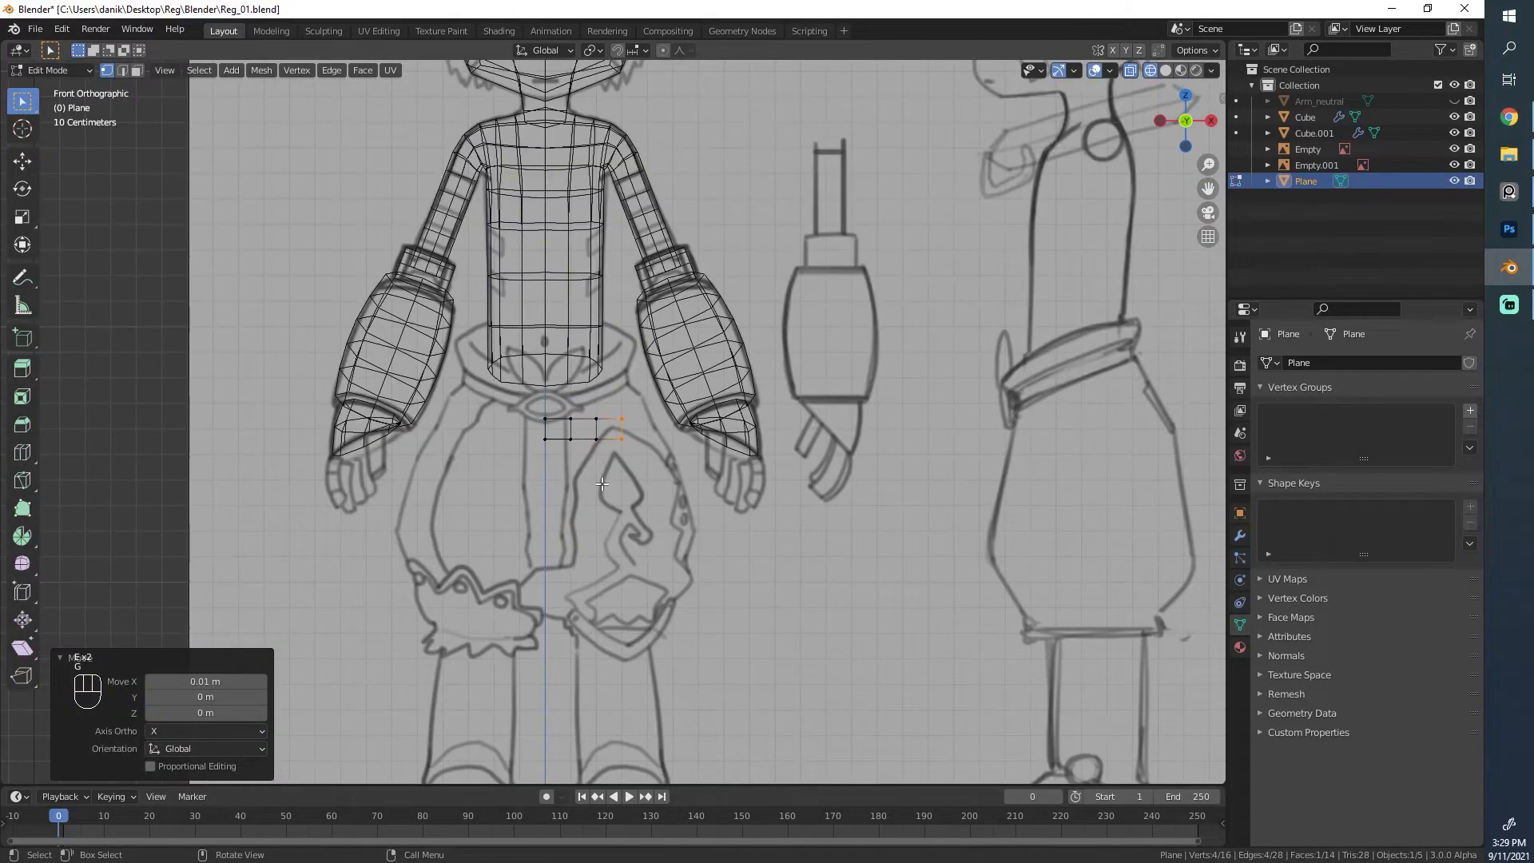
{"action": "left_click", "coordinate": [1509, 191]}
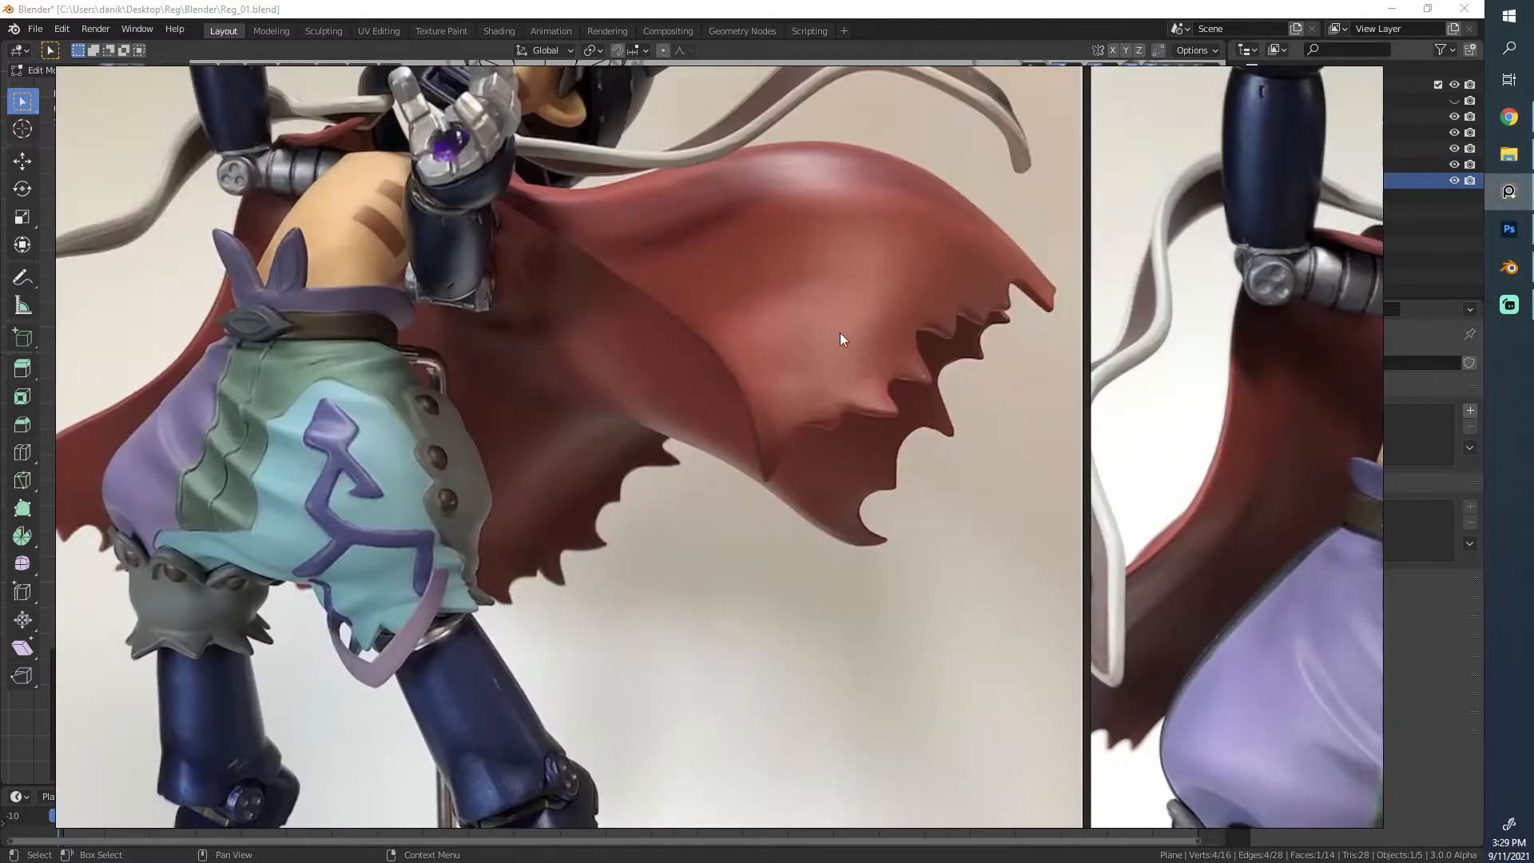
{"action": "scroll", "coordinate": [840, 333], "scroll_direction": "down", "scroll_amount": 4}
{"action": "scroll", "coordinate": [299, 101], "scroll_direction": "down", "scroll_amount": 2}
{"action": "scroll", "coordinate": [405, 232], "scroll_direction": "up", "scroll_amount": 6}
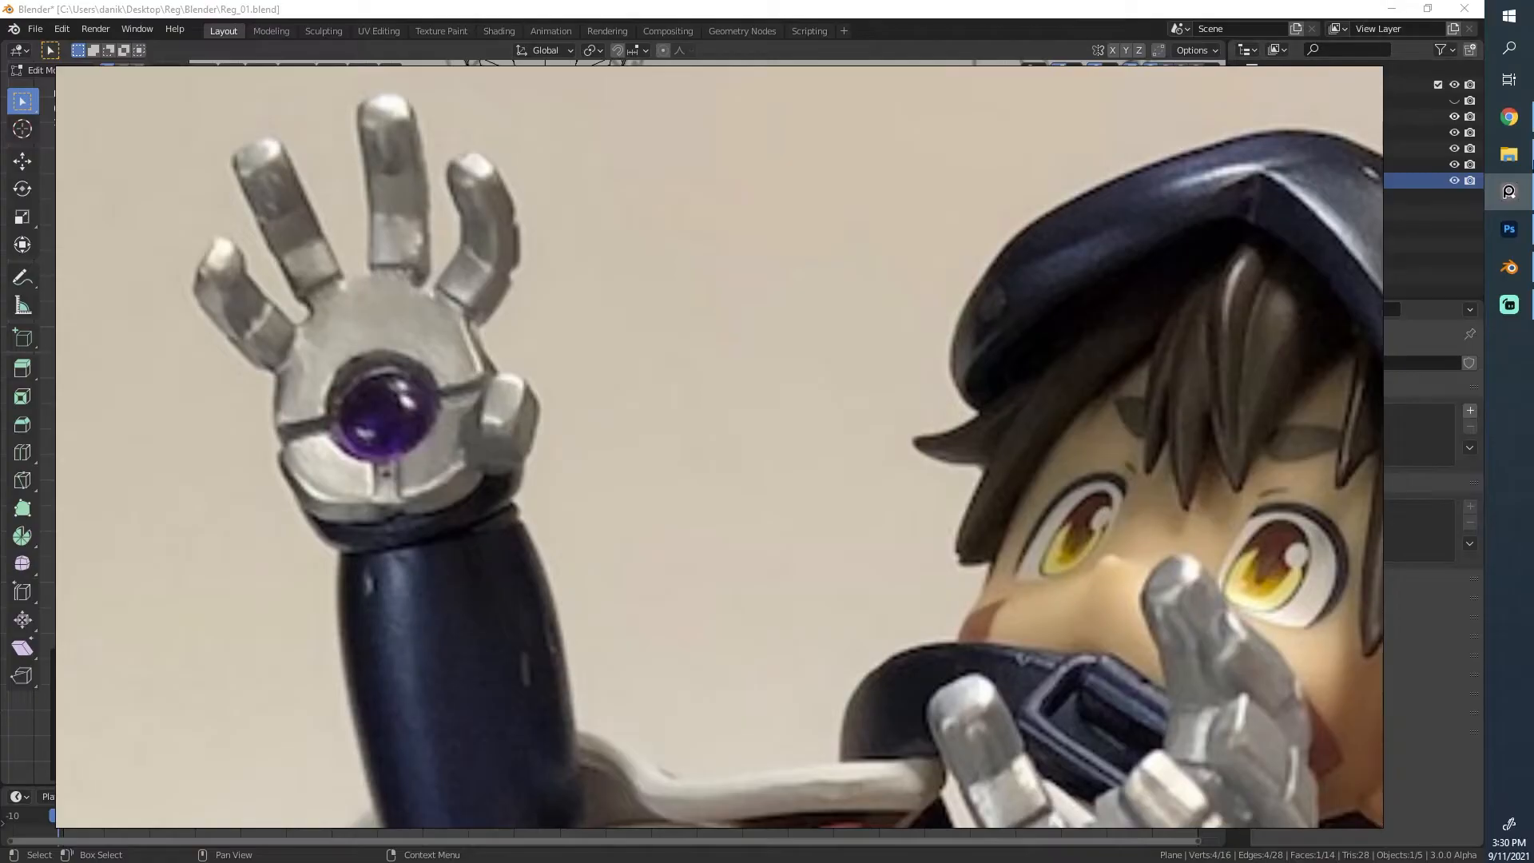
{"action": "left_click", "coordinate": [1508, 191]}
Step: Move the finger's end vertices slightly inward along X to shorten the tip segment
{"action": "scroll", "coordinate": [551, 456], "scroll_direction": "up", "scroll_amount": 4}
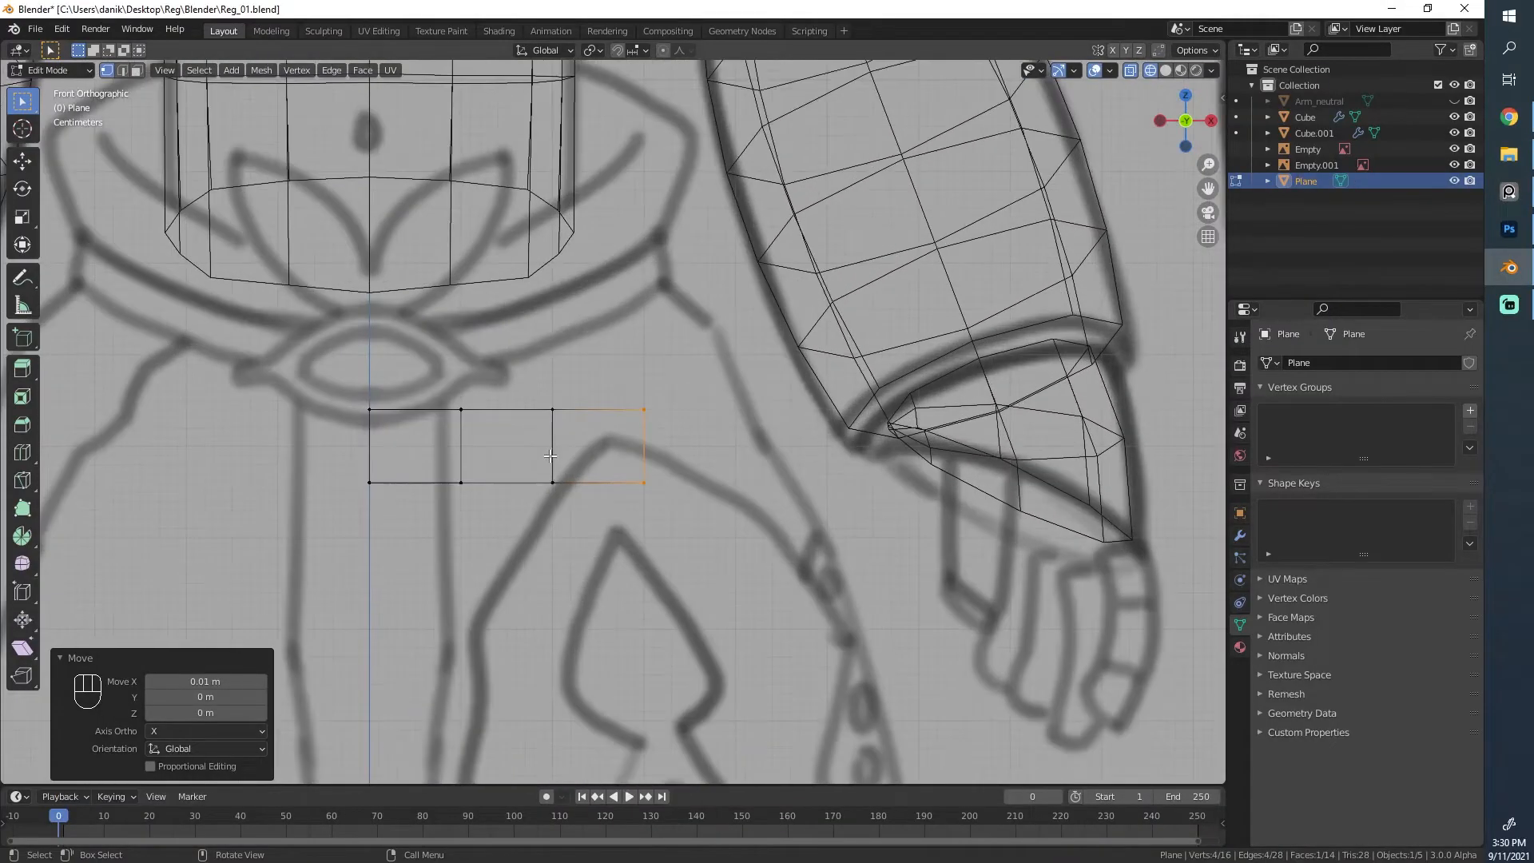
{"action": "scroll", "coordinate": [550, 456], "scroll_direction": "up", "scroll_amount": 1}
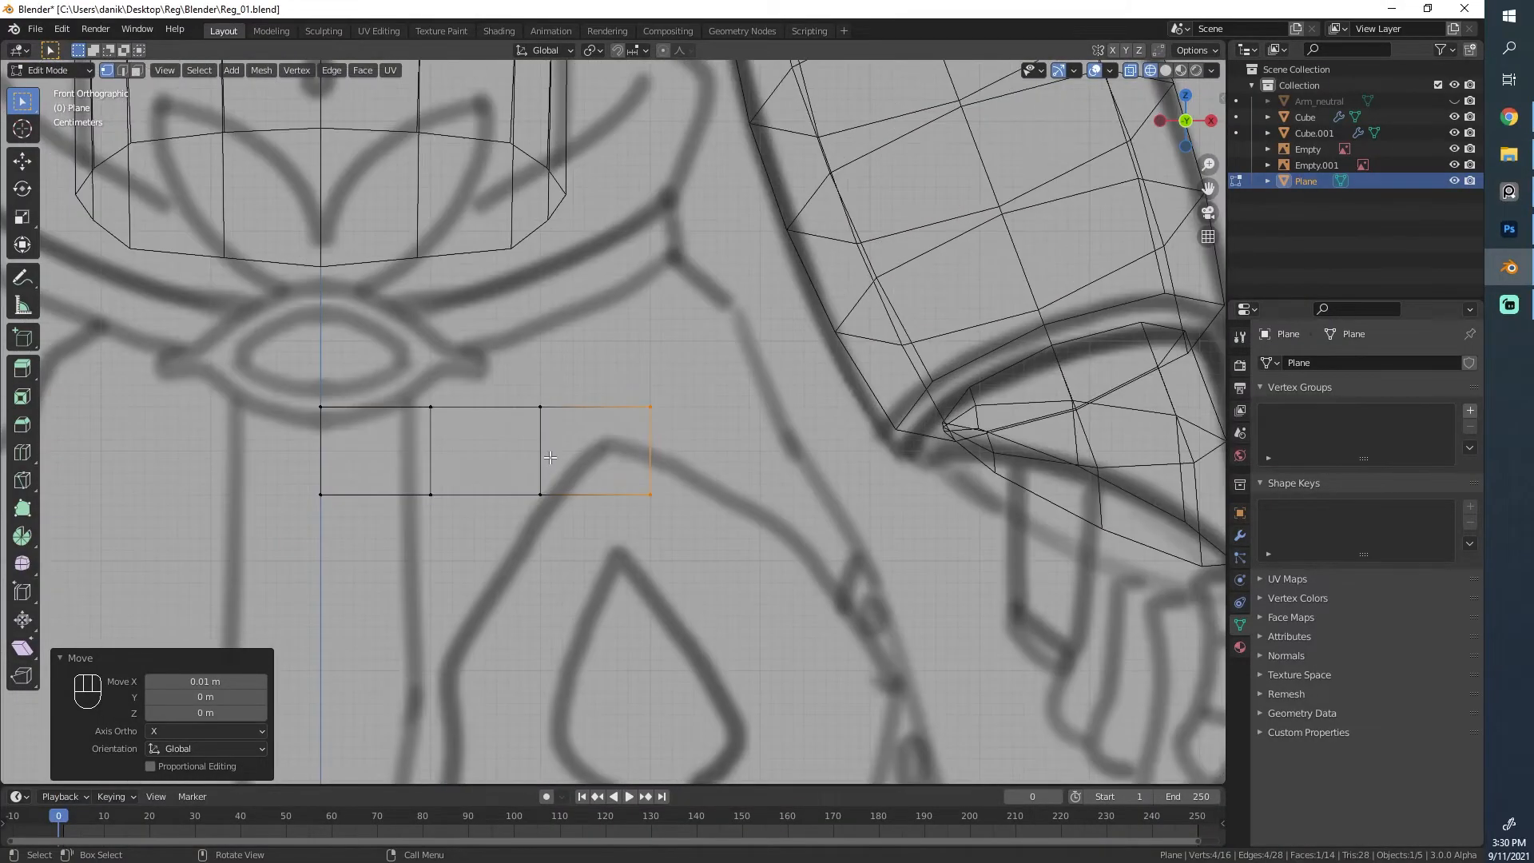
{"action": "key", "text": "g"}
{"action": "key", "text": "x"}
{"action": "left_click", "coordinate": [670, 498]}
Step: Select the vertices between the first and second segments and move them 0.01 m outward along X
{"action": "key", "text": "alt+a"}
{"action": "key", "text": "b"}
{"action": "left_click_drag", "start_coordinate": [467, 523], "coordinate": [410, 384]}
{"action": "key", "text": "g"}
{"action": "key", "text": "x"}
{"action": "left_click", "coordinate": [421, 385]}
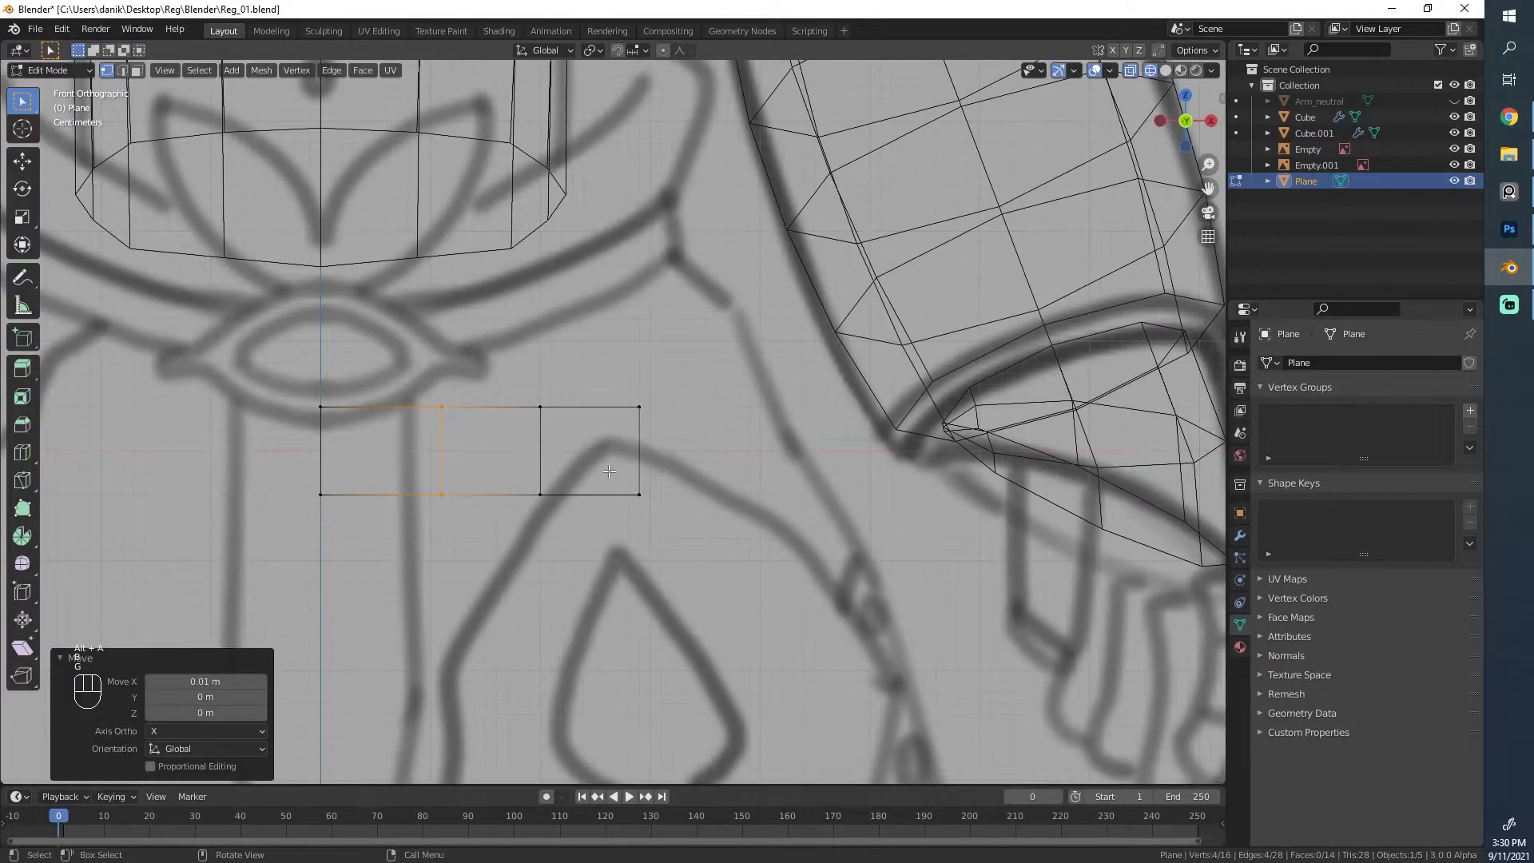
Step: Move the vertices between the second and third segments slightly outward along X, leaving nothing selected
{"action": "key", "text": "b"}
{"action": "left_click_drag", "start_coordinate": [563, 520], "coordinate": [517, 349]}
{"action": "key", "text": "g"}
{"action": "key", "text": "x"}
{"action": "left_click", "coordinate": [517, 348]}
{"action": "key", "text": "alt+a"}
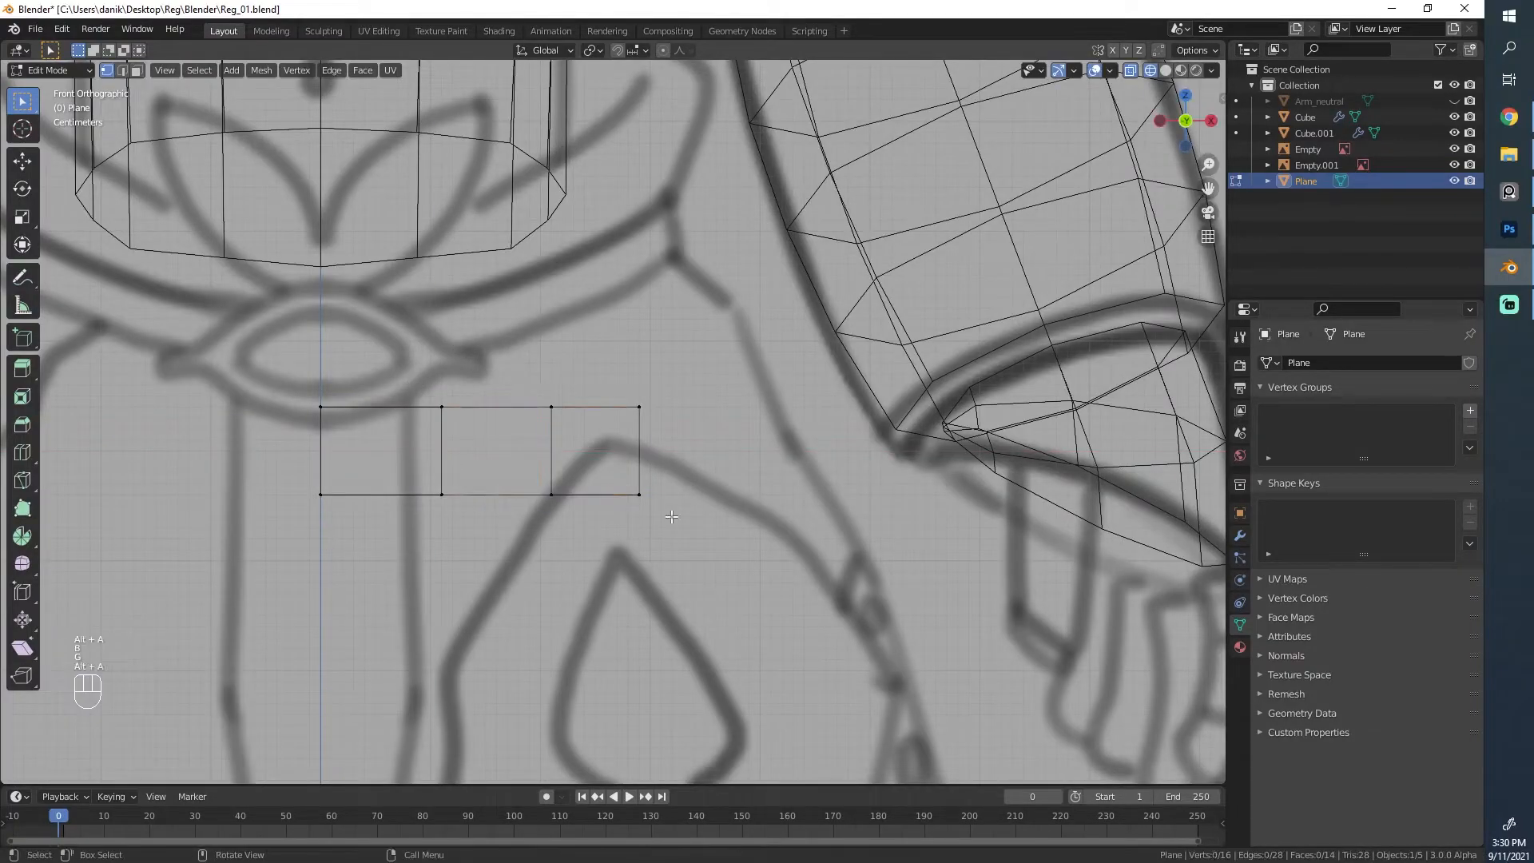
Step: Move the finger's end vertices 0.01 m outward along X to lengthen the tip segment, and clear the selection
{"action": "scroll", "coordinate": [595, 314], "scroll_direction": "up", "scroll_amount": 4}
{"action": "key", "text": "b"}
{"action": "left_click_drag", "start_coordinate": [596, 315], "coordinate": [589, 232]}
{"action": "key", "text": "g"}
{"action": "key", "text": "x"}
{"action": "left_click", "coordinate": [589, 233]}
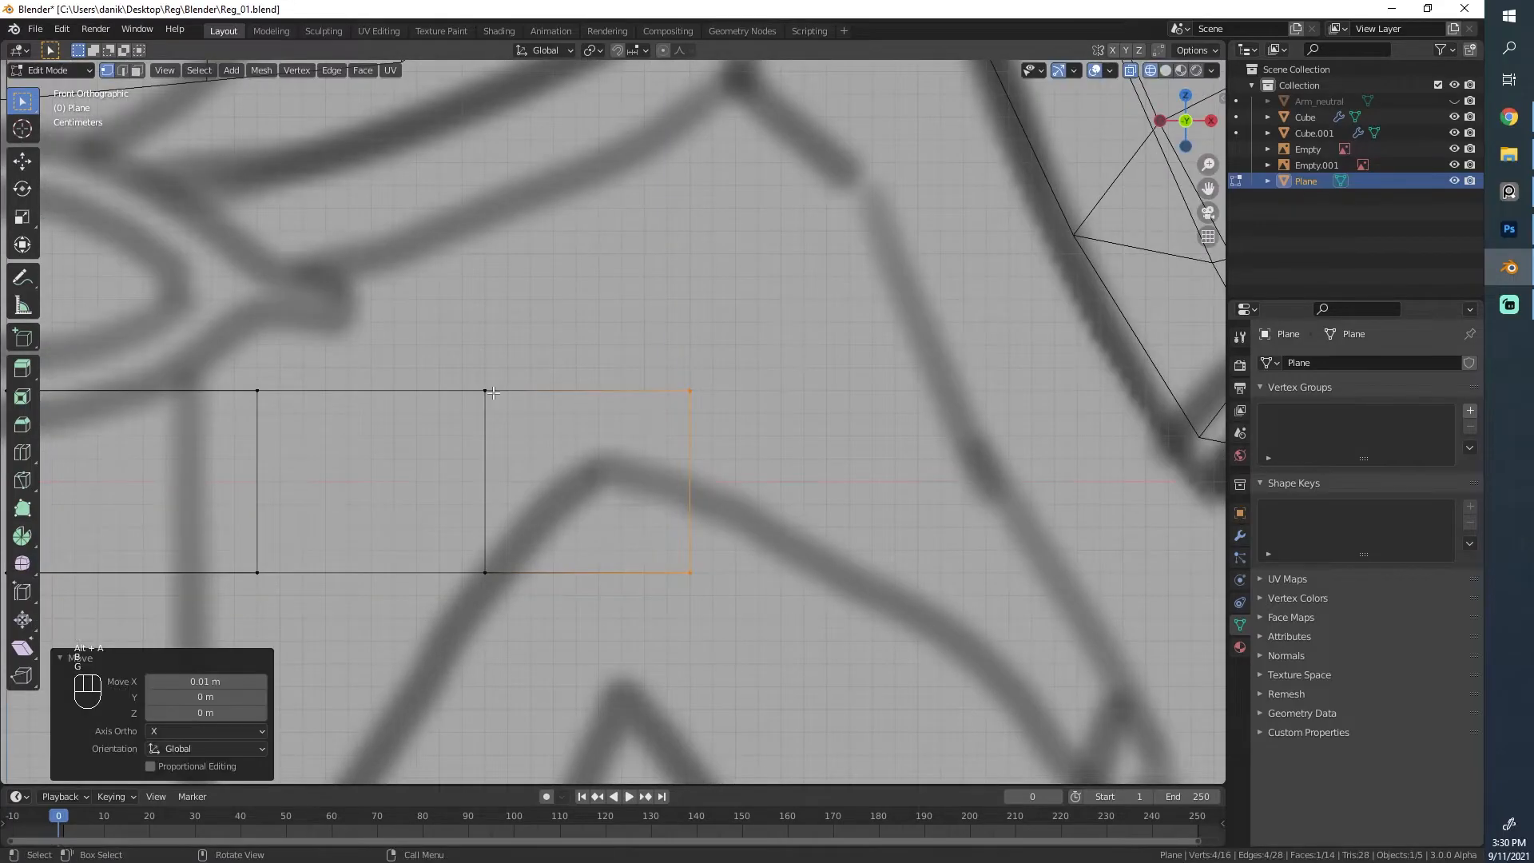
{"action": "scroll", "coordinate": [372, 453], "scroll_direction": "down", "scroll_amount": 5}
{"action": "scroll", "coordinate": [578, 463], "scroll_direction": "up", "scroll_amount": 2}
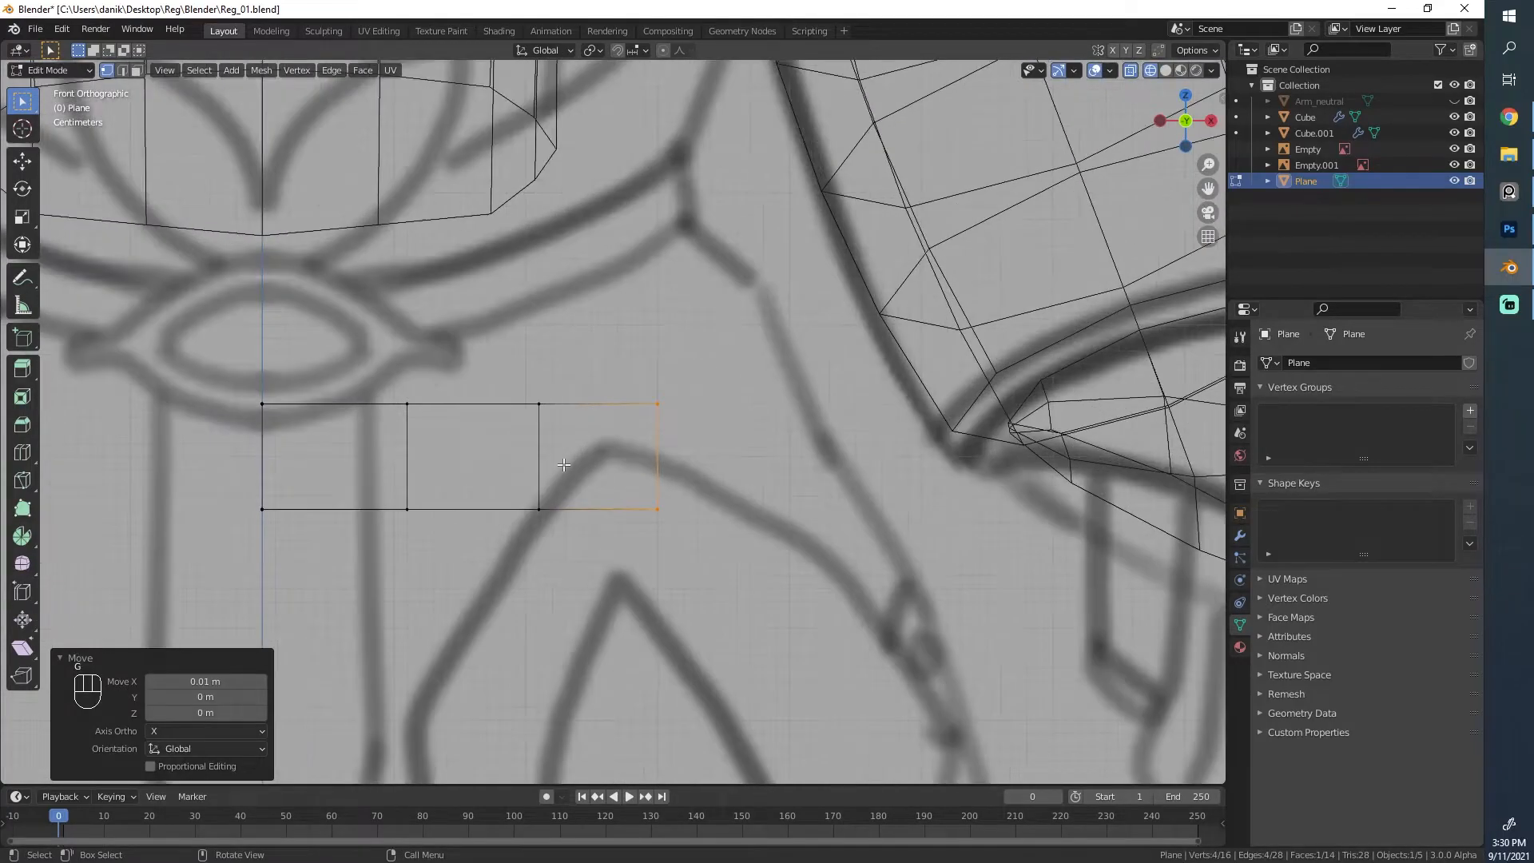
{"action": "key", "text": "alt+a"}
{"action": "scroll", "coordinate": [562, 437], "scroll_direction": "down", "scroll_amount": 9}
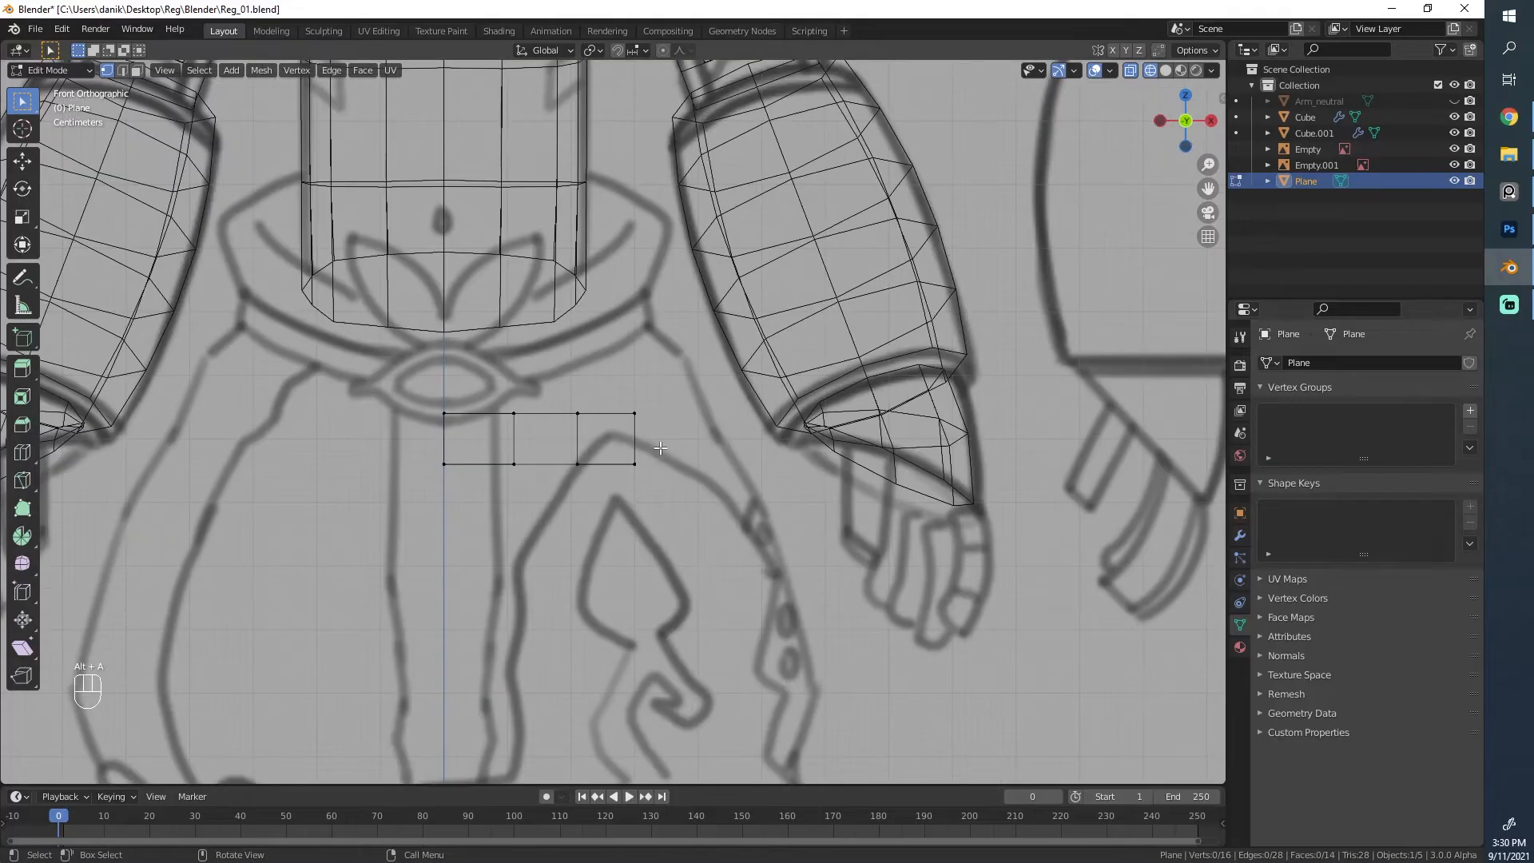
{"action": "scroll", "coordinate": [569, 456], "scroll_direction": "up", "scroll_amount": 5}
{"action": "scroll", "coordinate": [569, 456], "scroll_direction": "down", "scroll_amount": 4}
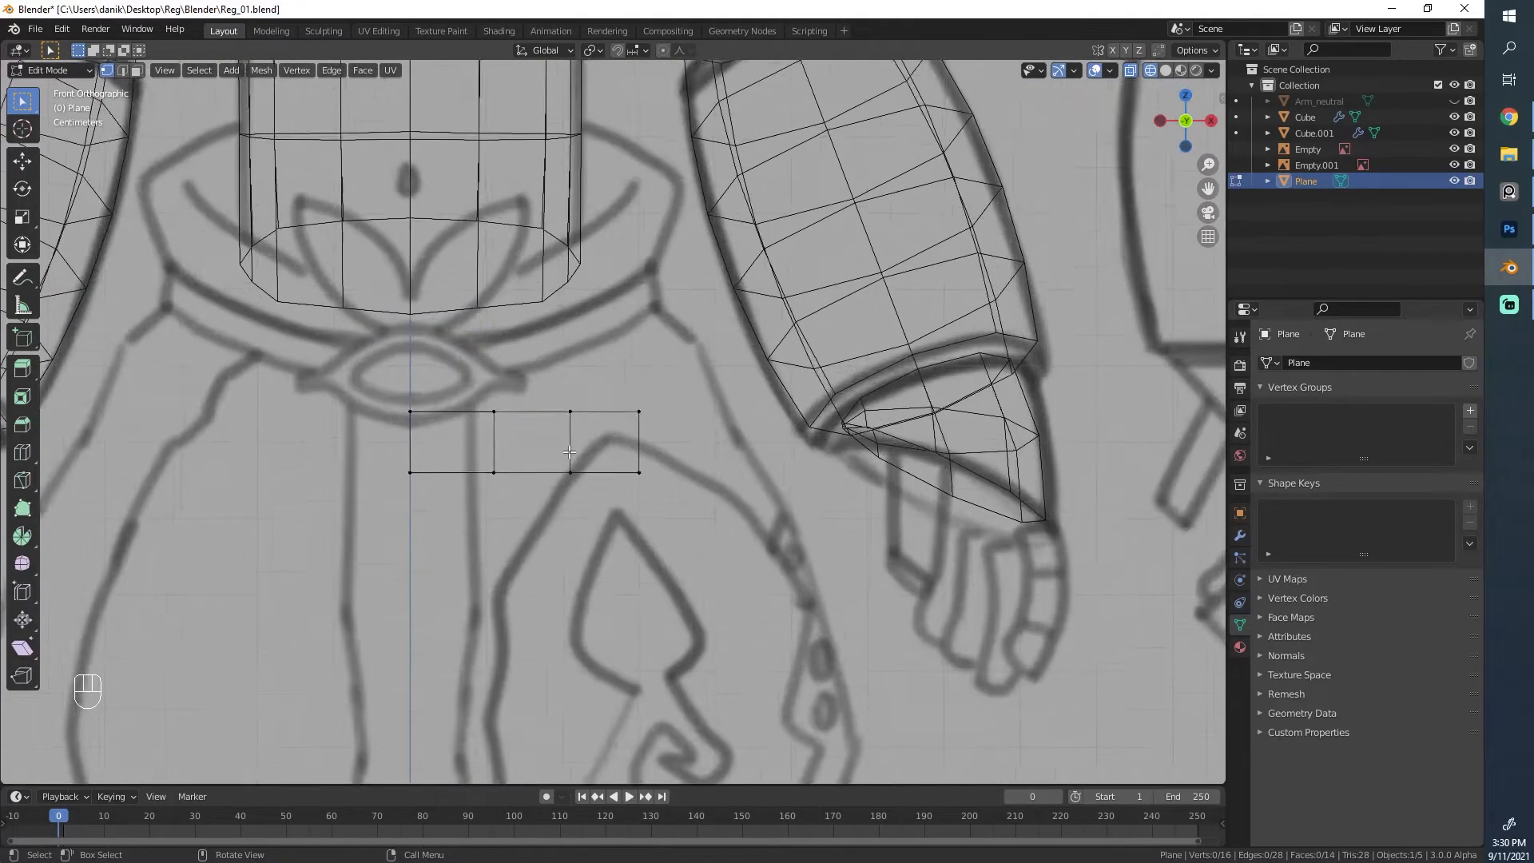
Step: Consult the hand photo in PureRef for the finger proportions, and return to the finger model in Blender
{"action": "scroll", "coordinate": [674, 406], "scroll_direction": "up", "scroll_amount": 3}
{"action": "scroll", "coordinate": [674, 406], "scroll_direction": "down", "scroll_amount": 2}
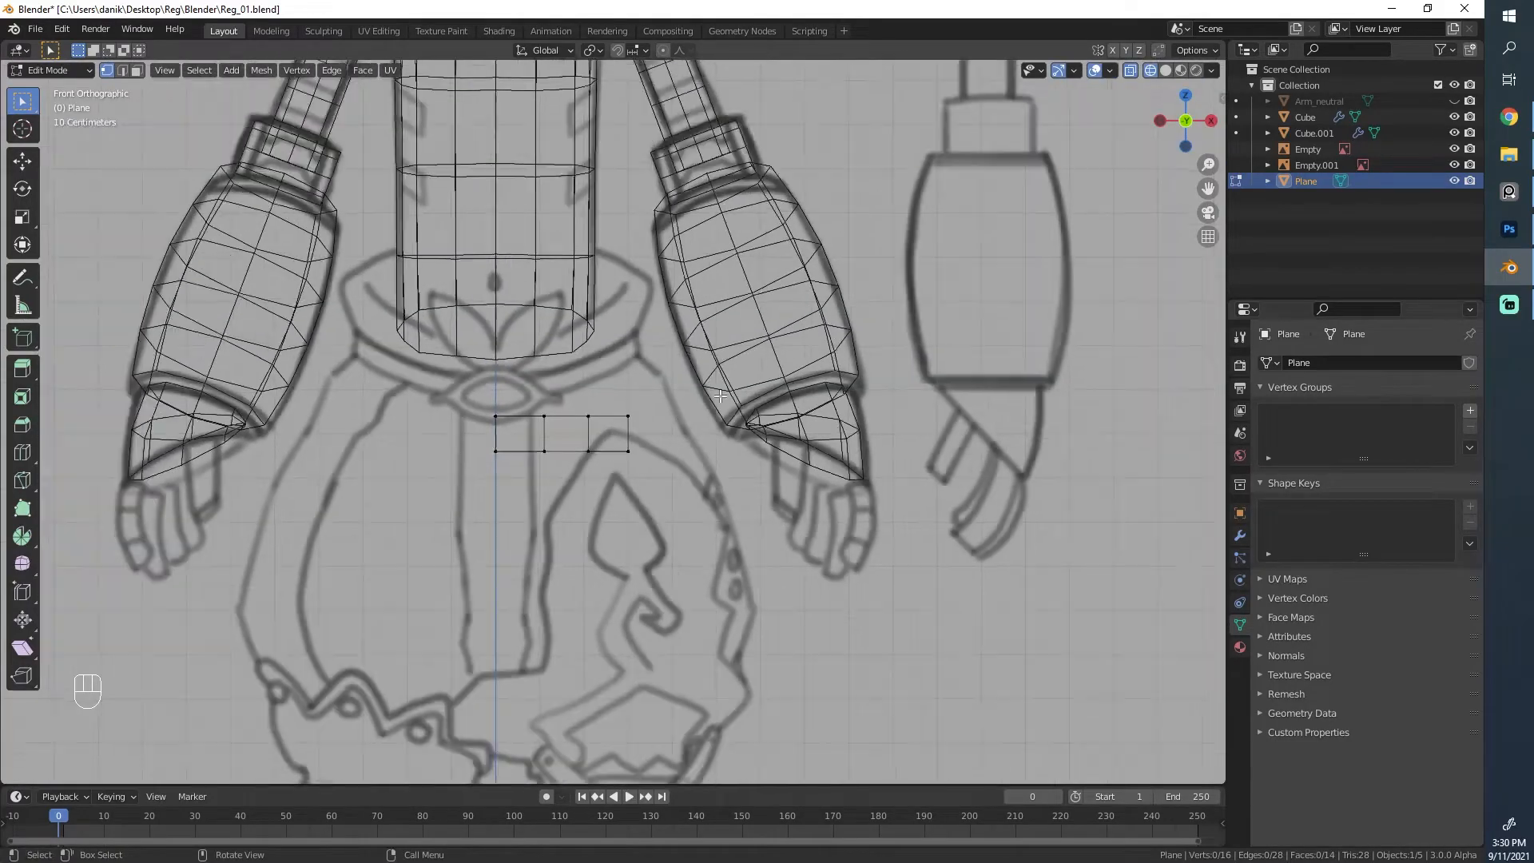
{"action": "left_click", "coordinate": [1508, 191]}
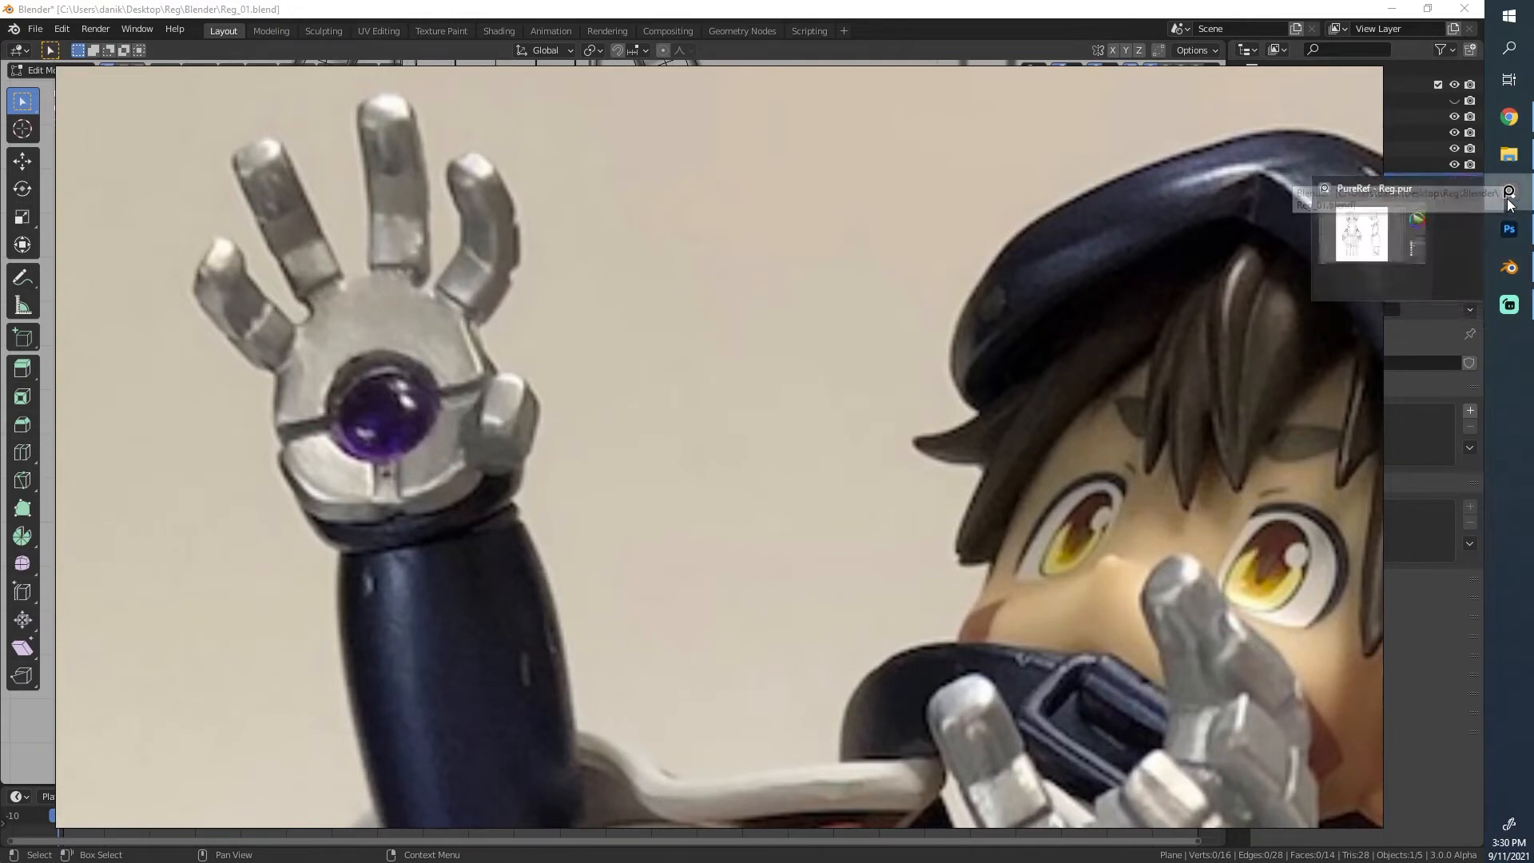
{"action": "left_click", "coordinate": [1508, 270]}
{"action": "scroll", "coordinate": [885, 342], "scroll_direction": "up", "scroll_amount": 6}
{"action": "key", "text": "a"}
{"action": "key", "text": "s"}
{"action": "right_click", "coordinate": [822, 370]}
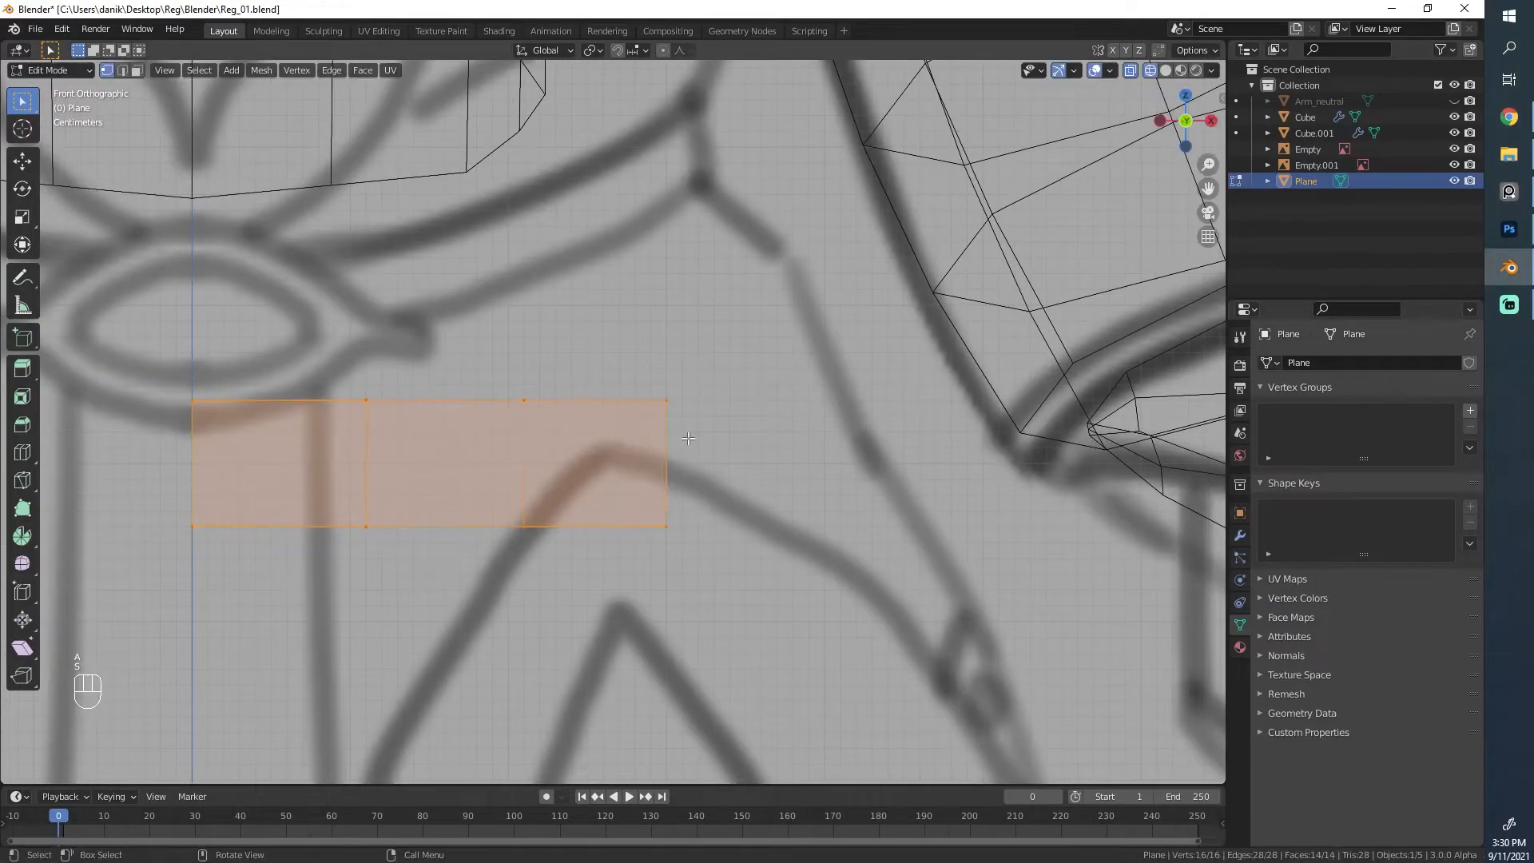
Step: Select the finger's upper row of vertices and lower them 0.03 m along Z to thin the finger
{"action": "key", "text": "alt+a"}
{"action": "left_click_drag", "start_coordinate": [770, 438], "coordinate": [178, 375]}
{"action": "key", "text": "g"}
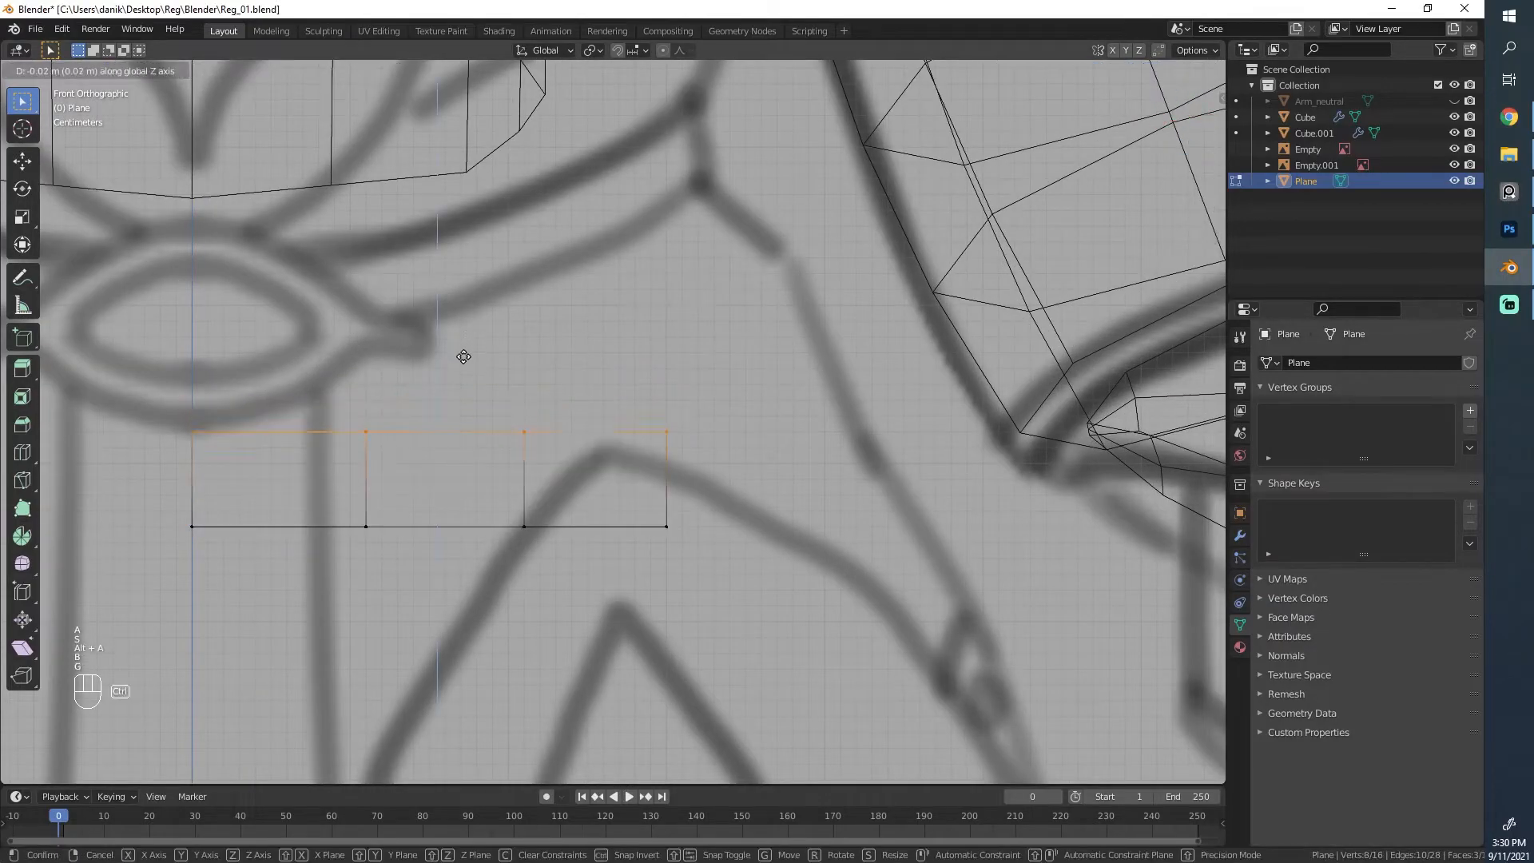
{"action": "left_click", "coordinate": [463, 357], "text": "ctrl"}
Step: Examine the finger's thickness against the arms in shaded perspective, and return to the front wireframe view
{"action": "scroll", "coordinate": [463, 357], "scroll_direction": "down", "scroll_amount": 2}
{"action": "middle_click_drag", "start_coordinate": [463, 357], "coordinate": [583, 439]}
{"action": "scroll", "coordinate": [582, 439], "scroll_direction": "down", "scroll_amount": 4}
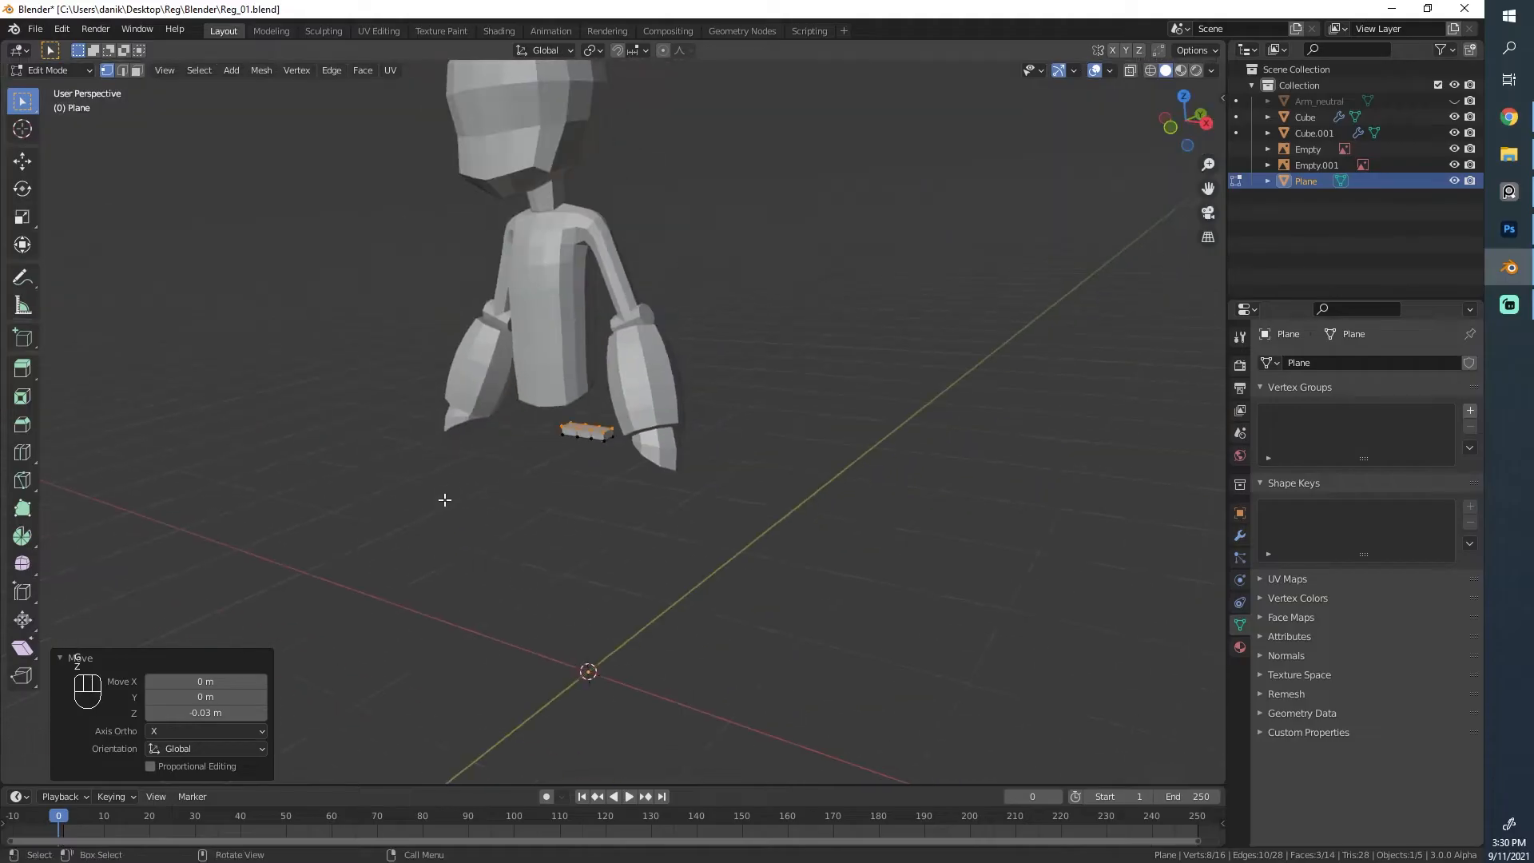
{"action": "scroll", "coordinate": [680, 406], "scroll_direction": "up", "scroll_amount": 6}
{"action": "middle_click_drag", "start_coordinate": [680, 406], "coordinate": [659, 416], "text": "alt"}
{"action": "scroll", "coordinate": [688, 448], "scroll_direction": "up", "scroll_amount": 2}
{"action": "middle_click_drag", "start_coordinate": [703, 511], "coordinate": [864, 445], "text": "shift"}
{"action": "key", "text": "z"}
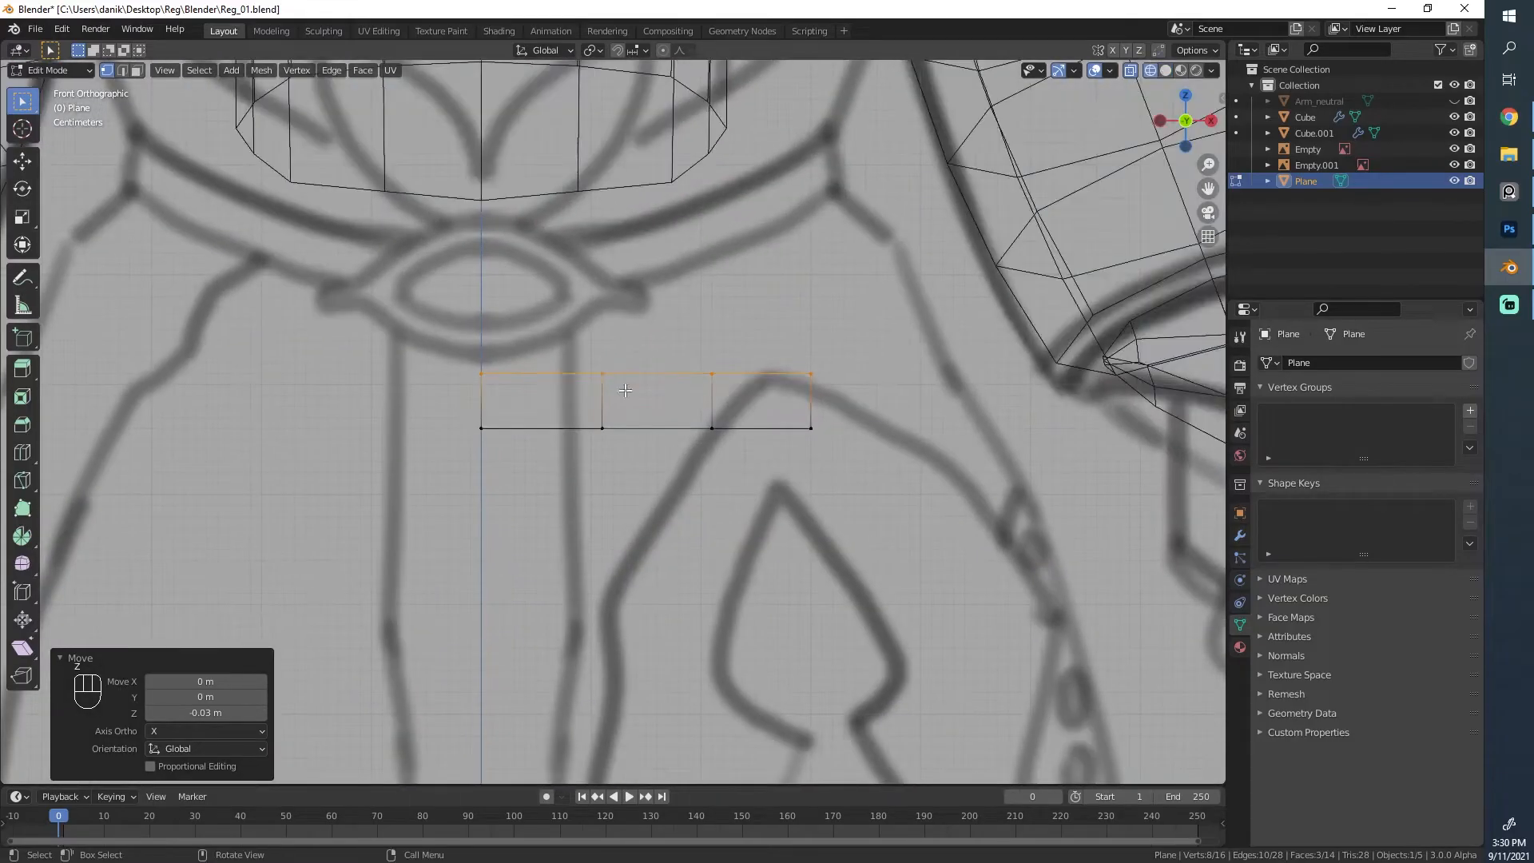
Step: Select the finger's middle and tip segments, rotate them downward and reposition them to bend the first joint
{"action": "scroll", "coordinate": [966, 484], "scroll_direction": "up", "scroll_amount": 4}
{"action": "key", "text": "alt+a"}
{"action": "key", "text": "b"}
{"action": "left_click_drag", "start_coordinate": [1126, 272], "coordinate": [531, 447]}
{"action": "scroll", "coordinate": [629, 292], "scroll_direction": "down", "scroll_amount": 7}
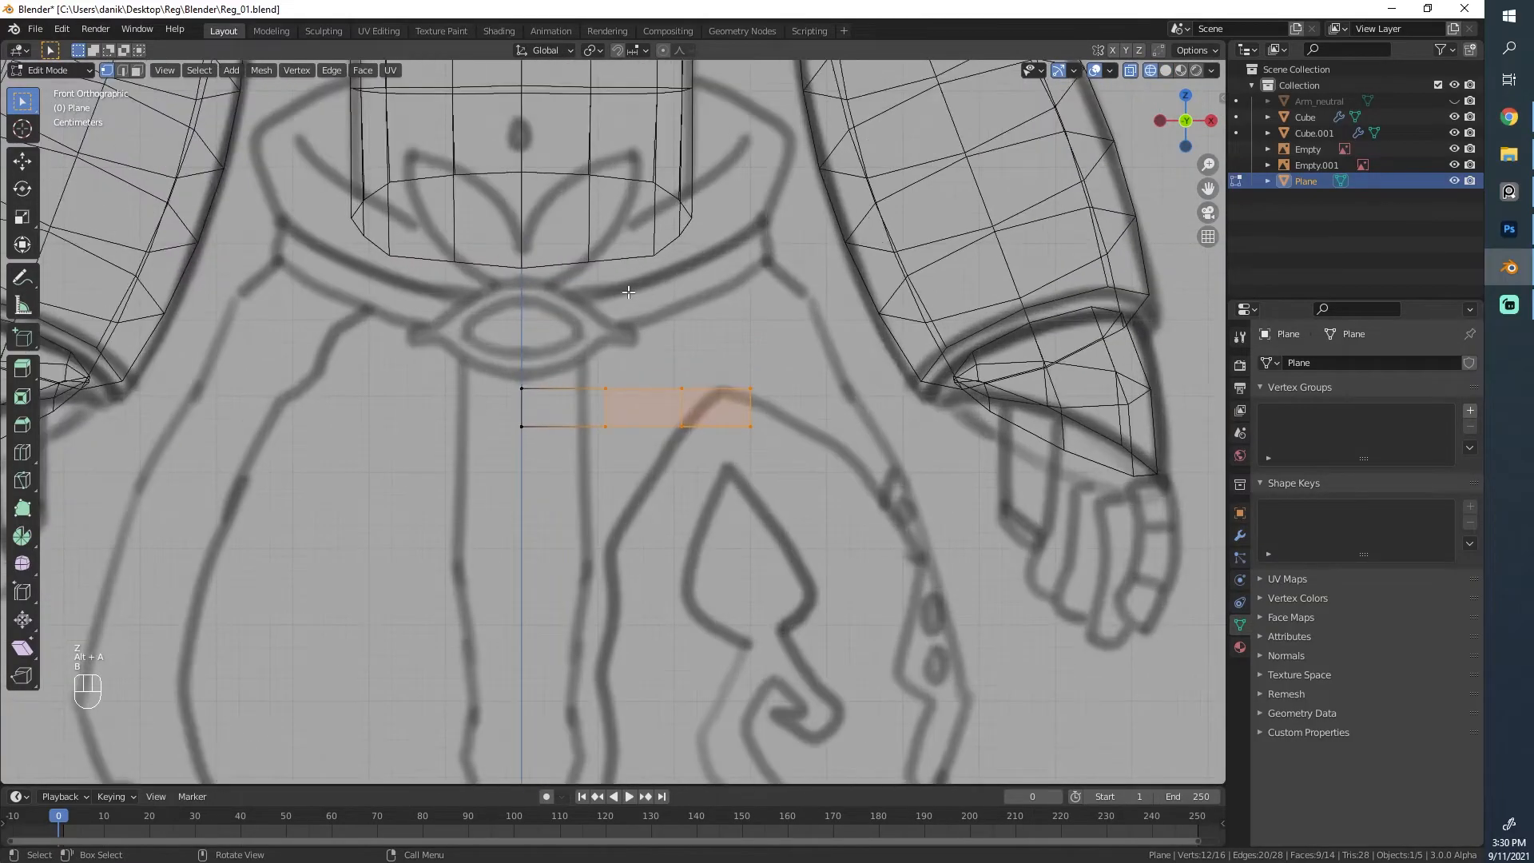
{"action": "scroll", "coordinate": [629, 292], "scroll_direction": "up", "scroll_amount": 6}
{"action": "key", "text": "r"}
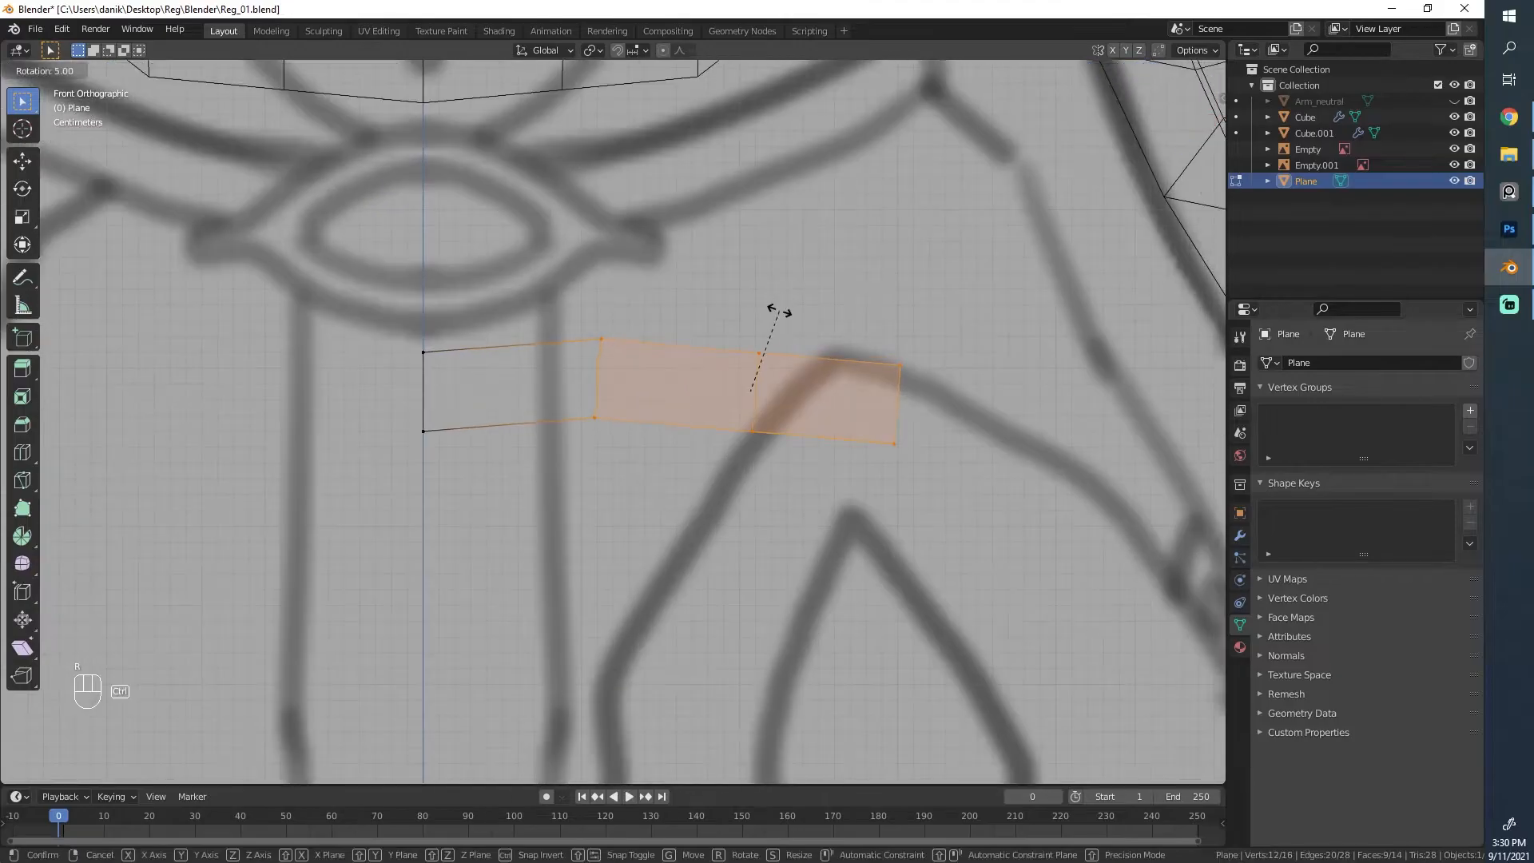
{"action": "left_click", "coordinate": [782, 316], "text": "ctrl"}
{"action": "key", "text": "g"}
{"action": "left_click", "coordinate": [771, 356]}
{"action": "key", "text": "alt+a"}
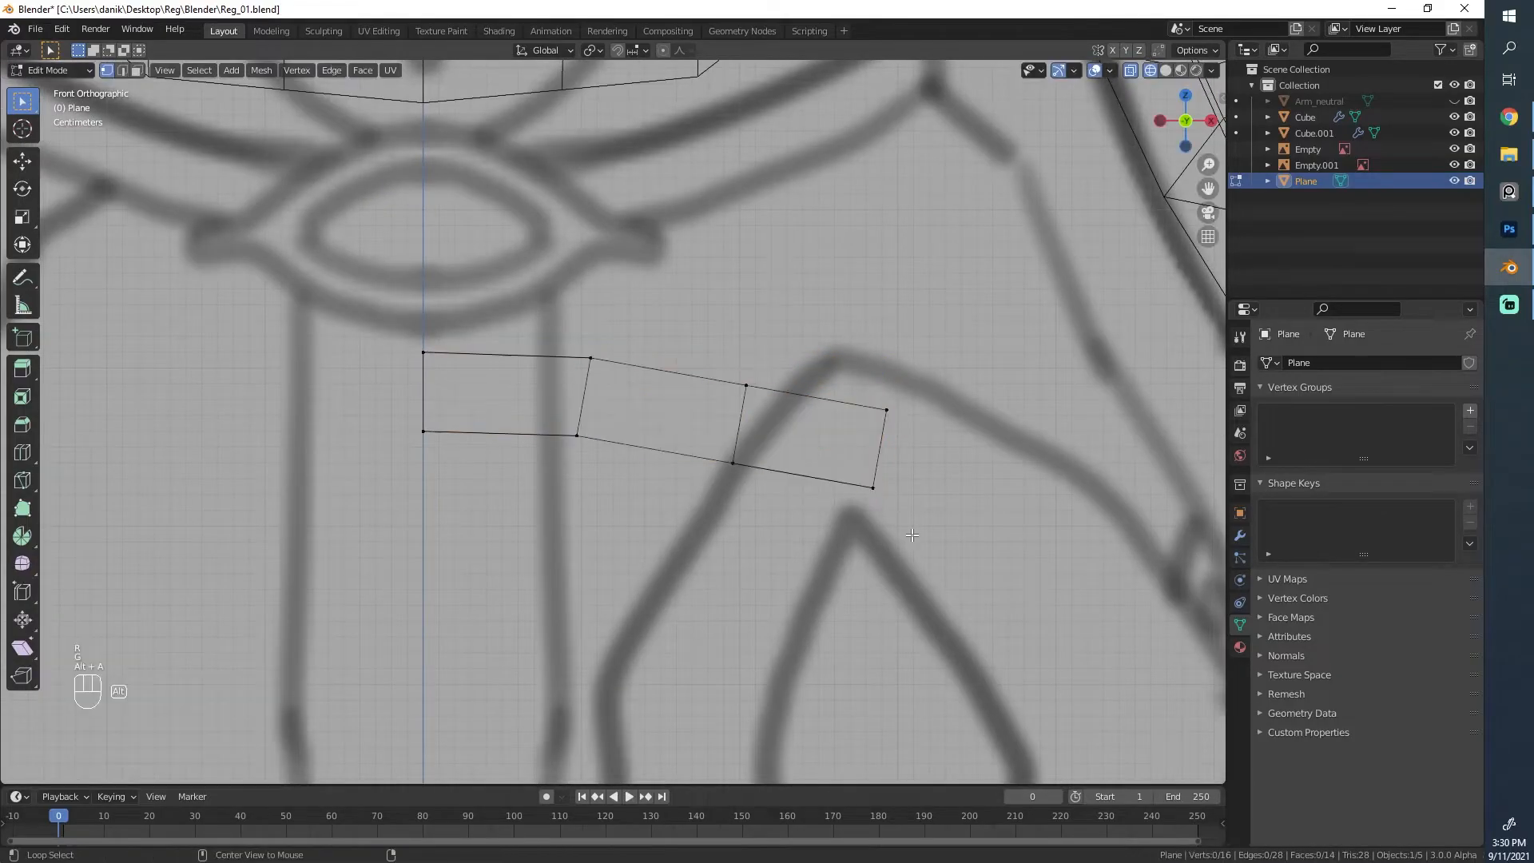
Step: Rotate the tip segment 10° downward, then refine its angle and position to bend the second joint
{"action": "left_click", "coordinate": [863, 362]}
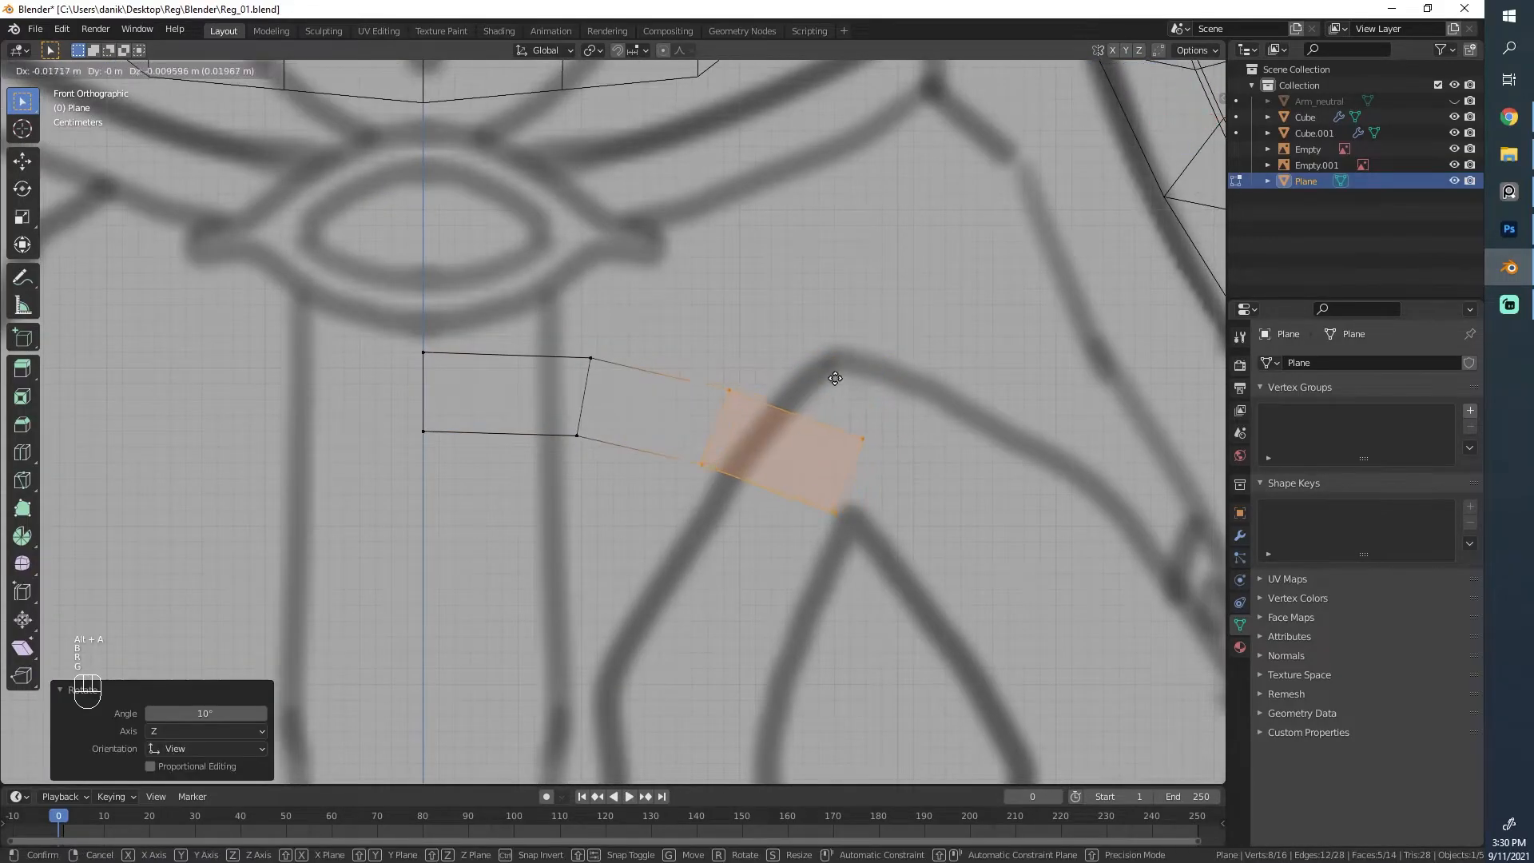
{"action": "left_click", "coordinate": [835, 378]}
{"action": "key", "text": "r"}
{"action": "key", "text": "g"}
{"action": "key", "text": "r"}
{"action": "key", "text": "g"}
{"action": "left_click", "coordinate": [849, 411]}
{"action": "key", "text": "alt+a"}
Step: Select the finger's end vertices, rotate them downward and nudge them slightly inward to continue the curl
{"action": "key", "text": "b"}
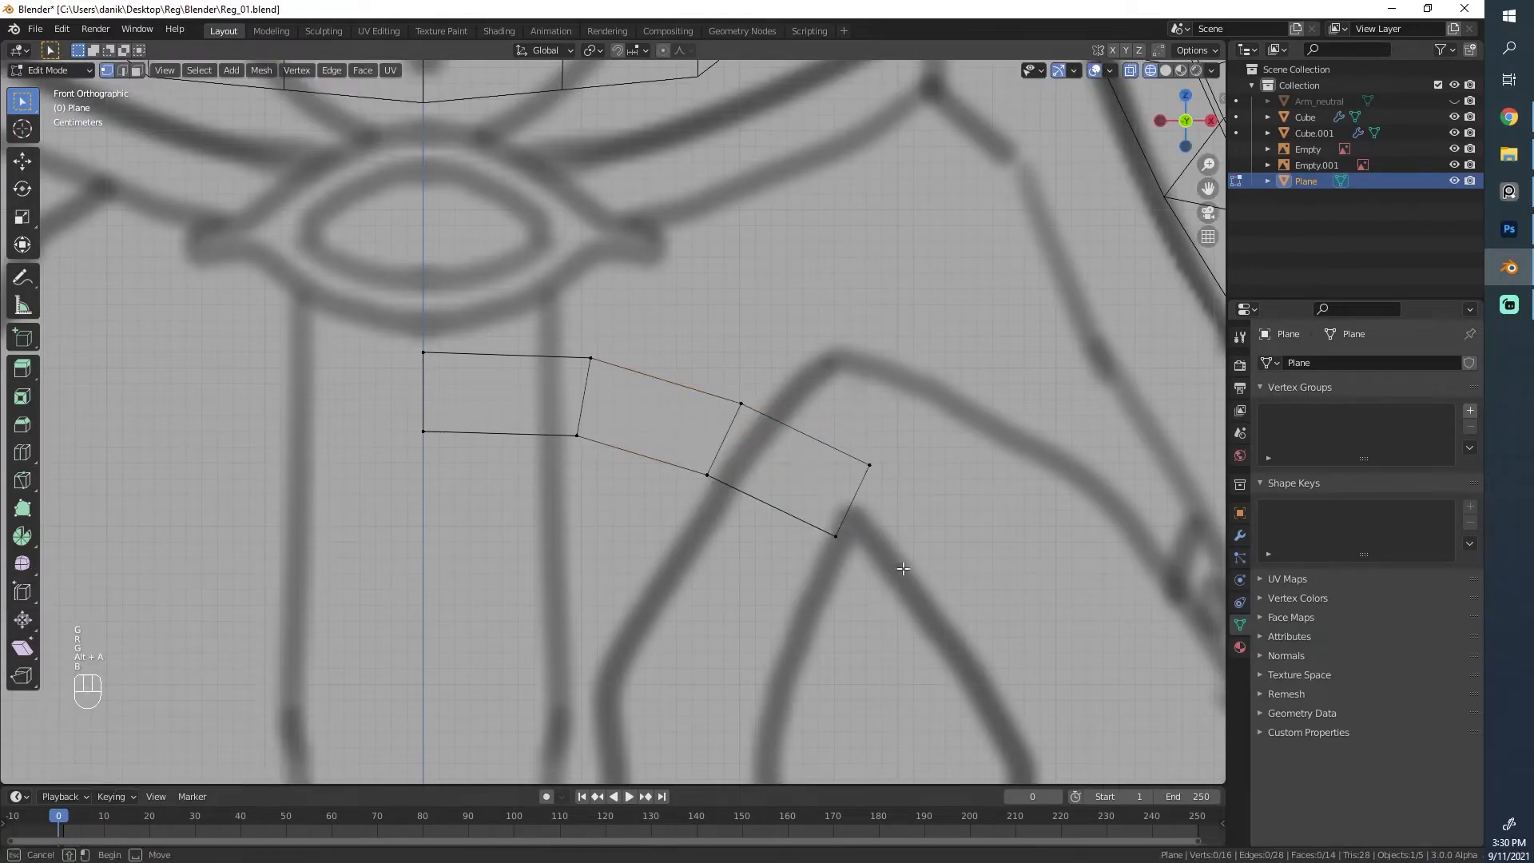
{"action": "left_click", "coordinate": [822, 454]}
{"action": "key", "text": "r"}
{"action": "left_click", "coordinate": [914, 505]}
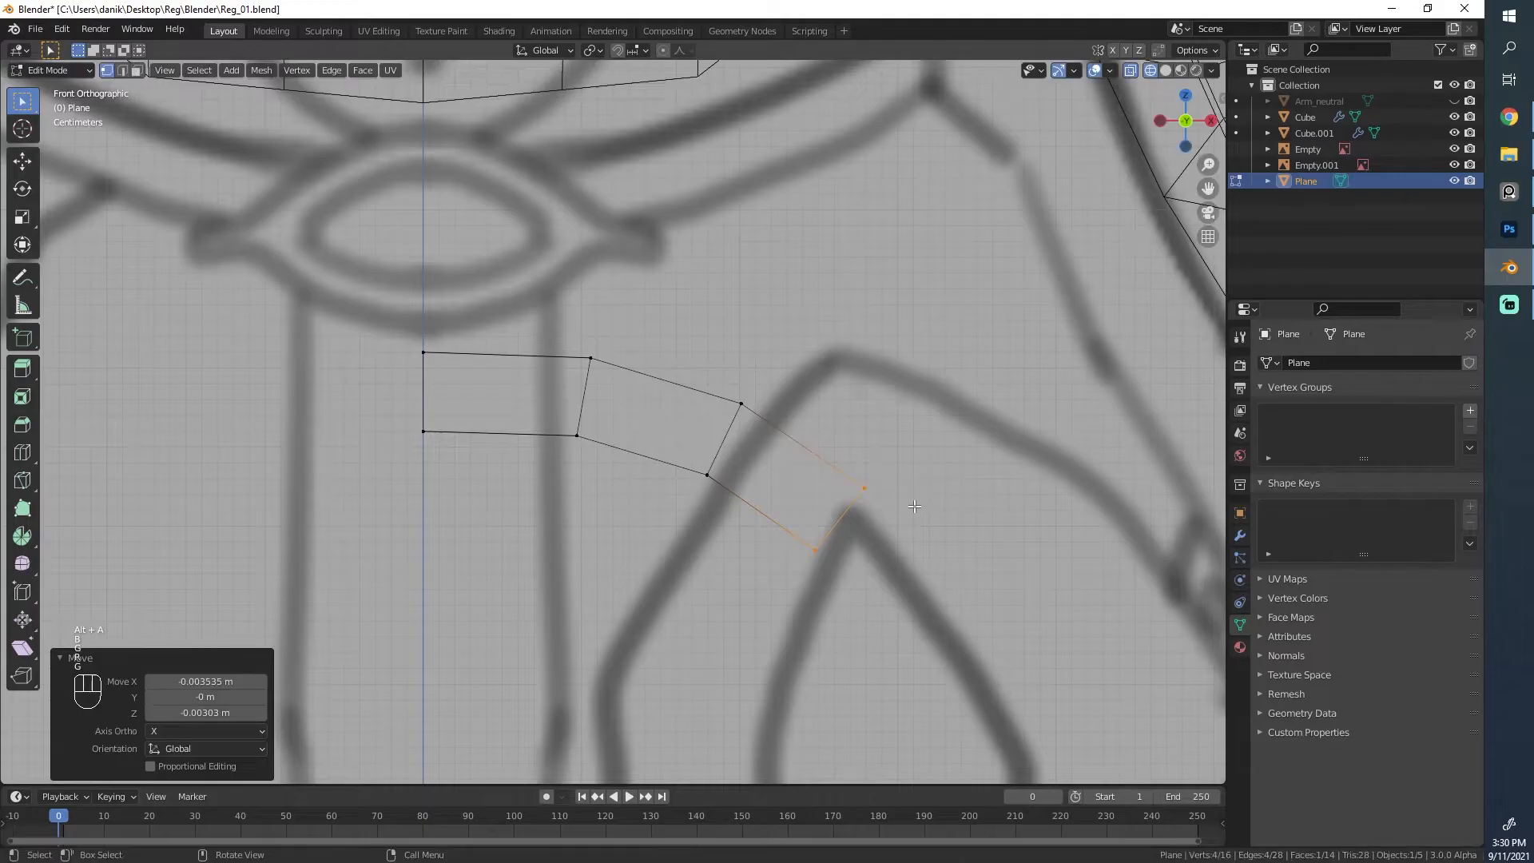
Step: Select the middle segment's vertices and move them about 0.005 m outward along X
{"action": "key", "text": "Tab"}
{"action": "scroll", "coordinate": [828, 473], "scroll_direction": "down", "scroll_amount": 4}
{"action": "scroll", "coordinate": [532, 374], "scroll_direction": "up", "scroll_amount": 2}
{"action": "key", "text": "Tab"}
{"action": "key", "text": "alt+a"}
{"action": "scroll", "coordinate": [611, 423], "scroll_direction": "up", "scroll_amount": 2}
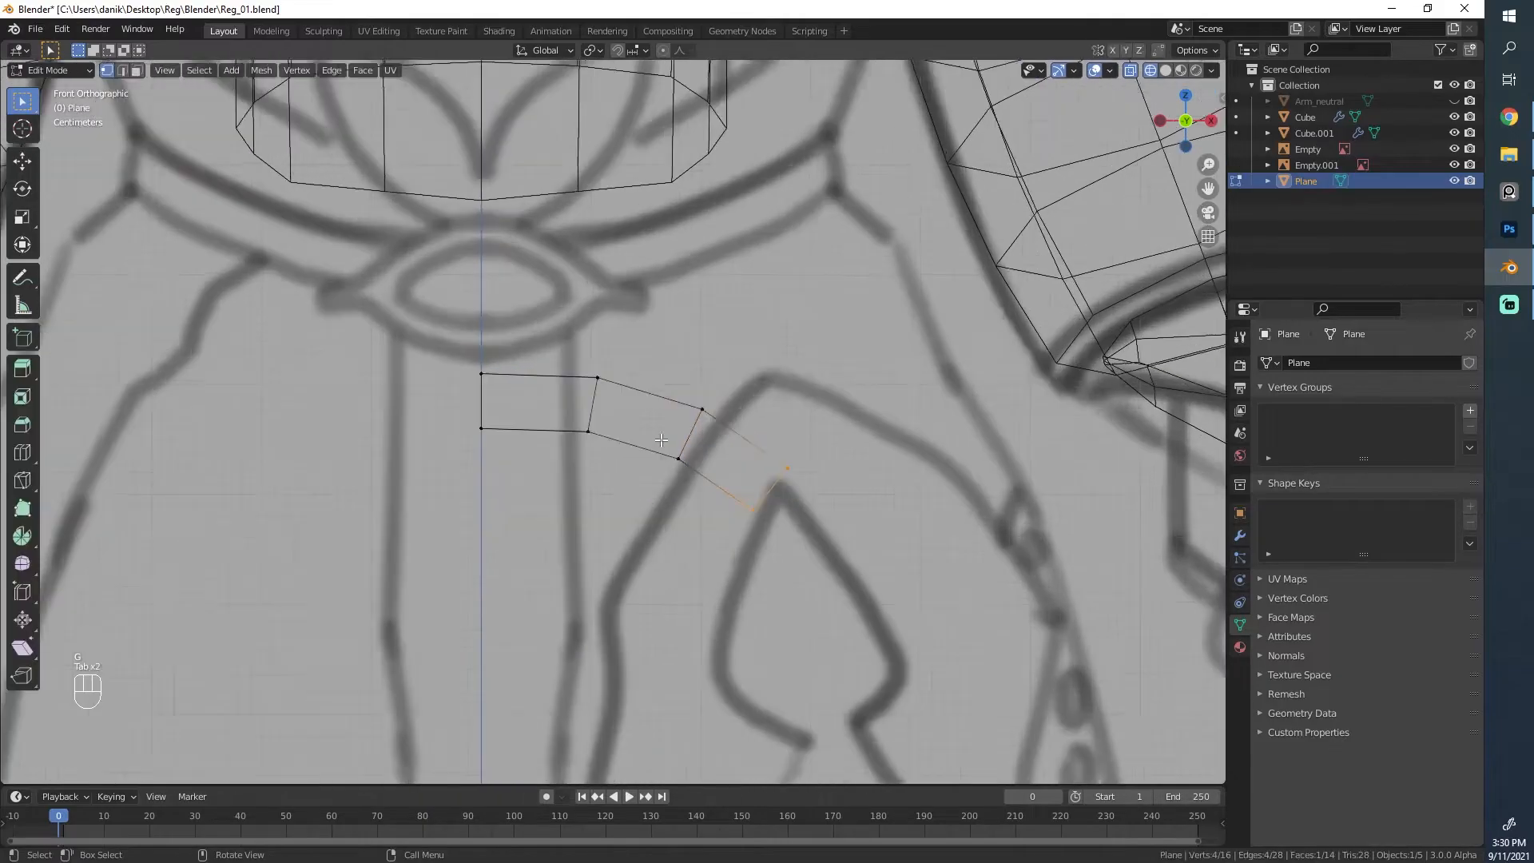
{"action": "left_click", "coordinate": [590, 324]}
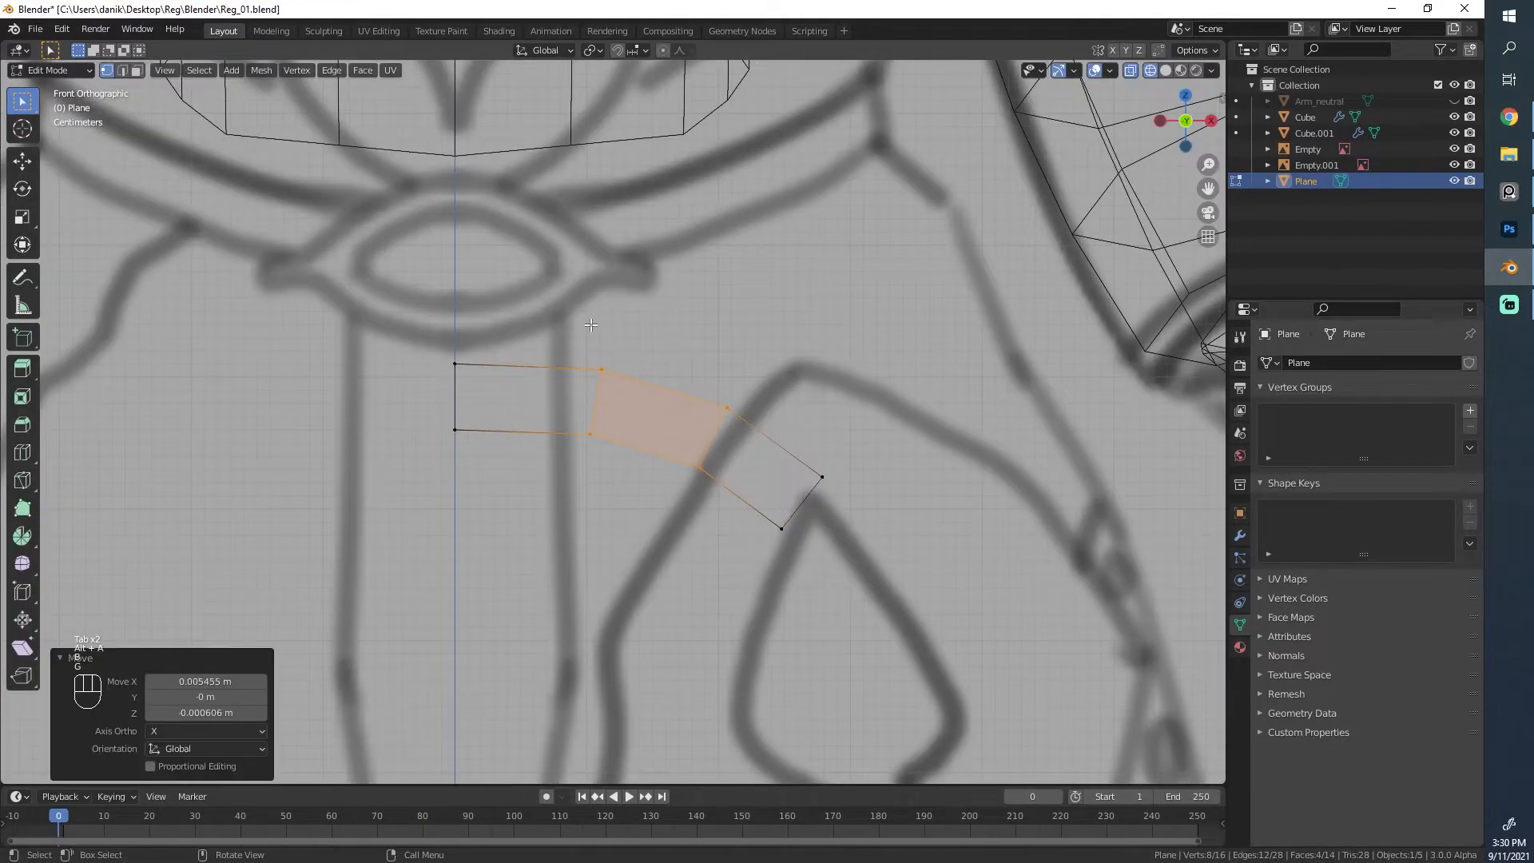
Step: Select only the vertices between the first and second segments, and adjust their position and angle
{"action": "key", "text": "alt+a"}
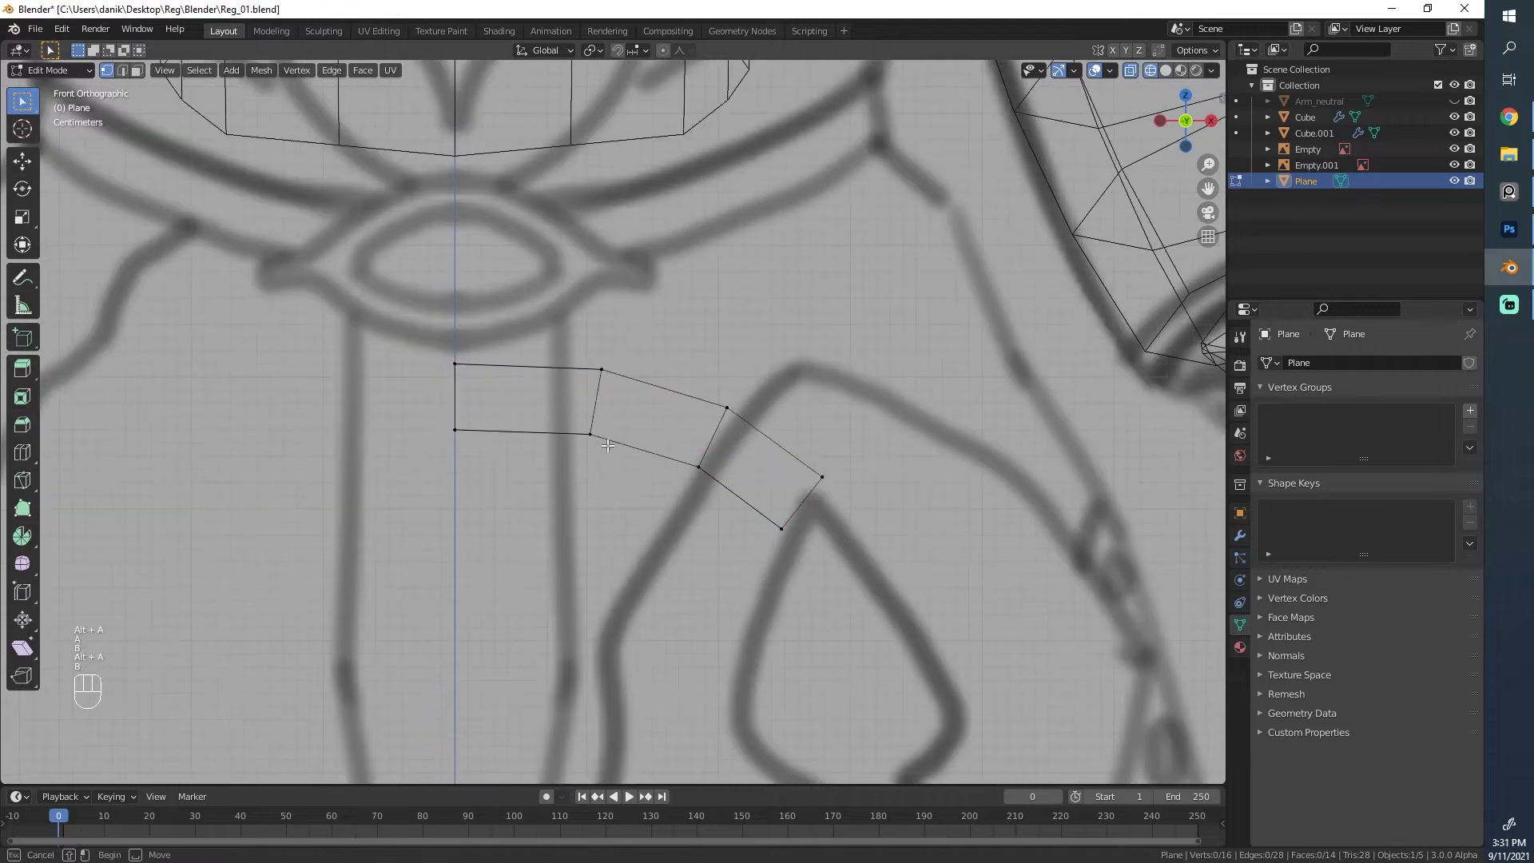
{"action": "left_click", "coordinate": [567, 343]}
{"action": "left_click", "coordinate": [687, 333]}
Step: Inspect the curved finger in solid shading from several angles, ending in Edit Mode in the front view
{"action": "key", "text": "Tab"}
{"action": "scroll", "coordinate": [612, 350], "scroll_direction": "down", "scroll_amount": 5}
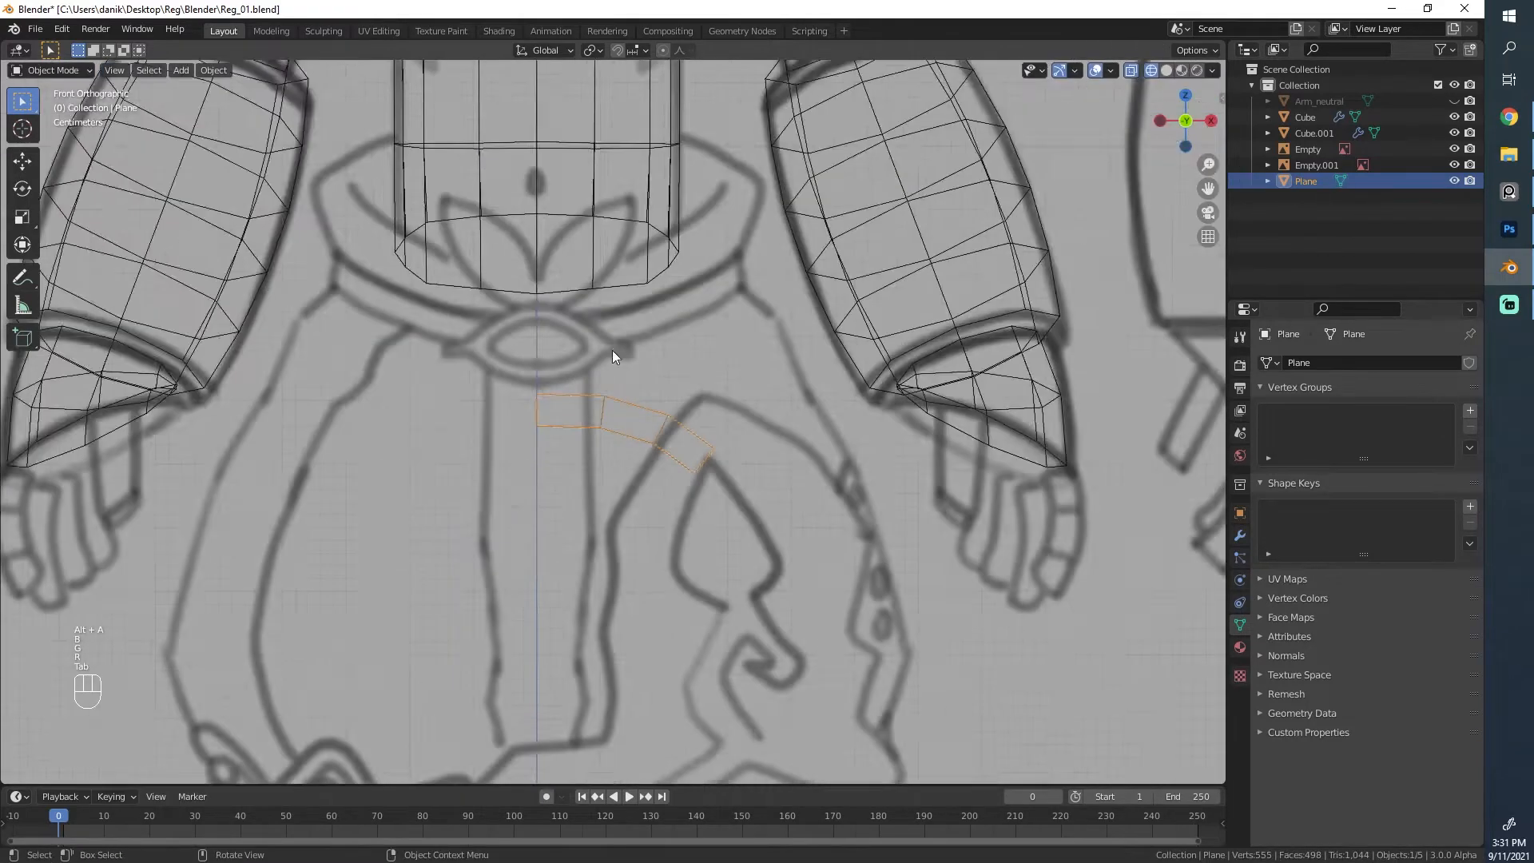
{"action": "middle_click_drag", "start_coordinate": [612, 349], "coordinate": [586, 447]}
{"action": "key", "text": "z"}
{"action": "scroll", "coordinate": [829, 441], "scroll_direction": "down", "scroll_amount": 4}
{"action": "mouse_move", "coordinate": [829, 441]}
{"action": "middle_mouse_down"}
{"action": "mouse_move", "coordinate": [523, 545]}
{"action": "mouse_move", "coordinate": [637, 459]}
{"action": "mouse_move", "coordinate": [544, 520]}
{"action": "mouse_move", "coordinate": [563, 496]}
{"action": "middle_mouse_up"}
{"action": "scroll", "coordinate": [636, 459], "scroll_direction": "down", "scroll_amount": 2}
{"action": "scroll", "coordinate": [598, 435], "scroll_direction": "up", "scroll_amount": 4}
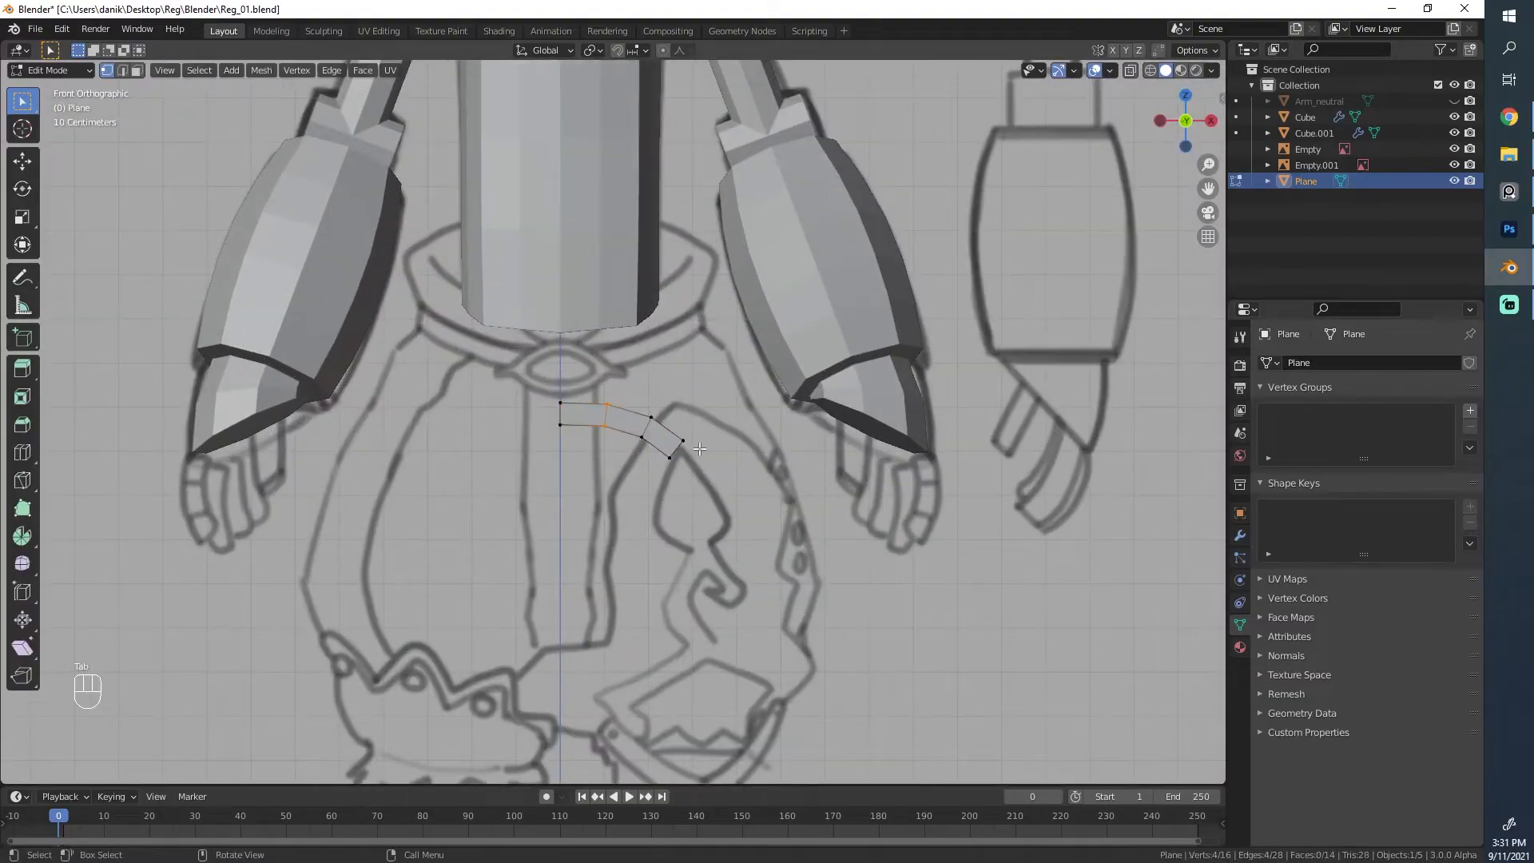
Step: Select the whole finger, move it to the outer finger of the drawn hand and rotate it 88°
{"action": "scroll", "coordinate": [699, 449], "scroll_direction": "down", "scroll_amount": 4}
{"action": "key", "text": "a"}
{"action": "scroll", "coordinate": [692, 431], "scroll_direction": "up", "scroll_amount": 1}
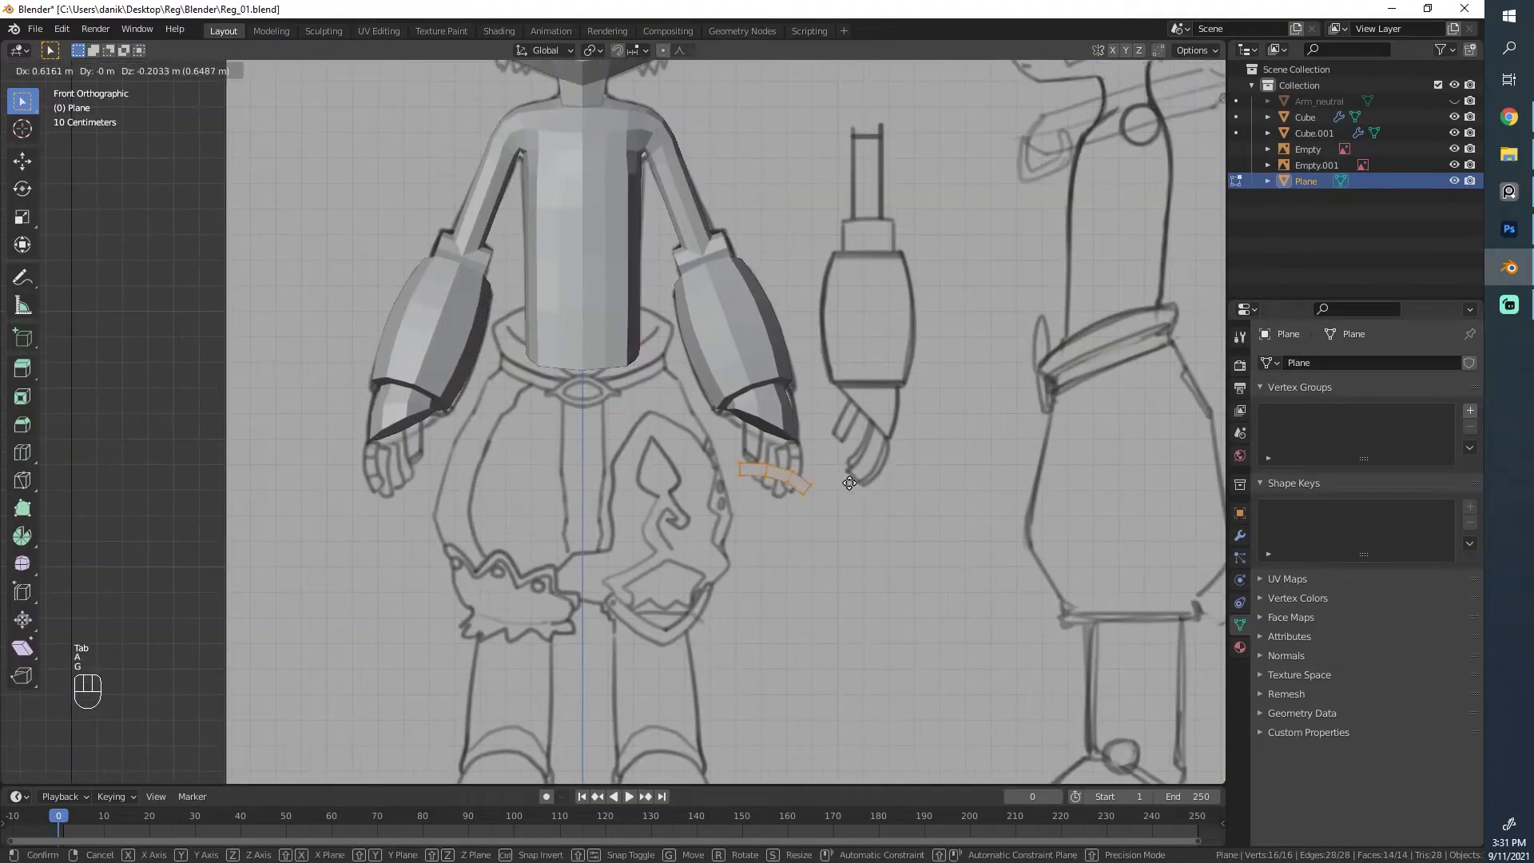
{"action": "left_click", "coordinate": [884, 450]}
{"action": "left_click", "coordinate": [814, 551]}
{"action": "scroll", "coordinate": [814, 552], "scroll_direction": "up", "scroll_amount": 4}
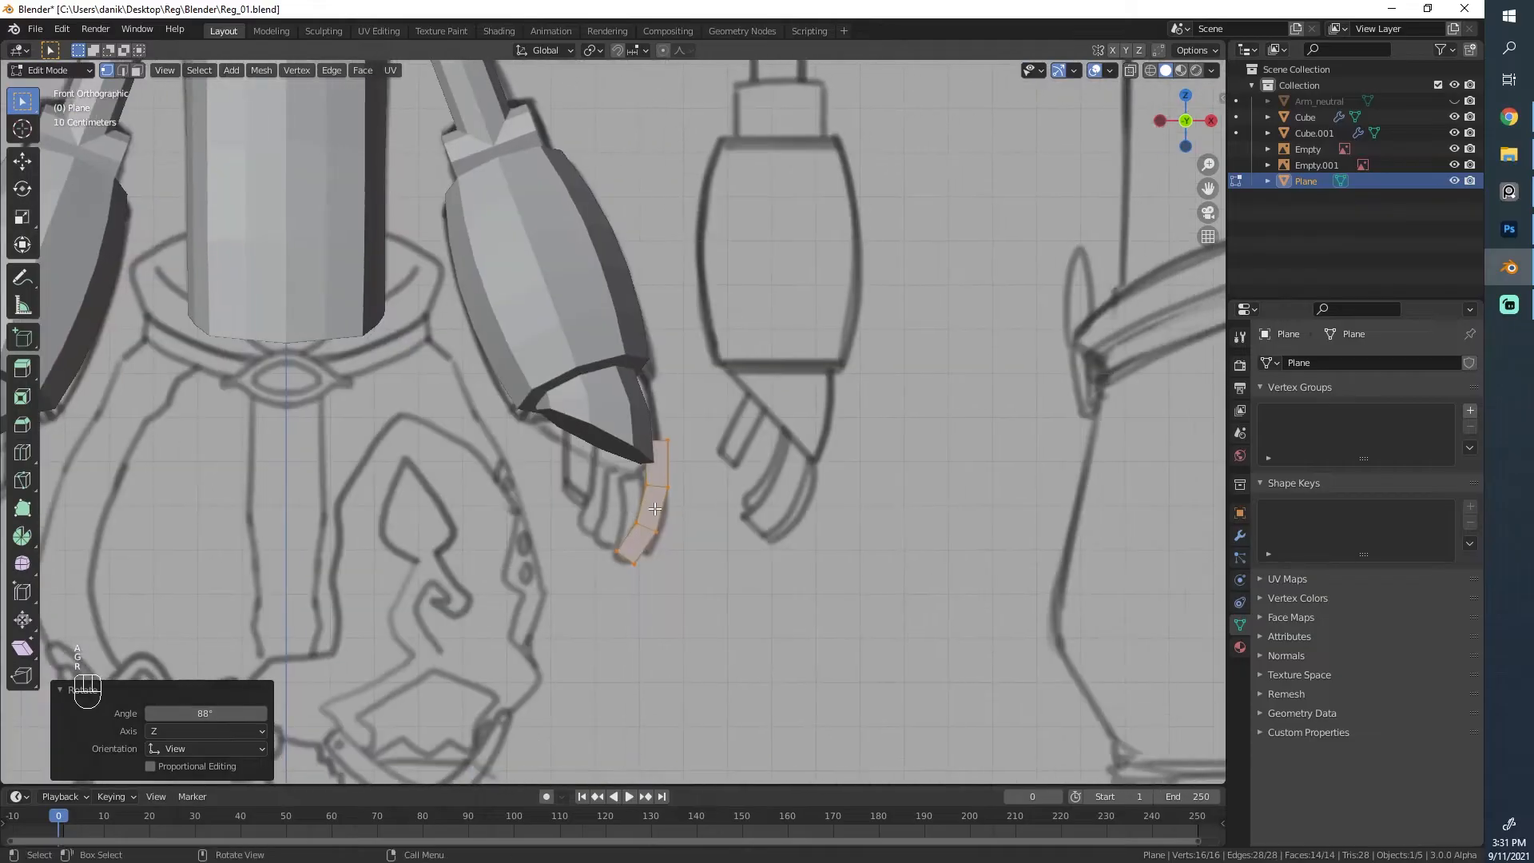
Step: Scale, rotate and shift the finger to match the outer finger in the front reference
{"action": "key", "text": "s"}
{"action": "left_click", "coordinate": [865, 485]}
{"action": "key", "text": "r"}
{"action": "left_click", "coordinate": [849, 442]}
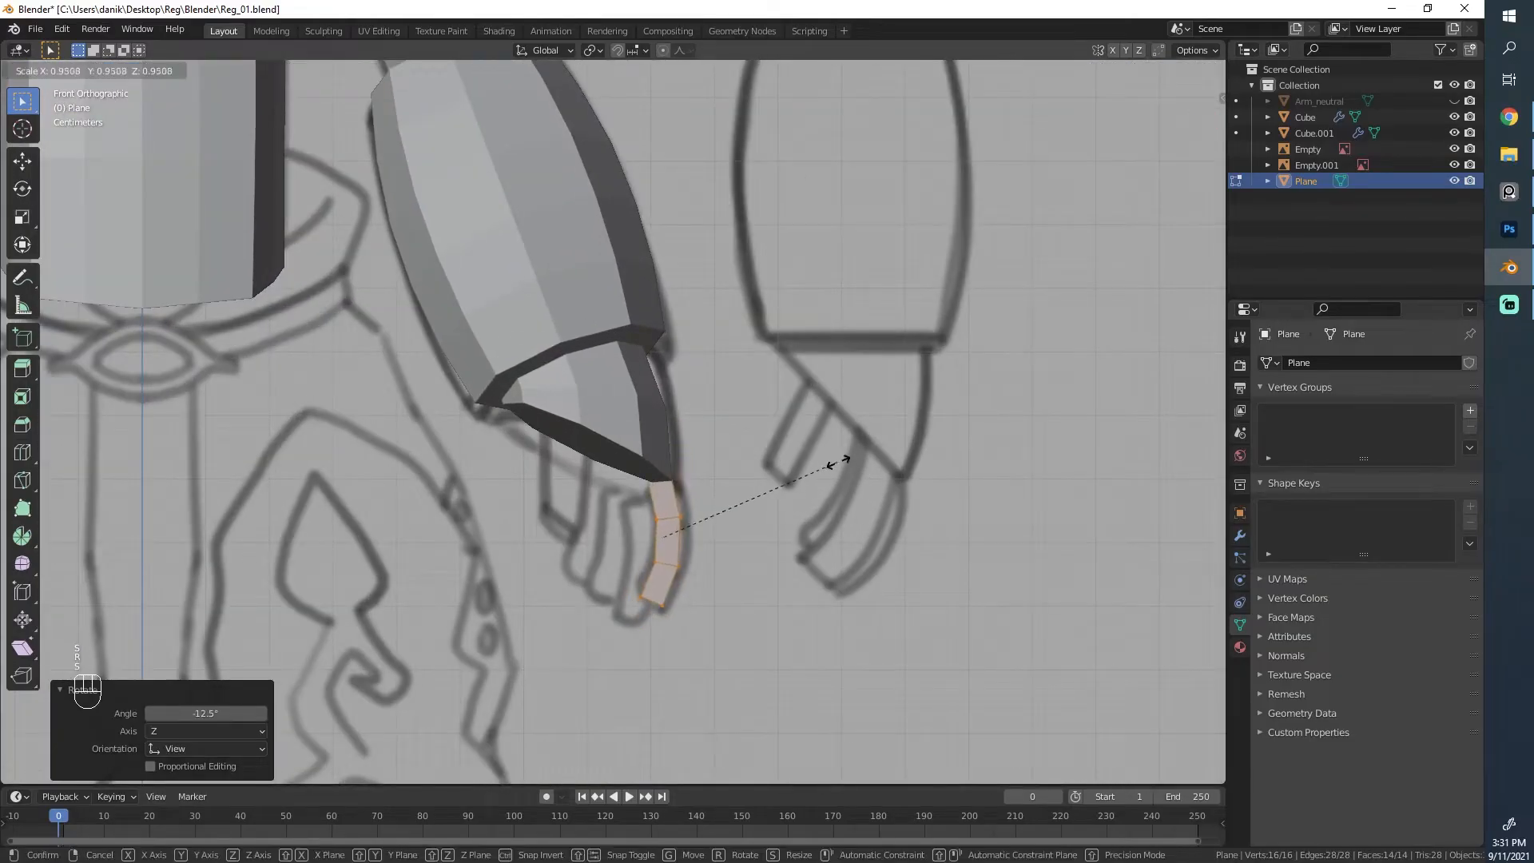
{"action": "left_click", "coordinate": [844, 499]}
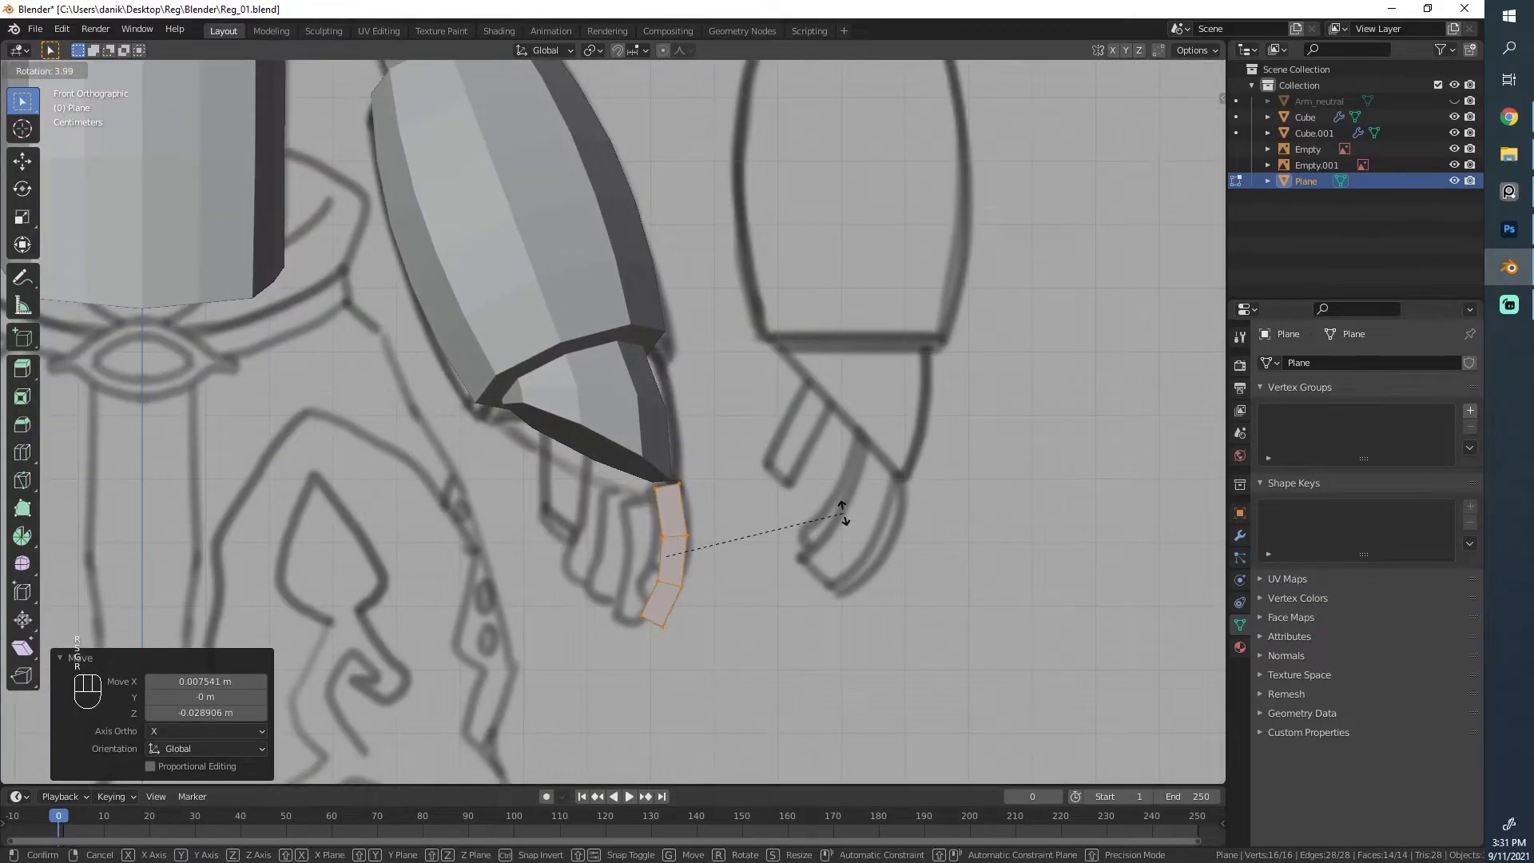
{"action": "left_click", "coordinate": [814, 507]}
Step: Move the finger about -0.206 m along Y to bring it under the hand in the side view
{"action": "middle_click_drag", "start_coordinate": [815, 507], "coordinate": [763, 484]}
{"action": "key", "text": "g"}
{"action": "key", "text": "y"}
{"action": "key", "text": "r"}
{"action": "left_click", "coordinate": [818, 442]}
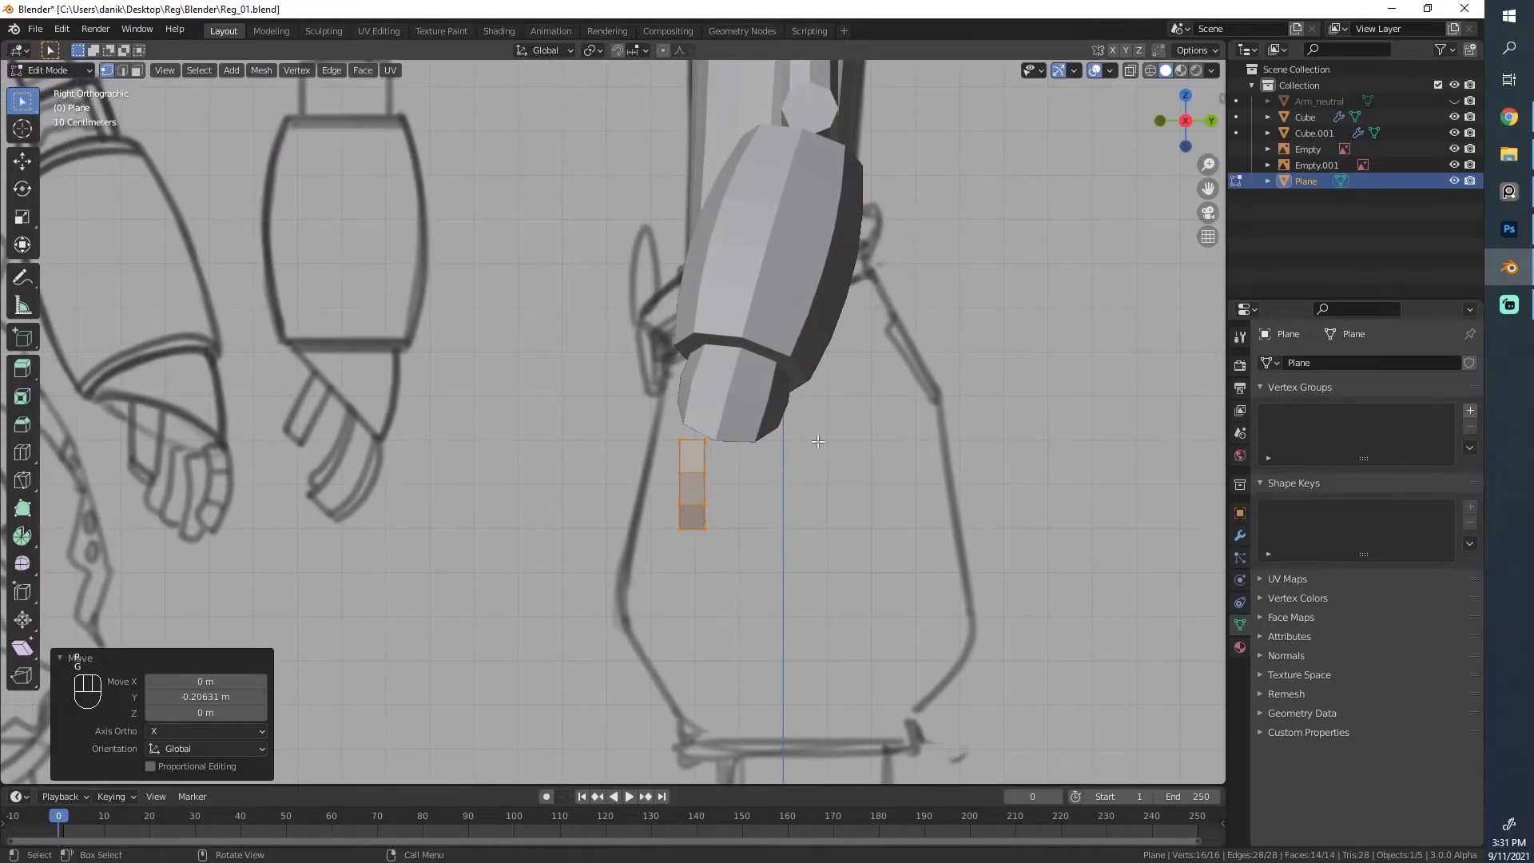
Step: Rotate the finger 13.5° and move its base against the lower edge of the hand
{"action": "middle_click_drag", "start_coordinate": [818, 442], "coordinate": [991, 519]}
{"action": "key", "text": "g"}
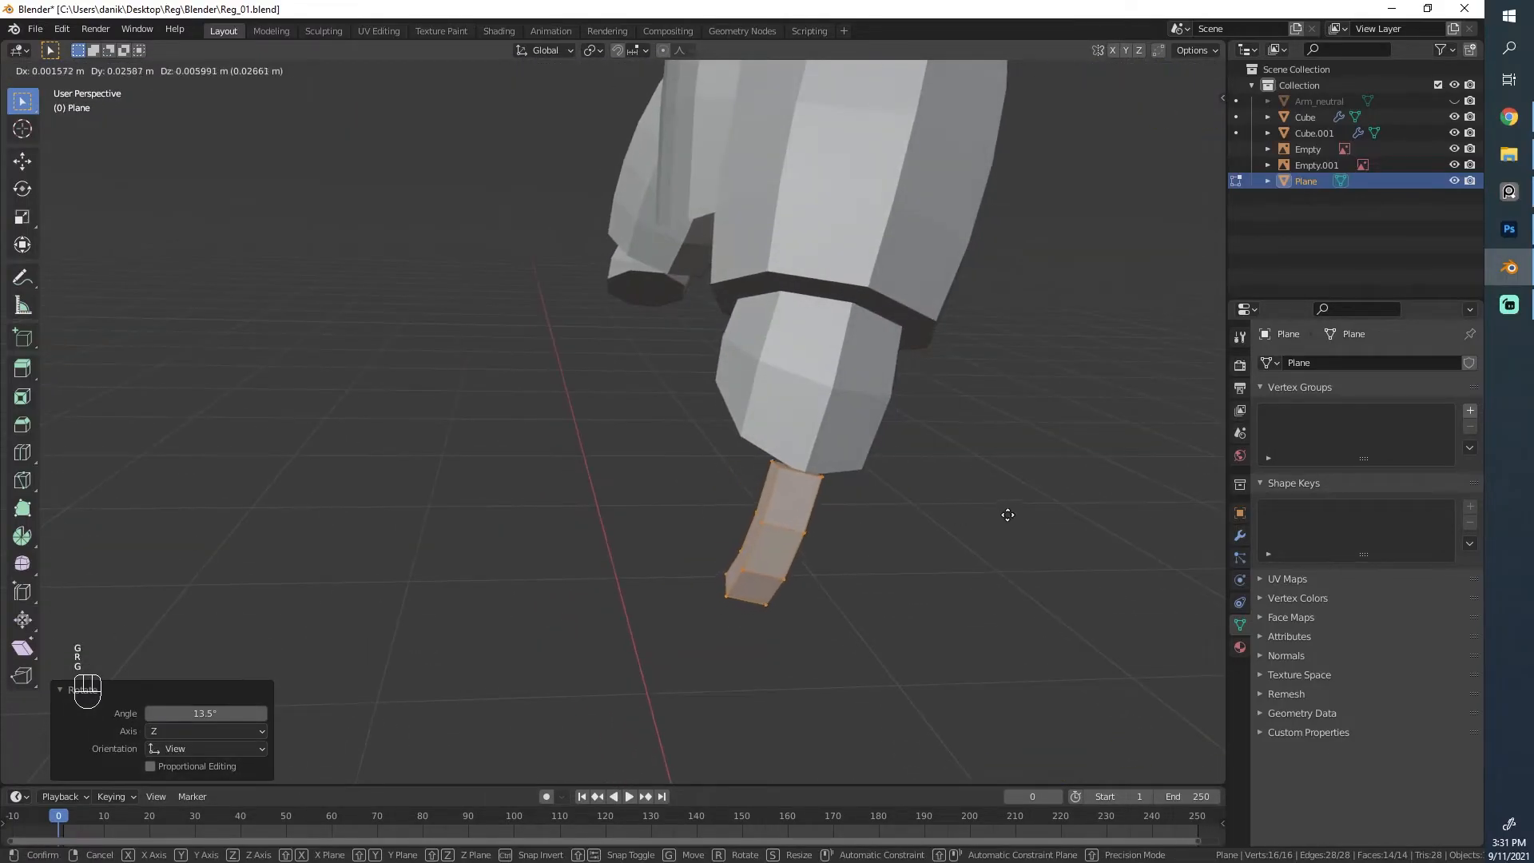
{"action": "left_click", "coordinate": [1004, 514]}
{"action": "key", "text": "g"}
{"action": "left_click", "coordinate": [1009, 520]}
Step: Duplicate the finger, place the copy beside the first toward the front of the hand, and rotate it
{"action": "middle_click_drag", "start_coordinate": [626, 521], "coordinate": [839, 520]}
{"action": "key", "text": "shift+d"}
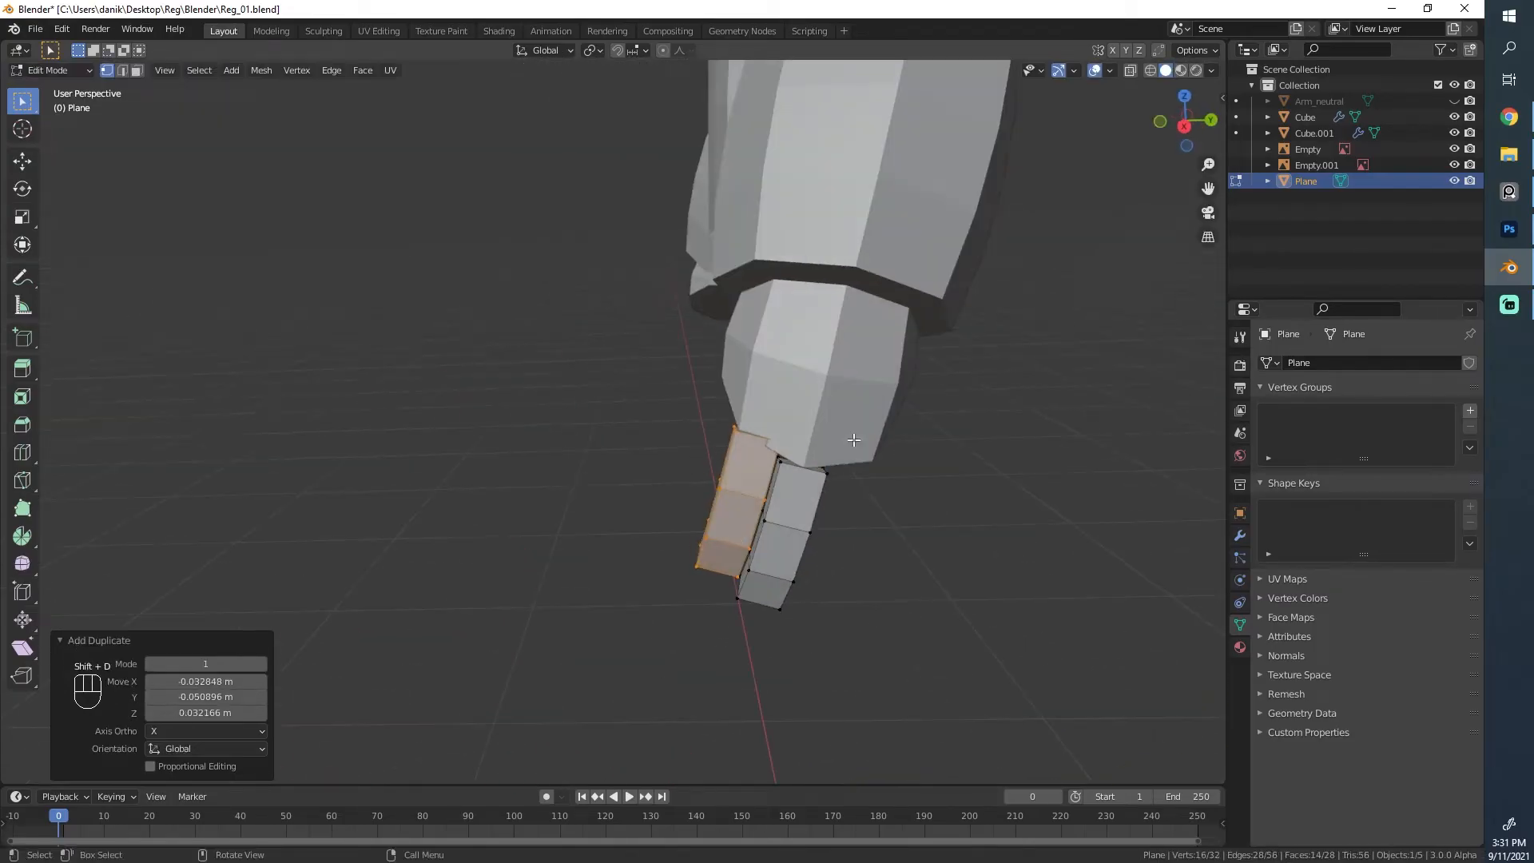
{"action": "middle_click_drag", "start_coordinate": [854, 439], "coordinate": [826, 482]}
{"action": "key", "text": "r"}
{"action": "left_click", "coordinate": [869, 527]}
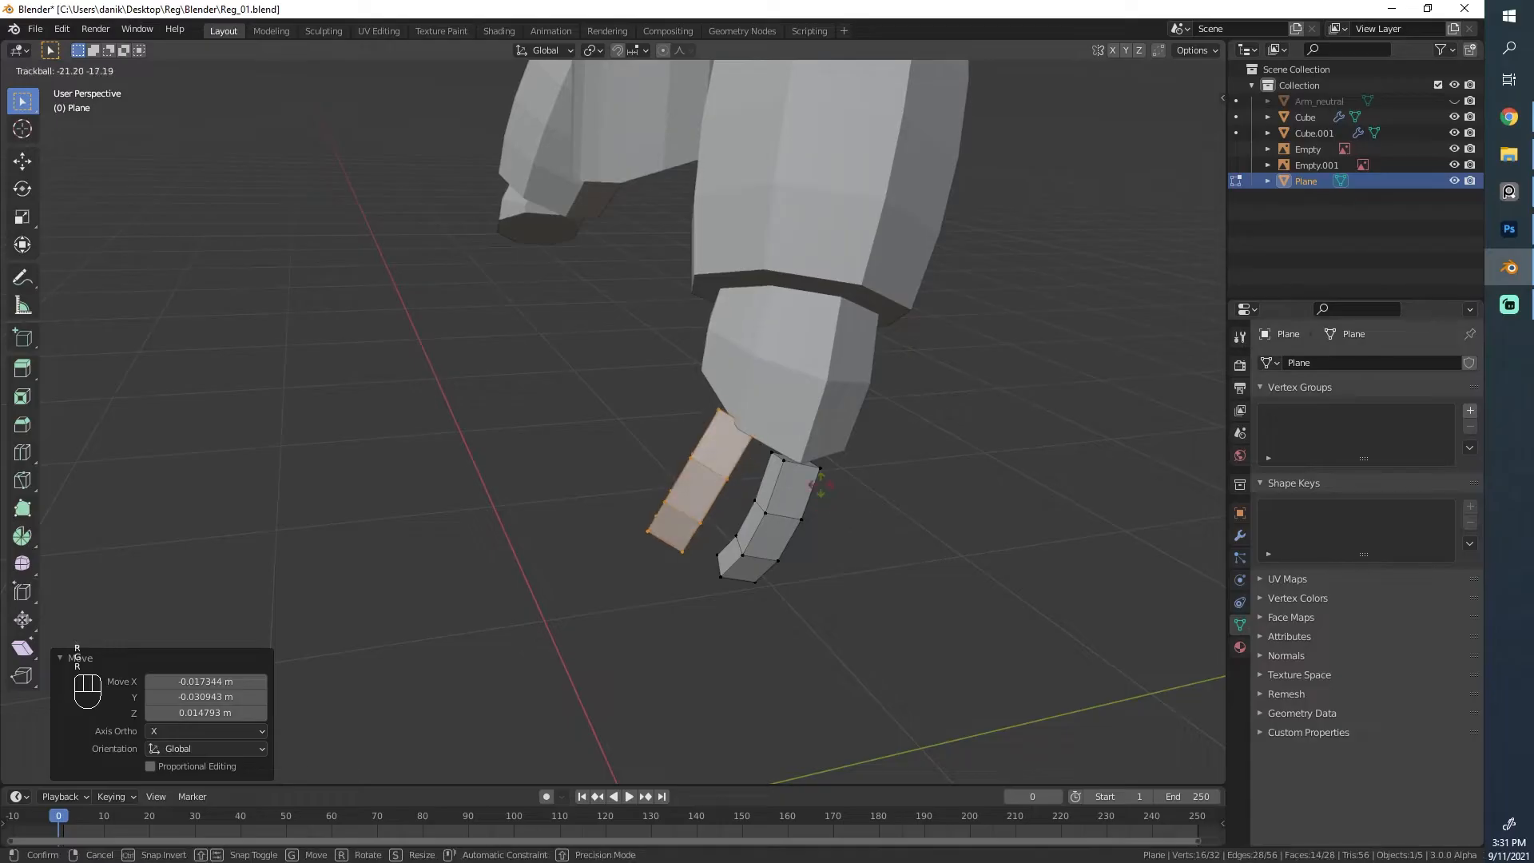
Step: Tilt the copied finger freely, reposition it and rotate it 5.95° to follow the hand's edge
{"action": "left_click", "coordinate": [820, 483]}
{"action": "key", "text": "g"}
{"action": "left_click", "coordinate": [832, 520]}
{"action": "key", "text": "r"}
{"action": "left_click", "coordinate": [833, 535]}
{"action": "key", "text": "g"}
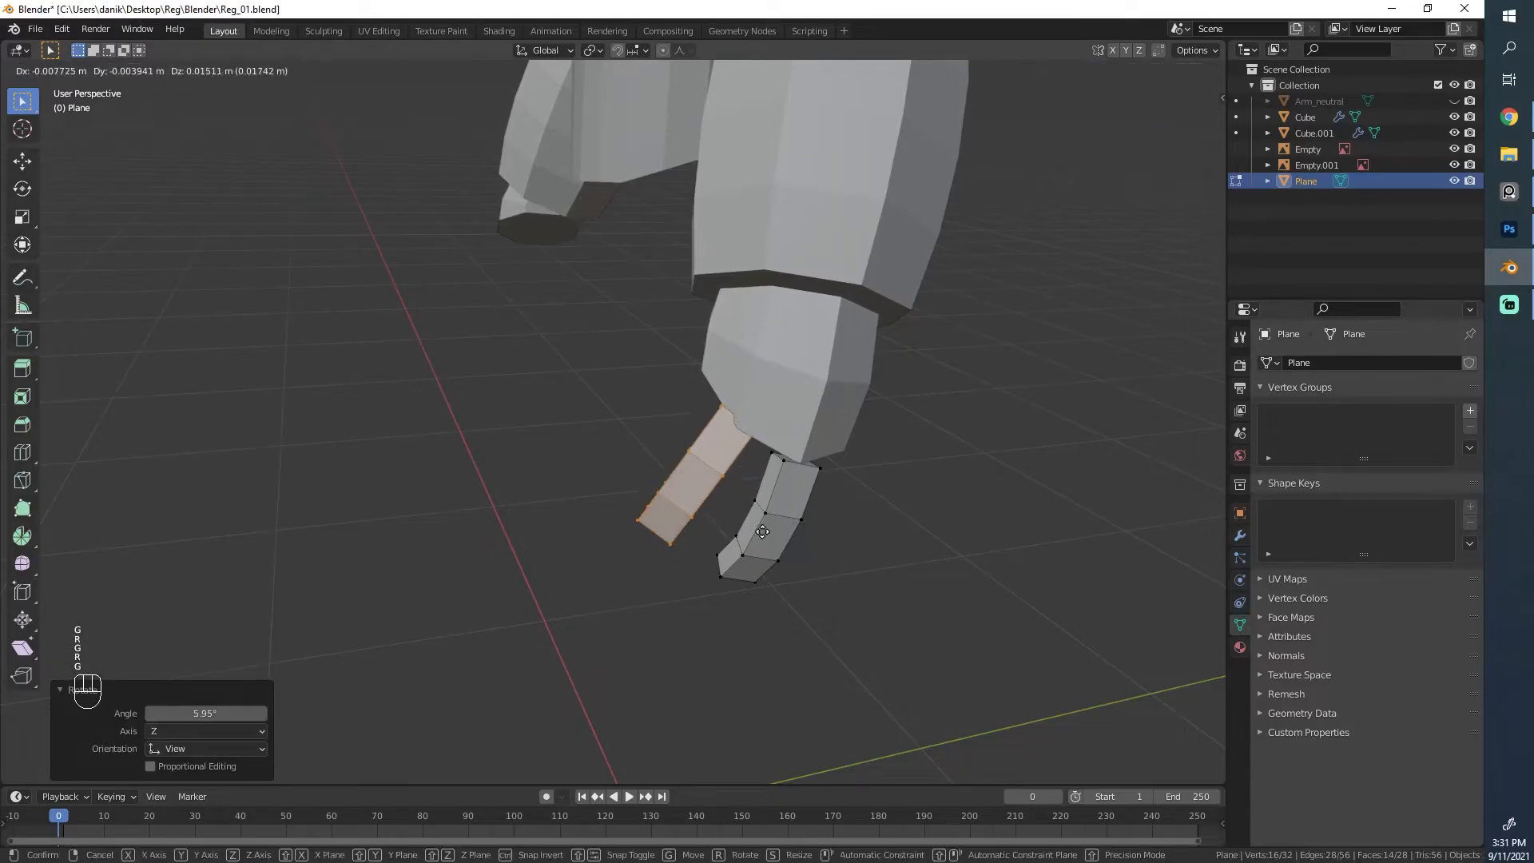
{"action": "left_click", "coordinate": [811, 524]}
Step: Check the two fingers from the side, and compare them with the hand photo in PureRef
{"action": "middle_click_drag", "start_coordinate": [692, 541], "coordinate": [983, 421]}
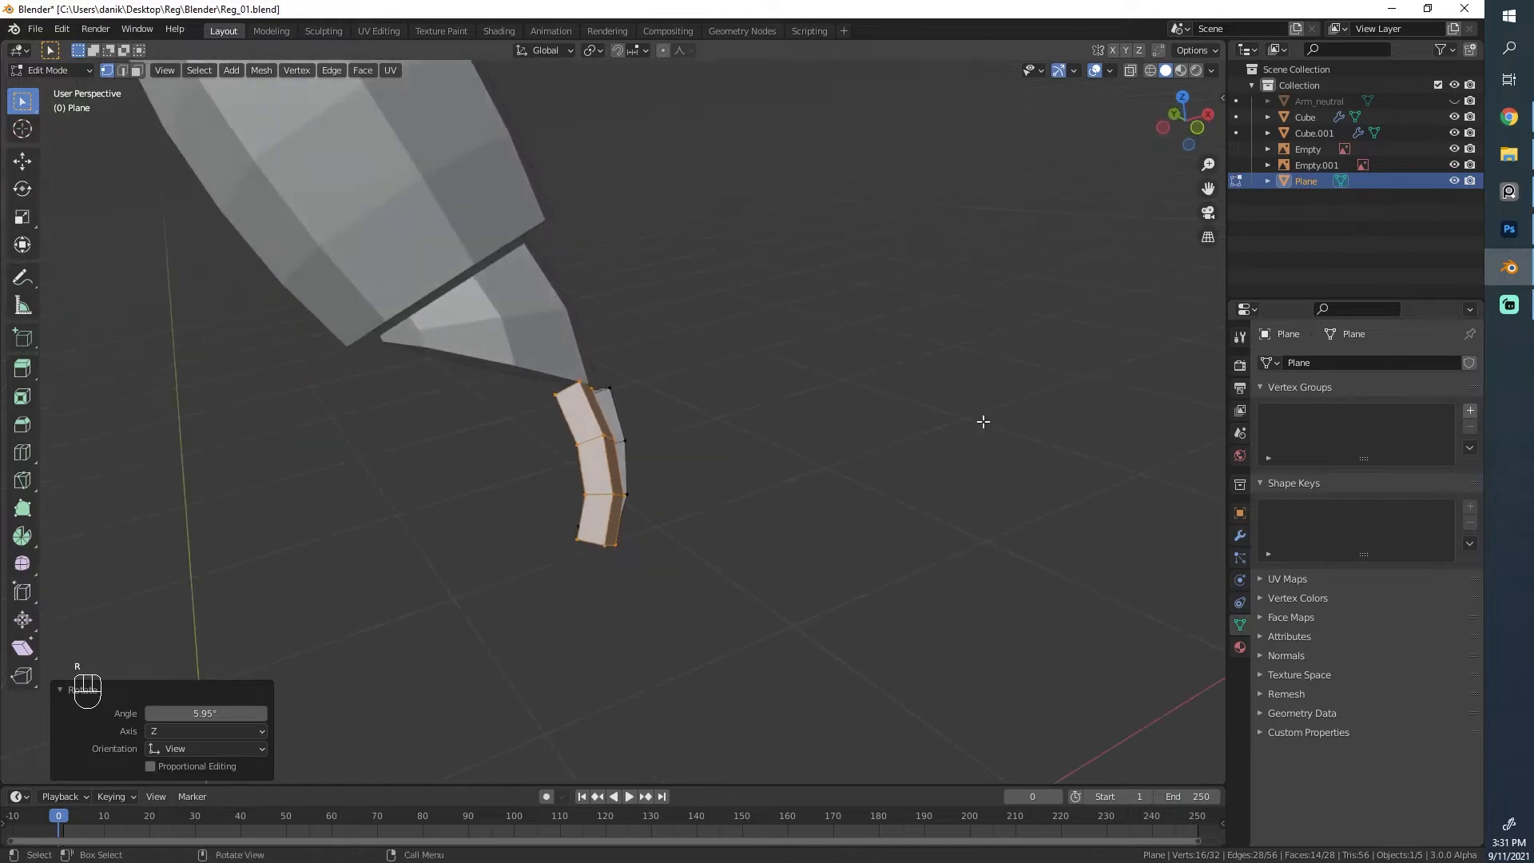
{"action": "left_click", "coordinate": [1500, 195]}
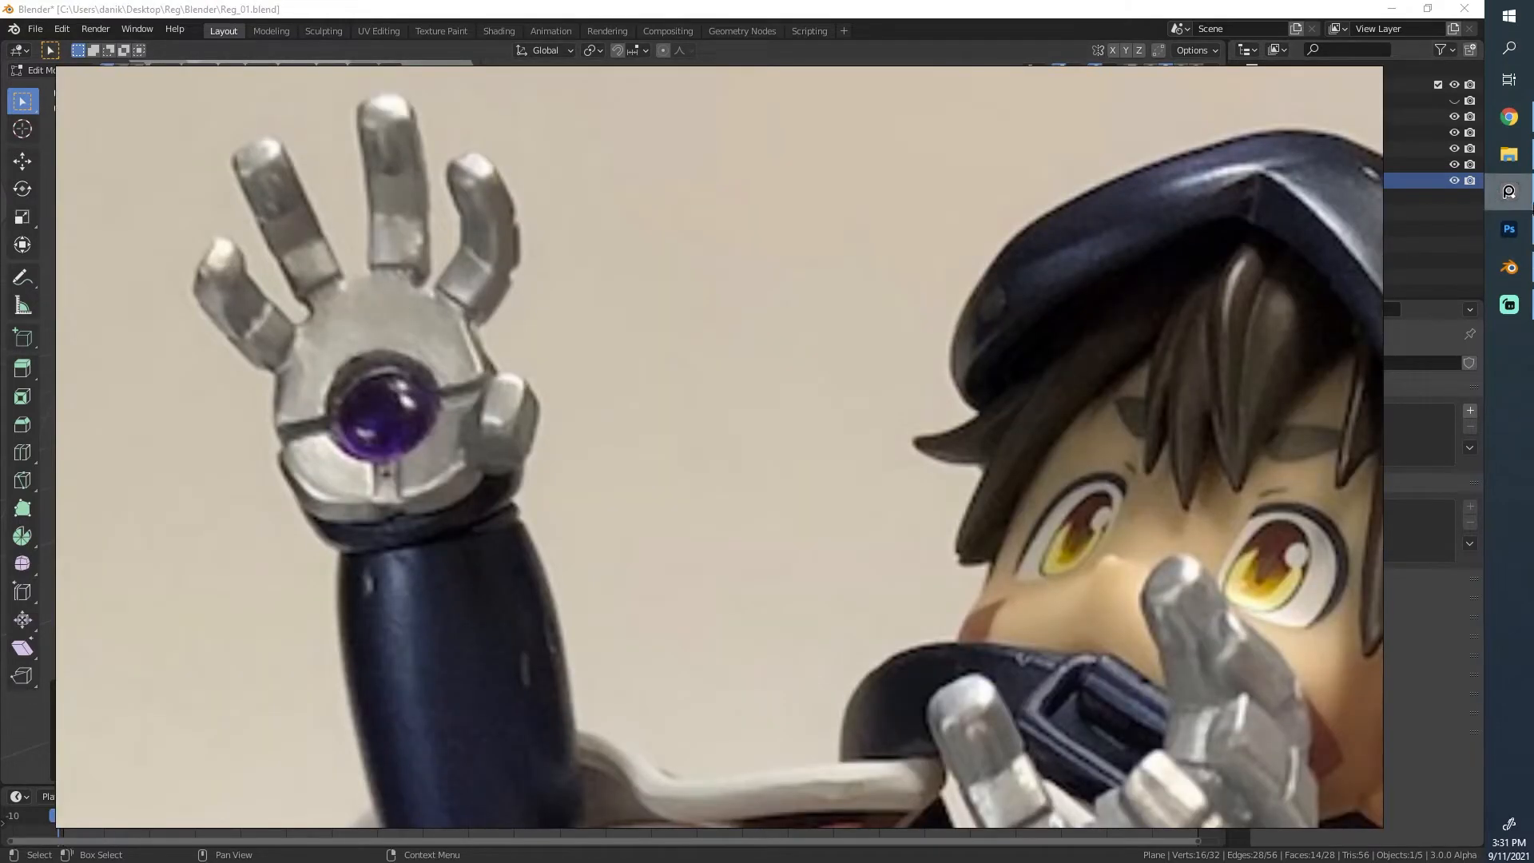
{"action": "left_click", "coordinate": [1507, 193]}
{"action": "scroll", "coordinate": [815, 424], "scroll_direction": "up", "scroll_amount": 2}
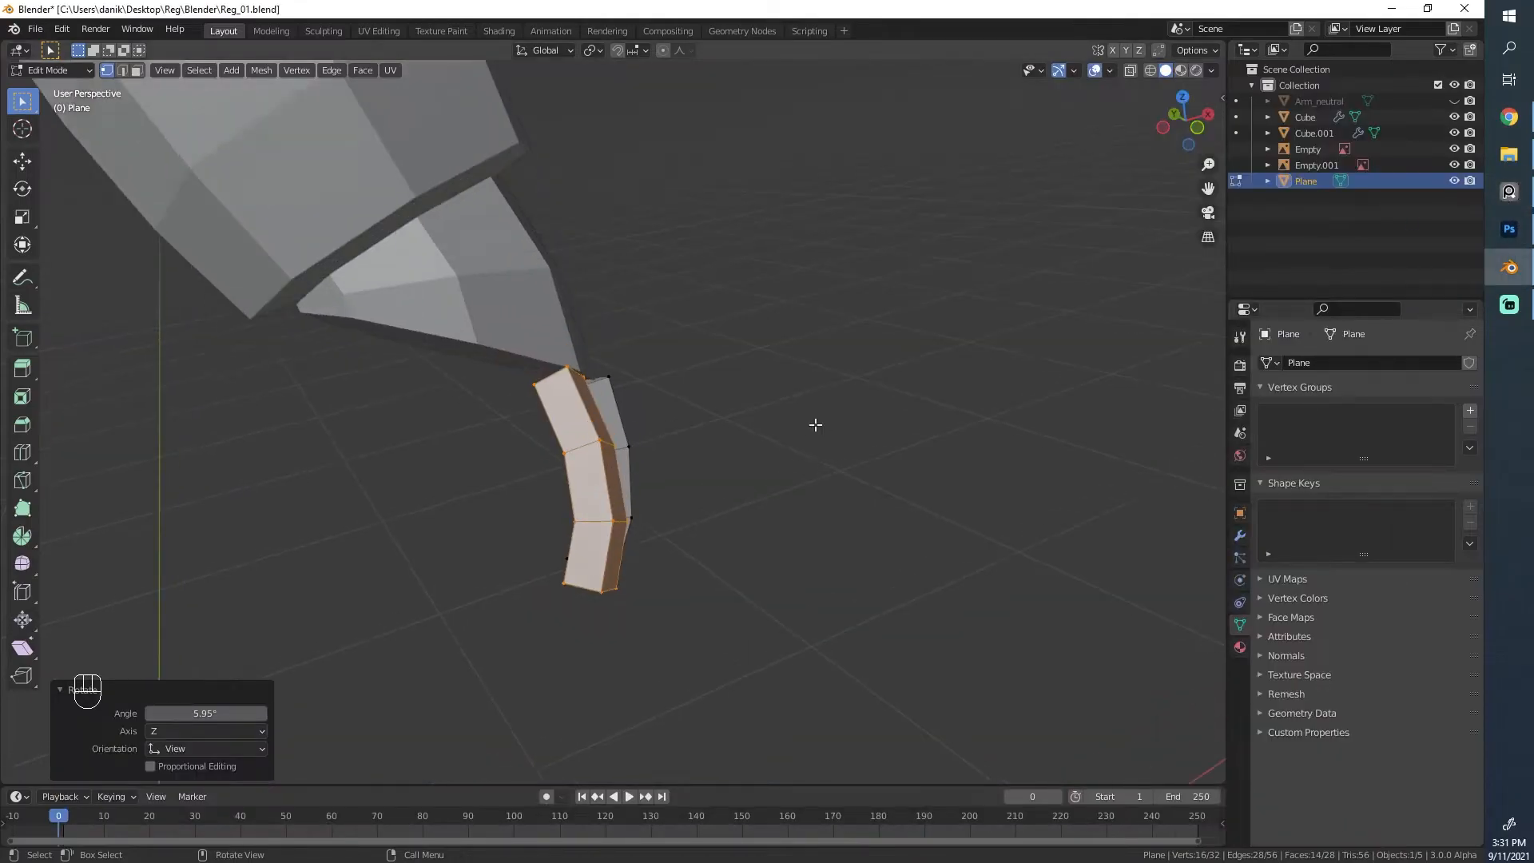
Step: Rotate the copied finger from two viewing angles, shift it against the hand and clear the selection
{"action": "middle_click_drag", "start_coordinate": [815, 424], "coordinate": [432, 460]}
{"action": "scroll", "coordinate": [432, 460], "scroll_direction": "down", "scroll_amount": 3}
{"action": "key", "text": "r"}
{"action": "left_click", "coordinate": [952, 449]}
{"action": "middle_click_drag", "start_coordinate": [951, 448], "coordinate": [530, 386]}
{"action": "key", "text": "r"}
{"action": "left_click", "coordinate": [774, 411]}
{"action": "key", "text": "g"}
{"action": "left_click", "coordinate": [771, 424]}
{"action": "left_click", "coordinate": [895, 412]}
{"action": "key", "text": "alt+a"}
Step: Select the original finger's linked geometry, move it against the hand and rotate it -2.71°
{"action": "middle_click_drag", "start_coordinate": [895, 412], "coordinate": [758, 484]}
{"action": "key", "text": "l"}
{"action": "key", "text": "g"}
{"action": "left_click", "coordinate": [802, 364]}
{"action": "key", "text": "r"}
{"action": "left_click", "coordinate": [755, 478]}
{"action": "middle_click_drag", "start_coordinate": [535, 493], "coordinate": [866, 535]}
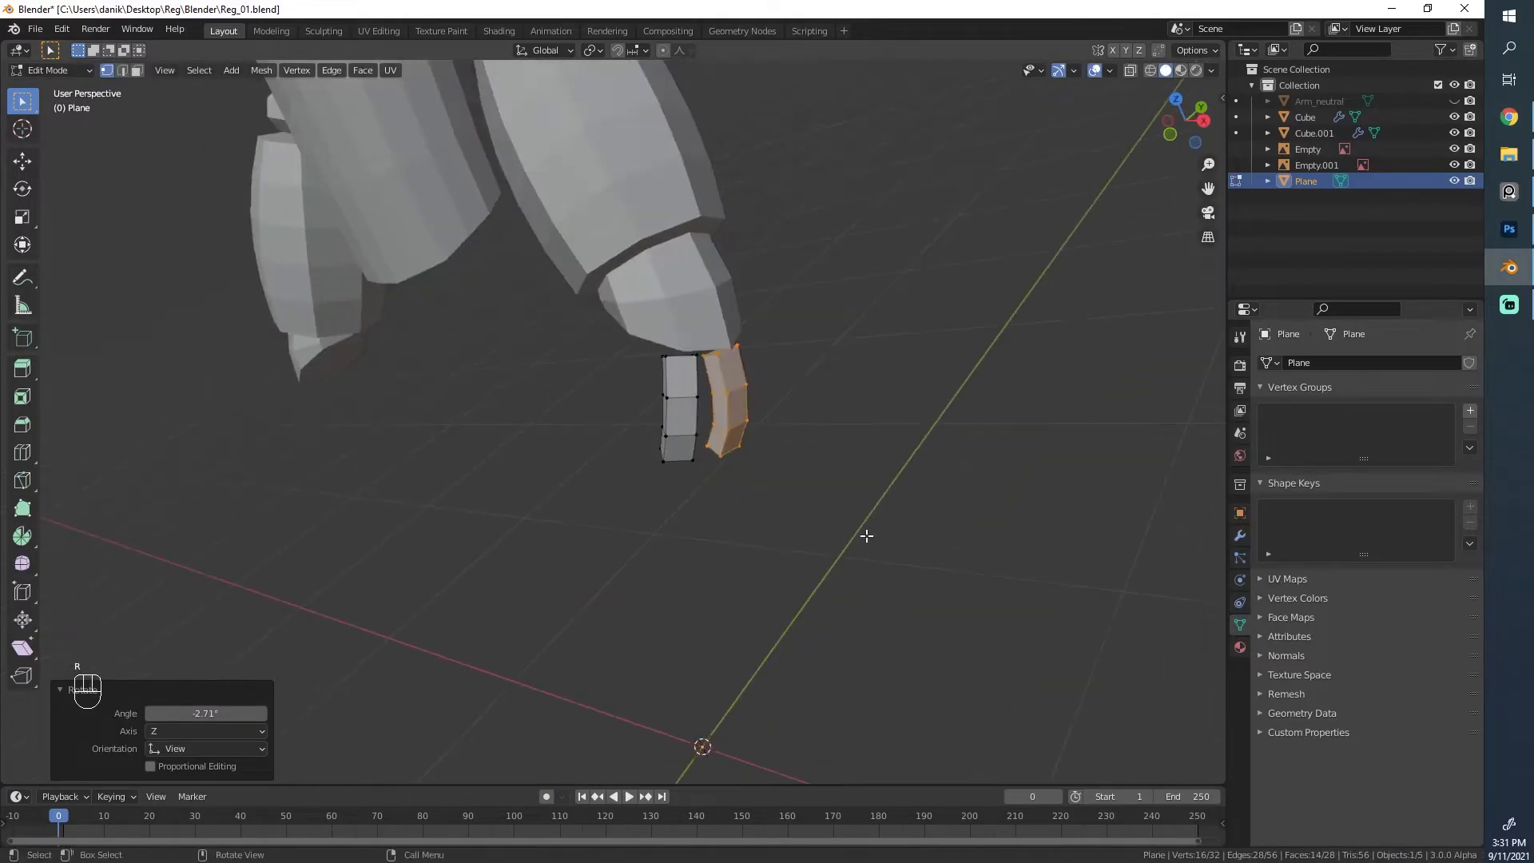
{"action": "key", "text": "alt+a"}
{"action": "key", "text": "l"}
{"action": "key", "text": "k"}
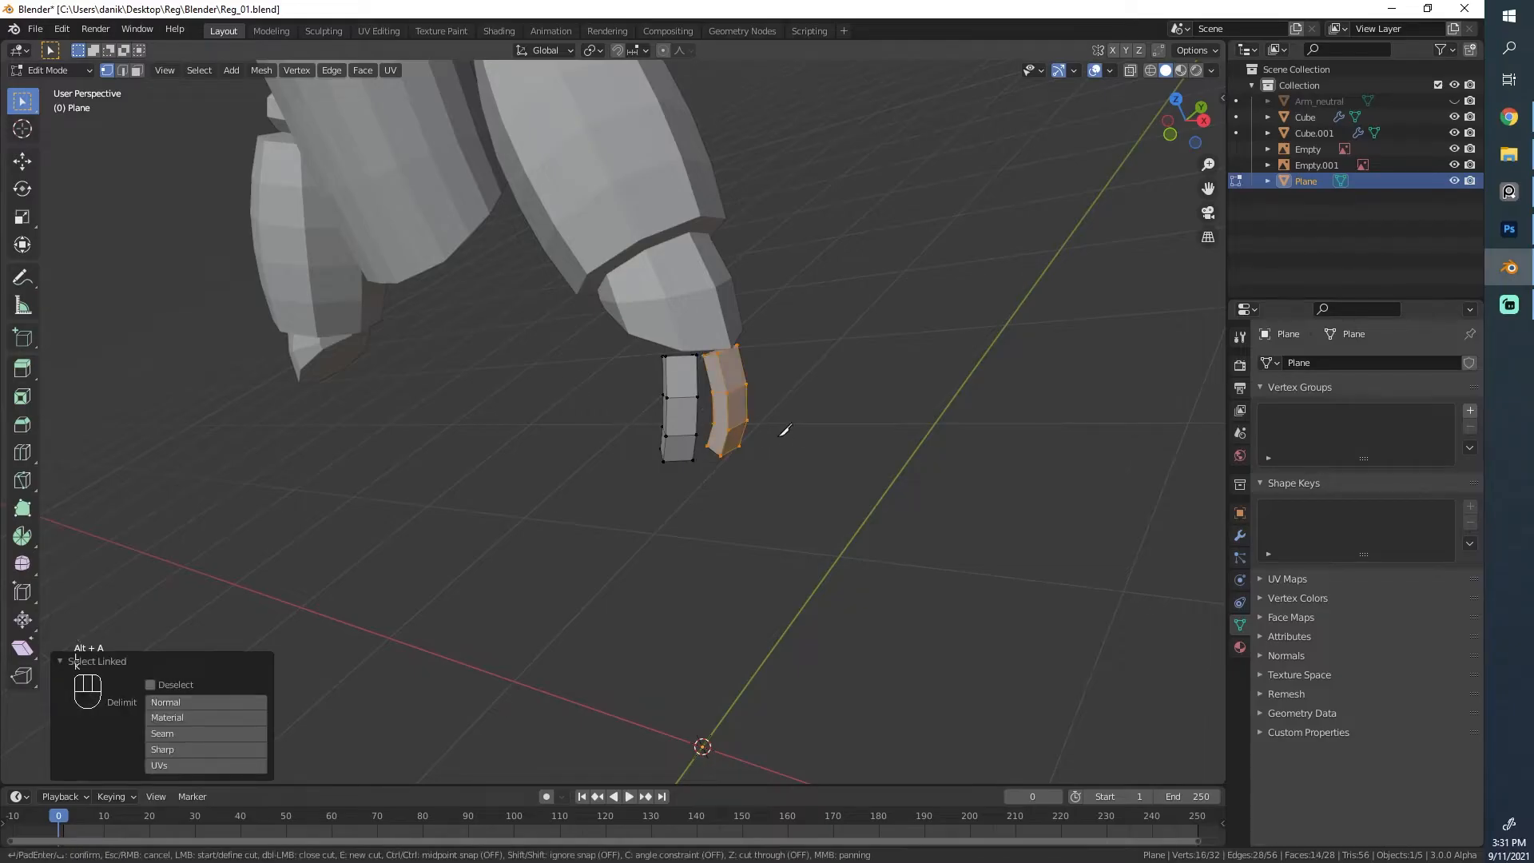
{"action": "key", "text": "alt+a"}
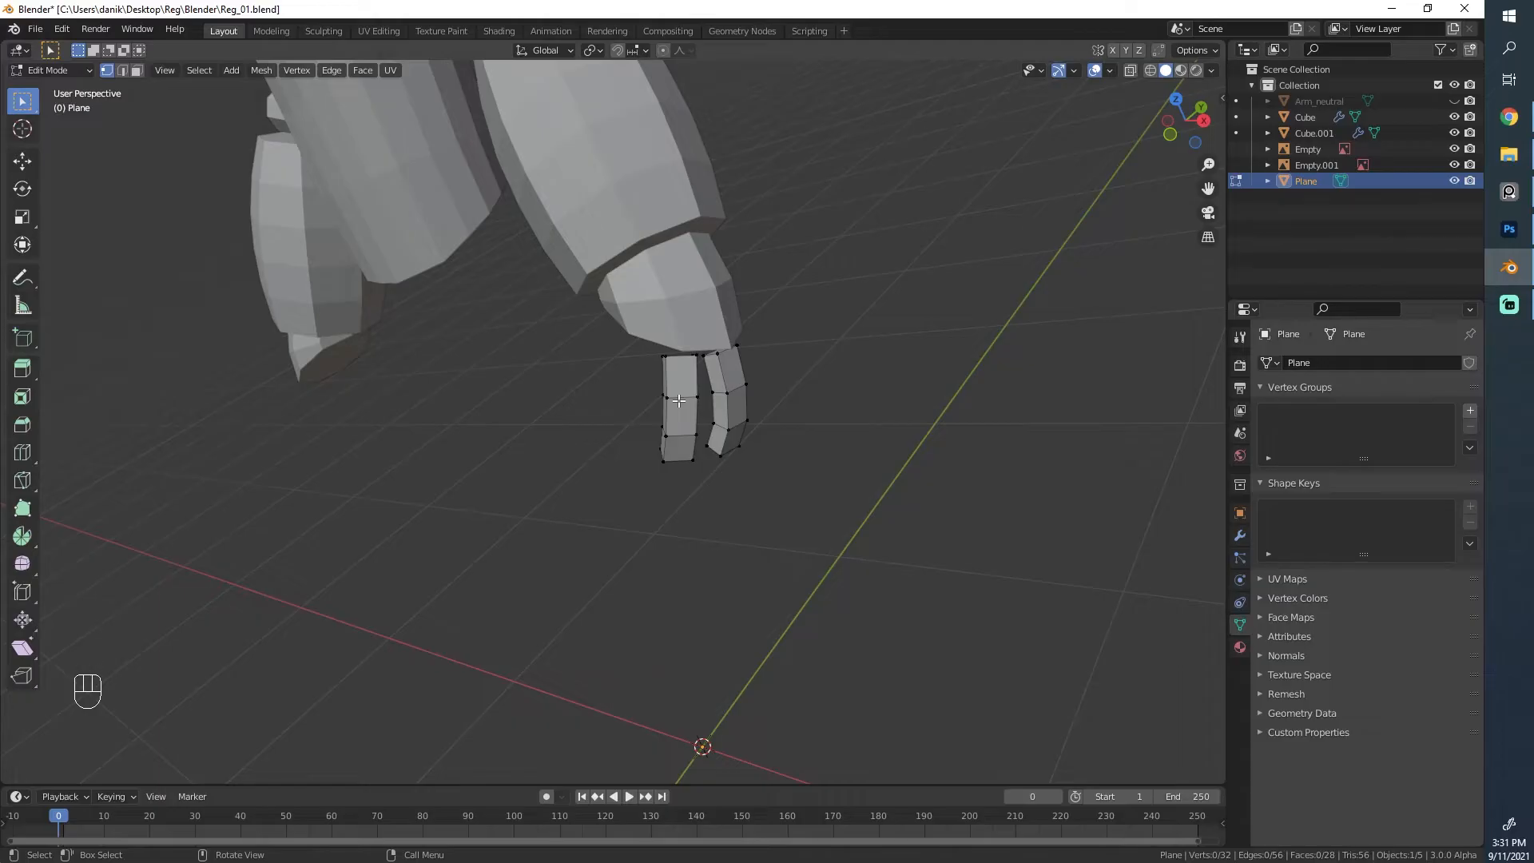
Step: Show the hidden Arm_neutral object and view it alongside the posed arm and its fingers
{"action": "scroll", "coordinate": [837, 318], "scroll_direction": "down", "scroll_amount": 3}
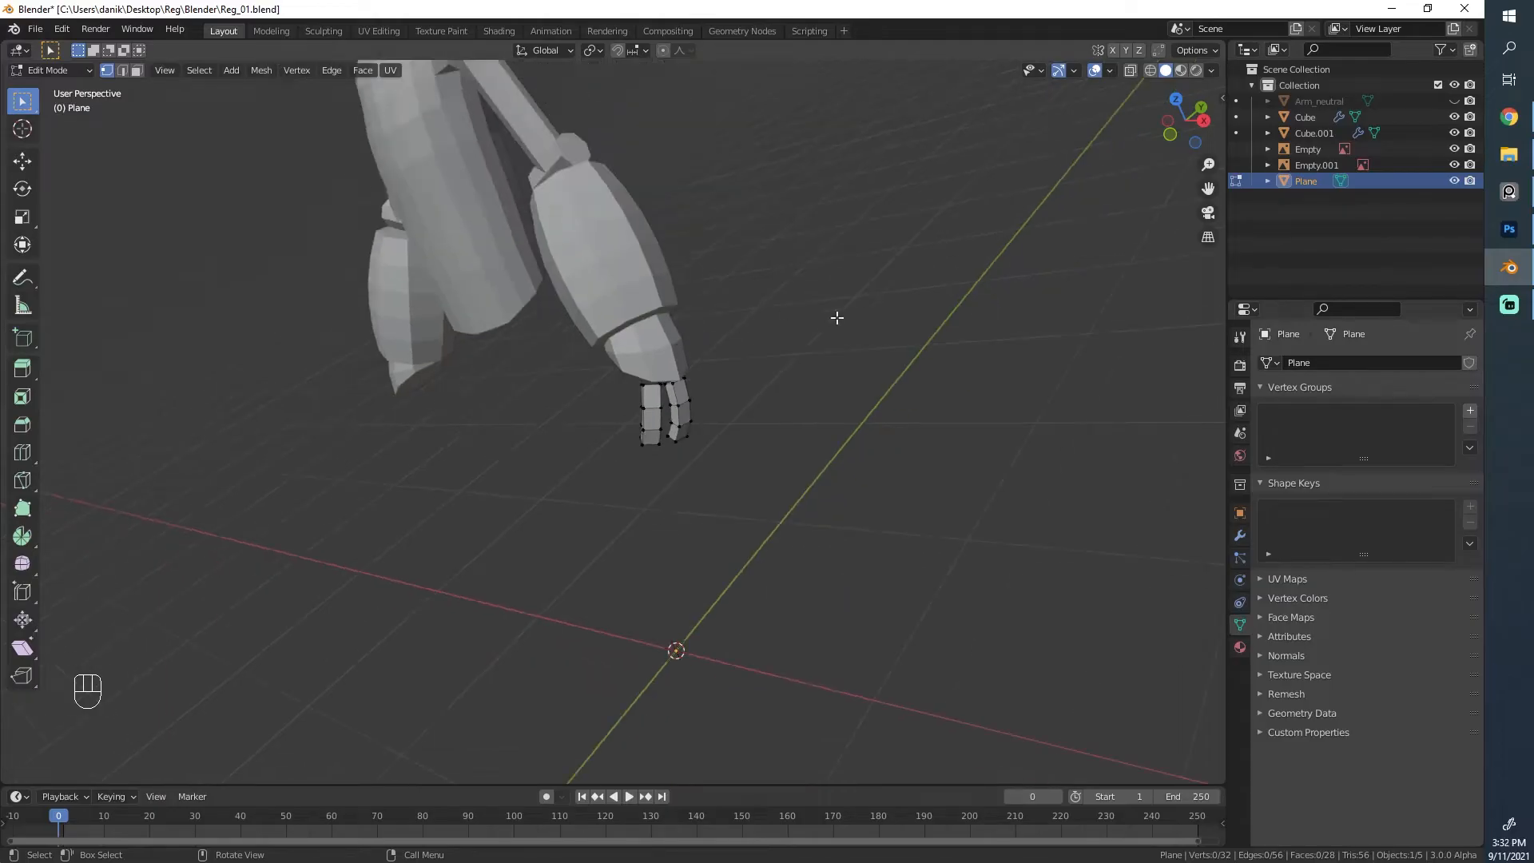
{"action": "left_click", "coordinate": [1451, 101]}
{"action": "scroll", "coordinate": [639, 319], "scroll_direction": "down", "scroll_amount": 3}
{"action": "middle_click_drag", "start_coordinate": [611, 299], "coordinate": [666, 251]}
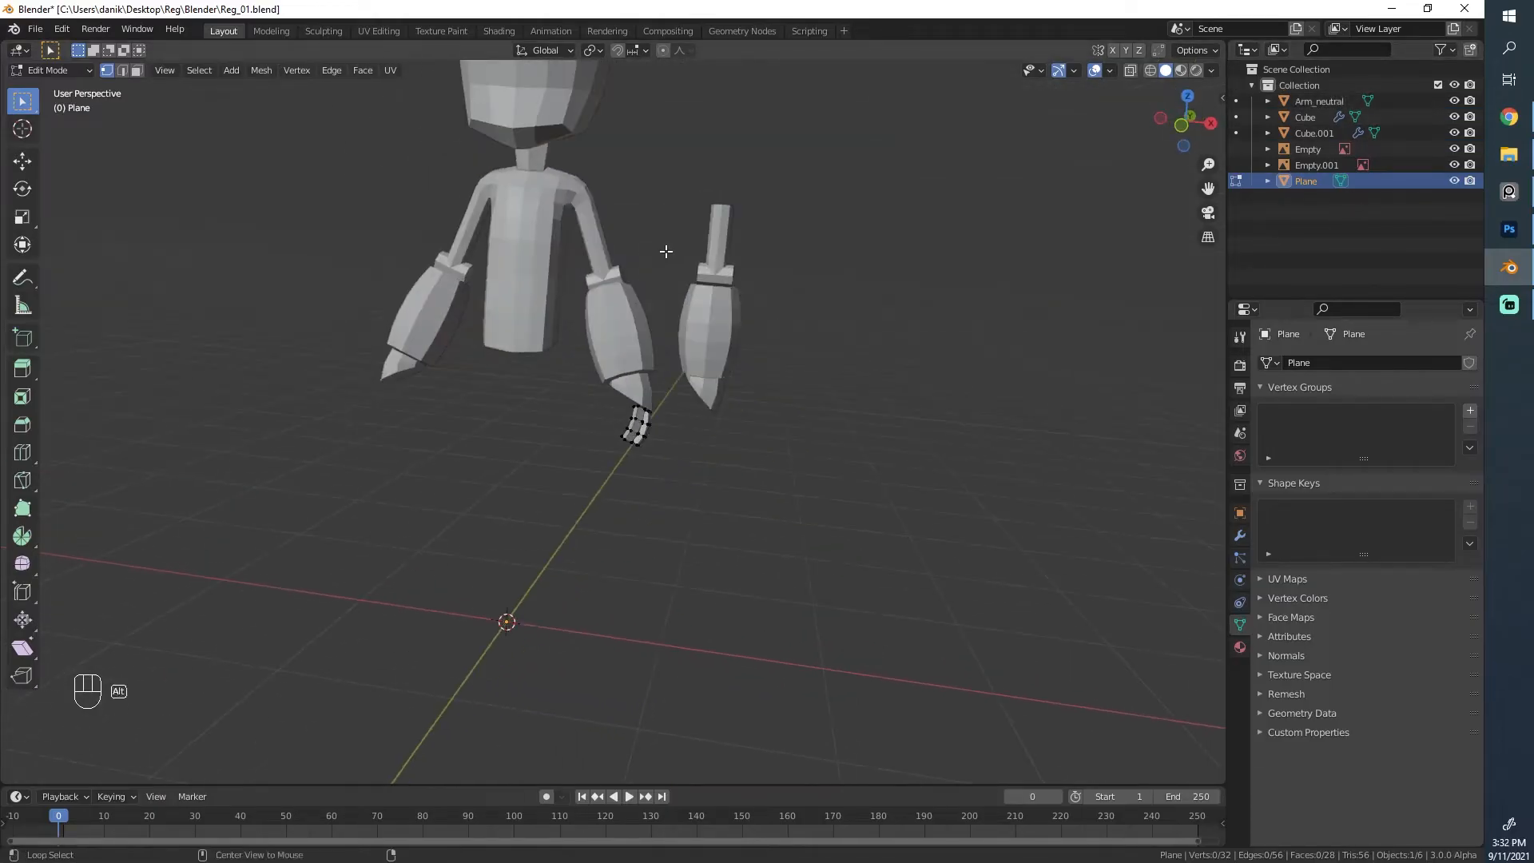
{"action": "middle_click_drag", "start_coordinate": [683, 384], "coordinate": [434, 358]}
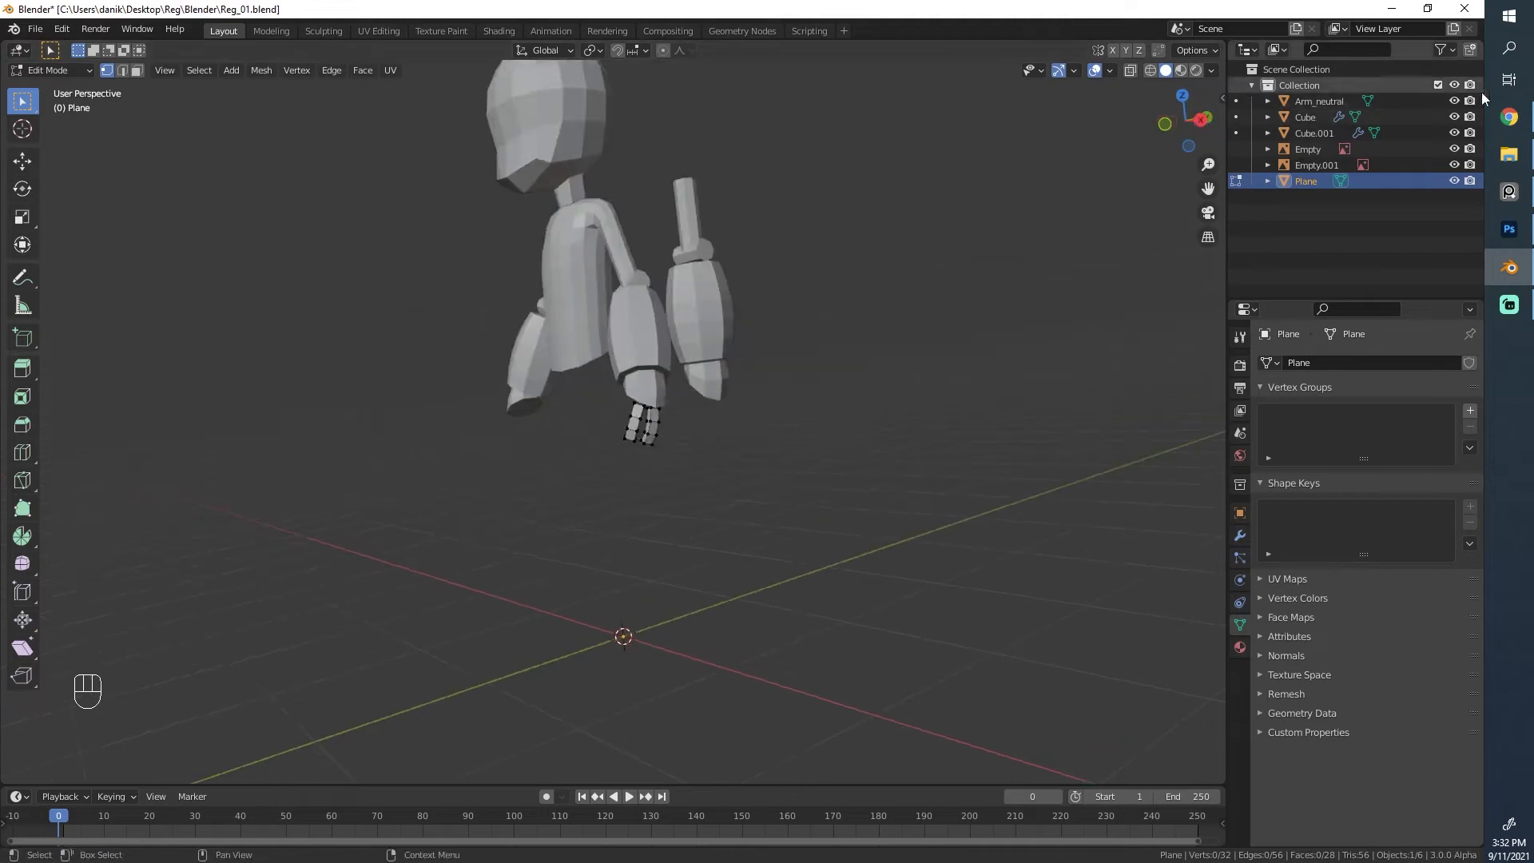
Step: Hide the Arm_neutral object and move the front finger's linked geometry against the hand in the side view
{"action": "left_click", "coordinate": [1454, 101]}
{"action": "key", "text": "KP_3"}
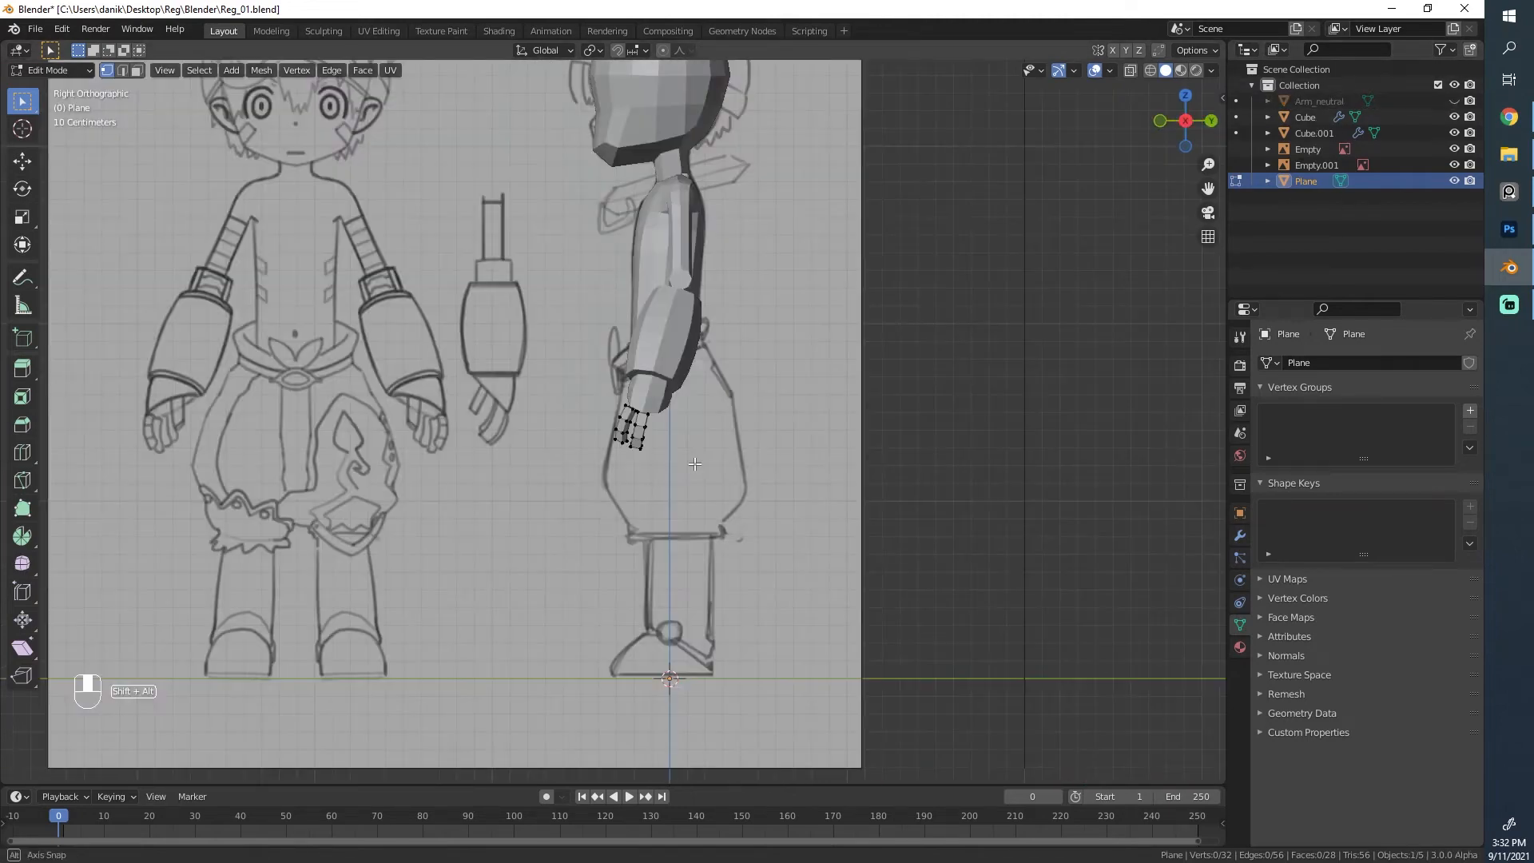
{"action": "scroll", "coordinate": [706, 452], "scroll_direction": "up", "scroll_amount": 5}
{"action": "key", "text": "l"}
{"action": "scroll", "coordinate": [672, 422], "scroll_direction": "up", "scroll_amount": 3}
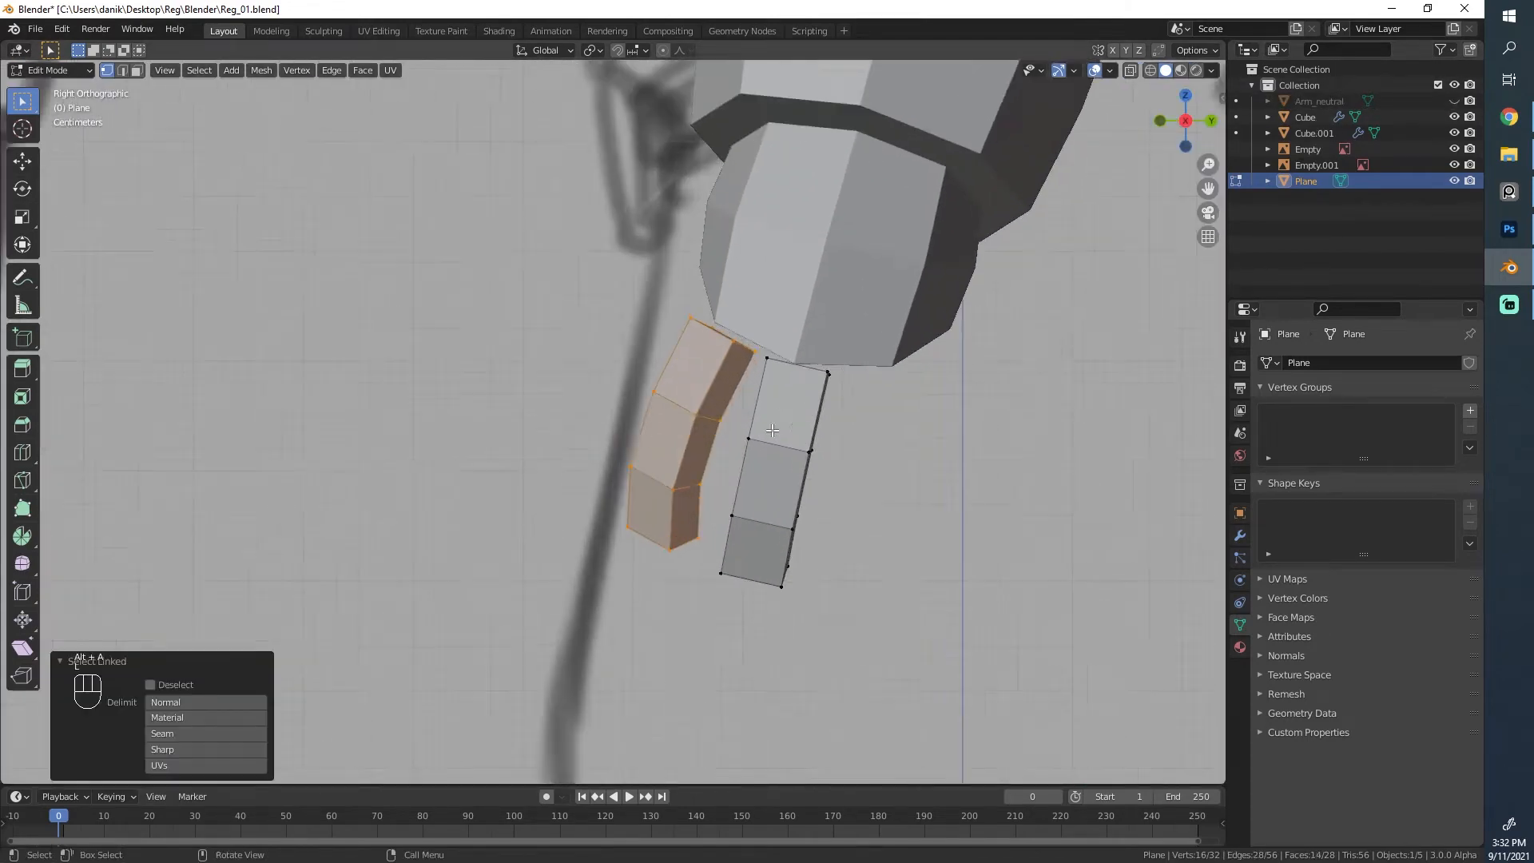
{"action": "key", "text": "g"}
{"action": "left_click", "coordinate": [779, 432]}
Step: Fine-tune the finger's placement under the hand from a perspective angle and clear the selection
{"action": "scroll", "coordinate": [751, 441], "scroll_direction": "down", "scroll_amount": 3}
{"action": "mouse_move", "coordinate": [750, 441]}
{"action": "middle_mouse_down", "text": "shift"}
{"action": "mouse_move", "coordinate": [695, 434]}
{"action": "mouse_move", "coordinate": [760, 503]}
{"action": "mouse_move", "coordinate": [782, 489]}
{"action": "mouse_move", "coordinate": [734, 443]}
{"action": "middle_mouse_up", "text": "shift"}
{"action": "left_click", "coordinate": [800, 475]}
{"action": "key", "text": "g"}
{"action": "left_click", "coordinate": [800, 472]}
{"action": "key", "text": "alt+a"}
Step: Duplicate the second finger, place the copy beside it toward the back of the hand and rotate it
{"action": "key", "text": "l"}
{"action": "key", "text": "shift+d"}
{"action": "left_click", "coordinate": [800, 447]}
{"action": "key", "text": "r"}
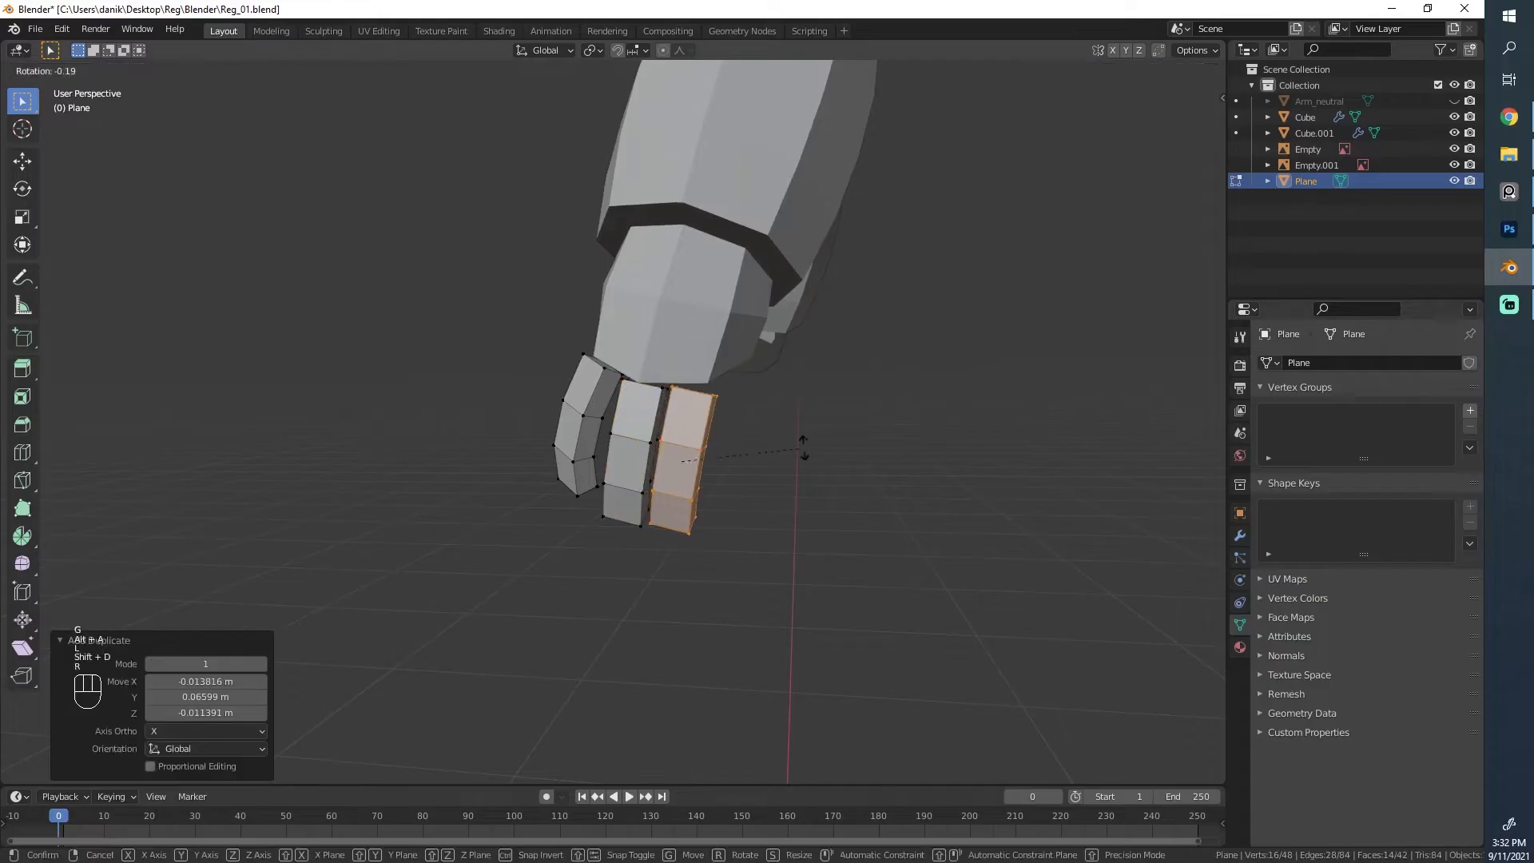
{"action": "left_click", "coordinate": [799, 406]}
{"action": "key", "text": "g"}
{"action": "left_click", "coordinate": [832, 405]}
Step: Tilt the third finger freely, adjust its size and move it up against the edge of the hand
{"action": "key", "text": "r"}
{"action": "key", "text": "r"}
{"action": "left_click", "coordinate": [840, 398]}
{"action": "key", "text": "g"}
{"action": "left_click", "coordinate": [843, 389]}
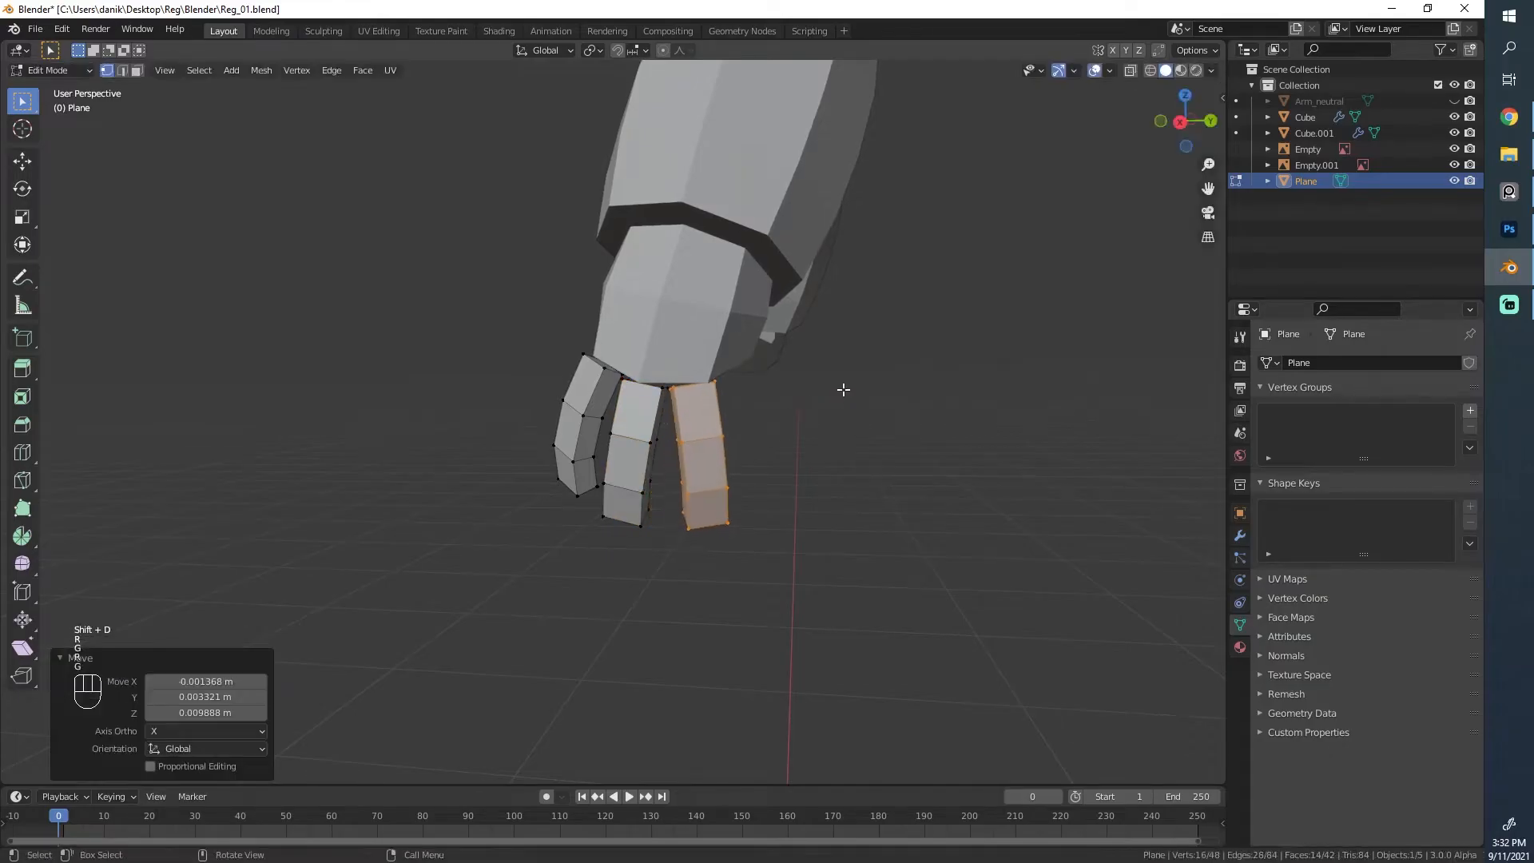
{"action": "left_click", "coordinate": [835, 394]}
{"action": "key", "text": "g"}
{"action": "left_click", "coordinate": [829, 397]}
Step: Duplicate the third finger as a fourth, angle it outward at the hand's rear edge and scale it down slightly
{"action": "middle_click_drag", "start_coordinate": [828, 397], "coordinate": [785, 415]}
{"action": "key", "text": "shift+d"}
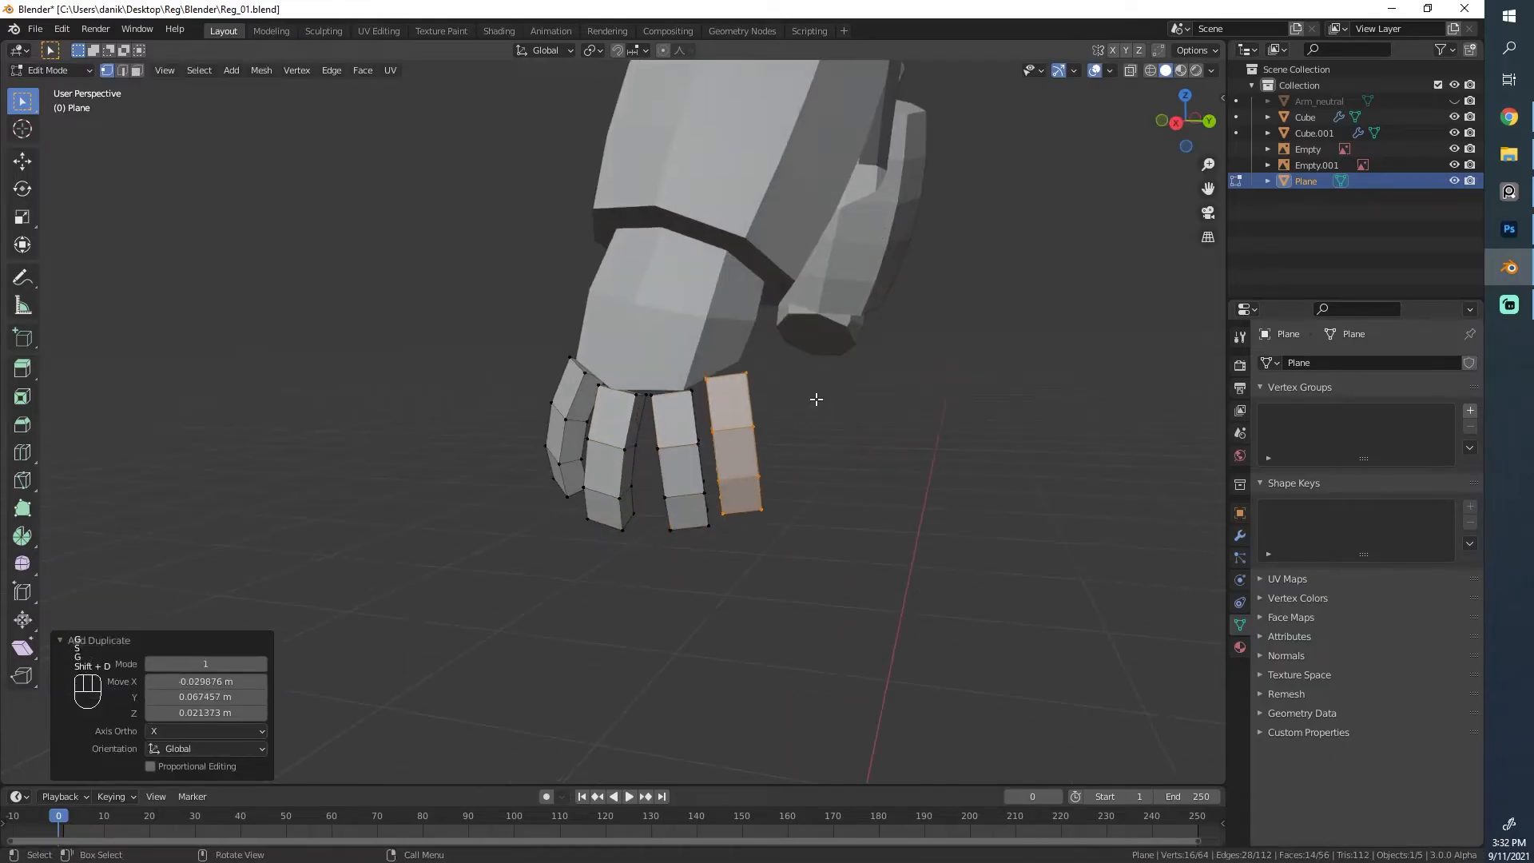
{"action": "key", "text": "r"}
{"action": "left_click", "coordinate": [811, 376]}
{"action": "key", "text": "g"}
{"action": "left_click", "coordinate": [810, 362]}
{"action": "key", "text": "r"}
{"action": "key", "text": "s"}
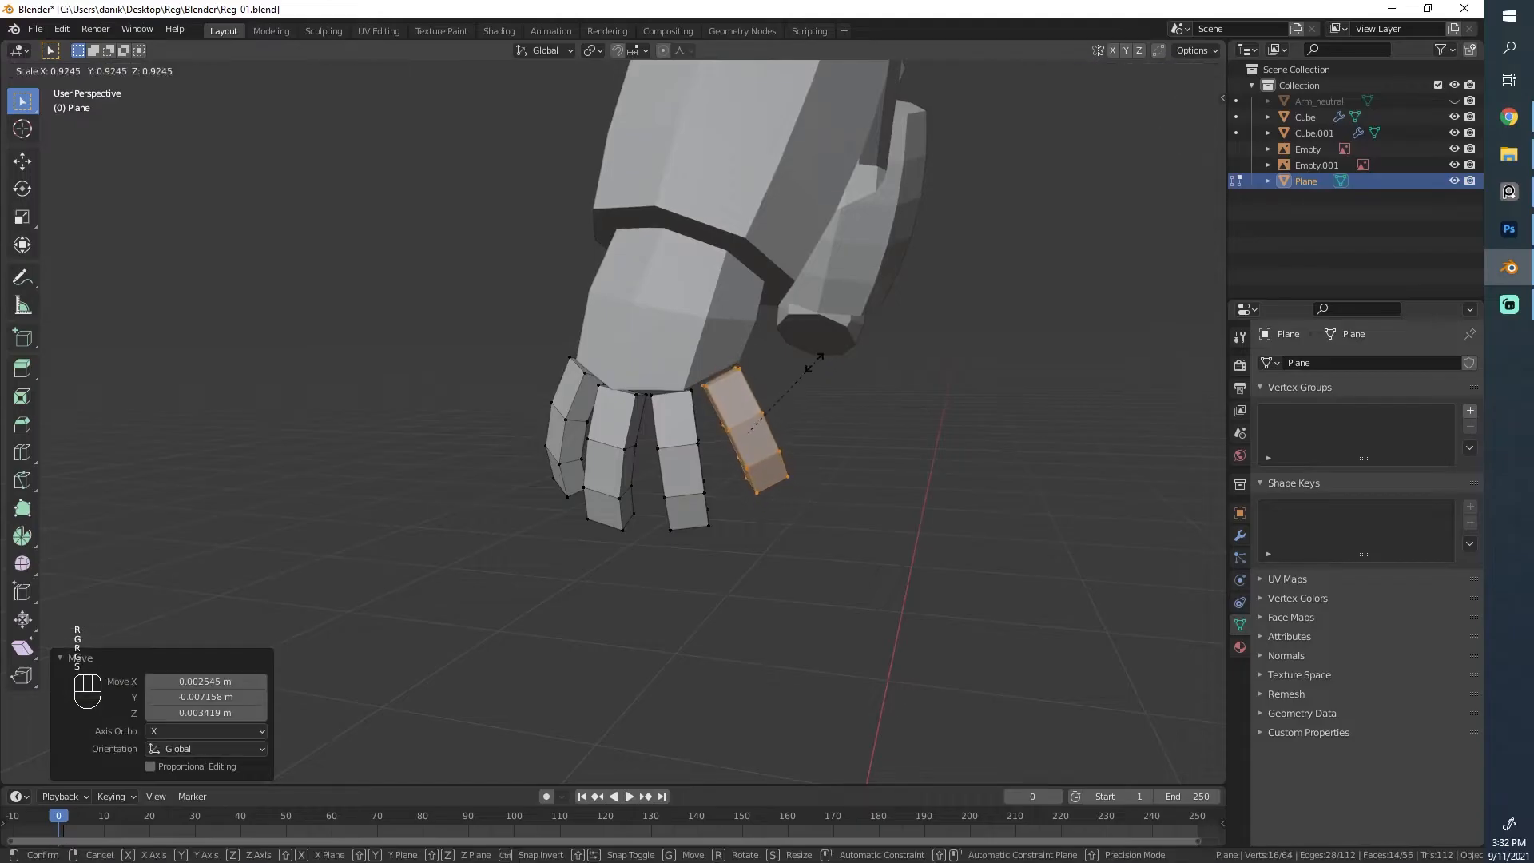
{"action": "left_click", "coordinate": [813, 361]}
Step: Rotate the fourth finger as seen from below the hand, and select and re-angle the neighbouring finger
{"action": "middle_click_drag", "start_coordinate": [812, 360], "coordinate": [585, 216]}
{"action": "key", "text": "r"}
{"action": "left_click", "coordinate": [680, 420]}
{"action": "key", "text": "alt+a"}
{"action": "key", "text": "l"}
{"action": "key", "text": "r"}
{"action": "left_click", "coordinate": [758, 271]}
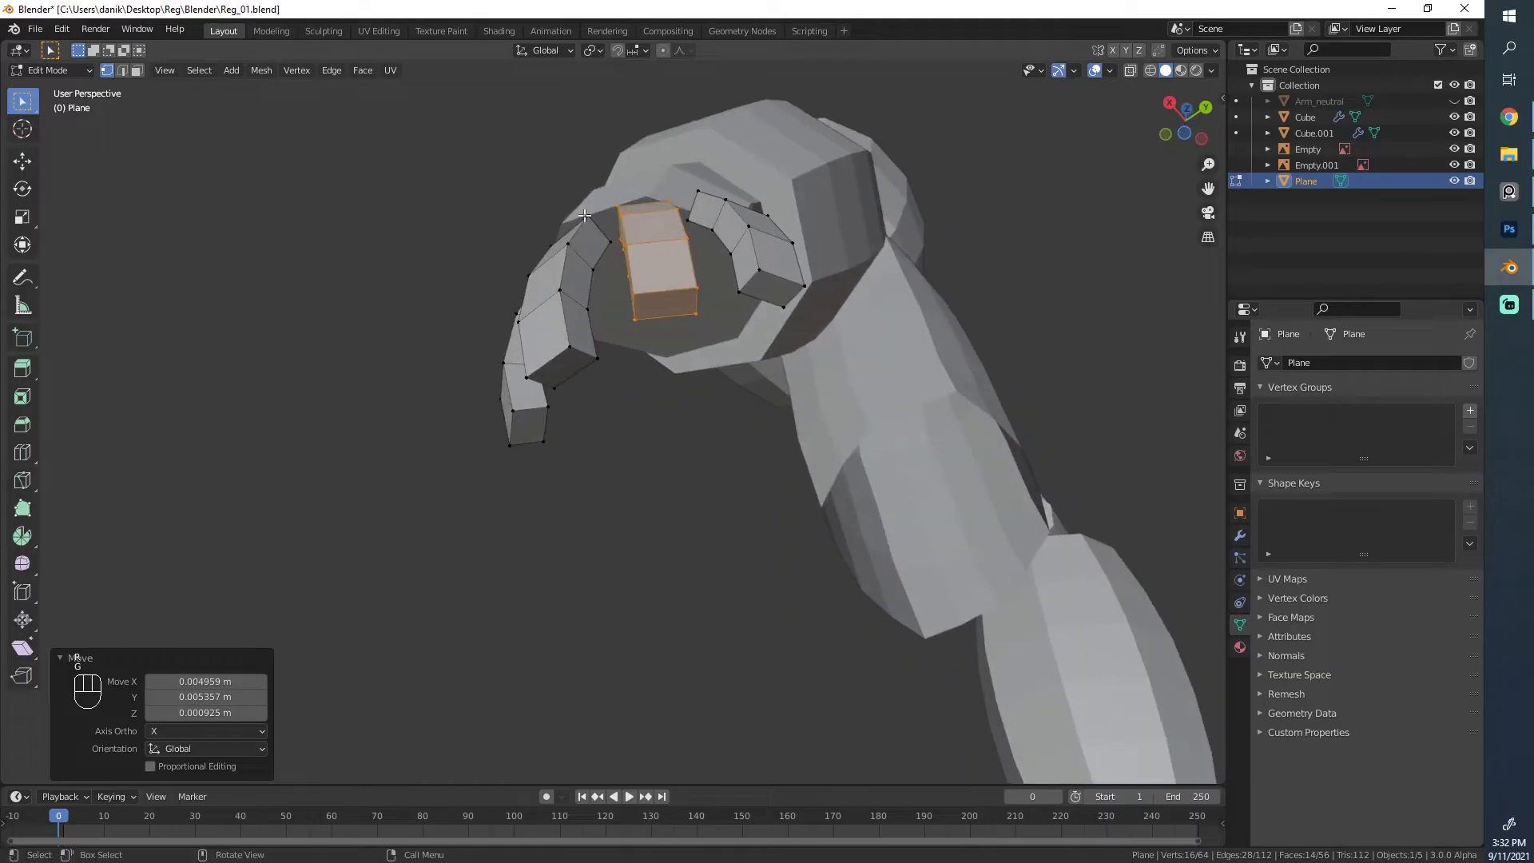
Step: Select another finger's linked geometry, move it against the underside of the hand and rotate it -1.34°
{"action": "key", "text": "alt+a"}
{"action": "key", "text": "l"}
{"action": "middle_click_drag", "start_coordinate": [810, 313], "coordinate": [797, 380]}
{"action": "key", "text": "g"}
{"action": "left_click", "coordinate": [758, 249]}
{"action": "left_click", "coordinate": [608, 367]}
{"action": "key", "text": "r"}
{"action": "left_click", "coordinate": [803, 386]}
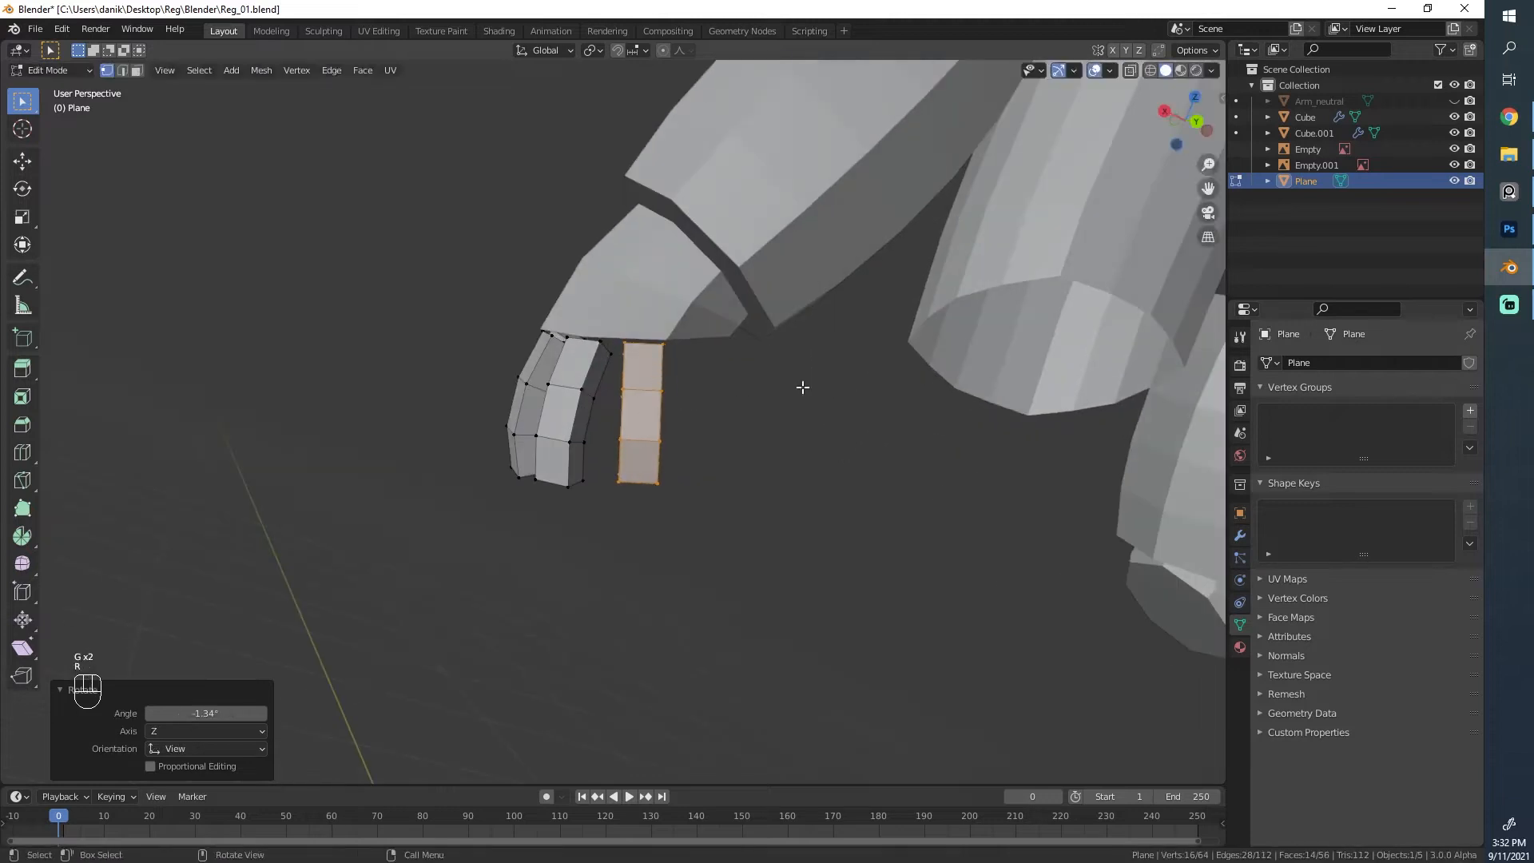
{"action": "key", "text": "g"}
{"action": "left_click", "coordinate": [804, 386]}
Step: Clear the selection, select one more linked finger, and rotate and move it into line with the others
{"action": "key", "text": "alt+a"}
{"action": "middle_click_drag", "start_coordinate": [494, 424], "coordinate": [777, 456]}
{"action": "key", "text": "l"}
{"action": "key", "text": "r"}
{"action": "left_click", "coordinate": [776, 454]}
{"action": "key", "text": "g"}
{"action": "left_click", "coordinate": [775, 461]}
Step: Compare the fingers with the front-view sketch in Object Mode, and select the front finger's linked geometry in Edit Mode
{"action": "middle_click_drag", "start_coordinate": [692, 496], "coordinate": [595, 503]}
{"action": "key", "text": "Tab"}
{"action": "mouse_move", "coordinate": [587, 505]}
{"action": "middle_mouse_down"}
{"action": "mouse_move", "coordinate": [350, 523]}
{"action": "mouse_move", "coordinate": [836, 598]}
{"action": "mouse_move", "coordinate": [632, 373]}
{"action": "mouse_move", "coordinate": [562, 376]}
{"action": "middle_mouse_up"}
{"action": "key", "text": "alt+a"}
{"action": "scroll", "coordinate": [739, 451], "scroll_direction": "up", "scroll_amount": 5}
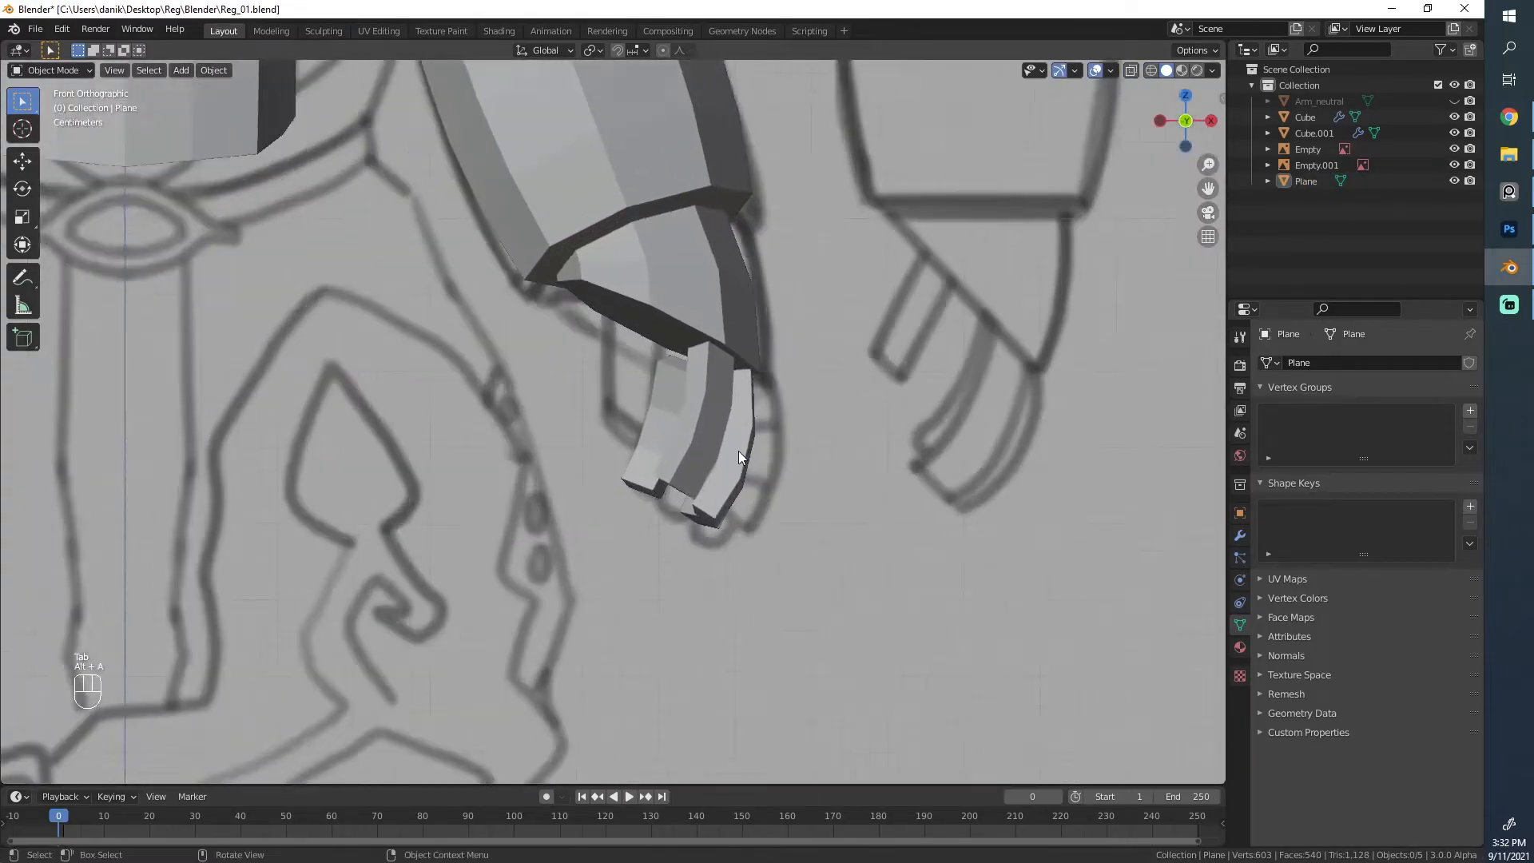
{"action": "middle_click_drag", "start_coordinate": [739, 444], "coordinate": [564, 517]}
{"action": "key", "text": "Tab"}
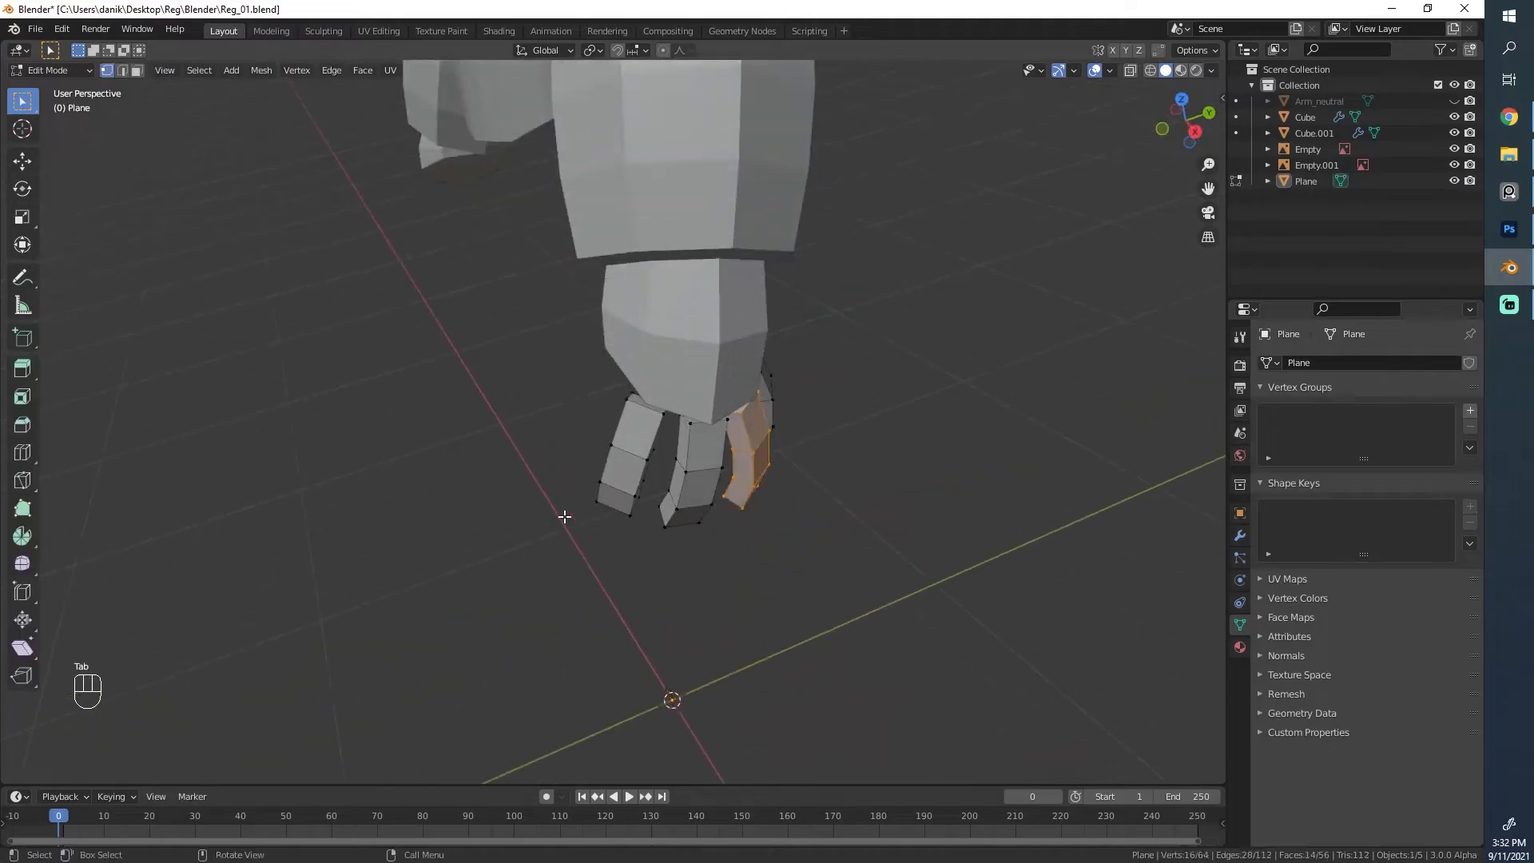
{"action": "key", "text": "l"}
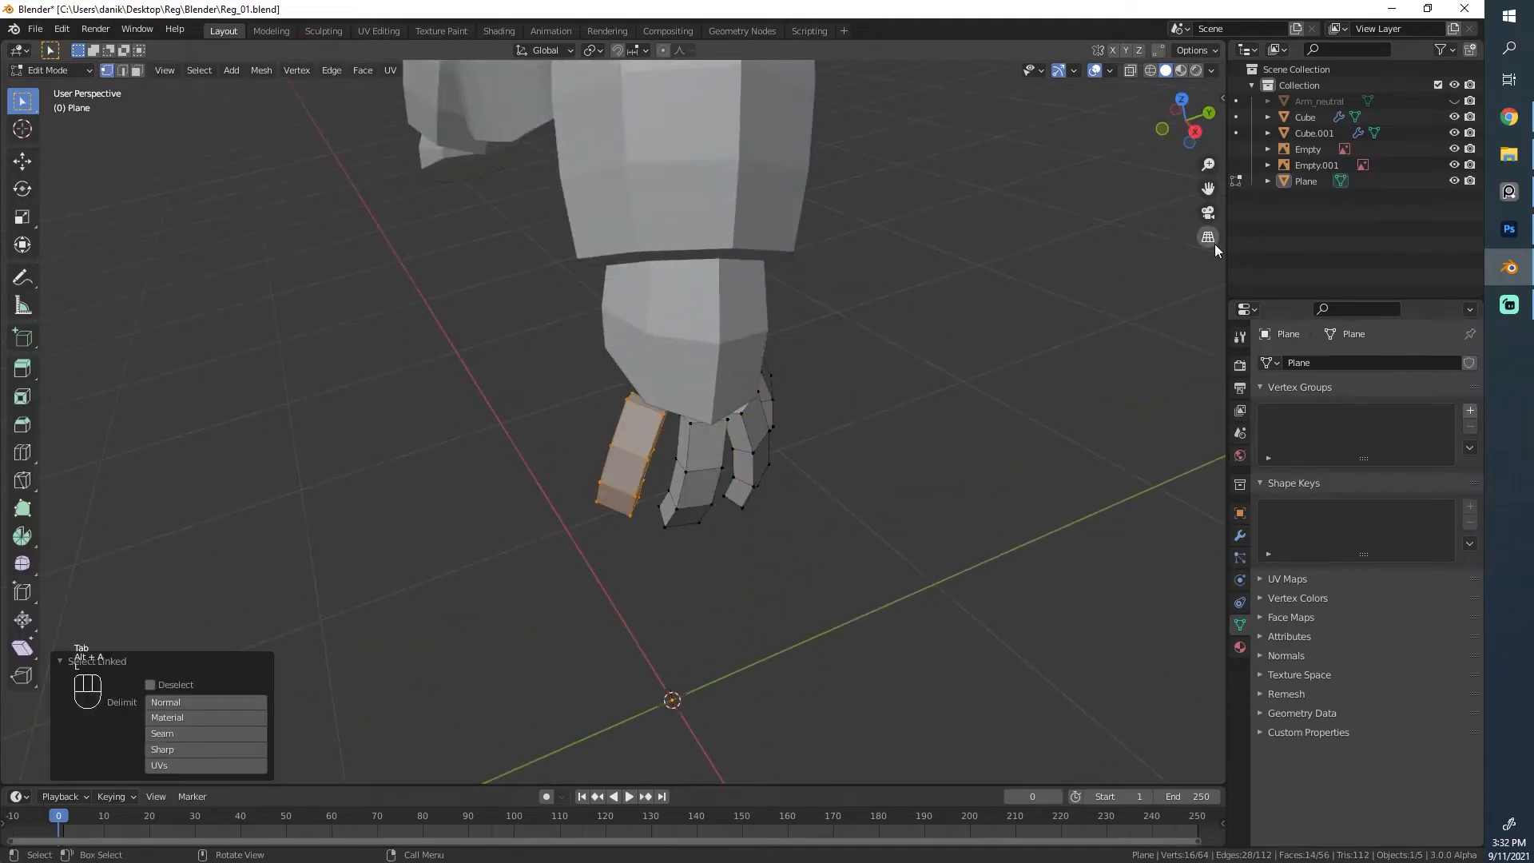
Step: Switch to PureRef and examine the hands and thumbs in the figure photos, and return to Blender
{"action": "left_click", "coordinate": [1508, 192]}
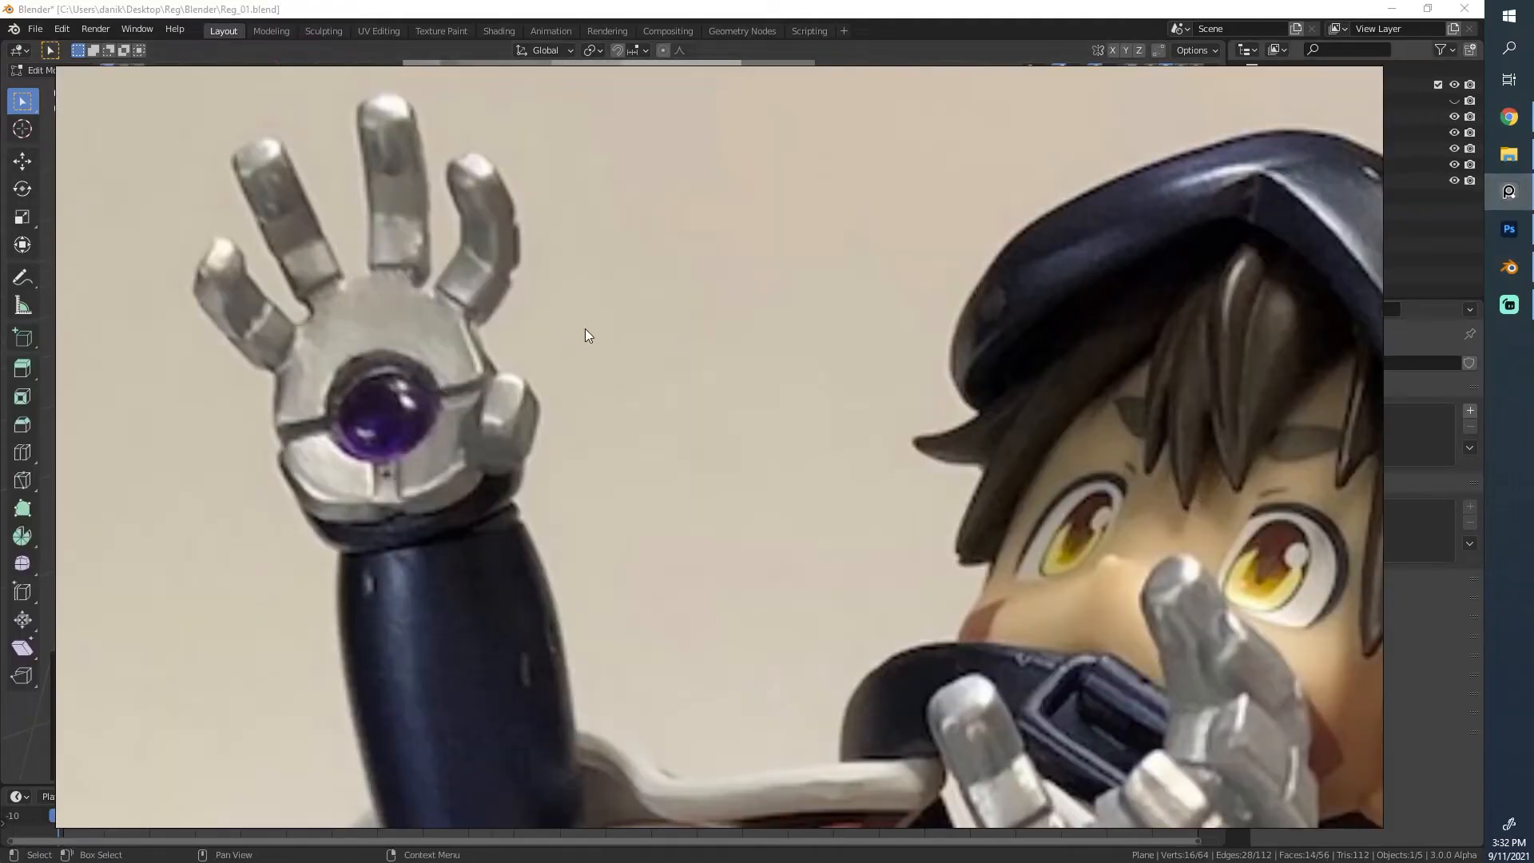
{"action": "scroll", "coordinate": [529, 454], "scroll_direction": "down", "scroll_amount": 2}
{"action": "scroll", "coordinate": [759, 679], "scroll_direction": "up", "scroll_amount": 5}
{"action": "scroll", "coordinate": [782, 607], "scroll_direction": "down", "scroll_amount": 6}
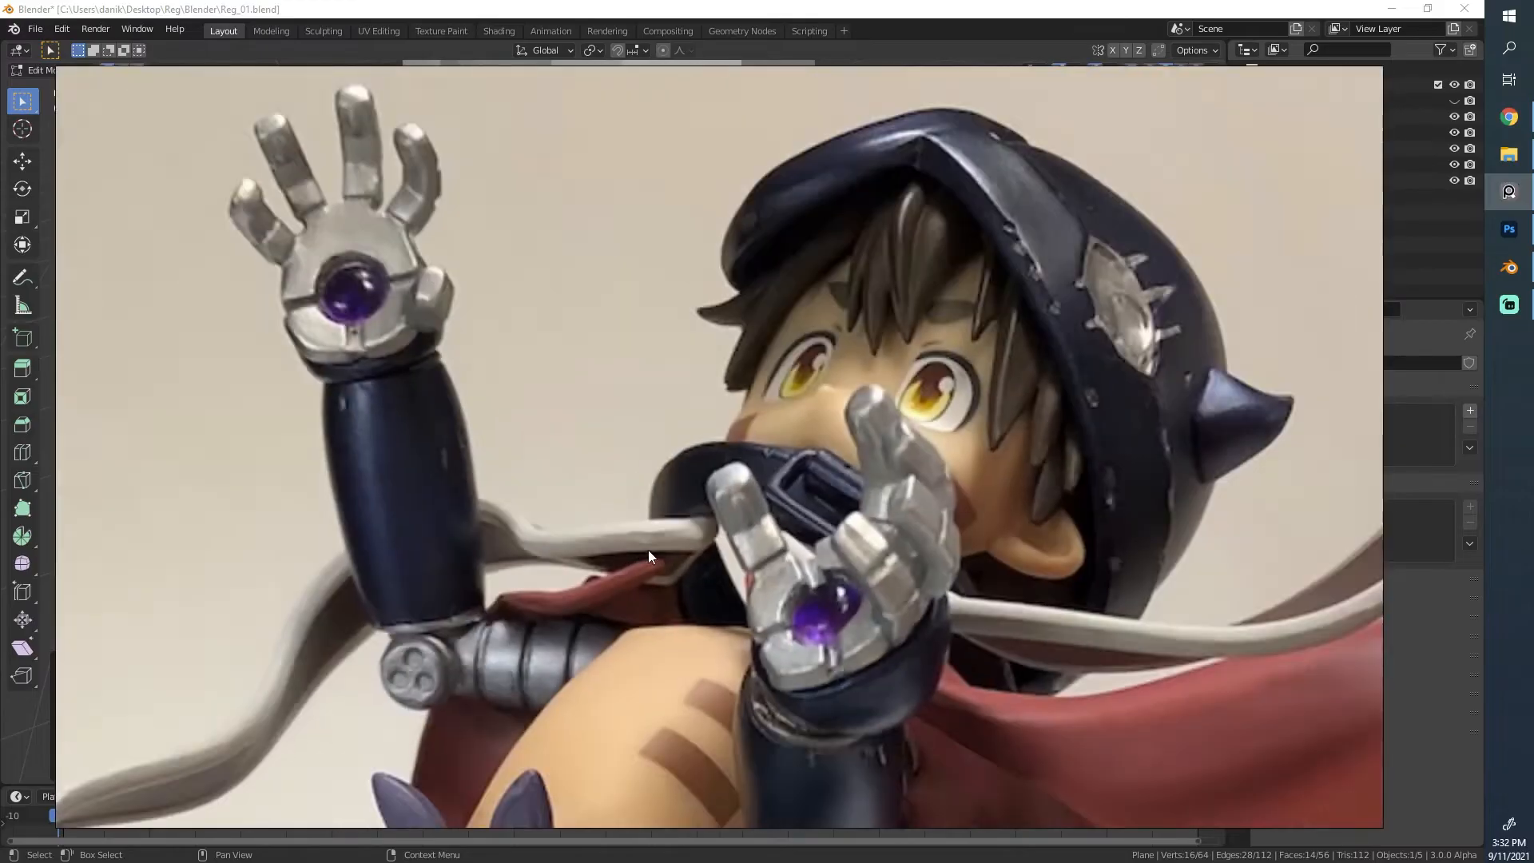
{"action": "scroll", "coordinate": [843, 310], "scroll_direction": "up", "scroll_amount": 3}
{"action": "scroll", "coordinate": [844, 310], "scroll_direction": "up", "scroll_amount": 6}
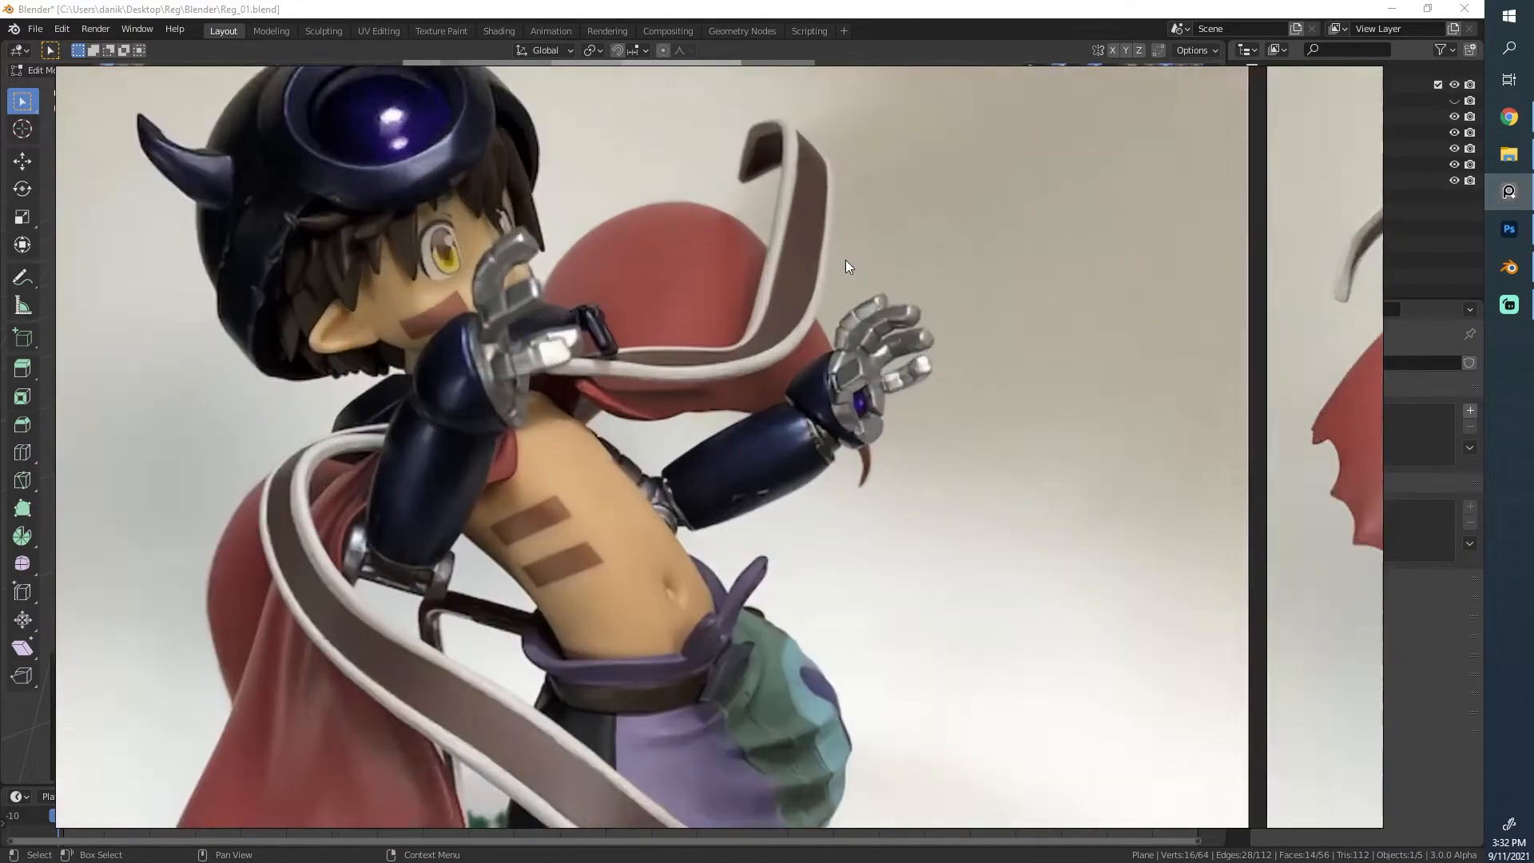
{"action": "scroll", "coordinate": [889, 404], "scroll_direction": "down", "scroll_amount": 2}
{"action": "scroll", "coordinate": [901, 415], "scroll_direction": "down", "scroll_amount": 1}
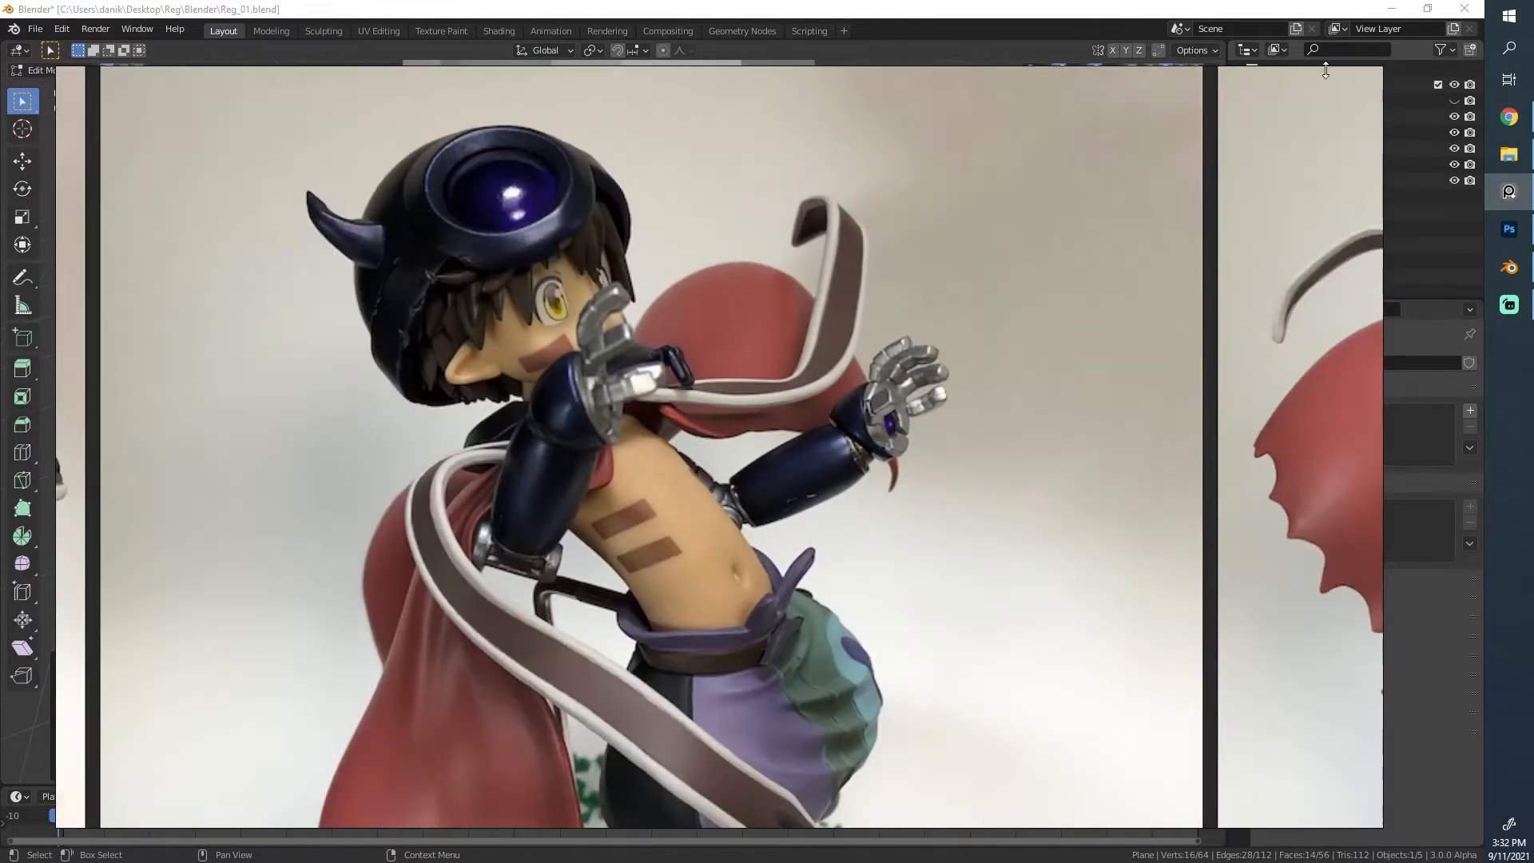
{"action": "left_click", "coordinate": [1518, 188]}
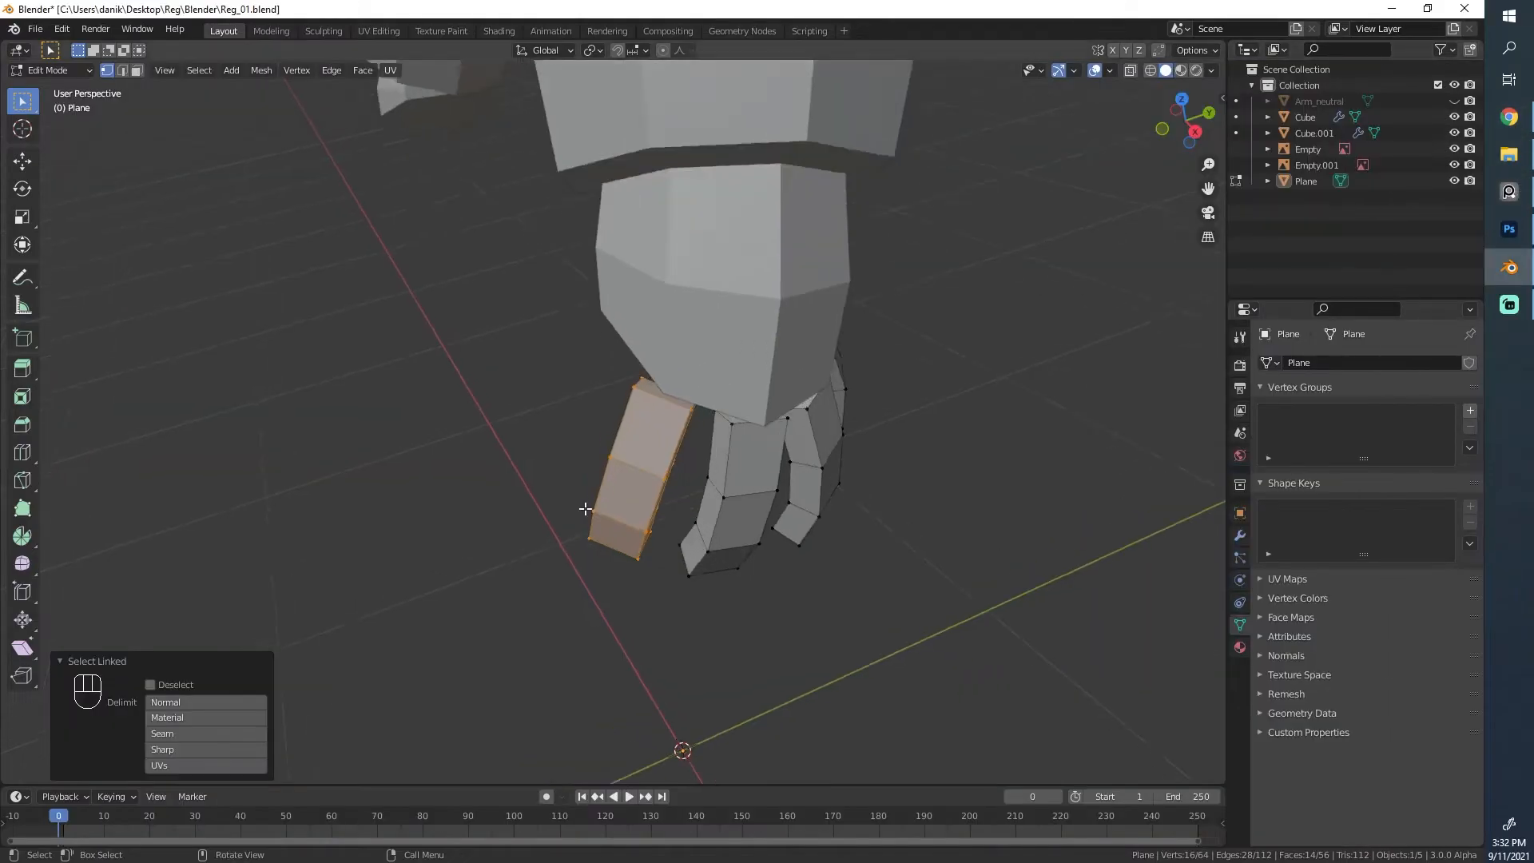
Step: Duplicate the front finger as a thumb, rotate the copy 31.7°, tilt it freely and move it beside the palm
{"action": "middle_click_drag", "start_coordinate": [586, 510], "coordinate": [901, 500]}
{"action": "key", "text": "shift+d"}
{"action": "left_click", "coordinate": [716, 406]}
{"action": "key", "text": "r"}
{"action": "key", "text": "r"}
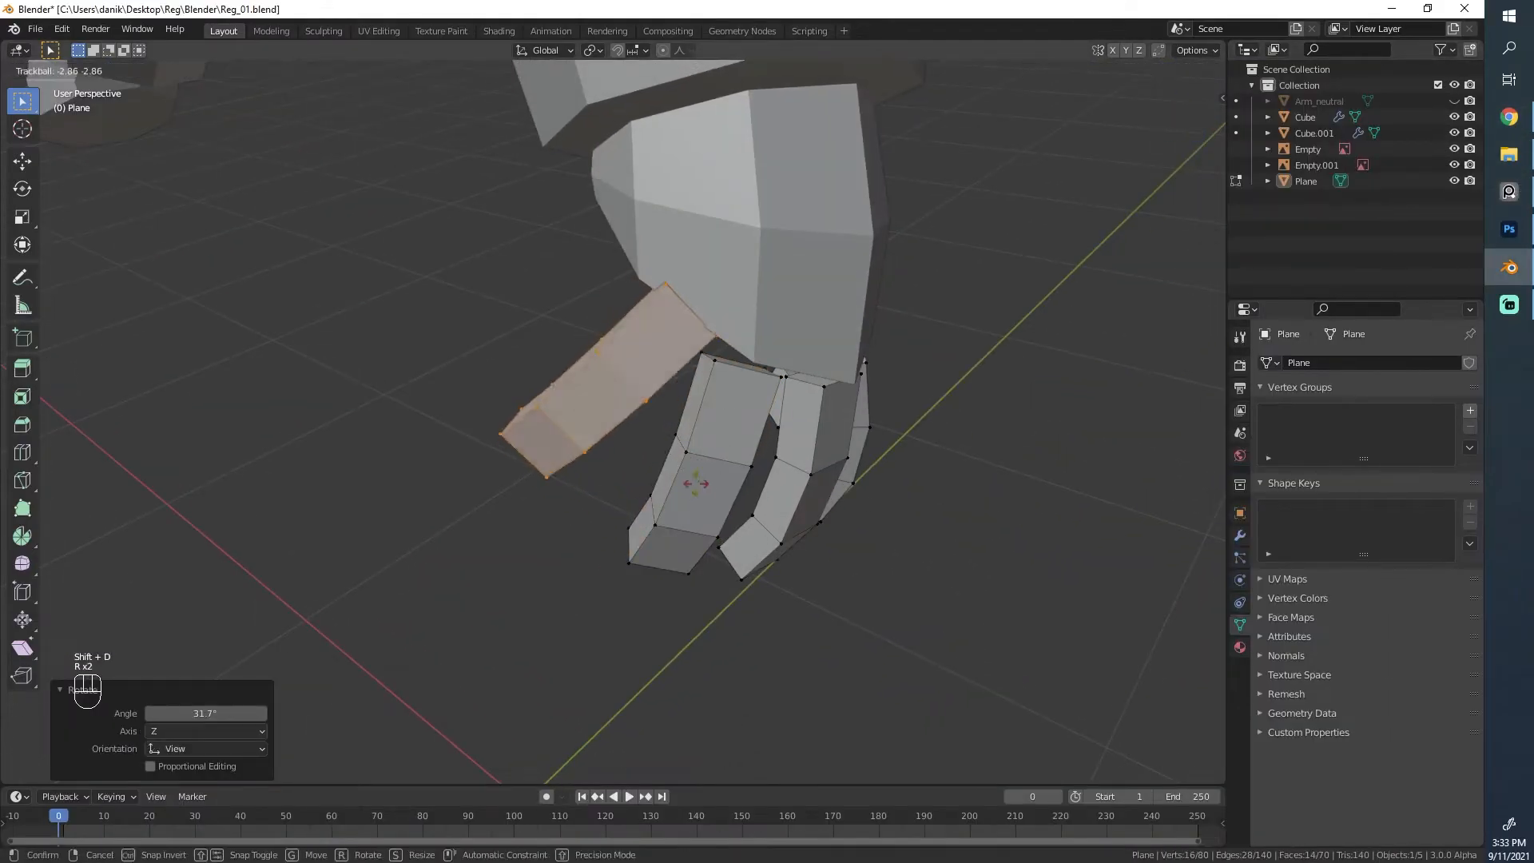
{"action": "left_click", "coordinate": [695, 476]}
{"action": "key", "text": "g"}
{"action": "left_click", "coordinate": [647, 475]}
Step: Rotate the thumb further from two closer viewing angles to point it away from the fingers
{"action": "middle_click_drag", "start_coordinate": [647, 476], "coordinate": [767, 520]}
{"action": "scroll", "coordinate": [572, 446], "scroll_direction": "up", "scroll_amount": 3}
{"action": "key", "text": "r"}
{"action": "left_click", "coordinate": [681, 546]}
{"action": "key", "text": "g"}
{"action": "right_click", "coordinate": [647, 527]}
{"action": "key", "text": "r"}
{"action": "left_click", "coordinate": [774, 411]}
Step: Move the thumb's base up to the side of the palm as seen from below
{"action": "middle_click_drag", "start_coordinate": [774, 411], "coordinate": [830, 569]}
{"action": "key", "text": "g"}
{"action": "left_click", "coordinate": [445, 479]}
{"action": "key", "text": "g"}
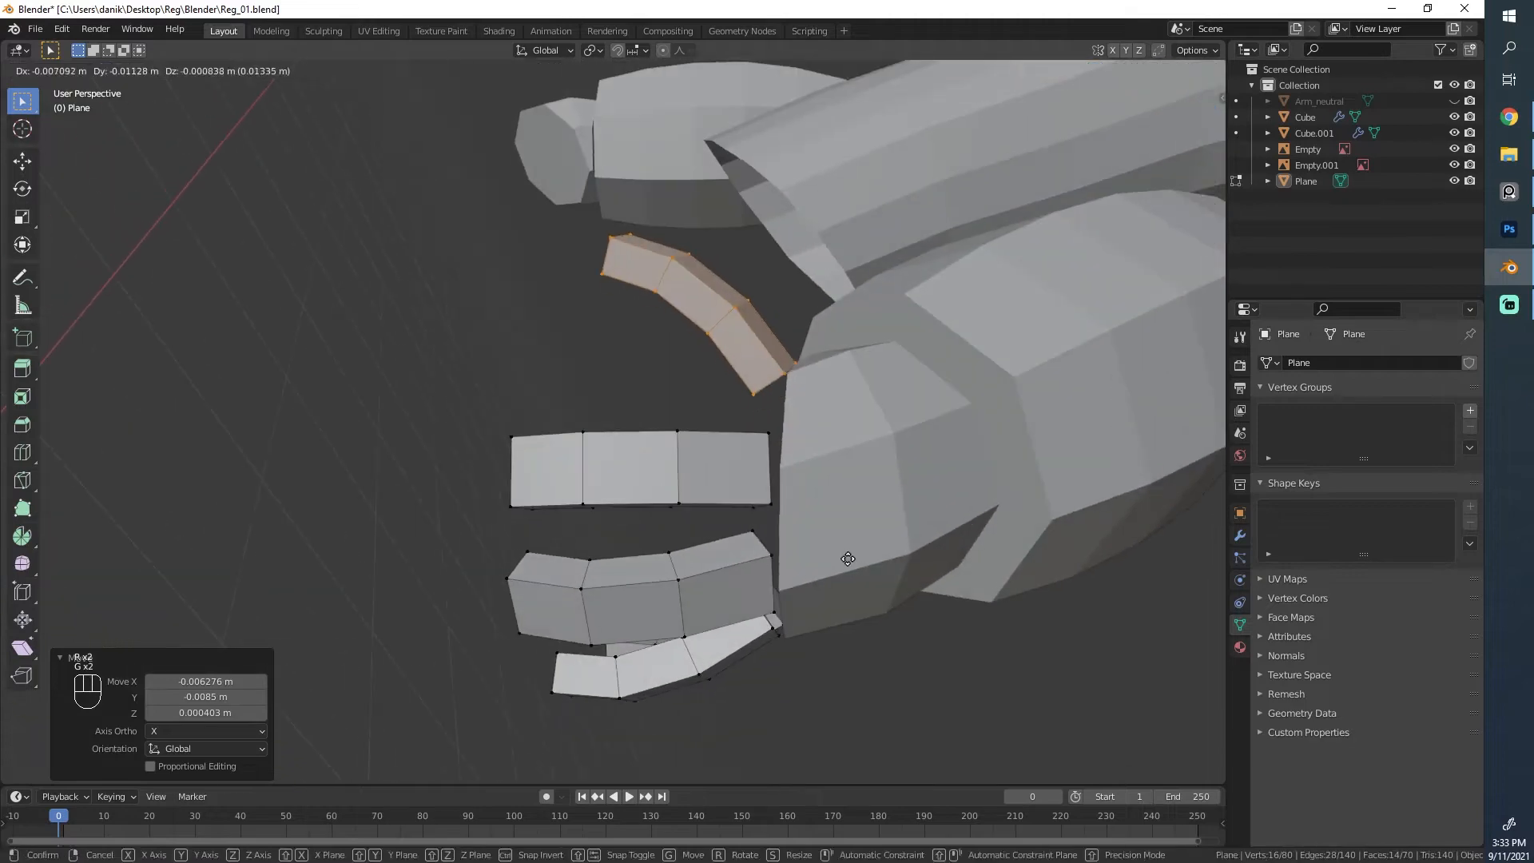
{"action": "left_click", "coordinate": [854, 551]}
Step: Align the thumb with the front-view sketch, rotate it -4.71° from above and shift it toward the hand
{"action": "middle_click_drag", "start_coordinate": [439, 524], "coordinate": [671, 402]}
{"action": "key", "text": "g"}
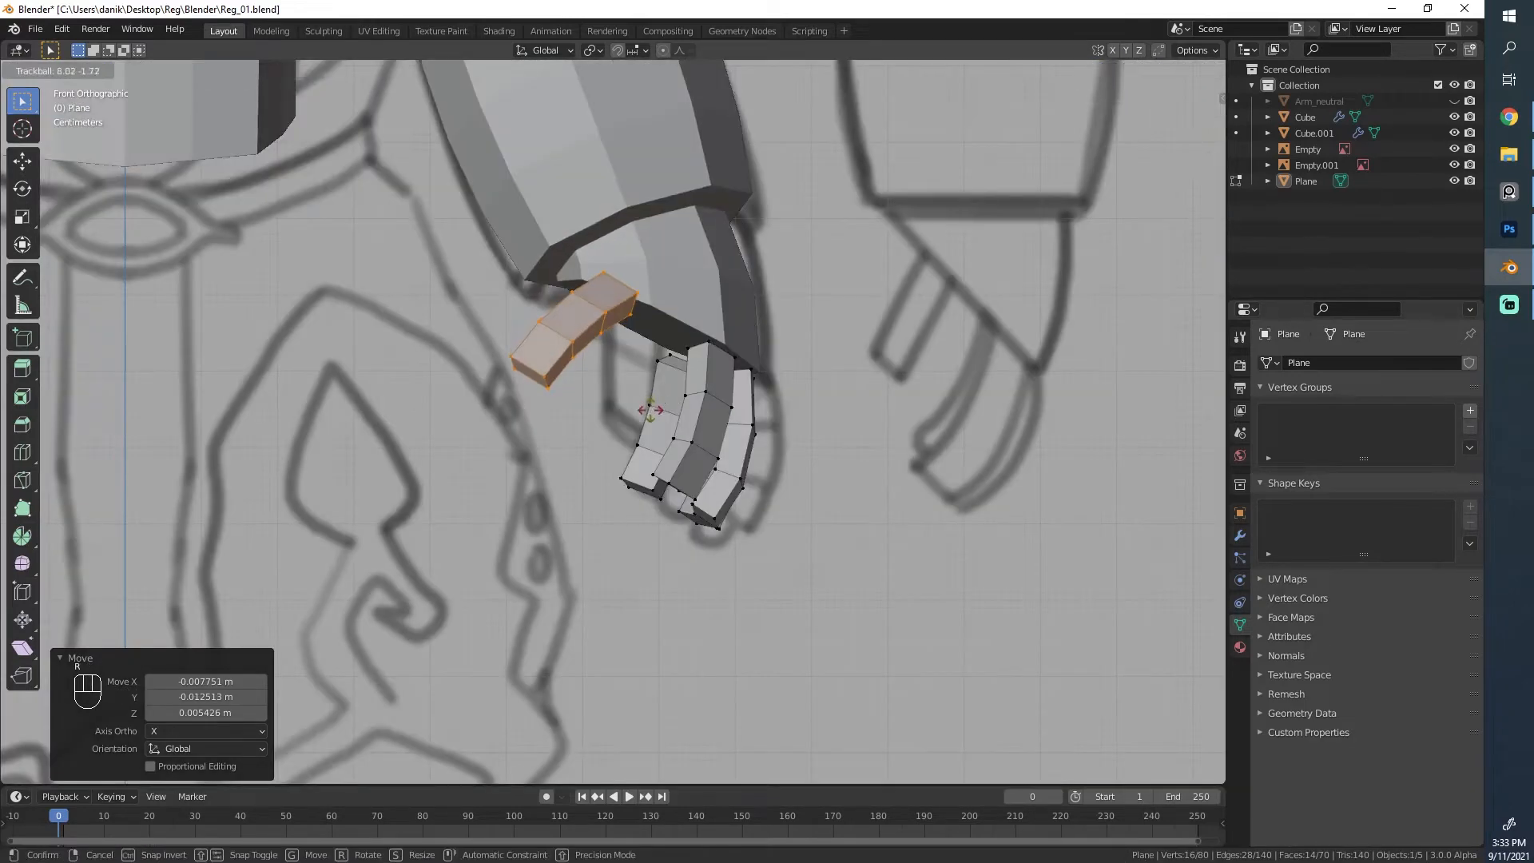
{"action": "left_click", "coordinate": [653, 431]}
{"action": "left_click", "coordinate": [676, 427]}
{"action": "scroll", "coordinate": [676, 427], "scroll_direction": "down", "scroll_amount": 3}
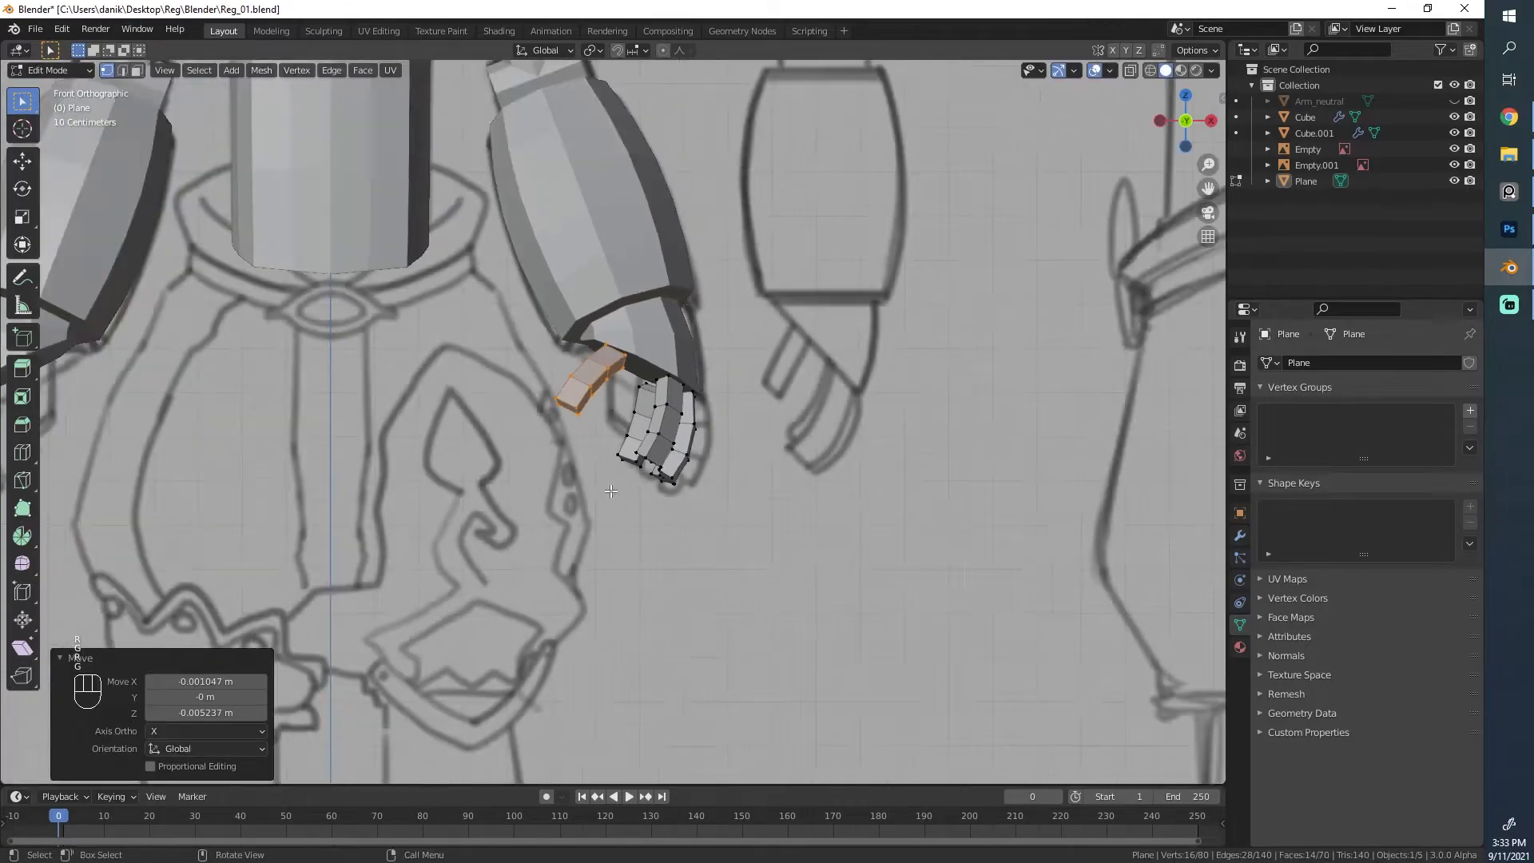
{"action": "middle_click_drag", "start_coordinate": [676, 427], "coordinate": [559, 639]}
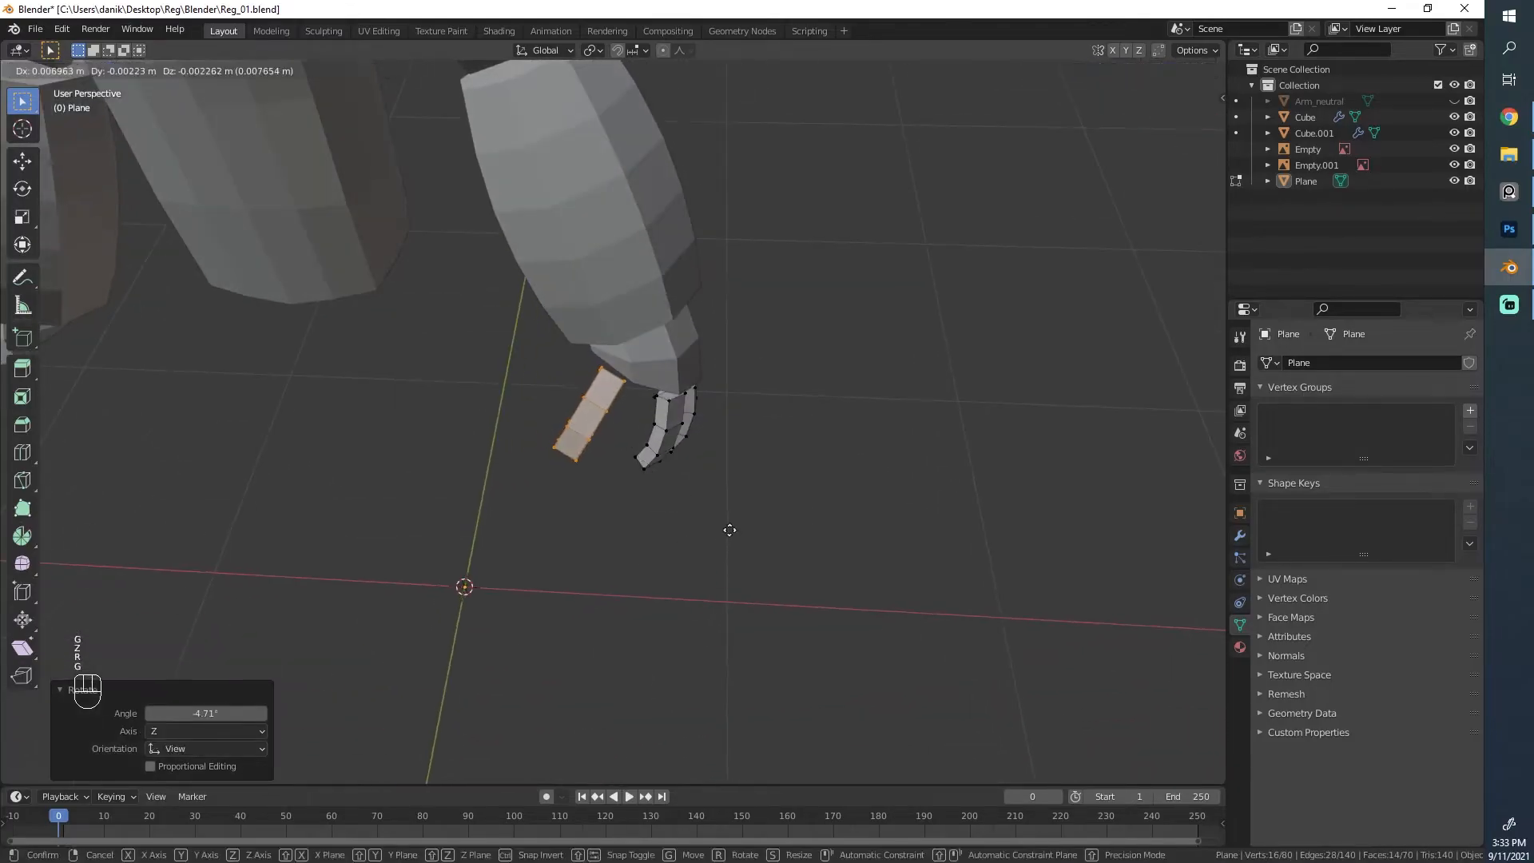
{"action": "key", "text": "r"}
{"action": "left_click", "coordinate": [730, 532]}
Step: Delete the four vertices at the thumb's tip to shorten it, and fill the open end with a face
{"action": "key", "text": "alt+z"}
{"action": "scroll", "coordinate": [543, 544], "scroll_direction": "up", "scroll_amount": 4}
{"action": "middle_click_drag", "start_coordinate": [366, 552], "coordinate": [498, 492]}
{"action": "left_click", "coordinate": [498, 492]}
{"action": "key", "text": "x"}
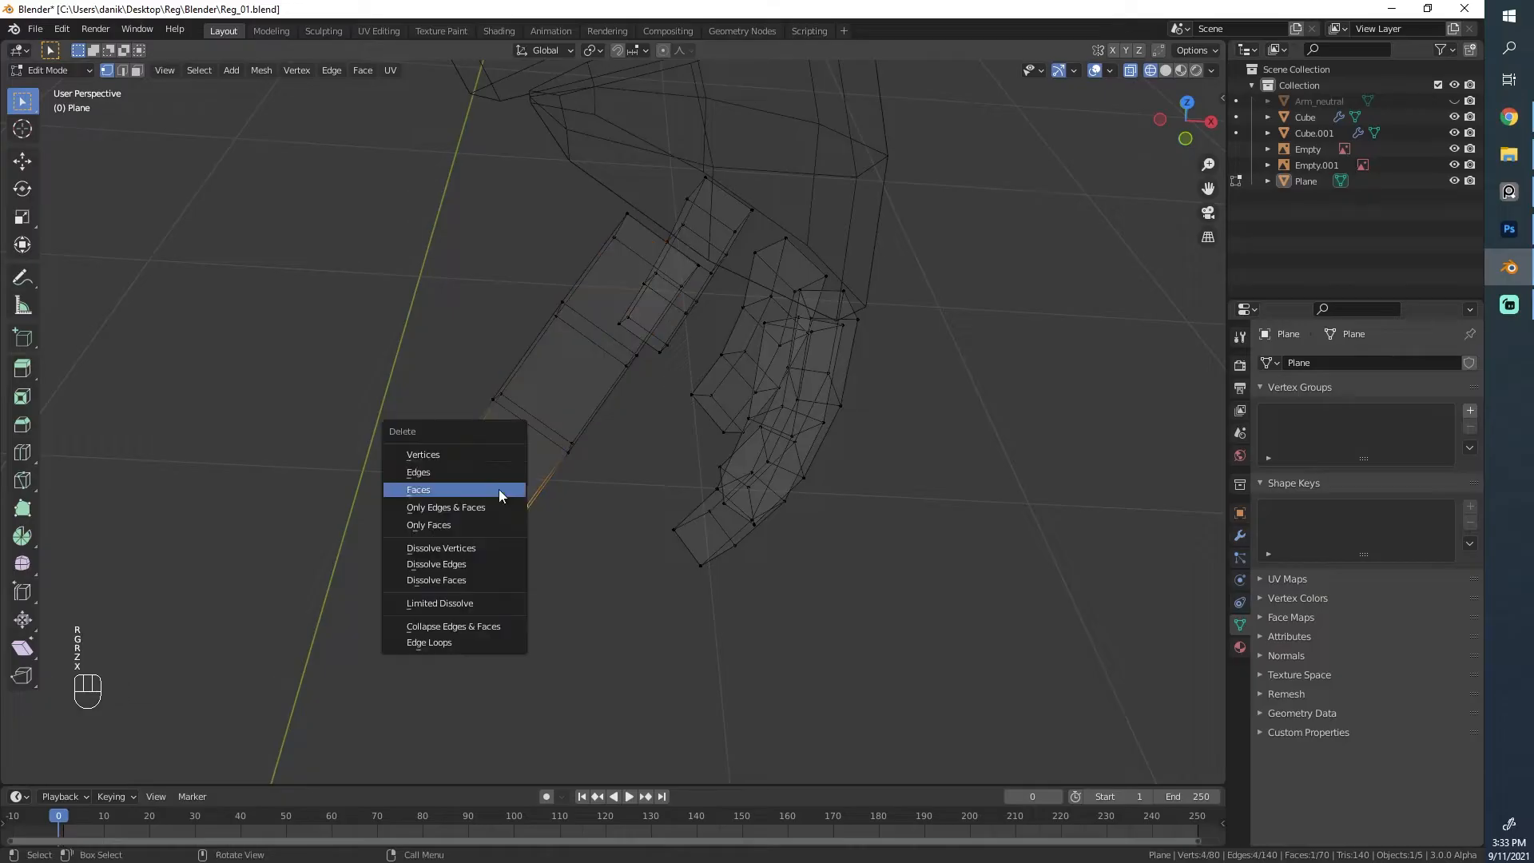
{"action": "left_click", "coordinate": [496, 456]}
{"action": "key", "text": "alt+z"}
{"action": "scroll", "coordinate": [700, 298], "scroll_direction": "up", "scroll_amount": 3}
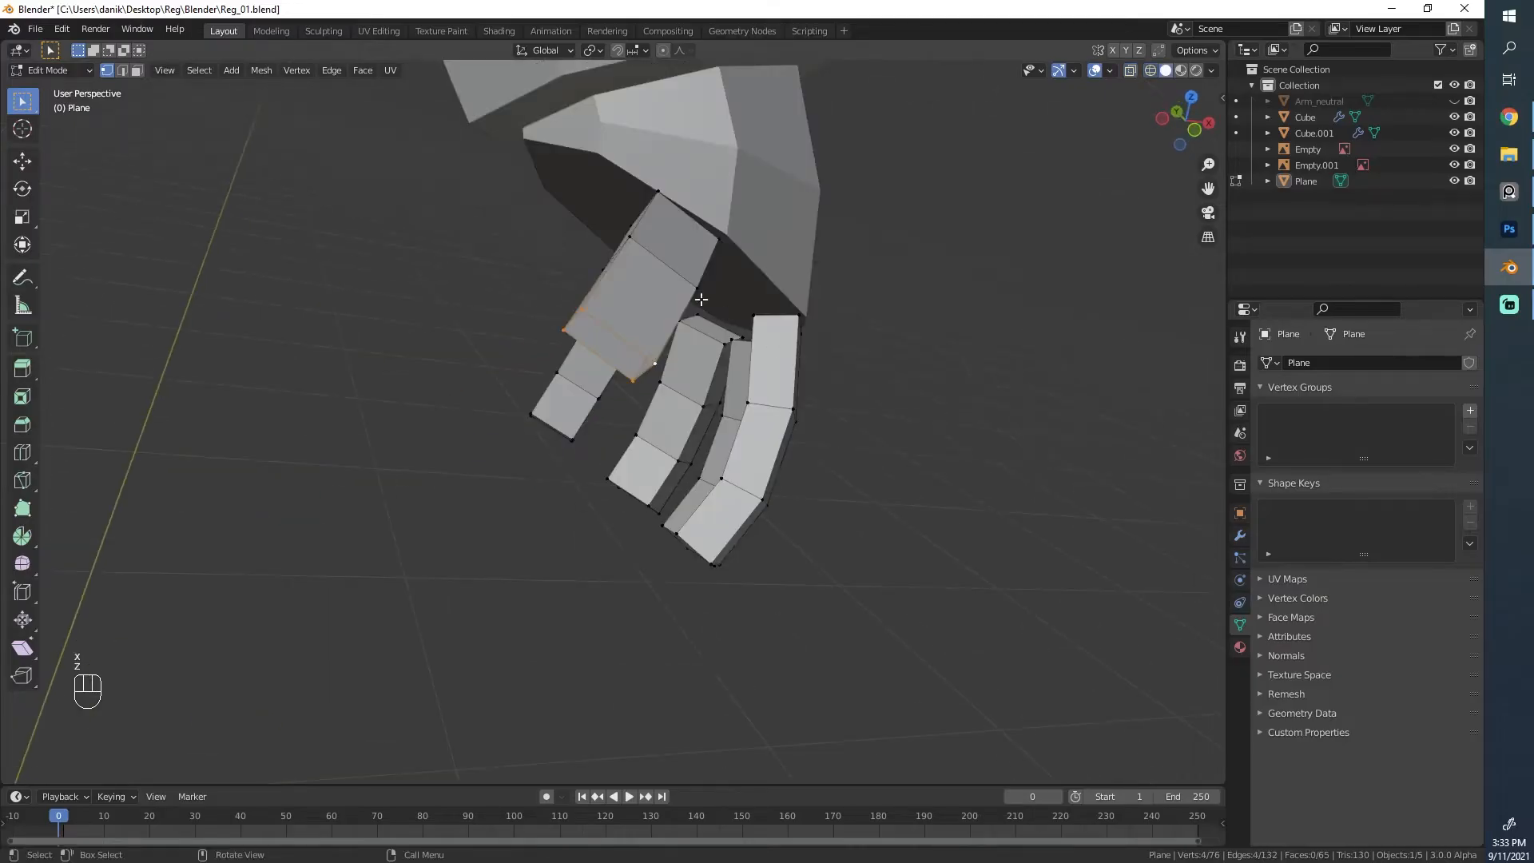
{"action": "middle_click_drag", "start_coordinate": [701, 299], "coordinate": [520, 292]}
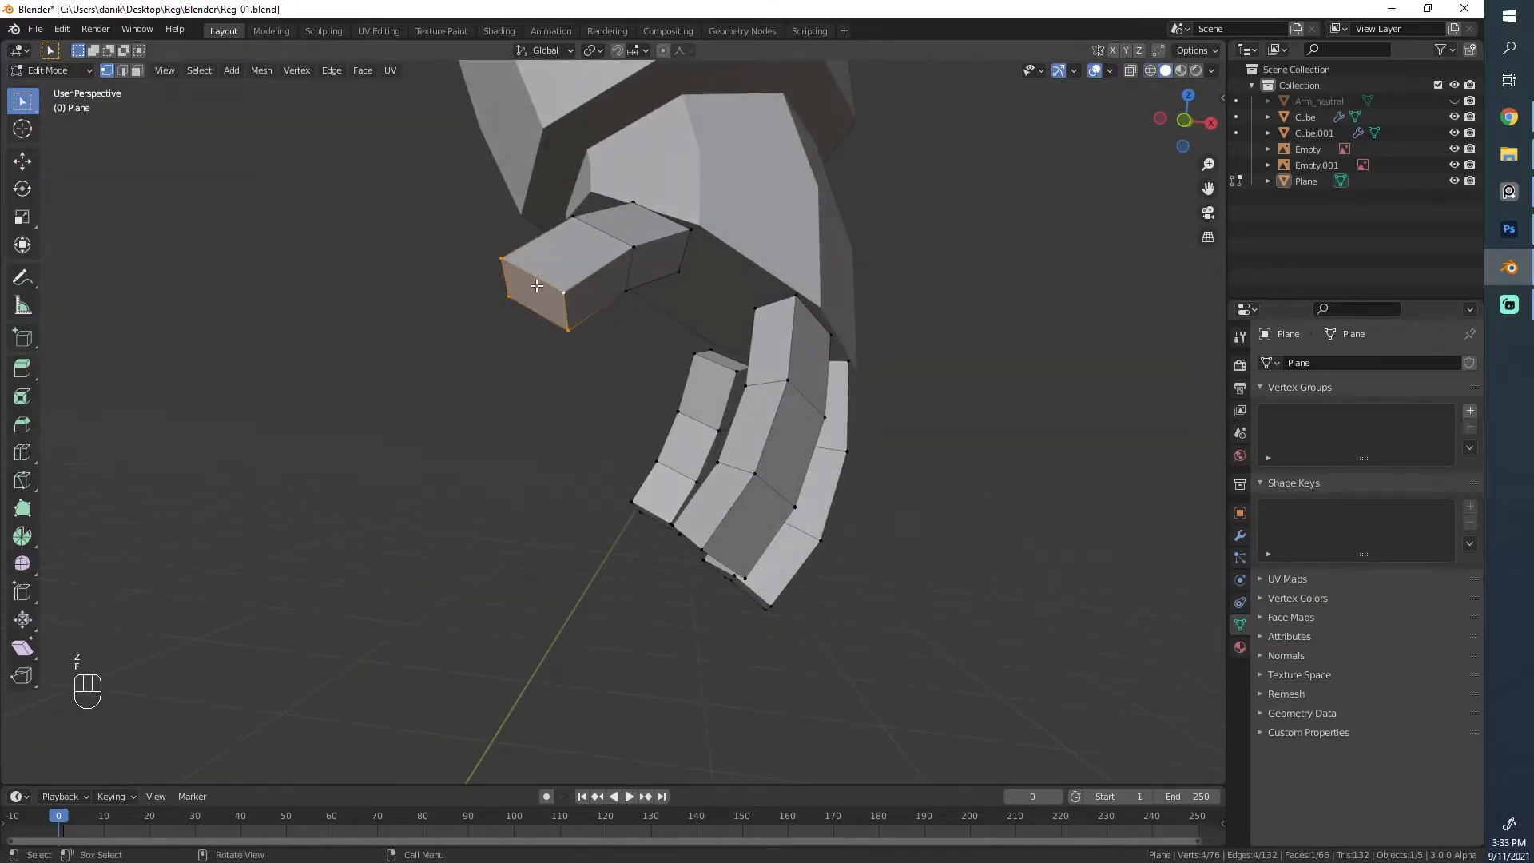
{"action": "key", "text": "Tab"}
{"action": "key", "text": "Tab"}
Step: Select the whole thumb, rotate and reposition it on the hand, and leave Edit Mode with nothing selected
{"action": "scroll", "coordinate": [535, 286], "scroll_direction": "down", "scroll_amount": 3}
{"action": "middle_click_drag", "start_coordinate": [575, 383], "coordinate": [736, 445]}
{"action": "key", "text": "l"}
{"action": "key", "text": "r"}
{"action": "key", "text": "g"}
{"action": "key", "text": "r"}
{"action": "left_click", "coordinate": [790, 322]}
{"action": "key", "text": "Tab"}
{"action": "scroll", "coordinate": [650, 478], "scroll_direction": "down", "scroll_amount": 4}
{"action": "key", "text": "alt+a"}
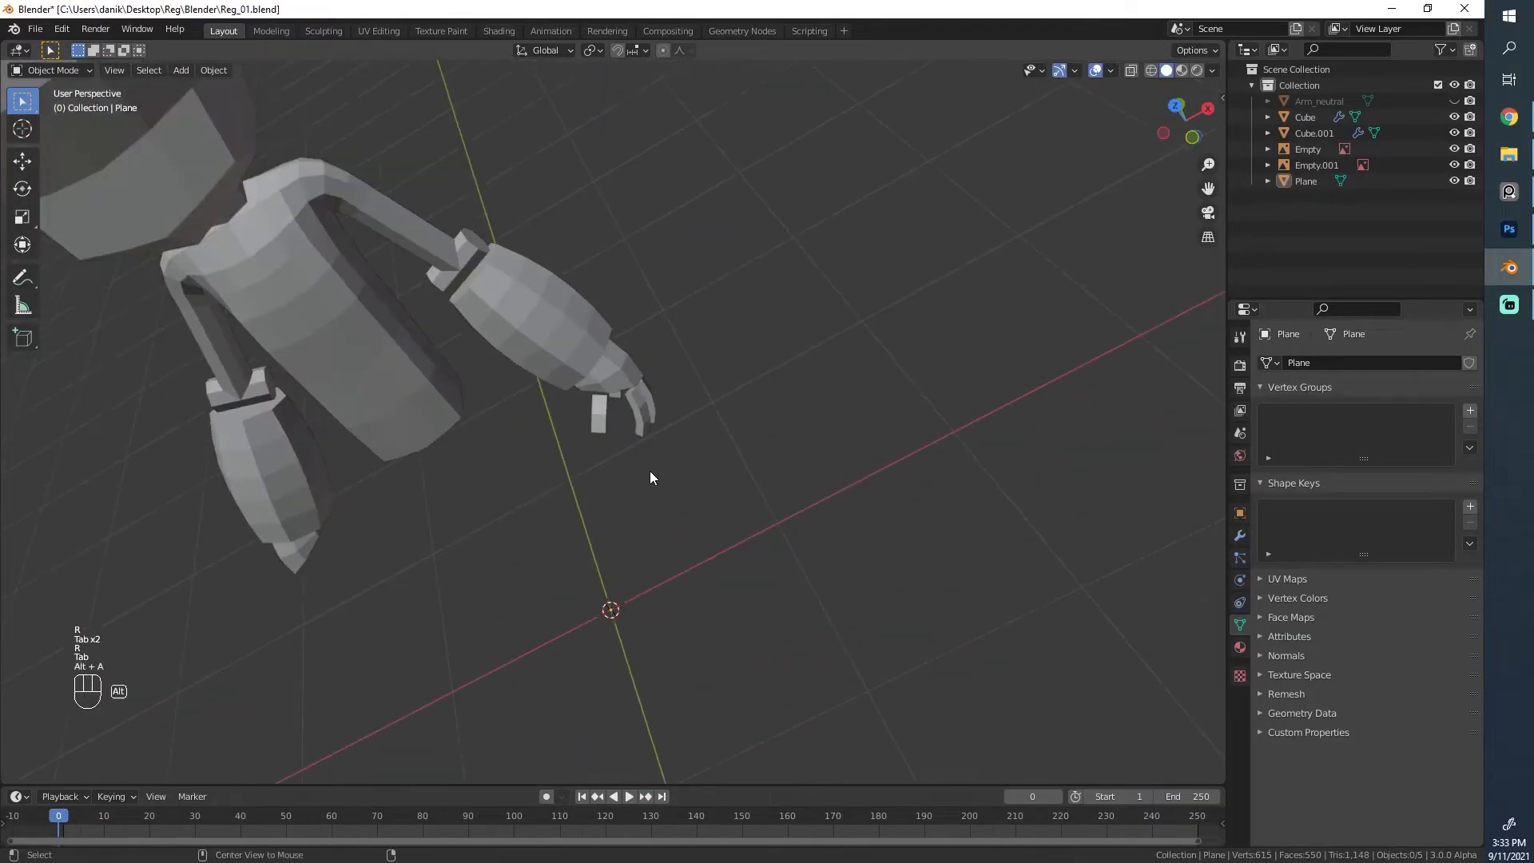
Step: Select the fingers object together with the Cube.001 body and join them into one object
{"action": "middle_click_drag", "start_coordinate": [649, 478], "coordinate": [672, 370], "text": "alt"}
{"action": "scroll", "coordinate": [663, 399], "scroll_direction": "up", "scroll_amount": 3}
{"action": "left_click", "coordinate": [657, 429]}
{"action": "mouse_move", "coordinate": [657, 429]}
{"action": "middle_mouse_down"}
{"action": "mouse_move", "coordinate": [902, 449]}
{"action": "mouse_move", "coordinate": [730, 531]}
{"action": "mouse_move", "coordinate": [501, 463]}
{"action": "mouse_move", "coordinate": [663, 454]}
{"action": "mouse_move", "coordinate": [660, 409]}
{"action": "middle_mouse_up"}
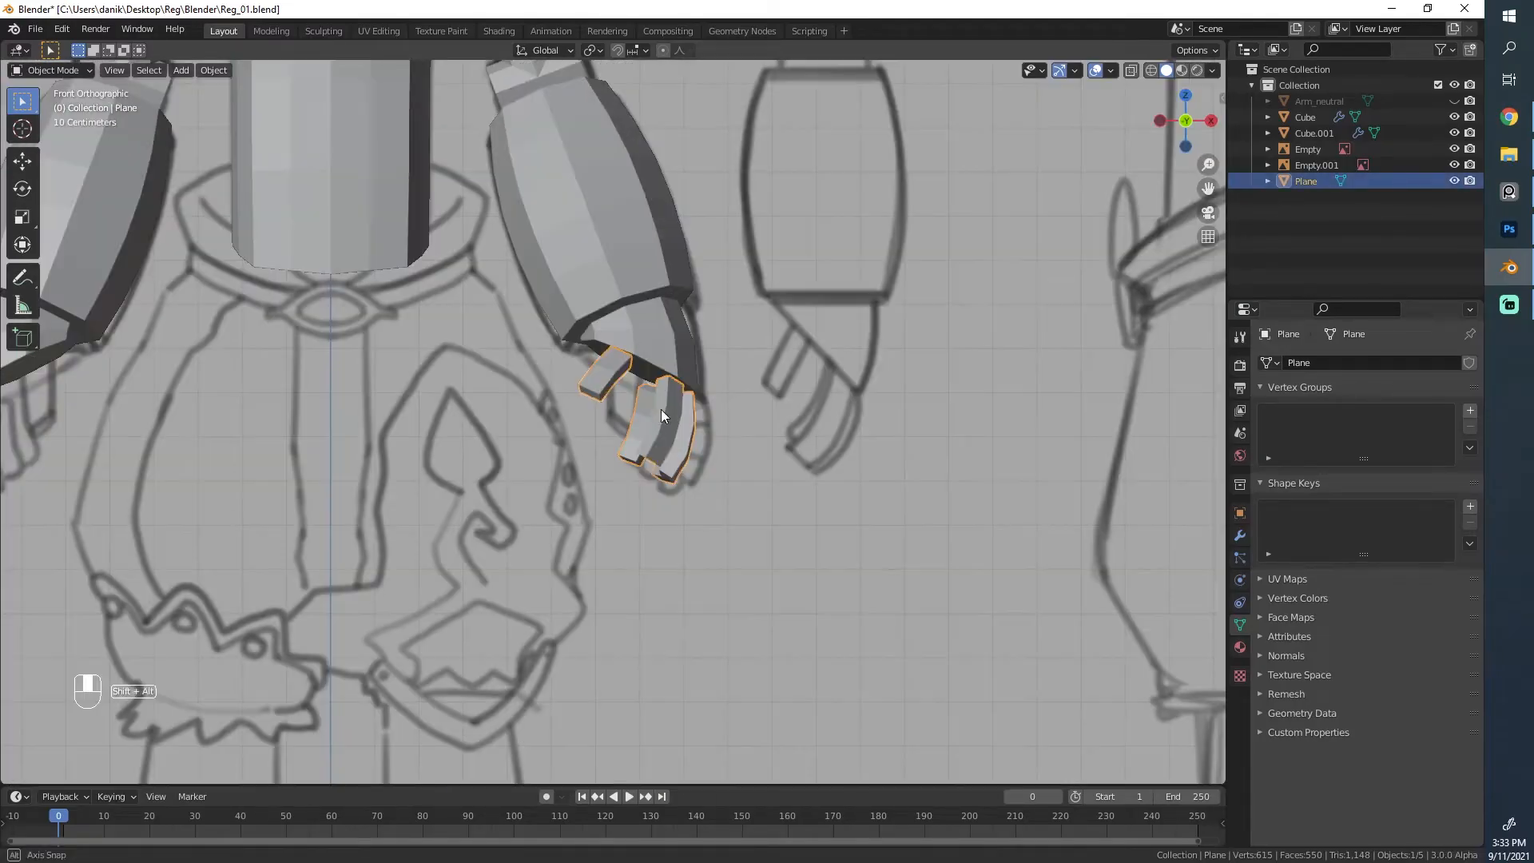
{"action": "left_click", "coordinate": [662, 347], "text": "shift"}
{"action": "scroll", "coordinate": [603, 289], "scroll_direction": "up", "scroll_amount": 3, "text": "shift"}
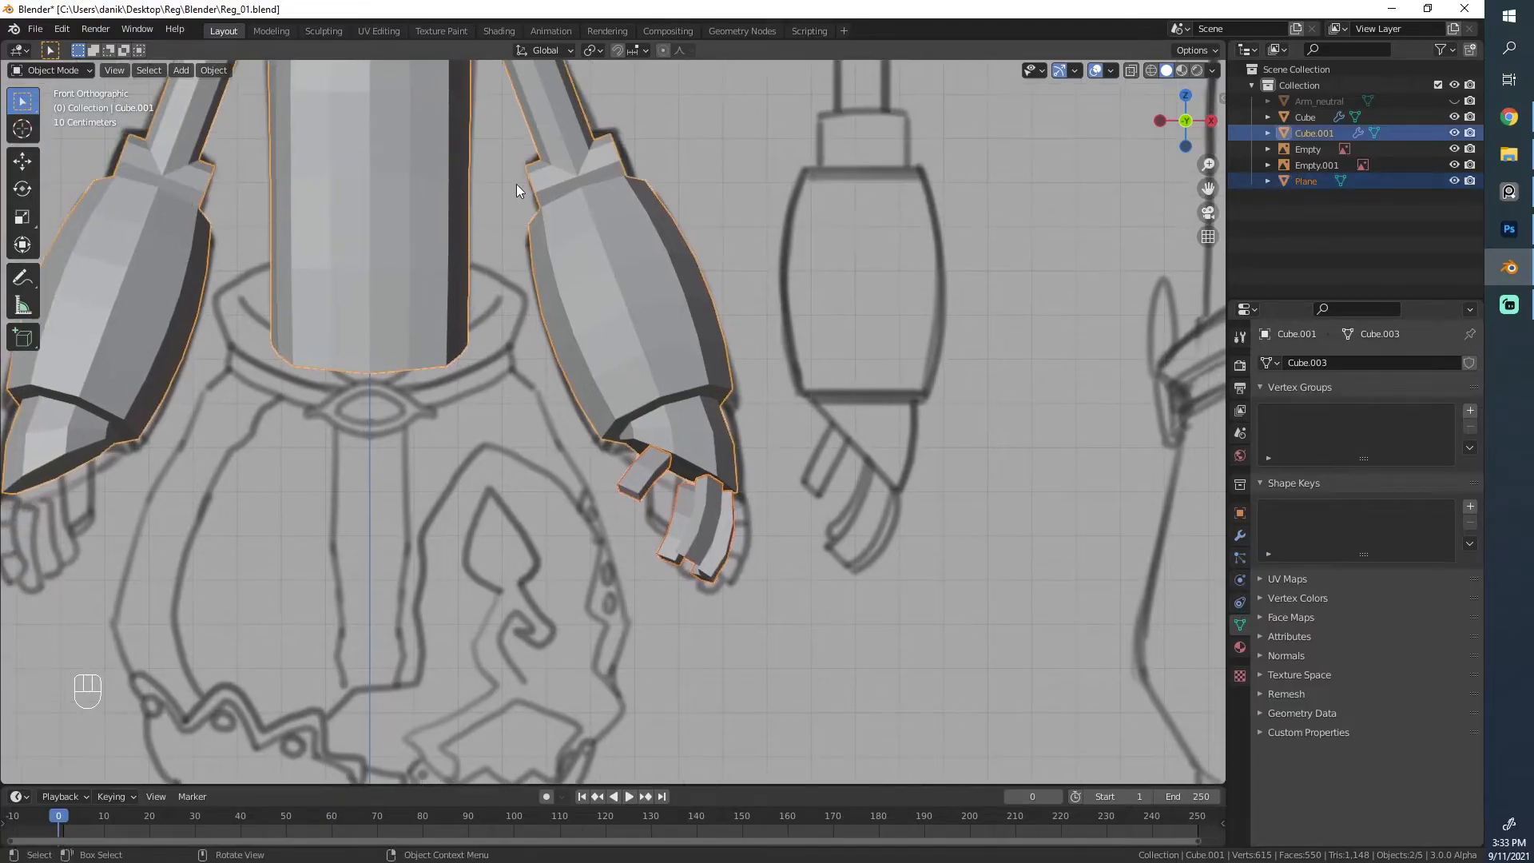
{"action": "key", "text": "ctrl+j"}
Step: Examine the joined body and hands, and study the legs and shoes in the front and side reference sketches
{"action": "scroll", "coordinate": [544, 240], "scroll_direction": "down", "scroll_amount": 5}
{"action": "key", "text": "z"}
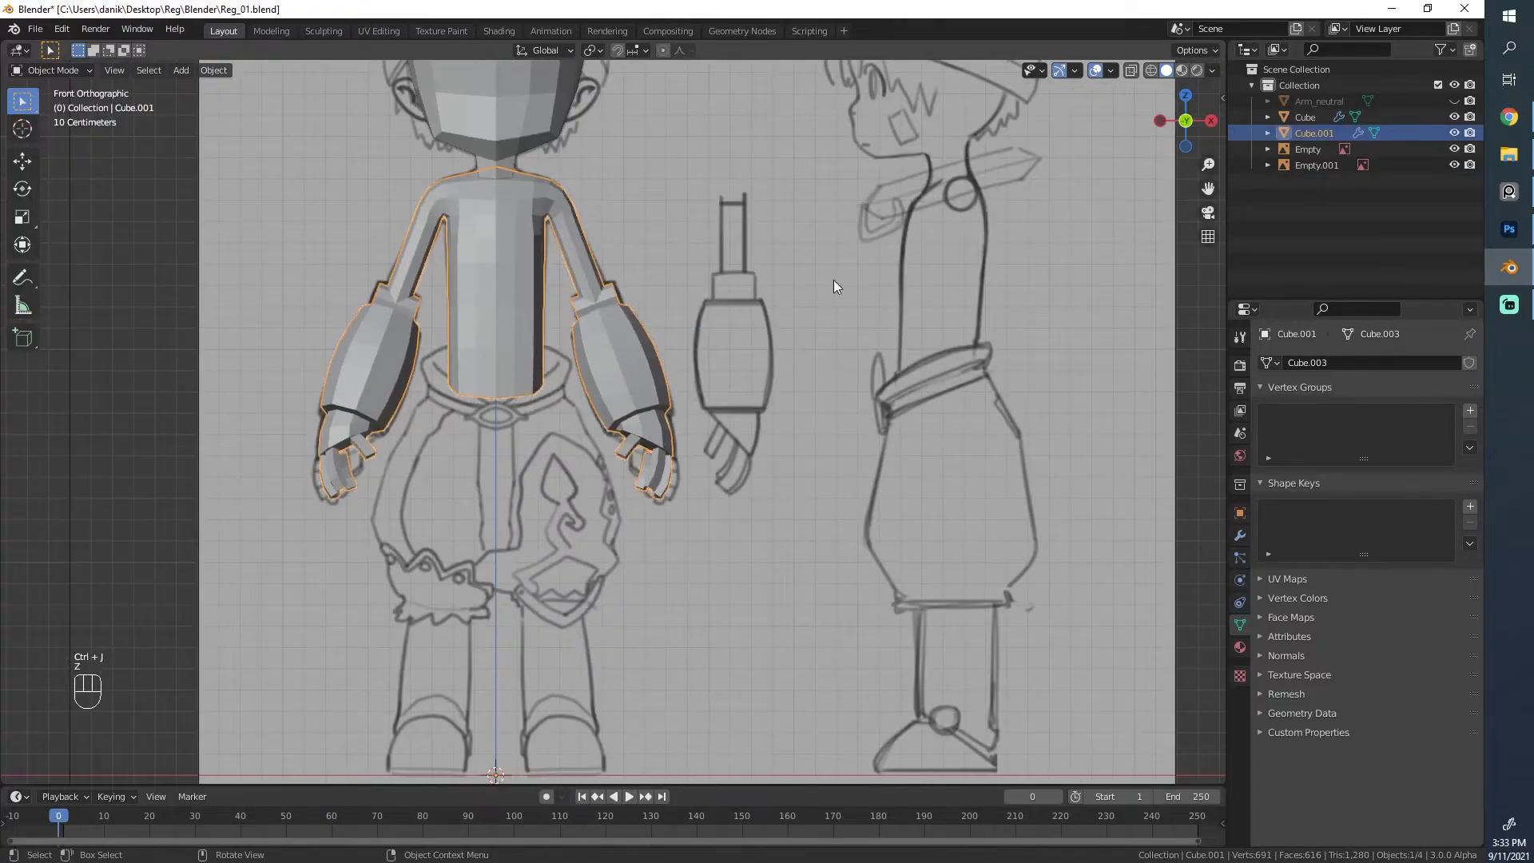
{"action": "mouse_move", "coordinate": [832, 280]}
{"action": "middle_mouse_down"}
{"action": "mouse_move", "coordinate": [579, 389]}
{"action": "mouse_move", "coordinate": [865, 460]}
{"action": "mouse_move", "coordinate": [1055, 400]}
{"action": "mouse_move", "coordinate": [598, 403]}
{"action": "middle_mouse_up"}
{"action": "key", "text": "alt+a"}
{"action": "scroll", "coordinate": [598, 403], "scroll_direction": "up", "scroll_amount": 5}
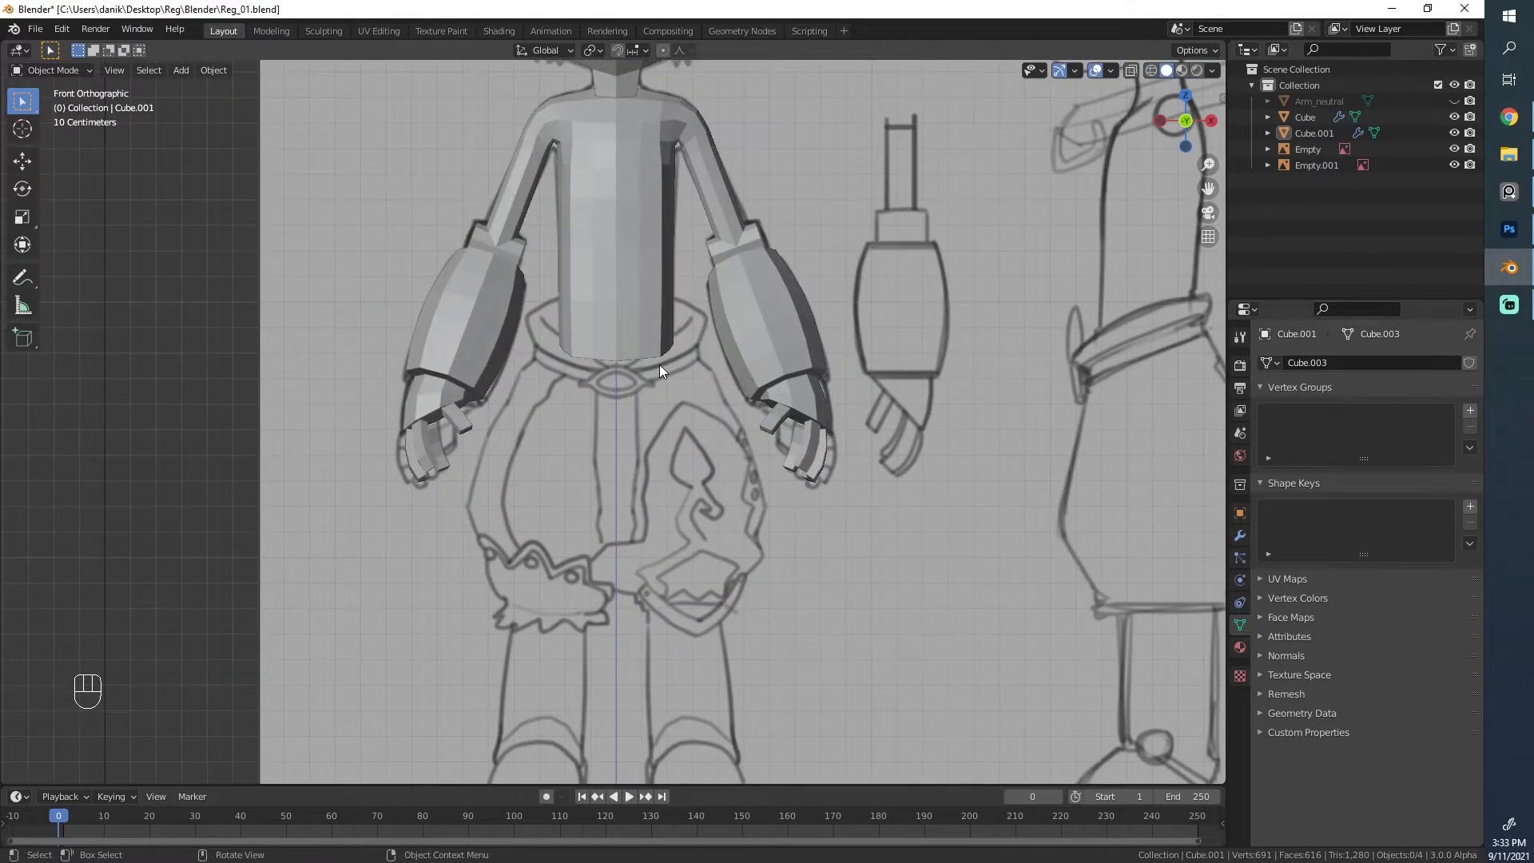
{"action": "scroll", "coordinate": [713, 691], "scroll_direction": "down", "scroll_amount": 1}
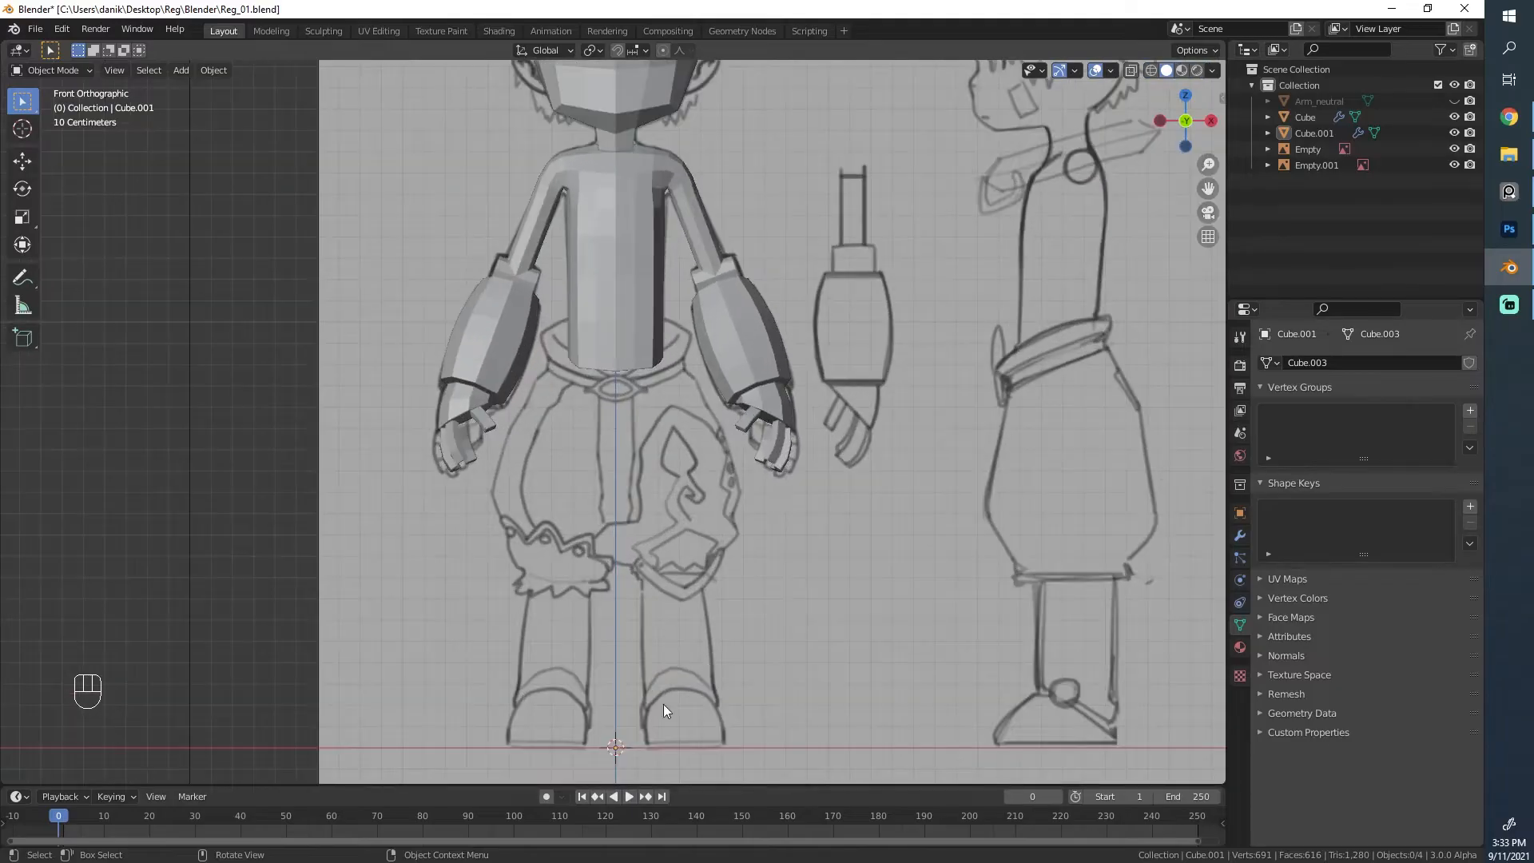
{"action": "scroll", "coordinate": [667, 687], "scroll_direction": "down", "scroll_amount": 1}
{"action": "scroll", "coordinate": [772, 575], "scroll_direction": "up", "scroll_amount": 3}
{"action": "mouse_move", "coordinate": [869, 597]}
{"action": "middle_mouse_down"}
{"action": "mouse_move", "coordinate": [880, 439]}
{"action": "mouse_move", "coordinate": [575, 462]}
{"action": "mouse_move", "coordinate": [684, 338]}
{"action": "middle_mouse_up"}
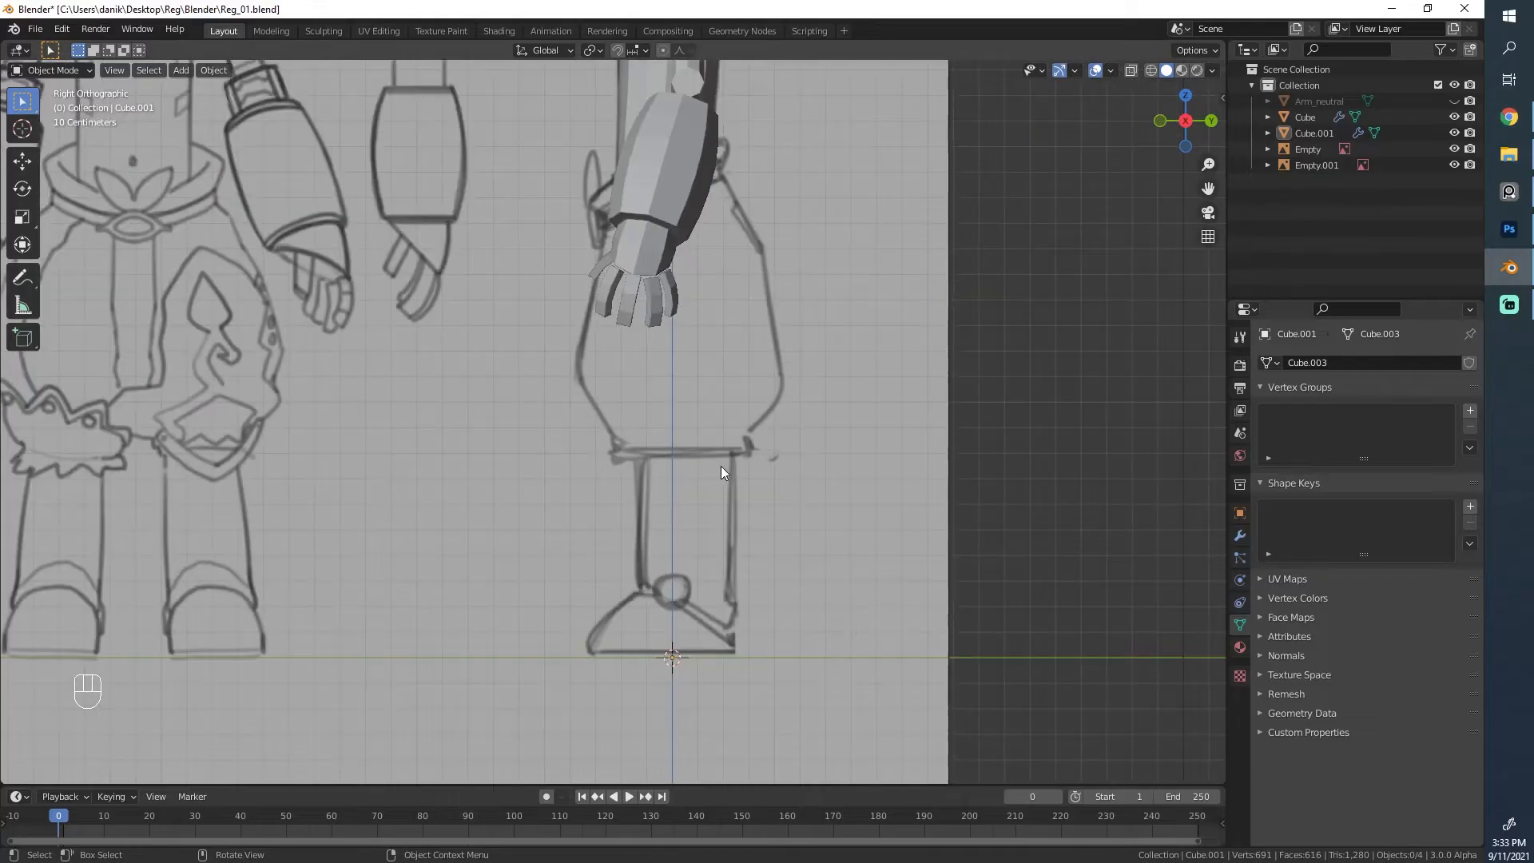
{"action": "scroll", "coordinate": [624, 357], "scroll_direction": "down", "scroll_amount": 1}
{"action": "scroll", "coordinate": [623, 363], "scroll_direction": "up", "scroll_amount": 3}
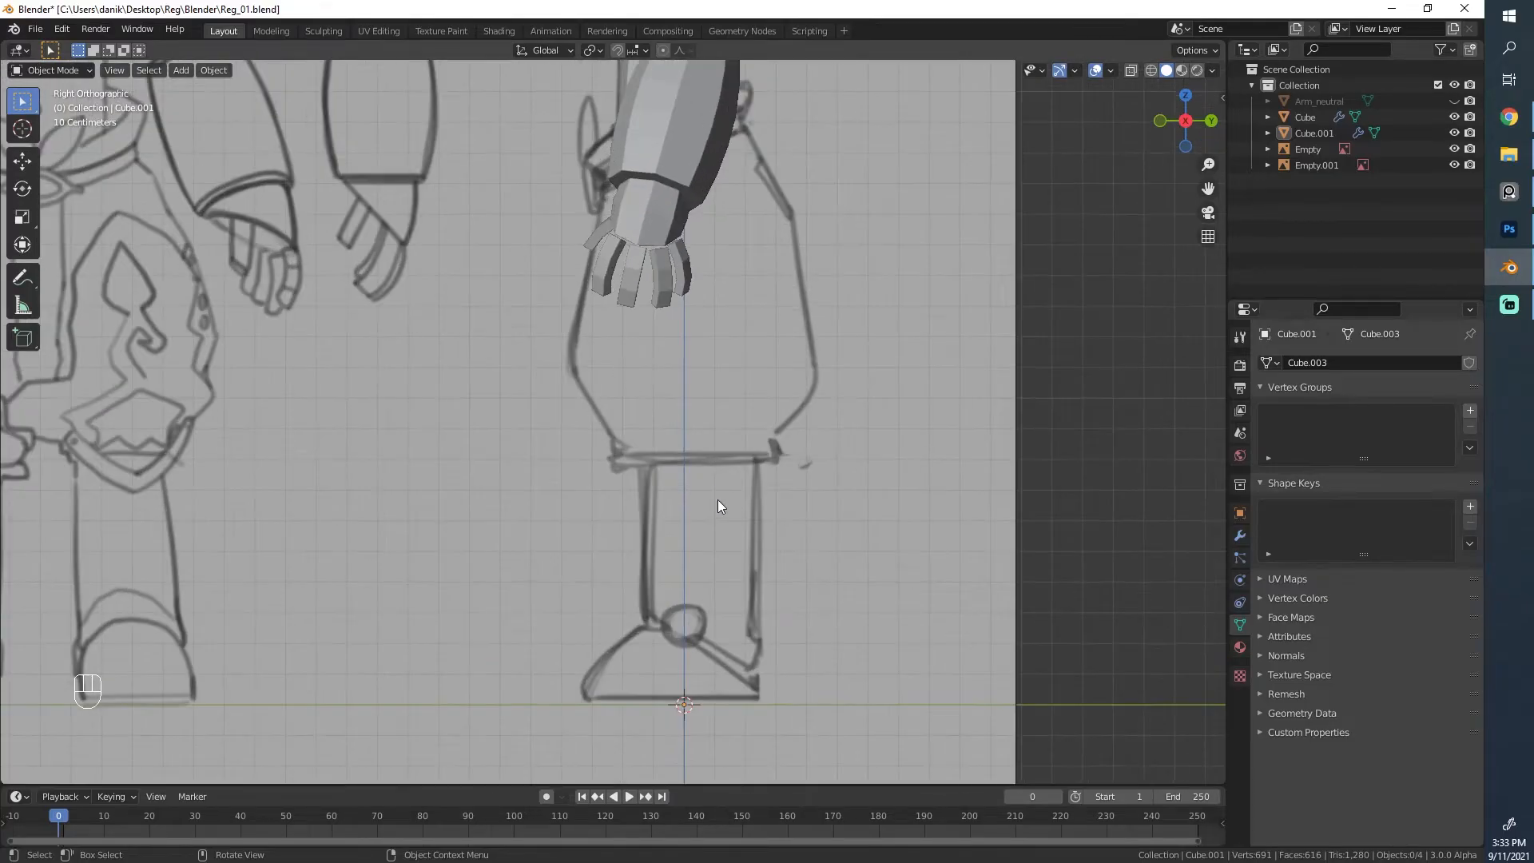
{"action": "scroll", "coordinate": [675, 595], "scroll_direction": "down", "scroll_amount": 2}
Step: Add a 2 m mesh plane at the world origin and show it in the front view
{"action": "key", "text": "shift+a"}
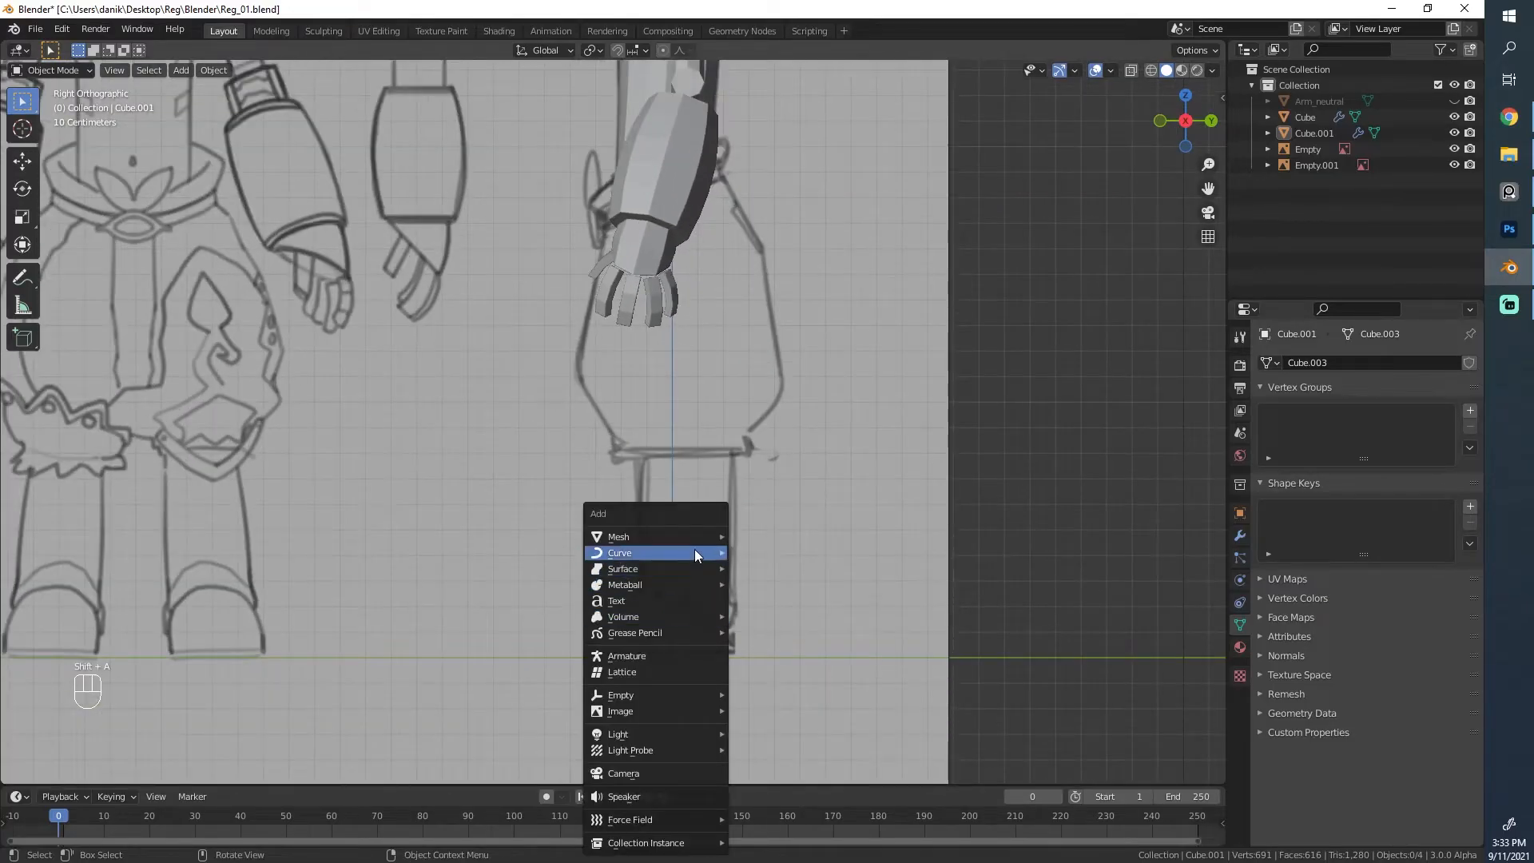
{"action": "mouse_move", "coordinate": [698, 538]}
{"action": "left_click", "coordinate": [769, 542]}
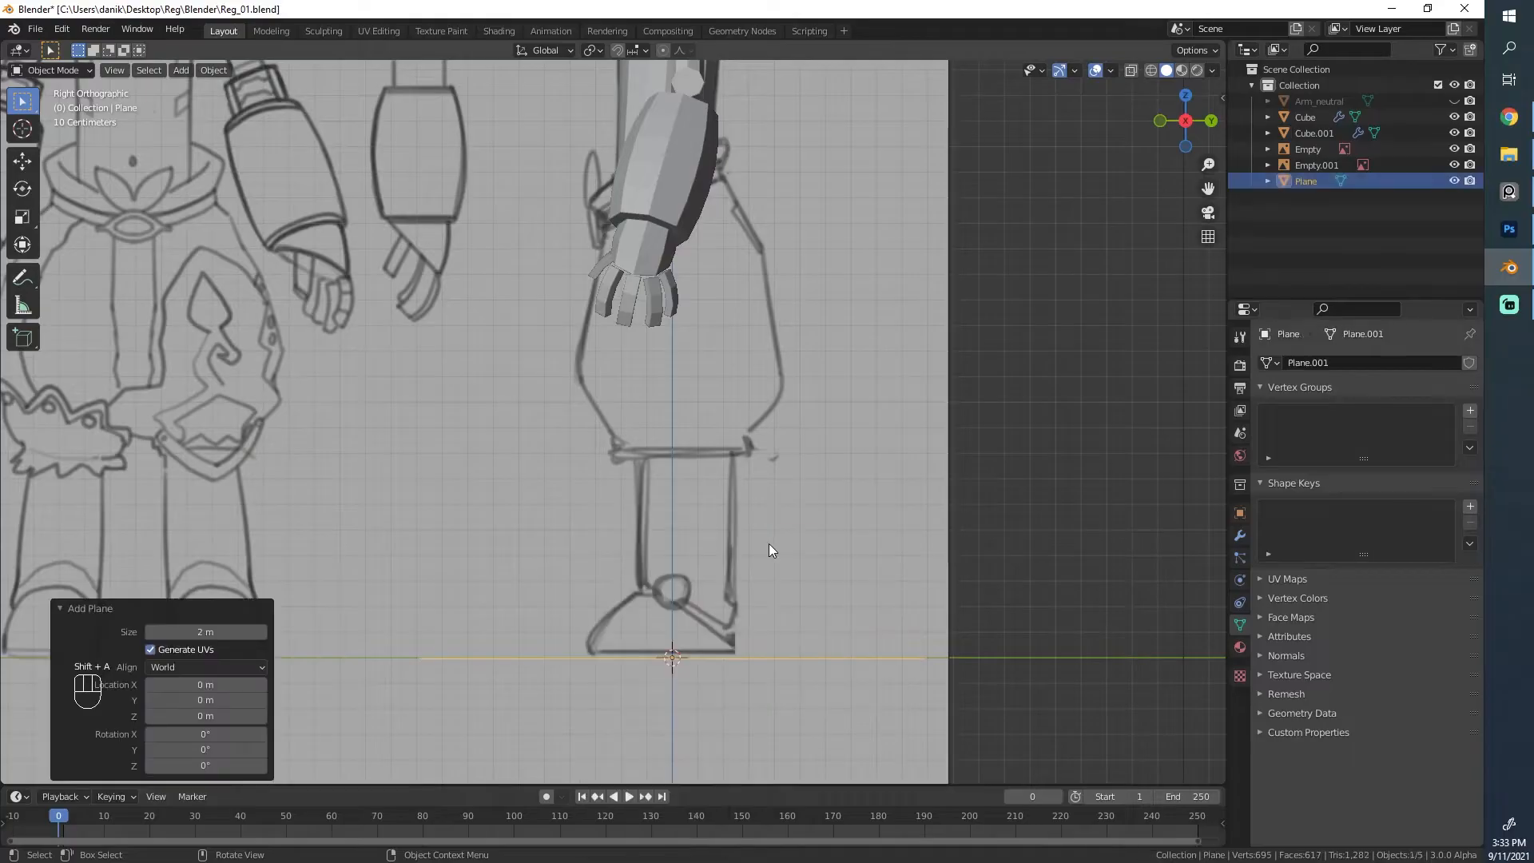
{"action": "scroll", "coordinate": [516, 509], "scroll_direction": "down", "scroll_amount": 3}
{"action": "middle_click_drag", "start_coordinate": [516, 510], "coordinate": [602, 503]}
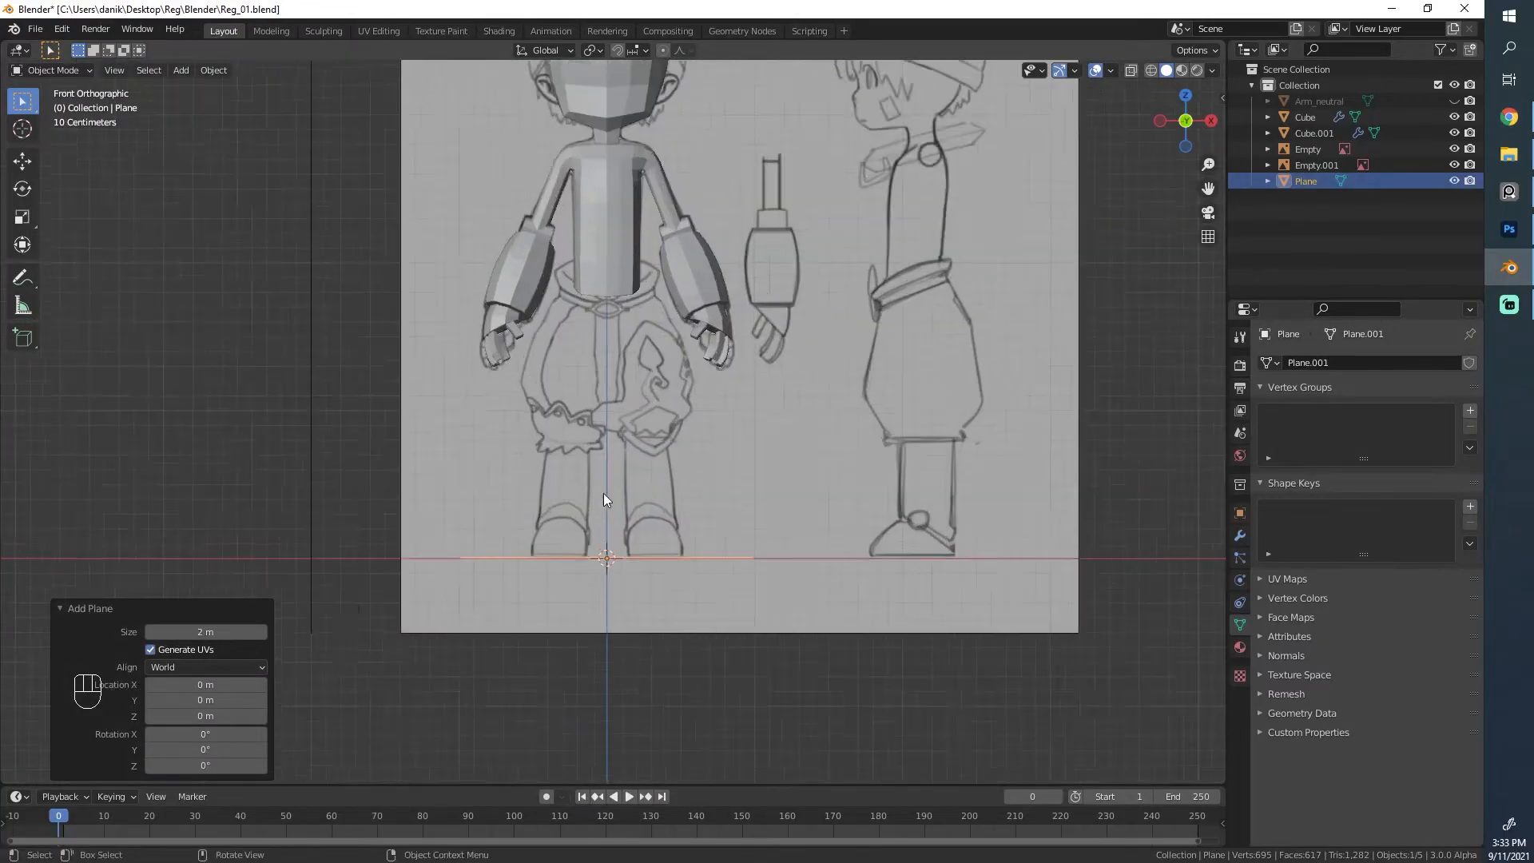
Step: Switch to the reference image board, examine the boots and ankle joints in the figure photos, and return to Blender
{"action": "scroll", "coordinate": [640, 480], "scroll_direction": "up", "scroll_amount": 4}
{"action": "middle_click_drag", "start_coordinate": [850, 503], "coordinate": [635, 578]}
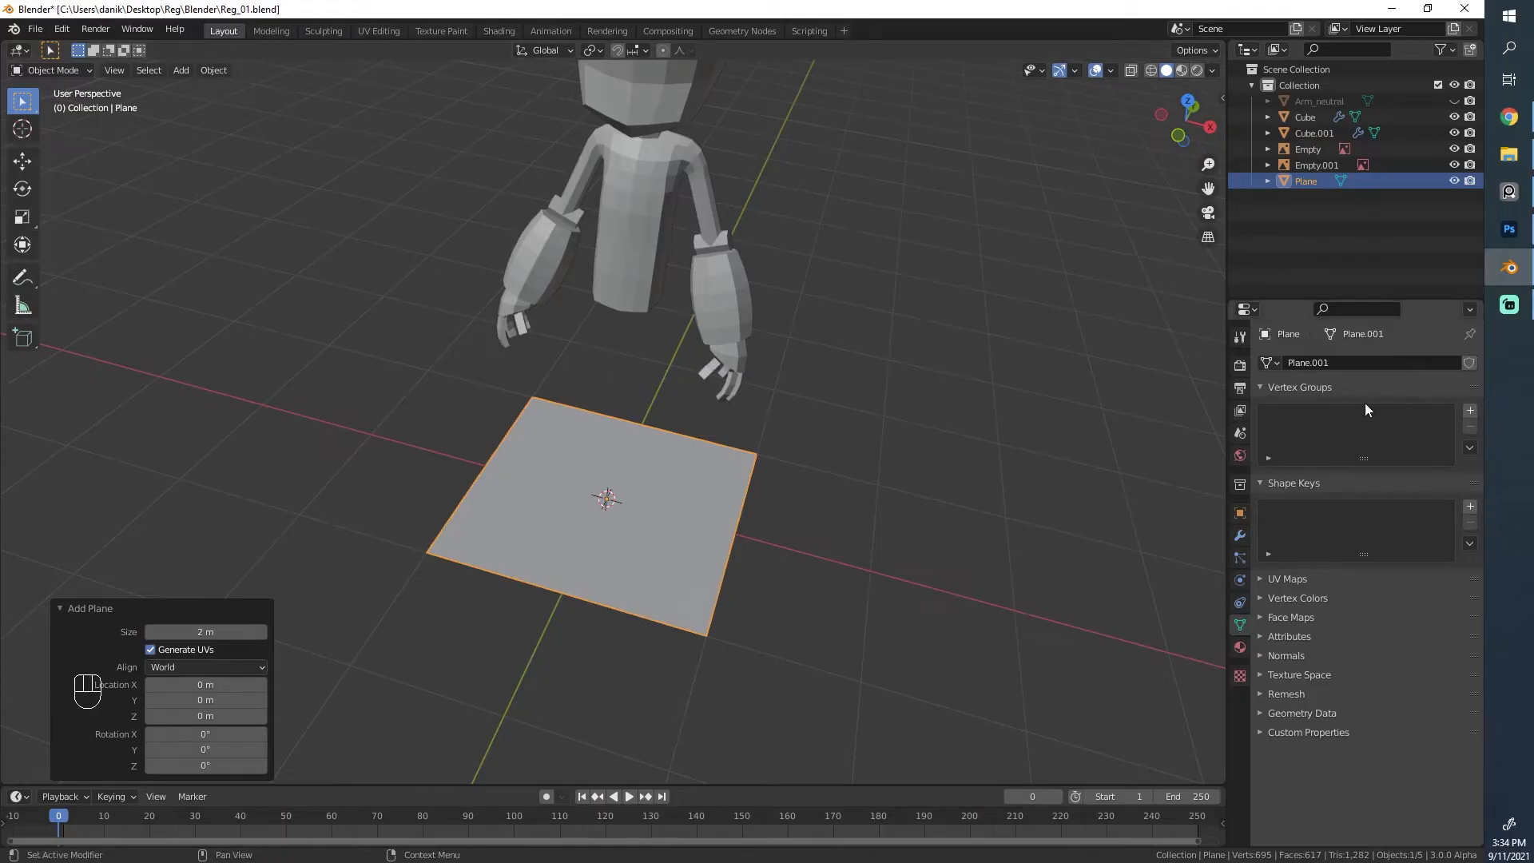
{"action": "left_click", "coordinate": [1518, 208]}
{"action": "scroll", "coordinate": [826, 424], "scroll_direction": "down", "scroll_amount": 3}
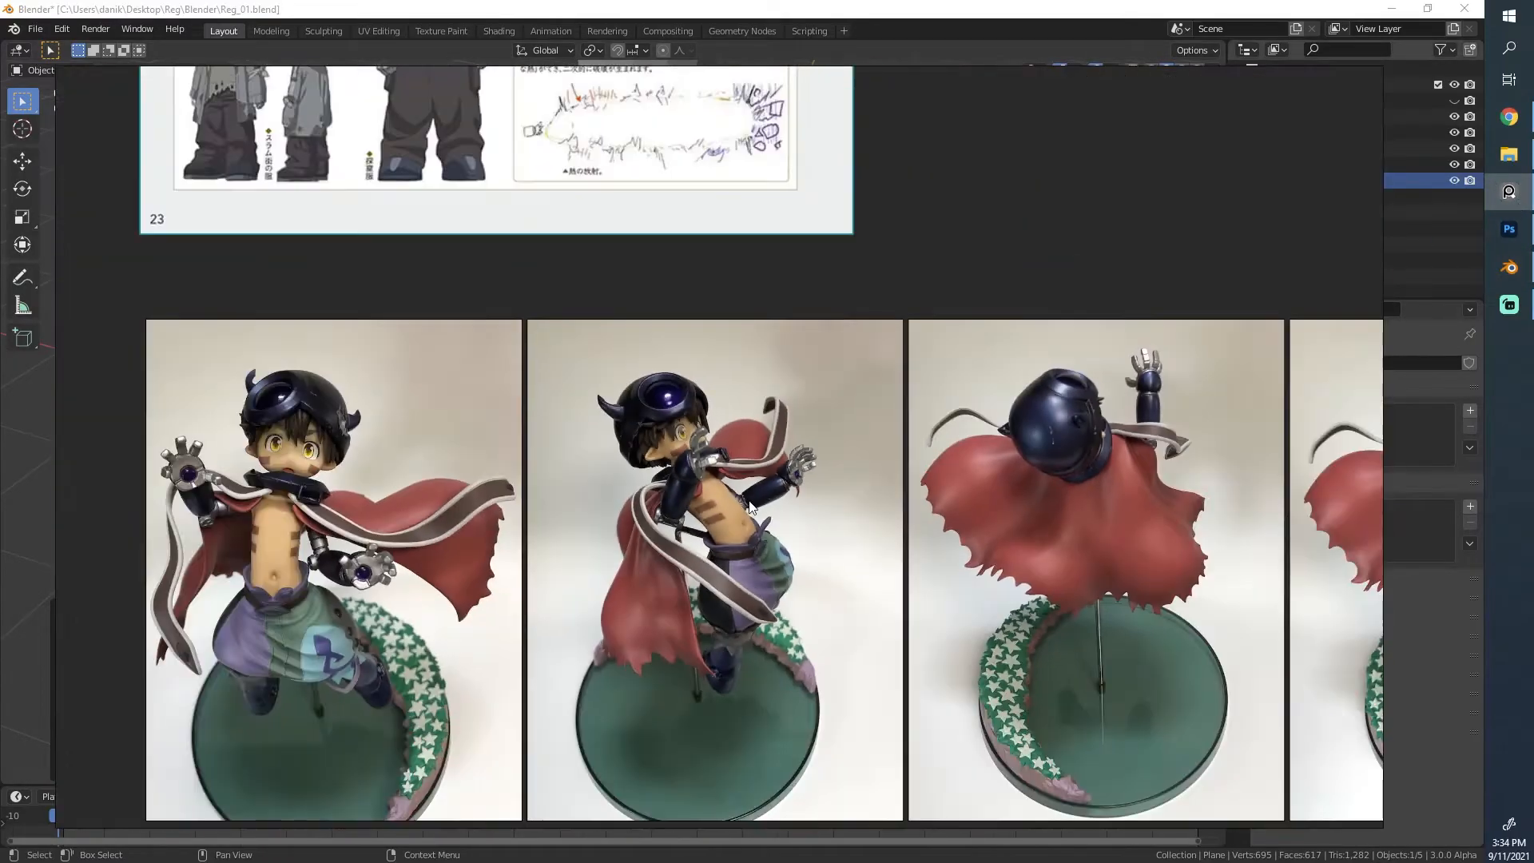
{"action": "scroll", "coordinate": [655, 432], "scroll_direction": "down", "scroll_amount": 2}
{"action": "scroll", "coordinate": [551, 519], "scroll_direction": "down", "scroll_amount": 3}
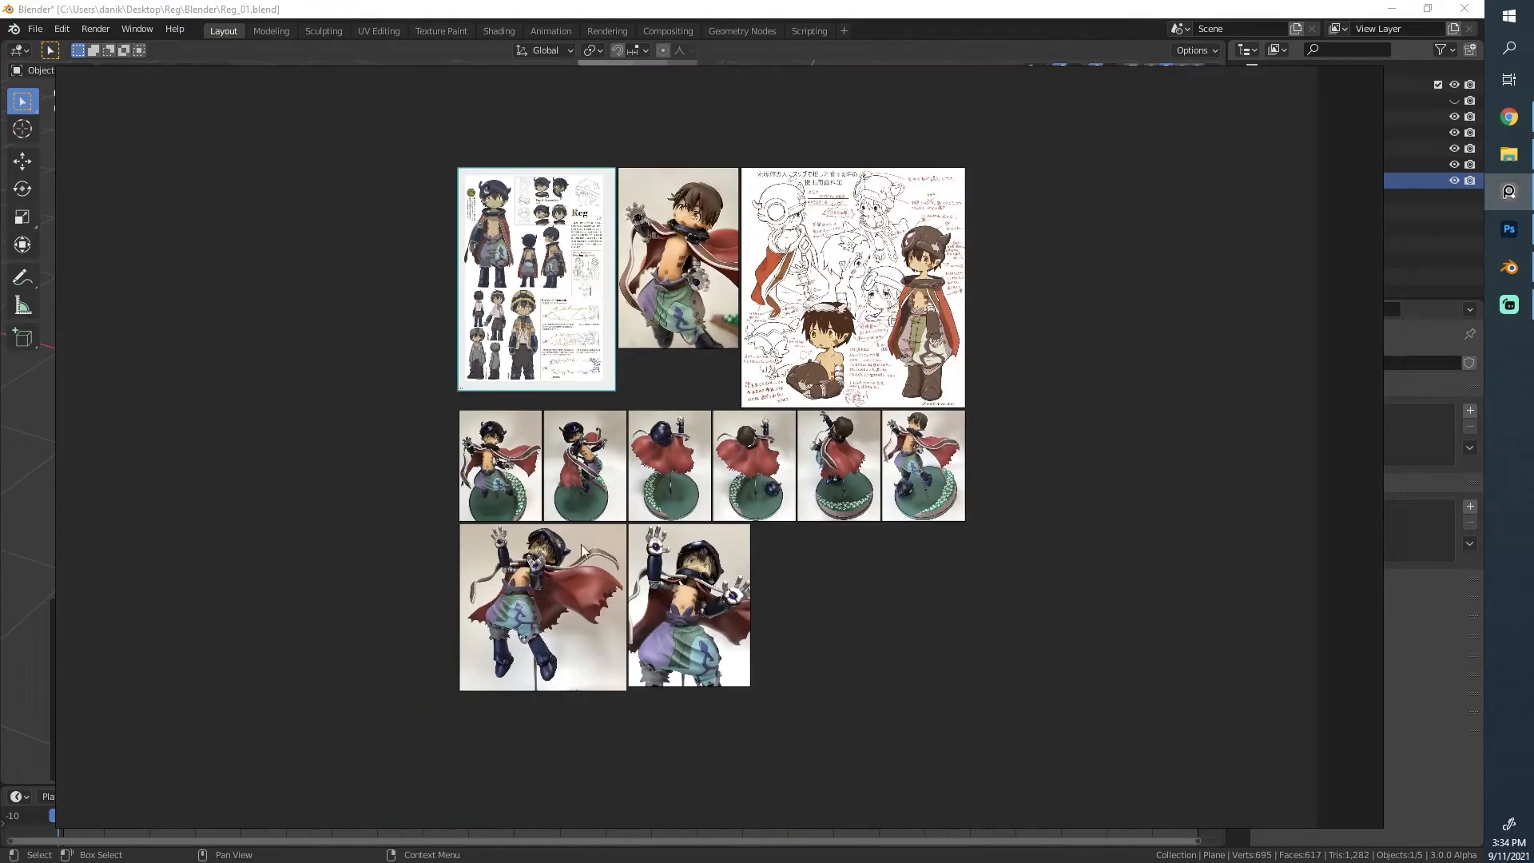
{"action": "scroll", "coordinate": [582, 544], "scroll_direction": "up", "scroll_amount": 15}
{"action": "scroll", "coordinate": [619, 348], "scroll_direction": "up", "scroll_amount": 2}
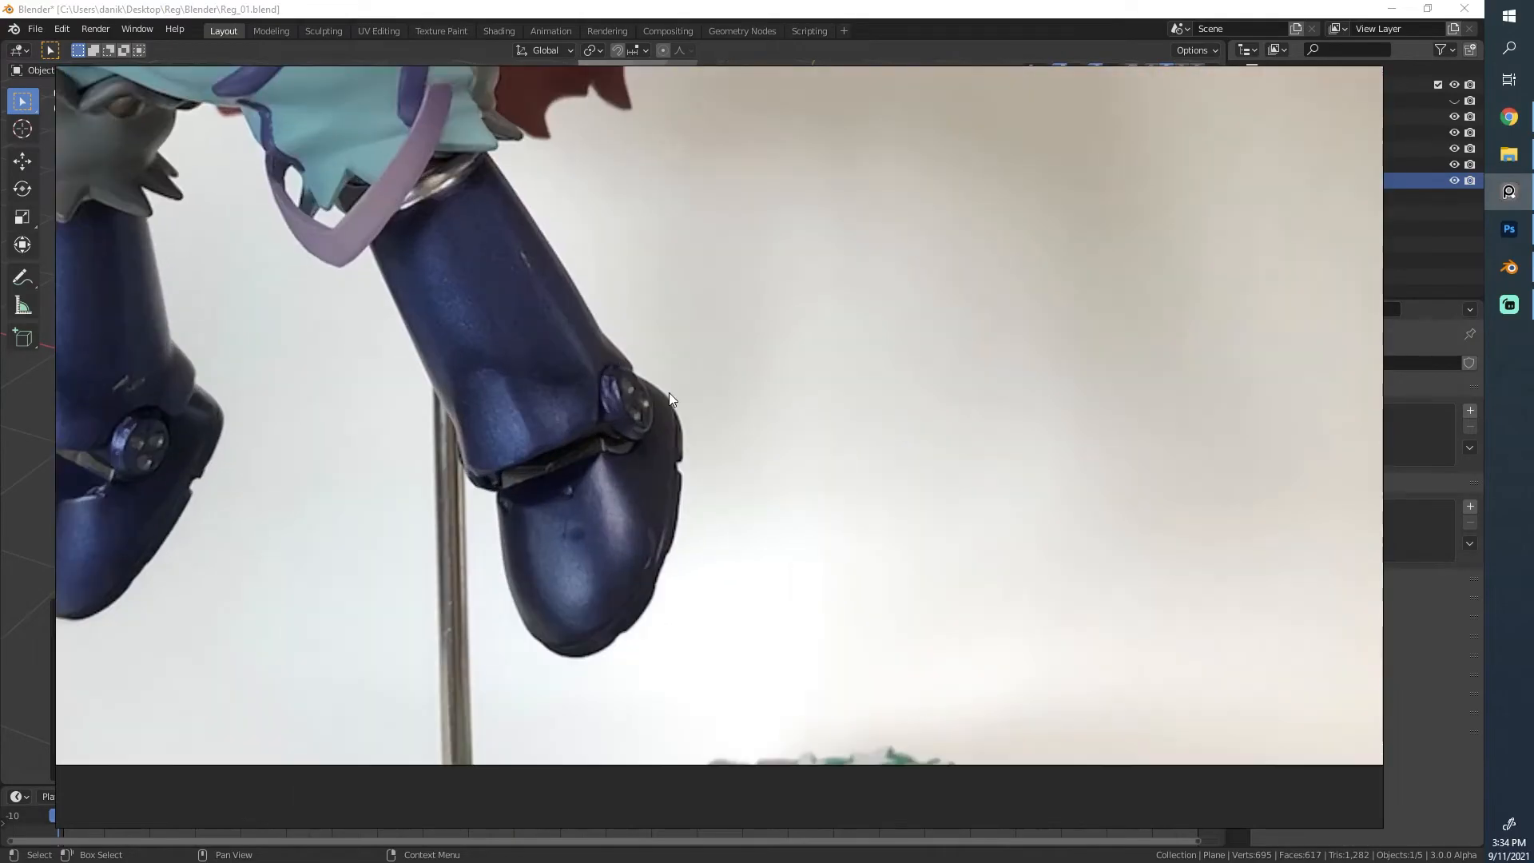
{"action": "middle_click_drag", "start_coordinate": [660, 381], "coordinate": [502, 569], "text": "shift"}
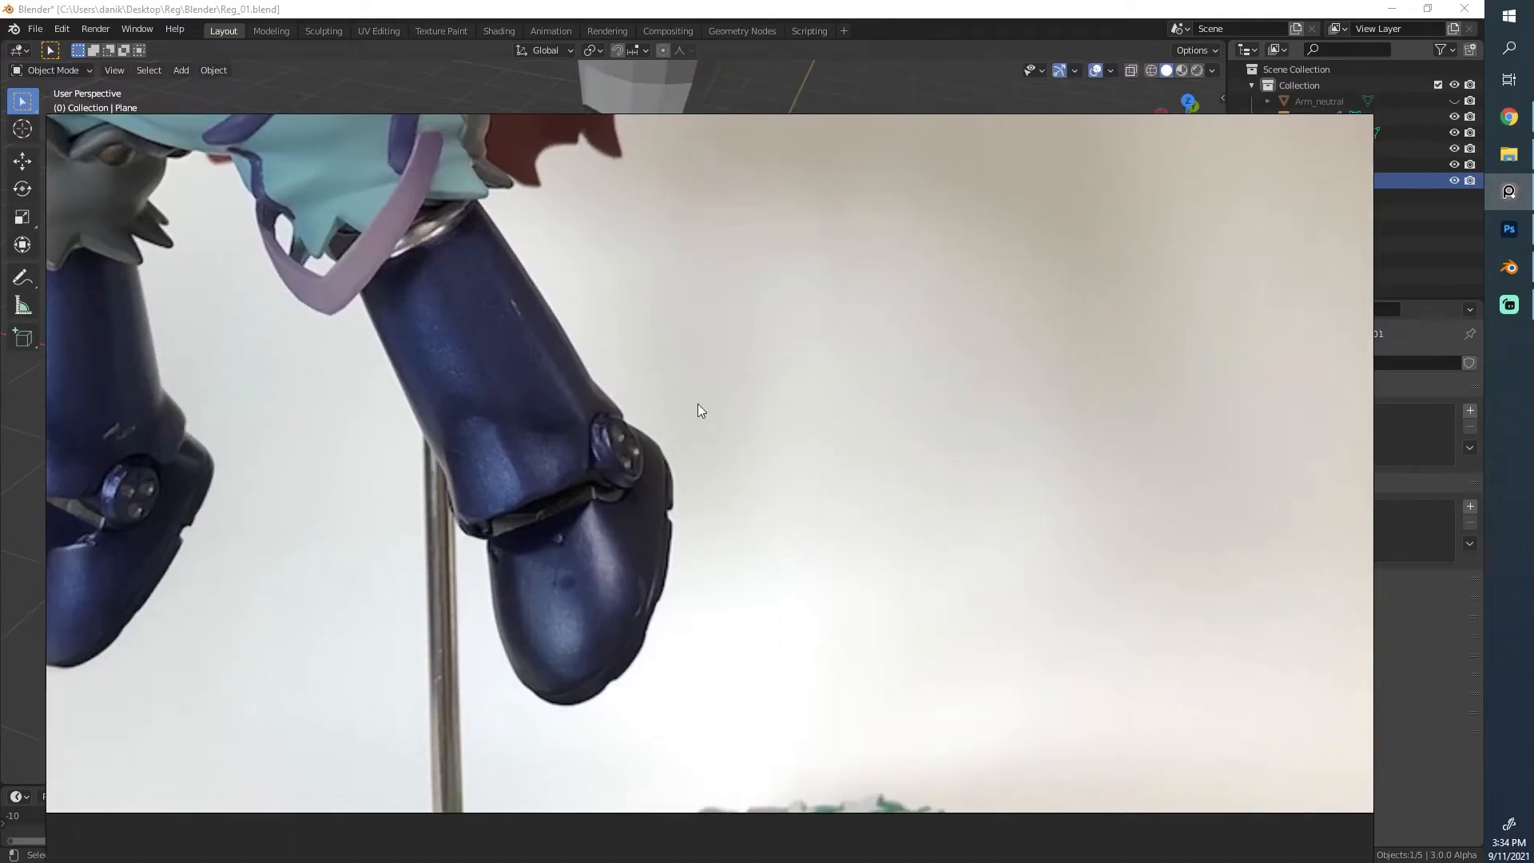
{"action": "scroll", "coordinate": [580, 549], "scroll_direction": "down", "scroll_amount": 5}
{"action": "scroll", "coordinate": [548, 439], "scroll_direction": "up", "scroll_amount": 5}
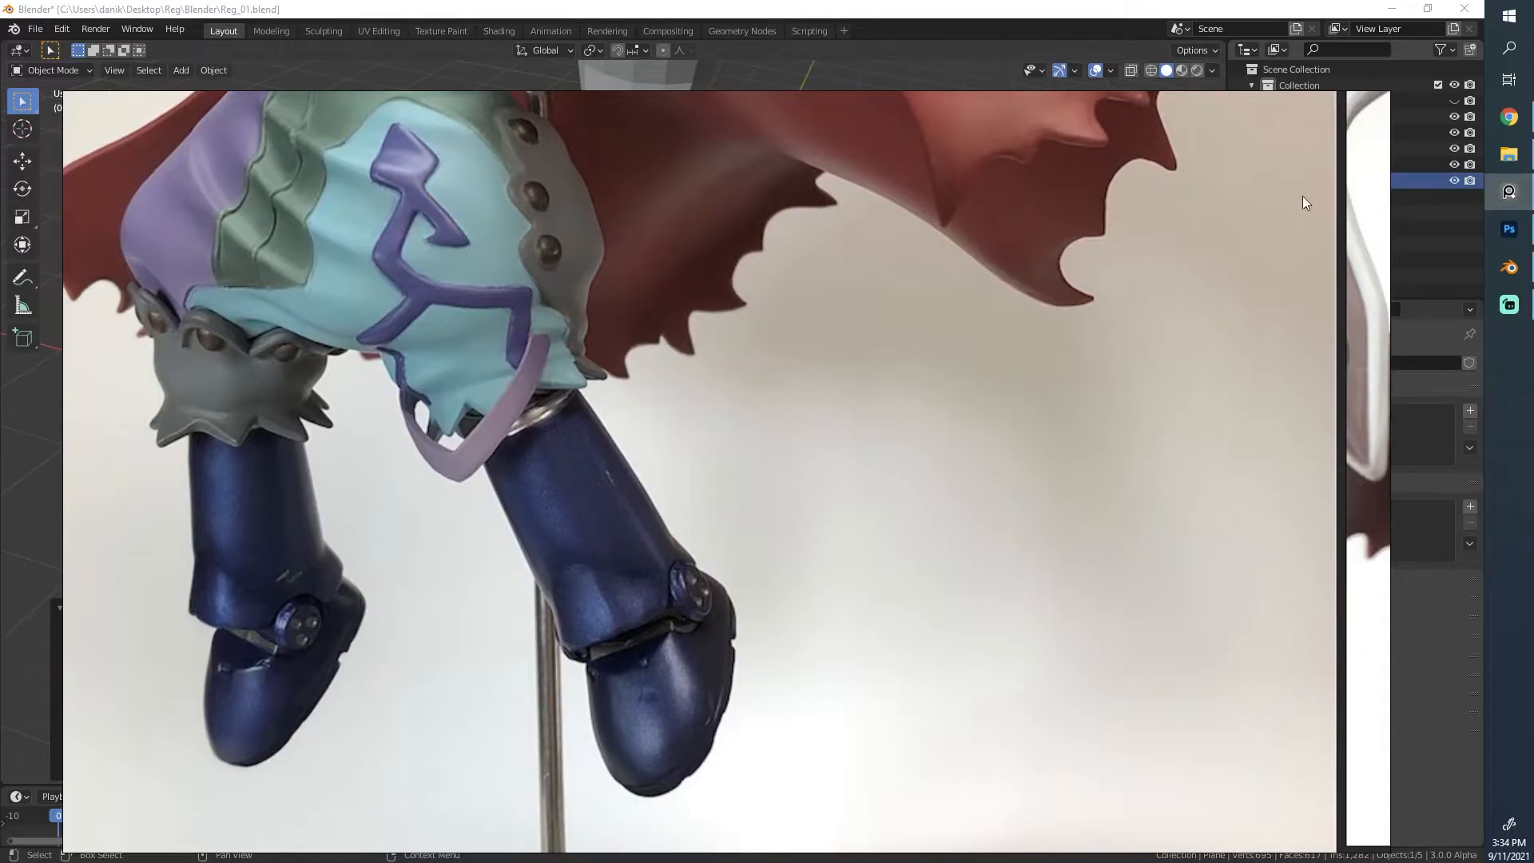
{"action": "left_click", "coordinate": [1509, 192]}
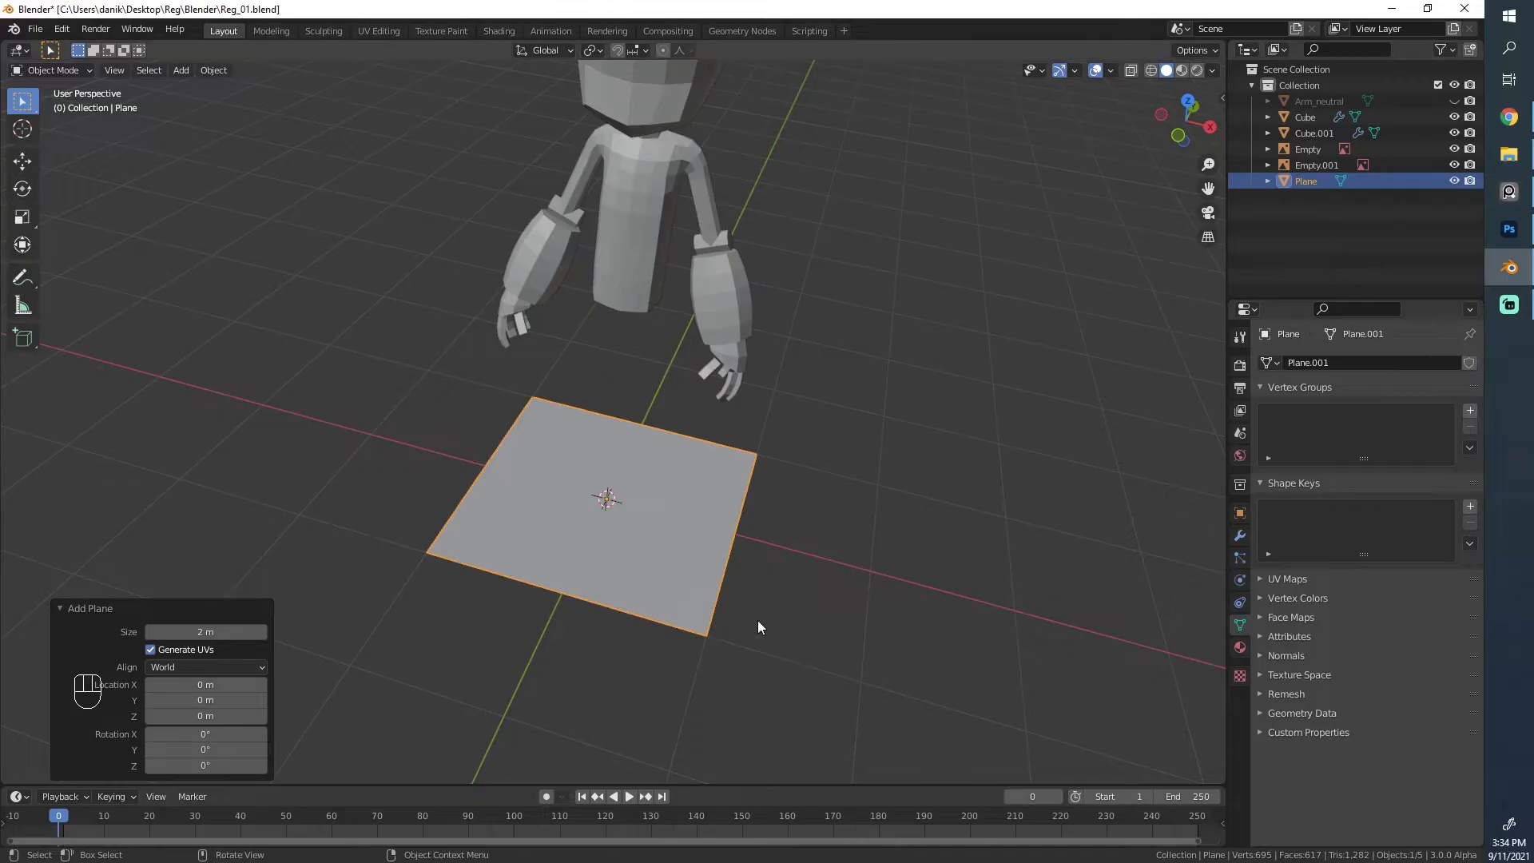
Step: Delete the plane and add a 2 m mesh cube at the world origin in the front view
{"action": "key", "text": "KP_1"}
{"action": "scroll", "coordinate": [696, 463], "scroll_direction": "up", "scroll_amount": 3}
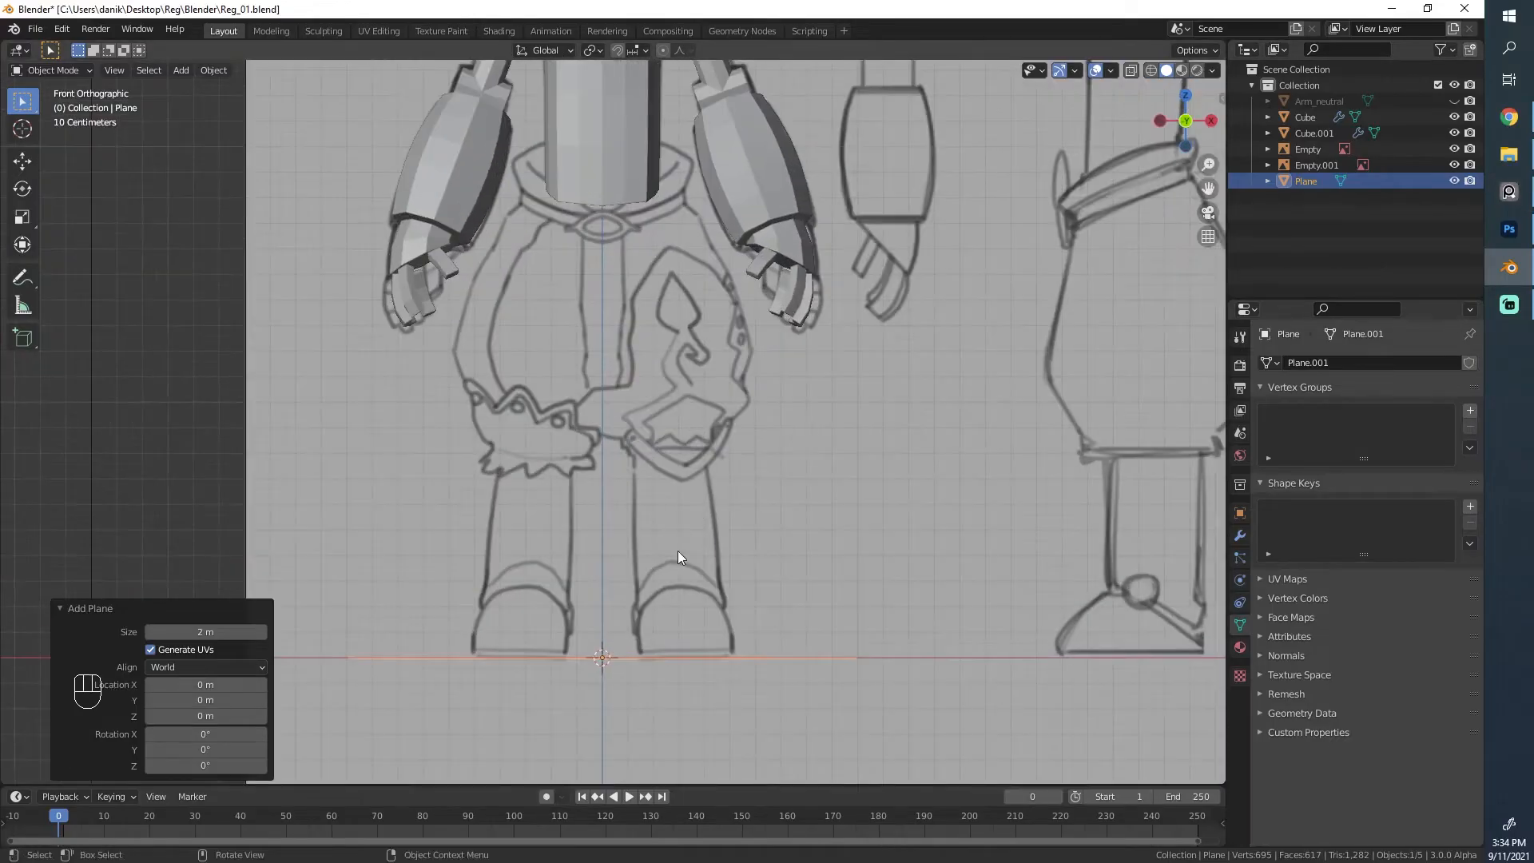
{"action": "key", "text": "x"}
{"action": "left_click", "coordinate": [677, 550]}
{"action": "scroll", "coordinate": [678, 550], "scroll_direction": "down", "scroll_amount": 3}
{"action": "key", "text": "shift+a"}
{"action": "mouse_move", "coordinate": [655, 533]}
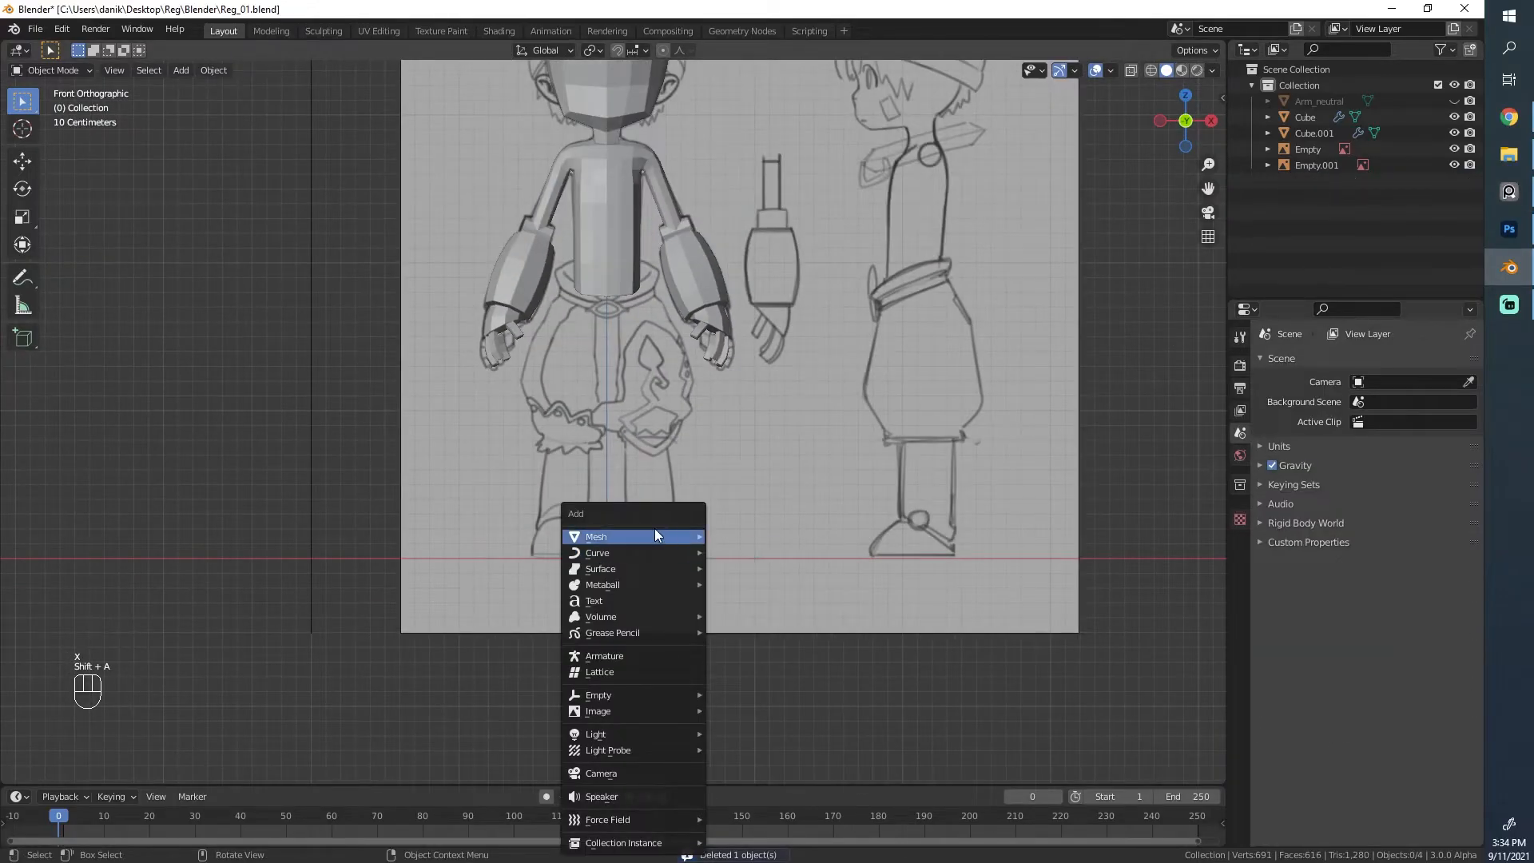
{"action": "left_click", "coordinate": [769, 559]}
Step: Add a Subdivision modifier to the cube, set its viewport level to 2 and apply it
{"action": "left_click", "coordinate": [1240, 533]}
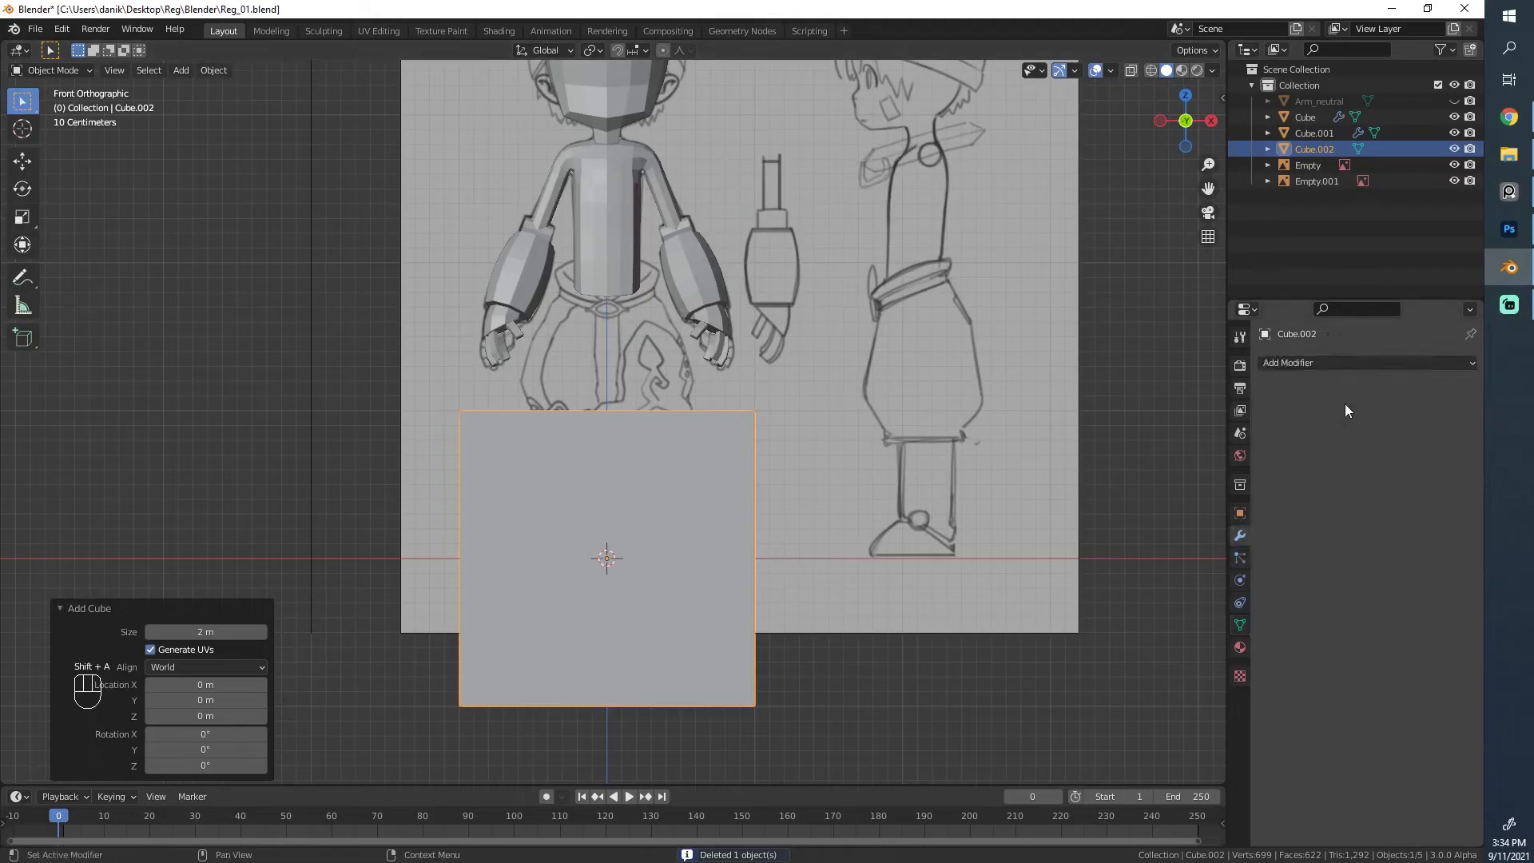
{"action": "left_click", "coordinate": [1351, 362]}
{"action": "left_click", "coordinate": [1207, 653]}
{"action": "scroll", "coordinate": [1168, 621], "scroll_direction": "up", "scroll_amount": 3}
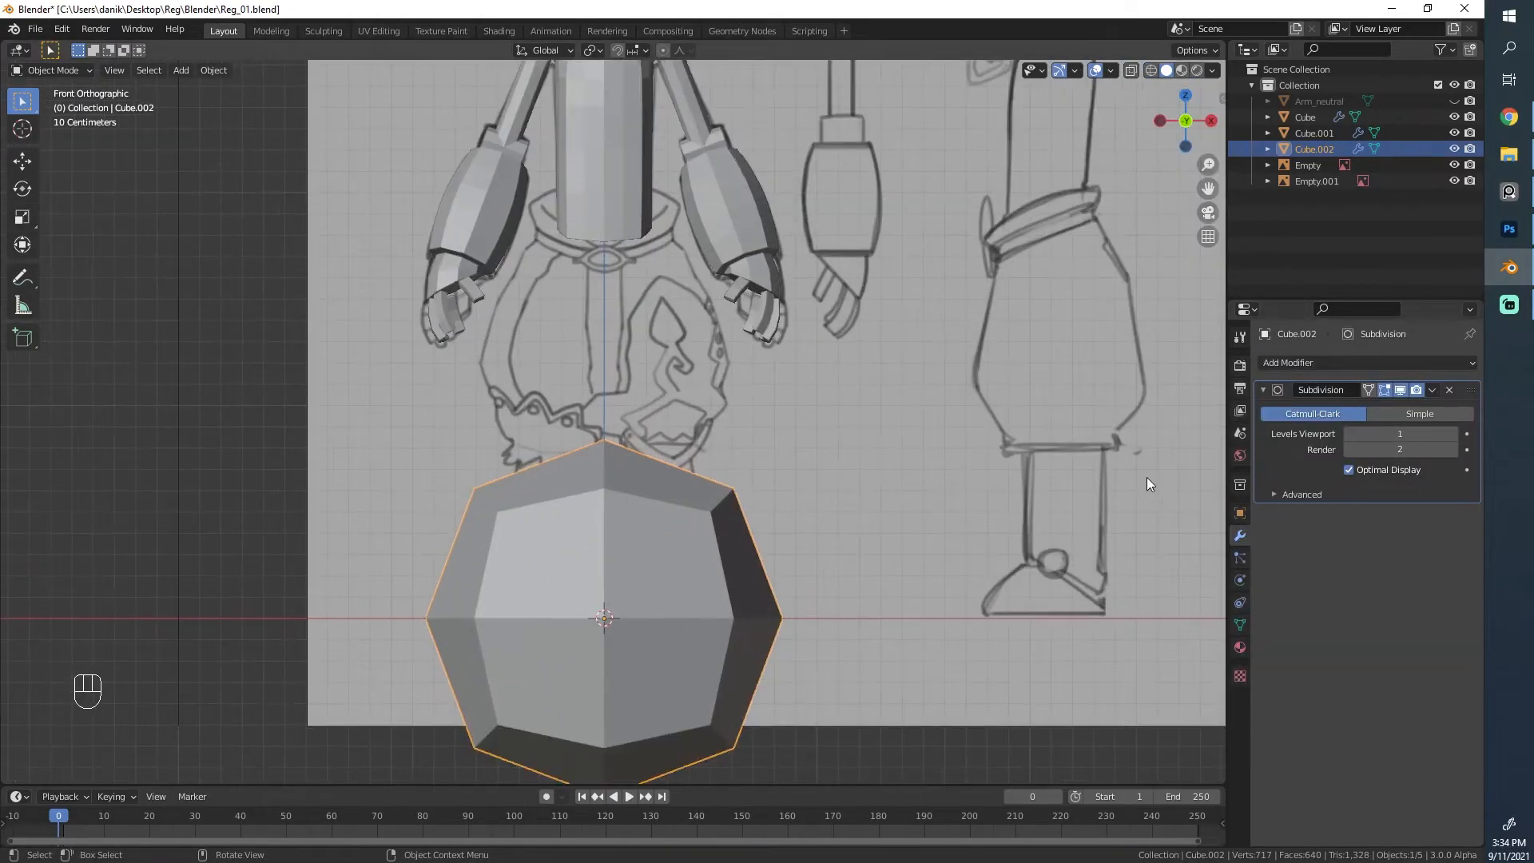
{"action": "left_click", "coordinate": [1455, 433]}
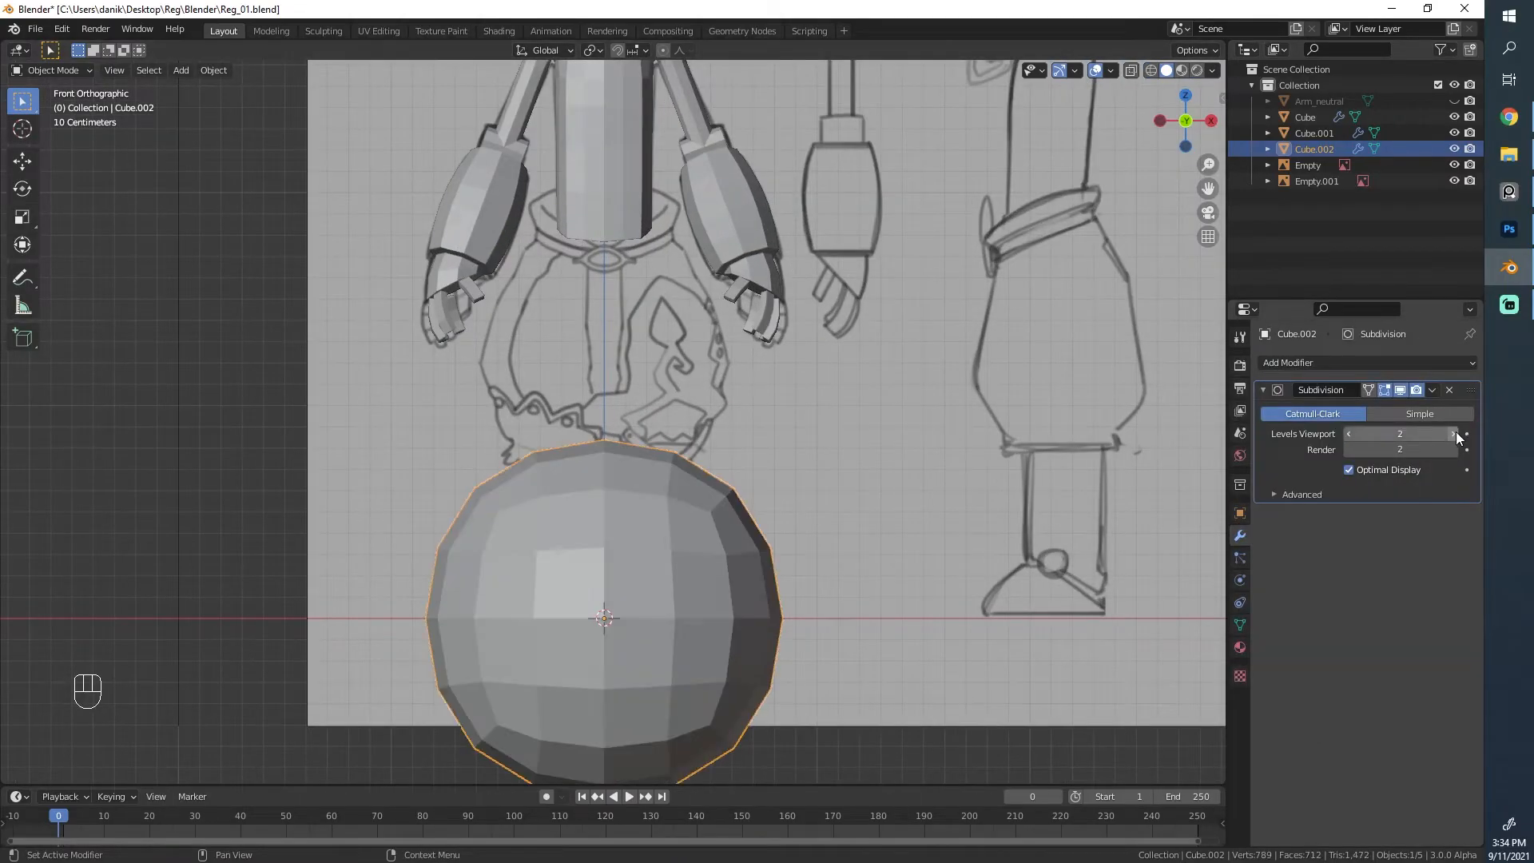
{"action": "left_click", "coordinate": [1432, 392]}
{"action": "left_click", "coordinate": [1408, 408]}
Step: Edit the rounded cube in wireframe and delete all vertices below the ground line, leaving the upper half-sphere
{"action": "key", "text": "Tab"}
{"action": "key", "text": "z"}
{"action": "scroll", "coordinate": [558, 590], "scroll_direction": "down", "scroll_amount": 1}
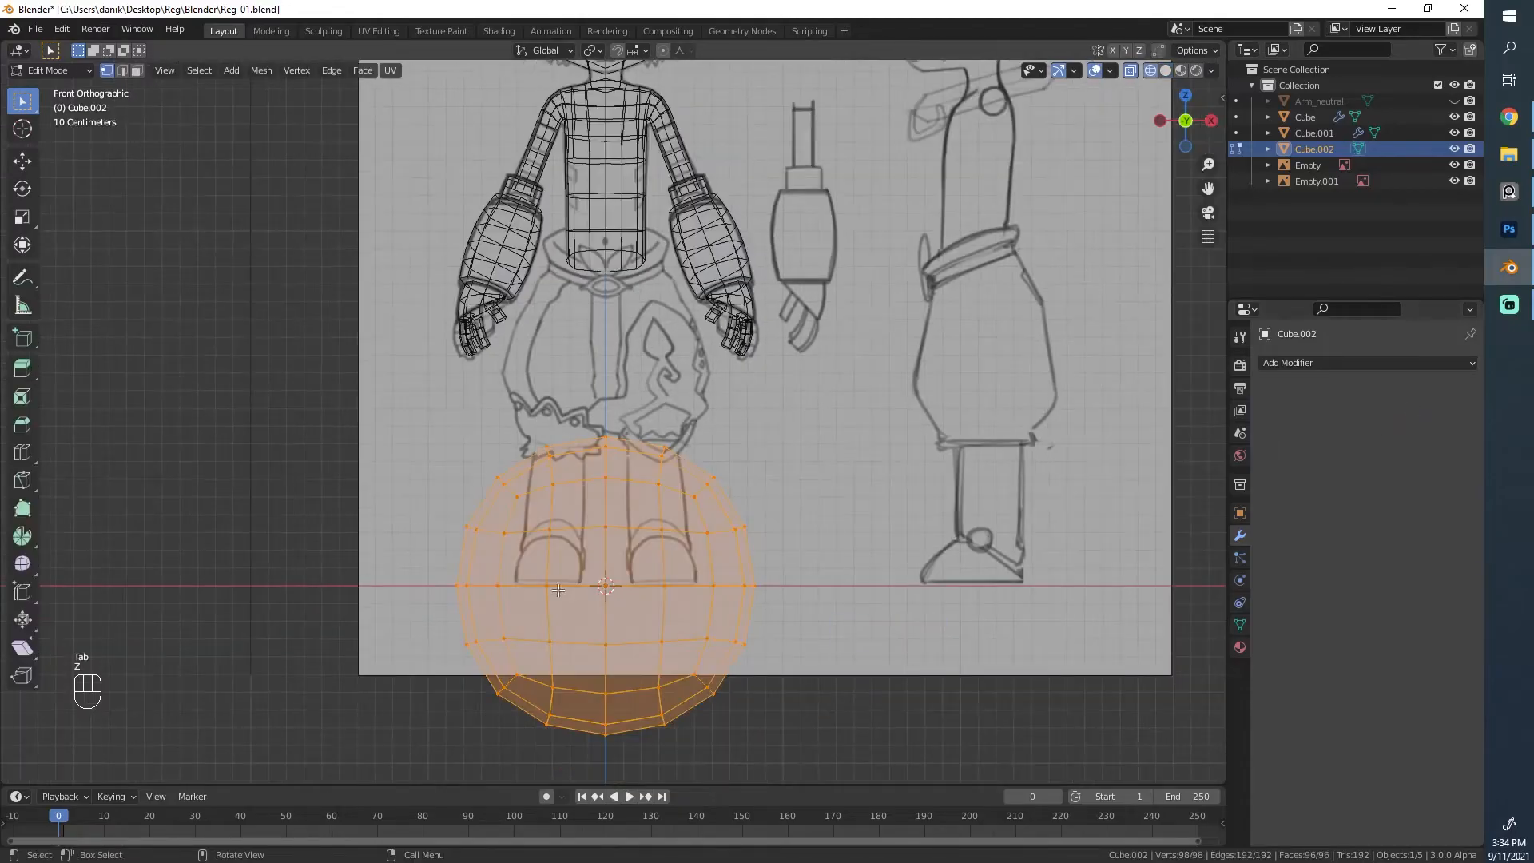
{"action": "scroll", "coordinate": [557, 590], "scroll_direction": "up", "scroll_amount": 1}
{"action": "key", "text": "alt+a"}
{"action": "scroll", "coordinate": [846, 544], "scroll_direction": "up", "scroll_amount": 1}
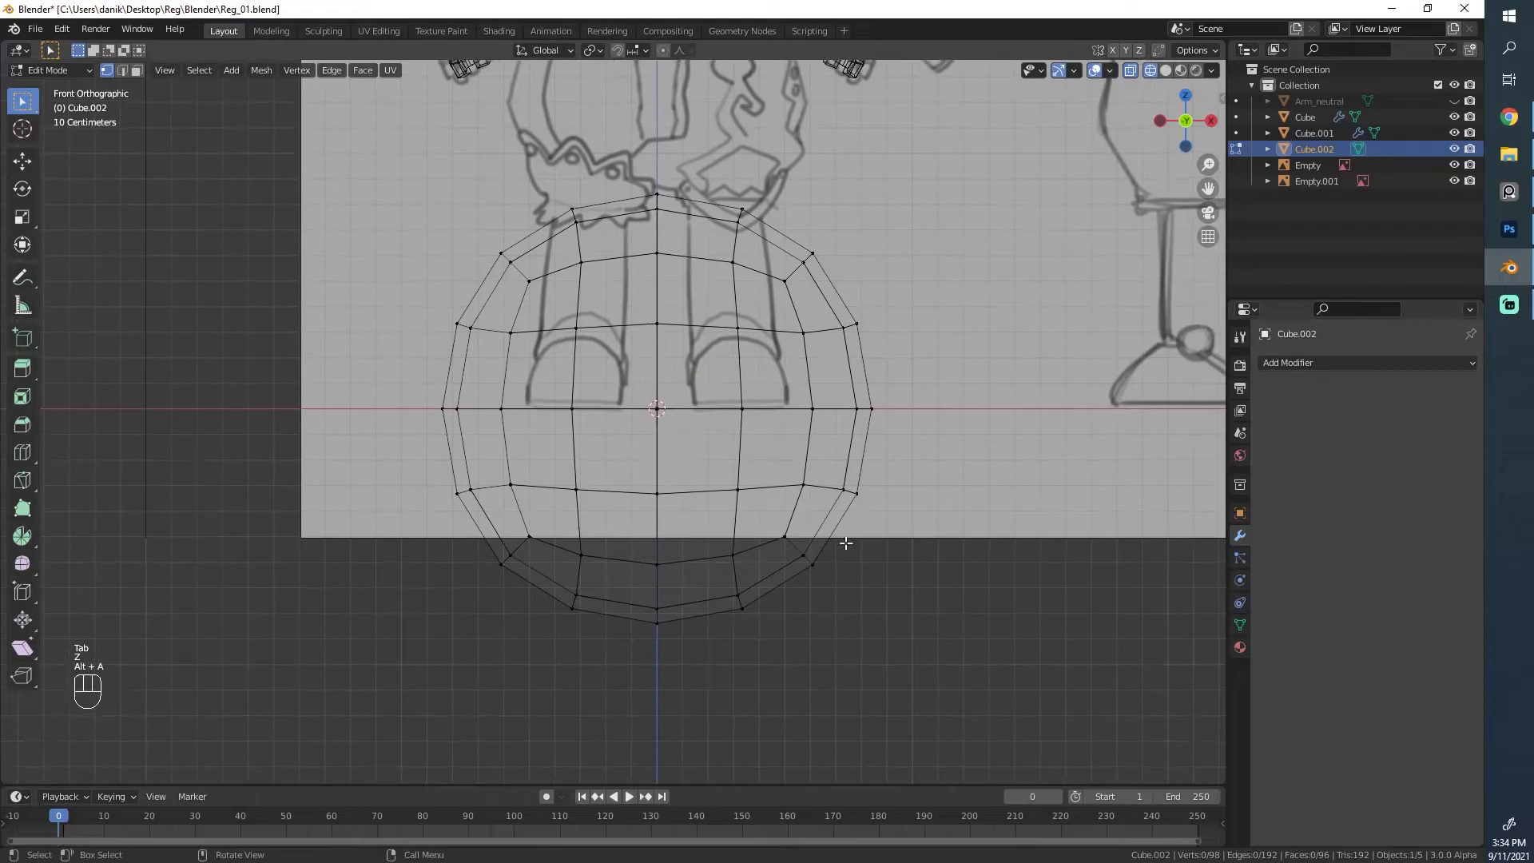
{"action": "key", "text": "b"}
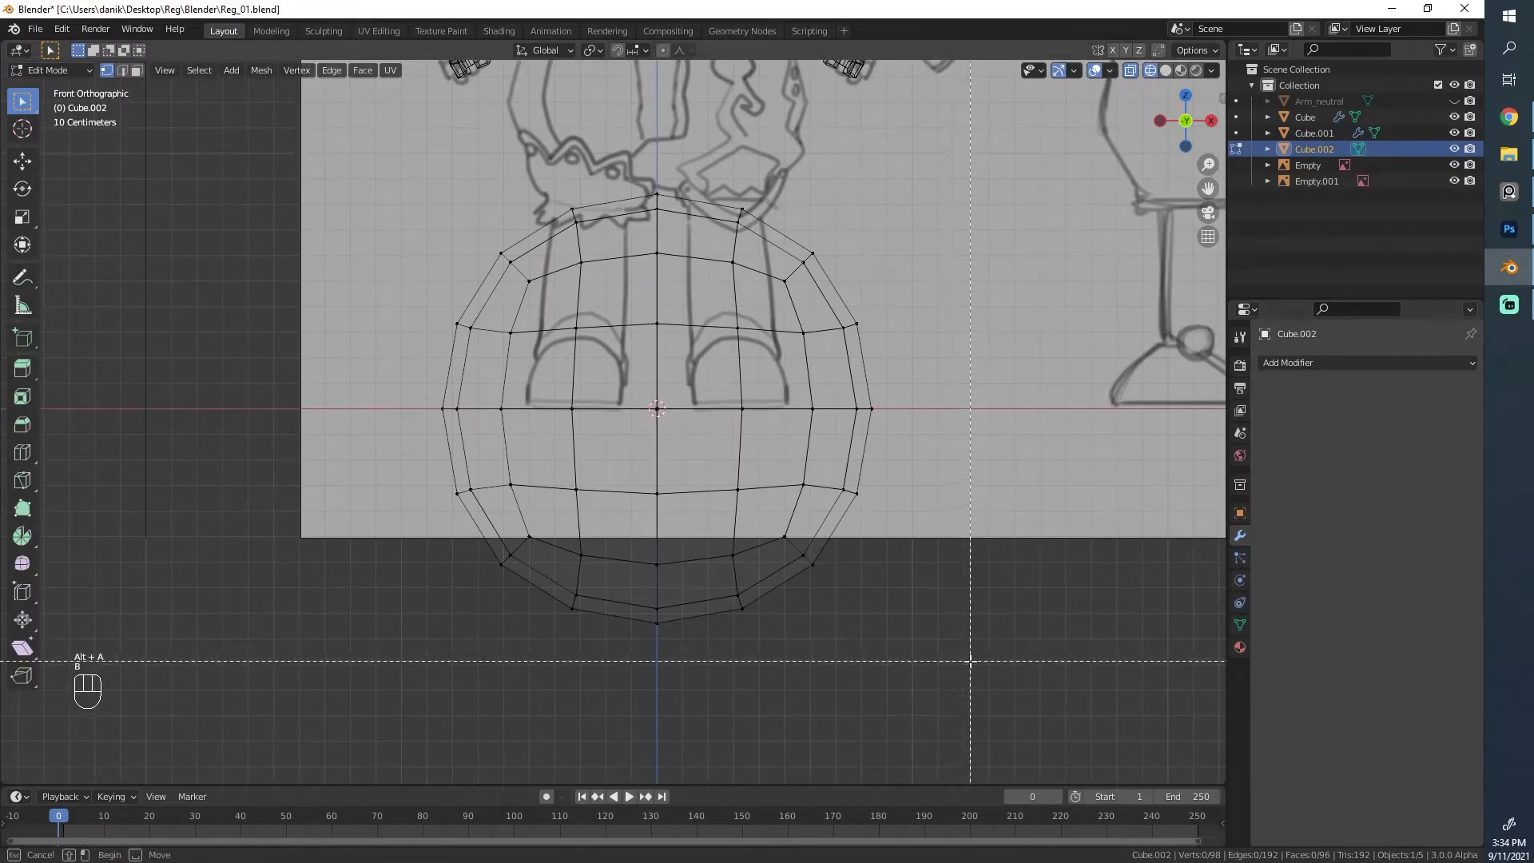
{"action": "left_click_drag", "start_coordinate": [969, 660], "coordinate": [391, 463]}
{"action": "key", "text": "x"}
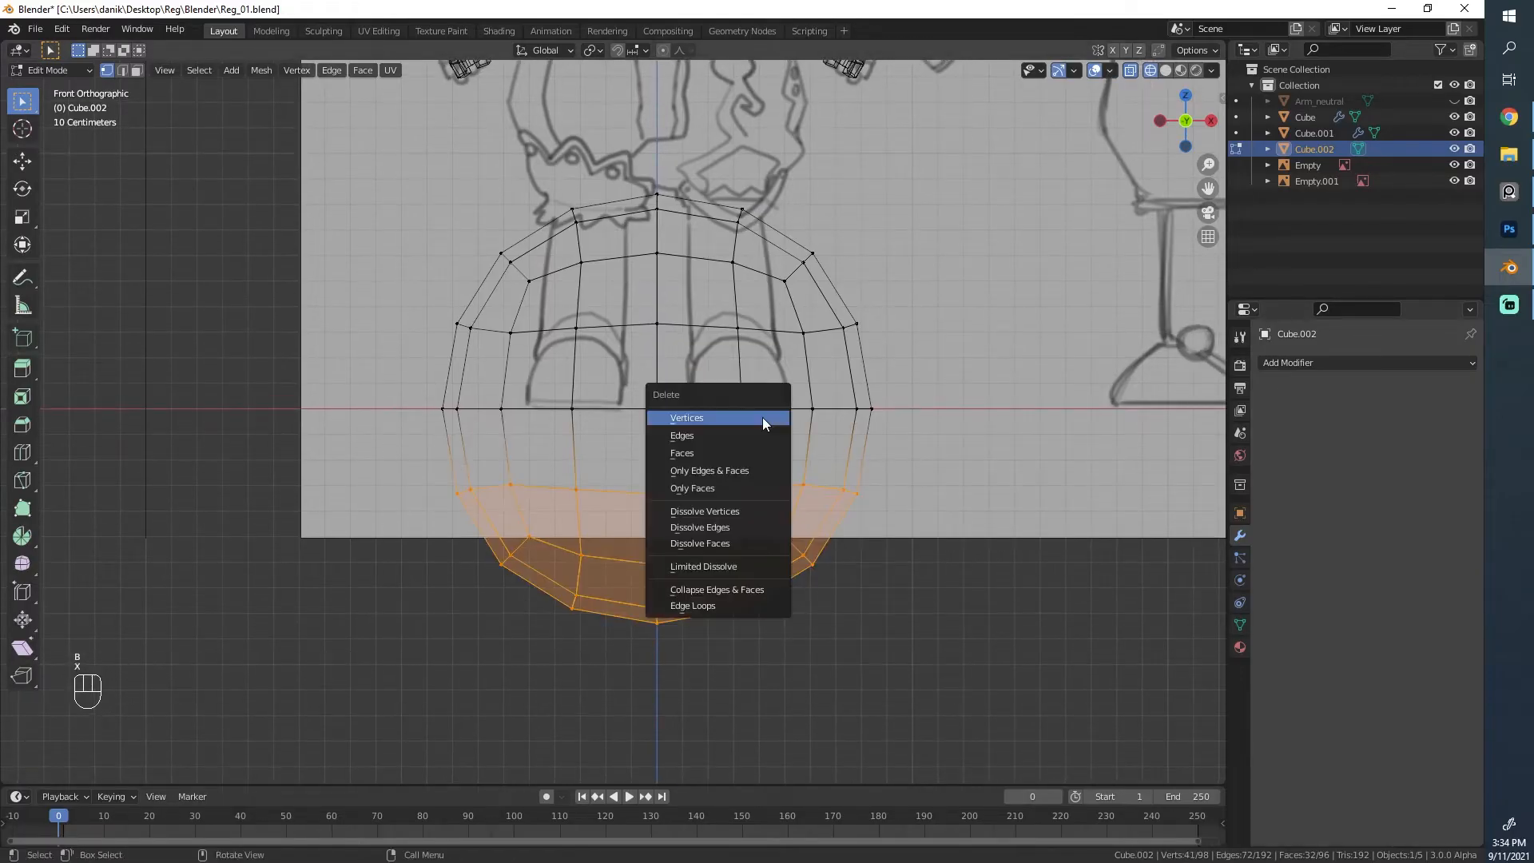
{"action": "left_click", "coordinate": [762, 417]}
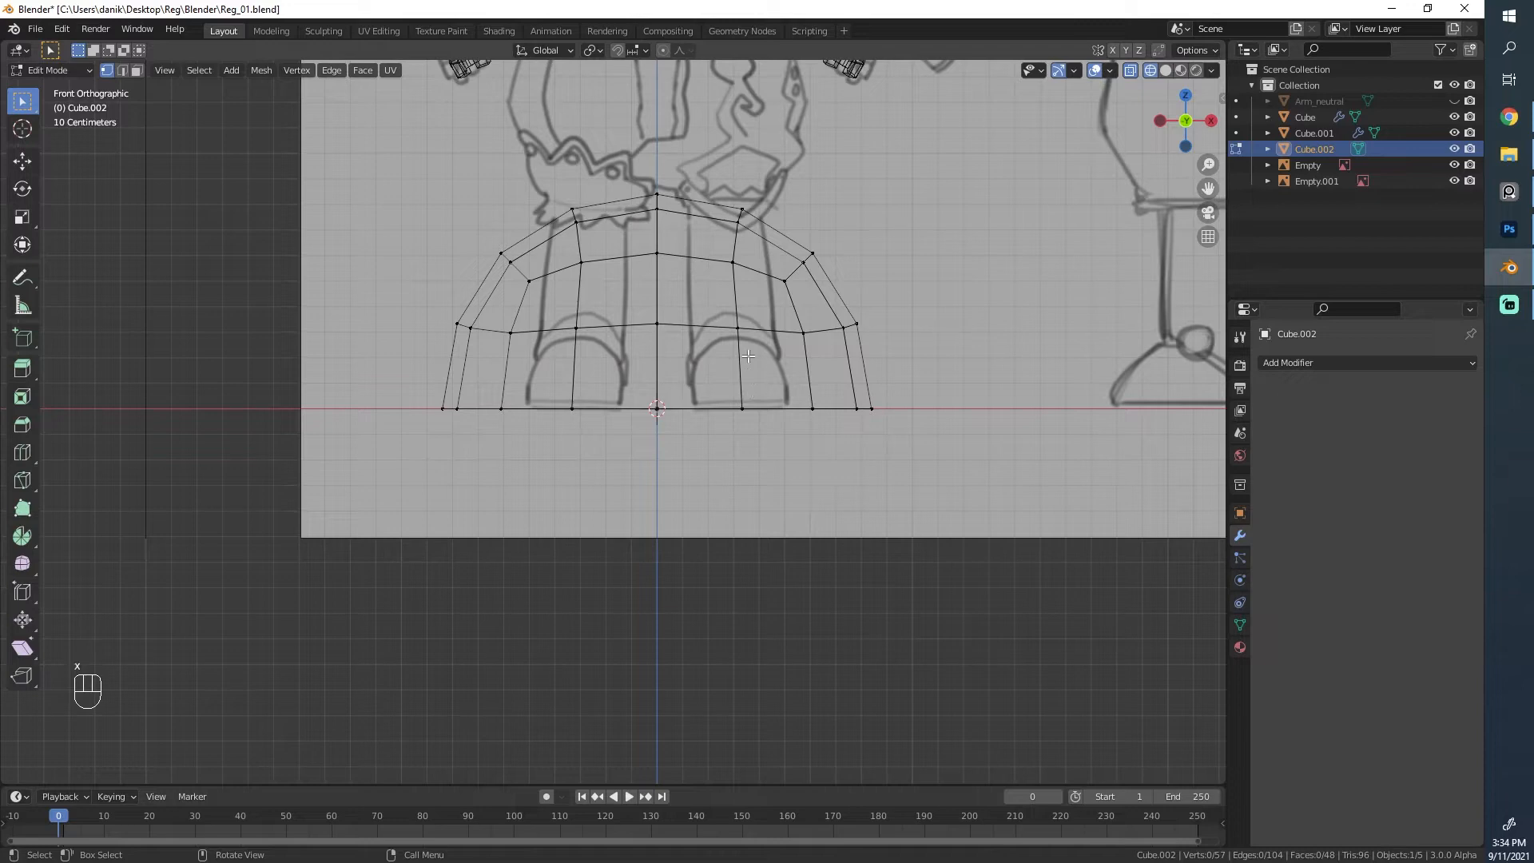
Step: Scale the whole half-sphere to 0.4 about the 3D cursor and move it 0.3 m along X
{"action": "key", "text": "period"}
{"action": "left_click", "coordinate": [799, 357]}
{"action": "key", "text": "a"}
{"action": "middle_click_drag", "start_coordinate": [1029, 189], "coordinate": [1002, 272], "text": "shift"}
{"action": "key", "text": "s"}
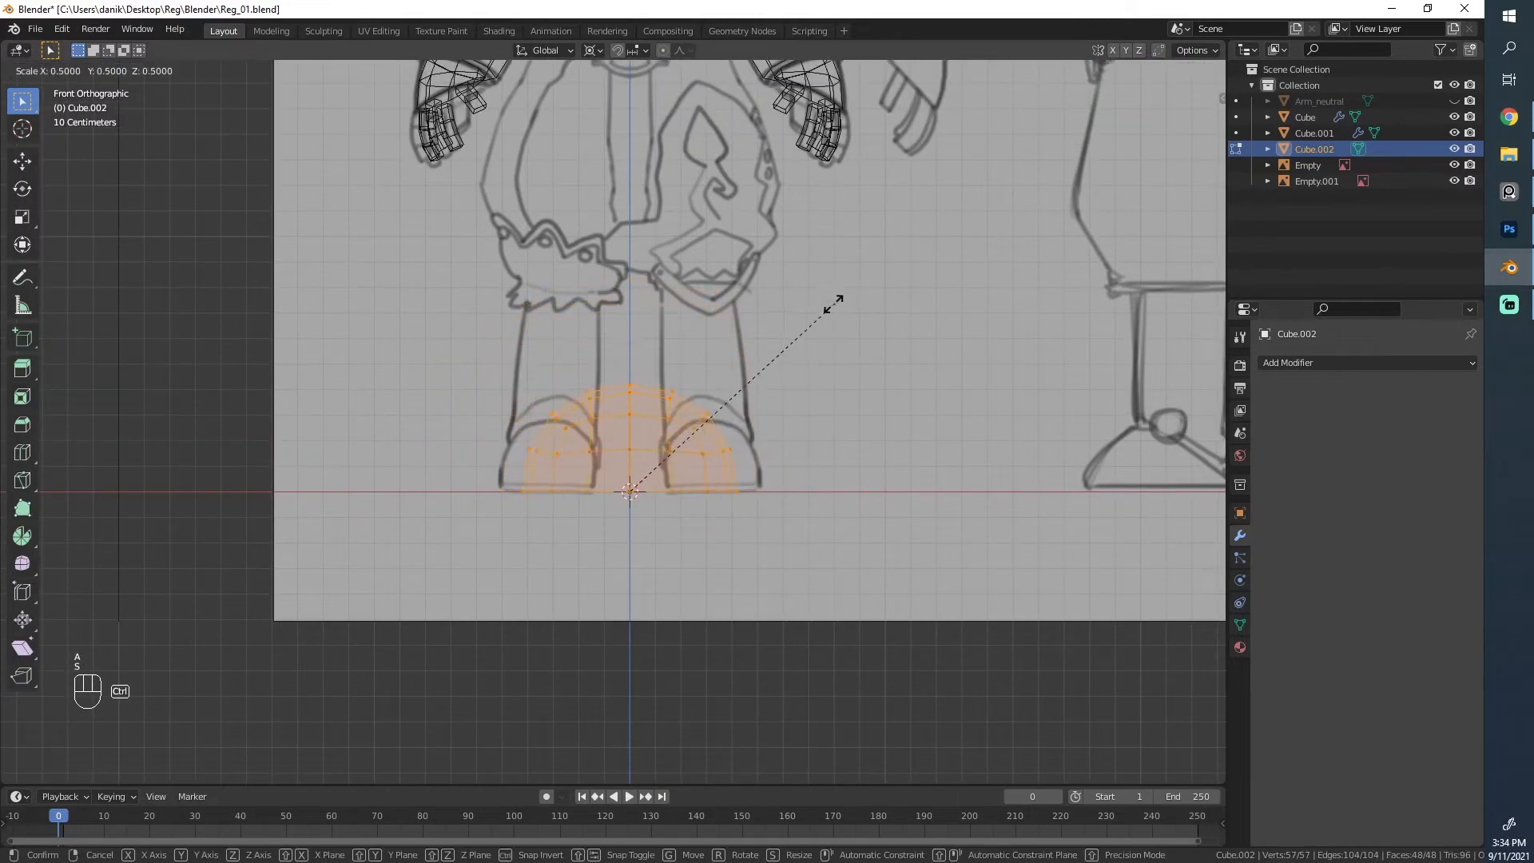
{"action": "left_click", "coordinate": [767, 329]}
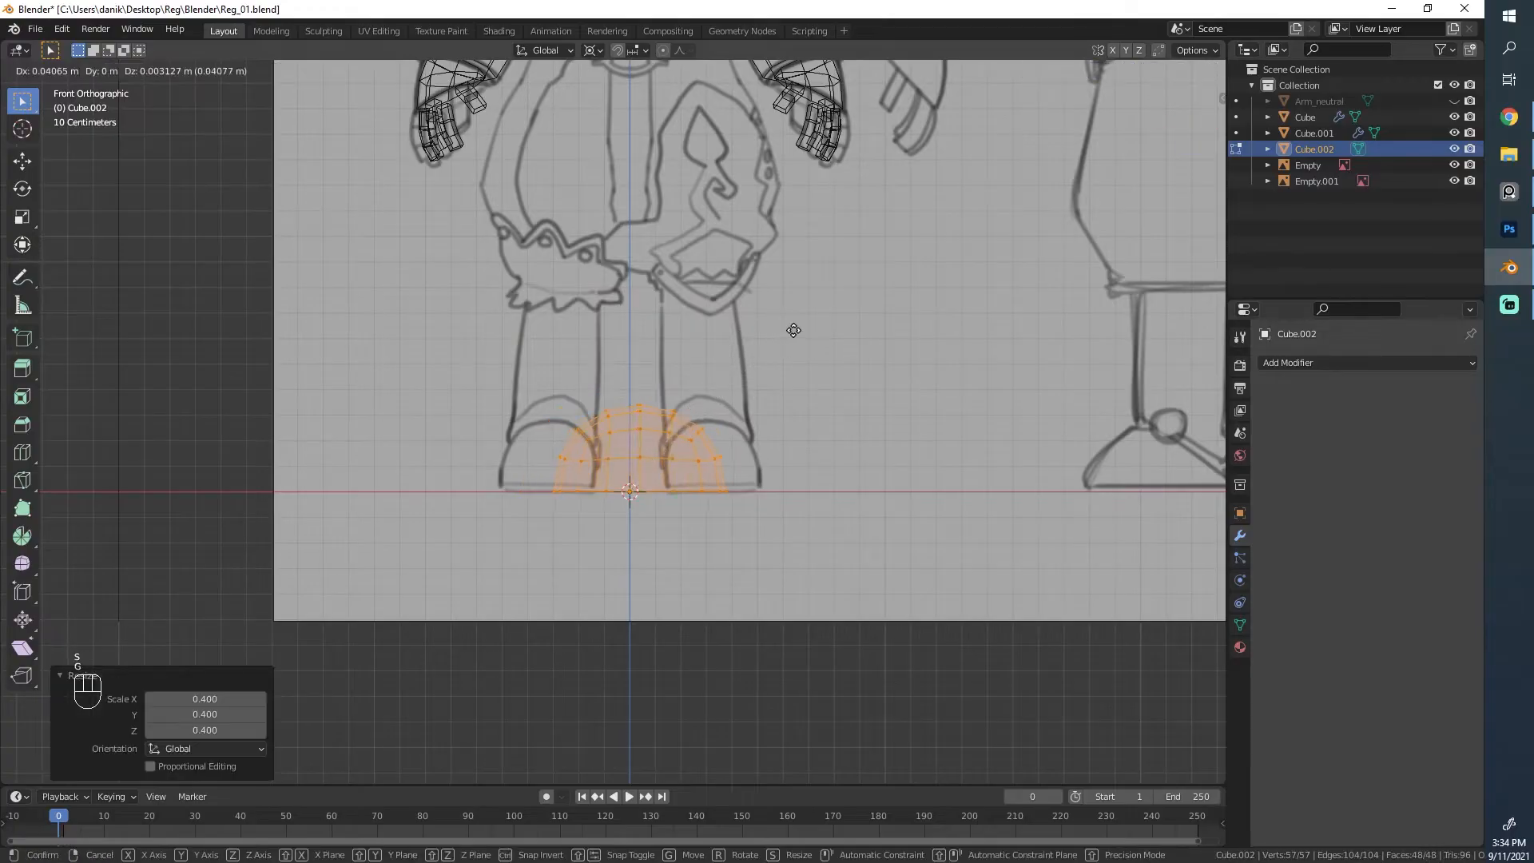
{"action": "key", "text": "g"}
{"action": "key", "text": "x"}
{"action": "left_click", "coordinate": [856, 325]}
Step: Fit the half-sphere to the side sketch of the shoe by scaling it to 0.8 and moving it about -0.039 m along Y
{"action": "middle_click_drag", "start_coordinate": [856, 325], "coordinate": [414, 414]}
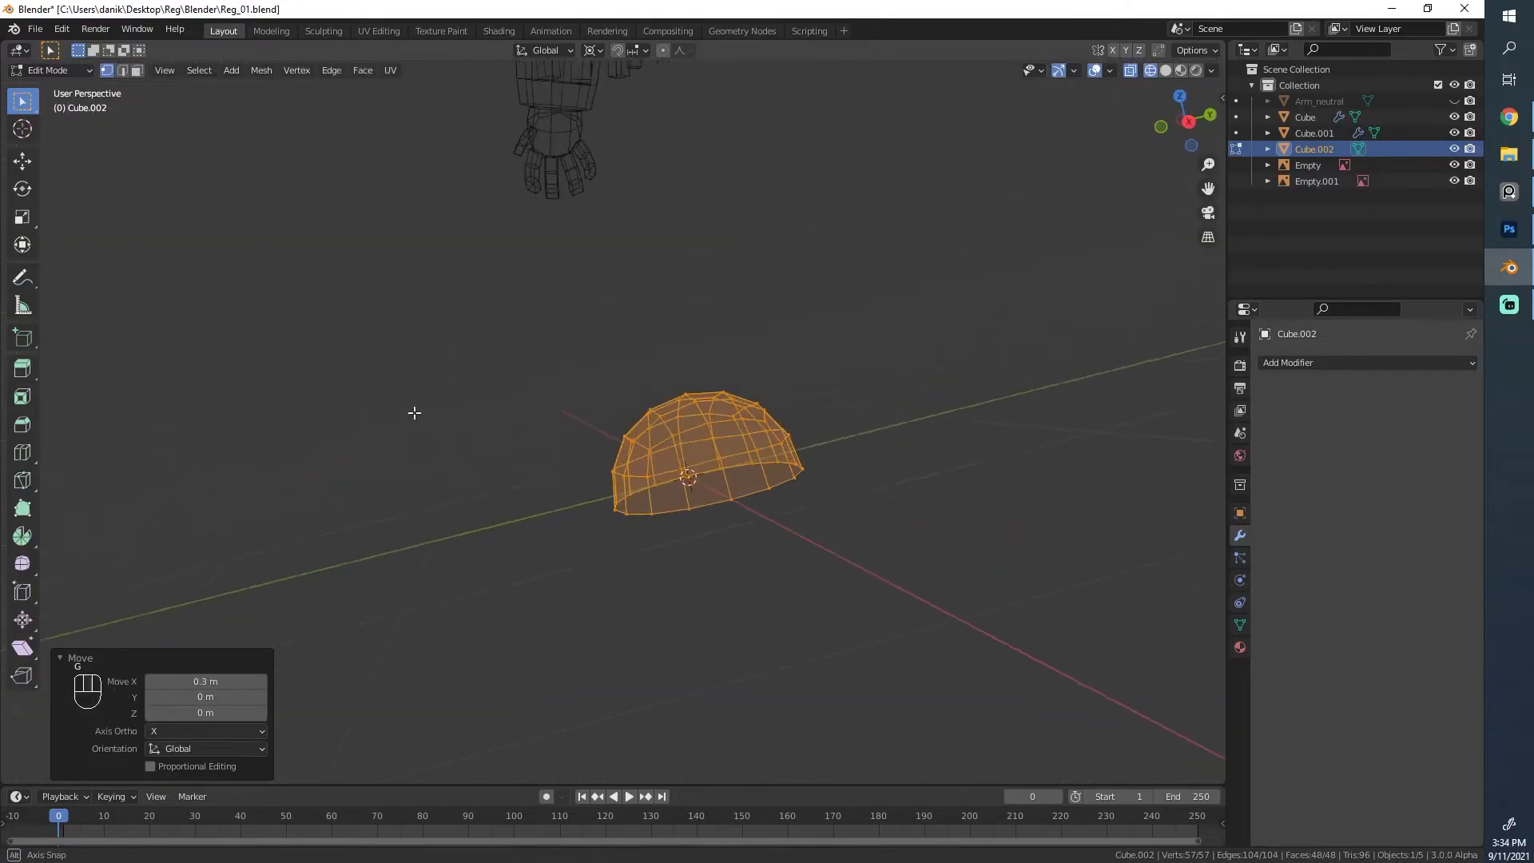
{"action": "key", "text": "KP_3"}
{"action": "key", "text": "s"}
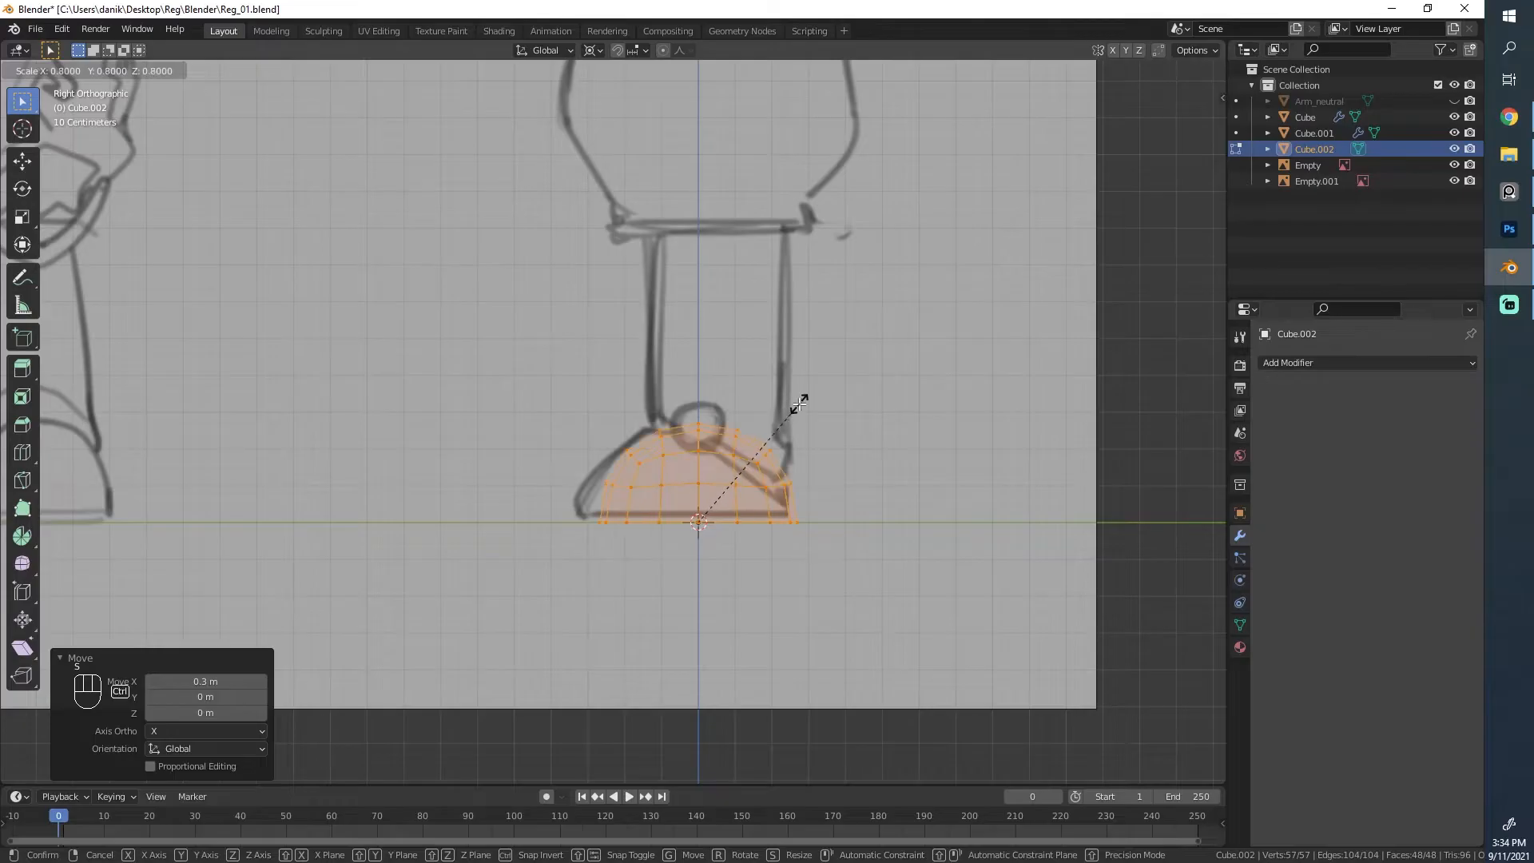
{"action": "left_click", "coordinate": [799, 404]}
{"action": "key", "text": "g"}
{"action": "key", "text": "y"}
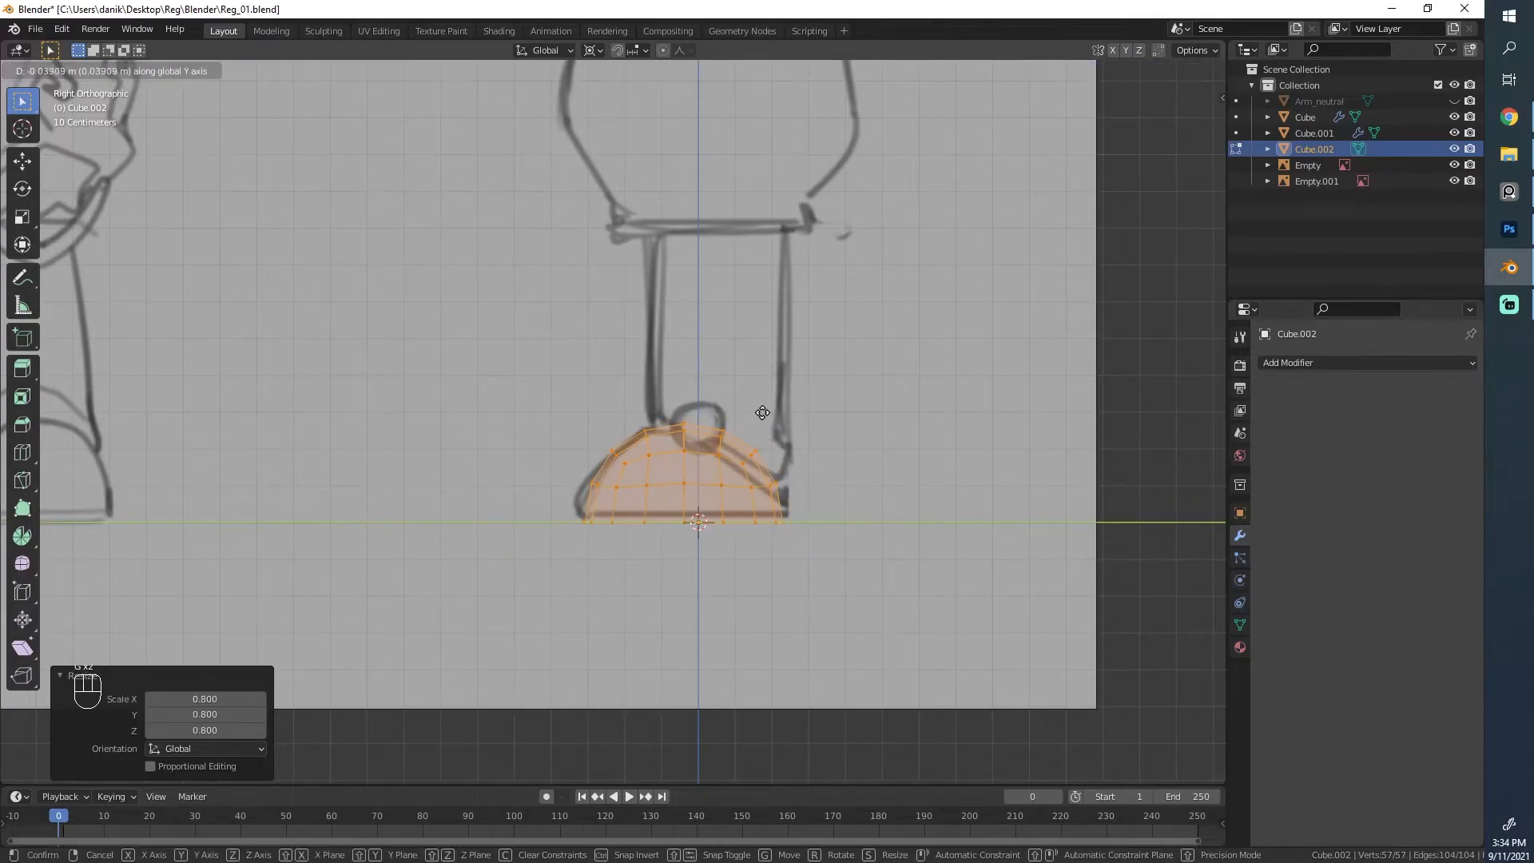
{"action": "left_click", "coordinate": [761, 415]}
{"action": "key", "text": "KP_1"}
{"action": "key", "text": "s"}
{"action": "key", "text": "x"}
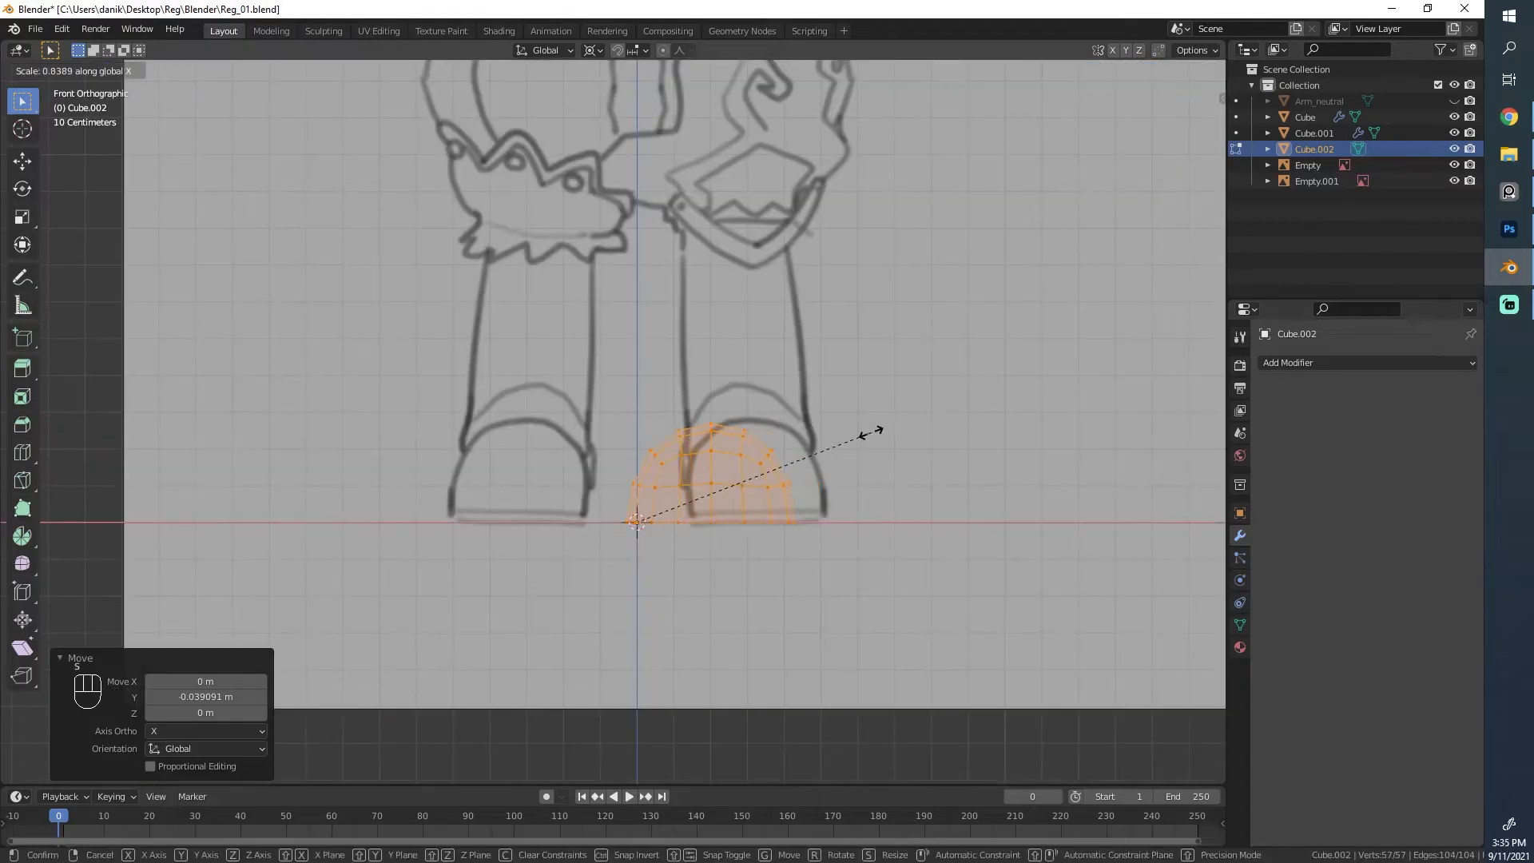
{"action": "key", "text": "Escape"}
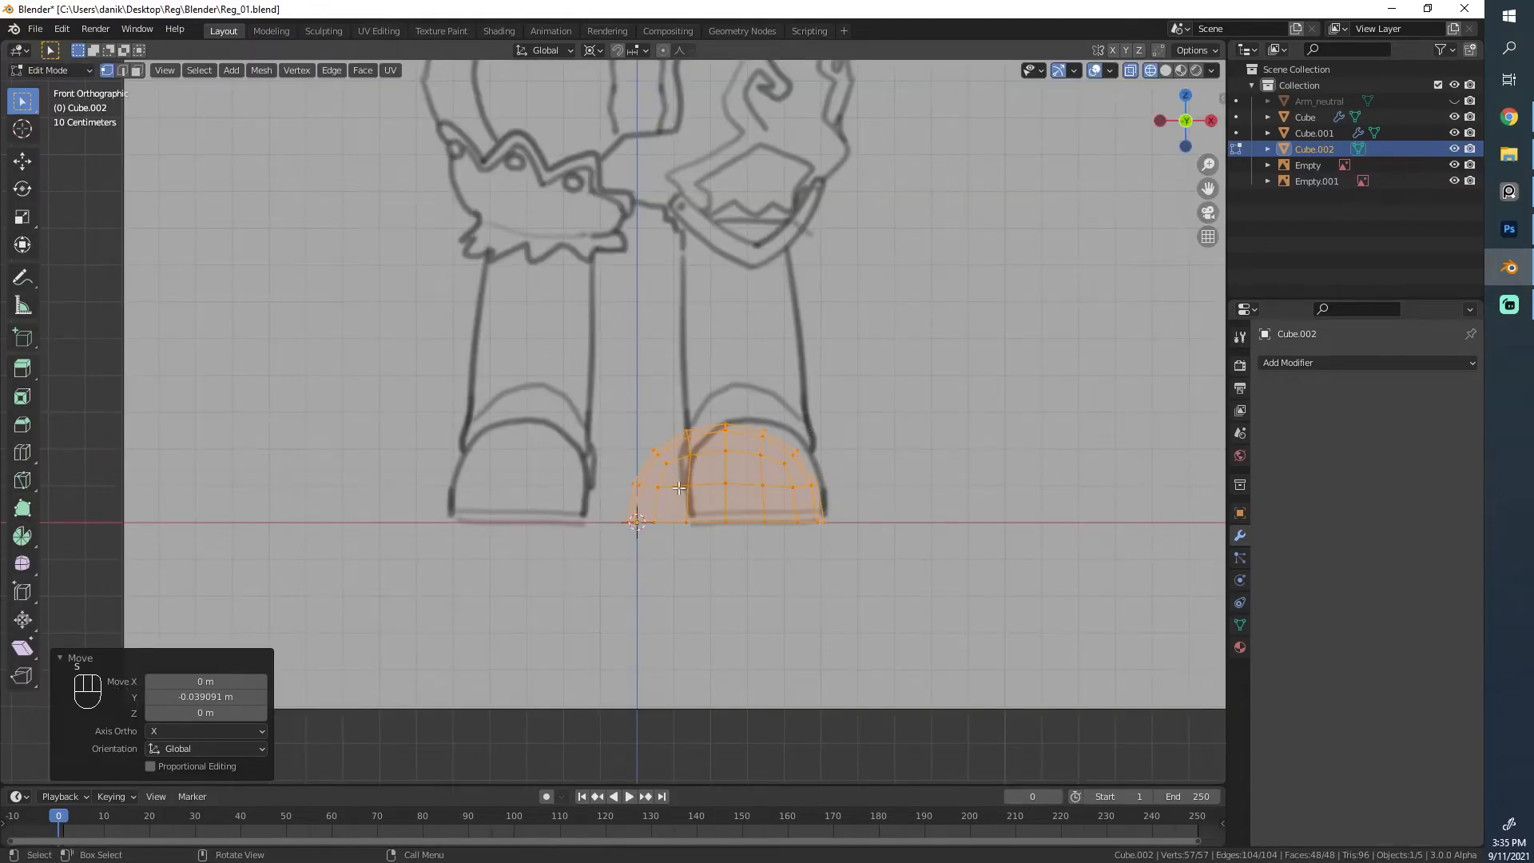
Step: Set the pivot to Median Point, move the half-sphere about 0.083 m along X and narrow it along X to about 0.74
{"action": "key", "text": "period"}
{"action": "left_click", "coordinate": [653, 529]}
{"action": "key", "text": "period"}
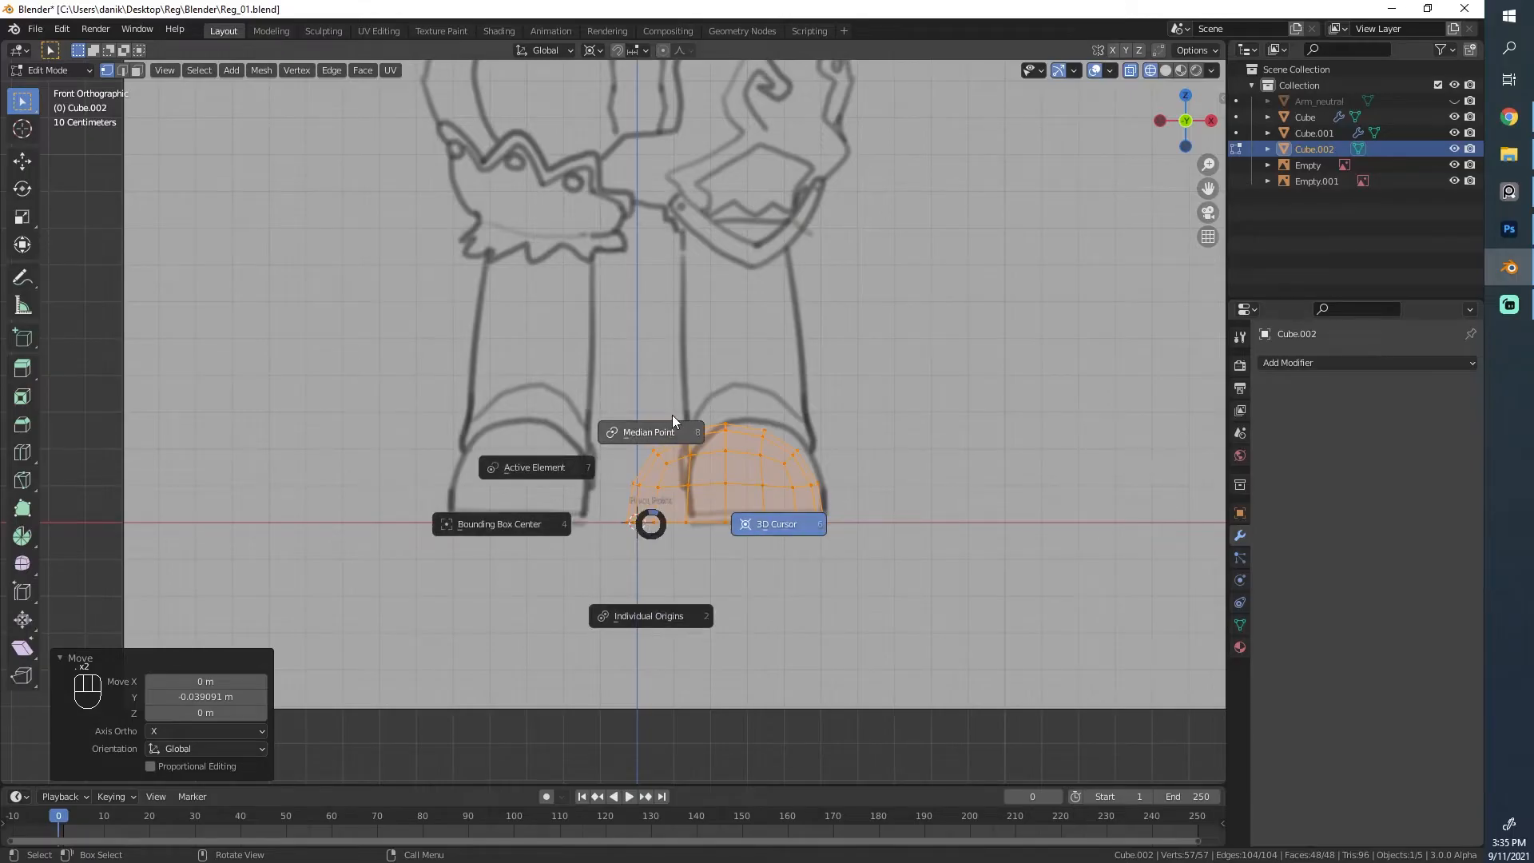
{"action": "left_click", "coordinate": [673, 415]}
{"action": "key", "text": "g"}
{"action": "key", "text": "x"}
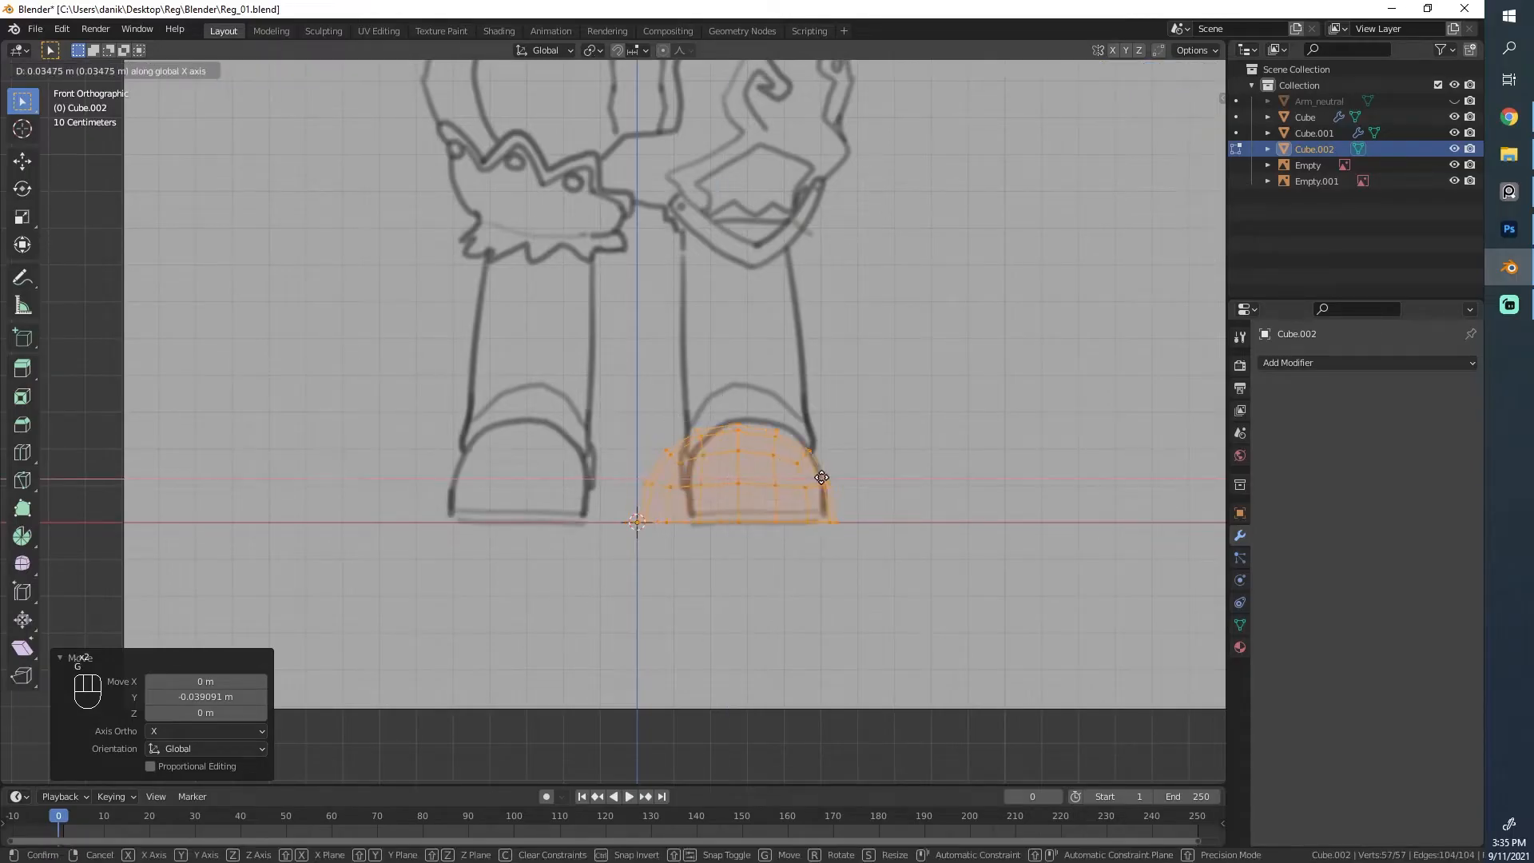
{"action": "left_click", "coordinate": [815, 479]}
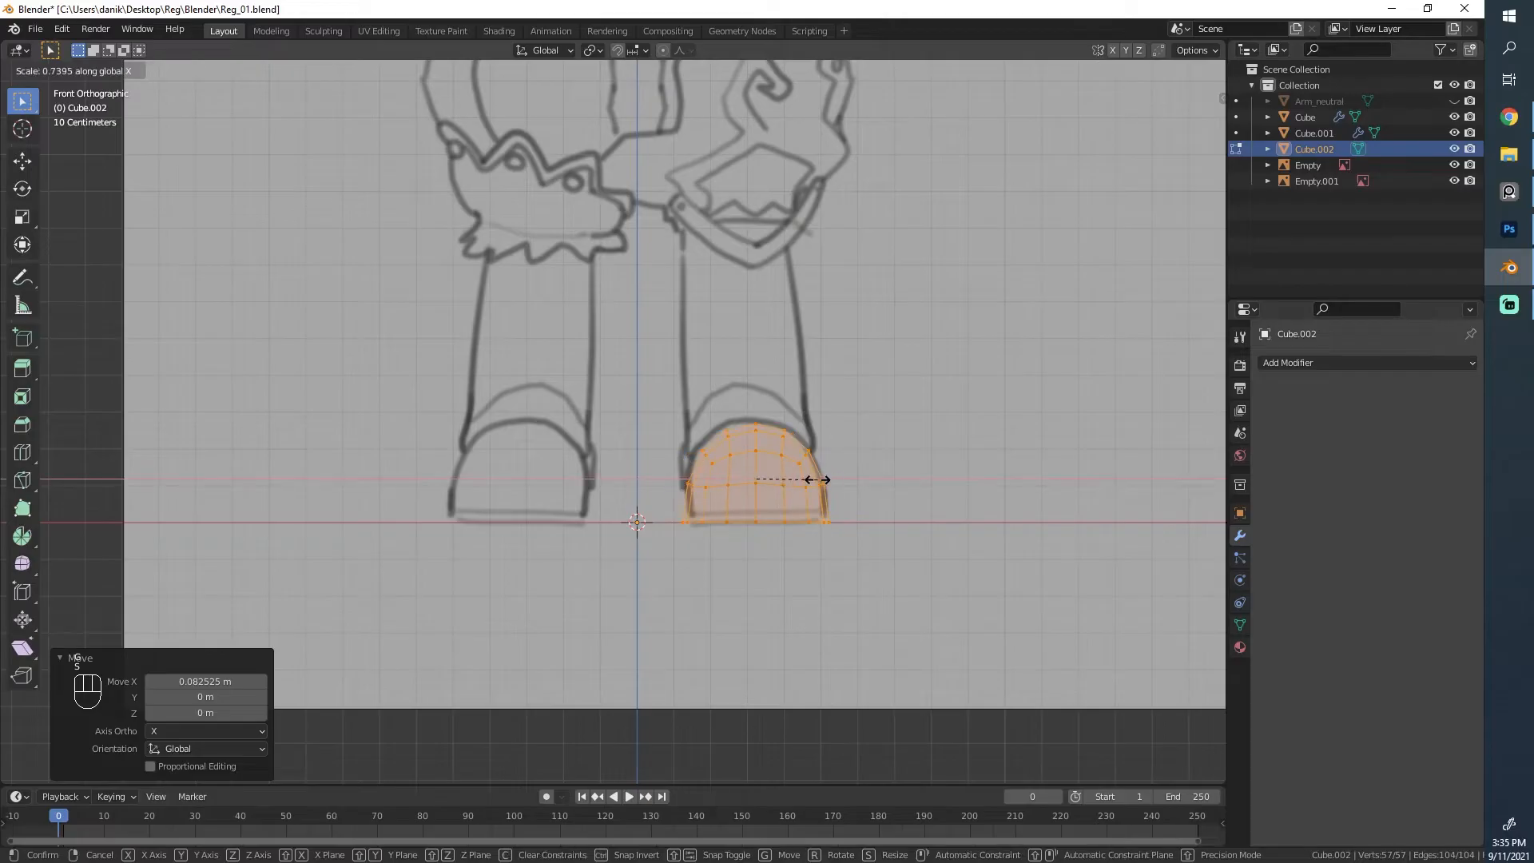
Step: Select the shoe's bottom vertex ring and scale it to 0.918 along X to match the front sketch
{"action": "key", "text": "alt+a"}
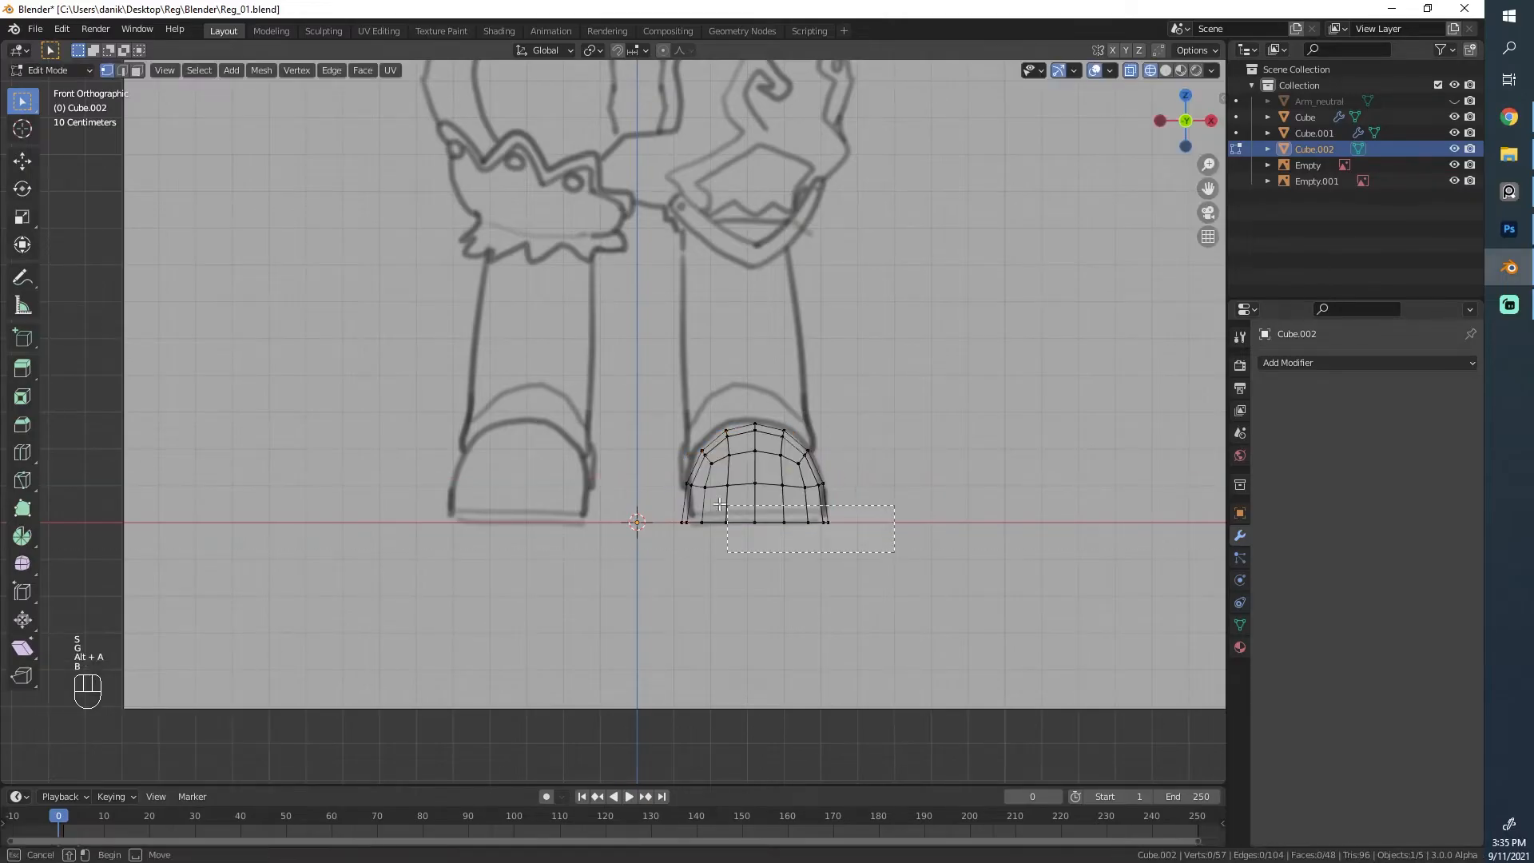
{"action": "key", "text": "b"}
{"action": "left_click_drag", "start_coordinate": [844, 504], "coordinate": [663, 529]}
{"action": "key", "text": "s"}
{"action": "key", "text": "x"}
{"action": "left_click", "coordinate": [985, 517]}
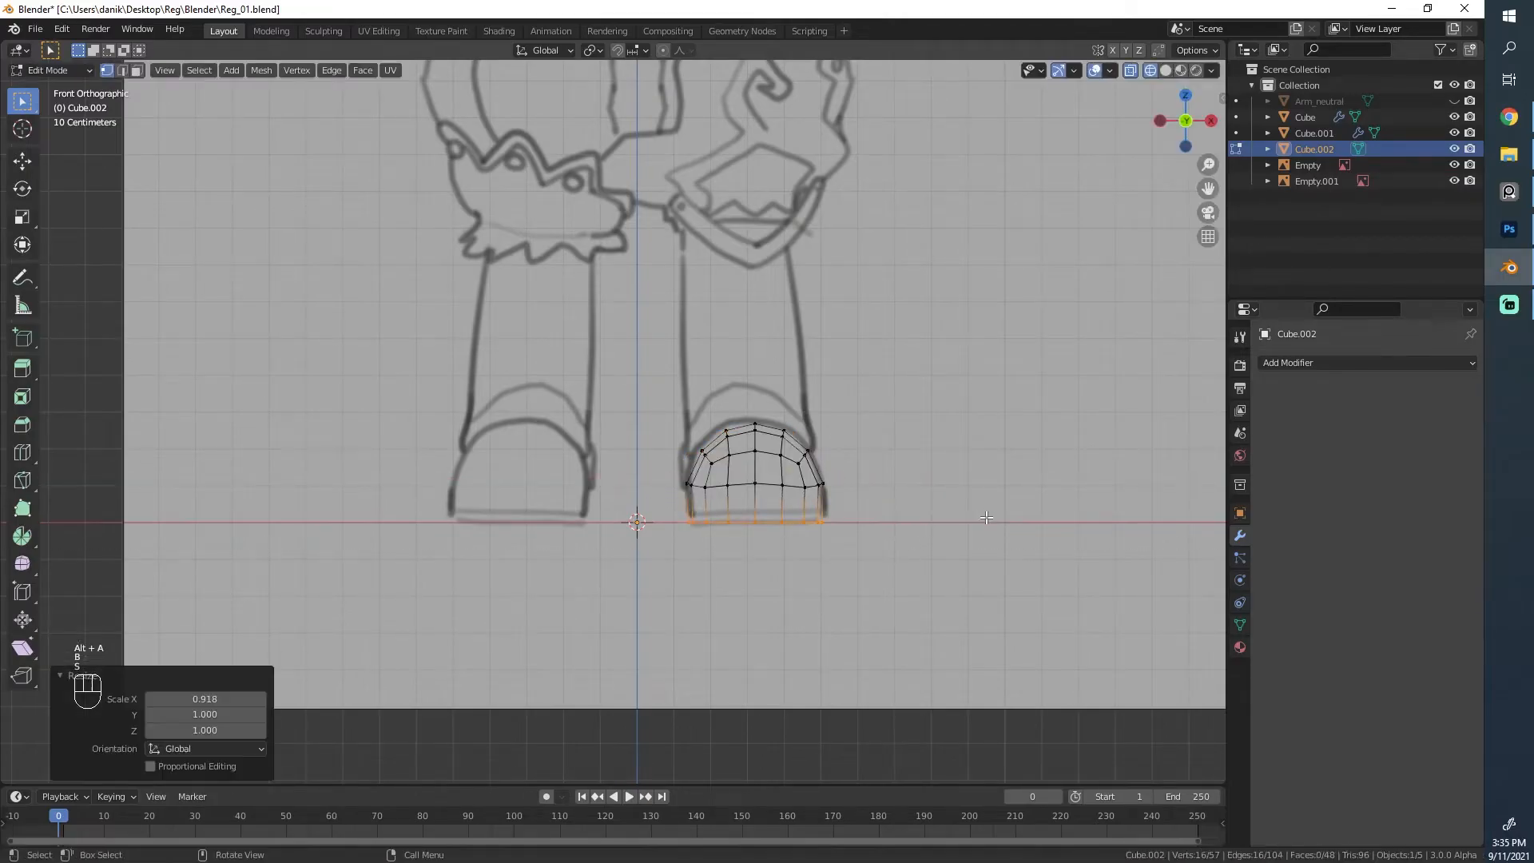
Step: In the side view, move the lower two rows of toe vertices forward to the sketched toe outline
{"action": "key", "text": "a"}
{"action": "key", "text": "KP_3"}
{"action": "scroll", "coordinate": [619, 426], "scroll_direction": "up", "scroll_amount": 3}
{"action": "key", "text": "alt+a"}
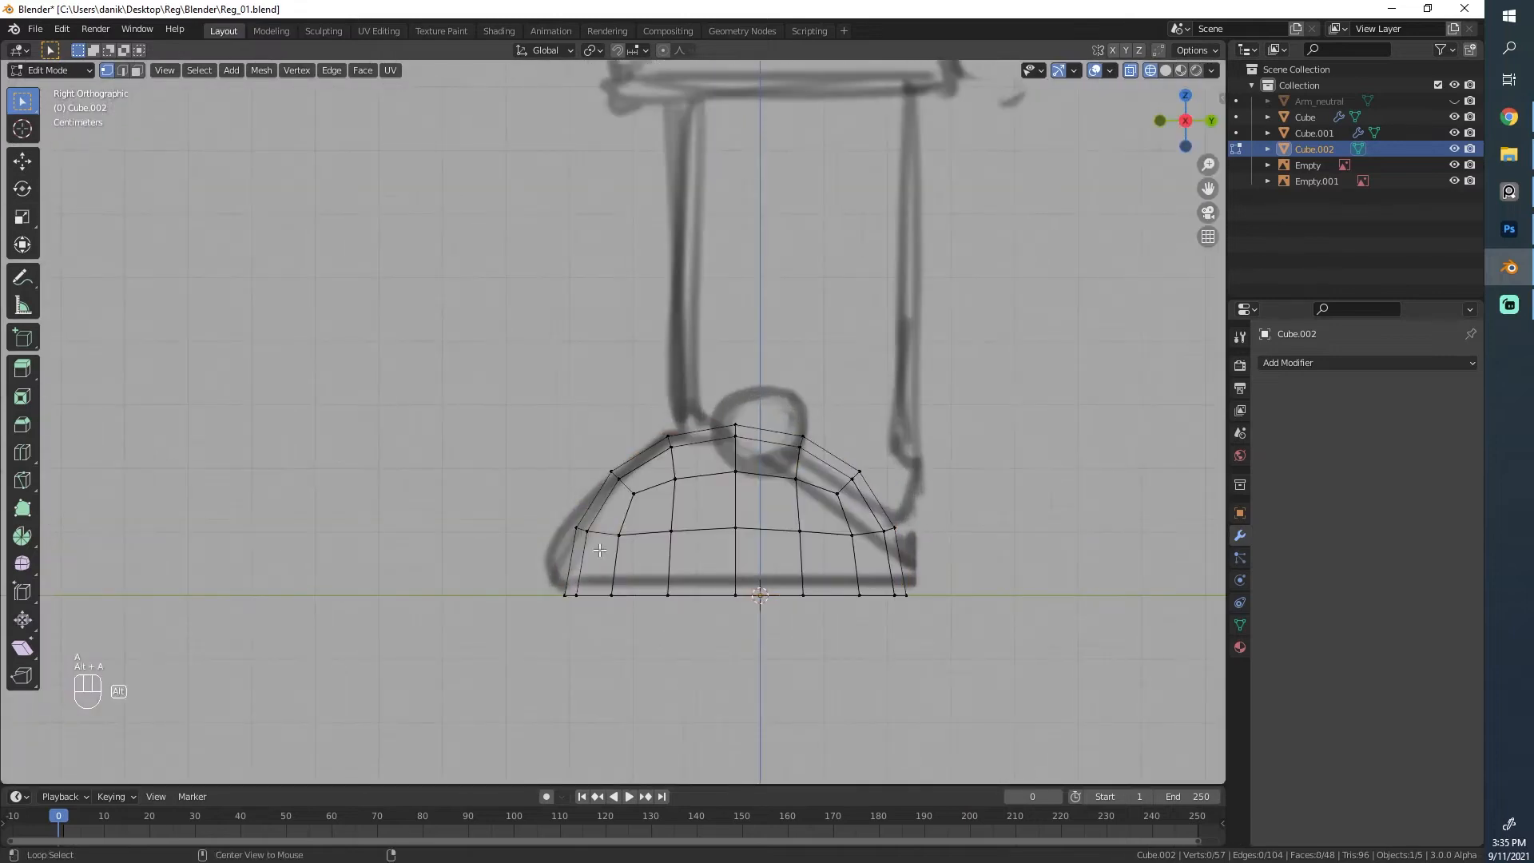
{"action": "key", "text": "b"}
{"action": "left_click_drag", "start_coordinate": [599, 612], "coordinate": [541, 501]}
{"action": "key", "text": "g"}
{"action": "left_click", "coordinate": [585, 524]}
Step: Lower the toe vertices above the sole by about 0.011 m and pull the bottom toe vertices back to the outline
{"action": "key", "text": "alt+a"}
{"action": "key", "text": "b"}
{"action": "key", "text": "g"}
{"action": "middle_click_drag", "start_coordinate": [540, 499], "coordinate": [539, 506]}
{"action": "left_click", "coordinate": [540, 504]}
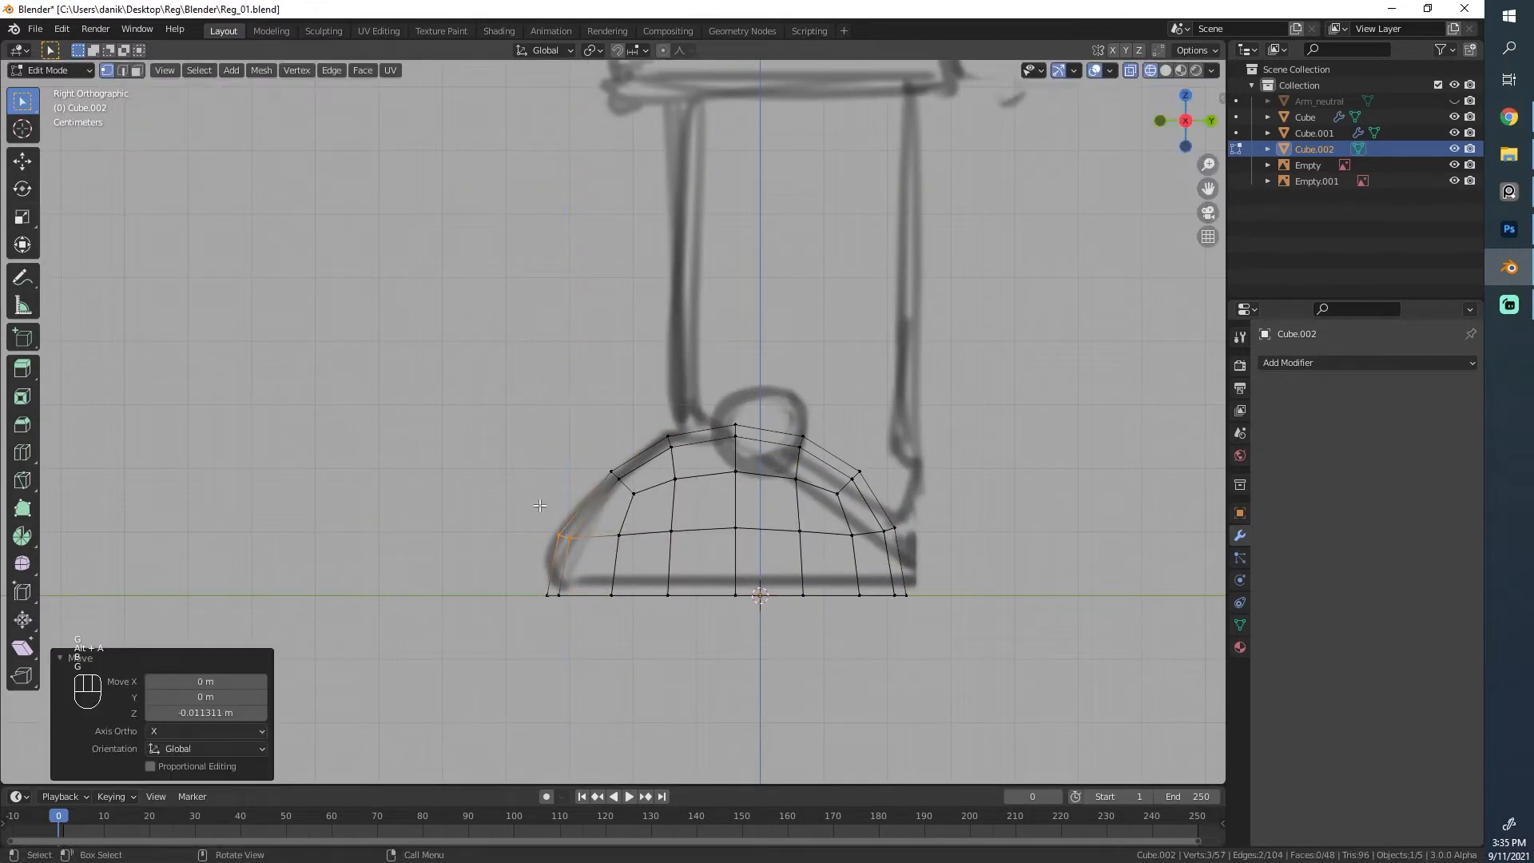
{"action": "key", "text": "alt+a"}
{"action": "key", "text": "b"}
{"action": "left_click_drag", "start_coordinate": [583, 609], "coordinate": [531, 546]}
{"action": "key", "text": "g"}
{"action": "left_click", "coordinate": [524, 552]}
Step: Select all shoe vertices above the bottom ring and lower them slightly to follow the side sketch
{"action": "key", "text": "alt+a"}
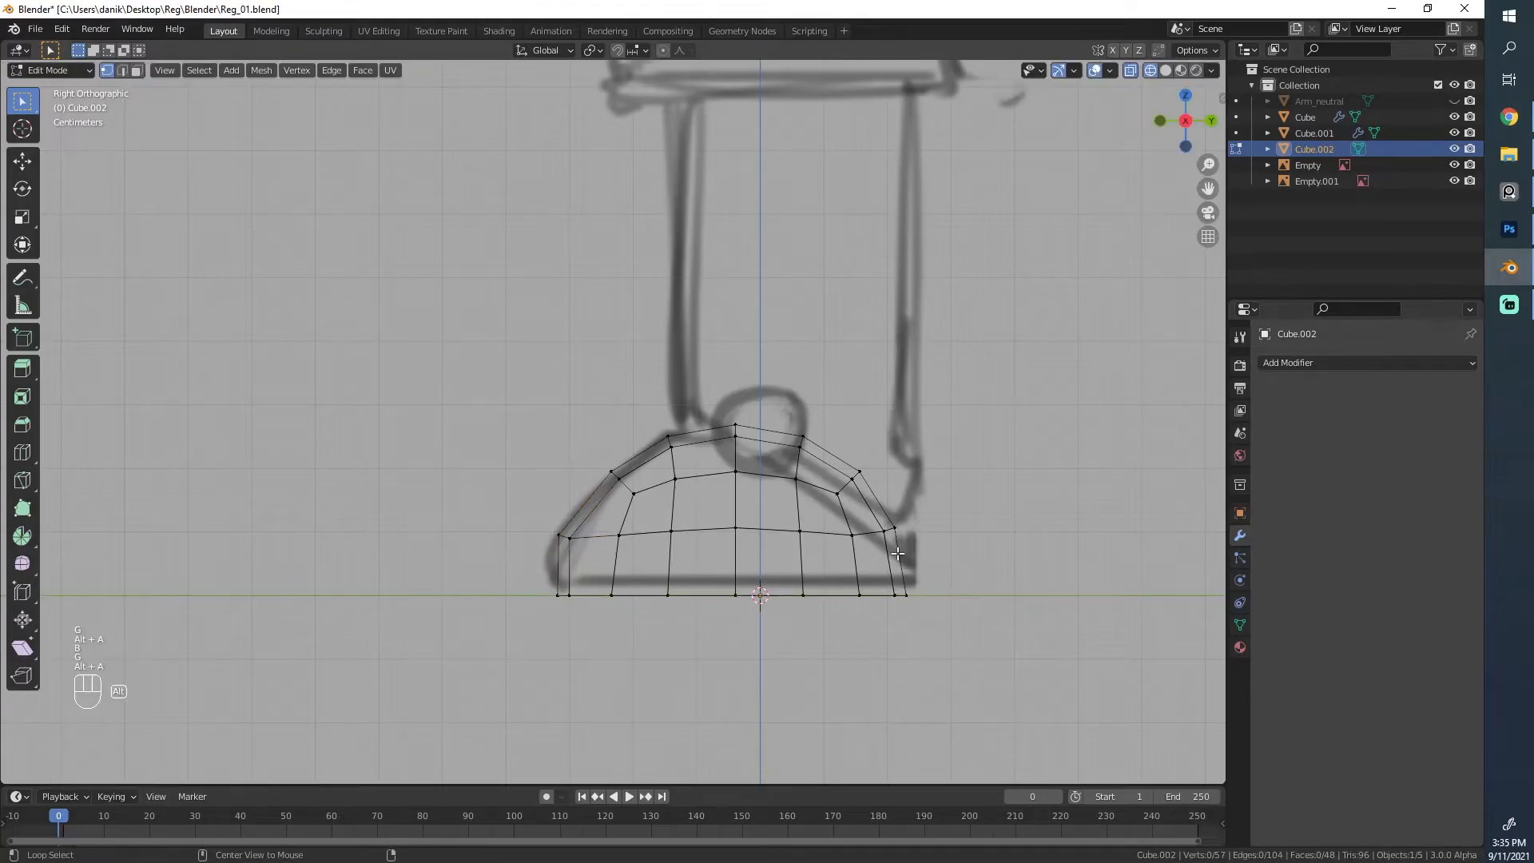
{"action": "key", "text": "b"}
{"action": "left_click_drag", "start_coordinate": [960, 577], "coordinate": [520, 389]}
{"action": "key", "text": "g"}
{"action": "middle_click_drag", "start_coordinate": [519, 387], "coordinate": [336, 353]}
{"action": "left_click", "coordinate": [518, 390]}
Step: Move the heel vertices just above the sole, and the row above them, backward toward the sketched heel
{"action": "key", "text": "alt+a"}
{"action": "key", "text": "b"}
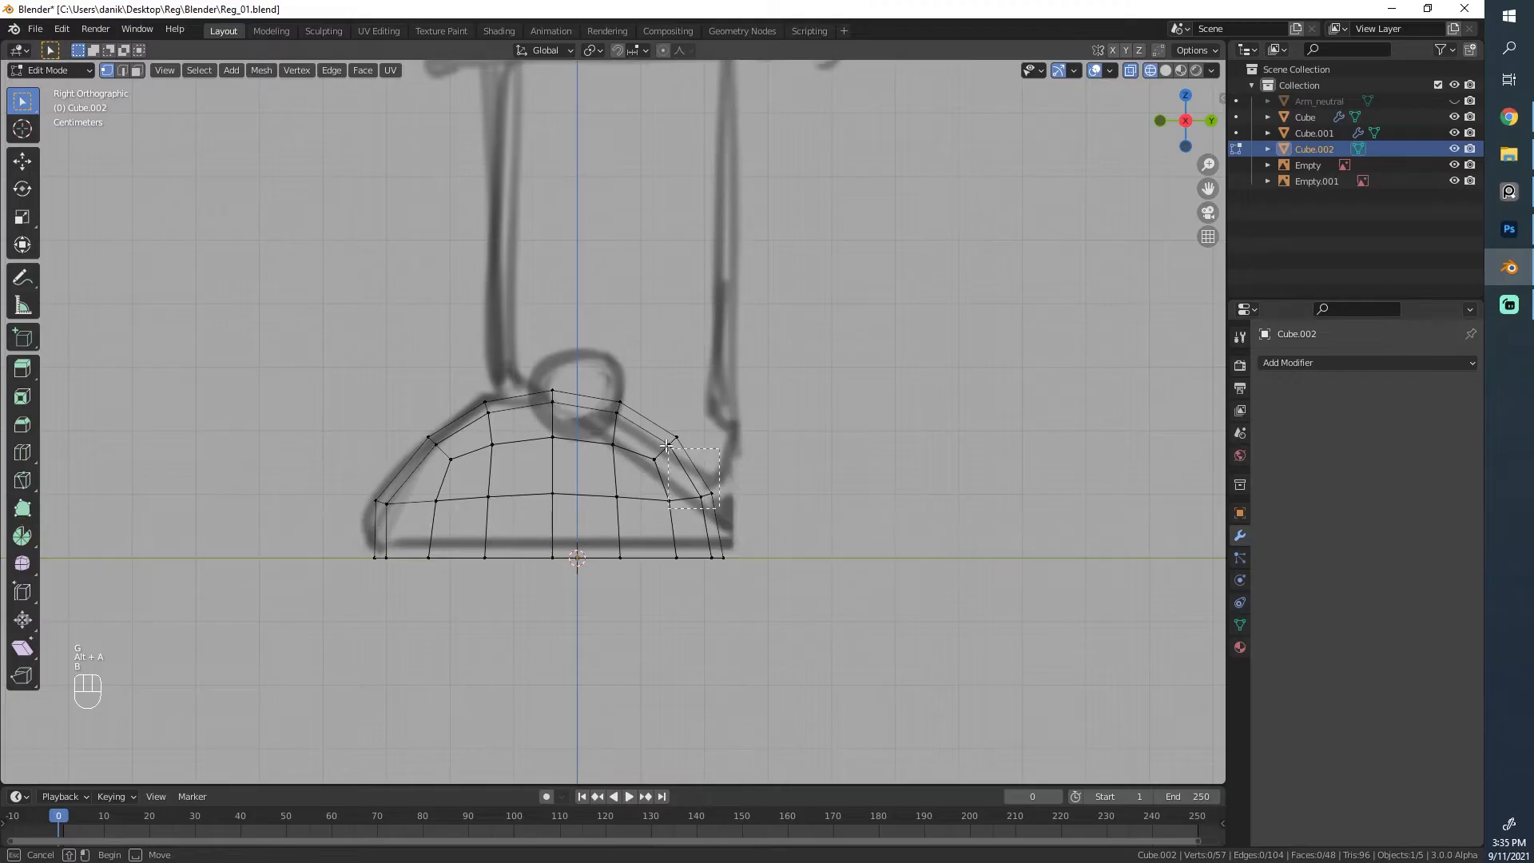
{"action": "left_click_drag", "start_coordinate": [667, 445], "coordinate": [629, 421]}
{"action": "key", "text": "g"}
{"action": "left_click", "coordinate": [660, 416]}
{"action": "key", "text": "alt+a"}
{"action": "key", "text": "b"}
{"action": "key", "text": "g"}
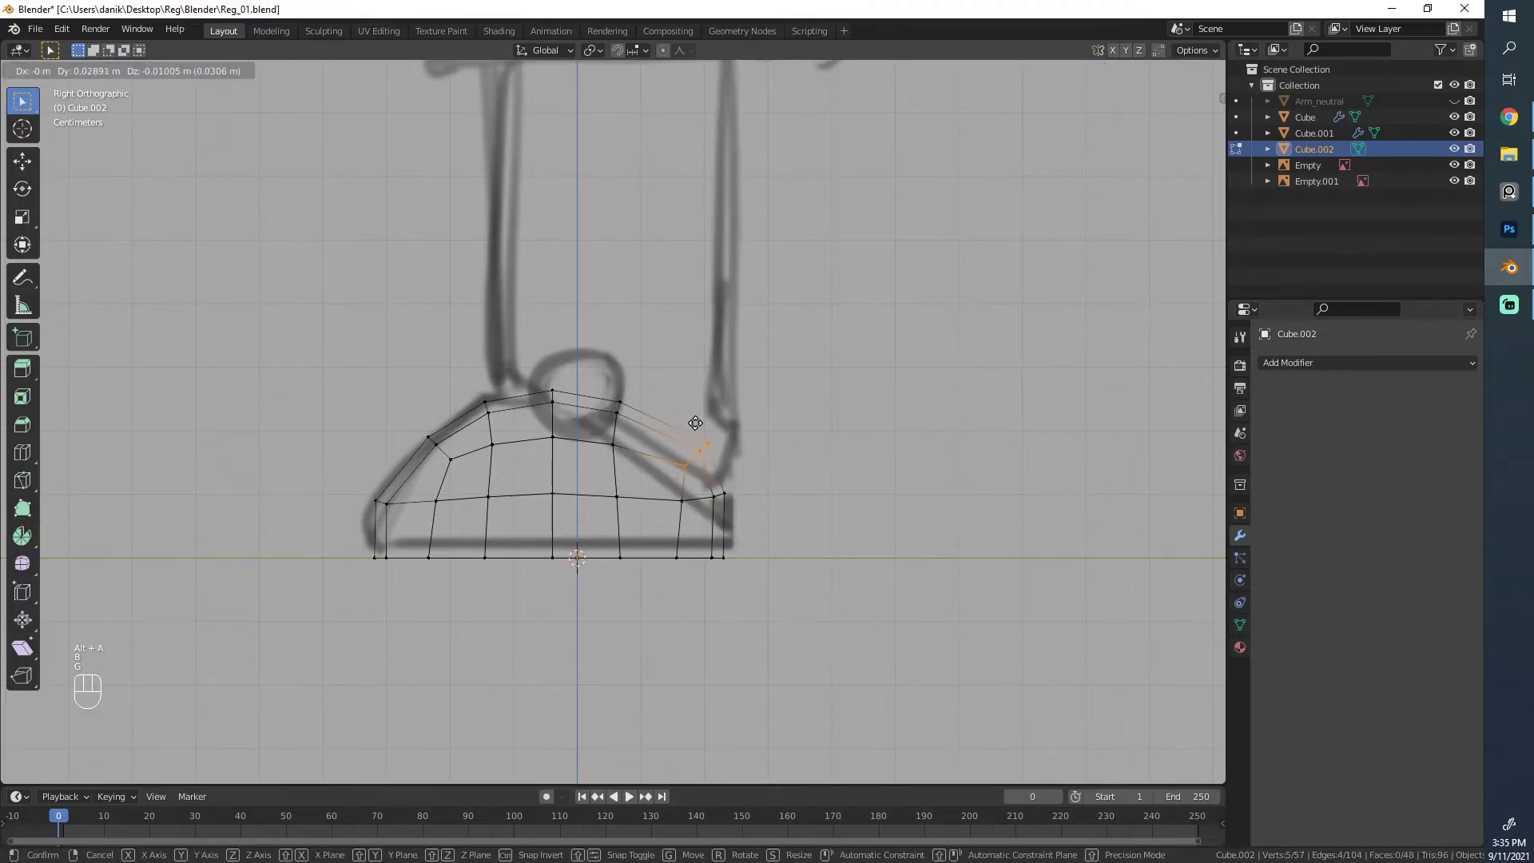
{"action": "left_click", "coordinate": [678, 417]}
Step: Lower the heel vertices just above the sole by about 0.015 m along Z, and slide them slightly further down their edges
{"action": "left_click_drag", "start_coordinate": [665, 469], "coordinate": [666, 469]}
{"action": "key", "text": "g"}
{"action": "key", "text": "z"}
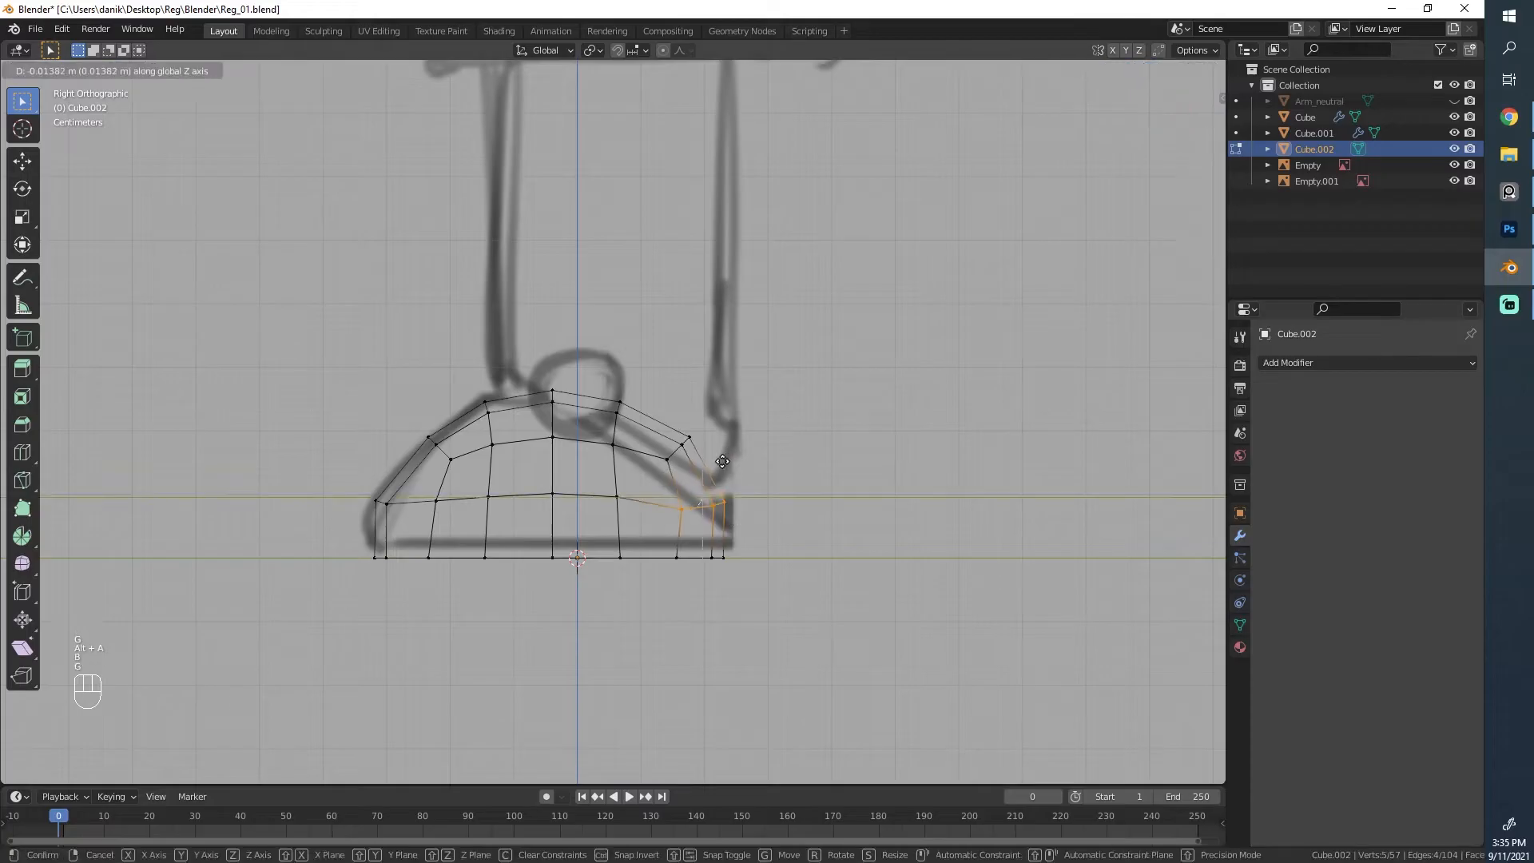
{"action": "left_click", "coordinate": [722, 461]}
{"action": "key", "text": "r"}
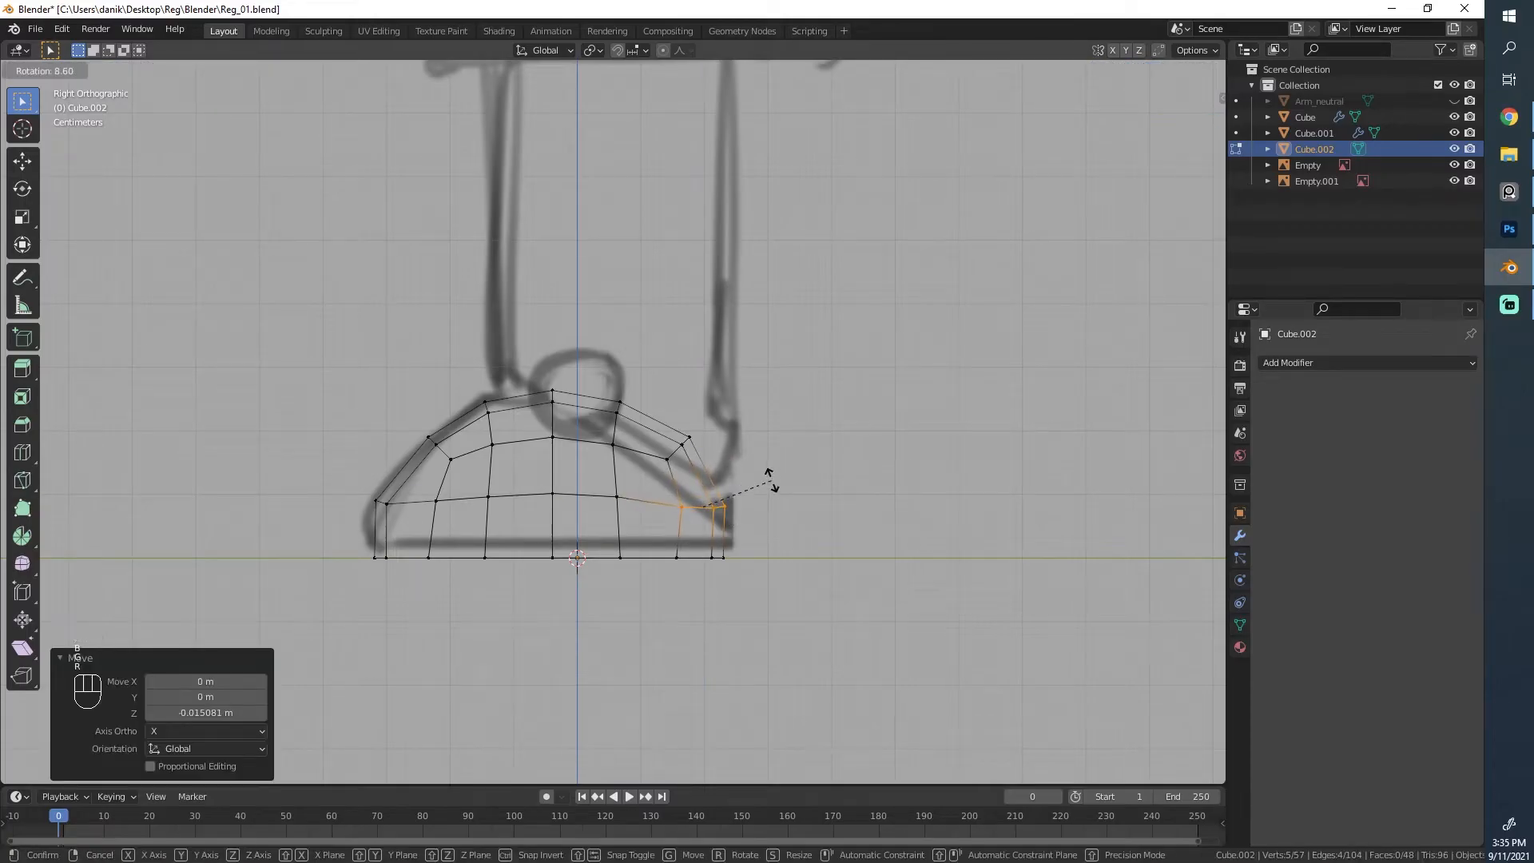
{"action": "key", "text": "Escape"}
{"action": "key", "text": "g"}
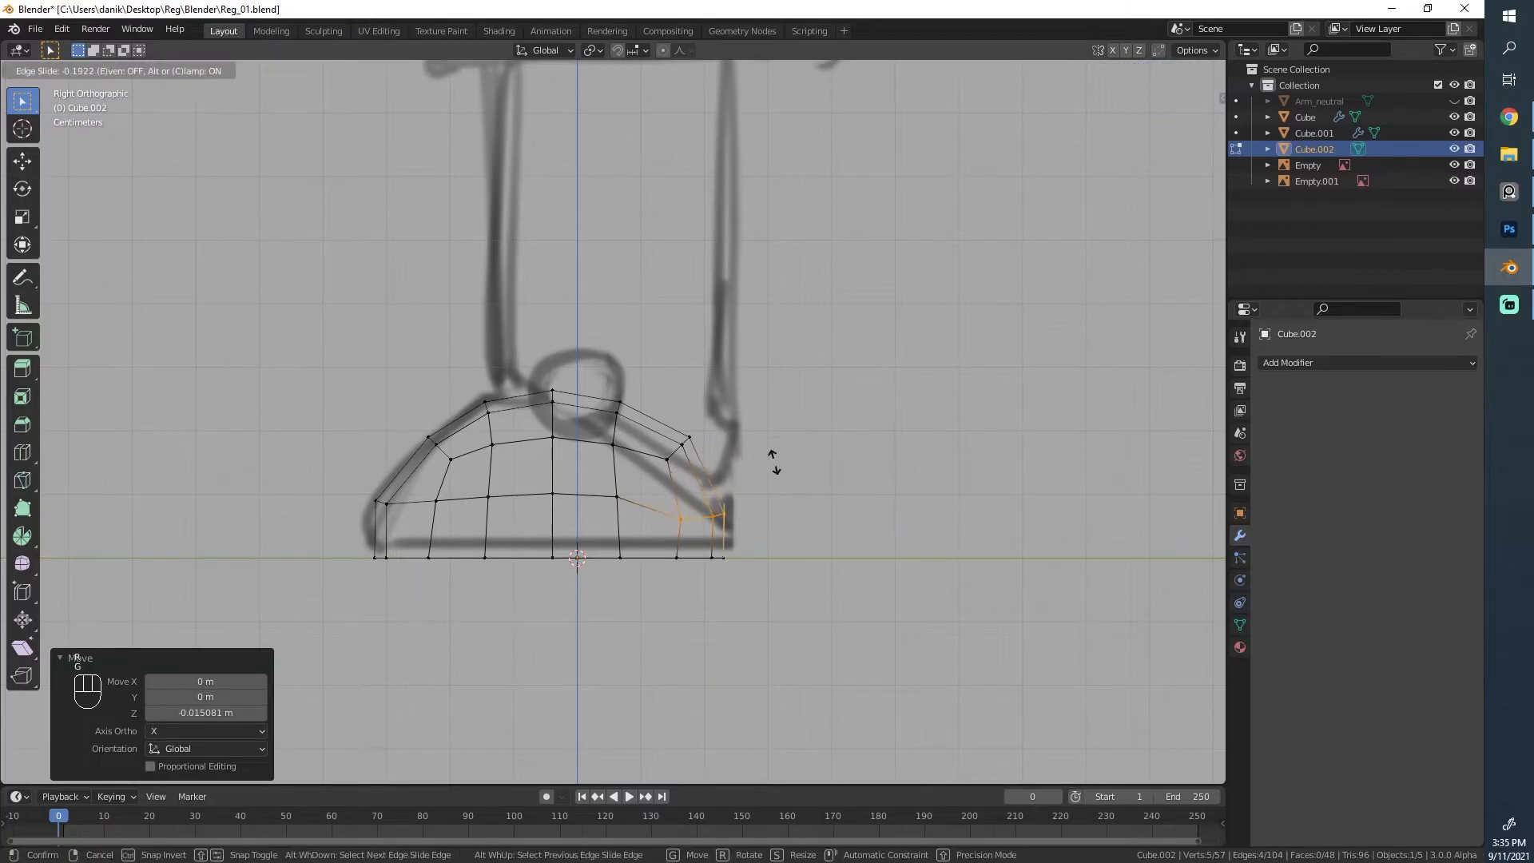
{"action": "left_click", "coordinate": [770, 457]}
Step: Slide the side vertices of the row above the sole down by a factor of about 0.15 and rotate them slightly
{"action": "key", "text": "alt+a"}
{"action": "key", "text": "b"}
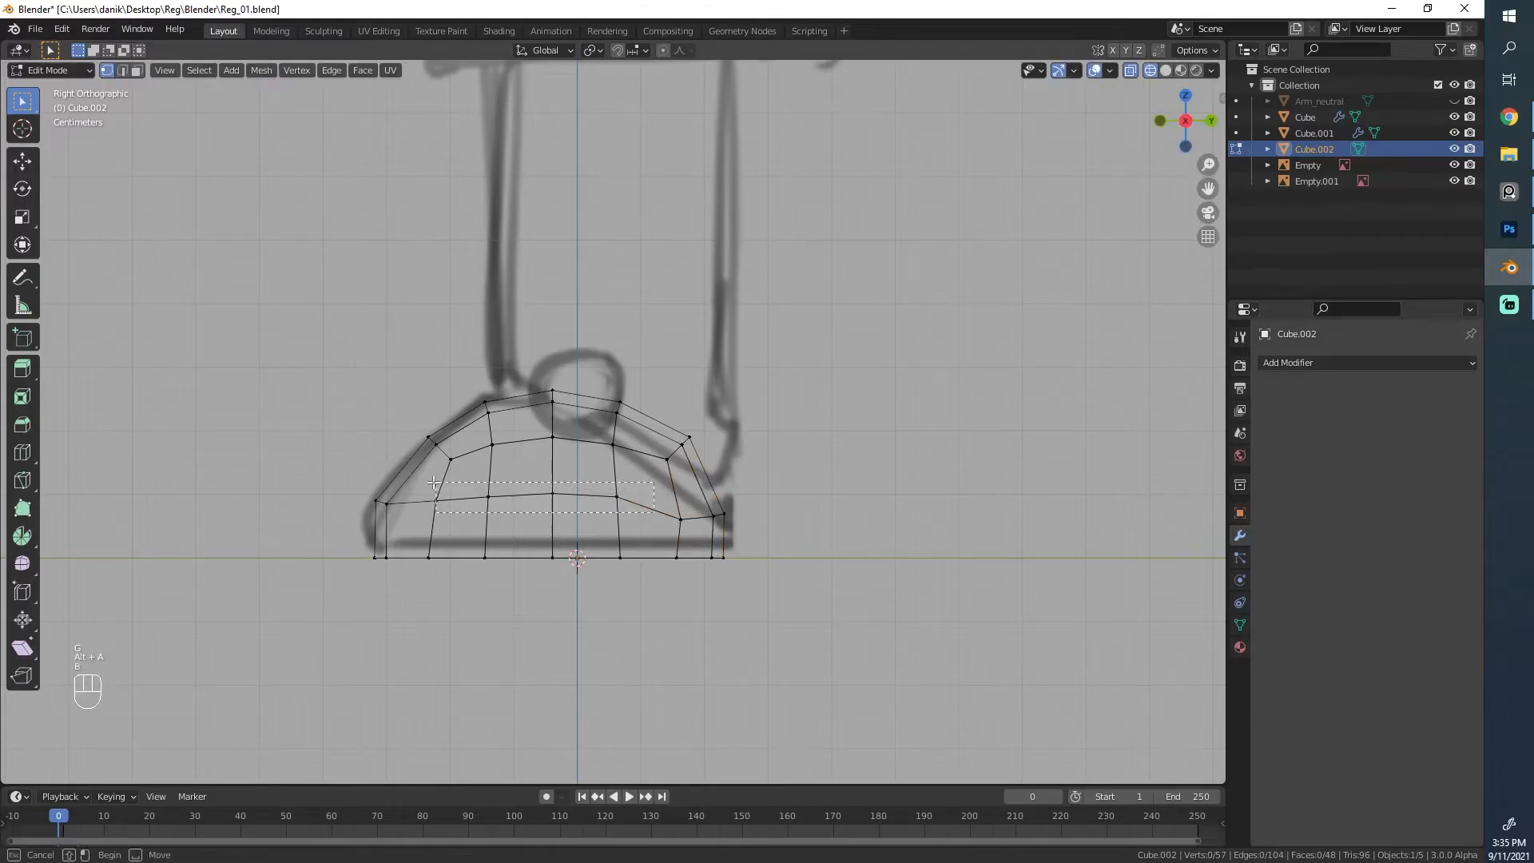
{"action": "left_click_drag", "start_coordinate": [433, 483], "coordinate": [433, 483]}
{"action": "key", "text": "g"}
{"action": "key", "text": "g"}
{"action": "left_click", "coordinate": [695, 463]}
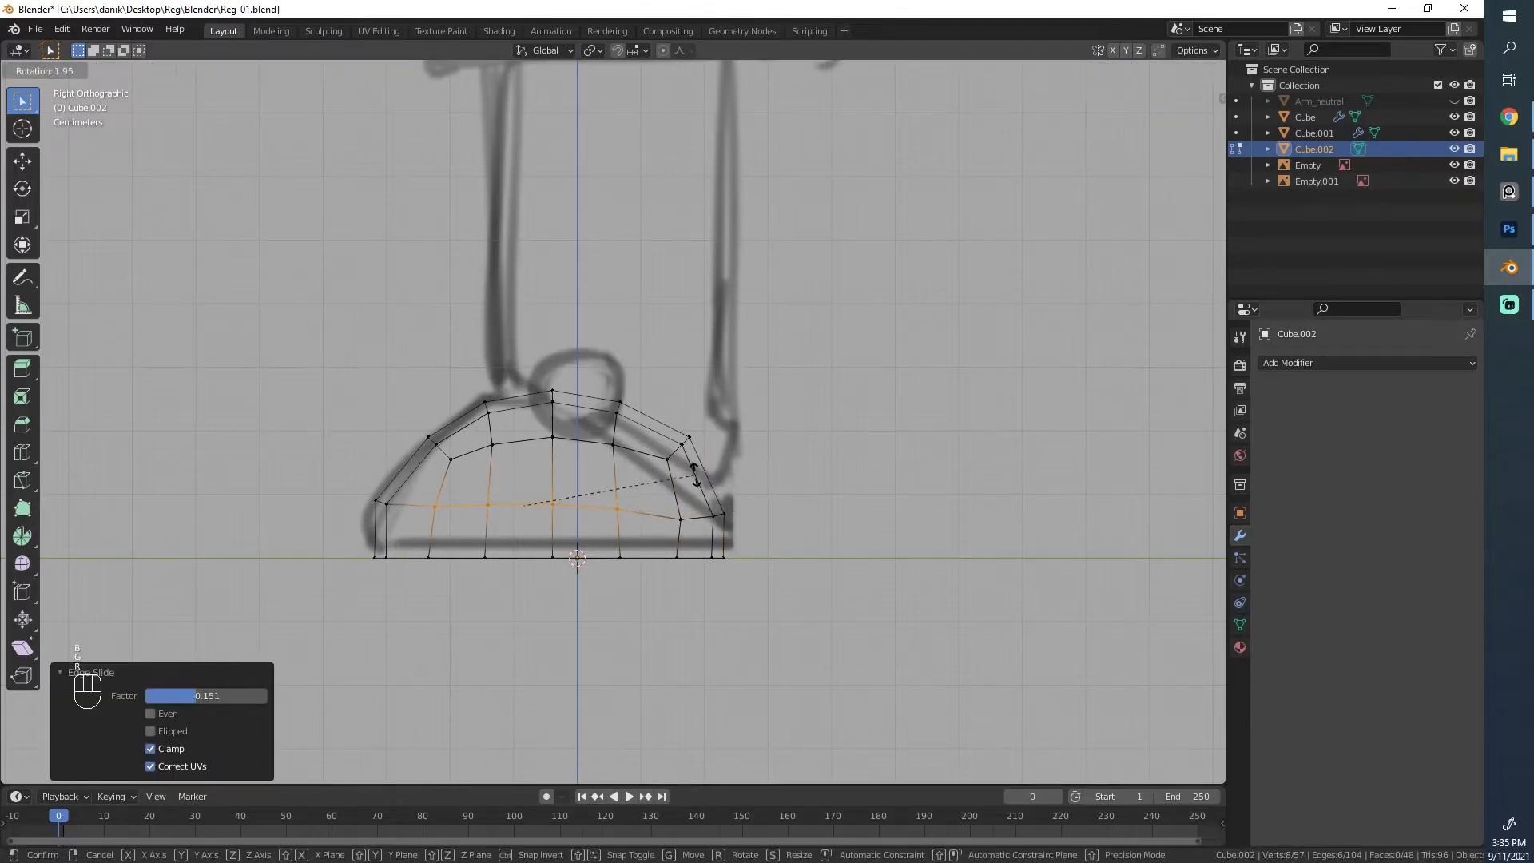
{"action": "key", "text": "r"}
{"action": "left_click", "coordinate": [696, 477]}
Step: Slide the mid-shoe side vertices in the row above the sole slightly downward along their edges
{"action": "key", "text": "alt+a"}
{"action": "key", "text": "b"}
{"action": "left_click_drag", "start_coordinate": [645, 490], "coordinate": [408, 494]}
{"action": "key", "text": "g"}
{"action": "key", "text": "g"}
{"action": "left_click", "coordinate": [586, 477]}
Step: Slide the remaining side vertices toward the toe individually to even out the row above the sole
{"action": "key", "text": "alt+a"}
{"action": "key", "text": "b"}
{"action": "key", "text": "g"}
{"action": "key", "text": "g"}
{"action": "left_click", "coordinate": [482, 495]}
{"action": "key", "text": "alt+a"}
{"action": "key", "text": "b"}
{"action": "key", "text": "g"}
{"action": "key", "text": "g"}
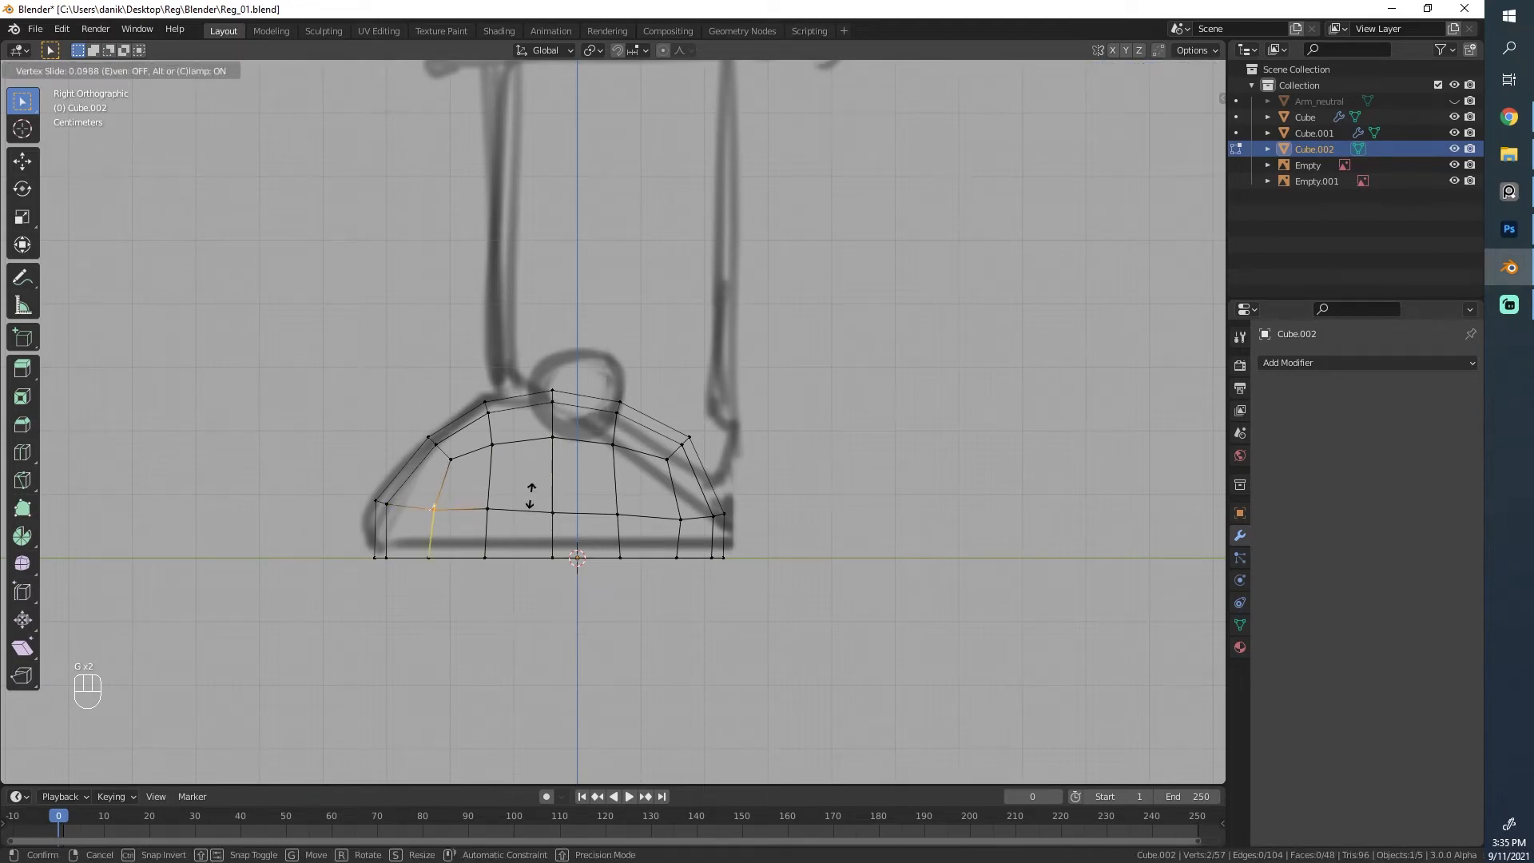
{"action": "left_click", "coordinate": [615, 515]}
{"action": "key", "text": "alt+a"}
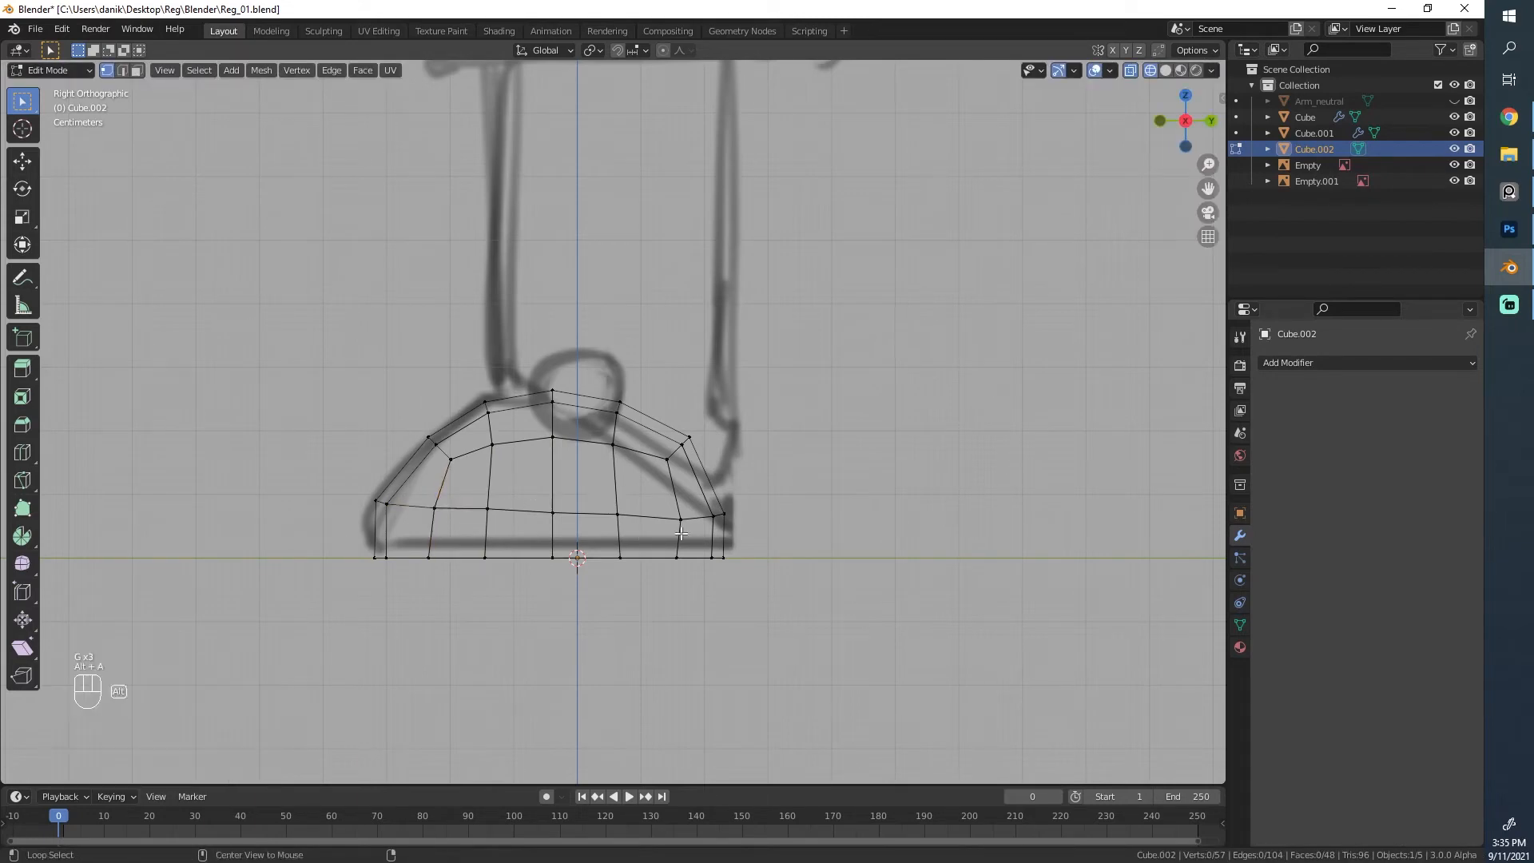
Step: Select the full edge loop above the sole and scale it flat along Z
{"action": "left_click", "coordinate": [652, 519], "text": "alt"}
{"action": "key", "text": "s"}
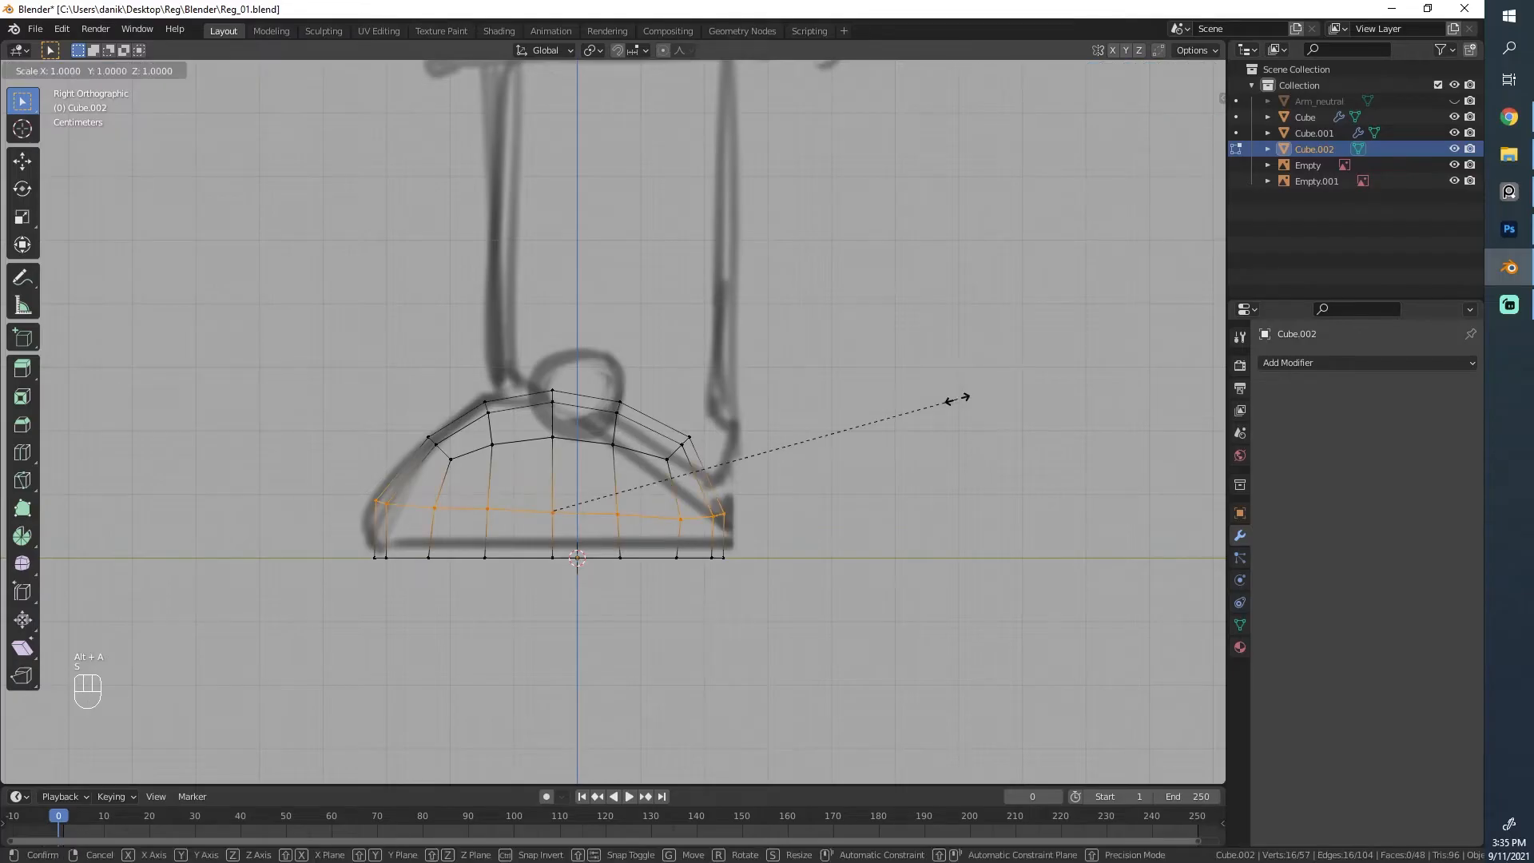
{"action": "key", "text": "z"}
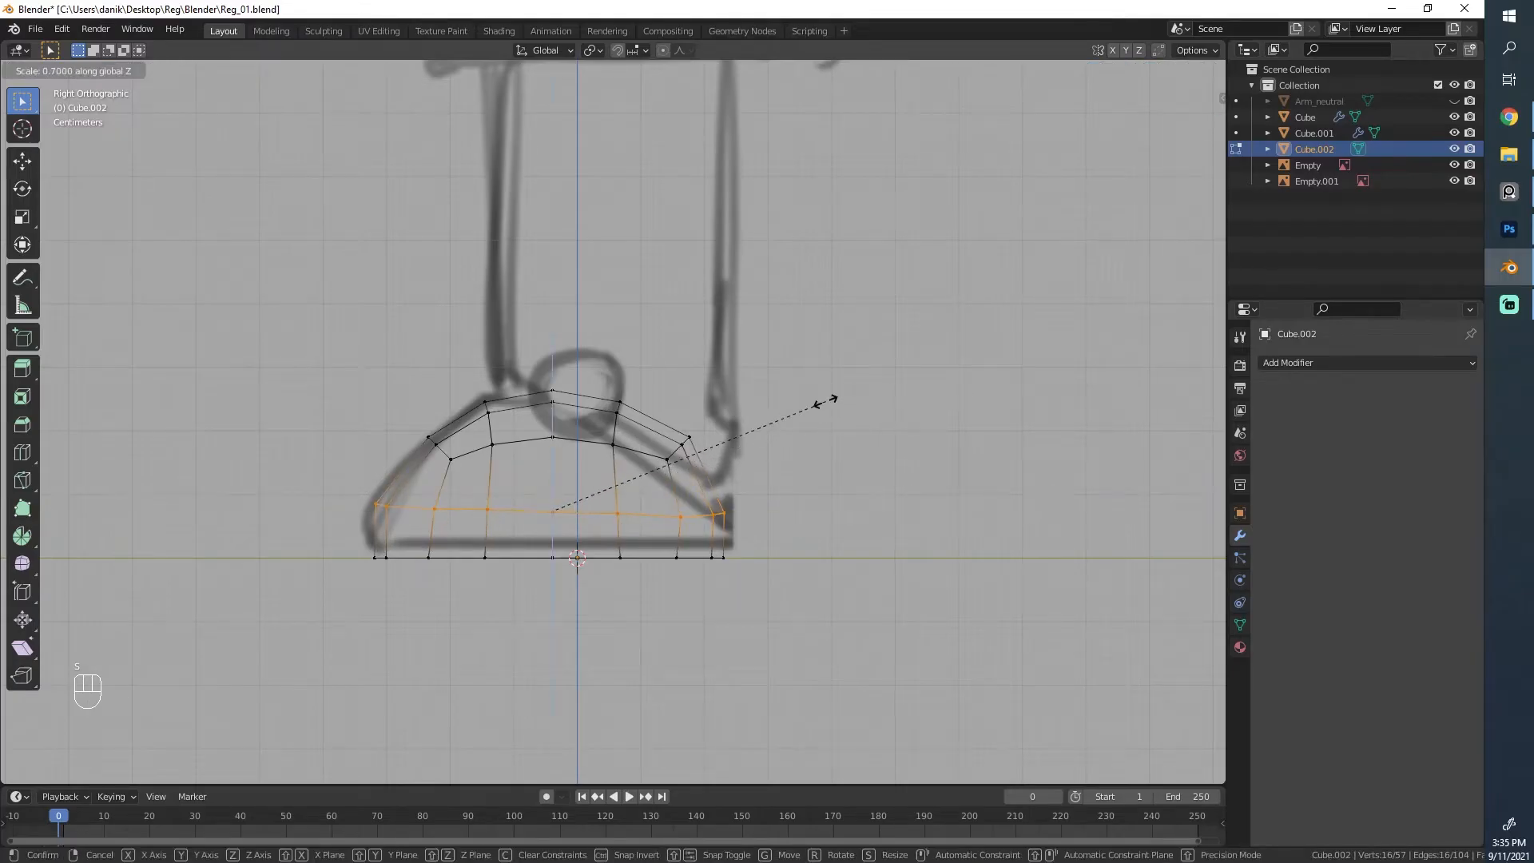
{"action": "left_click", "coordinate": [825, 401]}
{"action": "scroll", "coordinate": [675, 552], "scroll_direction": "up", "scroll_amount": 2}
{"action": "key", "text": "alt+a"}
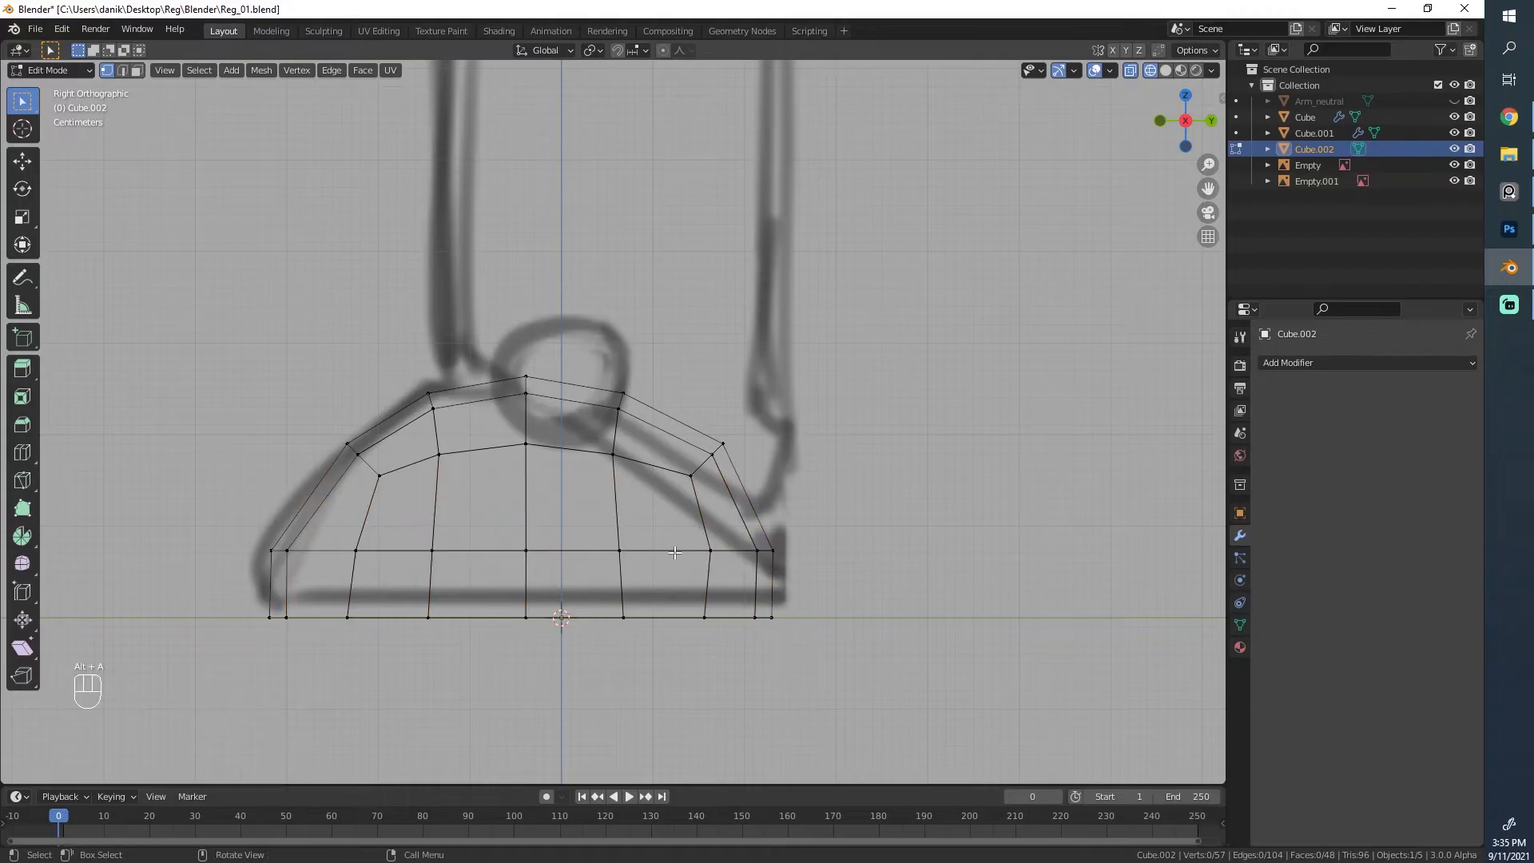
Step: Examine the shoe's rounded shape in solid shading from a perspective angle, and return to the wireframe side view
{"action": "middle_click_drag", "start_coordinate": [675, 552], "coordinate": [540, 548]}
{"action": "key", "text": "a"}
{"action": "scroll", "coordinate": [530, 410], "scroll_direction": "down", "scroll_amount": 2}
{"action": "key", "text": "z"}
{"action": "scroll", "coordinate": [885, 501], "scroll_direction": "down", "scroll_amount": 2}
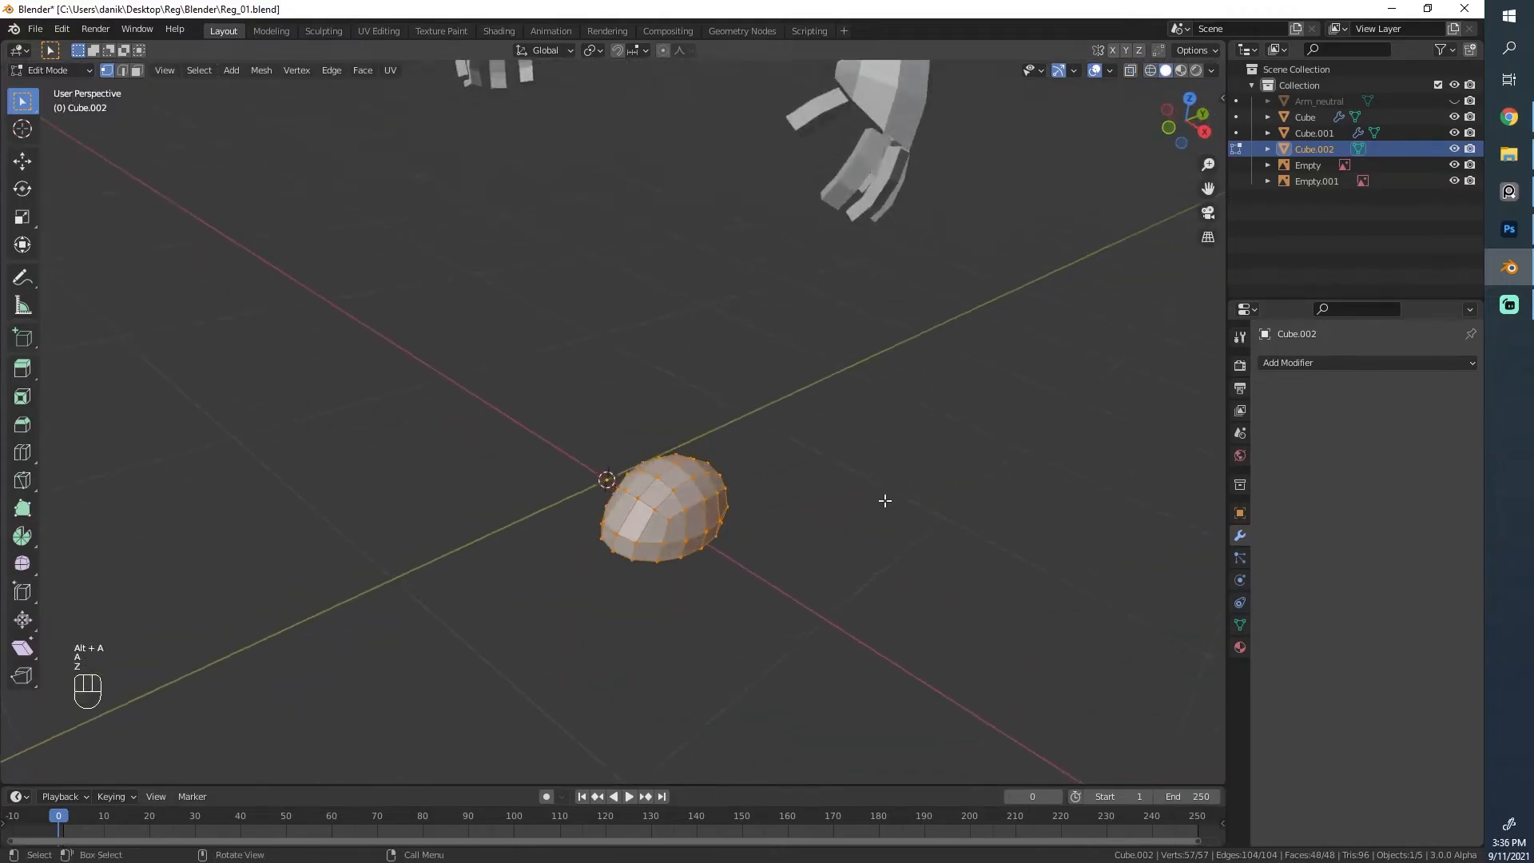
{"action": "middle_click_drag", "start_coordinate": [885, 501], "coordinate": [757, 500], "text": "alt"}
{"action": "scroll", "coordinate": [756, 501], "scroll_direction": "up", "scroll_amount": 6}
{"action": "key", "text": "z"}
{"action": "key", "text": "alt+a"}
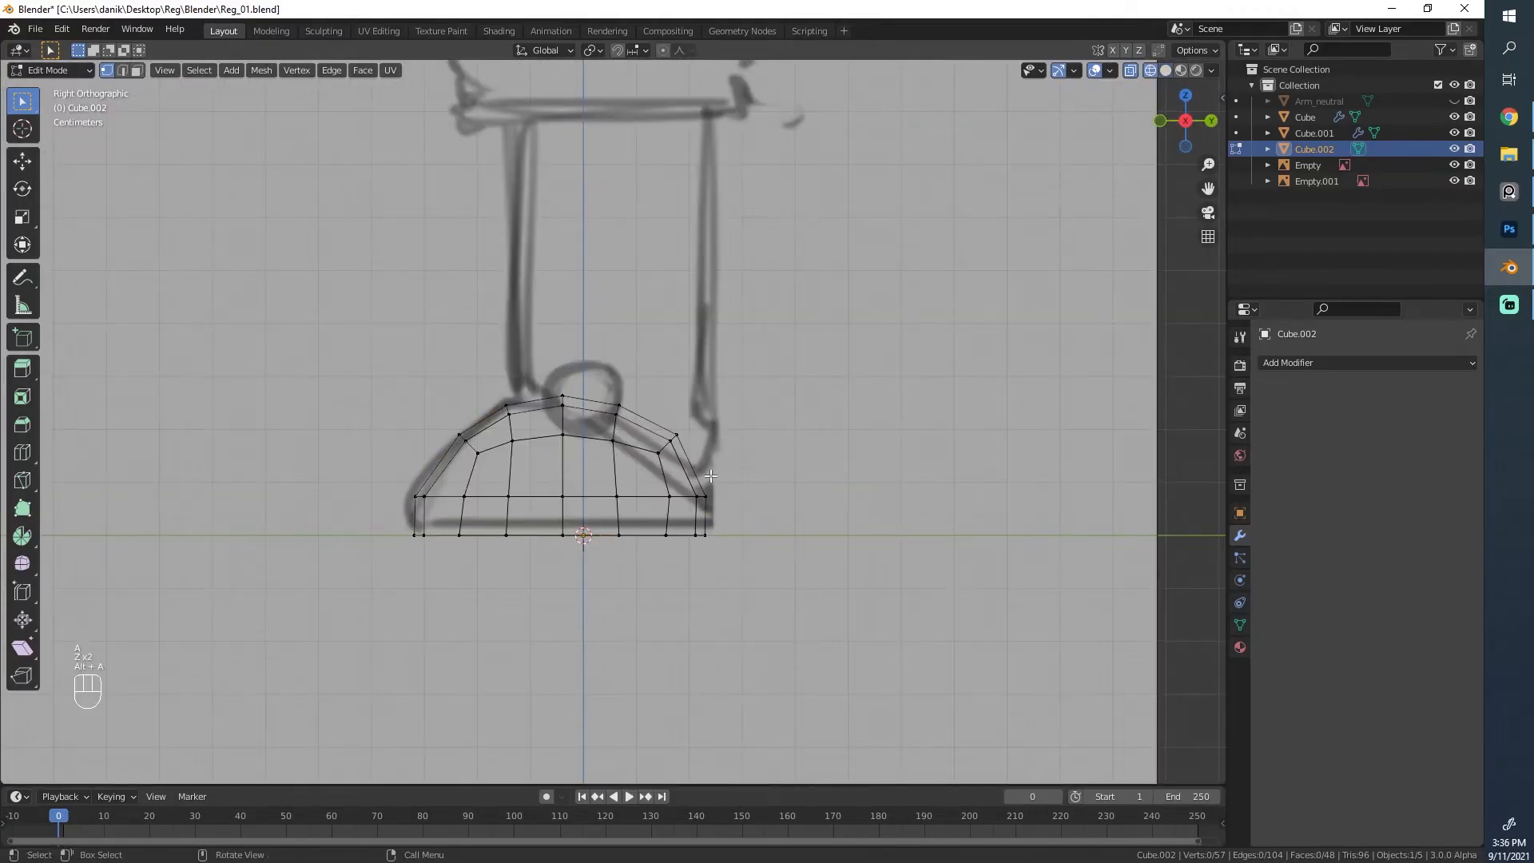
Step: Move the upper rear vertices of the shoe backward and slightly up toward the sketched ankle and heel
{"action": "key", "text": "b"}
{"action": "left_click_drag", "start_coordinate": [710, 476], "coordinate": [538, 363]}
{"action": "key", "text": "g"}
{"action": "left_click", "coordinate": [628, 373]}
{"action": "key", "text": "alt+a"}
{"action": "key", "text": "b"}
{"action": "key", "text": "g"}
{"action": "left_click", "coordinate": [543, 360]}
Step: Move the upper vertices at the front of the instep backward by about 0.0045 m
{"action": "key", "text": "alt+a"}
{"action": "key", "text": "b"}
{"action": "left_click_drag", "start_coordinate": [536, 463], "coordinate": [486, 370]}
{"action": "key", "text": "g"}
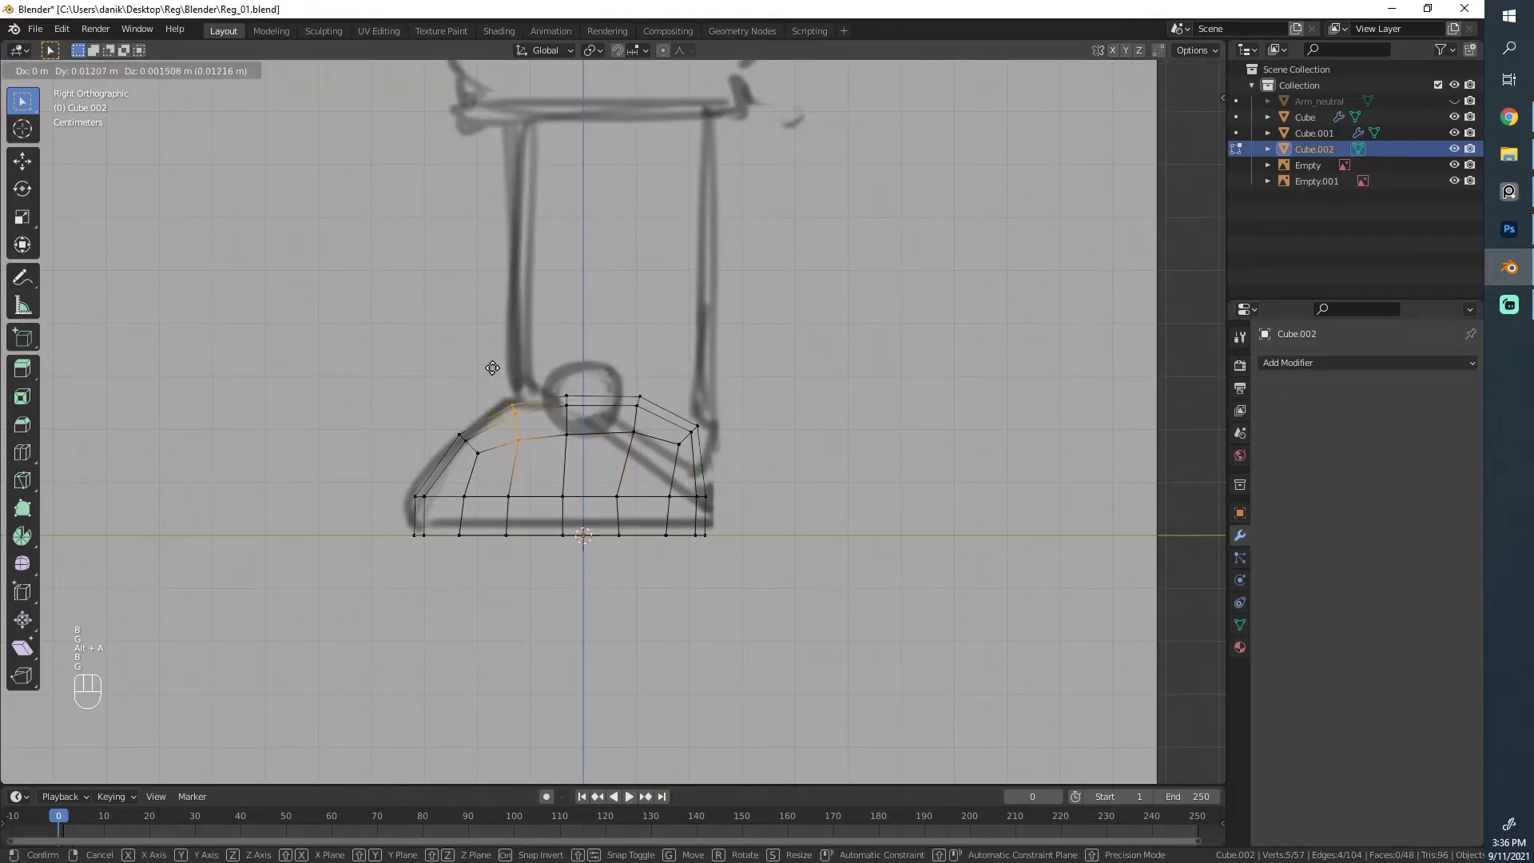
{"action": "left_click", "coordinate": [492, 367]}
Step: Select the whole middle column of shoe vertices and move it slightly backward along Y
{"action": "left_click", "coordinate": [552, 507], "text": "alt"}
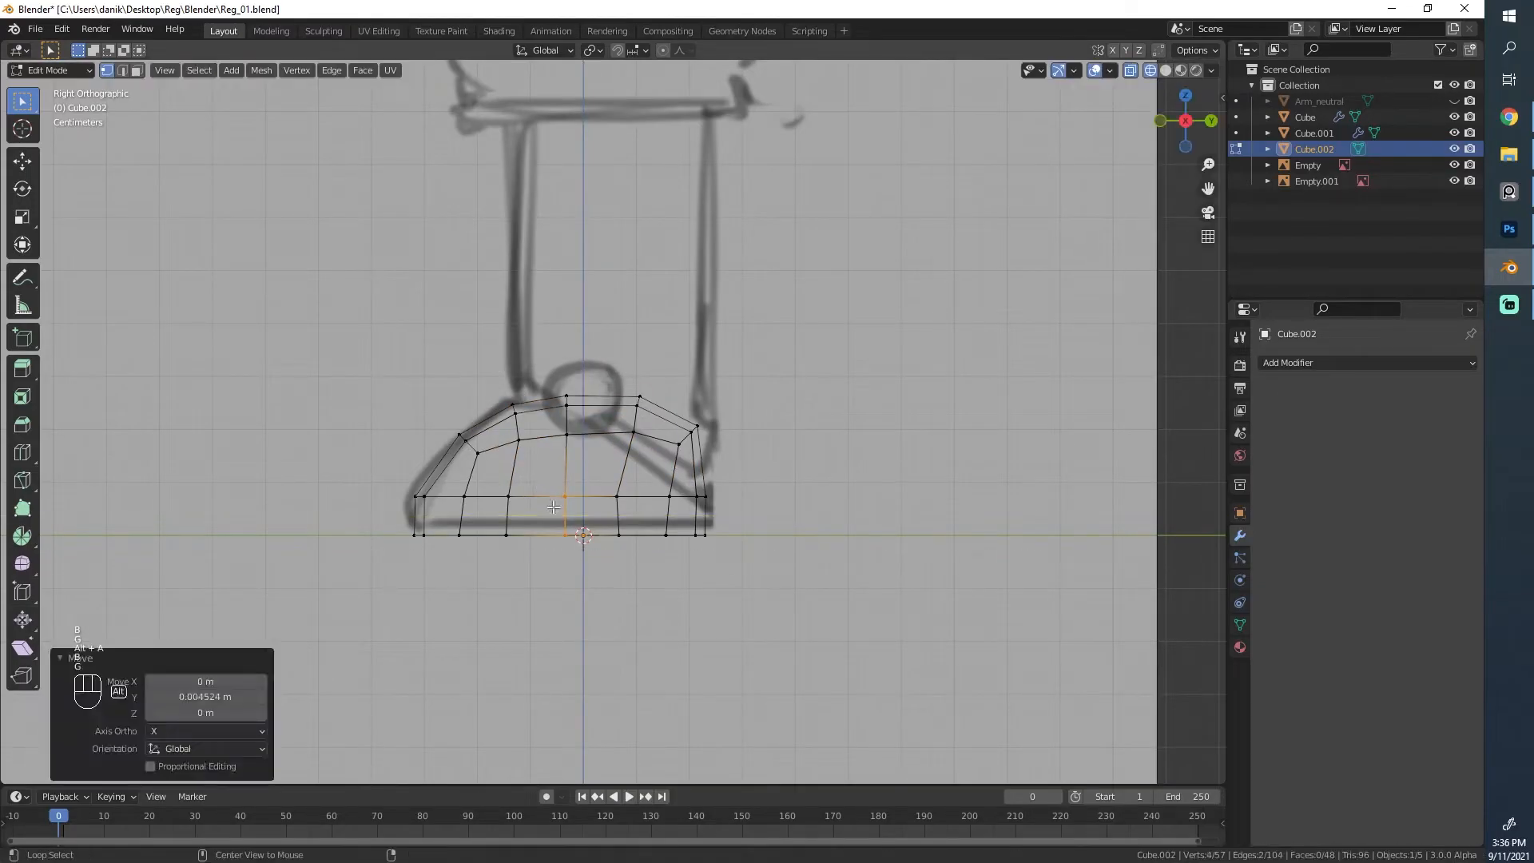
{"action": "key", "text": "alt+a"}
{"action": "key", "text": "b"}
{"action": "left_click_drag", "start_coordinate": [587, 553], "coordinate": [537, 351]}
{"action": "middle_click_drag", "start_coordinate": [535, 326], "coordinate": [587, 372]}
{"action": "key", "text": "g"}
{"action": "key", "text": "y"}
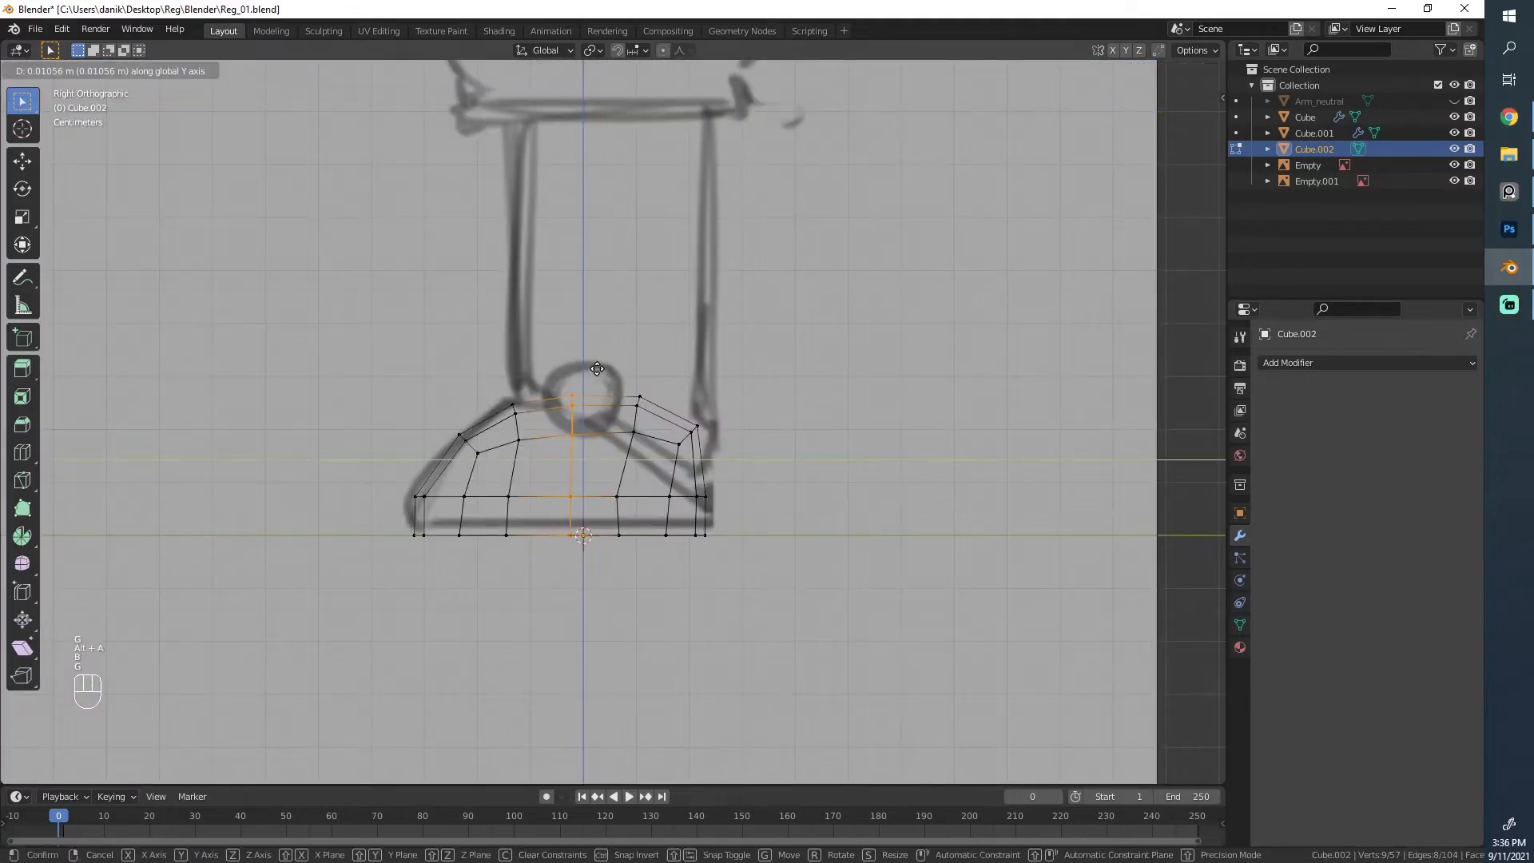
{"action": "left_click", "coordinate": [597, 369]}
Step: Move the lower side vertices just behind the middle column slightly backward along Y
{"action": "key", "text": "alt+a"}
{"action": "key", "text": "b"}
{"action": "left_click_drag", "start_coordinate": [664, 545], "coordinate": [596, 448]}
{"action": "key", "text": "g"}
{"action": "key", "text": "y"}
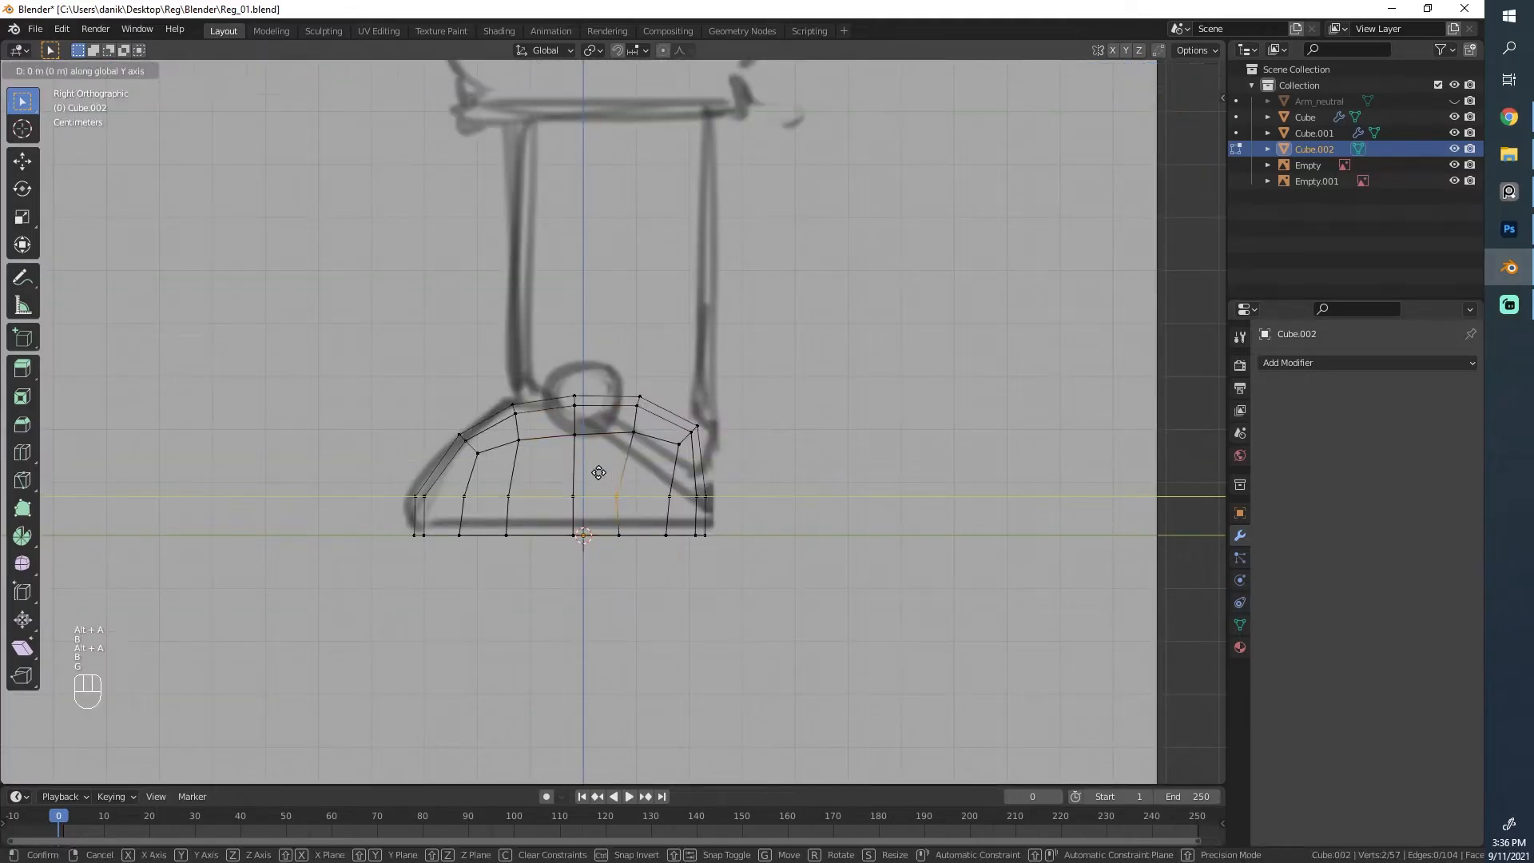
{"action": "left_click", "coordinate": [604, 472]}
{"action": "key", "text": "alt+a"}
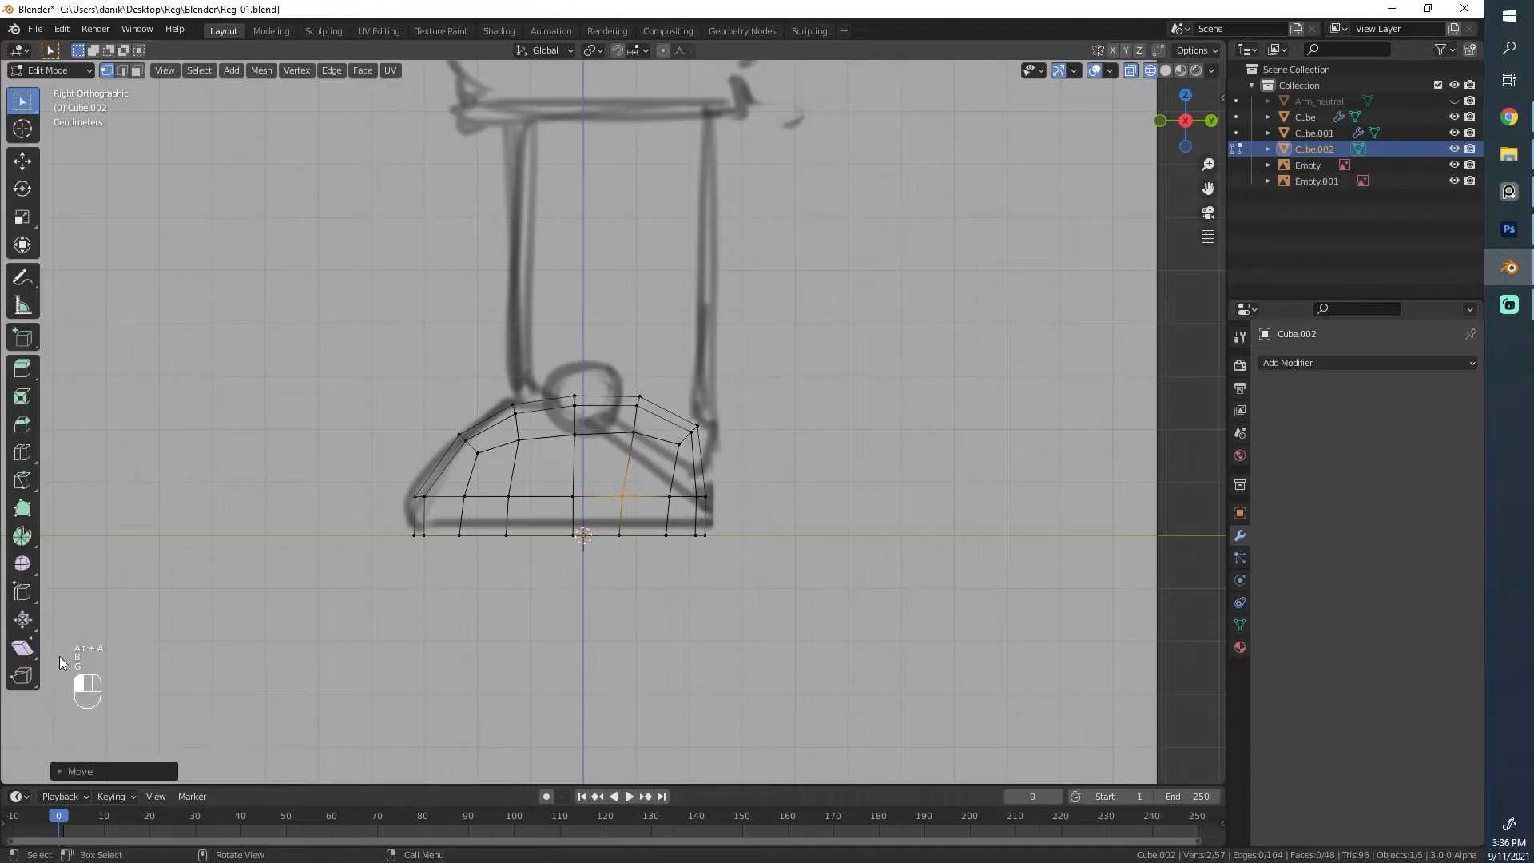
Step: Select the entire vertex column behind the middle one and move it backward toward the heel
{"action": "scroll", "coordinate": [671, 691], "scroll_direction": "up", "scroll_amount": 3}
{"action": "key", "text": "b"}
{"action": "left_click_drag", "start_coordinate": [586, 334], "coordinate": [586, 334]}
{"action": "key", "text": "g"}
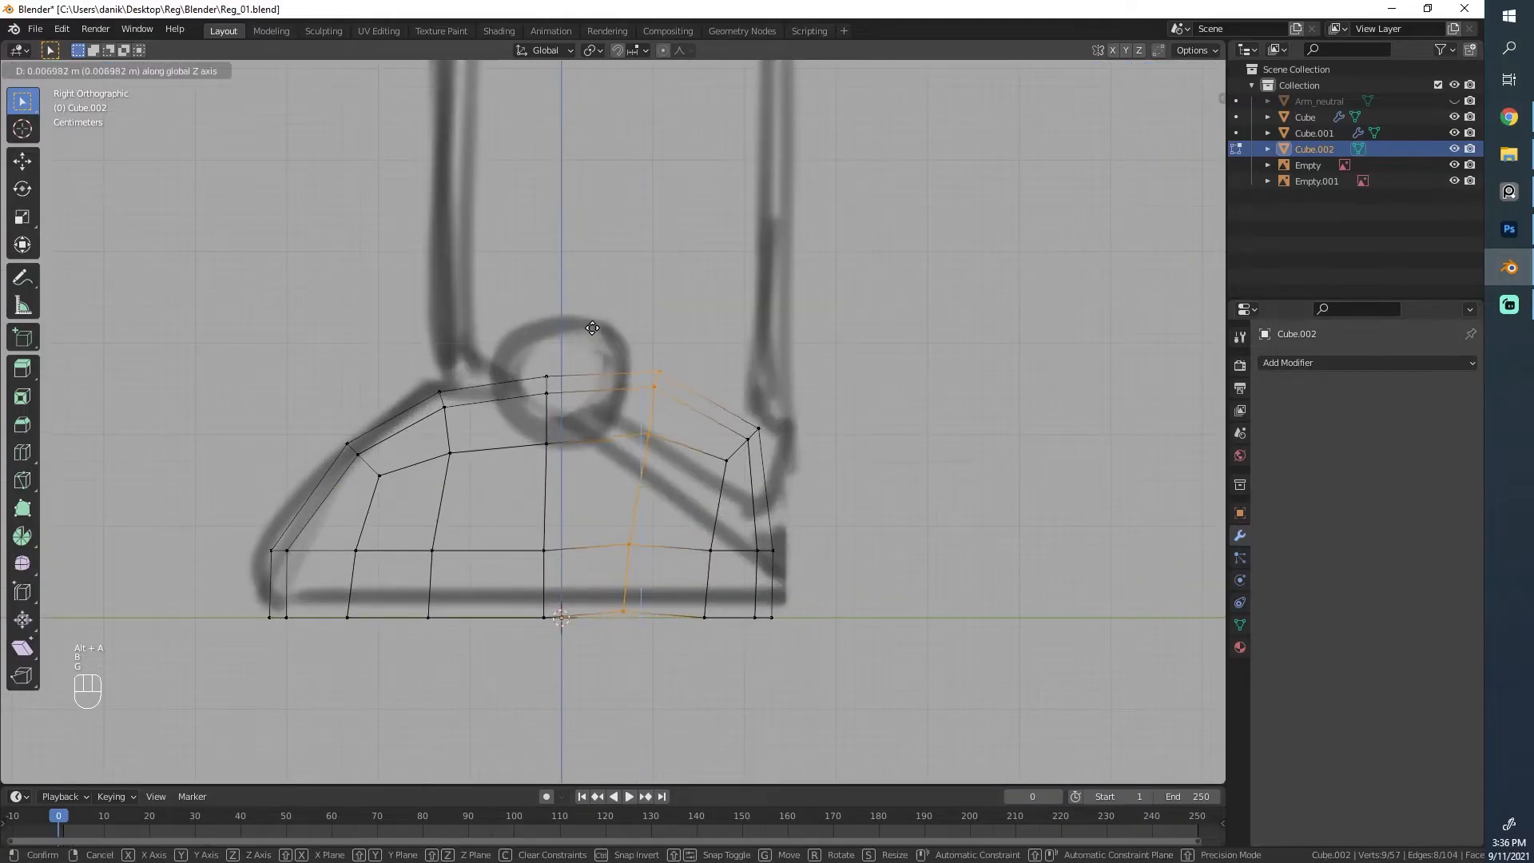
{"action": "key", "text": "g"}
{"action": "left_click", "coordinate": [735, 624]}
{"action": "key", "text": "alt+a"}
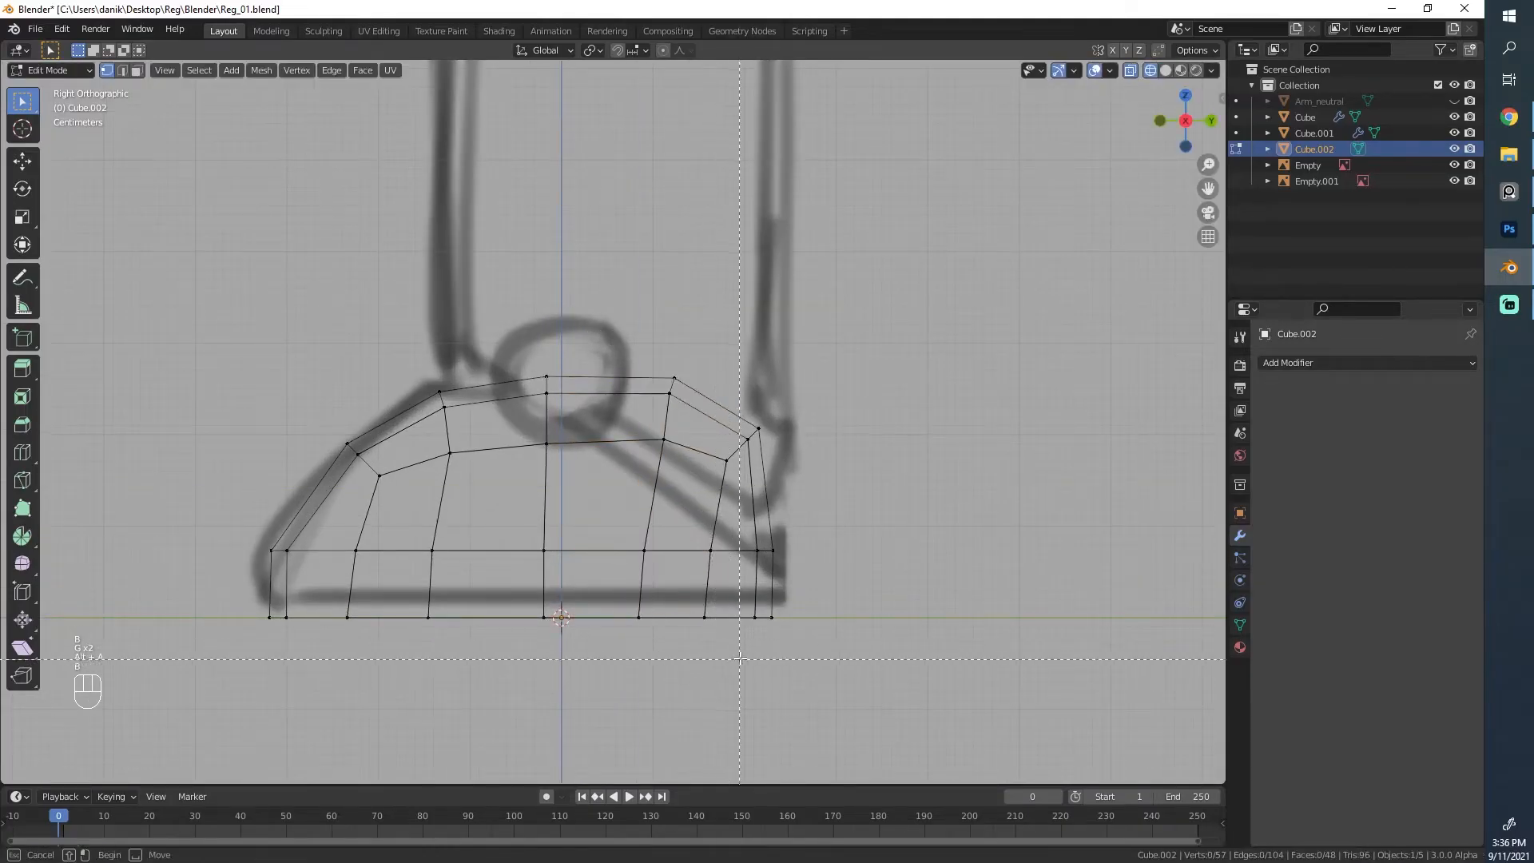
Step: Move the vertex column in front of the heel edge backward along Y by about 0.017 m
{"action": "left_click_drag", "start_coordinate": [673, 439], "coordinate": [673, 438]}
{"action": "key", "text": "g"}
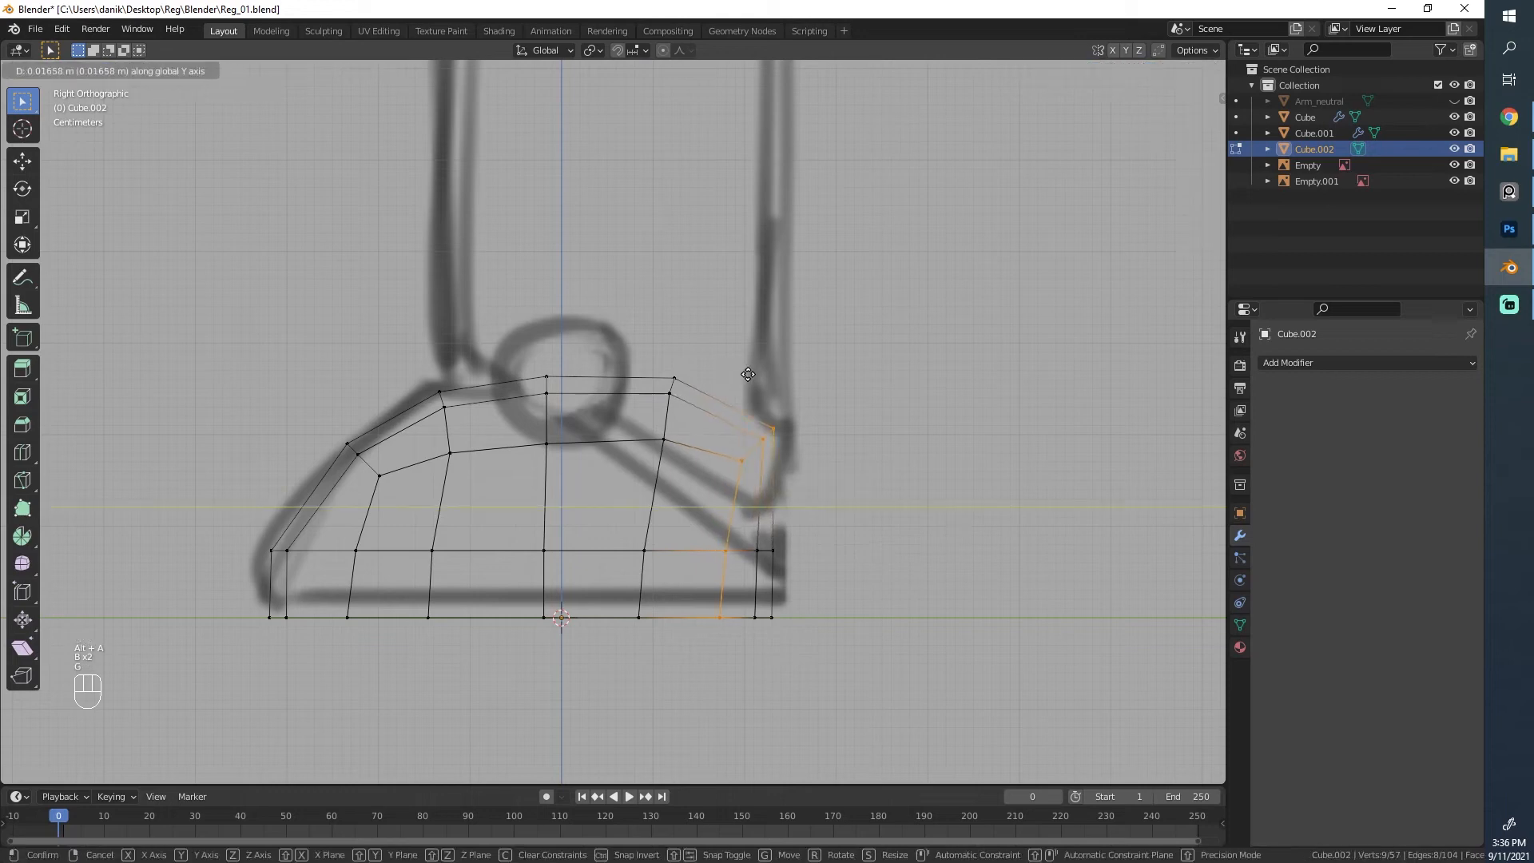
{"action": "left_click", "coordinate": [748, 374]}
{"action": "key", "text": "a"}
{"action": "key", "text": "alt+a"}
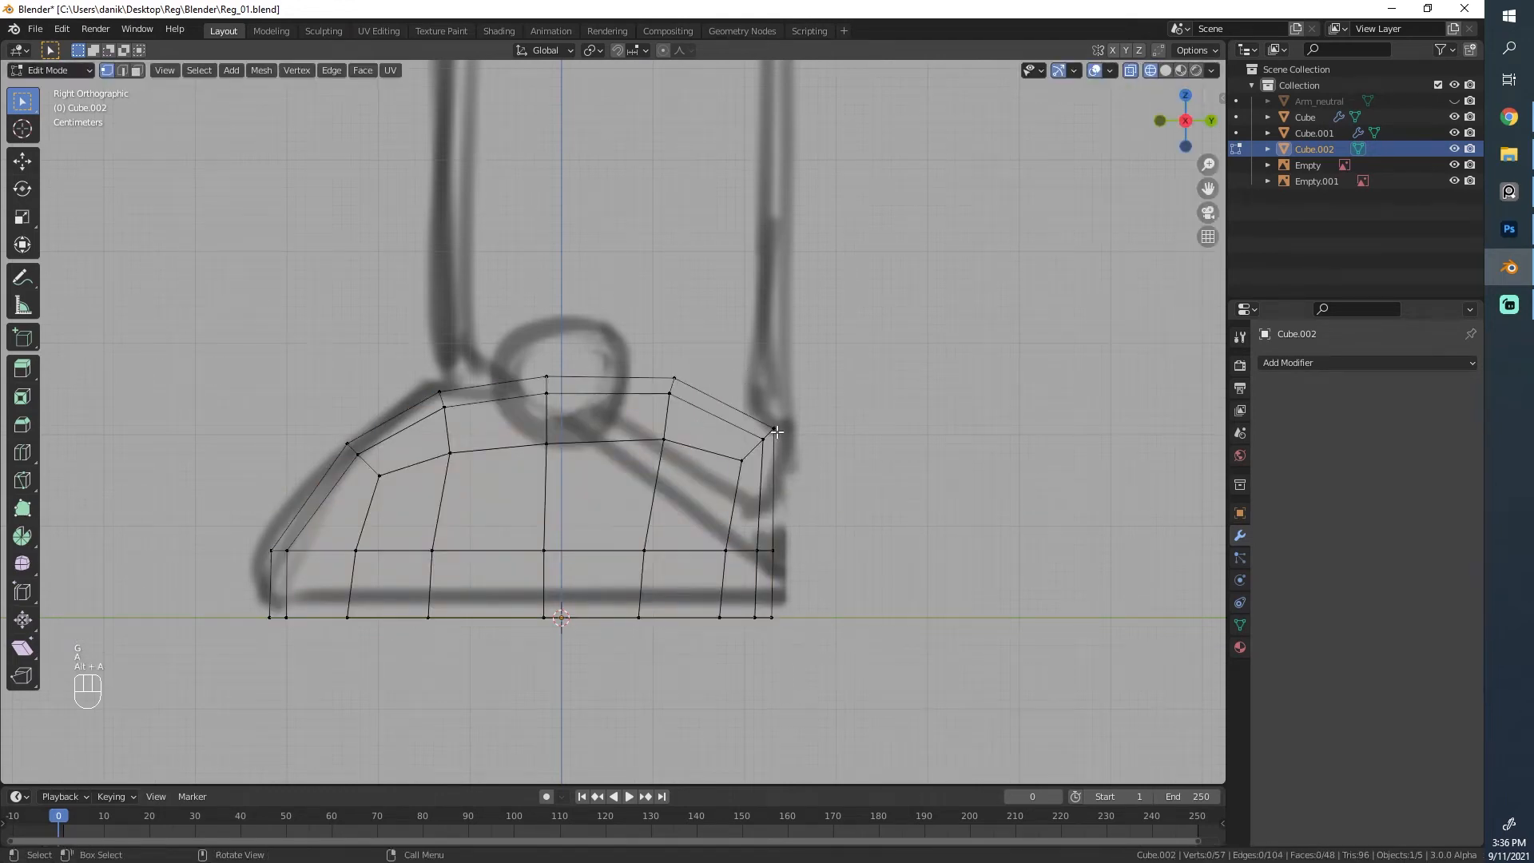
Step: Lower the upper rear side and heel vertices to follow the sketched line sloping from the ankle to the heel
{"action": "key", "text": "alt+a"}
{"action": "key", "text": "b"}
{"action": "left_click_drag", "start_coordinate": [691, 462], "coordinate": [635, 415]}
{"action": "key", "text": "alt+a"}
{"action": "key", "text": "b"}
{"action": "key", "text": "g"}
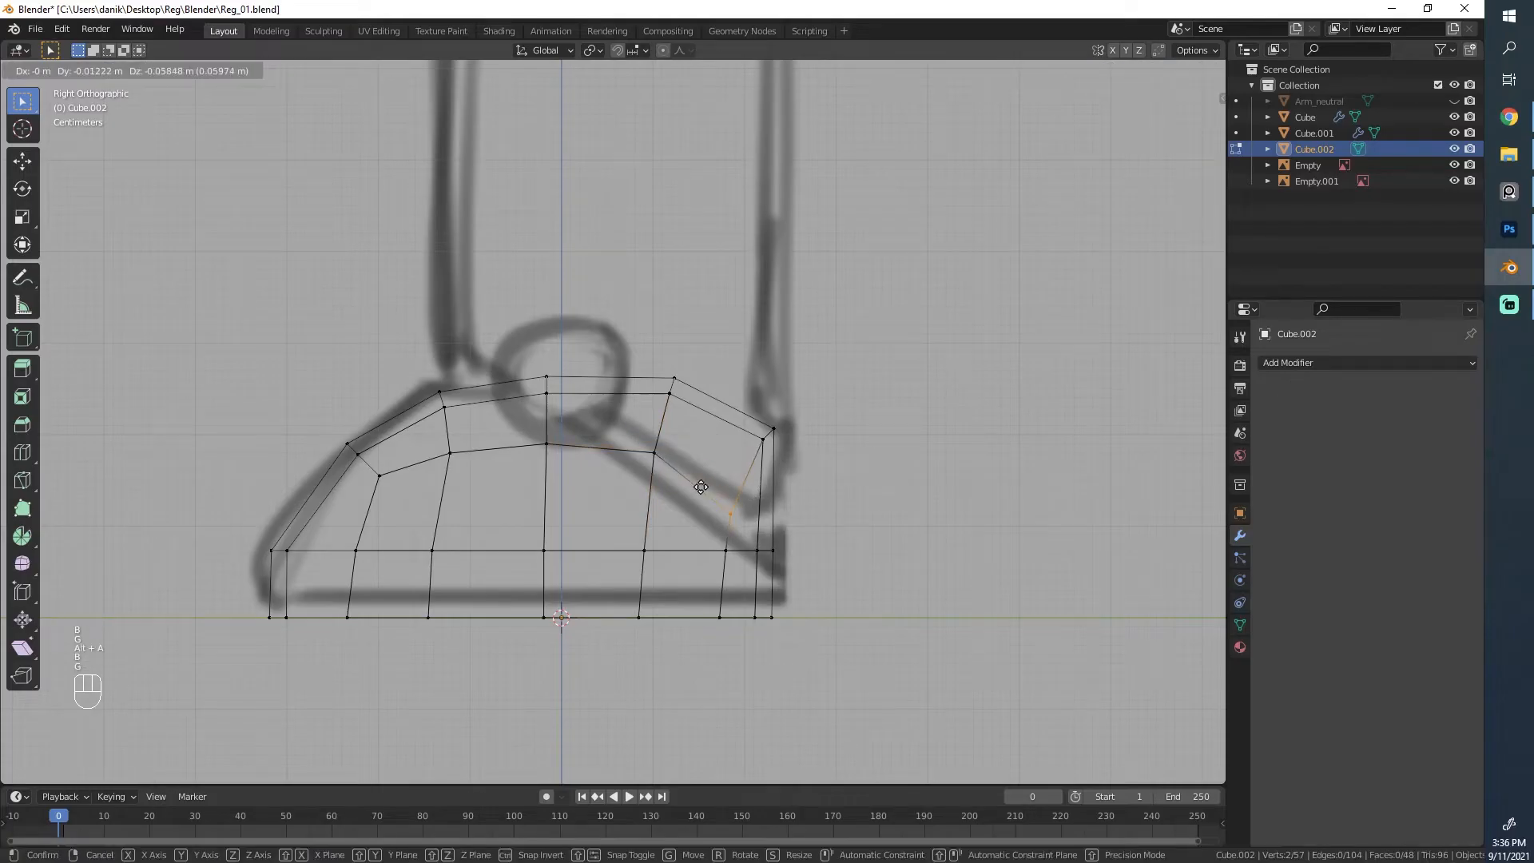
{"action": "left_click", "coordinate": [701, 486]}
{"action": "left_click_drag", "start_coordinate": [763, 479], "coordinate": [706, 418]}
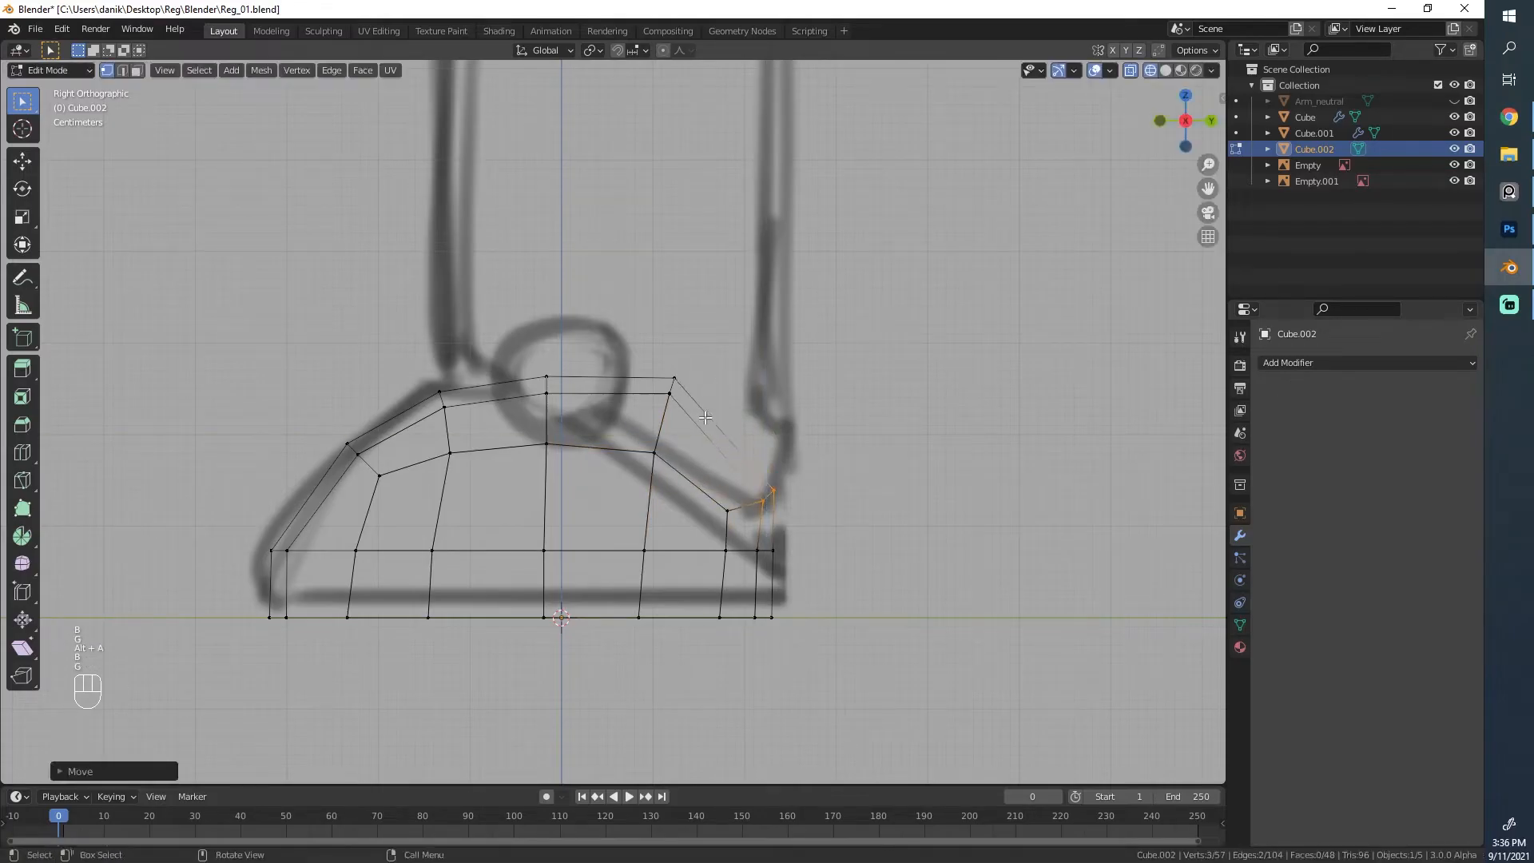
Step: Try to raise the top-middle shoe vertices and the front instep vertices along Z
{"action": "left_click", "coordinate": [547, 376]}
{"action": "key", "text": "g"}
{"action": "key", "text": "z"}
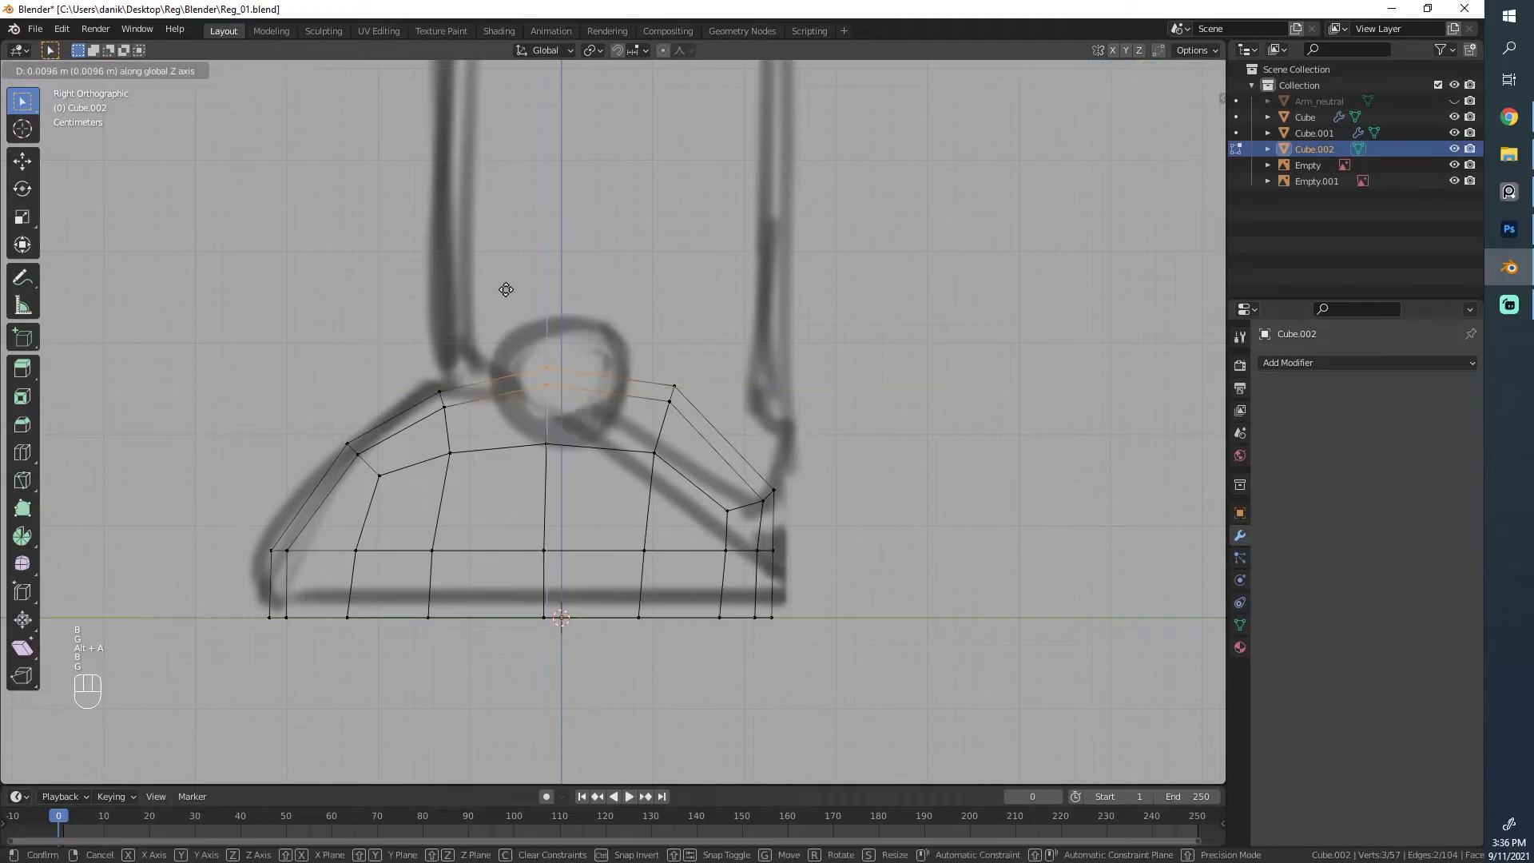
{"action": "left_click", "coordinate": [506, 289]}
{"action": "left_click_drag", "start_coordinate": [424, 376], "coordinate": [462, 416]}
{"action": "key", "text": "g"}
{"action": "key", "text": "z"}
{"action": "left_click", "coordinate": [581, 383]}
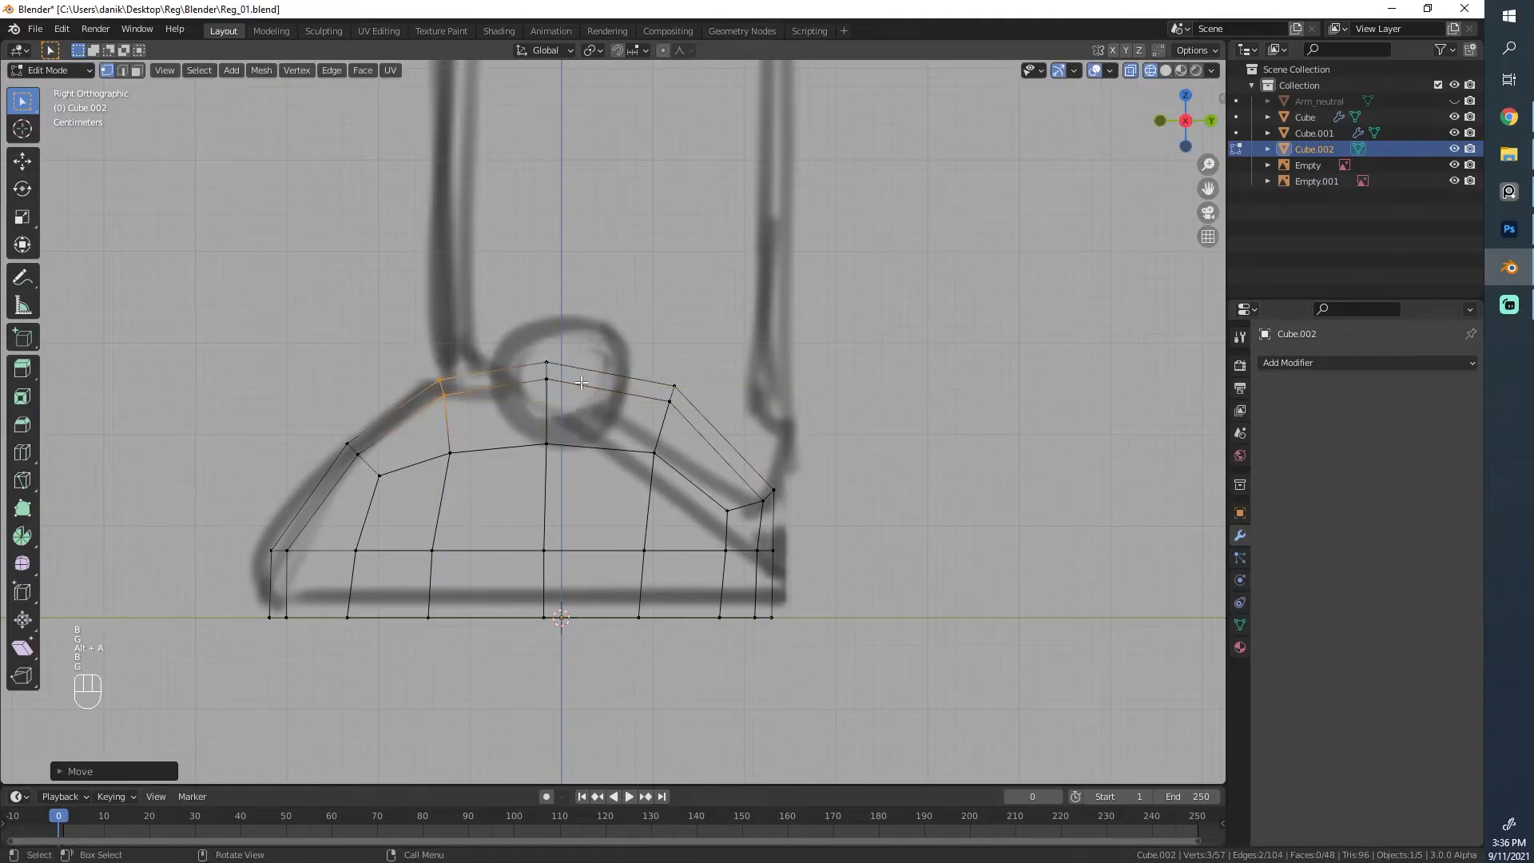
Step: Switch to the reference image board, examine the figure's boots and ankle joints, and return to Blender
{"action": "scroll", "coordinate": [712, 481], "scroll_direction": "down", "scroll_amount": 4}
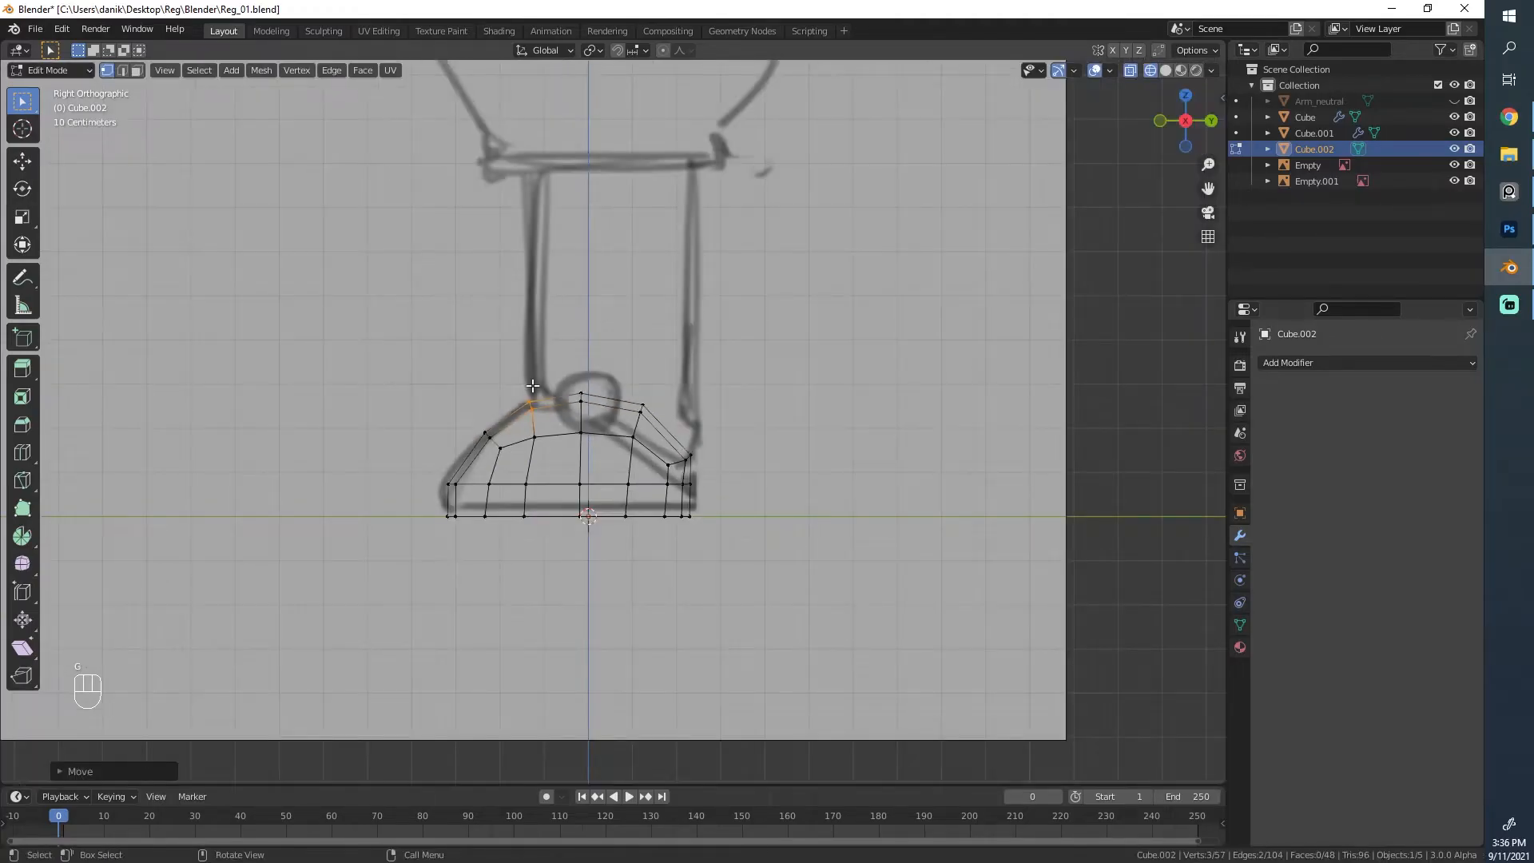
{"action": "left_click", "coordinate": [1508, 192]}
{"action": "scroll", "coordinate": [584, 573], "scroll_direction": "down", "scroll_amount": 2}
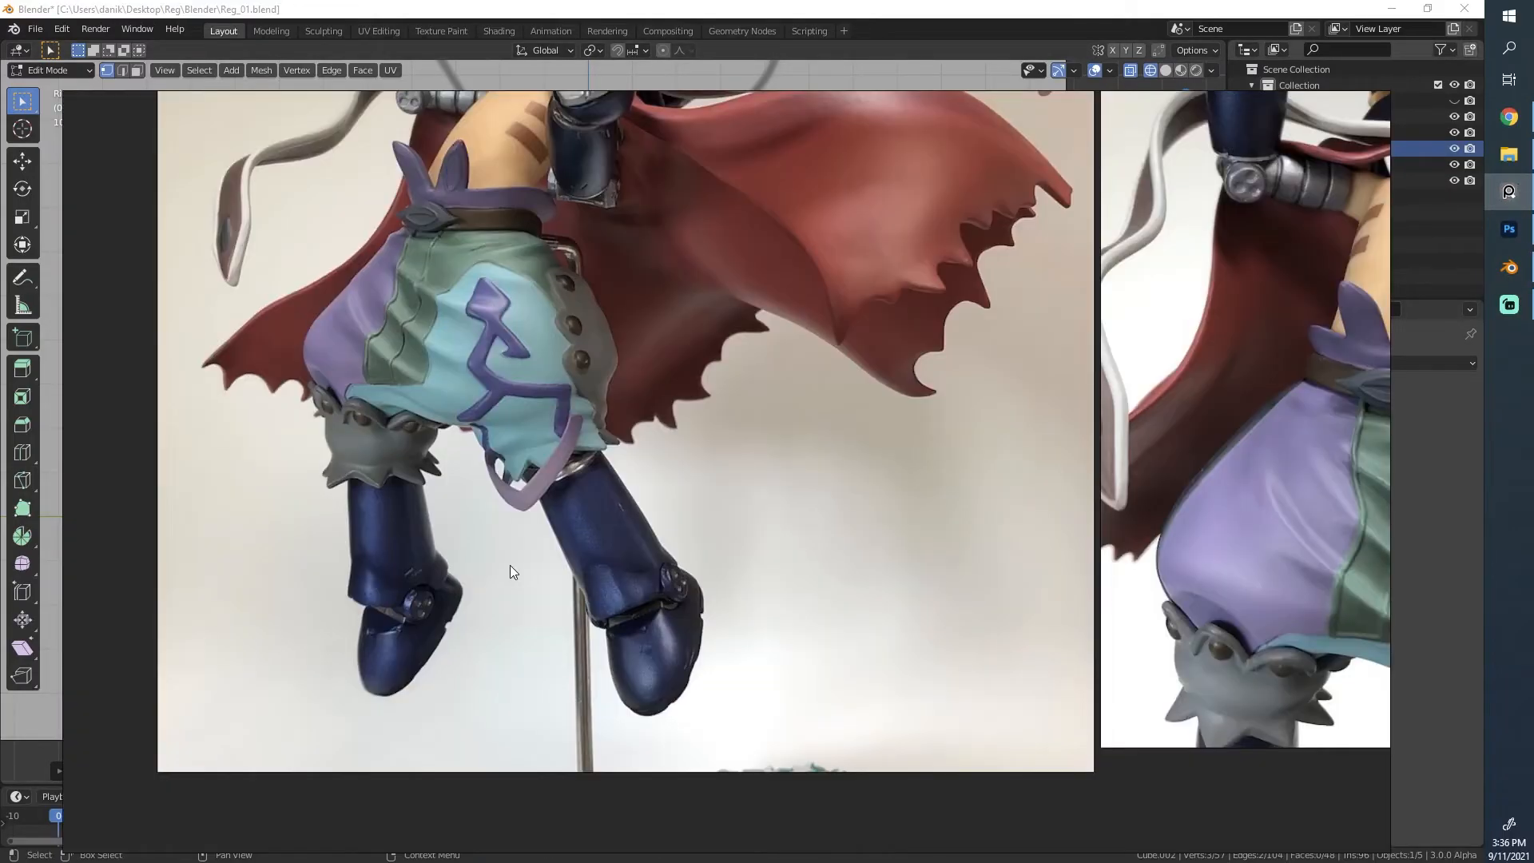
{"action": "scroll", "coordinate": [509, 564], "scroll_direction": "down", "scroll_amount": 6}
{"action": "scroll", "coordinate": [496, 666], "scroll_direction": "up", "scroll_amount": 6}
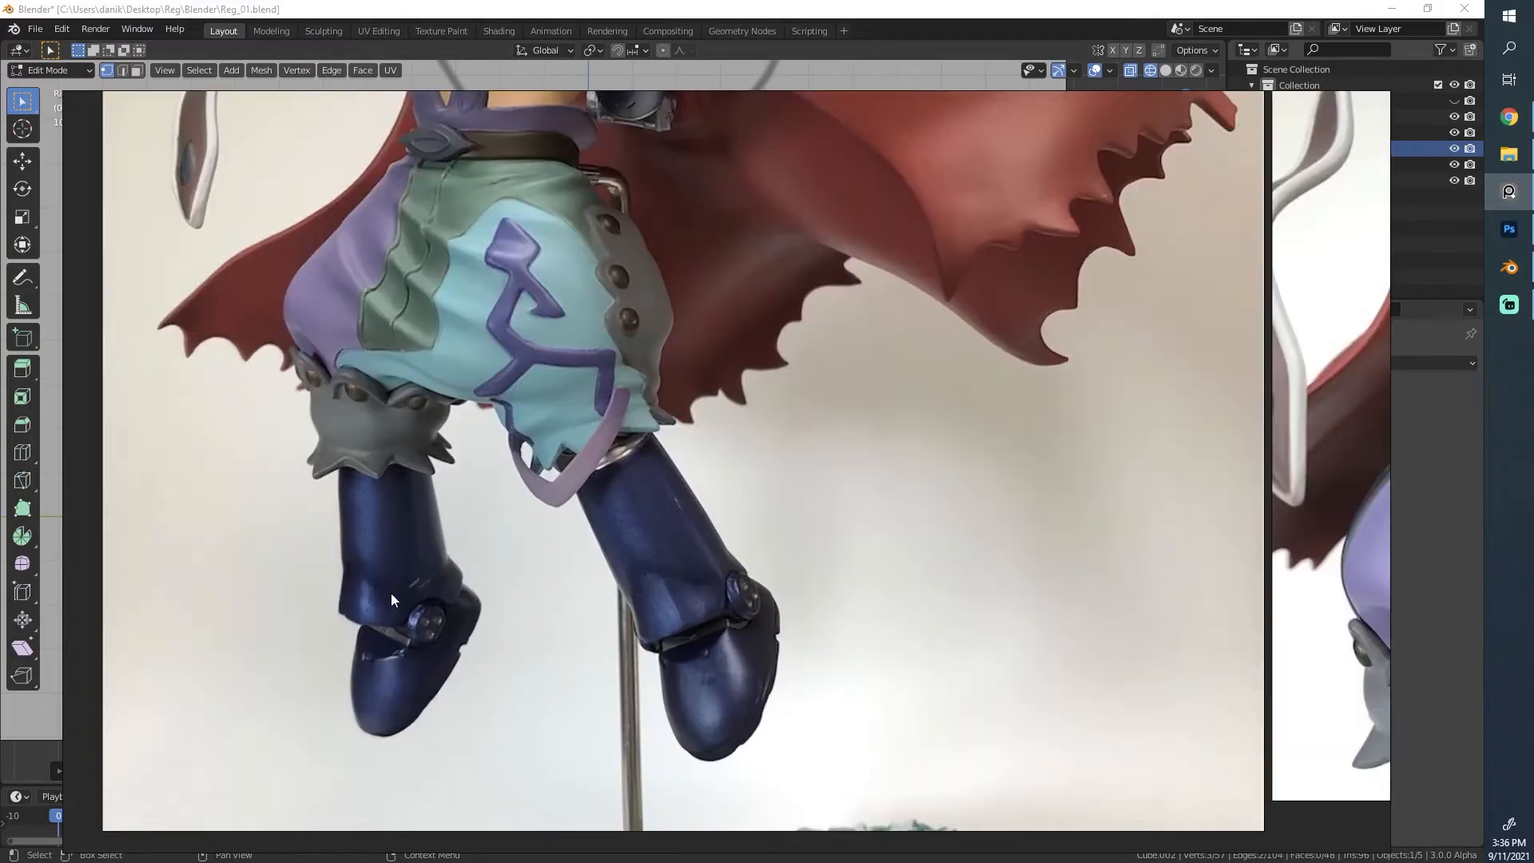
{"action": "left_click", "coordinate": [1510, 273]}
Step: Undo the recent instep and top-middle vertex moves, and raise the top-middle vertices slightly again
{"action": "scroll", "coordinate": [779, 402], "scroll_direction": "up", "scroll_amount": 3}
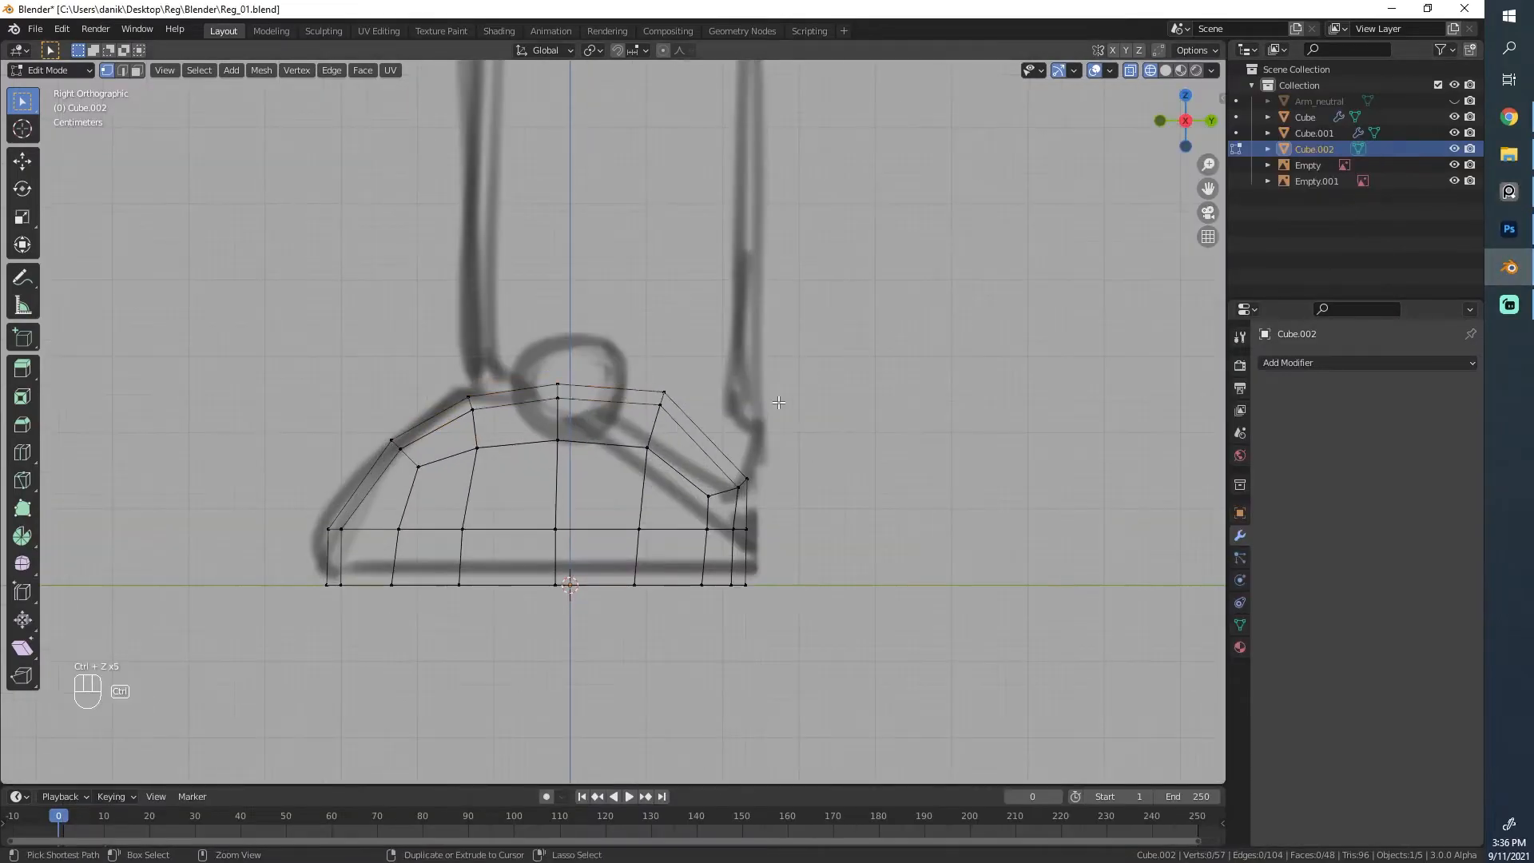
{"action": "key", "text": "ctrl+z"}
{"action": "key", "text": "alt+a"}
{"action": "key", "text": "b"}
{"action": "left_click_drag", "start_coordinate": [537, 369], "coordinate": [575, 434]}
{"action": "key", "text": "g"}
{"action": "left_click", "coordinate": [575, 424]}
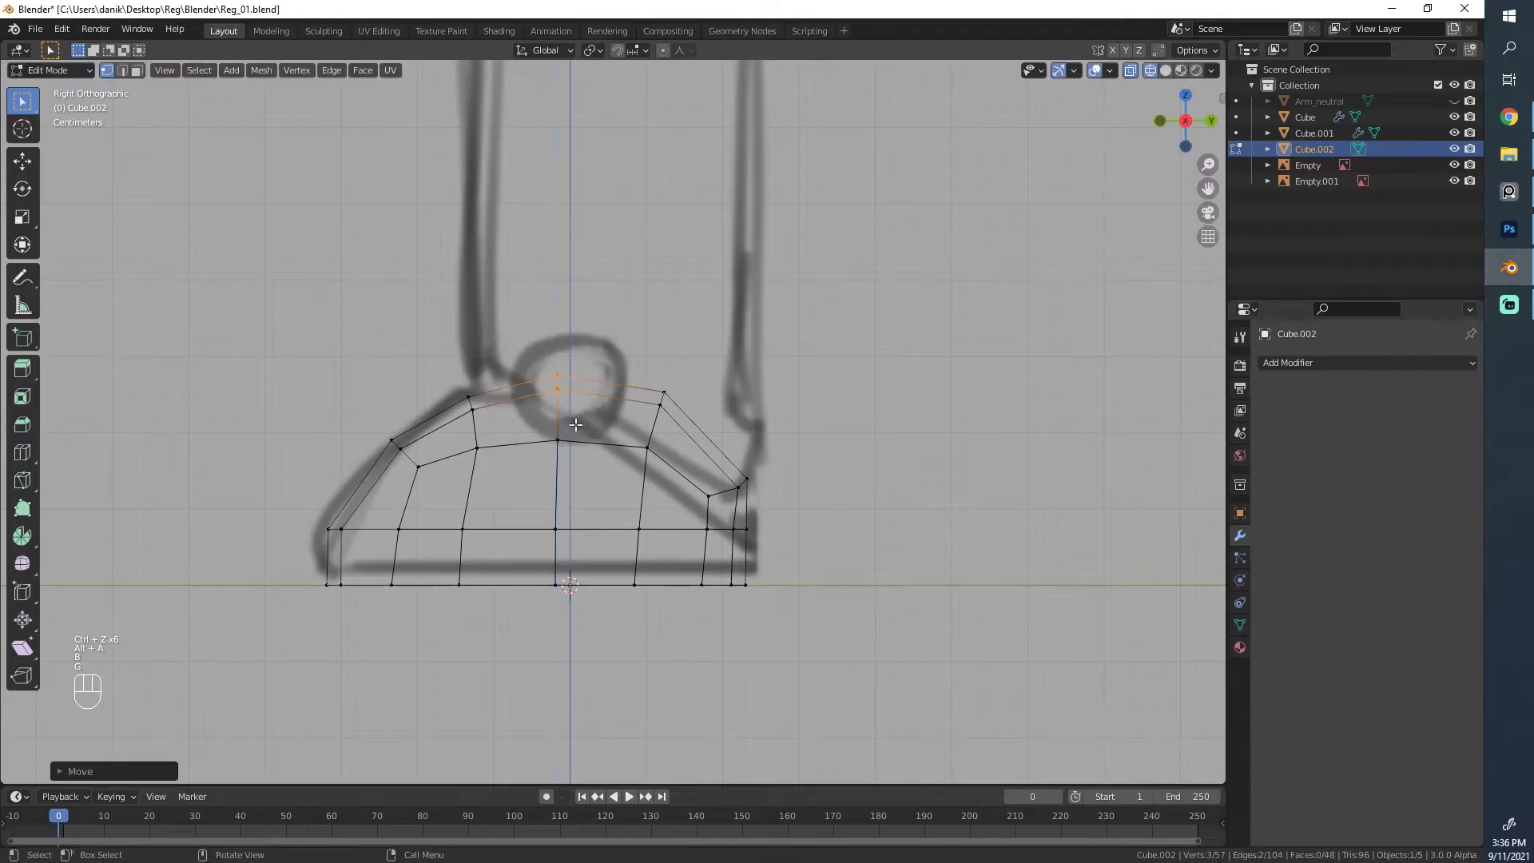
Step: Move the upper heel vertices backward to the sketched back edge of the shoe
{"action": "key", "text": "b"}
{"action": "left_click_drag", "start_coordinate": [714, 471], "coordinate": [763, 524]}
{"action": "key", "text": "g"}
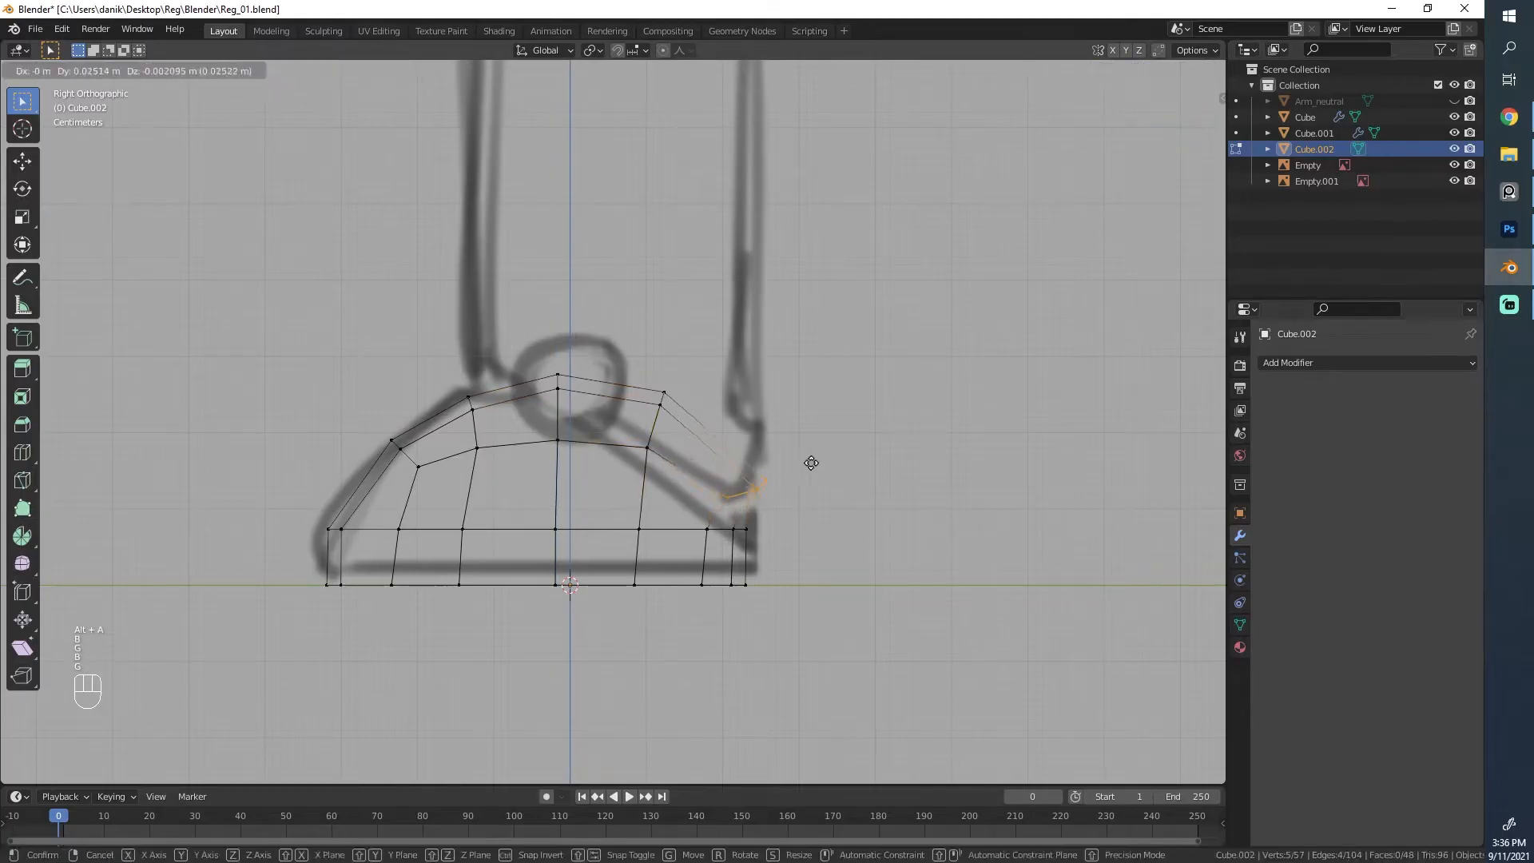
{"action": "left_click", "coordinate": [795, 439]}
{"action": "key", "text": "alt+a"}
Step: Leave mesh editing and show the shoe in solid shading from the front view
{"action": "key", "text": "Tab"}
{"action": "scroll", "coordinate": [451, 423], "scroll_direction": "down", "scroll_amount": 4}
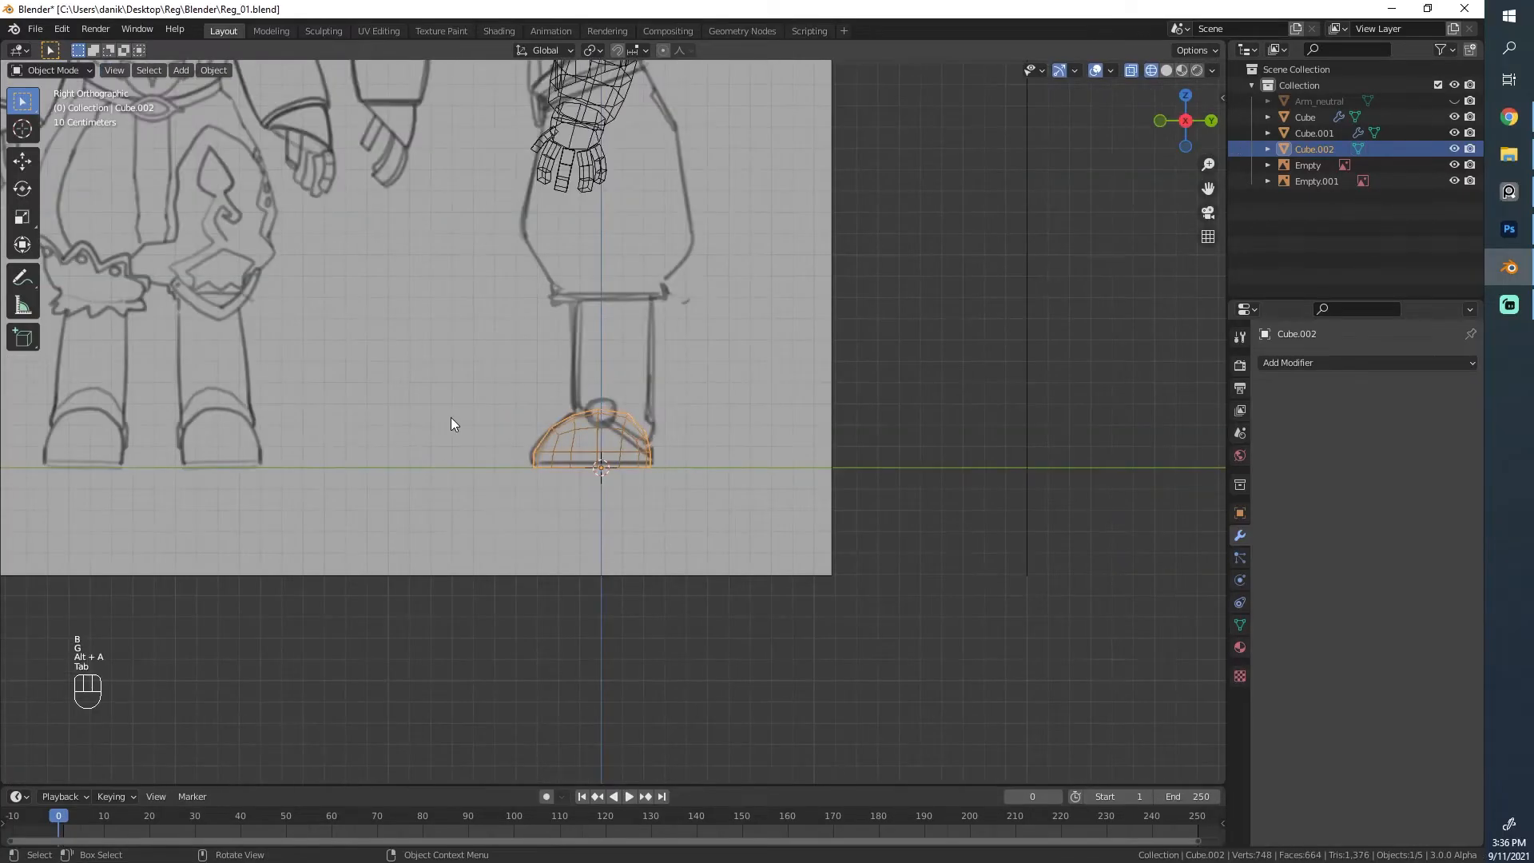
{"action": "key", "text": "z"}
{"action": "mouse_move", "coordinate": [451, 423]}
{"action": "middle_mouse_down"}
{"action": "mouse_move", "coordinate": [662, 548]}
{"action": "mouse_move", "coordinate": [867, 555]}
{"action": "mouse_move", "coordinate": [851, 450]}
{"action": "middle_mouse_up"}
{"action": "key", "text": "alt+a"}
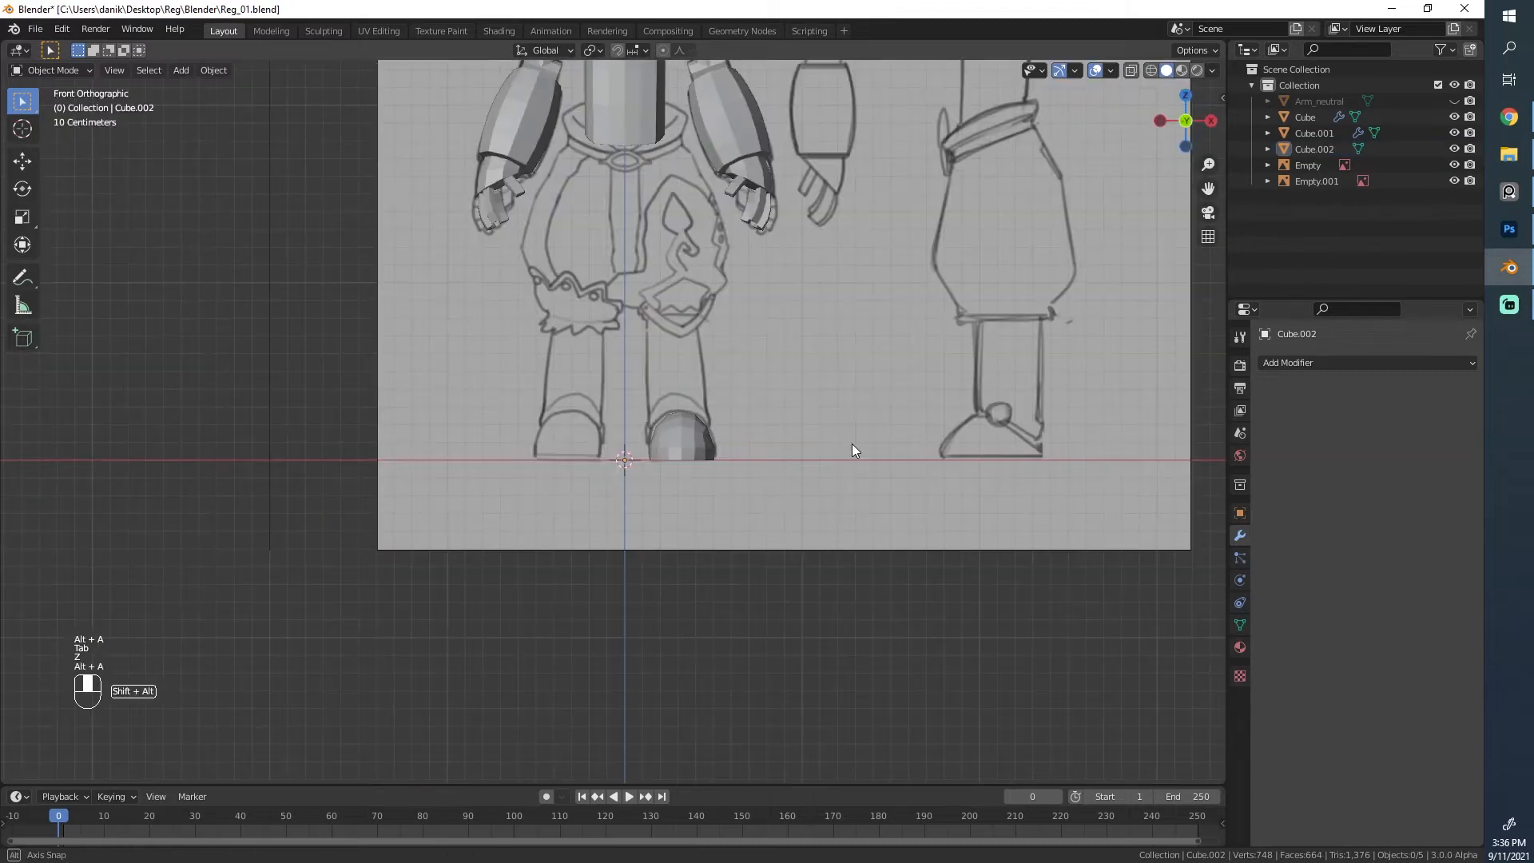
Step: Add a circle mesh at the scene origin as a new object
{"action": "scroll", "coordinate": [697, 436], "scroll_direction": "up", "scroll_amount": 4}
{"action": "left_click", "coordinate": [751, 449]}
{"action": "scroll", "coordinate": [789, 407], "scroll_direction": "up", "scroll_amount": 2}
{"action": "key", "text": "shift+a"}
{"action": "mouse_move", "coordinate": [789, 409]}
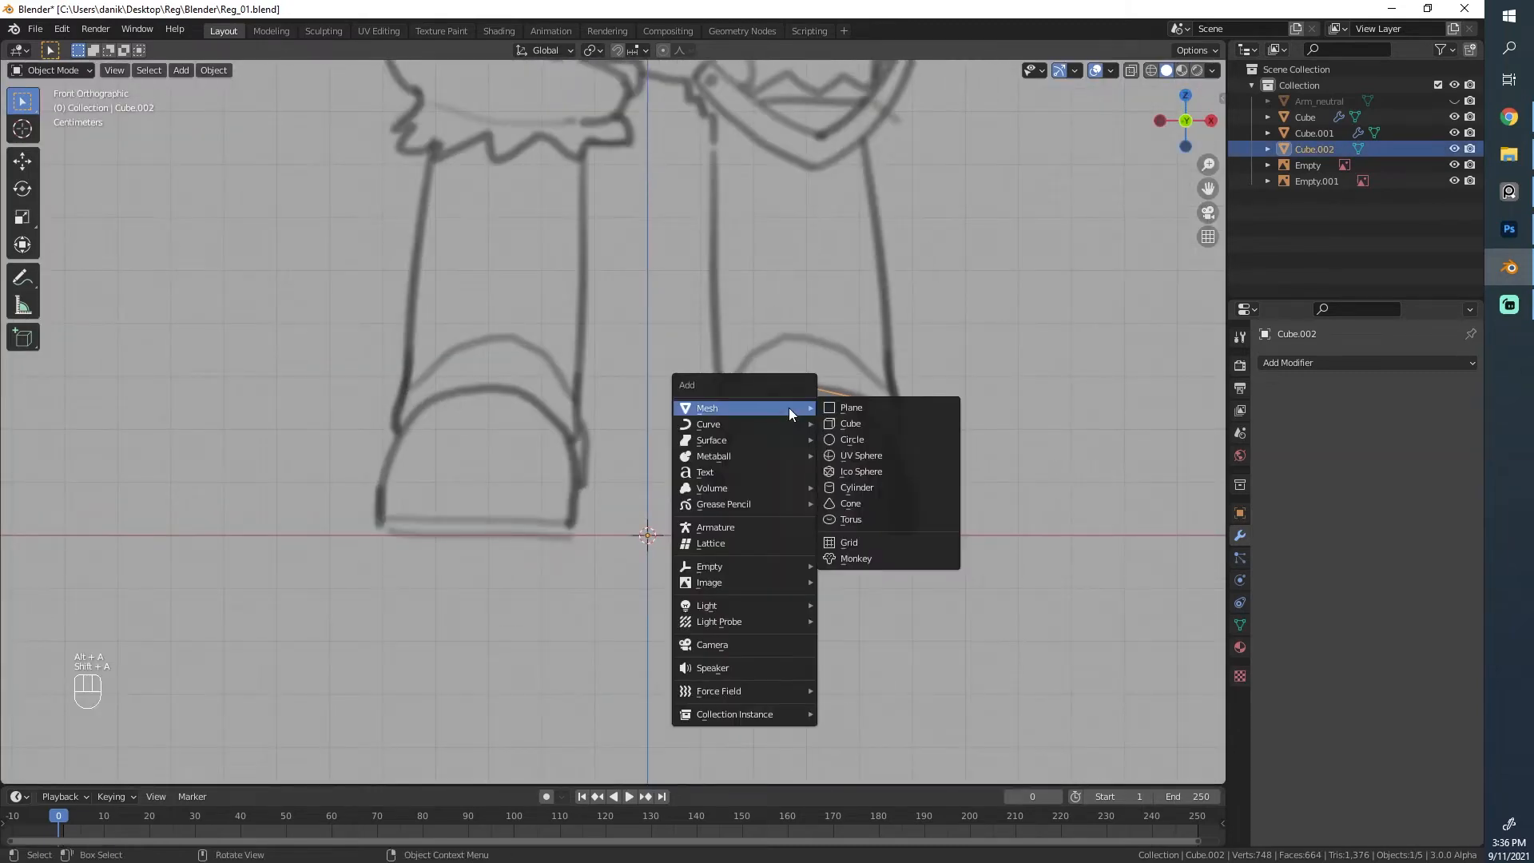
{"action": "left_click", "coordinate": [873, 441]}
{"action": "scroll", "coordinate": [693, 540], "scroll_direction": "down", "scroll_amount": 4}
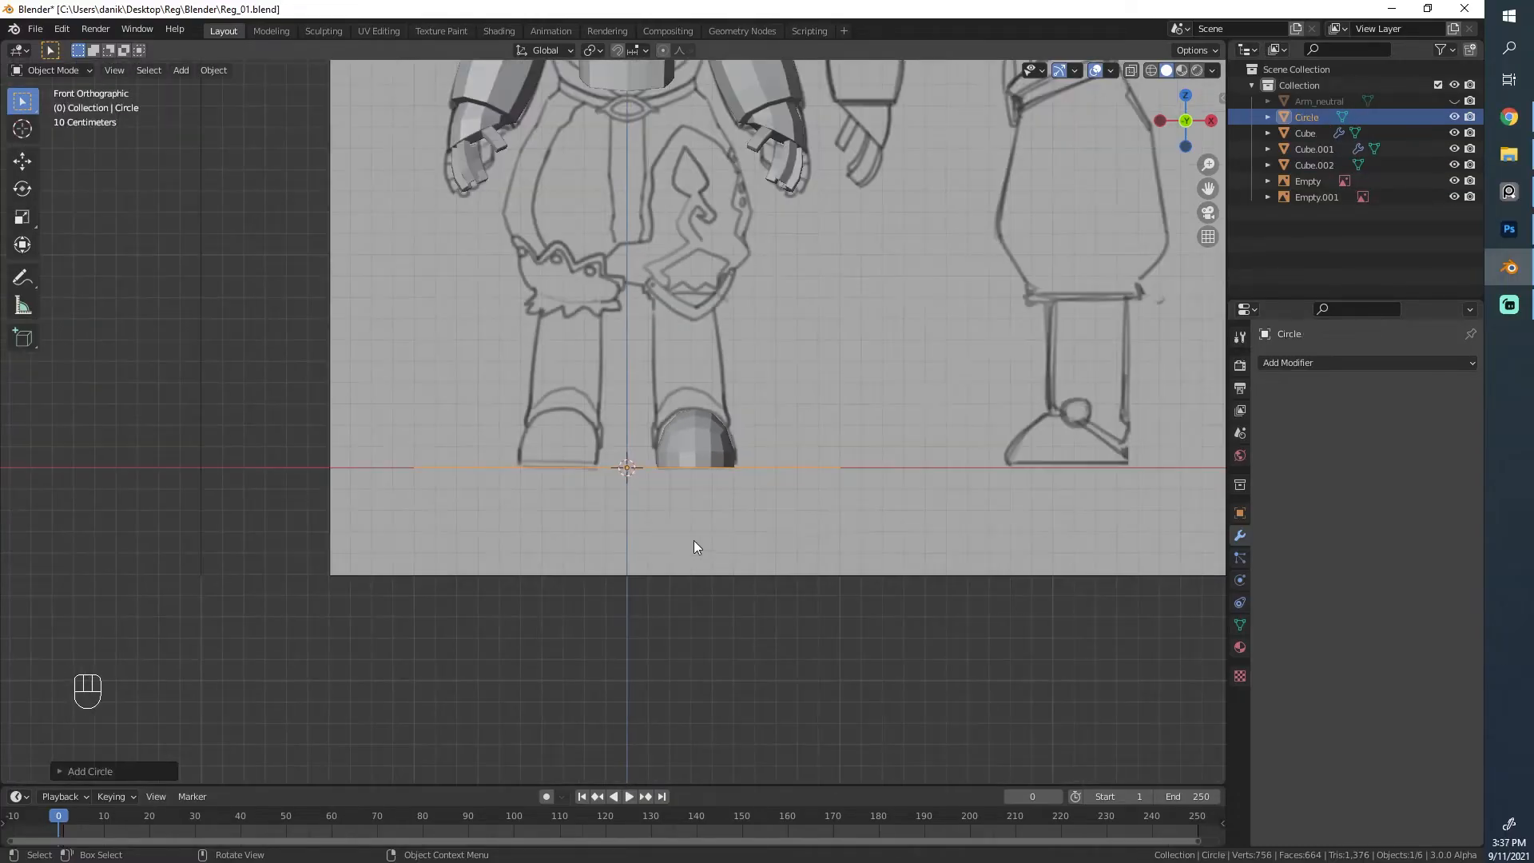
{"action": "middle_click_drag", "start_coordinate": [619, 443], "coordinate": [598, 493]}
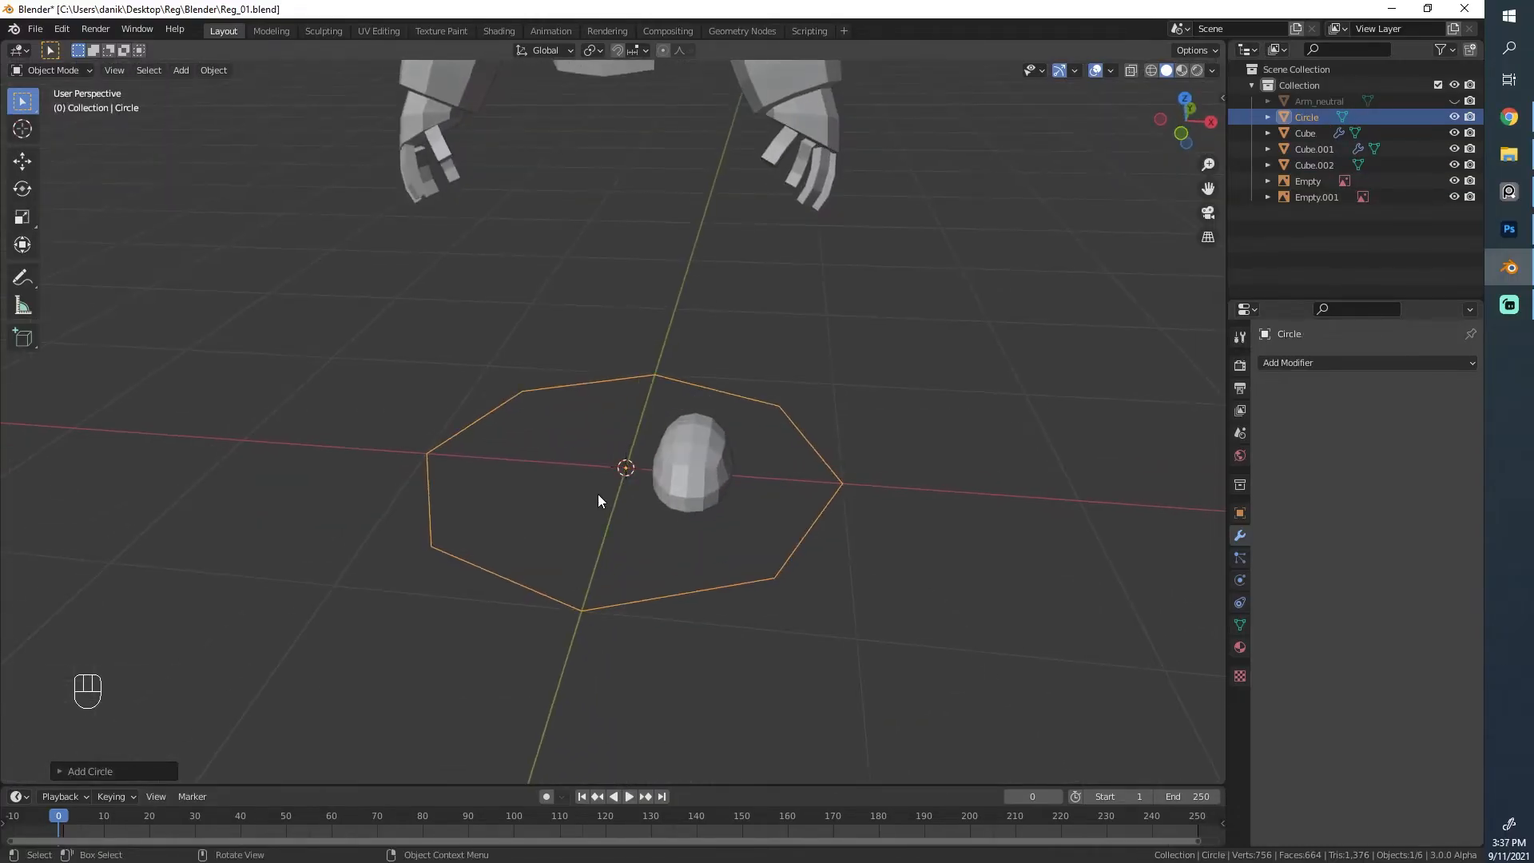
{"action": "left_click", "coordinate": [60, 763]}
{"action": "left_click", "coordinate": [75, 573]}
Step: In front view, edit the circle's mesh and move all its vertices up to the top of the lower leg beside the center line
{"action": "key", "text": "KP_1"}
{"action": "scroll", "coordinate": [663, 589], "scroll_direction": "up", "scroll_amount": 3}
{"action": "key", "text": "Tab"}
{"action": "key", "text": "a"}
{"action": "middle_click_drag", "start_coordinate": [744, 370], "coordinate": [690, 454], "text": "shift"}
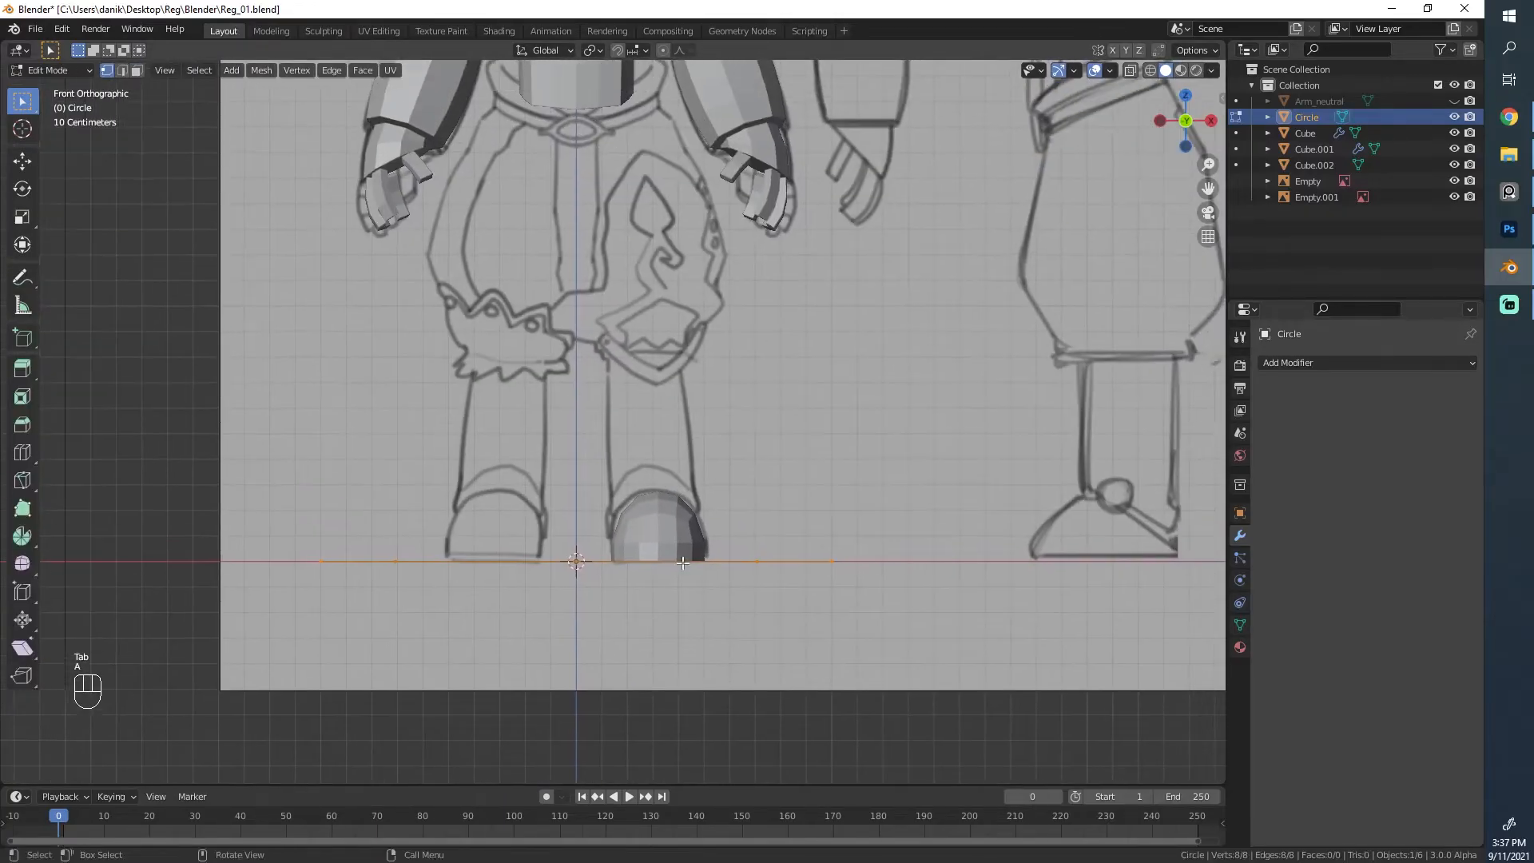
{"action": "key", "text": "a"}
{"action": "key", "text": "g"}
{"action": "left_click", "coordinate": [897, 397]}
Step: Scale the circle down and reposition it to fit the width of the lower leg in the front sketch
{"action": "key", "text": "s"}
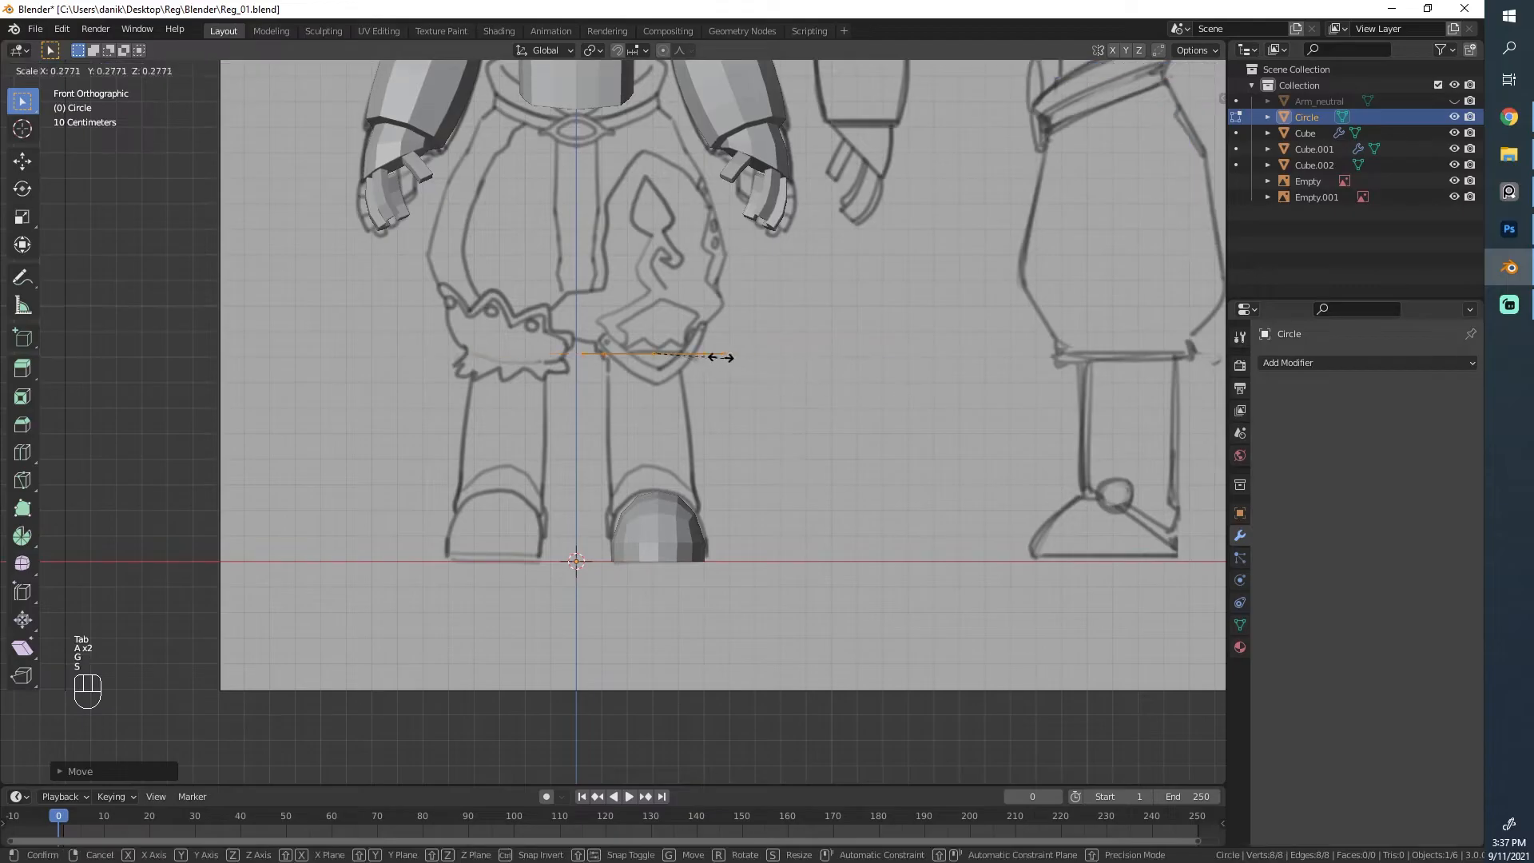
{"action": "key", "text": "s"}
{"action": "key", "text": "g"}
{"action": "key", "text": "s"}
{"action": "left_click", "coordinate": [771, 381]}
Step: Scale the circle up slightly toward the depth of the trouser hem in the side sketch
{"action": "middle_click_drag", "start_coordinate": [856, 403], "coordinate": [508, 413]}
{"action": "scroll", "coordinate": [507, 414], "scroll_direction": "up", "scroll_amount": 2}
{"action": "key", "text": "s"}
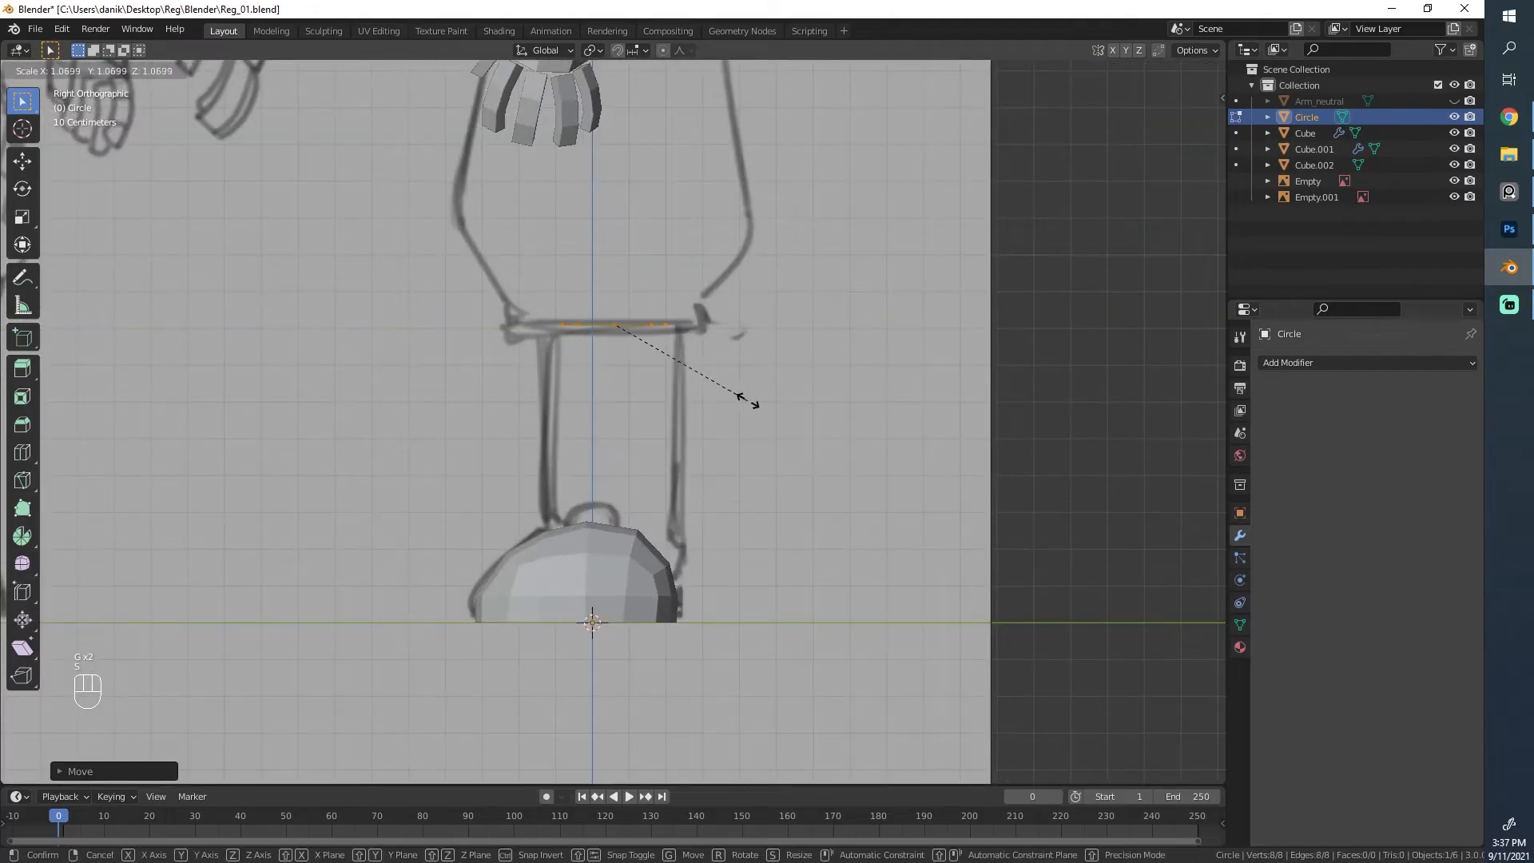
{"action": "left_click", "coordinate": [784, 397]}
Step: Select every other vertex of the circle and scale those four vertices slightly outward
{"action": "middle_click_drag", "start_coordinate": [736, 329], "coordinate": [689, 436]}
{"action": "left_click", "coordinate": [678, 450]}
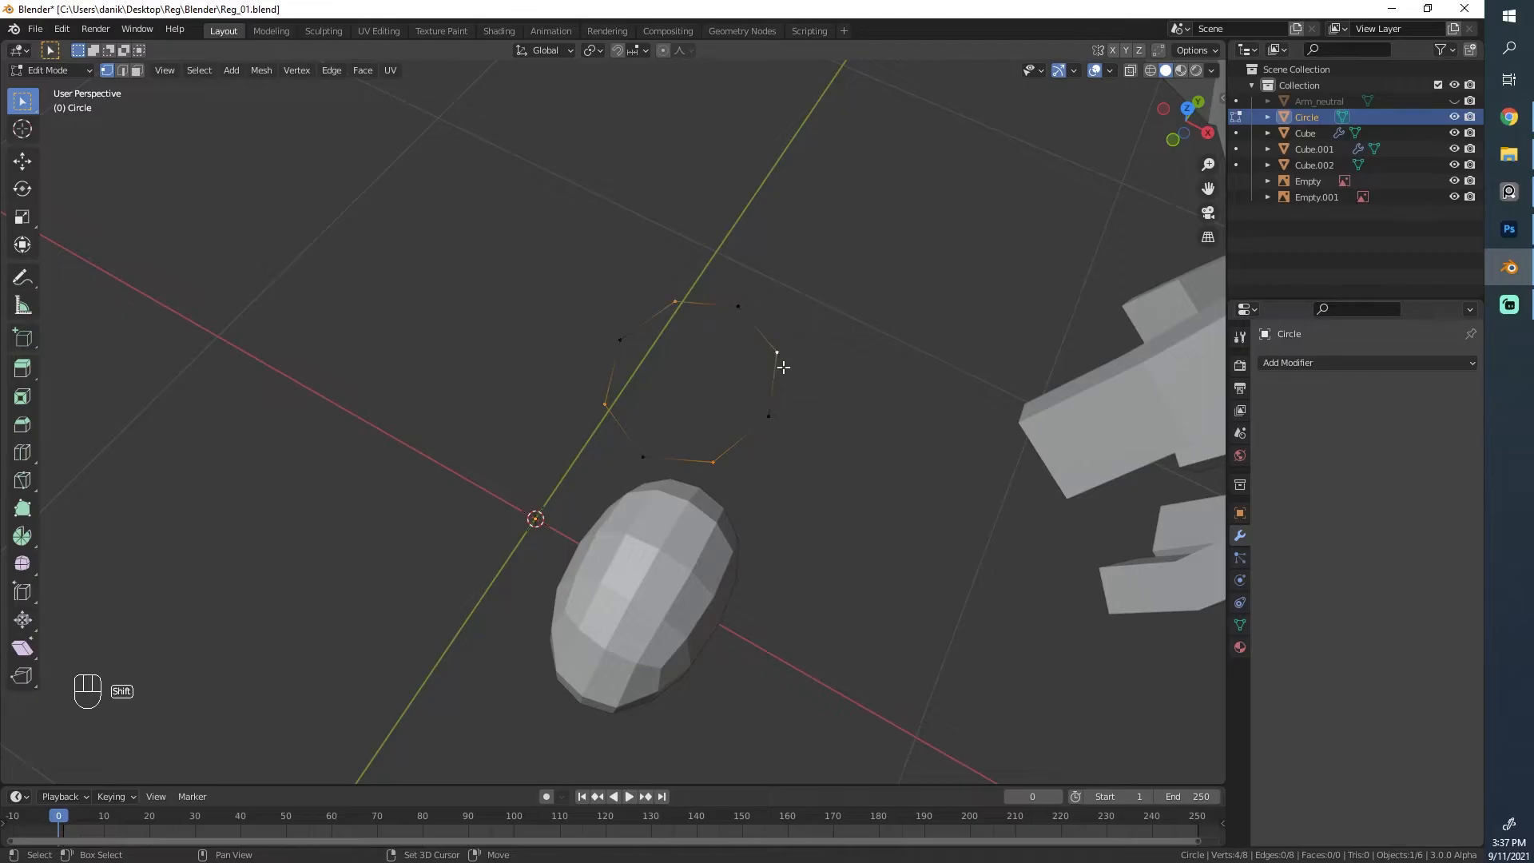
{"action": "key", "text": "s"}
{"action": "left_click", "coordinate": [791, 466]}
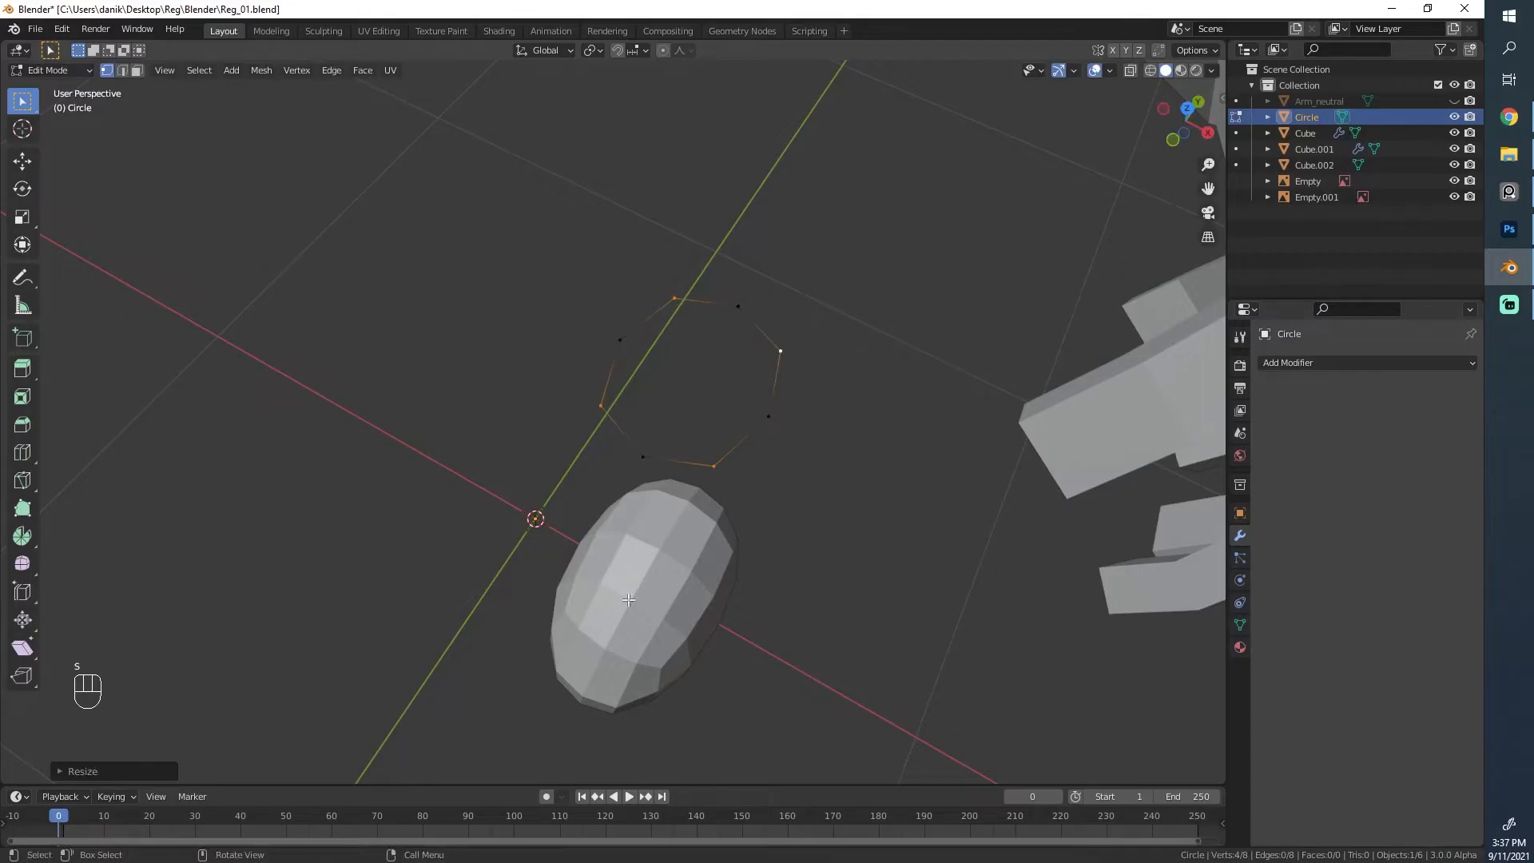
{"action": "middle_click_drag", "start_coordinate": [791, 467], "coordinate": [749, 540]}
{"action": "key", "text": "s"}
{"action": "left_click", "coordinate": [750, 540]}
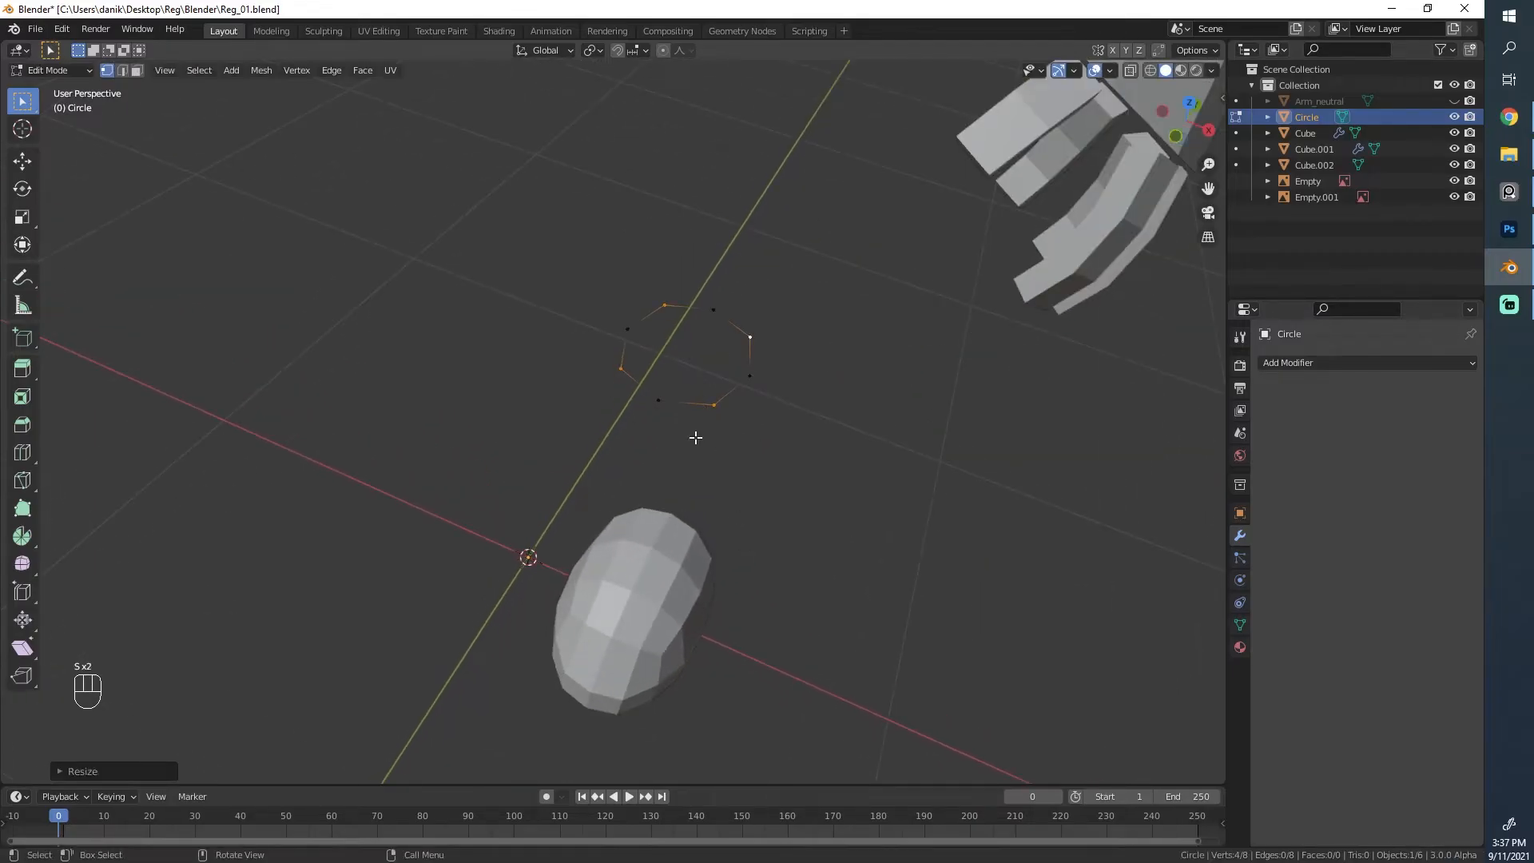
Step: Leave mesh editing and show the circle and lower leg up close against the side sketch in right view
{"action": "middle_click_drag", "start_coordinate": [665, 313], "coordinate": [443, 376]}
{"action": "key", "text": "Tab"}
{"action": "scroll", "coordinate": [656, 339], "scroll_direction": "up", "scroll_amount": 6}
{"action": "scroll", "coordinate": [615, 324], "scroll_direction": "down", "scroll_amount": 2}
{"action": "middle_click_drag", "start_coordinate": [424, 463], "coordinate": [575, 479]}
{"action": "middle_click_drag", "start_coordinate": [400, 424], "coordinate": [227, 428]}
{"action": "middle_click_drag", "start_coordinate": [583, 438], "coordinate": [545, 440], "text": "alt+shift"}
{"action": "scroll", "coordinate": [545, 439], "scroll_direction": "up", "scroll_amount": 2}
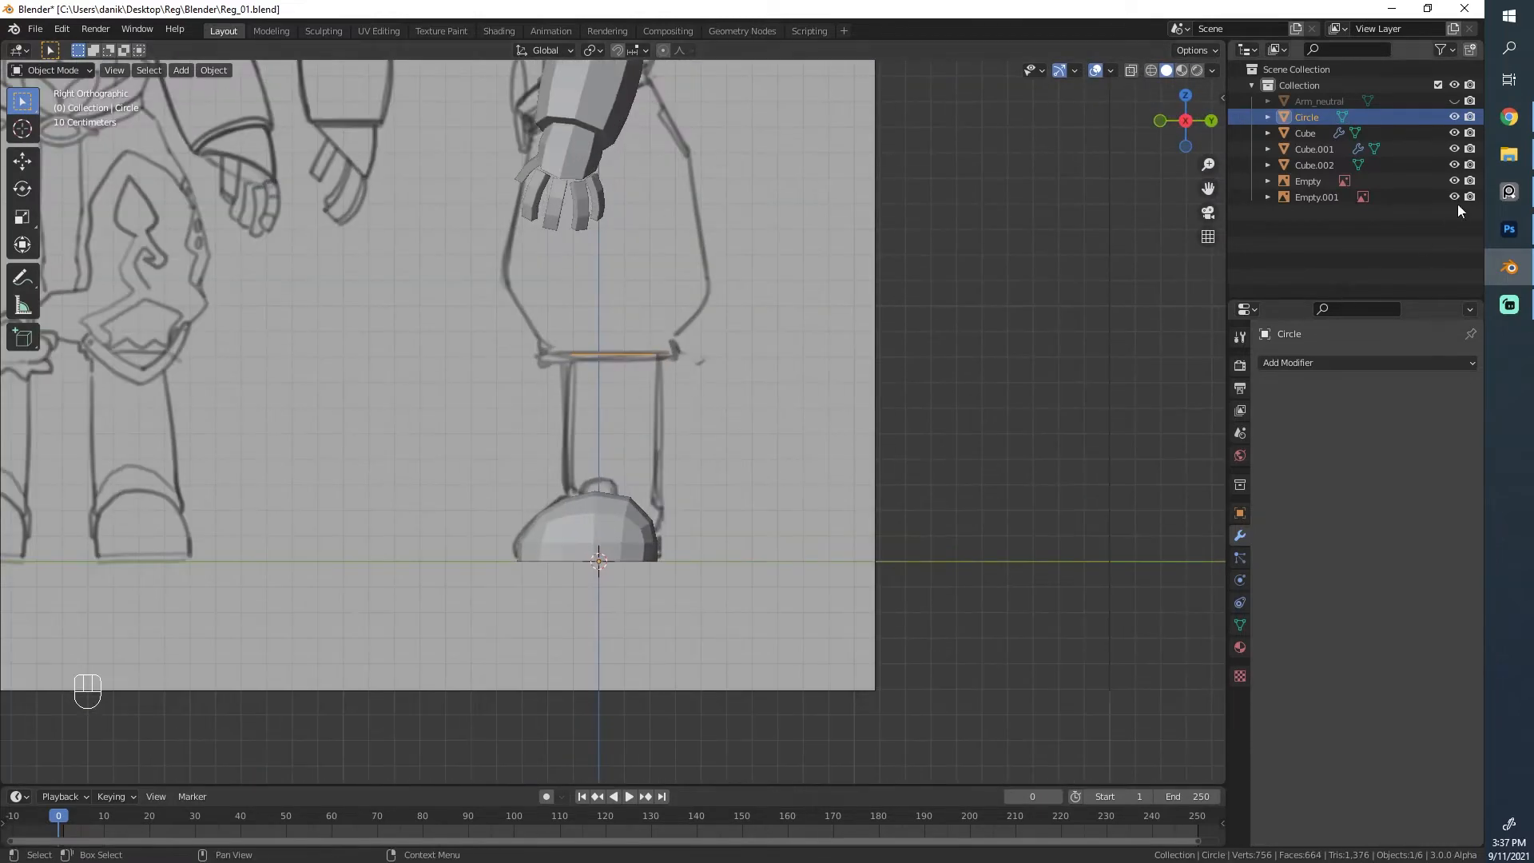
{"action": "scroll", "coordinate": [539, 347], "scroll_direction": "up", "scroll_amount": 2}
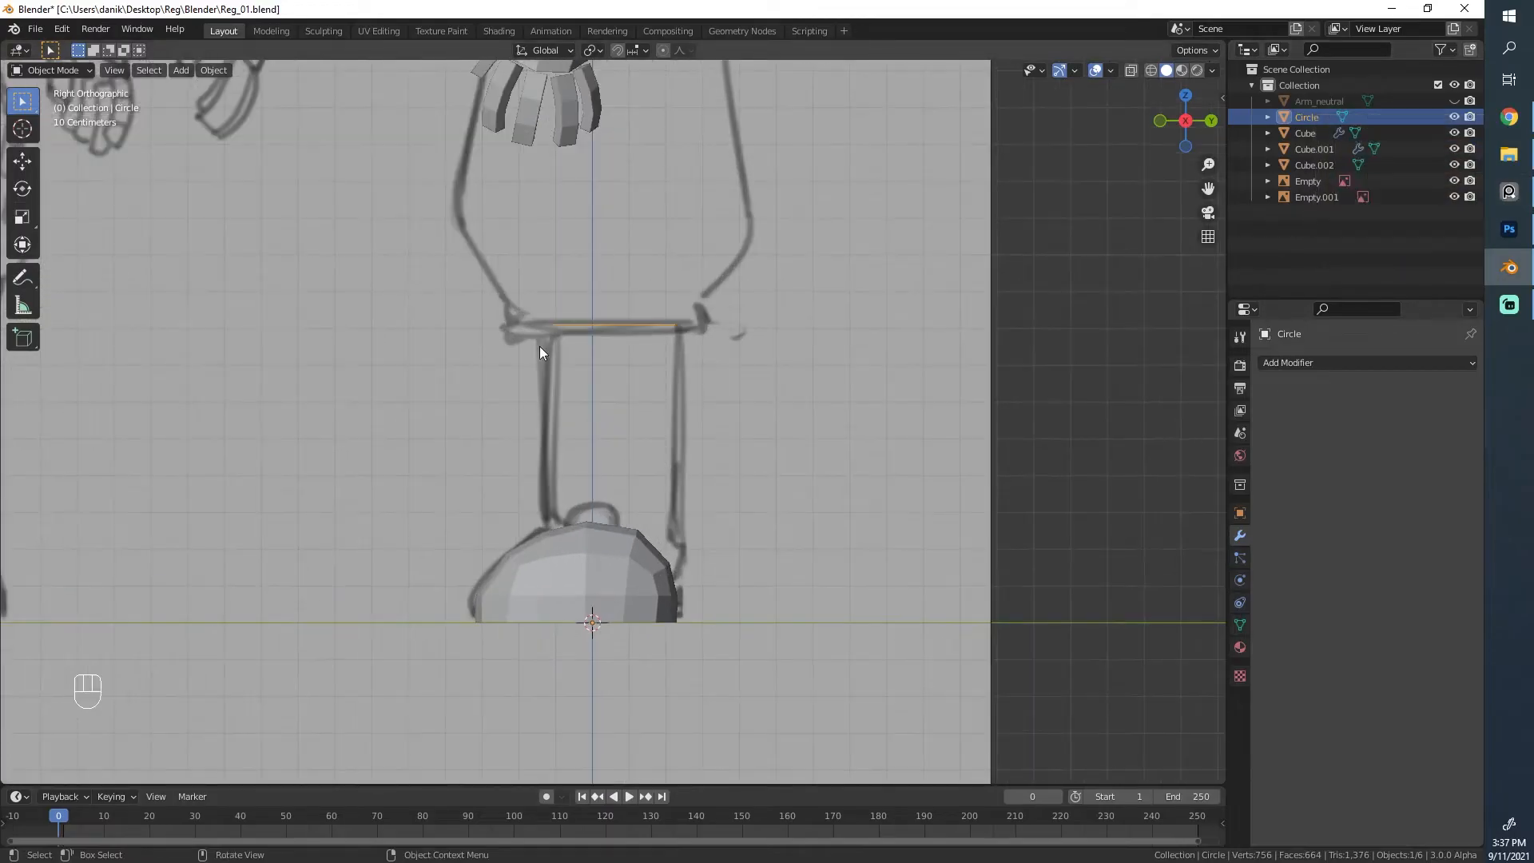
Step: Examine the character's front sketch and the figure reference photos, focusing on the trousers, lower legs and boots
{"action": "middle_click_drag", "start_coordinate": [540, 346], "coordinate": [908, 419]}
{"action": "scroll", "coordinate": [863, 418], "scroll_direction": "down", "scroll_amount": 5}
{"action": "scroll", "coordinate": [719, 529], "scroll_direction": "up", "scroll_amount": 4}
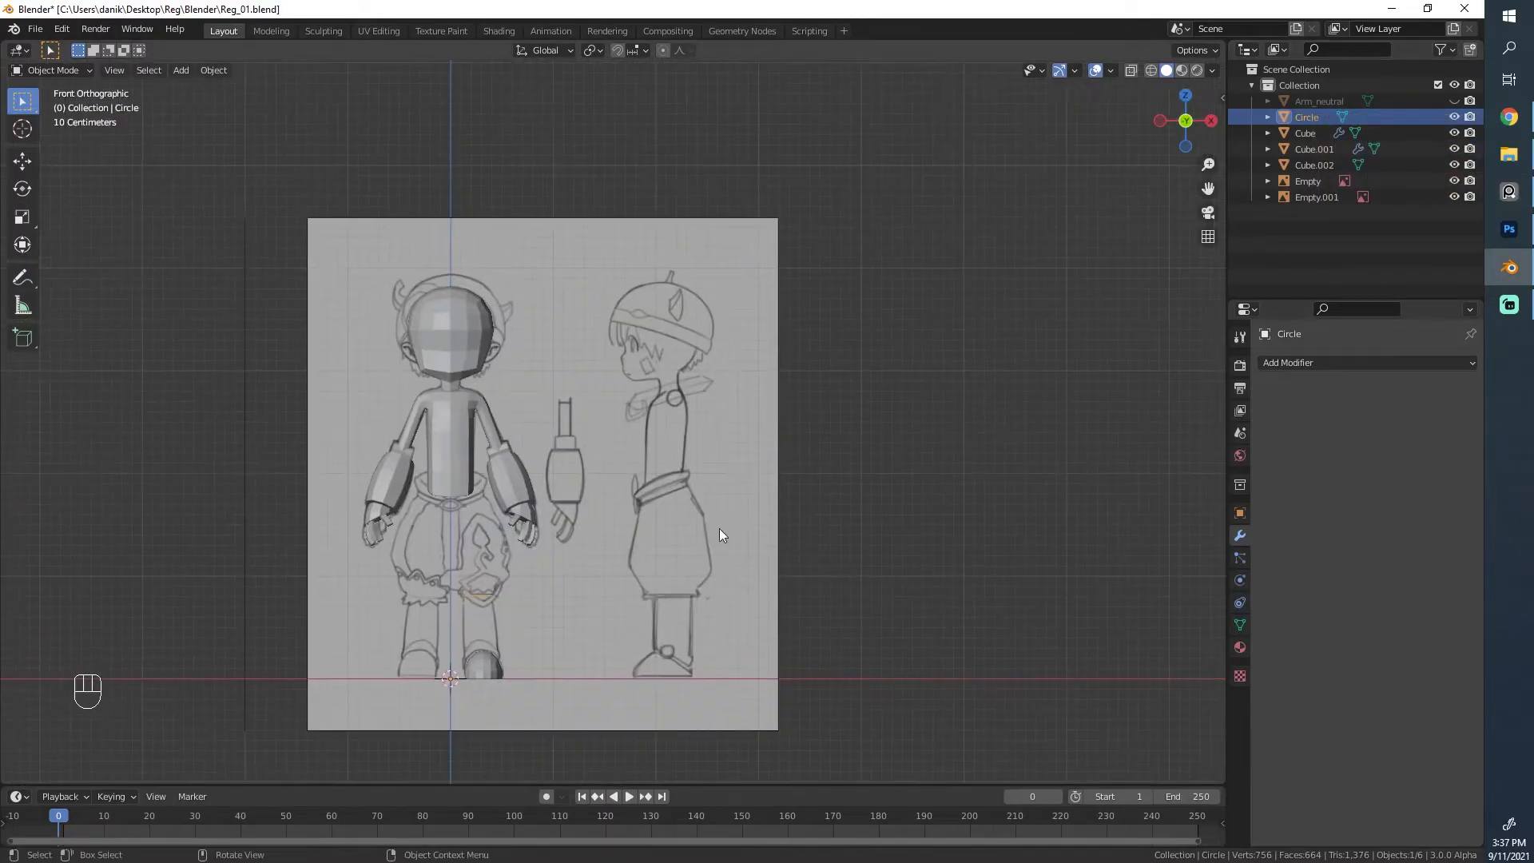
{"action": "left_click", "coordinate": [1509, 192]}
{"action": "scroll", "coordinate": [625, 375], "scroll_direction": "down", "scroll_amount": 3}
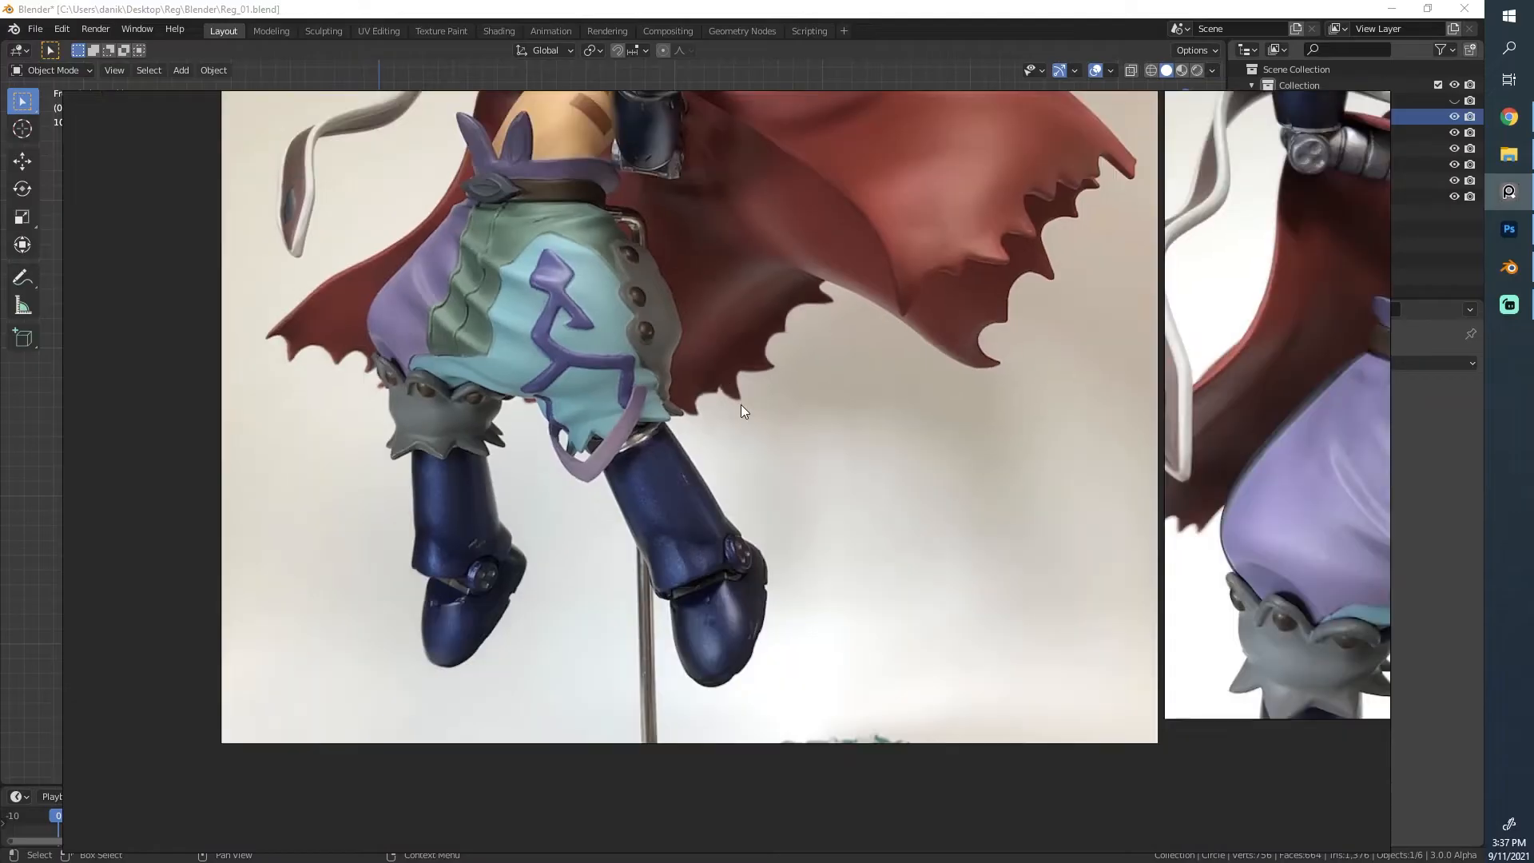
{"action": "scroll", "coordinate": [769, 519], "scroll_direction": "up", "scroll_amount": 3}
{"action": "left_click_drag", "start_coordinate": [768, 519], "coordinate": [764, 218]}
{"action": "right_click_drag", "start_coordinate": [763, 213], "coordinate": [0, 232]}
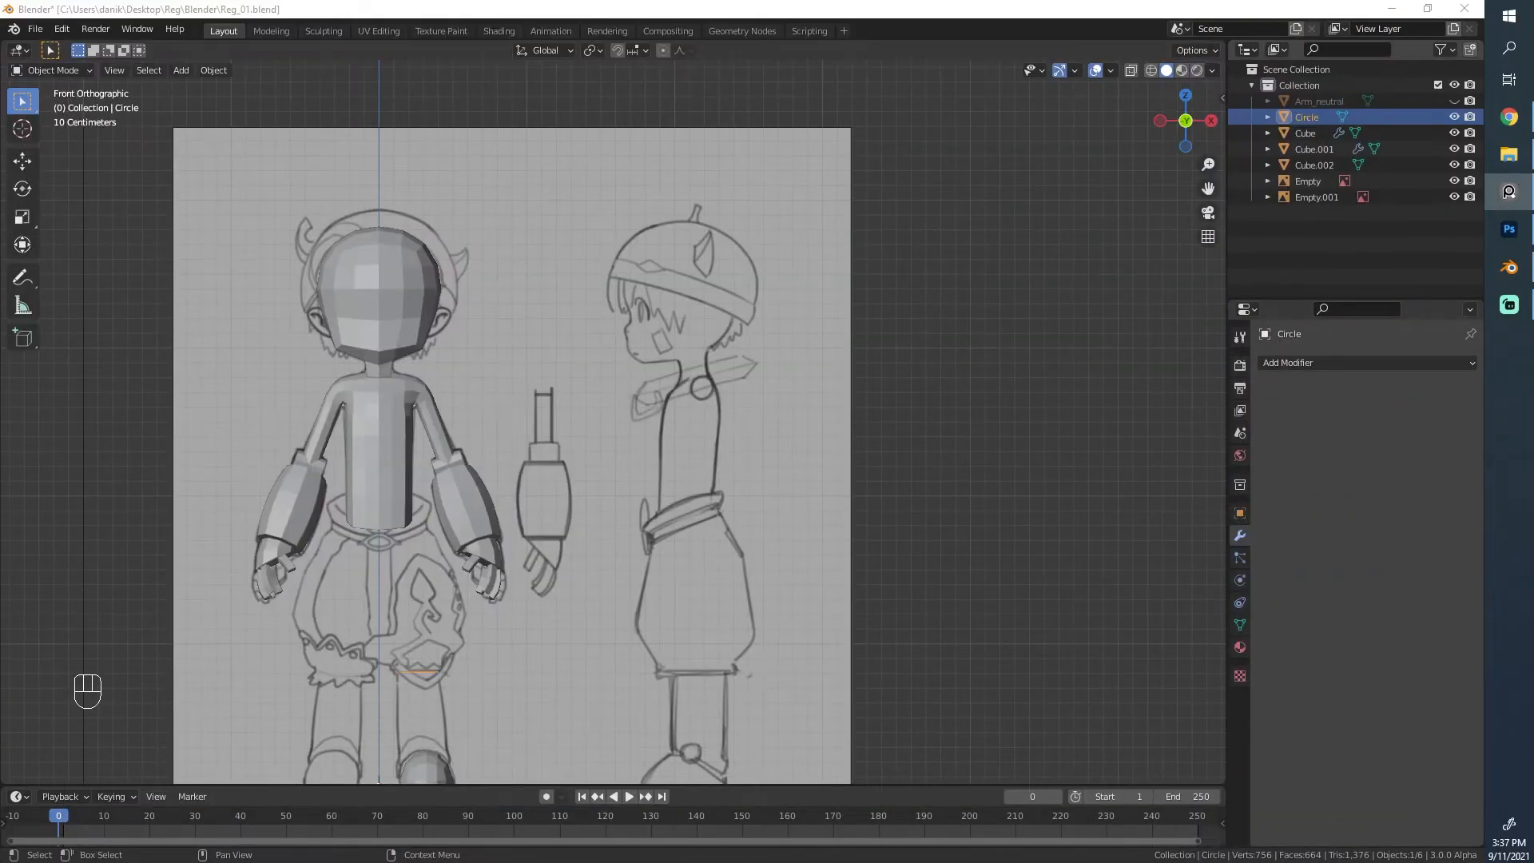
{"action": "scroll", "coordinate": [588, 424], "scroll_direction": "up", "scroll_amount": 3}
{"action": "middle_click_drag", "start_coordinate": [622, 438], "coordinate": [529, 579]}
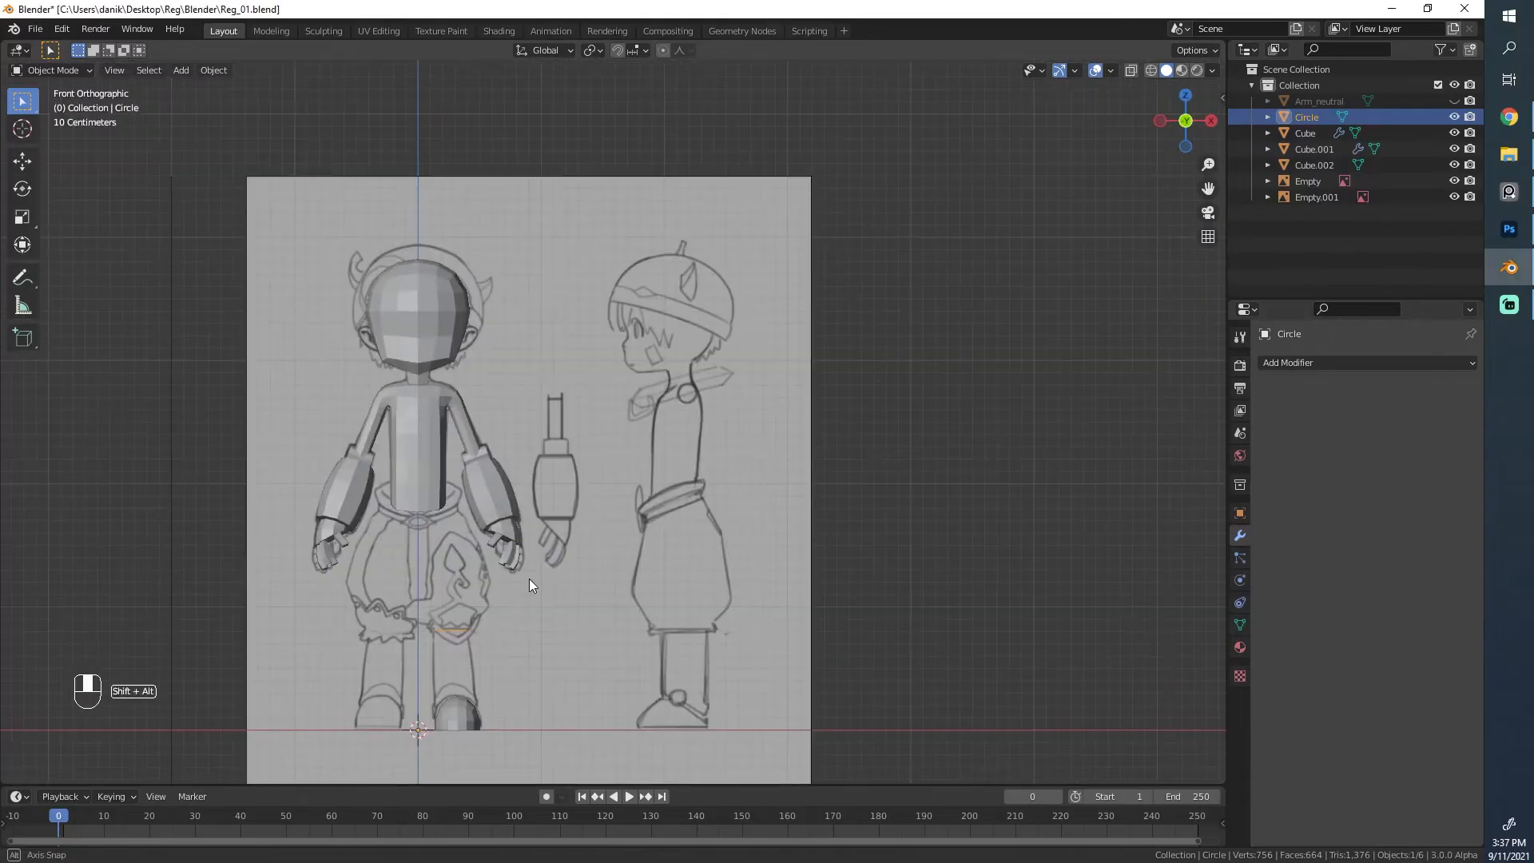
Step: Extrude the whole circle at the trouser hem downward to form the boot shaft above the foot
{"action": "scroll", "coordinate": [719, 453], "scroll_direction": "up", "scroll_amount": 10}
{"action": "key", "text": "Tab"}
{"action": "key", "text": "a"}
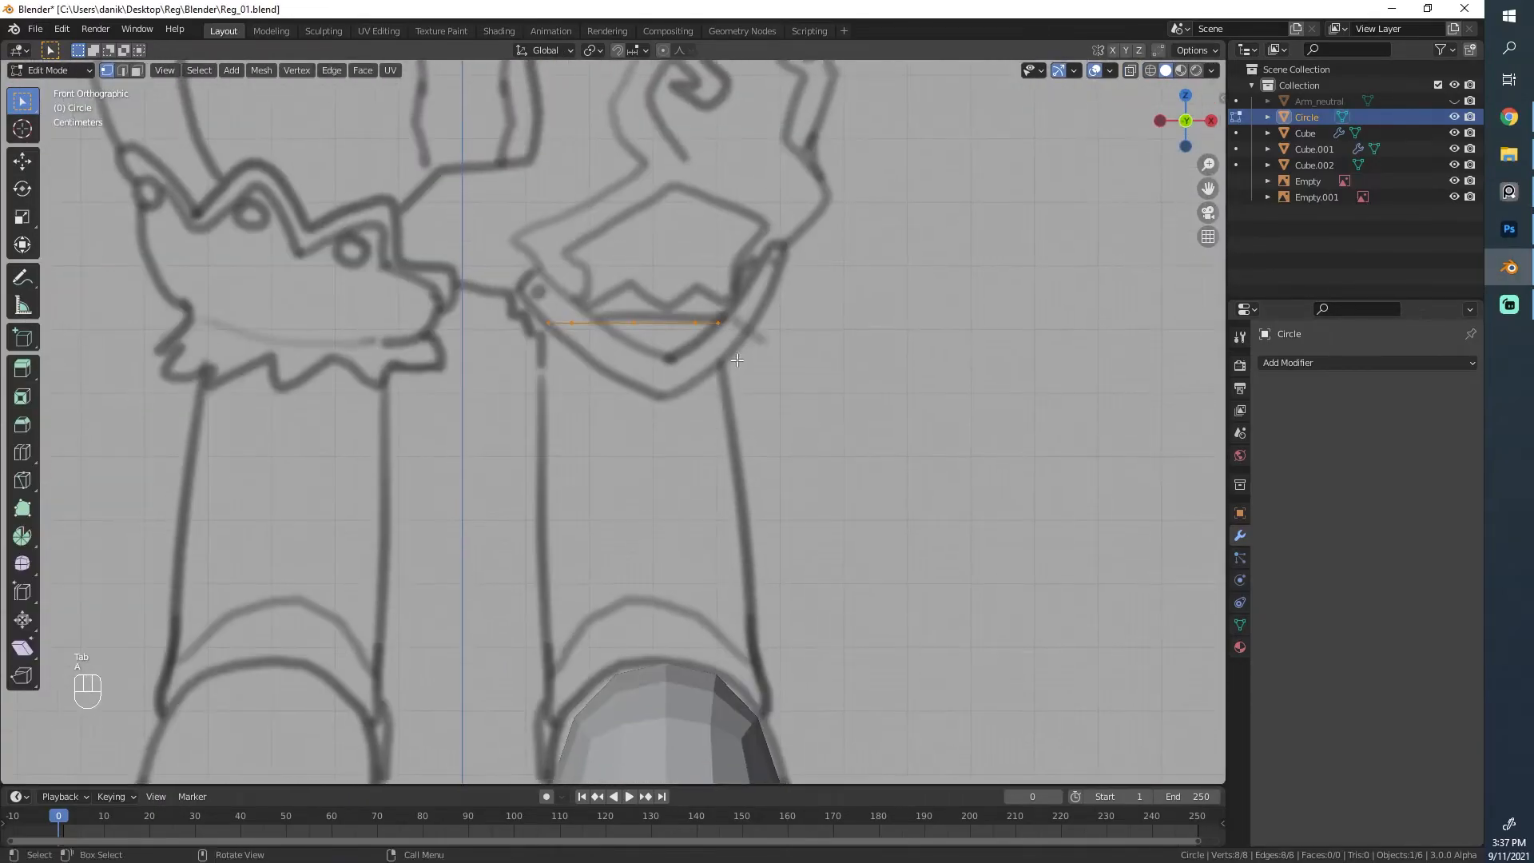
{"action": "key", "text": "e"}
{"action": "left_click", "coordinate": [766, 582]}
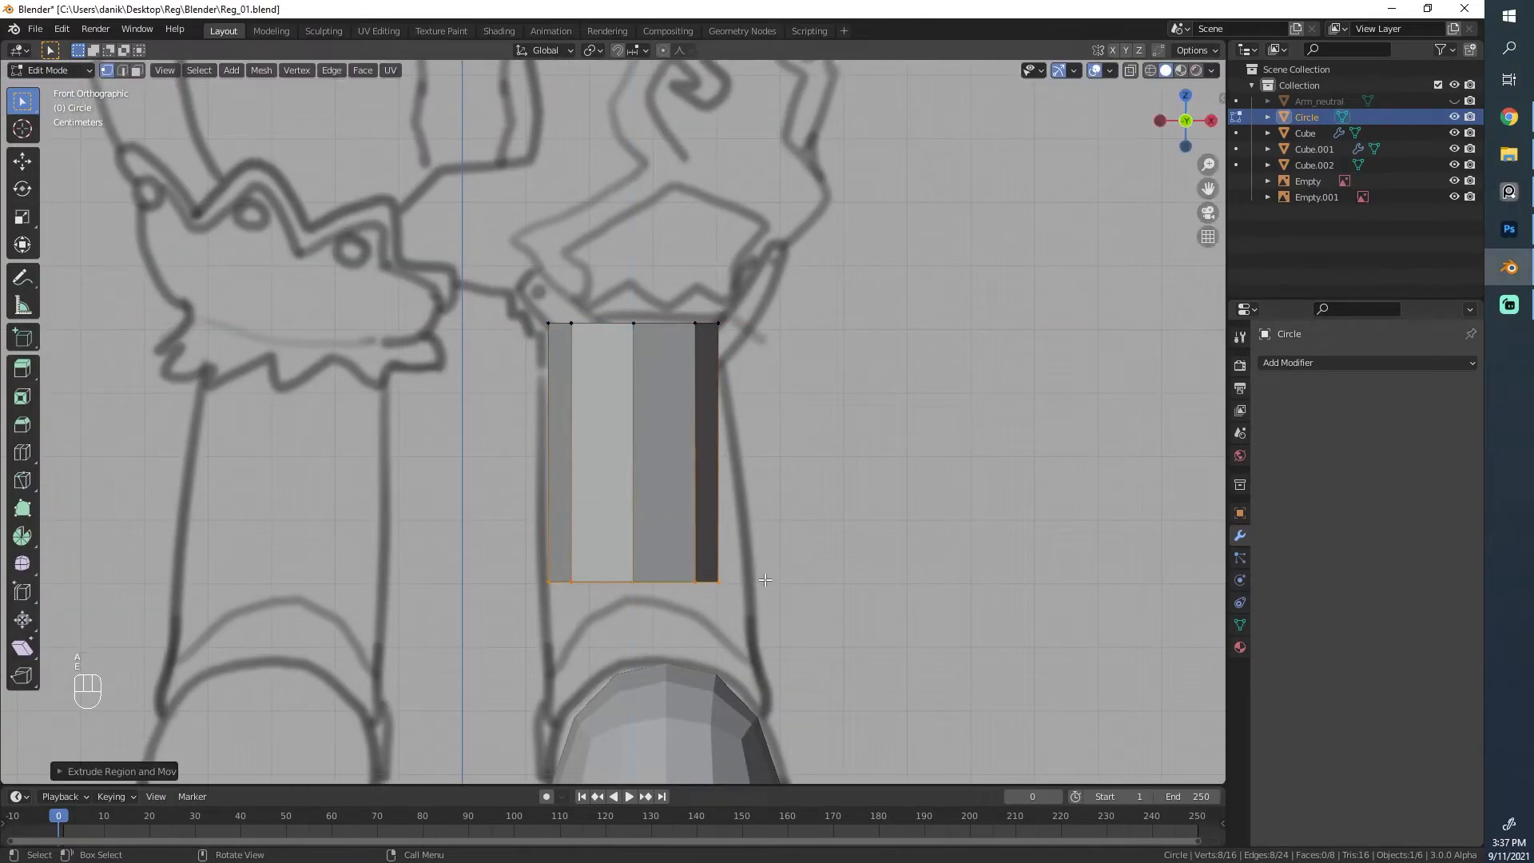
Step: Shift and enlarge the boot shaft's lower edge loop to match the leg outline in the front sketch
{"action": "key", "text": "g"}
{"action": "left_click", "coordinate": [779, 581]}
{"action": "key", "text": "s"}
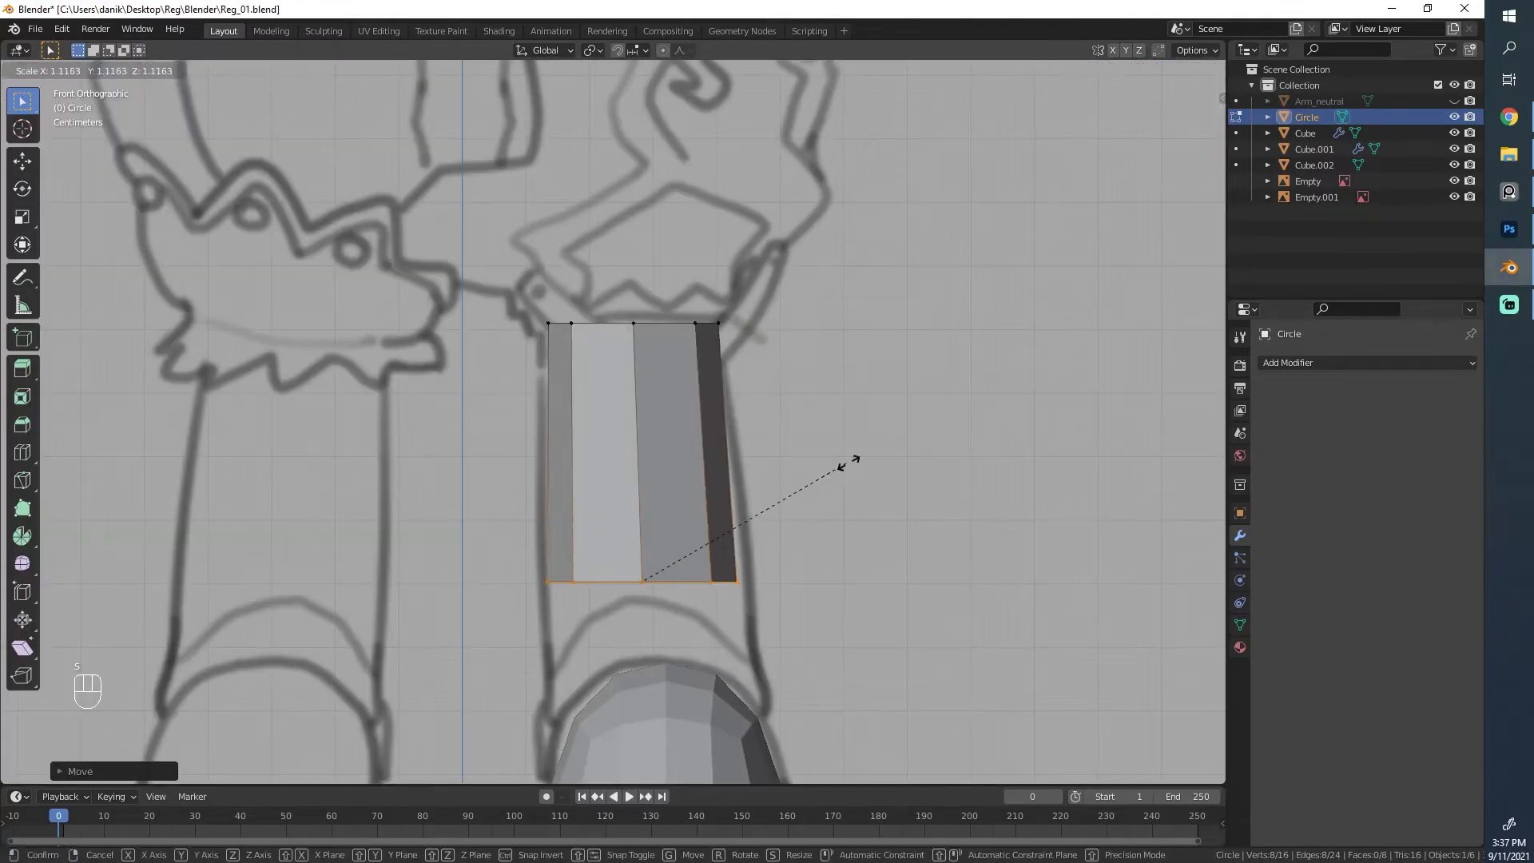
{"action": "left_click", "coordinate": [863, 444]}
{"action": "mouse_move", "coordinate": [862, 454]}
{"action": "middle_mouse_down"}
{"action": "mouse_move", "coordinate": [870, 441]}
{"action": "mouse_move", "coordinate": [652, 452]}
{"action": "mouse_move", "coordinate": [866, 425]}
{"action": "middle_mouse_up"}
{"action": "key", "text": "g"}
{"action": "left_click", "coordinate": [869, 441]}
{"action": "scroll", "coordinate": [872, 457], "scroll_direction": "down", "scroll_amount": 2}
{"action": "scroll", "coordinate": [639, 449], "scroll_direction": "up", "scroll_amount": 2}
{"action": "middle_click_drag", "start_coordinate": [789, 460], "coordinate": [710, 350], "text": "shift"}
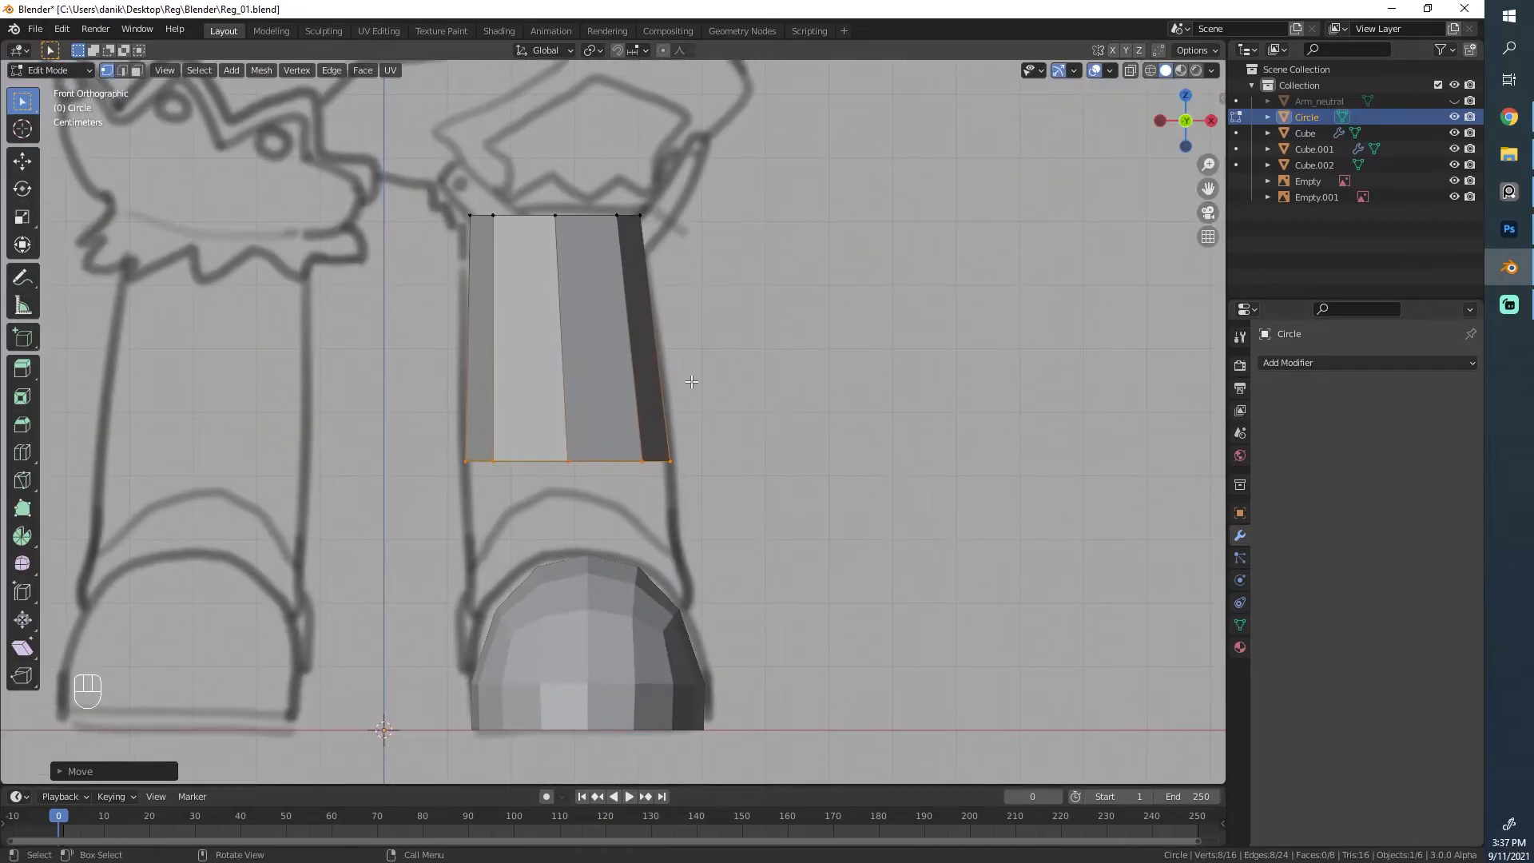
Step: Extrude another short segment down to just above the foot and tilt its bottom loop slightly
{"action": "key", "text": "e"}
{"action": "left_click", "coordinate": [644, 515]}
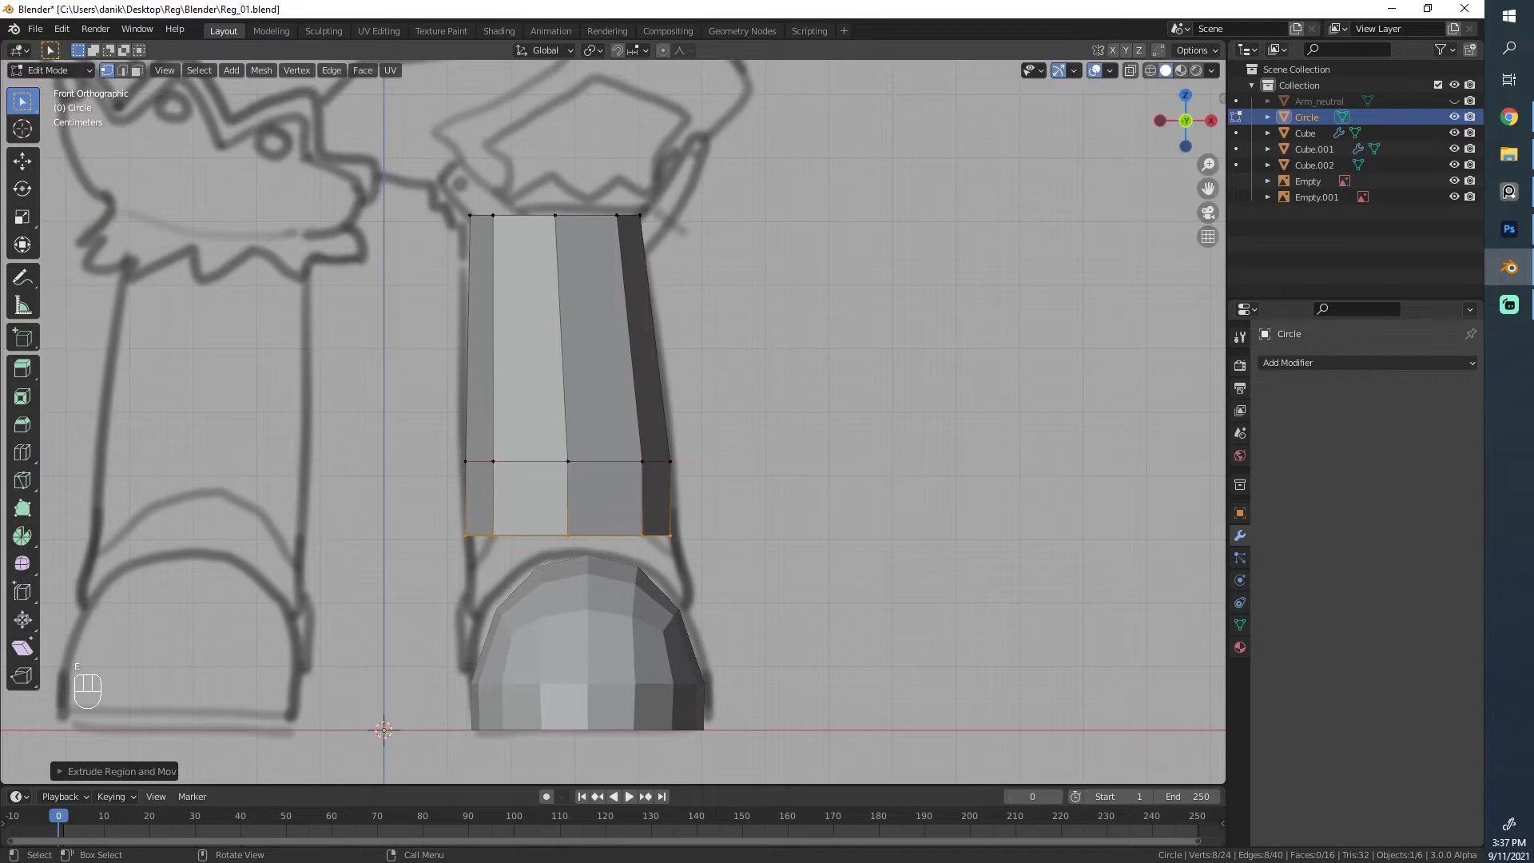
{"action": "key", "text": "s"}
{"action": "key", "text": "g"}
{"action": "left_click", "coordinate": [780, 491]}
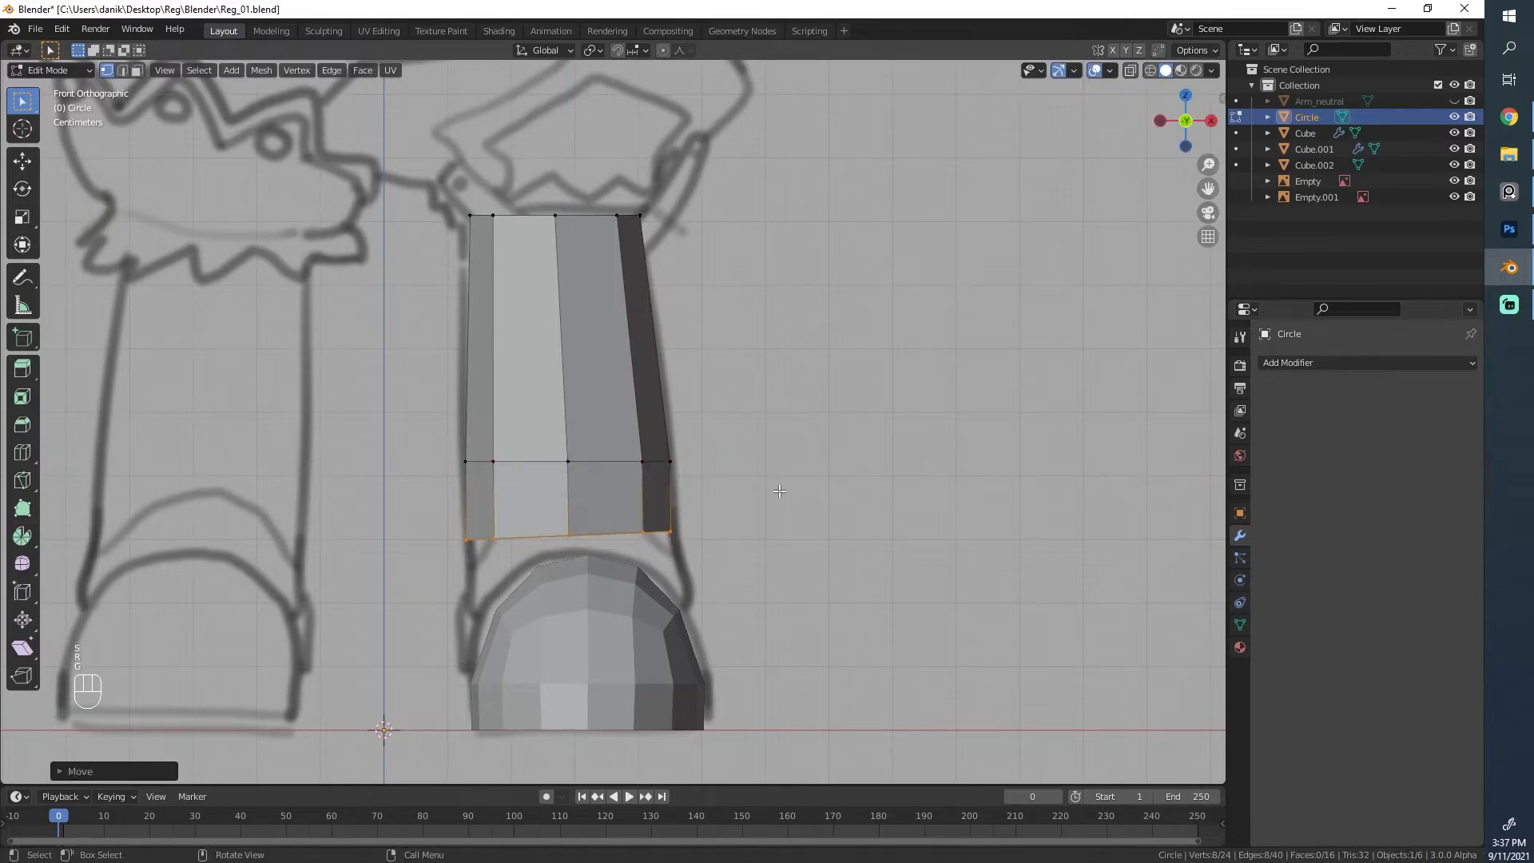
Step: Rotate and reposition the boot shaft's middle edge loop to match the tilt of the bottom loop
{"action": "key", "text": "r"}
{"action": "left_click", "coordinate": [757, 424]}
{"action": "key", "text": "g"}
{"action": "key", "text": "r"}
{"action": "left_click", "coordinate": [756, 424]}
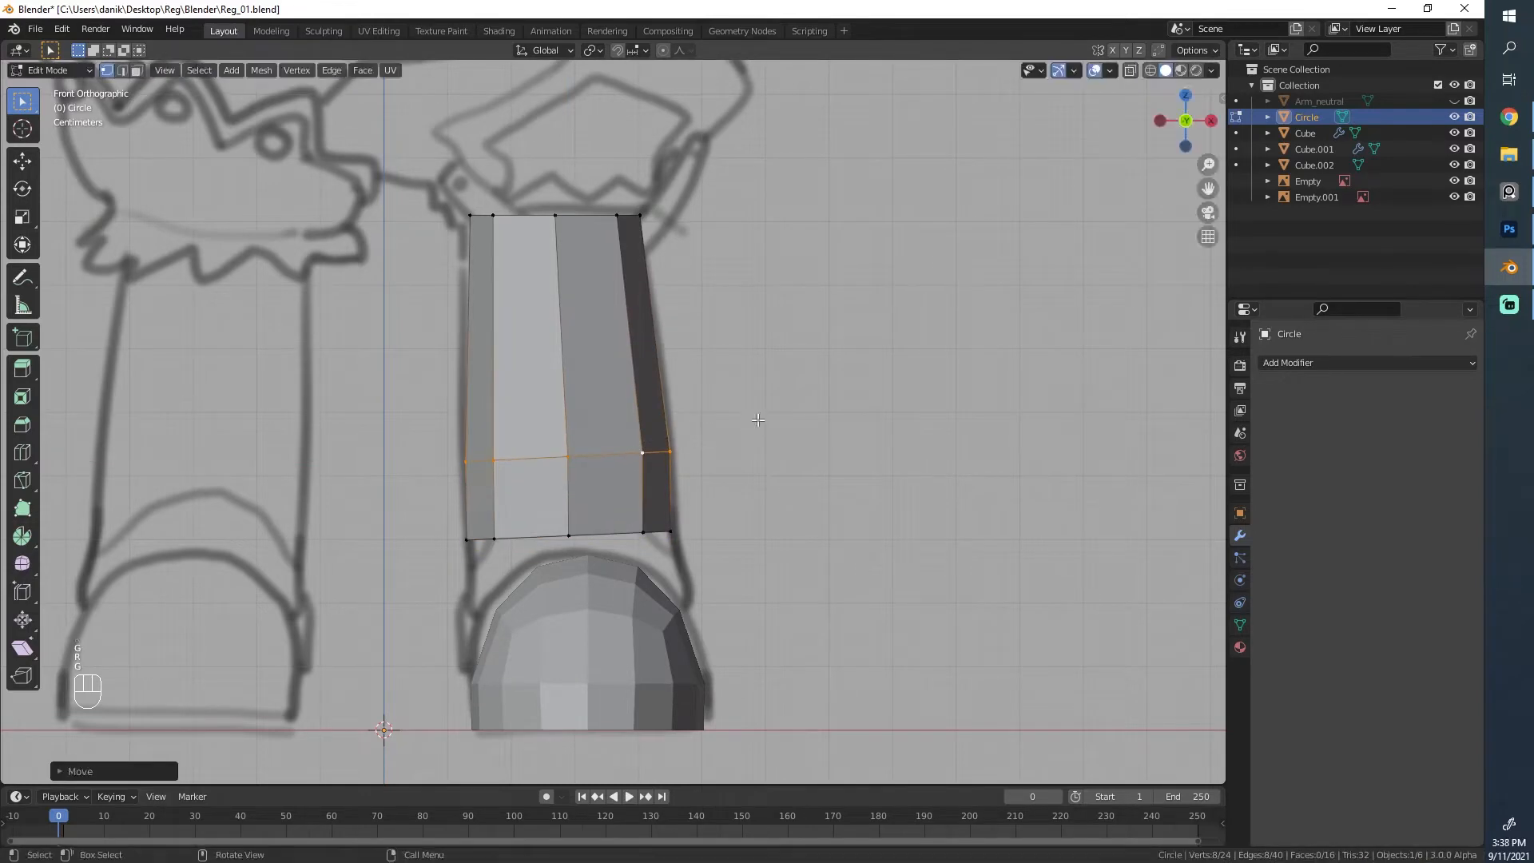
{"action": "key", "text": "g"}
{"action": "left_click", "coordinate": [757, 421]}
Step: Rotate the boot shaft's top edge loop slightly to match the tilt of the loops below
{"action": "left_click", "coordinate": [520, 210], "text": "alt"}
{"action": "key", "text": "r"}
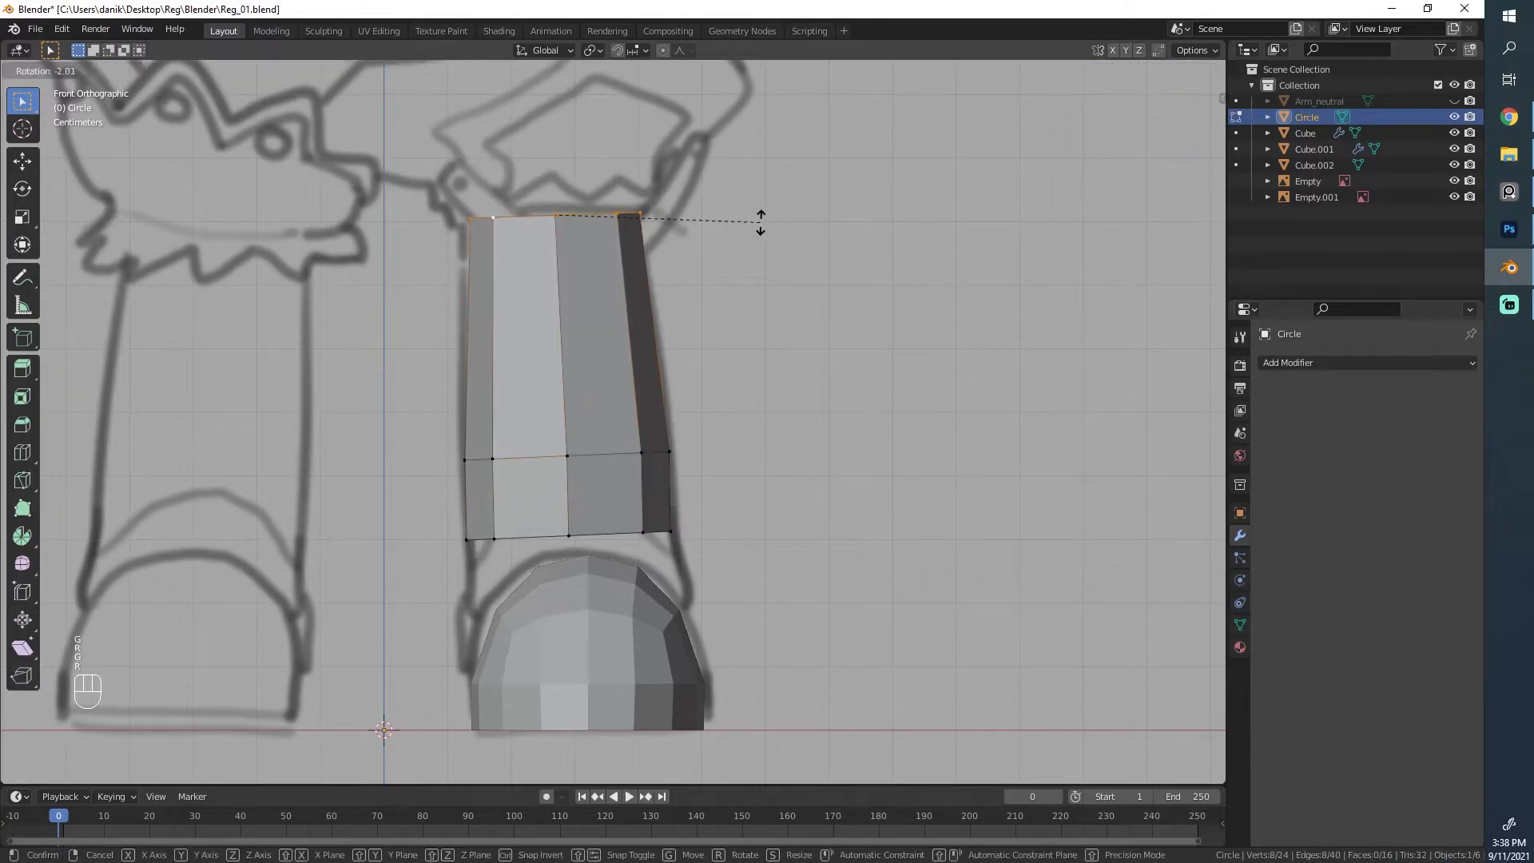
{"action": "left_click", "coordinate": [761, 221]}
{"action": "key", "text": "r"}
{"action": "left_click", "coordinate": [642, 532]}
Step: Extrude the bottom loop down over the top of the foot and shift it outward along the sketch
{"action": "left_click", "coordinate": [611, 534], "text": "alt"}
{"action": "middle_click_drag", "start_coordinate": [619, 533], "coordinate": [592, 459], "text": "shift"}
{"action": "key", "text": "e"}
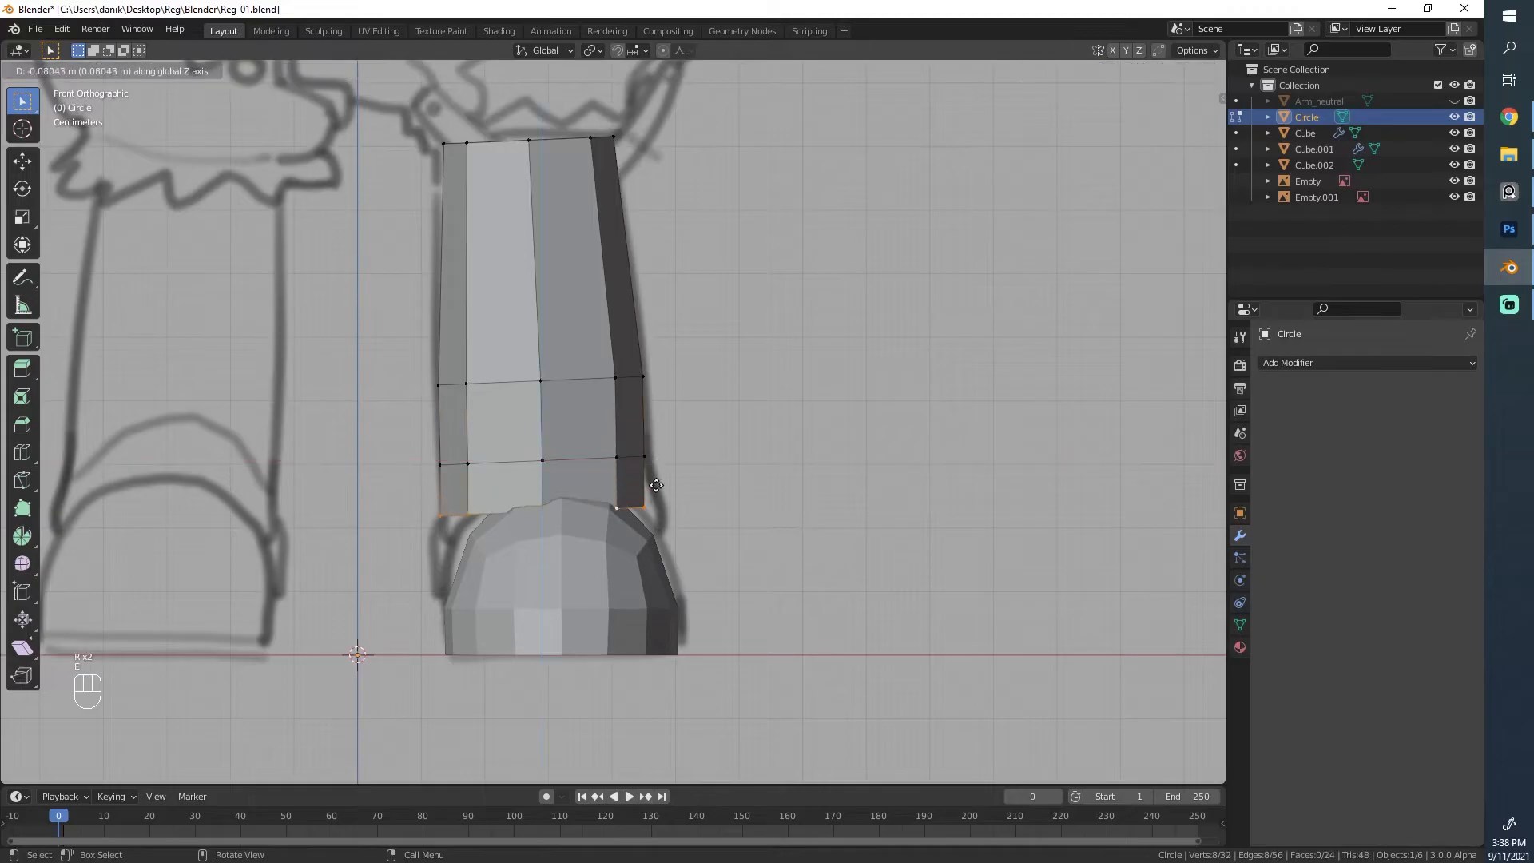
{"action": "left_click", "coordinate": [620, 515]}
{"action": "middle_click_drag", "start_coordinate": [695, 468], "coordinate": [720, 425]}
{"action": "key", "text": "g"}
{"action": "left_click", "coordinate": [729, 424]}
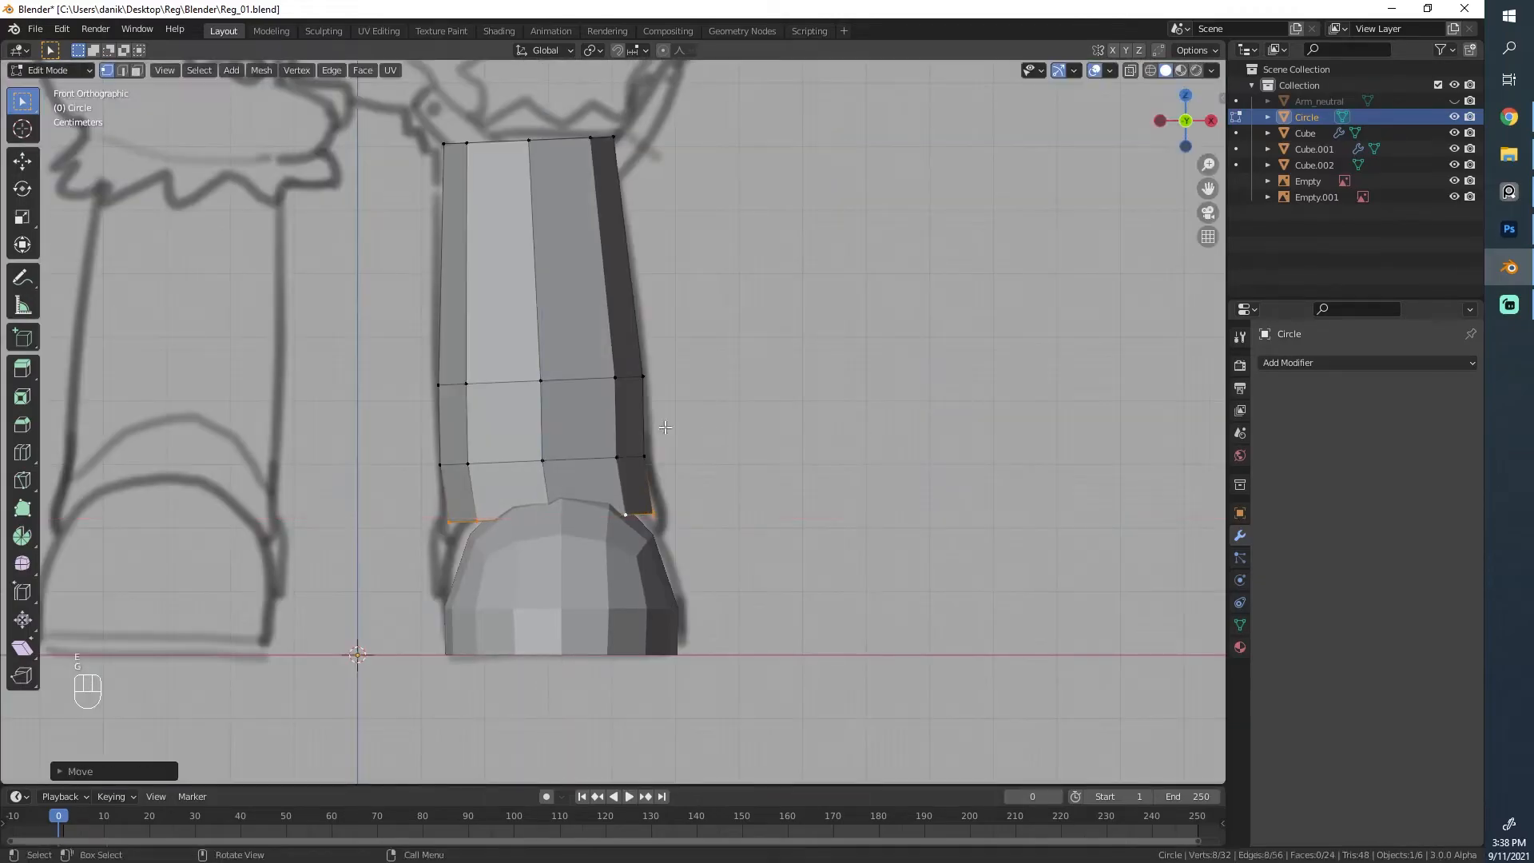
Step: Nudge the two middle edge loops of the boot shaft outward to follow the leg outline
{"action": "left_click", "coordinate": [586, 453], "text": "alt"}
{"action": "key", "text": "g"}
{"action": "left_click", "coordinate": [590, 449]}
{"action": "key", "text": "g"}
{"action": "left_click", "coordinate": [588, 389]}
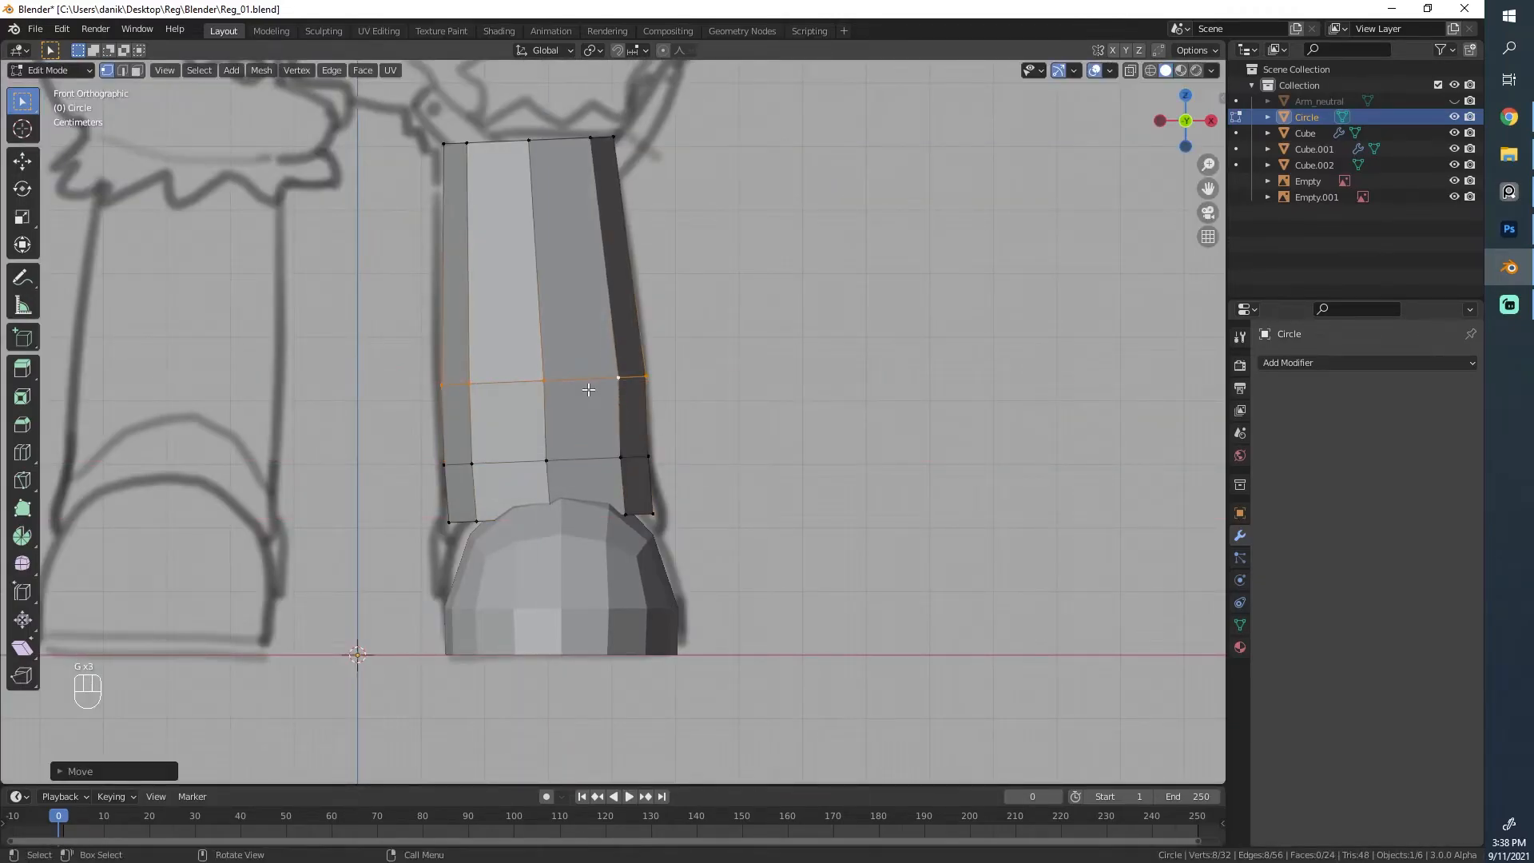
Step: Raise the front and back centre vertices of the bottom loop along Z and scale them in side view
{"action": "key", "text": "z"}
{"action": "key", "text": "alt+a"}
{"action": "key", "text": "g"}
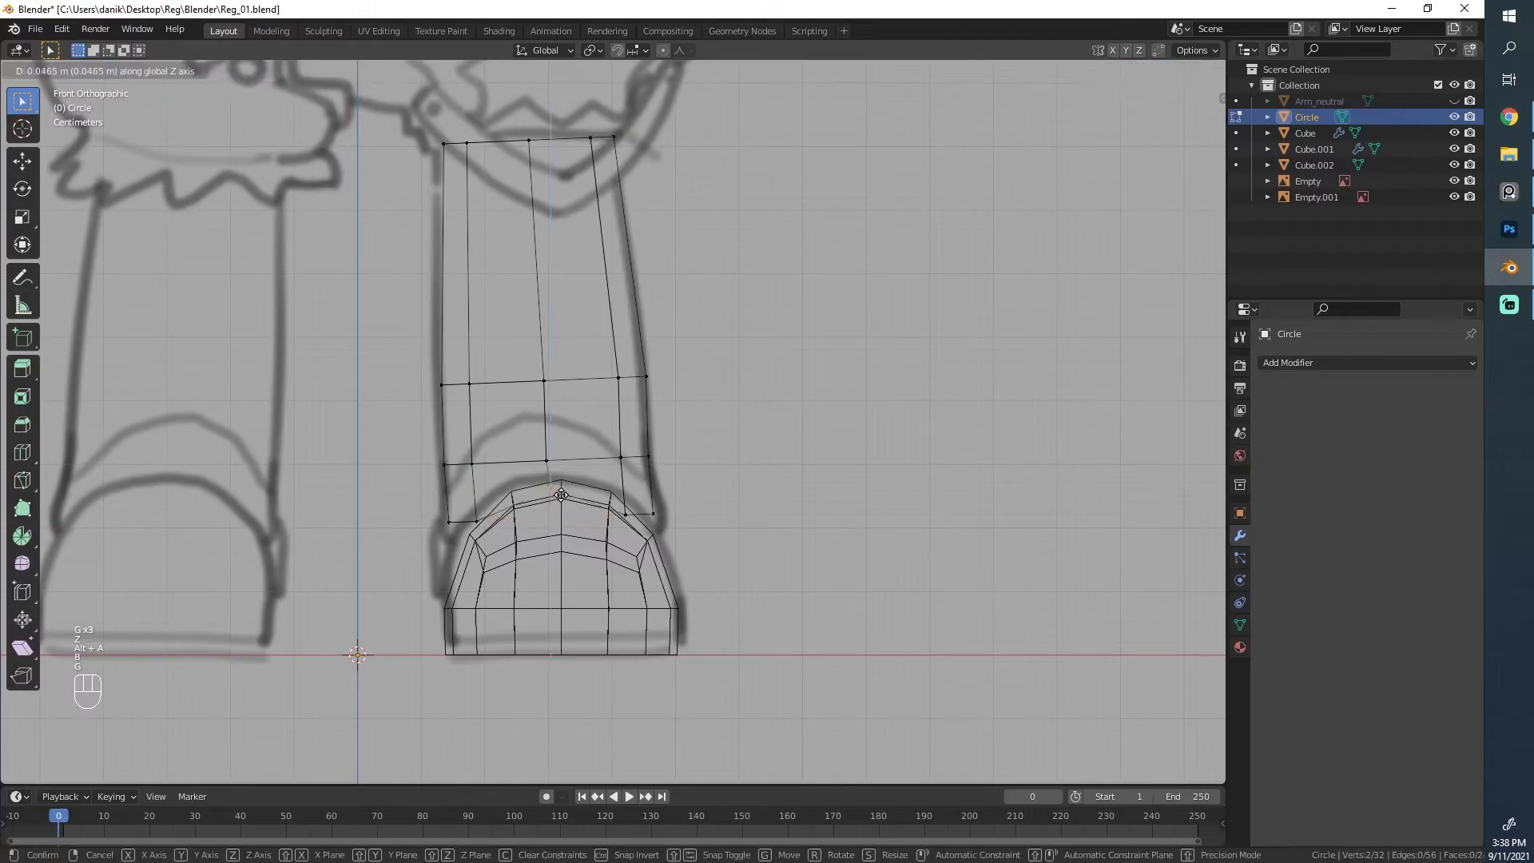
{"action": "left_click", "coordinate": [561, 494]}
{"action": "key", "text": "z"}
{"action": "mouse_move", "coordinate": [927, 496]}
{"action": "middle_mouse_down"}
{"action": "mouse_move", "coordinate": [808, 493]}
{"action": "mouse_move", "coordinate": [831, 418]}
{"action": "mouse_move", "coordinate": [803, 409]}
{"action": "mouse_move", "coordinate": [798, 496]}
{"action": "middle_mouse_up"}
{"action": "key", "text": "s"}
{"action": "left_click", "coordinate": [816, 406]}
Step: Try to rotate the rear vertices of the boot shaft's lower end in wireframe side view, and undo it
{"action": "key", "text": "z"}
{"action": "key", "text": "alt+a"}
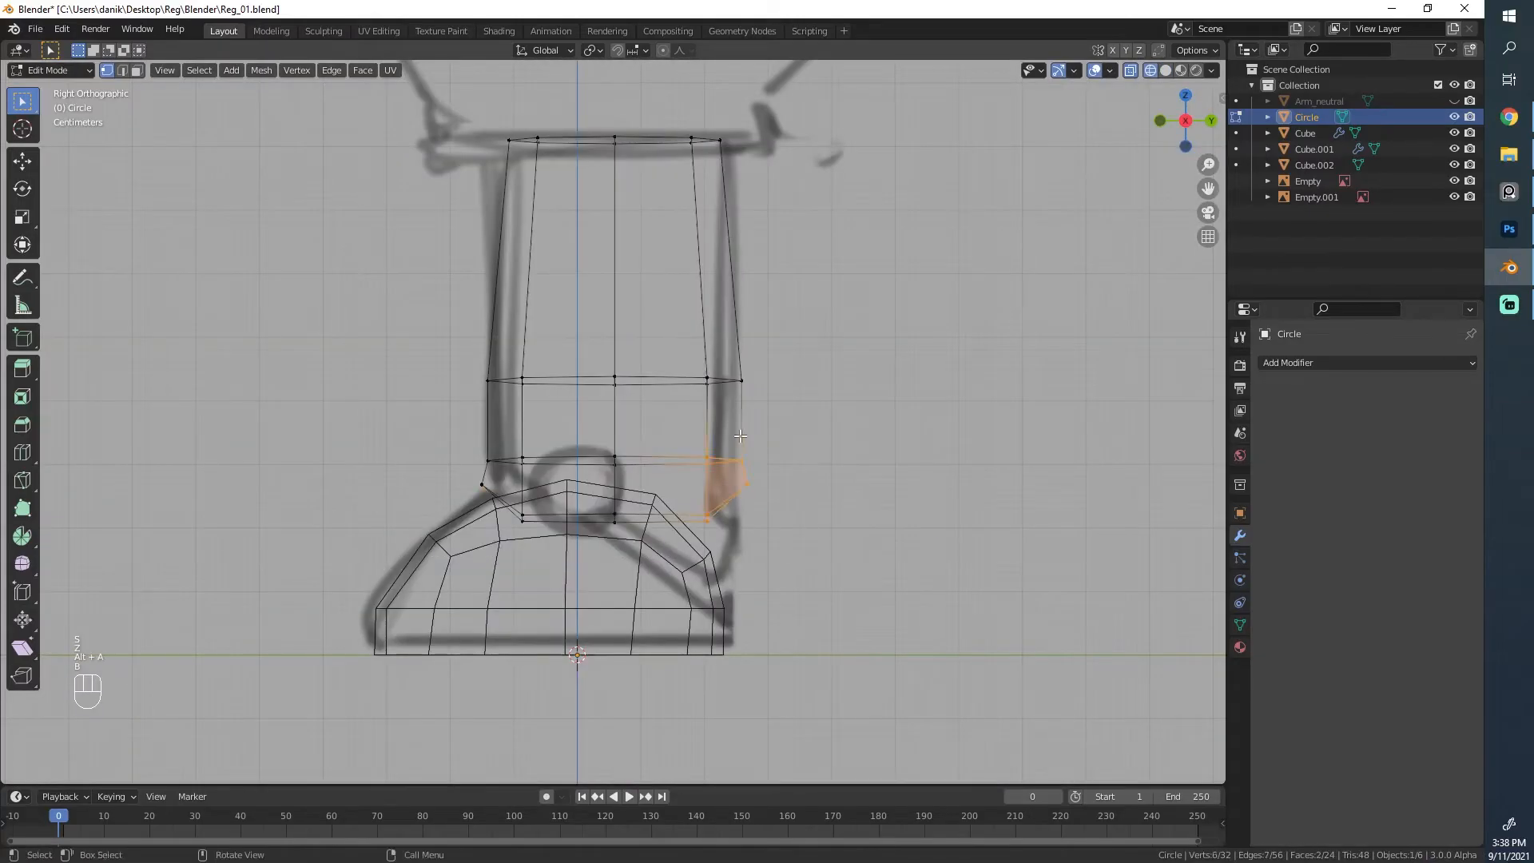
{"action": "key", "text": "r"}
{"action": "left_click", "coordinate": [812, 504]}
{"action": "key", "text": "g"}
{"action": "right_click", "coordinate": [772, 505]}
{"action": "key", "text": "ctrl+z"}
{"action": "key", "text": "ctrl+z"}
{"action": "middle_click_drag", "start_coordinate": [447, 507], "coordinate": [586, 533]}
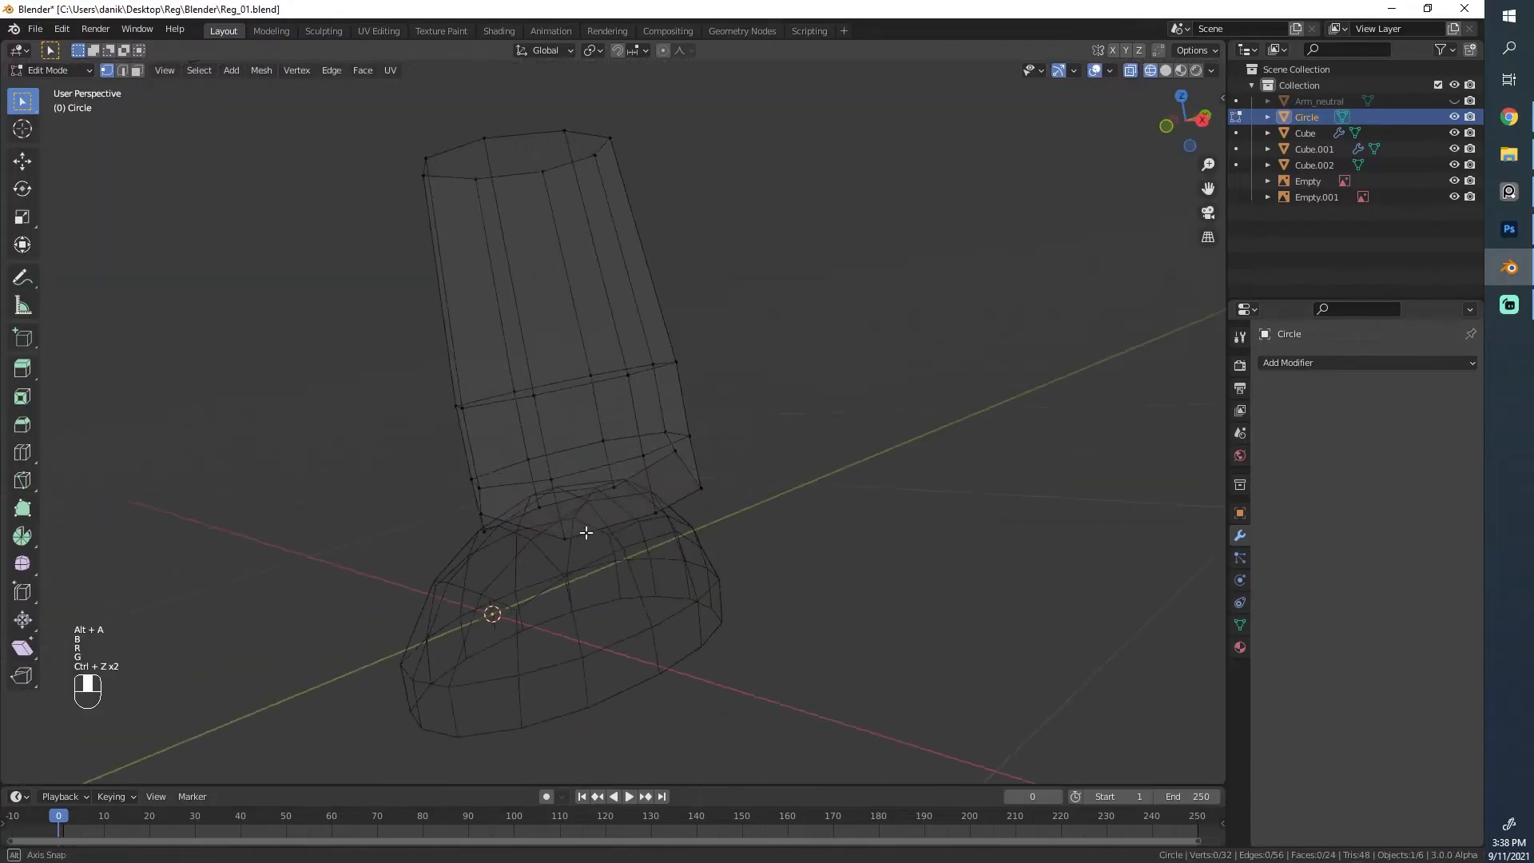
{"action": "key", "text": "z"}
Step: Select the two vertices flanking the centre of the boot shaft's bottom edge and scale them
{"action": "middle_click_drag", "start_coordinate": [614, 447], "coordinate": [711, 421]}
{"action": "scroll", "coordinate": [568, 548], "scroll_direction": "up", "scroll_amount": 1}
{"action": "scroll", "coordinate": [575, 550], "scroll_direction": "down", "scroll_amount": 1}
{"action": "left_click", "coordinate": [611, 559]}
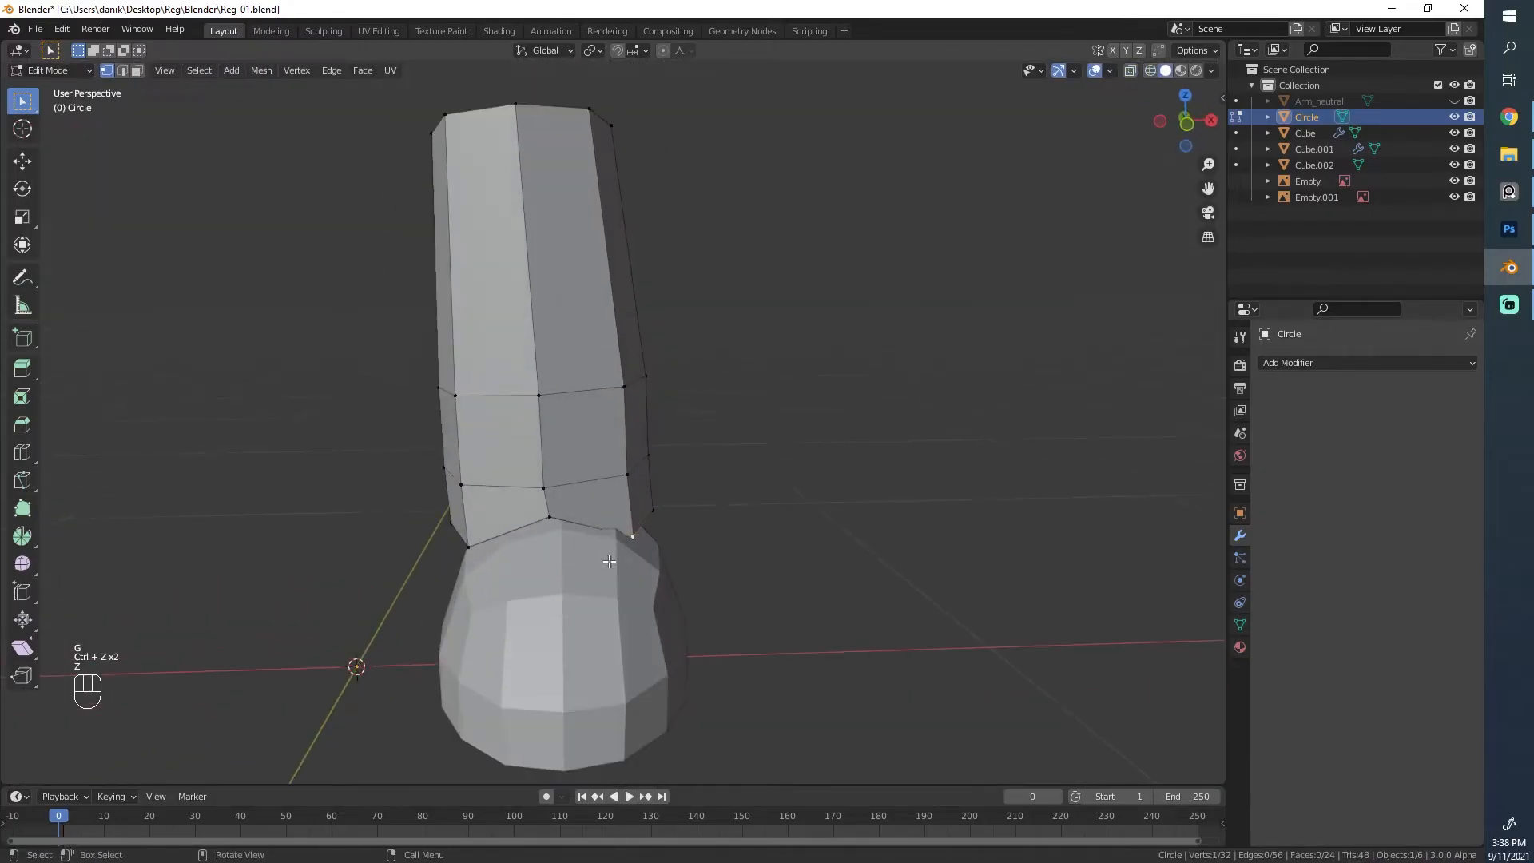
{"action": "left_click", "coordinate": [485, 559], "text": "shift"}
{"action": "middle_click_drag", "start_coordinate": [639, 503], "coordinate": [759, 463]}
{"action": "key", "text": "s"}
{"action": "left_click", "coordinate": [751, 465]}
Step: Reposition the front vertices of the boot shaft's bottom edge to fit over the top of the foot
{"action": "middle_click_drag", "start_coordinate": [571, 511], "coordinate": [392, 492]}
{"action": "key", "text": "g"}
{"action": "left_click", "coordinate": [728, 444]}
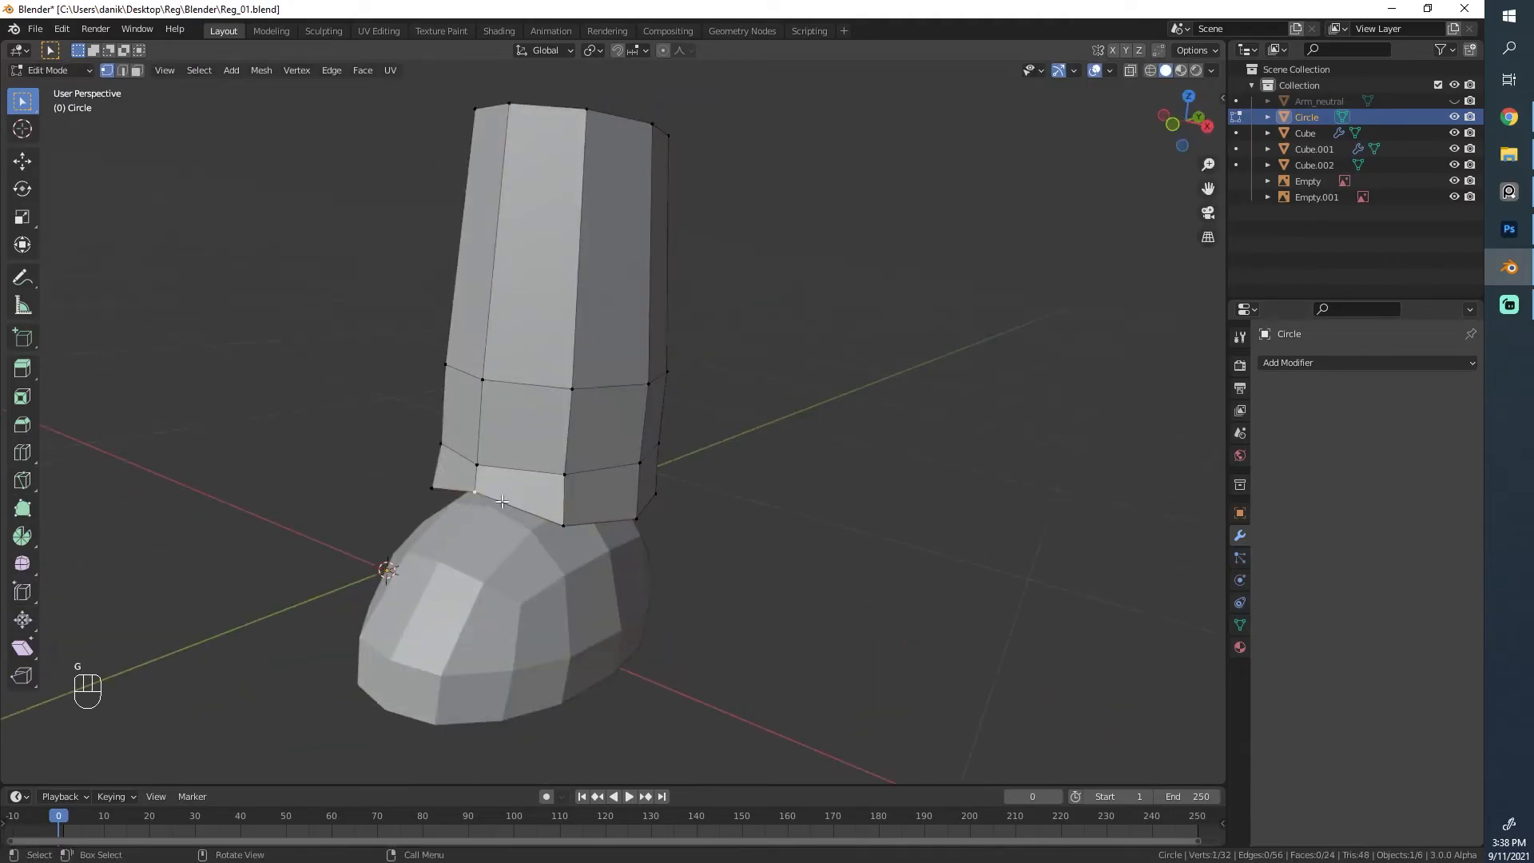
{"action": "middle_click_drag", "start_coordinate": [502, 501], "coordinate": [463, 420]}
{"action": "key", "text": "g"}
{"action": "left_click", "coordinate": [458, 414]}
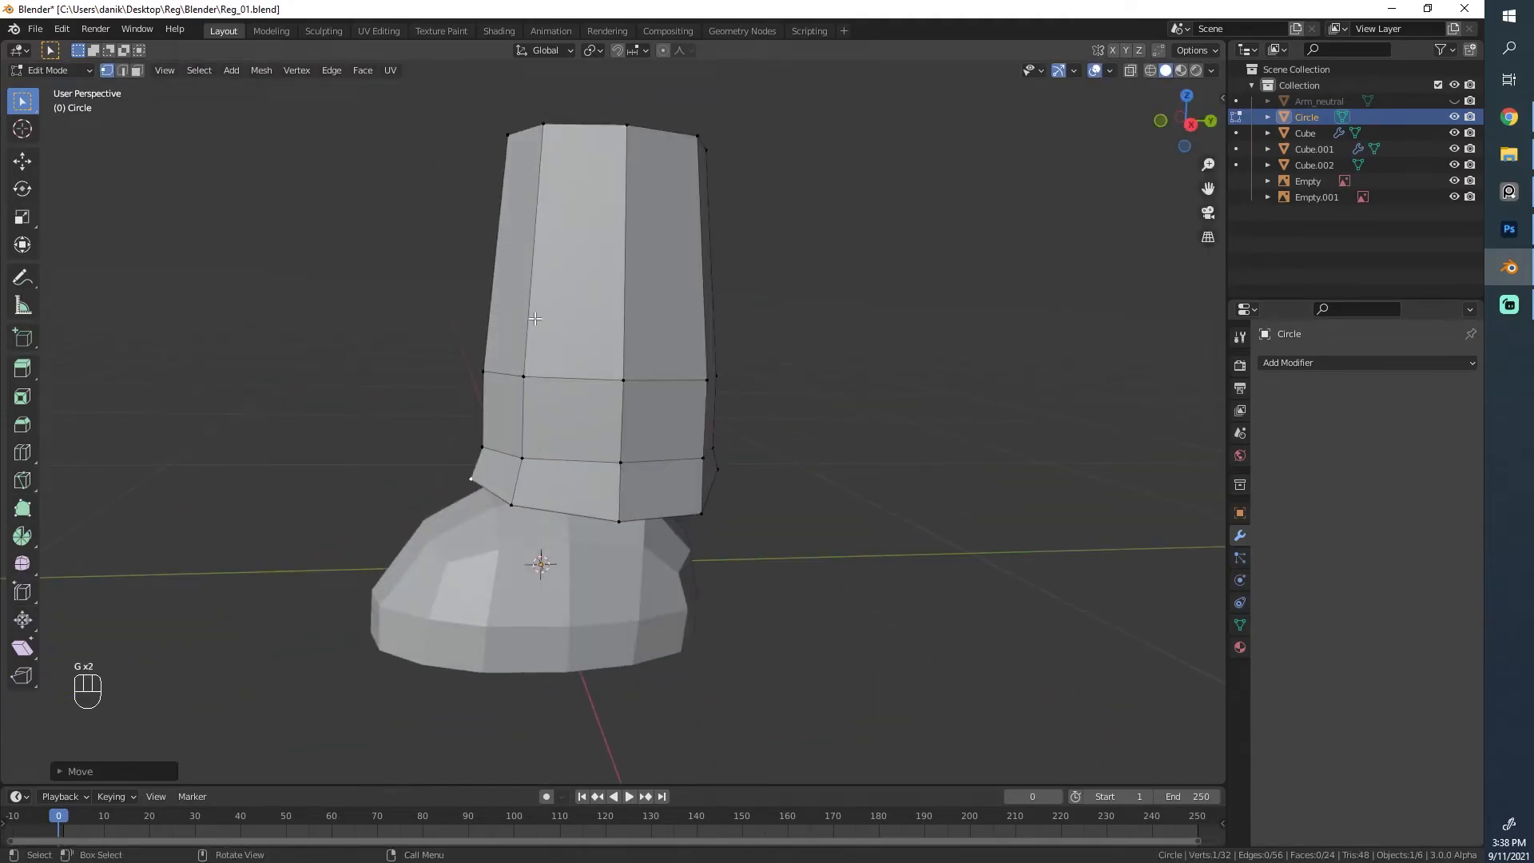
Step: Check the boot in the reference photo and reposition the front vertex of the loop above the bottom edge
{"action": "key", "text": "alt+Tab"}
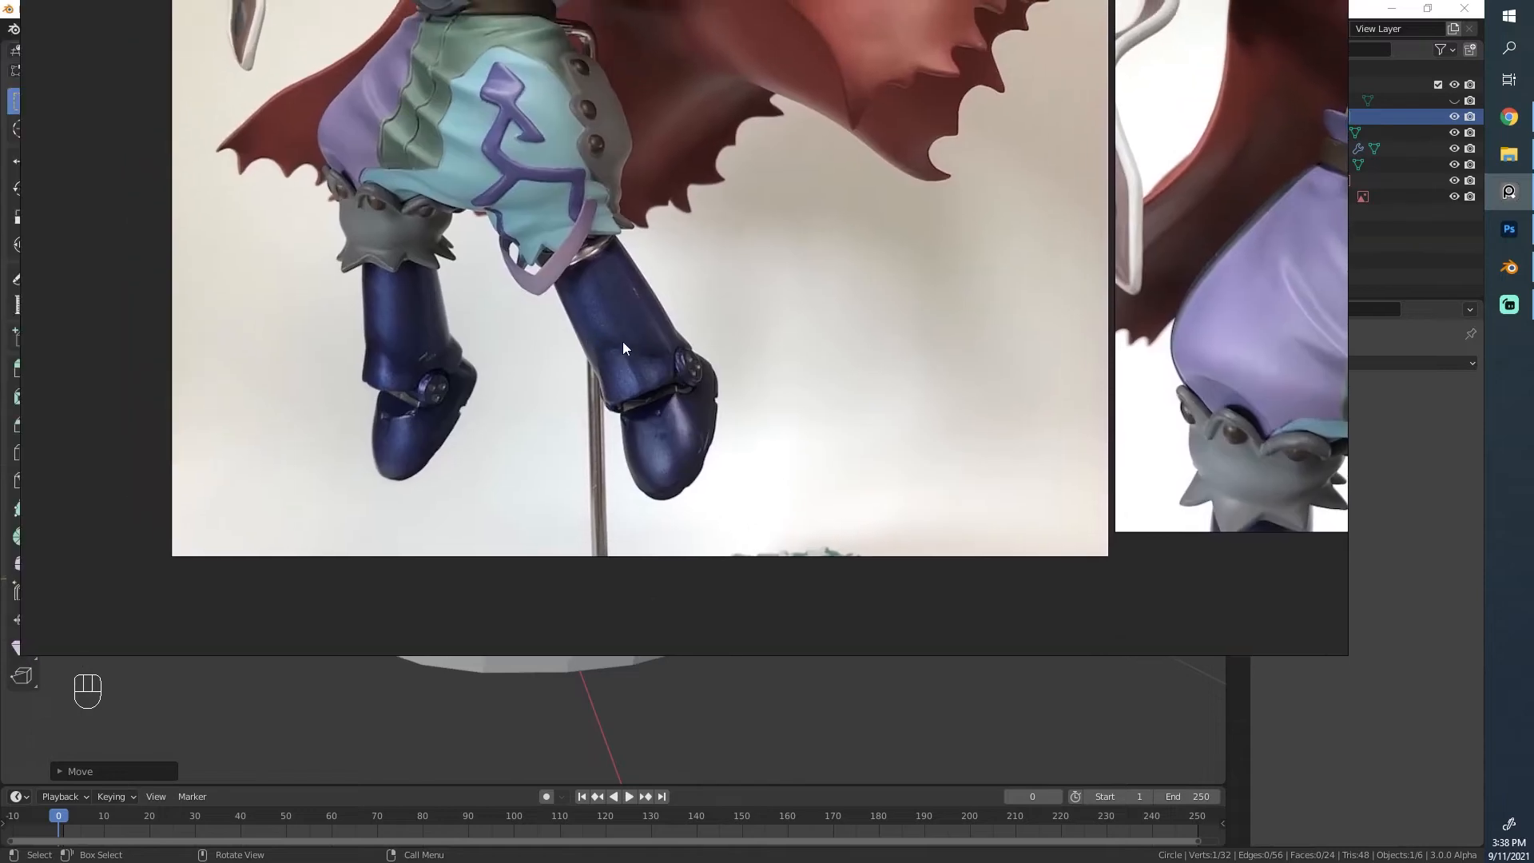
{"action": "key", "text": "alt+Tab"}
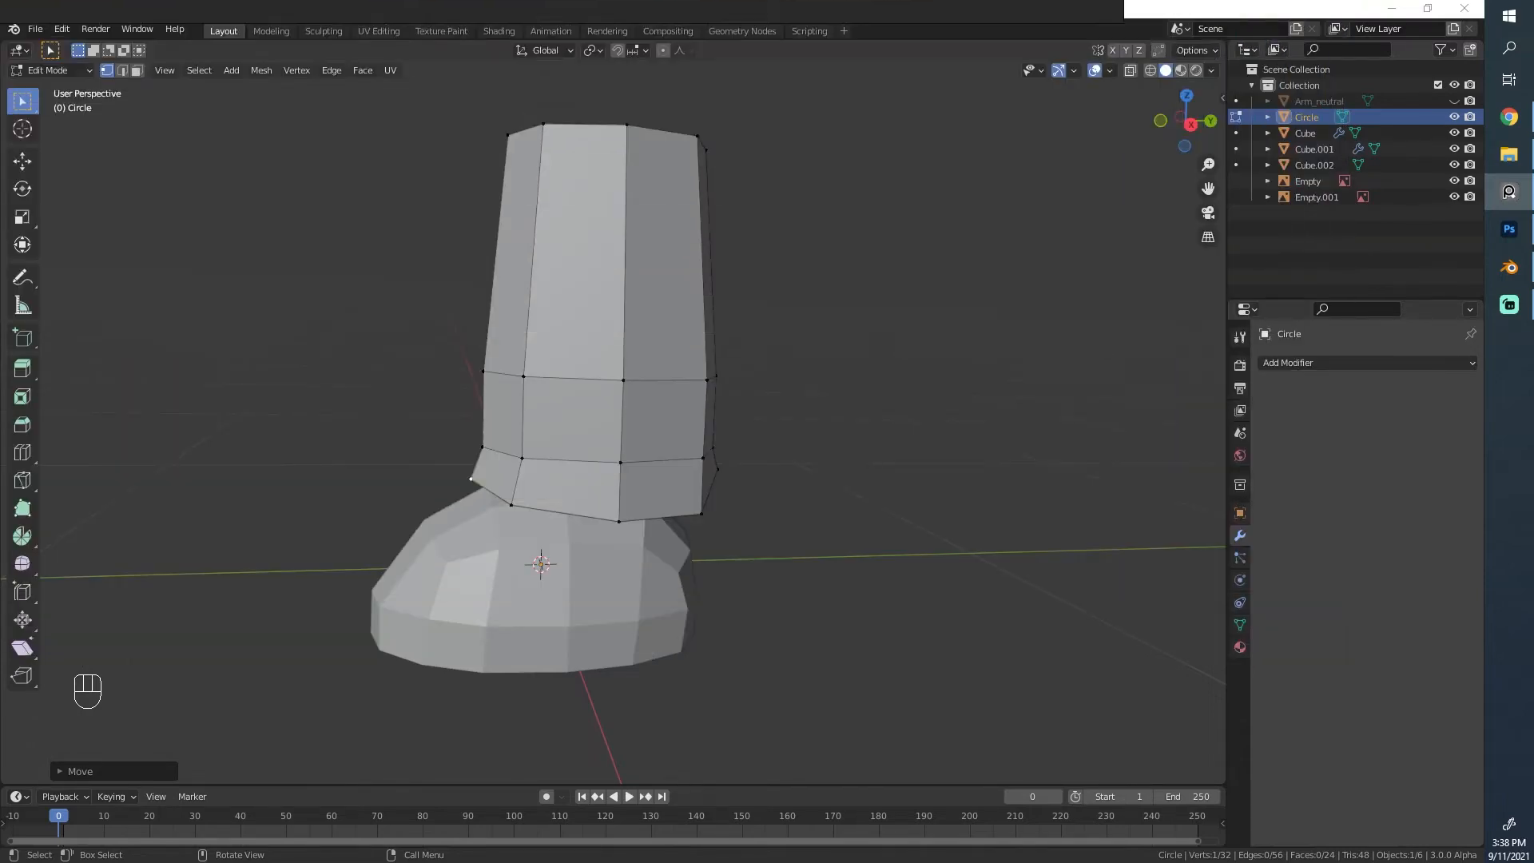
{"action": "middle_click_drag", "start_coordinate": [538, 558], "coordinate": [575, 473]}
{"action": "key", "text": "g"}
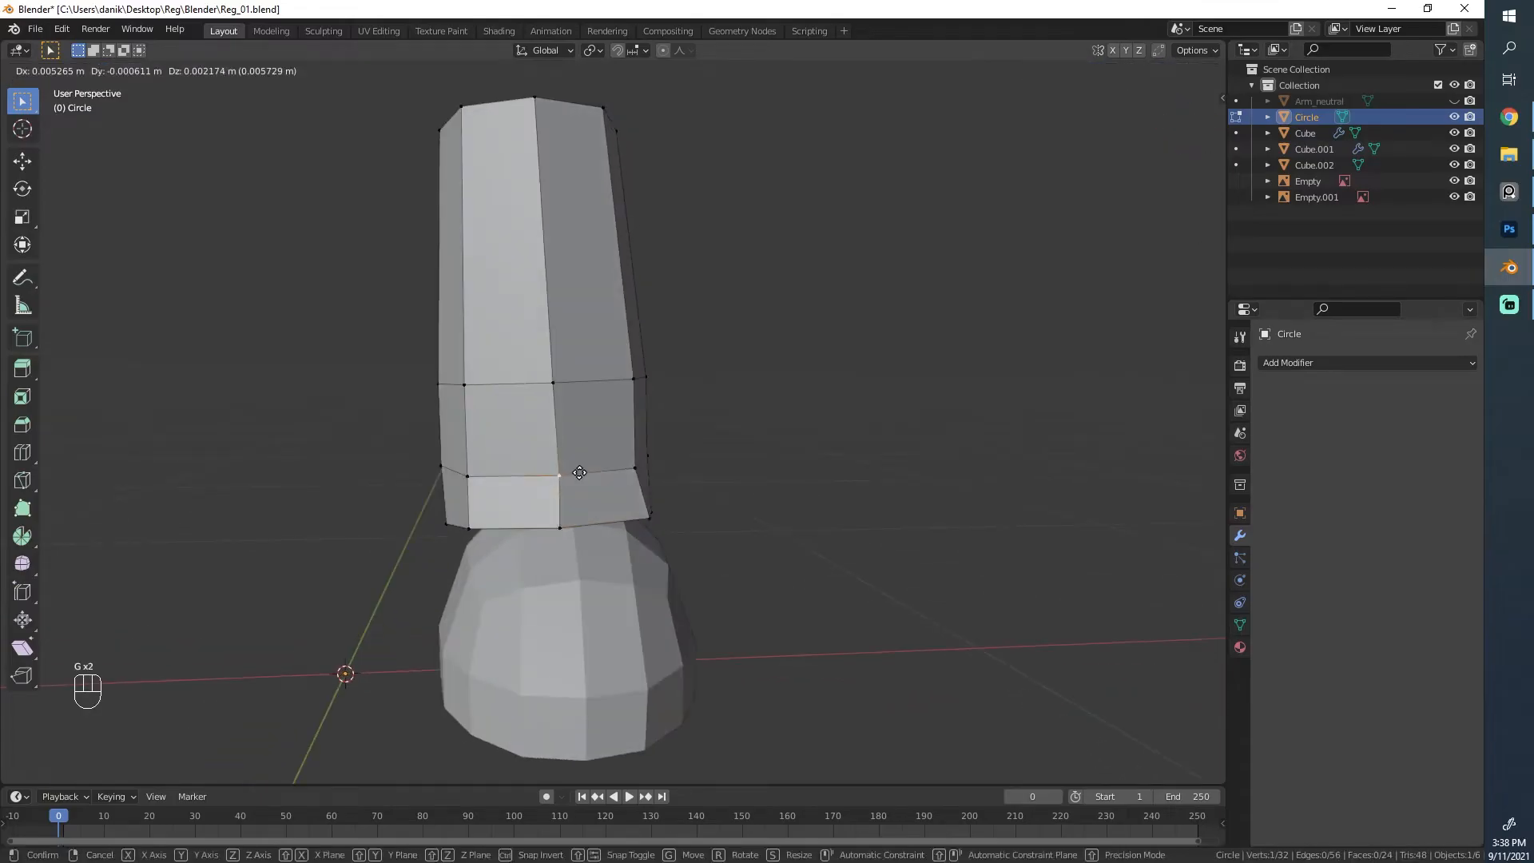
{"action": "key", "text": "g"}
{"action": "left_click", "coordinate": [579, 456]}
Step: Adjust the front side vertices of the boot shaft's two lowest loops to shape the flared cuff
{"action": "left_click", "coordinate": [557, 506]}
{"action": "middle_click_drag", "start_coordinate": [639, 471], "coordinate": [425, 453]}
{"action": "key", "text": "g"}
{"action": "key", "text": "g"}
{"action": "key", "text": "g"}
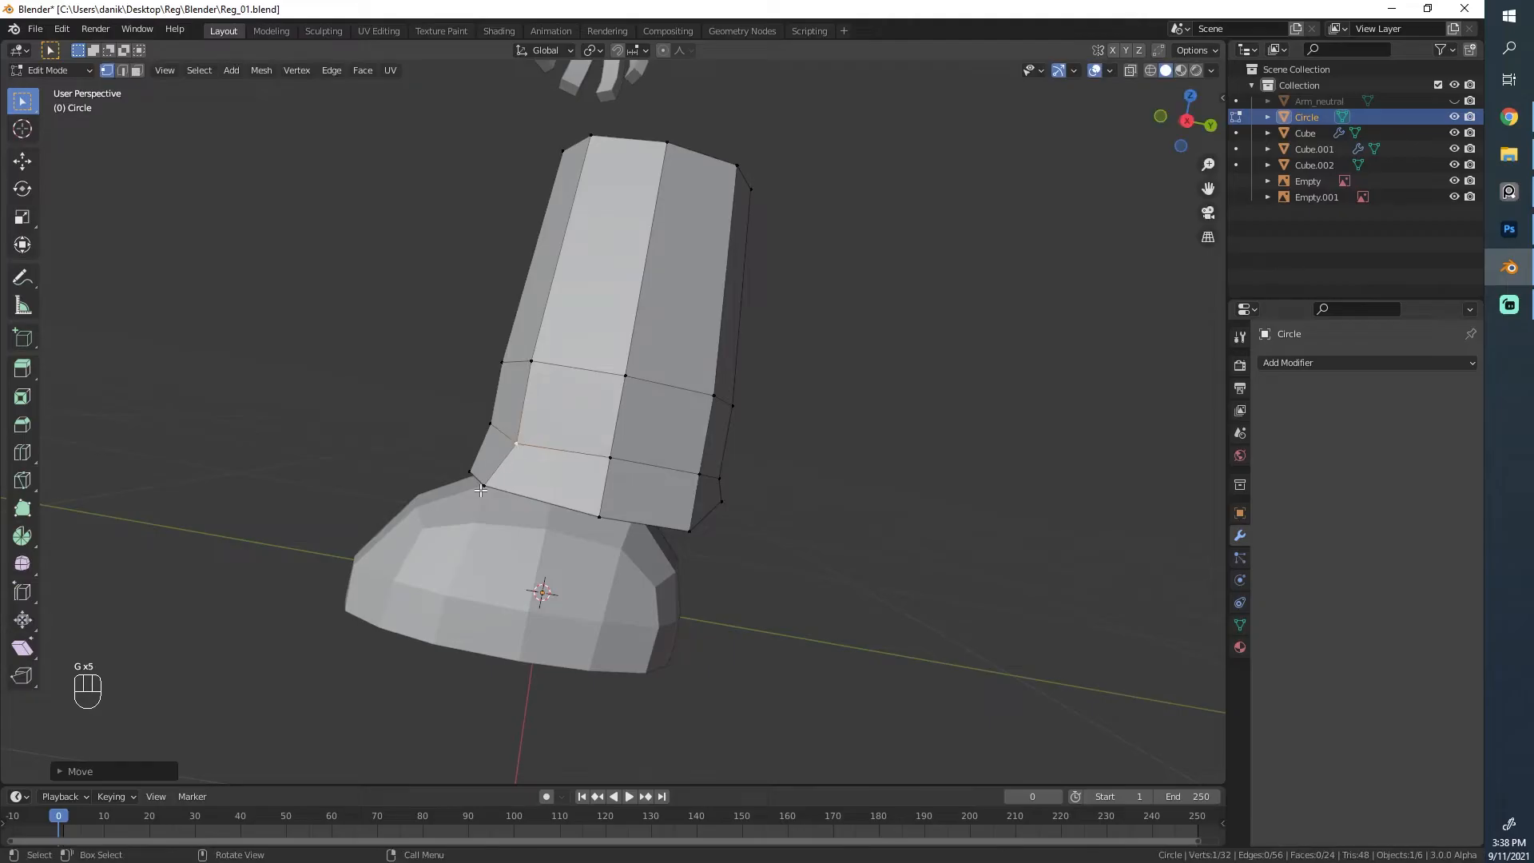
{"action": "left_click", "coordinate": [489, 497]}
Step: In front view, lower and rotate the outer side vertex pair of the cuff to follow the sketch outline
{"action": "scroll", "coordinate": [448, 483], "scroll_direction": "down", "scroll_amount": 3}
{"action": "middle_click_drag", "start_coordinate": [432, 479], "coordinate": [730, 506]}
{"action": "scroll", "coordinate": [695, 490], "scroll_direction": "up", "scroll_amount": 4}
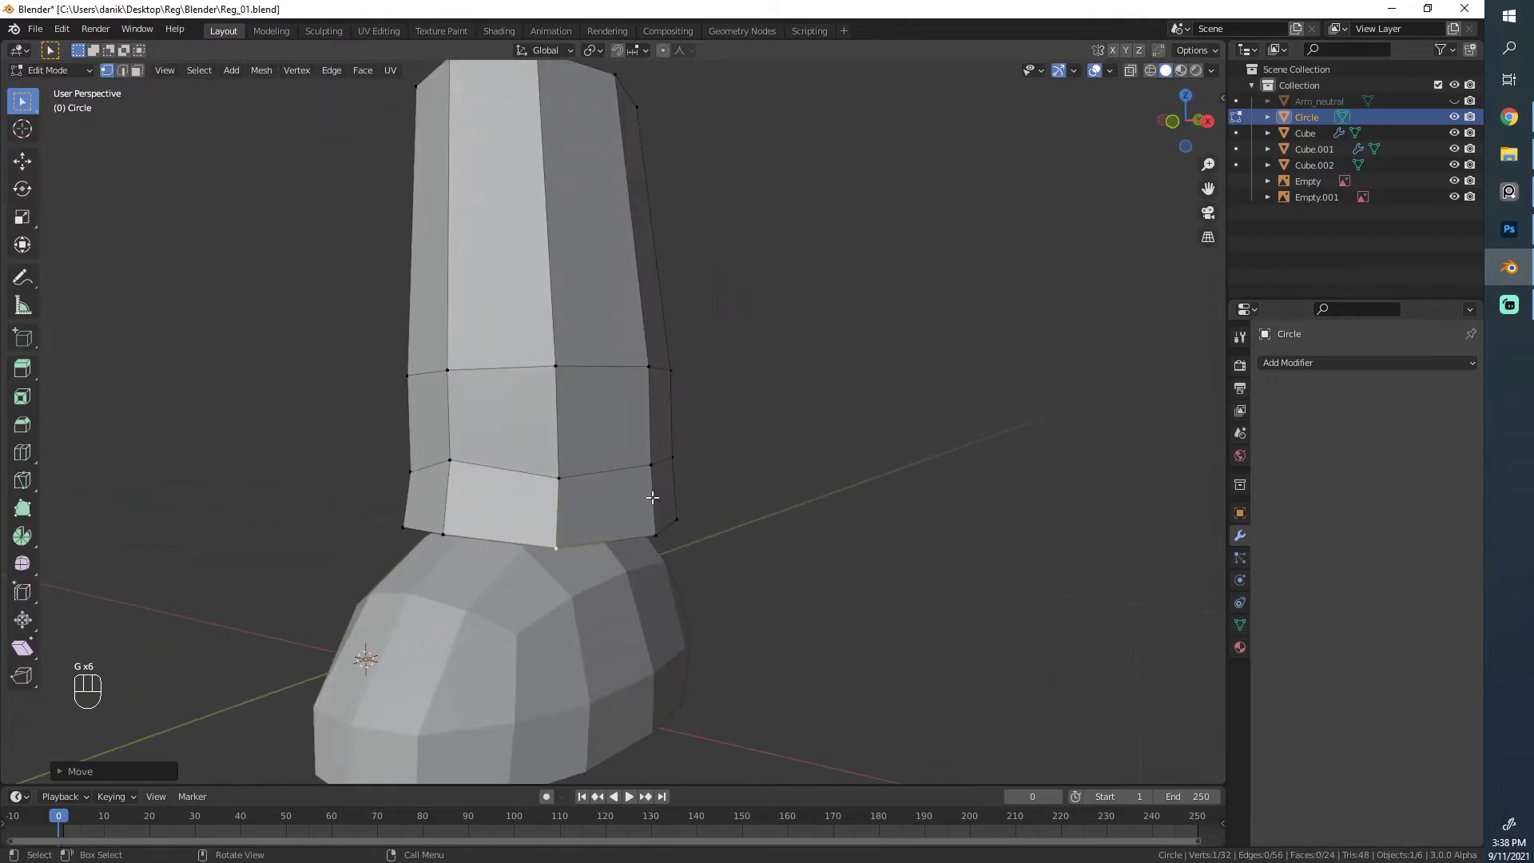
{"action": "key", "text": "KP_1"}
{"action": "key", "text": "g"}
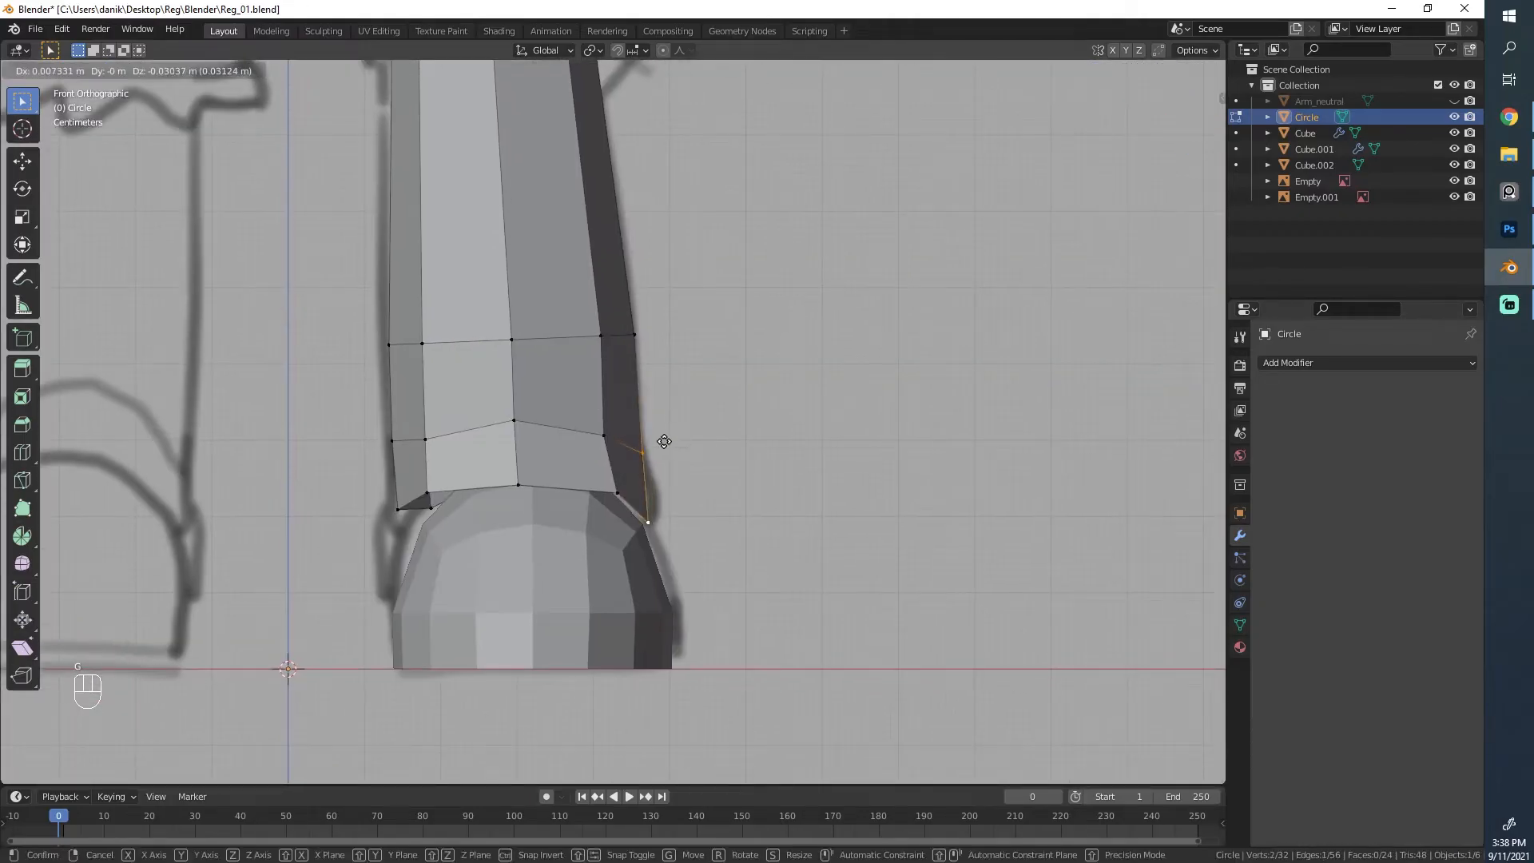
{"action": "left_click", "coordinate": [664, 441]}
{"action": "key", "text": "r"}
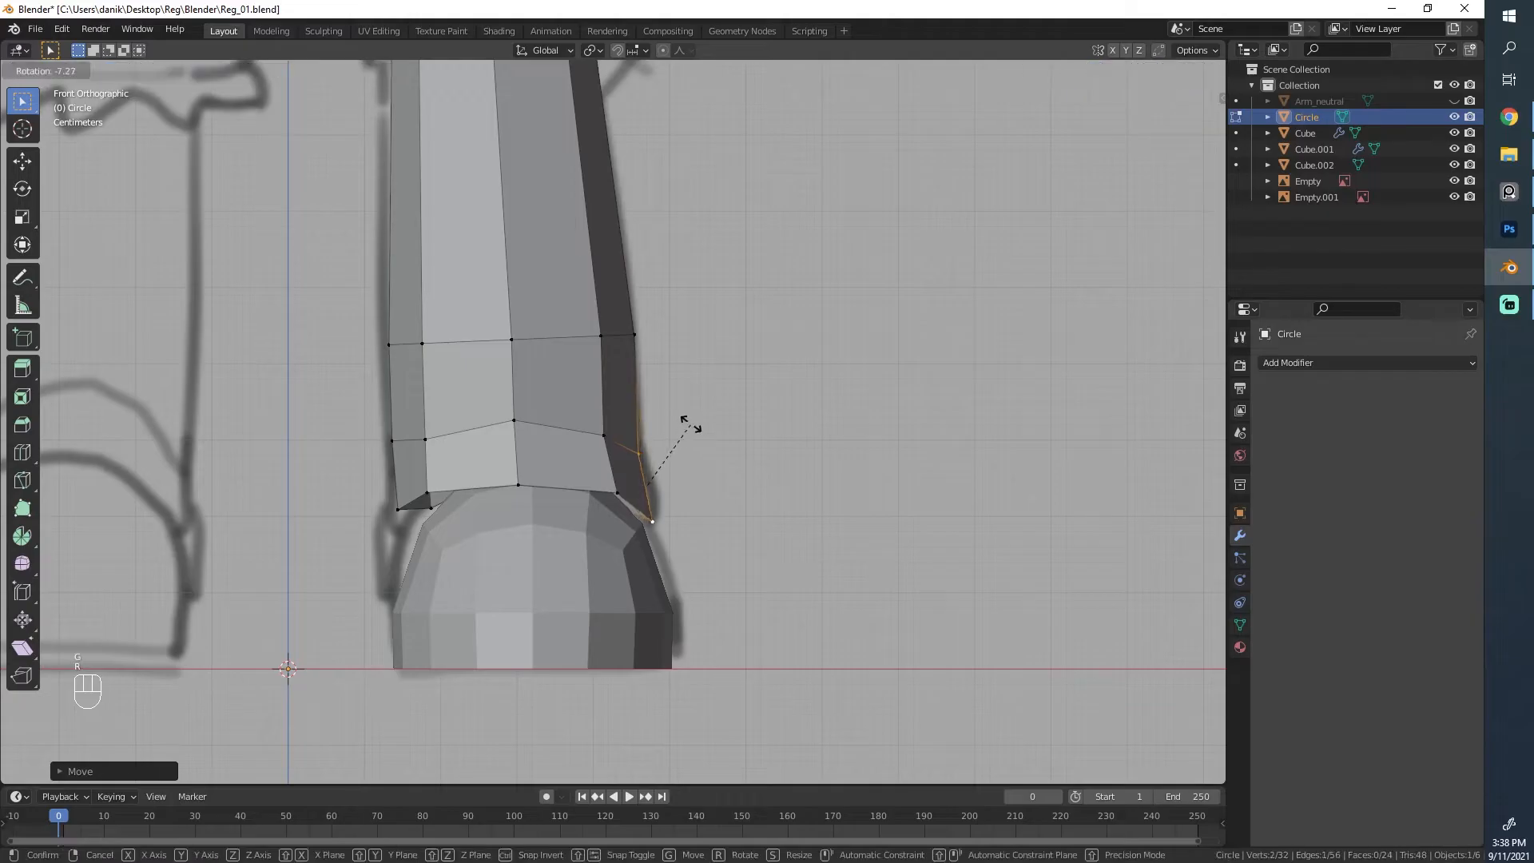
{"action": "left_click", "coordinate": [685, 451]}
{"action": "key", "text": "g"}
{"action": "left_click", "coordinate": [684, 453]}
Step: Refine the position of the cuff's outer front vertex on the bottom edge against the foot
{"action": "left_click", "coordinate": [608, 481]}
{"action": "key", "text": "g"}
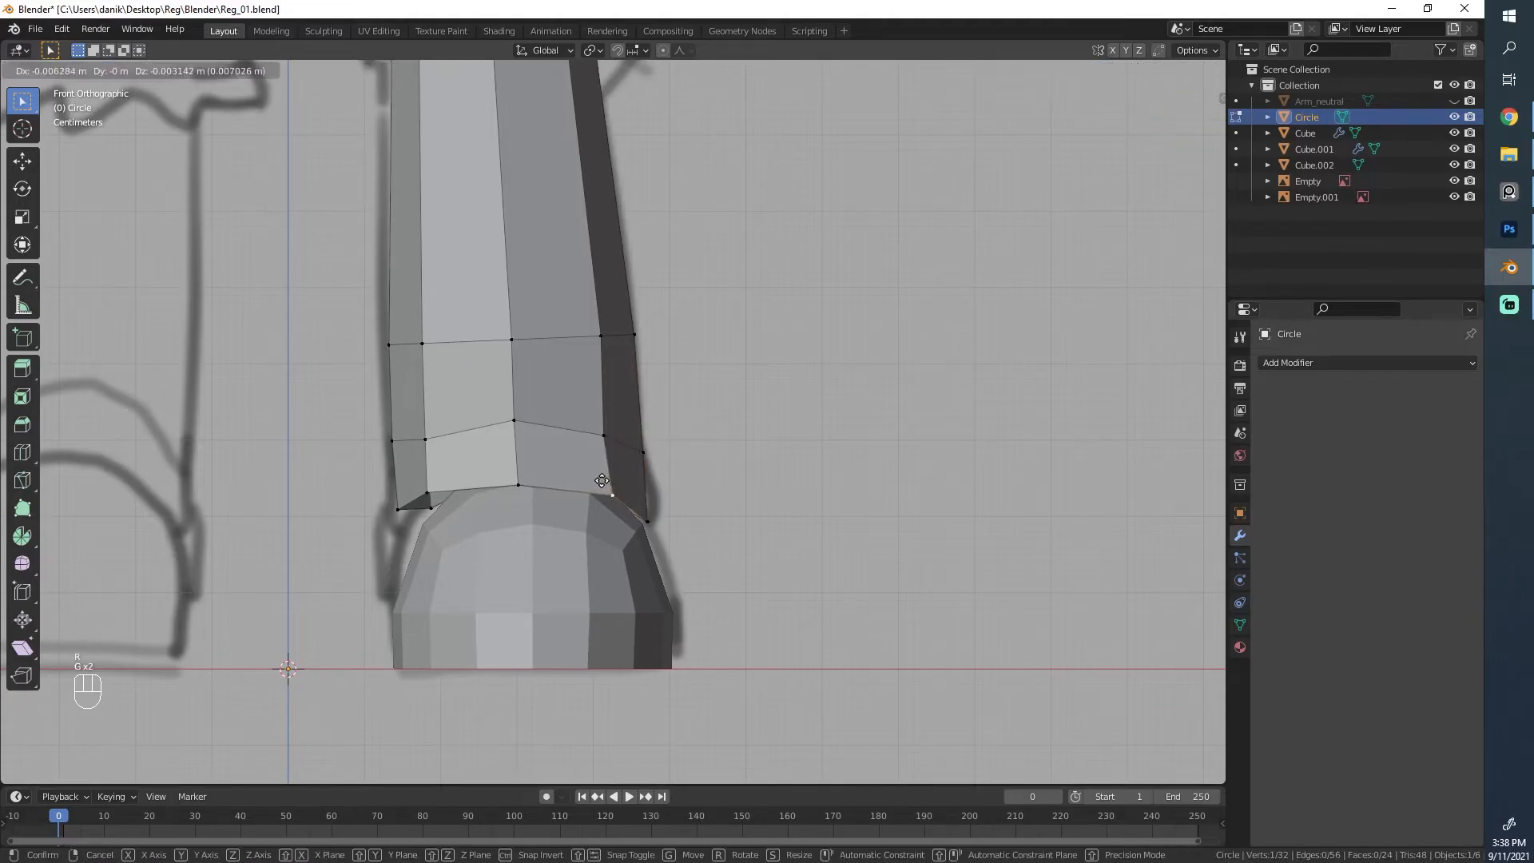
{"action": "left_click", "coordinate": [602, 470]}
{"action": "key", "text": "g"}
{"action": "left_click", "coordinate": [601, 468]}
{"action": "key", "text": "g"}
{"action": "left_click", "coordinate": [590, 461]}
Step: Lower the inner front vertex pair of the cuff's two lowest loops
{"action": "middle_click_drag", "start_coordinate": [395, 479], "coordinate": [497, 454], "text": "shift"}
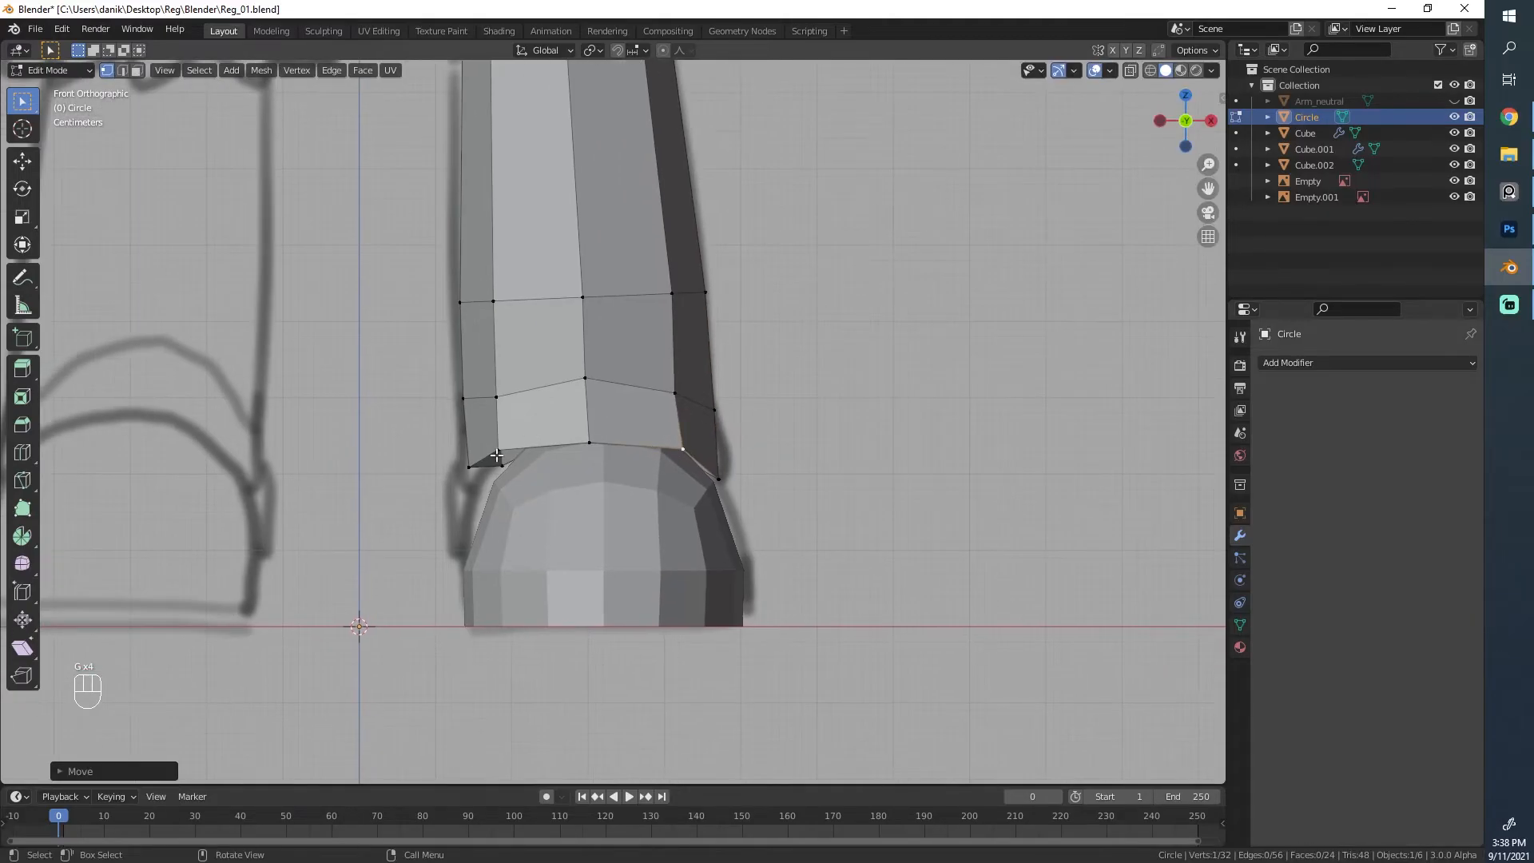
{"action": "left_click", "coordinate": [504, 404], "text": "shift"}
{"action": "key", "text": "g"}
{"action": "left_click", "coordinate": [507, 420]}
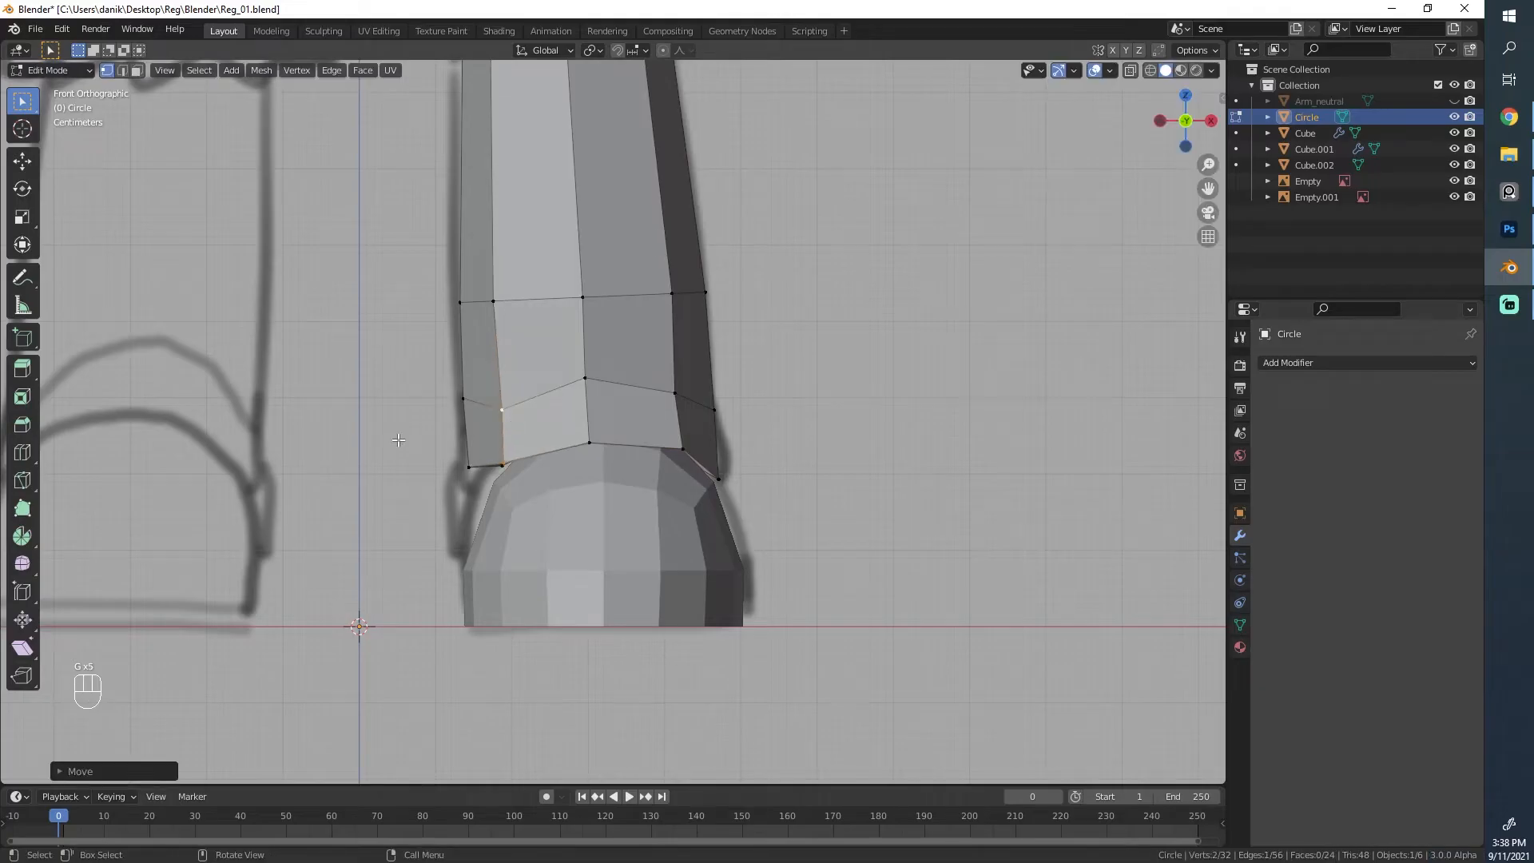
Step: Lower the inner side vertices of the cuff's two lowest loops to follow the sketched ankle outline
{"action": "key", "text": "g"}
{"action": "left_click", "coordinate": [454, 483]}
{"action": "left_click", "coordinate": [461, 412]}
{"action": "key", "text": "g"}
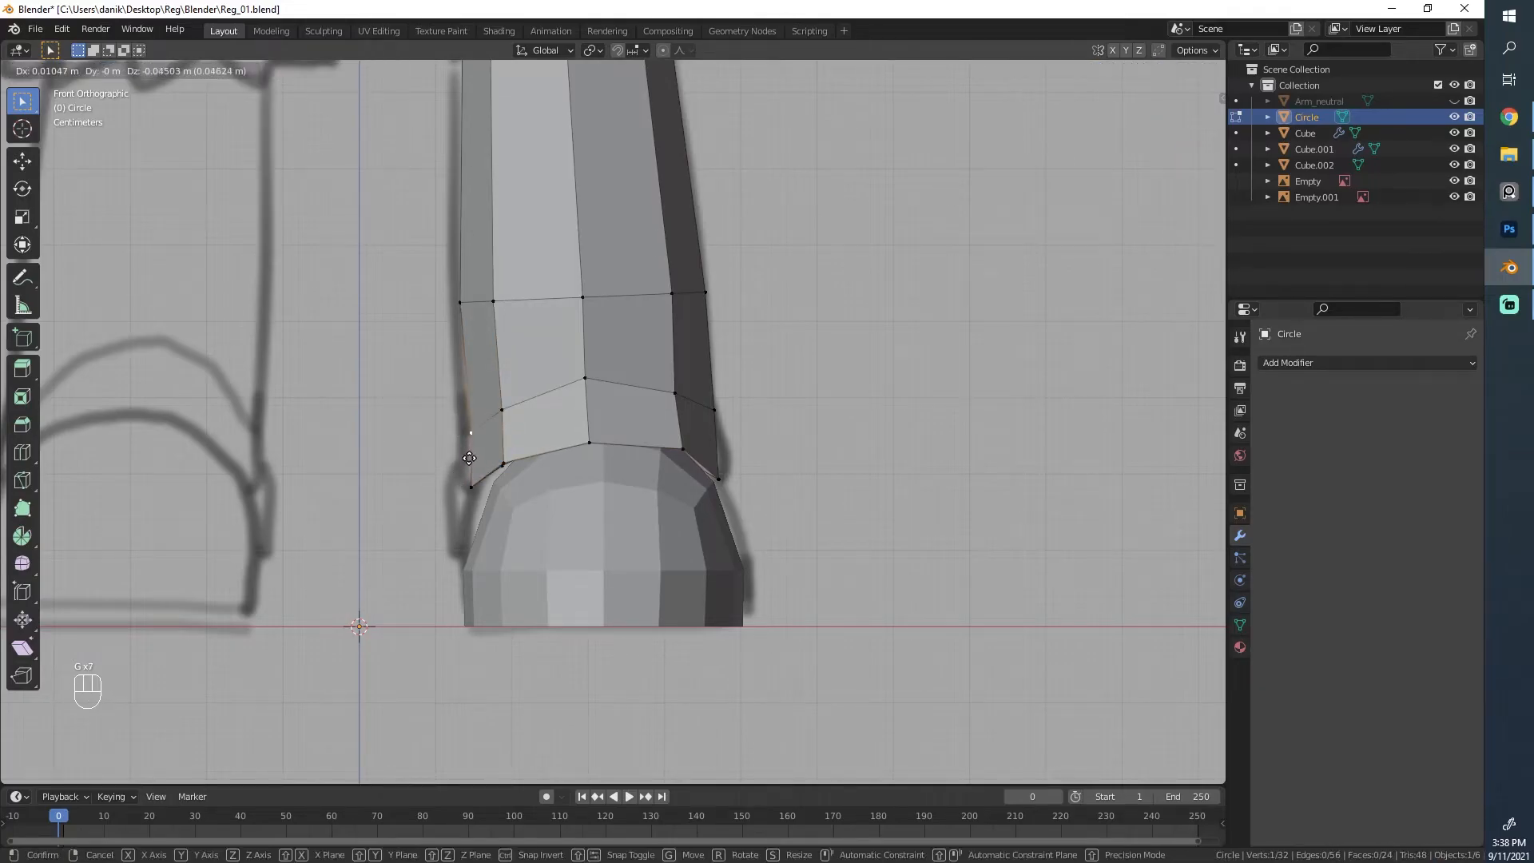
{"action": "left_click", "coordinate": [469, 458]}
Step: In left side view, lower the cuff's rear vertices and reposition the neighbouring rear pair along the sketch's slanted ankle line
{"action": "middle_click_drag", "start_coordinate": [469, 458], "coordinate": [536, 452]}
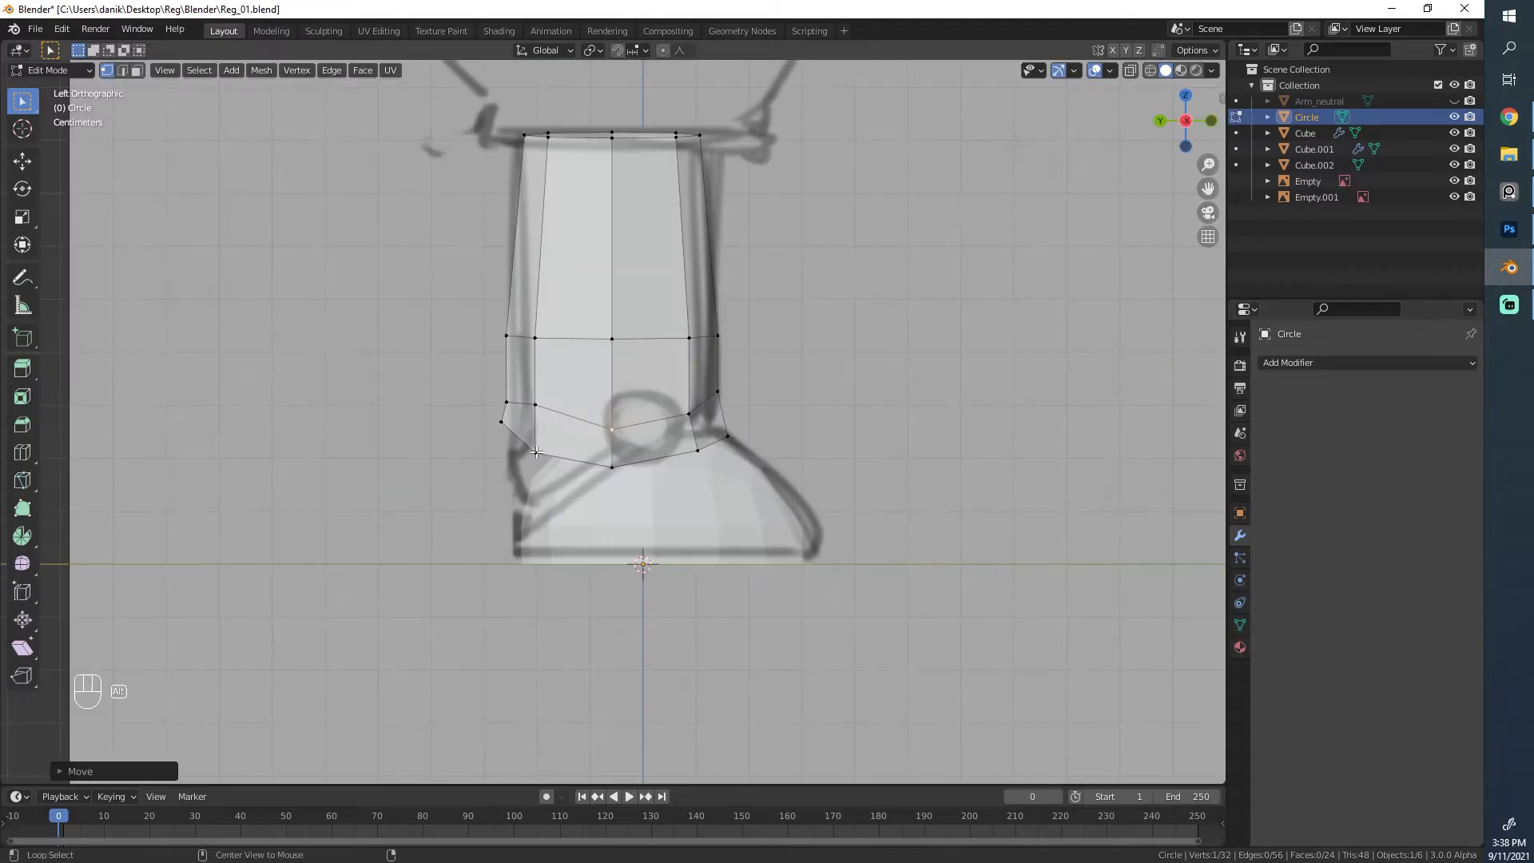
{"action": "left_click_drag", "start_coordinate": [473, 393], "coordinate": [473, 393]}
{"action": "key", "text": "g"}
{"action": "left_click", "coordinate": [477, 461]}
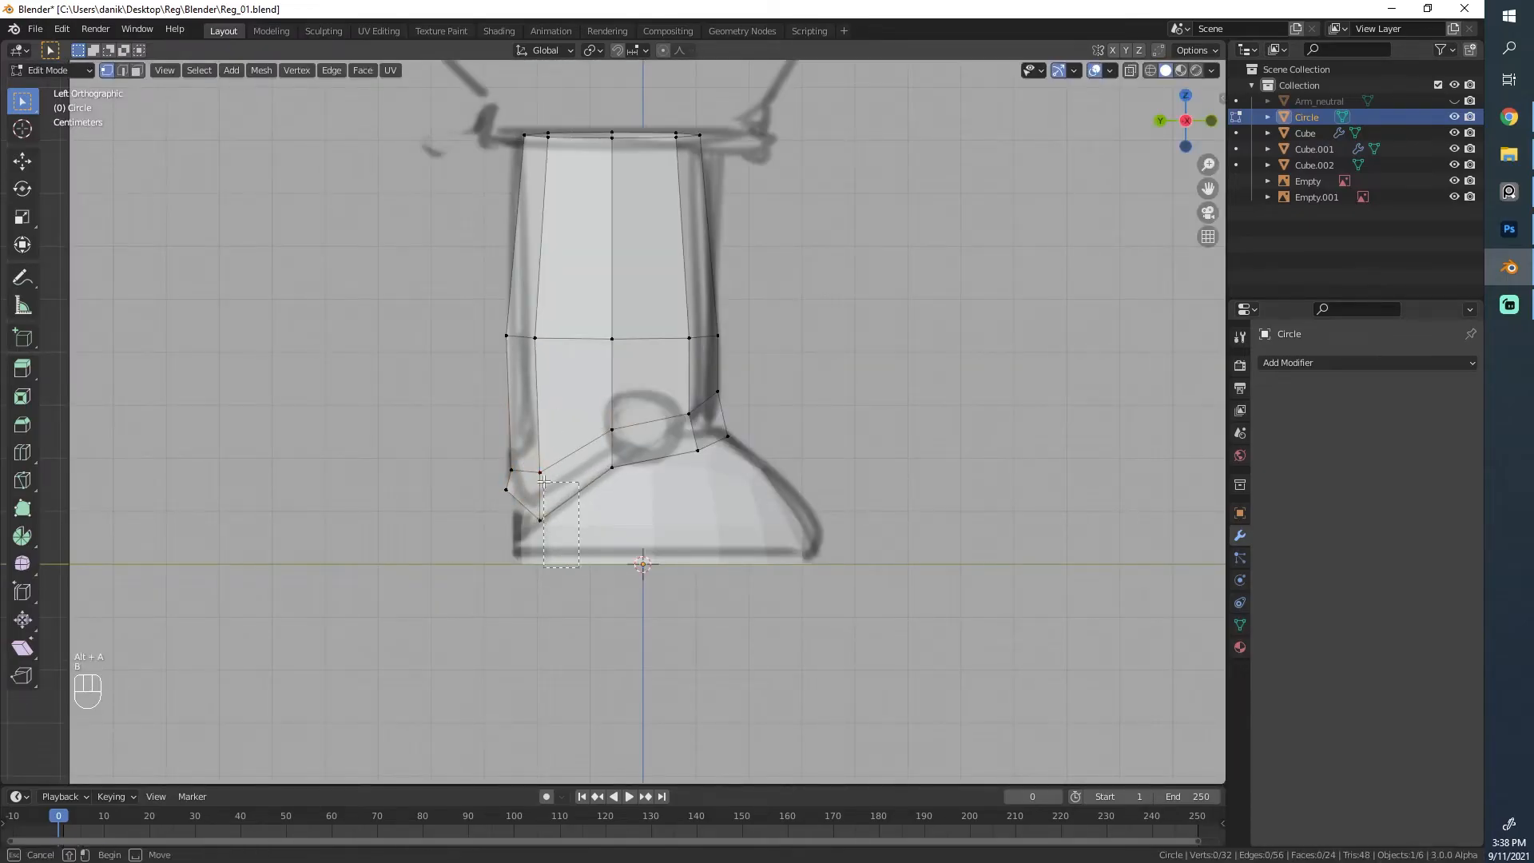
{"action": "left_click_drag", "start_coordinate": [544, 481], "coordinate": [543, 481]}
{"action": "key", "text": "g"}
{"action": "left_click", "coordinate": [532, 428]}
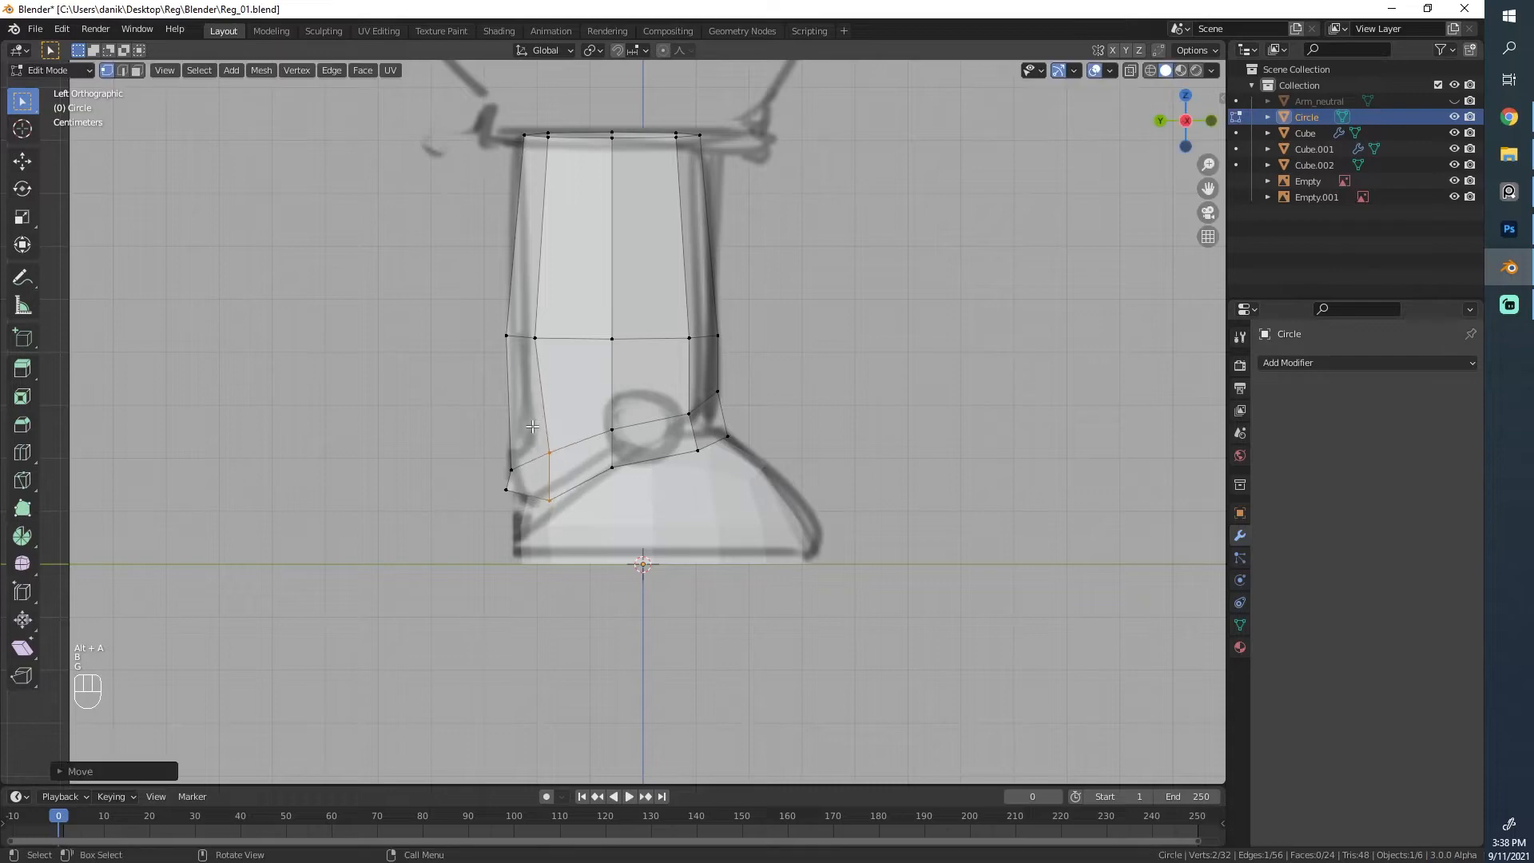
Step: Try to move the outermost rear vertices of the cuff's two lowest loops onto the sketched heel line
{"action": "left_click_drag", "start_coordinate": [531, 535], "coordinate": [493, 454]}
{"action": "key", "text": "g"}
{"action": "left_click", "coordinate": [492, 453]}
{"action": "scroll", "coordinate": [392, 413], "scroll_direction": "down", "scroll_amount": 2}
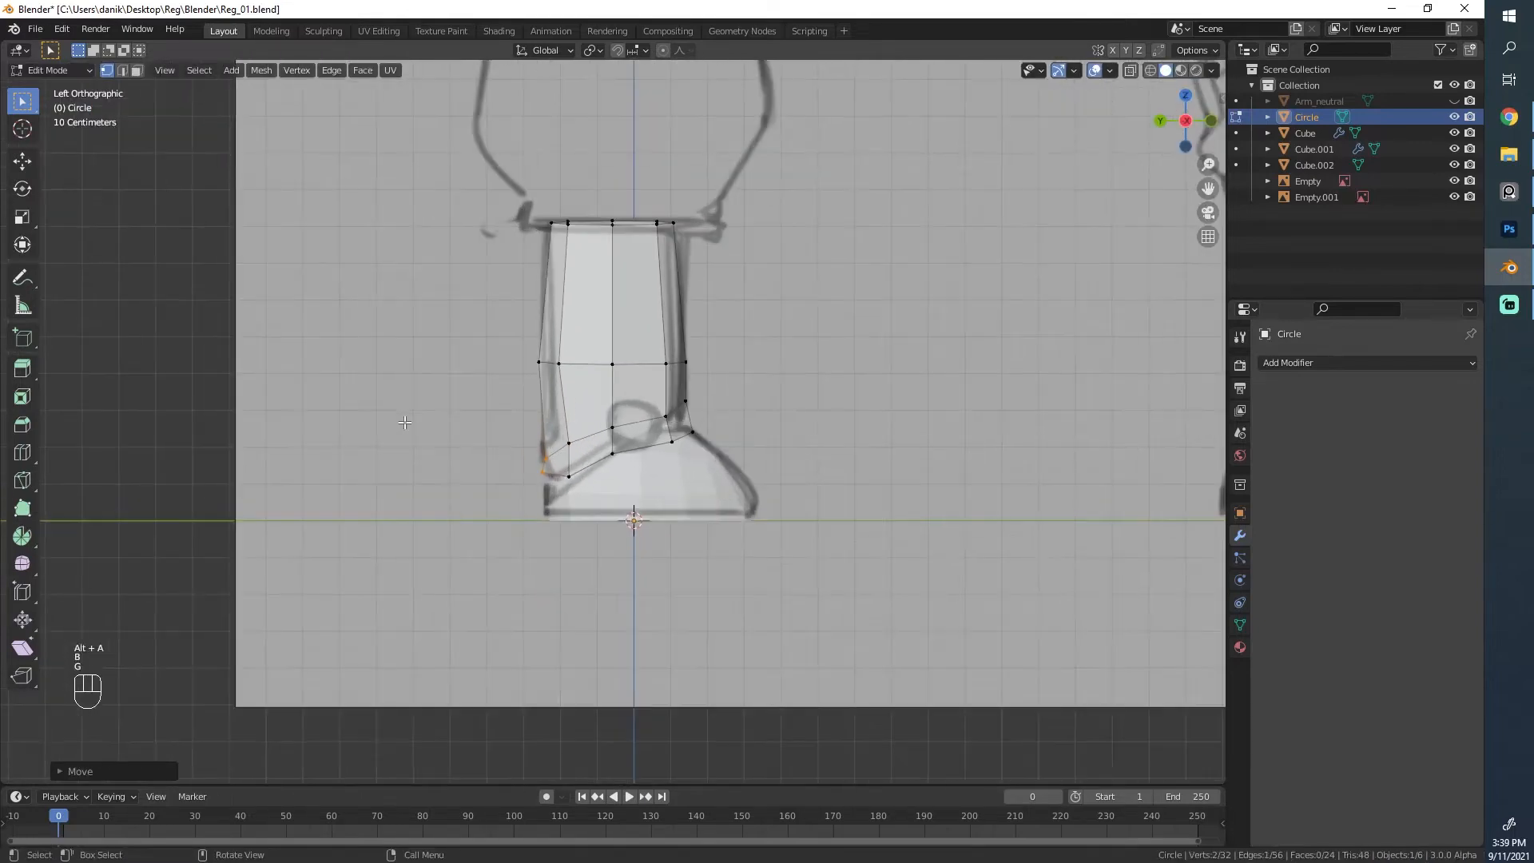
{"action": "scroll", "coordinate": [525, 459], "scroll_direction": "up", "scroll_amount": 2}
{"action": "key", "text": "z"}
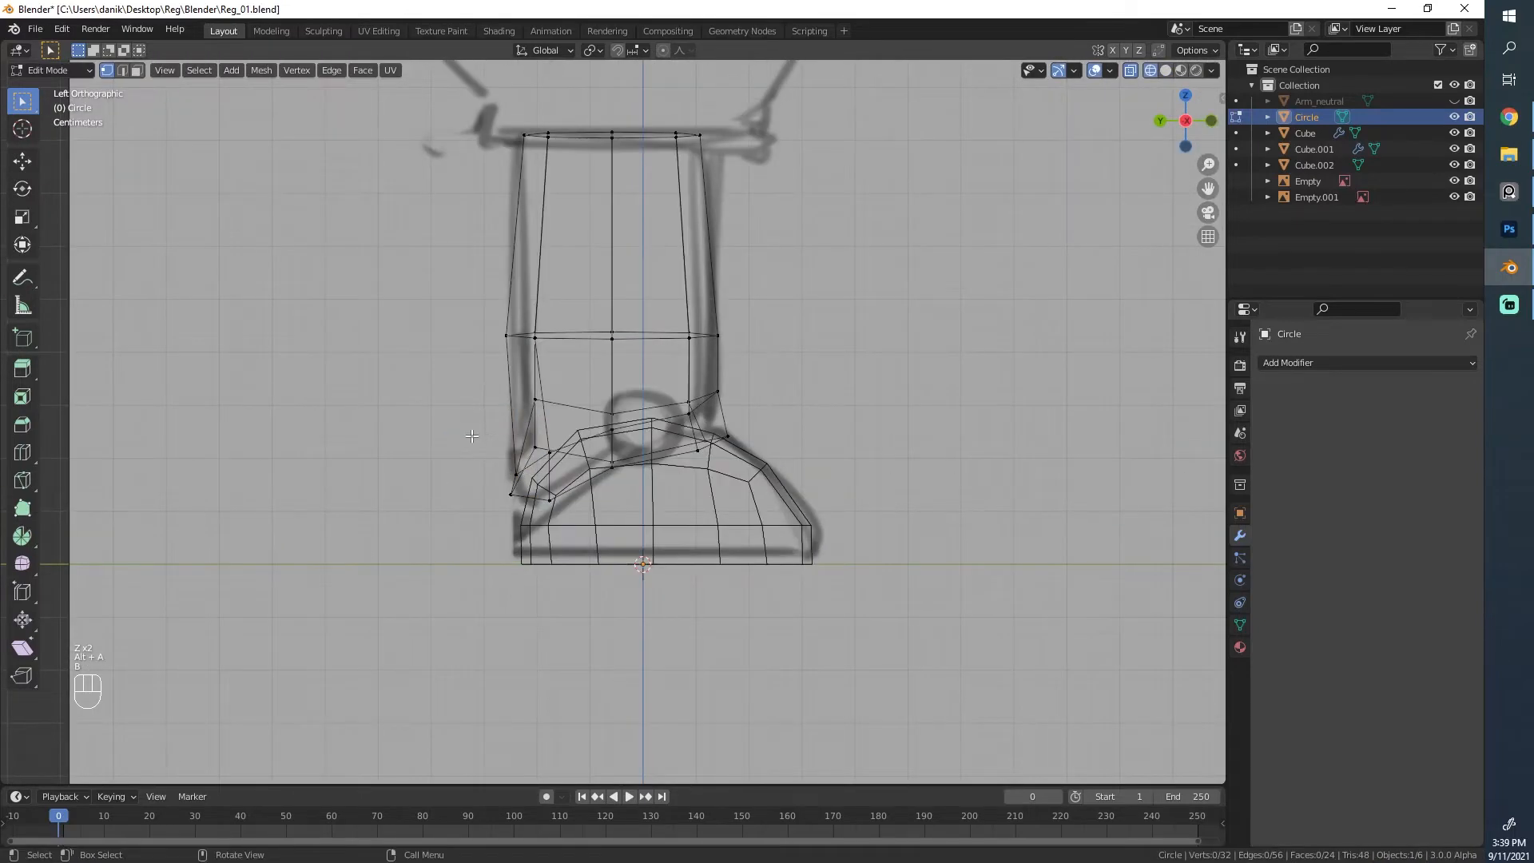
Step: Undo the recent repositioning of the cuff's rear ankle vertices
{"action": "middle_click_drag", "start_coordinate": [472, 435], "coordinate": [506, 455], "text": "ctrl"}
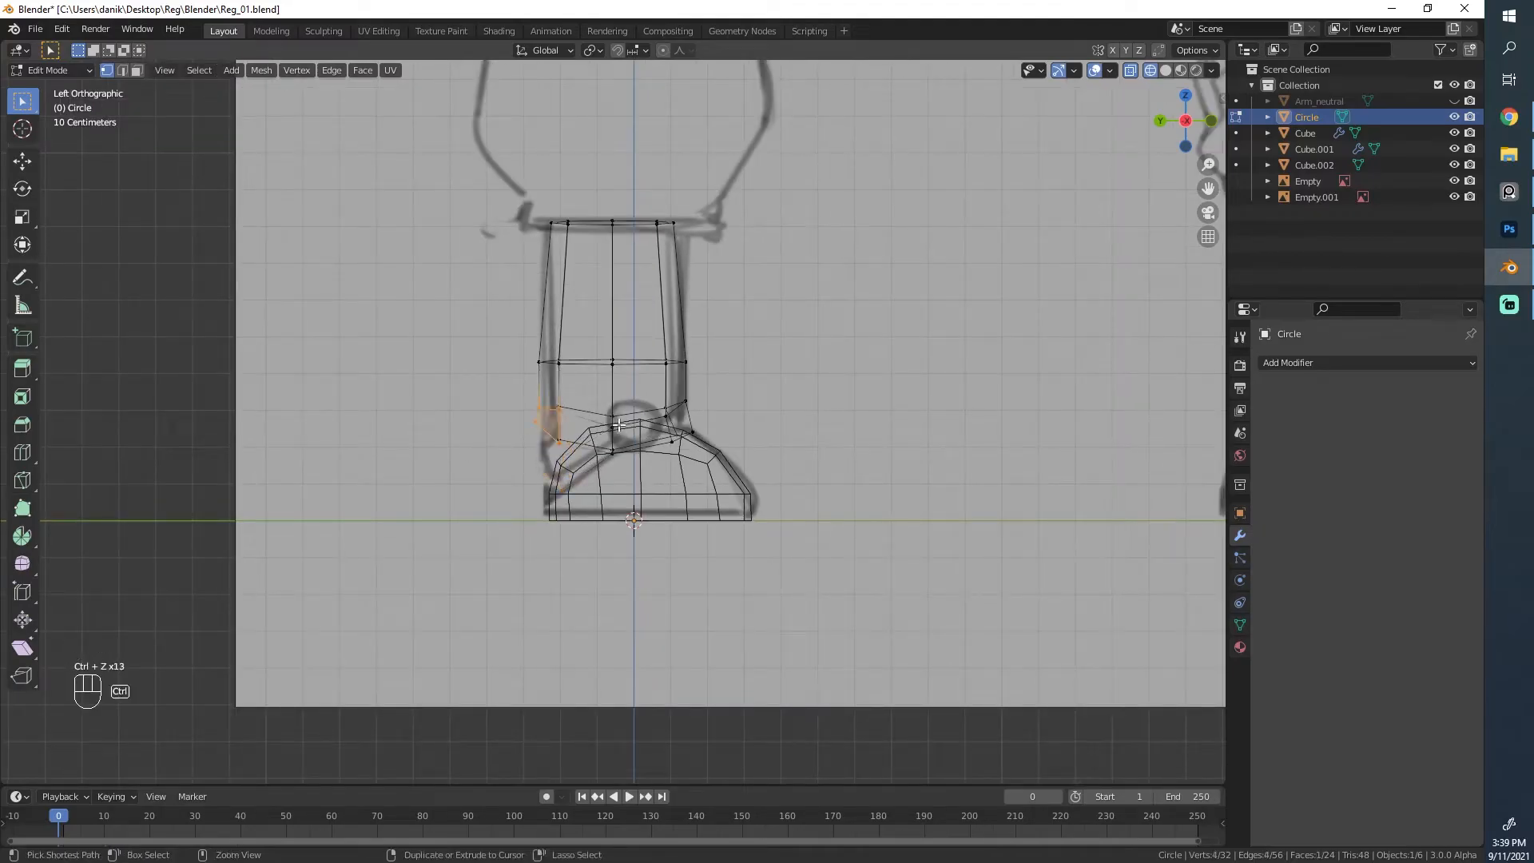
{"action": "middle_click_drag", "start_coordinate": [619, 425], "coordinate": [564, 477], "text": "ctrl"}
{"action": "key", "text": "ctrl+z"}
Step: In wireframe, lower the inner rear vertices of the cuff's two lowest loops, and lower the outermost rear pair along the slanted ankle line
{"action": "left_click_drag", "start_coordinate": [563, 525], "coordinate": [478, 378]}
{"action": "key", "text": "g"}
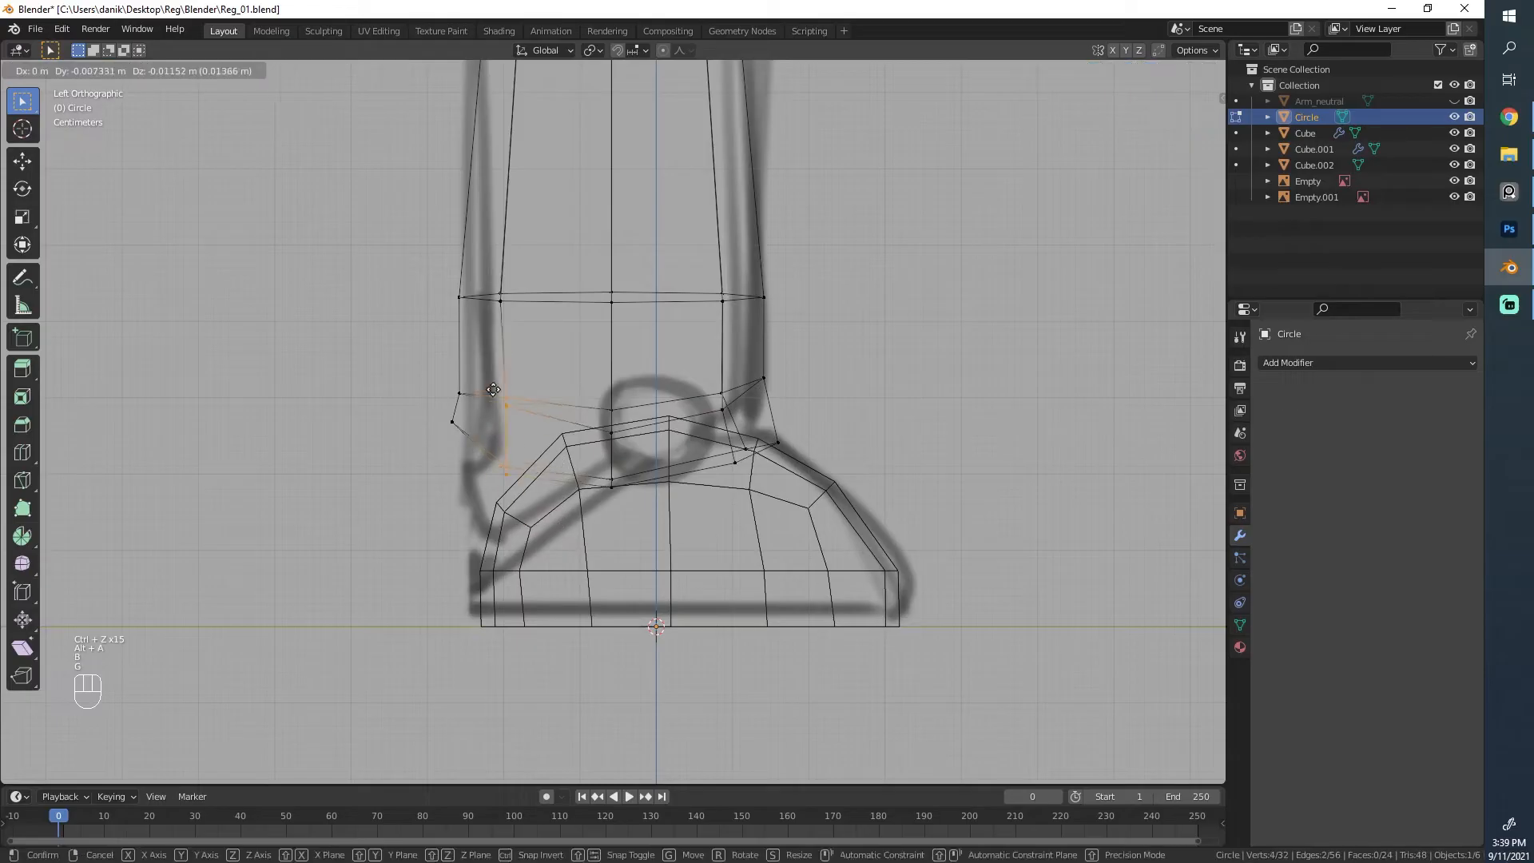
{"action": "left_click", "coordinate": [501, 443]}
{"action": "key", "text": "alt+a"}
{"action": "key", "text": "b"}
{"action": "left_click_drag", "start_coordinate": [493, 448], "coordinate": [424, 378]}
{"action": "key", "text": "g"}
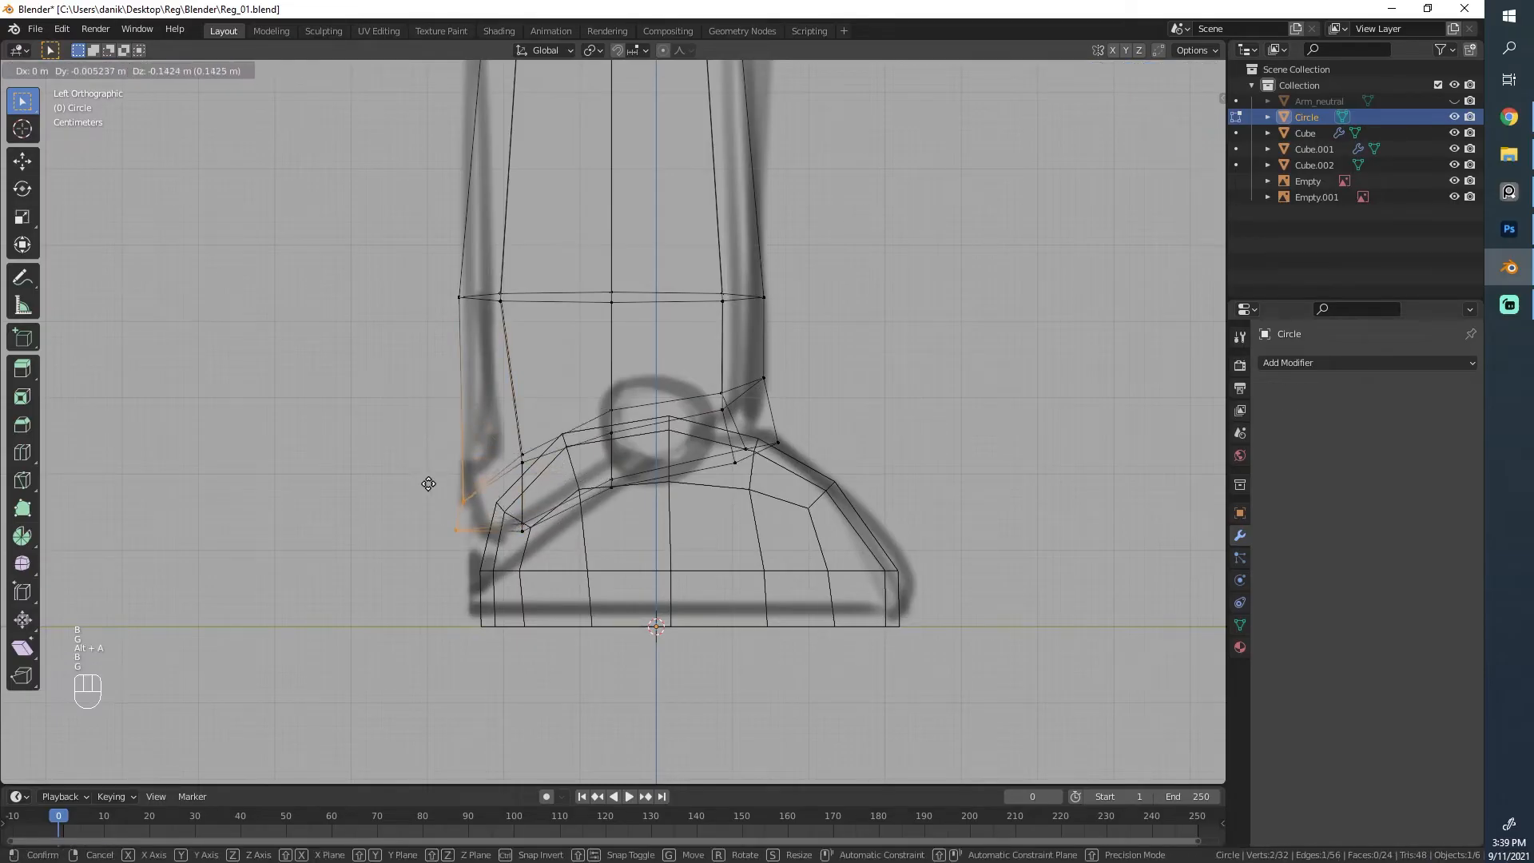
{"action": "left_click", "coordinate": [431, 482]}
Step: Inspect the shaft's lowered rear edge over the foot in solid shading from several angles
{"action": "key", "text": "z"}
{"action": "left_click", "coordinate": [659, 433]}
{"action": "mouse_move", "coordinate": [631, 437]}
{"action": "middle_mouse_down"}
{"action": "mouse_move", "coordinate": [685, 469]}
{"action": "mouse_move", "coordinate": [732, 470]}
{"action": "middle_mouse_up"}
{"action": "key", "text": "Tab"}
{"action": "mouse_move", "coordinate": [527, 531]}
{"action": "middle_mouse_down"}
{"action": "mouse_move", "coordinate": [625, 573]}
{"action": "mouse_move", "coordinate": [732, 439]}
{"action": "middle_mouse_up"}
{"action": "scroll", "coordinate": [710, 468], "scroll_direction": "down", "scroll_amount": 4}
{"action": "scroll", "coordinate": [731, 438], "scroll_direction": "up", "scroll_amount": 5}
Step: In right side wireframe view, shift the shaft's outermost rear ankle vertices inward onto the sketched heel outline
{"action": "key", "text": "Tab"}
{"action": "key", "text": "z"}
{"action": "left_click", "coordinate": [678, 398]}
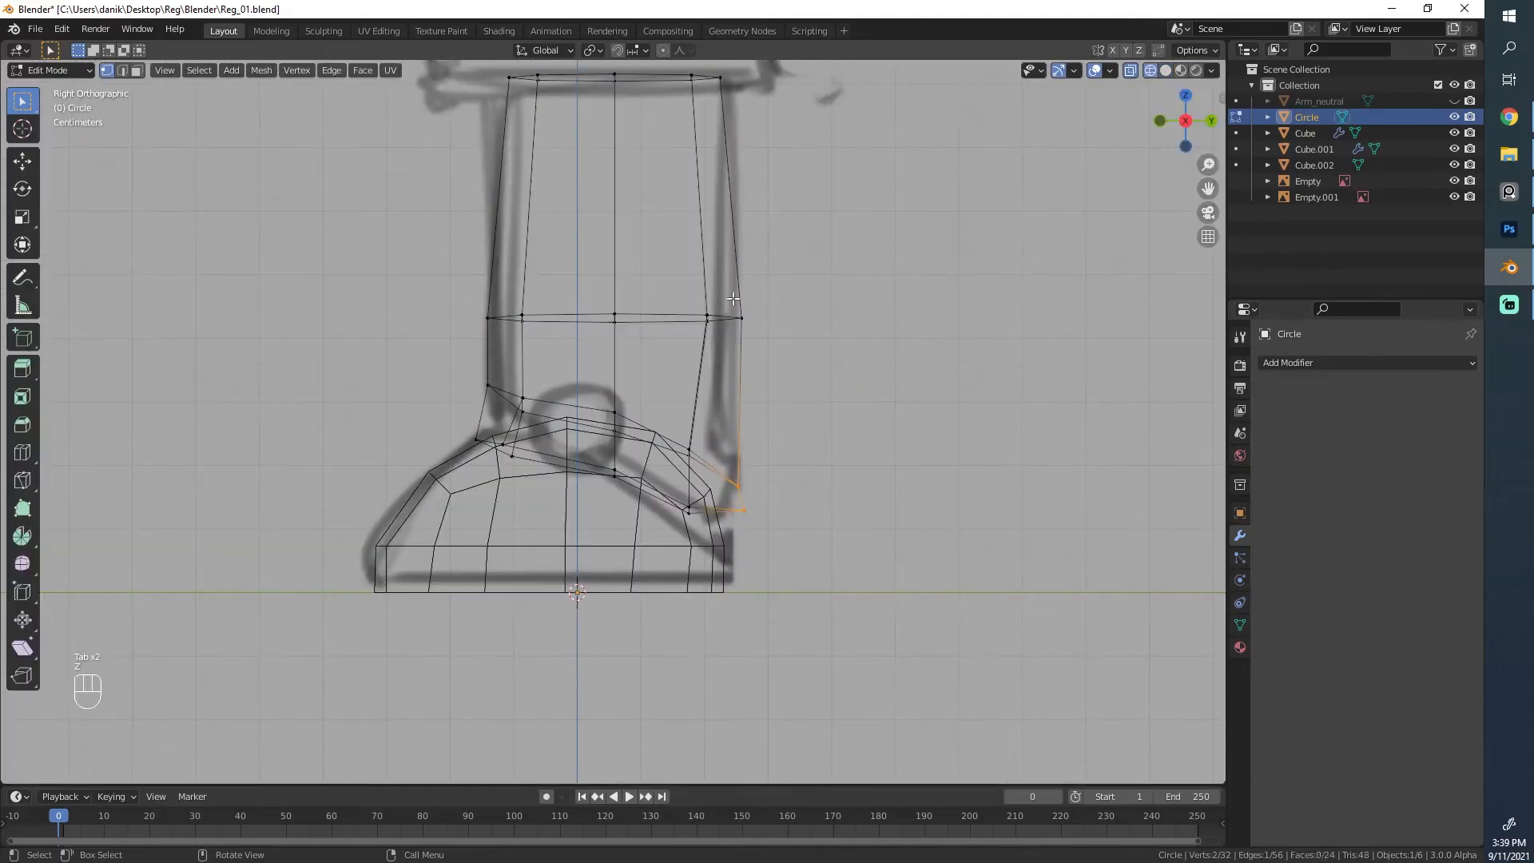
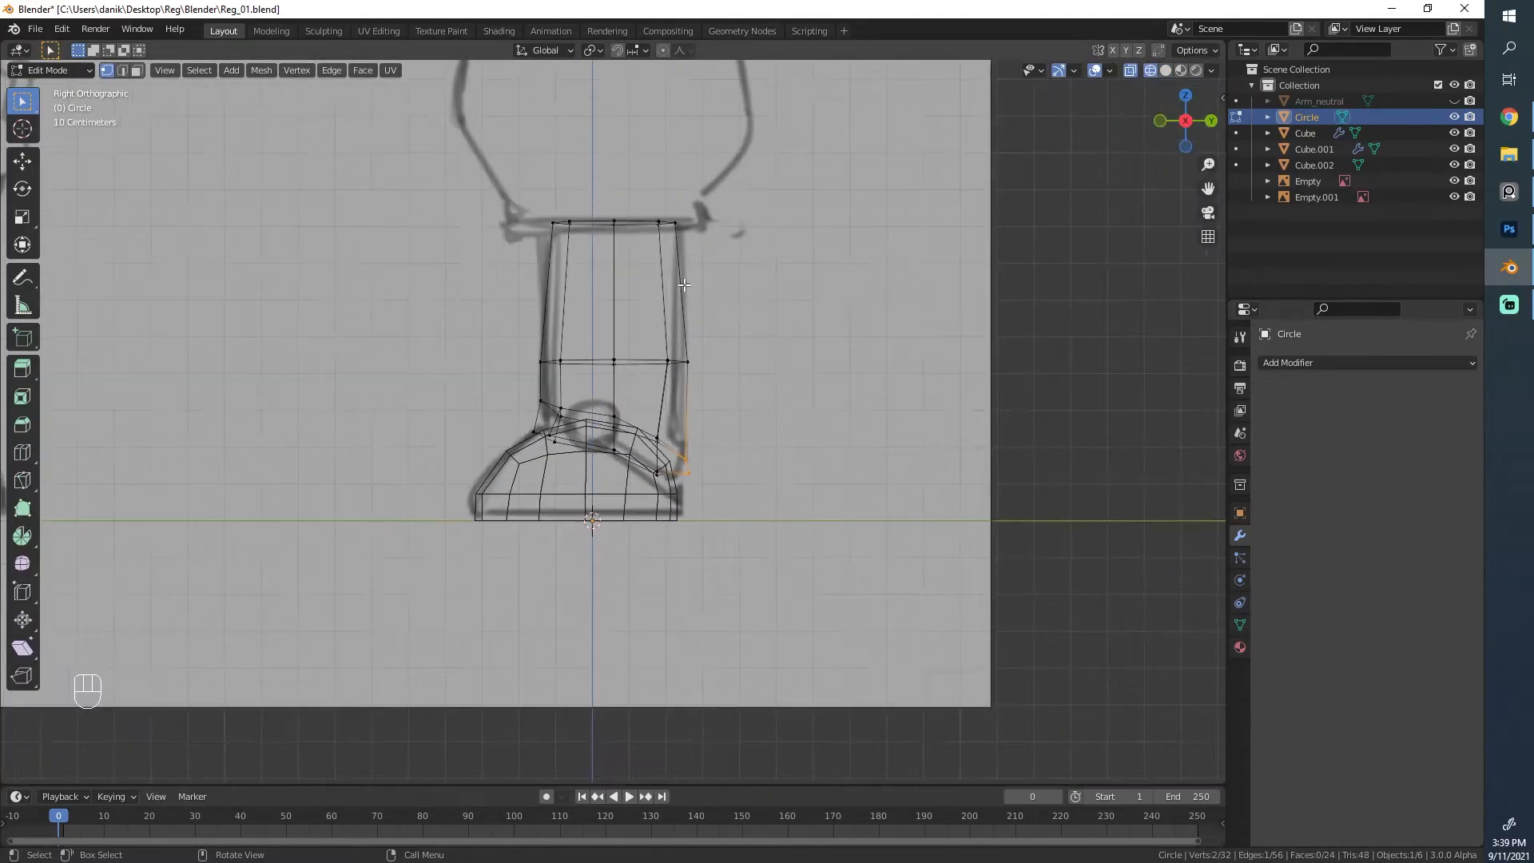
{"action": "key", "text": "alt+a"}
{"action": "key", "text": "g"}
{"action": "left_click", "coordinate": [692, 470]}
{"action": "scroll", "coordinate": [699, 271], "scroll_direction": "down", "scroll_amount": 3}
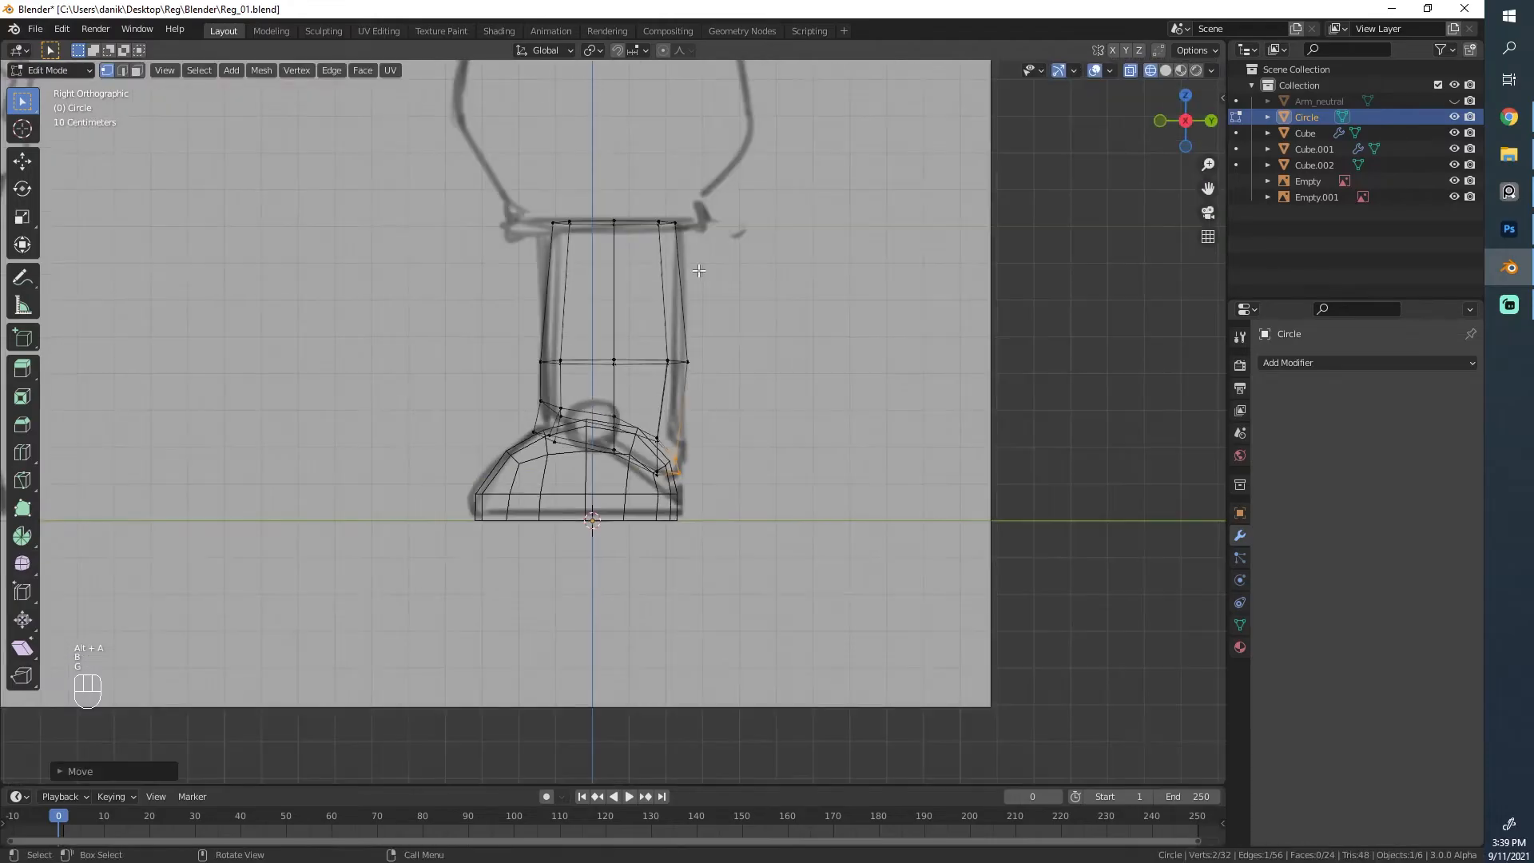
Step: Shift the rear vertices of the shaft's top loop slightly along Y to match the sketched back line
{"action": "key", "text": "alt+a"}
{"action": "key", "text": "b"}
{"action": "left_click_drag", "start_coordinate": [699, 243], "coordinate": [642, 194]}
{"action": "key", "text": "g"}
{"action": "right_click", "coordinate": [646, 194]}
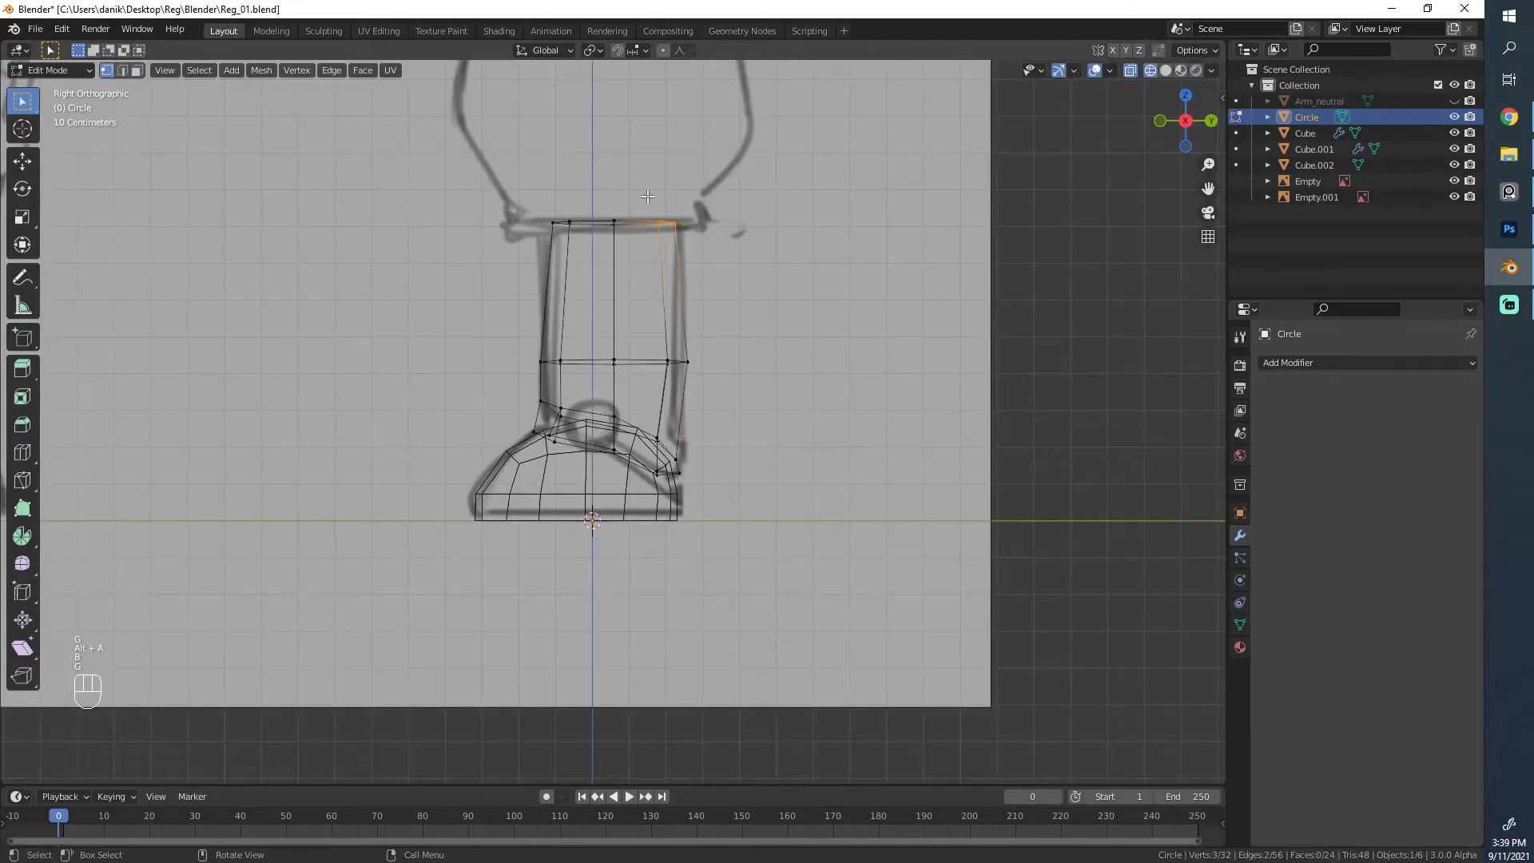
{"action": "key", "text": "g"}
{"action": "key", "text": "z"}
{"action": "right_click", "coordinate": [651, 199]}
{"action": "key", "text": "g"}
{"action": "key", "text": "y"}
{"action": "left_click", "coordinate": [655, 197]}
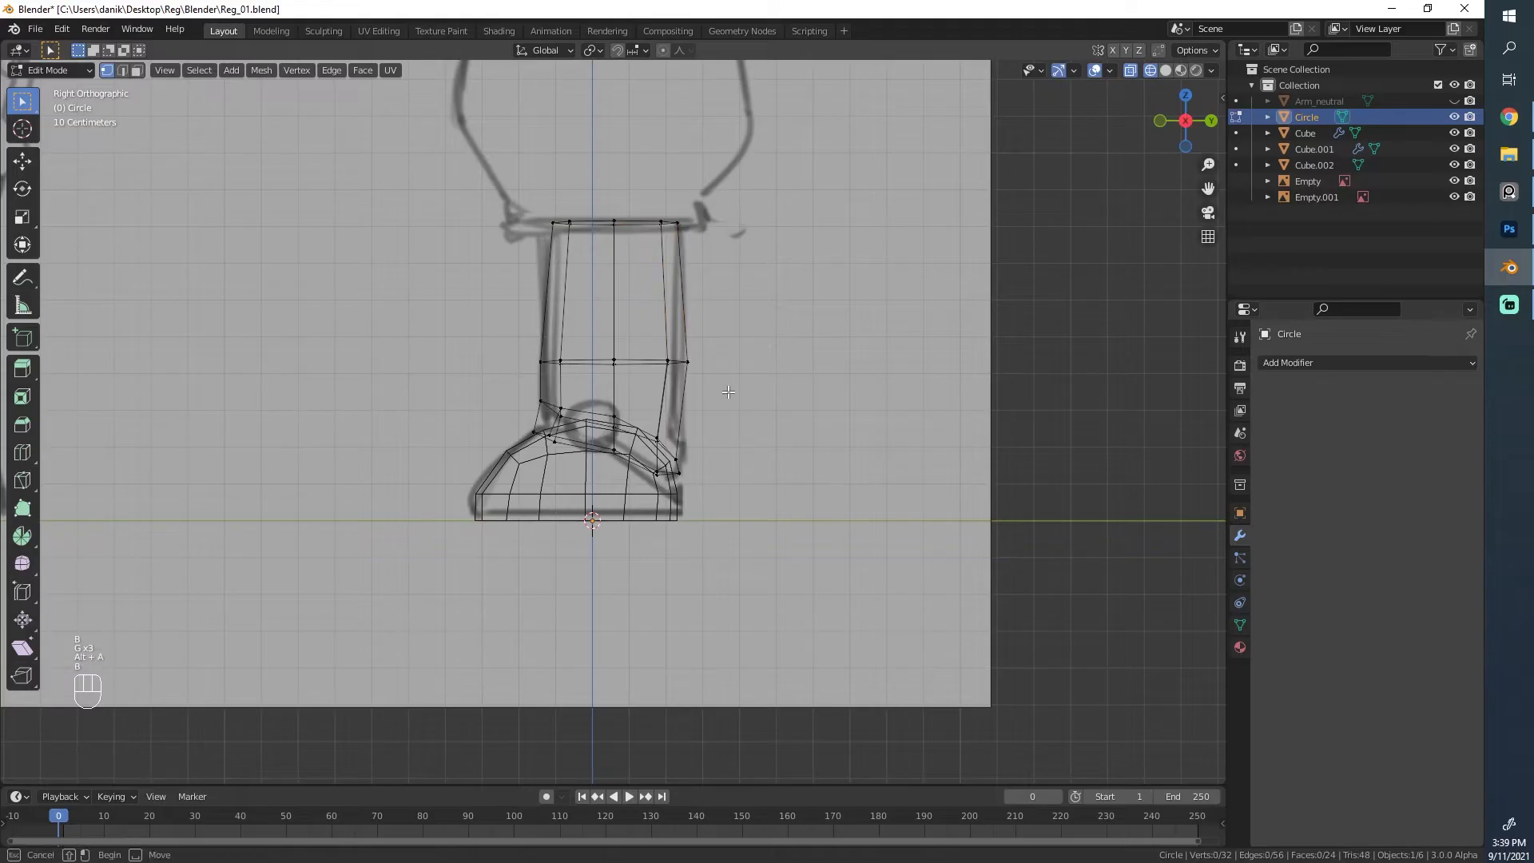
Step: Pull the rear and front vertices of the shaft's middle loop inward to follow the side sketch
{"action": "left_click_drag", "start_coordinate": [728, 392], "coordinate": [651, 328]}
{"action": "key", "text": "g"}
{"action": "left_click", "coordinate": [643, 323]}
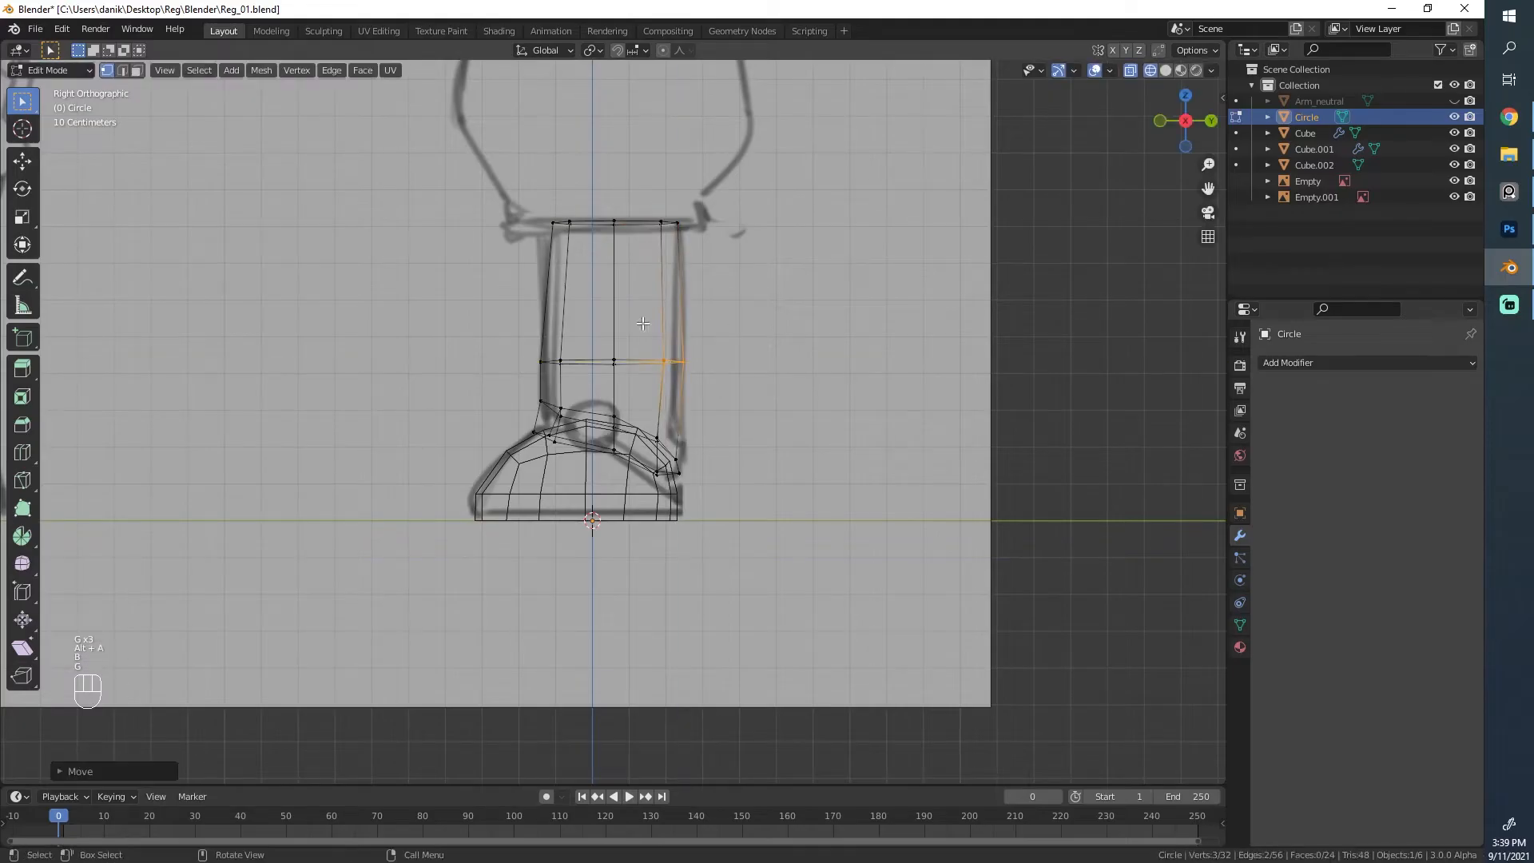
{"action": "left_click_drag", "start_coordinate": [545, 343], "coordinate": [575, 374]}
{"action": "key", "text": "g"}
{"action": "key", "text": "y"}
{"action": "left_click", "coordinate": [534, 329]}
{"action": "key", "text": "alt+a"}
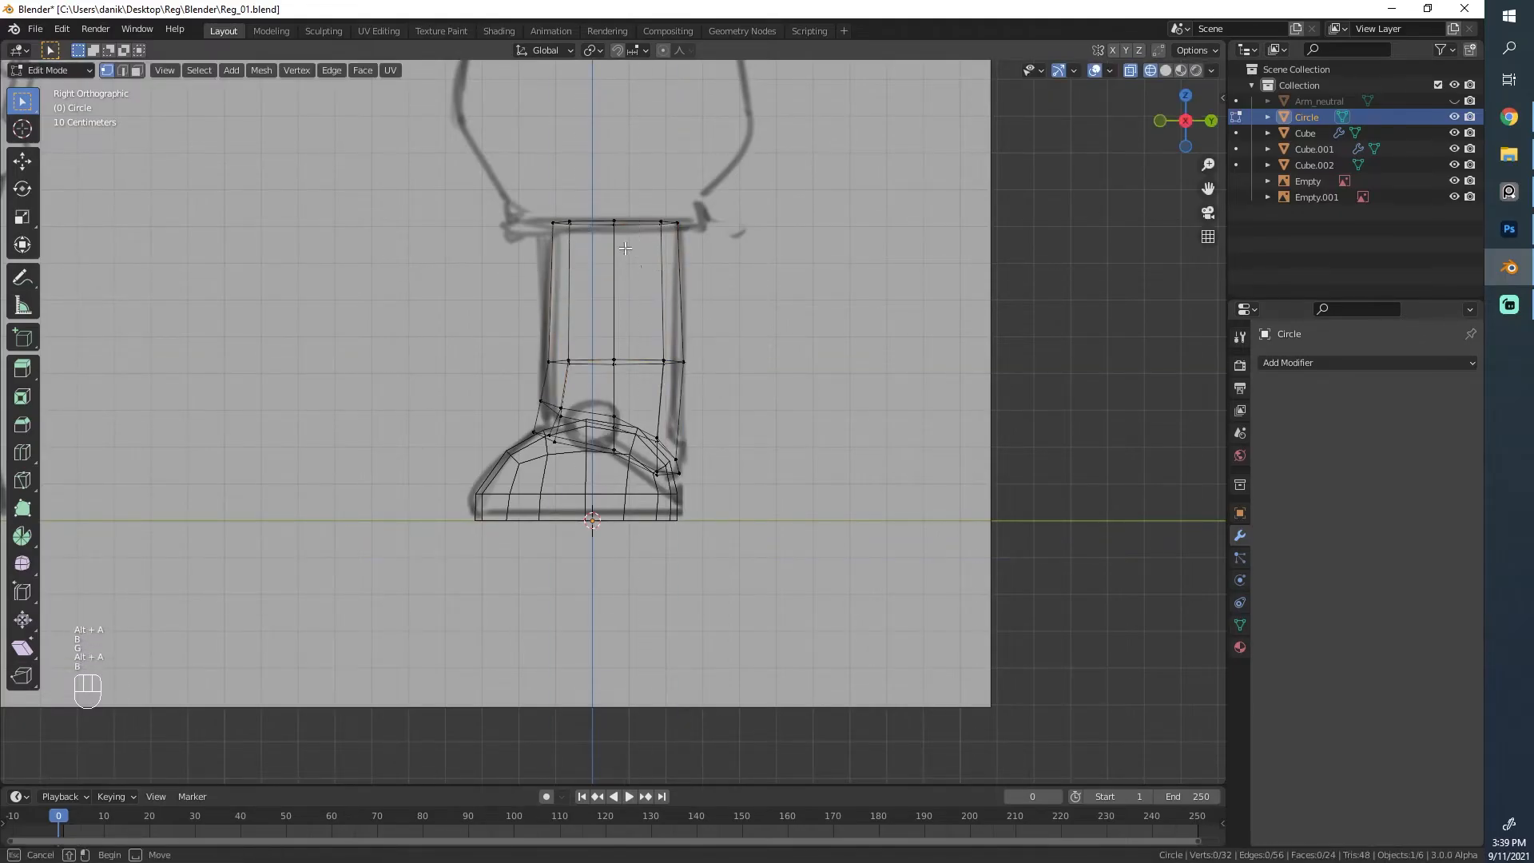
Step: Shift the front and side vertices of the shaft's top loop slightly forward toward the sketch
{"action": "left_click_drag", "start_coordinate": [625, 248], "coordinate": [530, 185]}
{"action": "key", "text": "g"}
{"action": "left_click", "coordinate": [524, 166]}
Step: Review the reshaped shaft in solid shading outside mesh editing
{"action": "key", "text": "Tab"}
{"action": "scroll", "coordinate": [589, 233], "scroll_direction": "down", "scroll_amount": 3}
{"action": "key", "text": "z"}
{"action": "left_click", "coordinate": [831, 236]}
{"action": "middle_click_drag", "start_coordinate": [610, 388], "coordinate": [638, 400]}
{"action": "scroll", "coordinate": [638, 400], "scroll_direction": "up", "scroll_amount": 5}
{"action": "middle_click_drag", "start_coordinate": [582, 308], "coordinate": [582, 358]}
Step: Add a centred edge loop around the shaft between its top and middle loops
{"action": "key", "text": "alt+a"}
{"action": "key", "text": "Tab"}
{"action": "key", "text": "alt+a"}
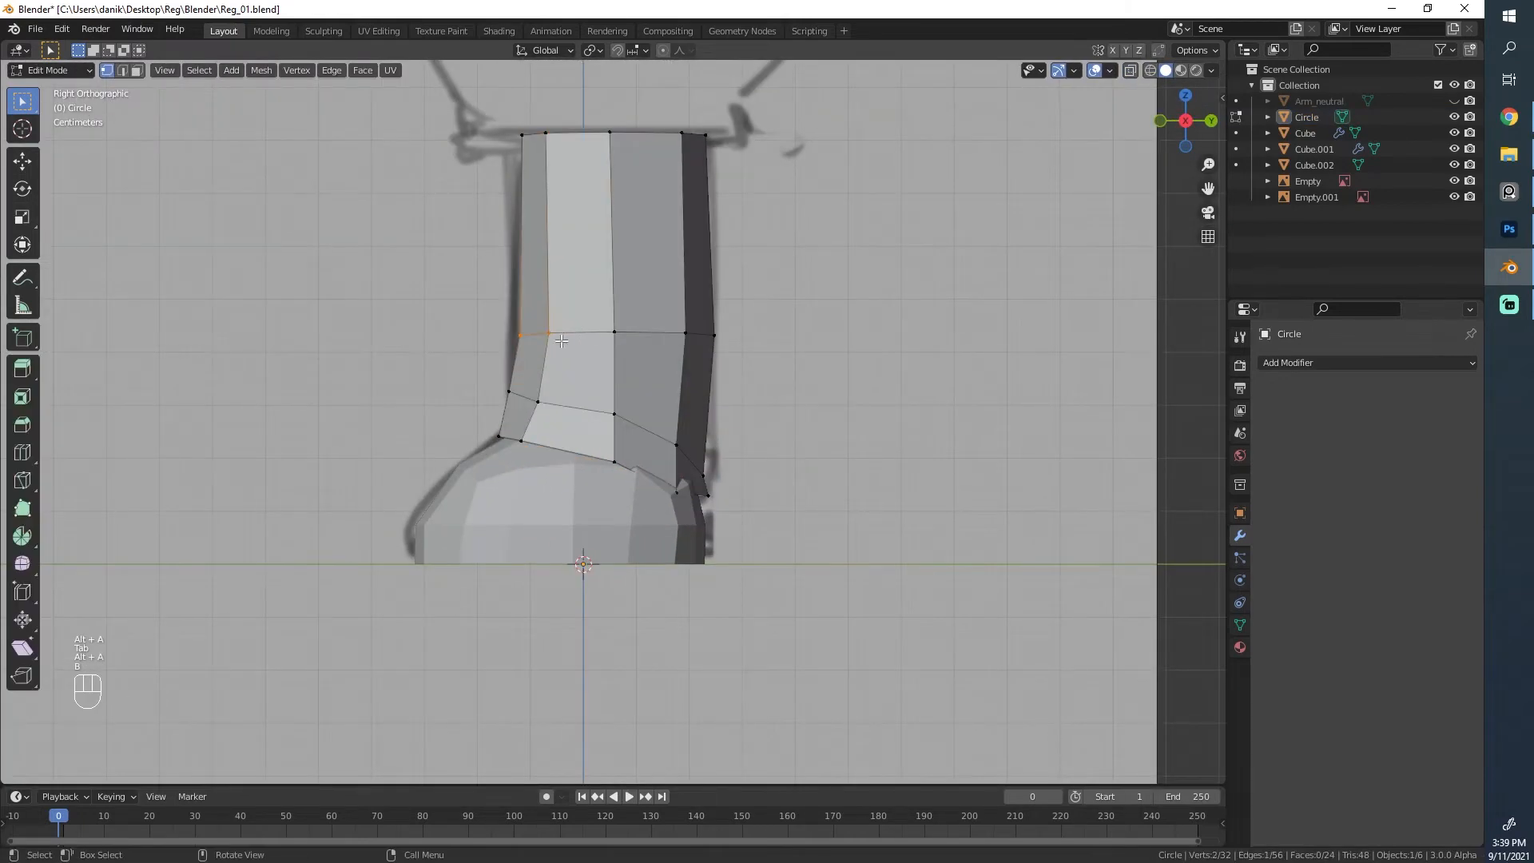
{"action": "key", "text": "ctrl+r"}
{"action": "left_click", "coordinate": [612, 271]}
{"action": "right_click", "coordinate": [612, 272]}
Step: In wireframe, move the front vertices of the loop above the ankle slightly forward along Y to the sketched shin line
{"action": "key", "text": "z"}
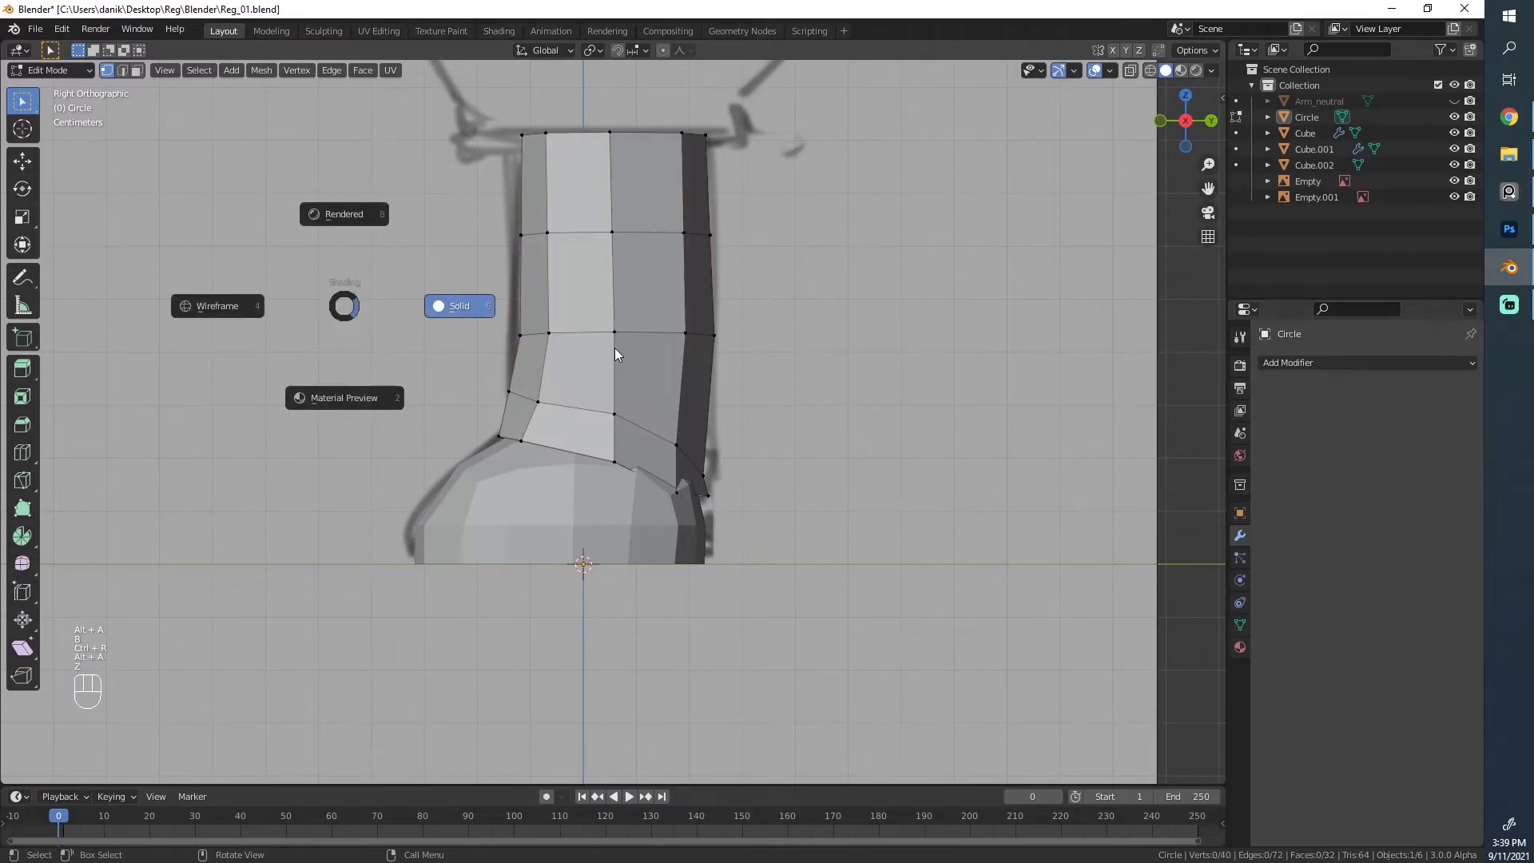
{"action": "left_click", "coordinate": [195, 277]}
{"action": "scroll", "coordinate": [546, 328], "scroll_direction": "up", "scroll_amount": 2}
{"action": "key", "text": "alt+a"}
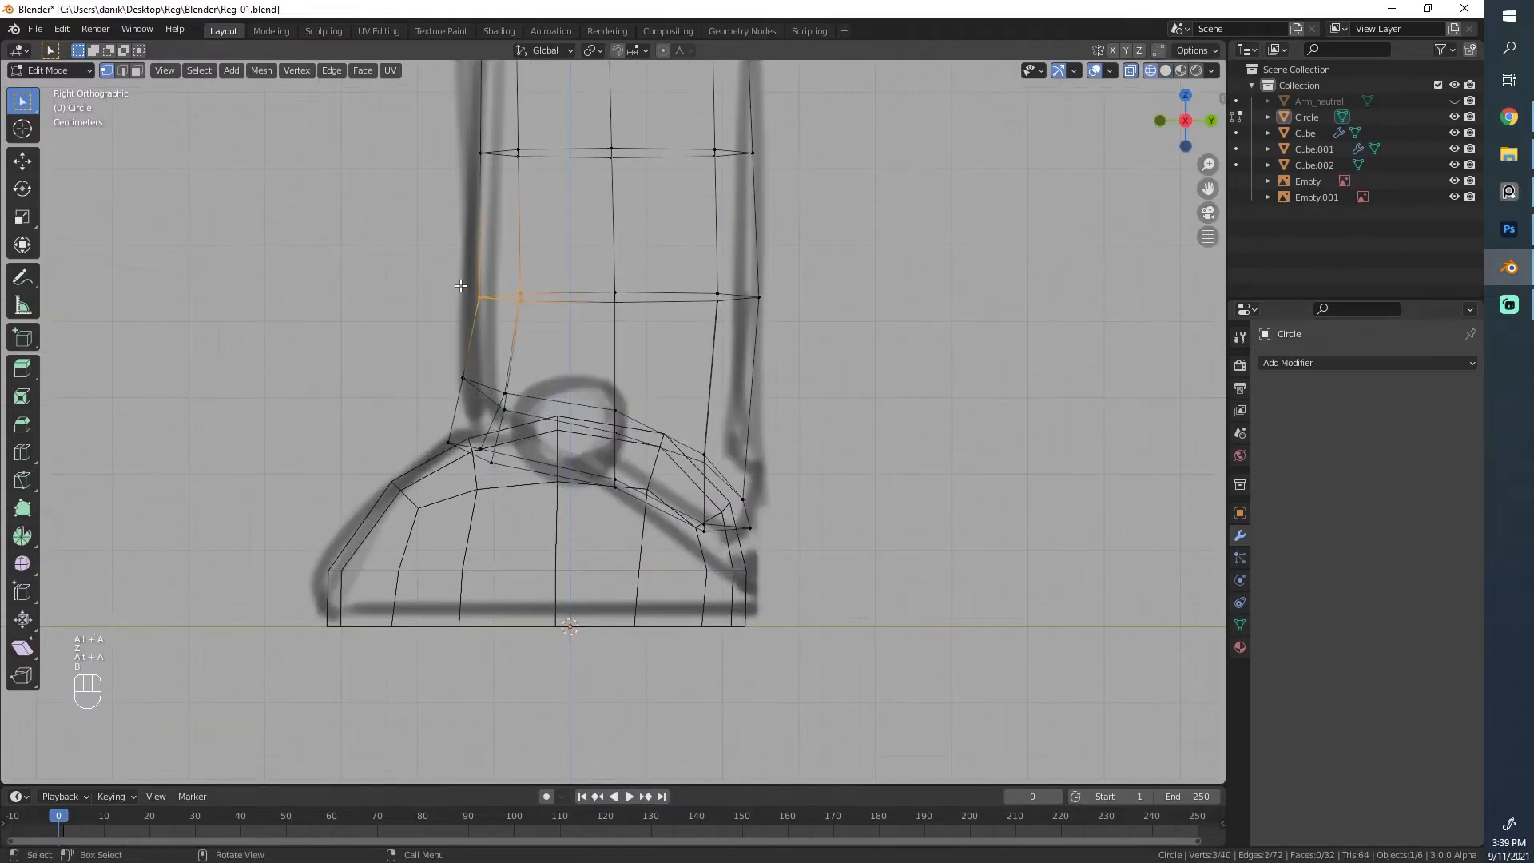
{"action": "key", "text": "g"}
{"action": "key", "text": "g"}
{"action": "key", "text": "g"}
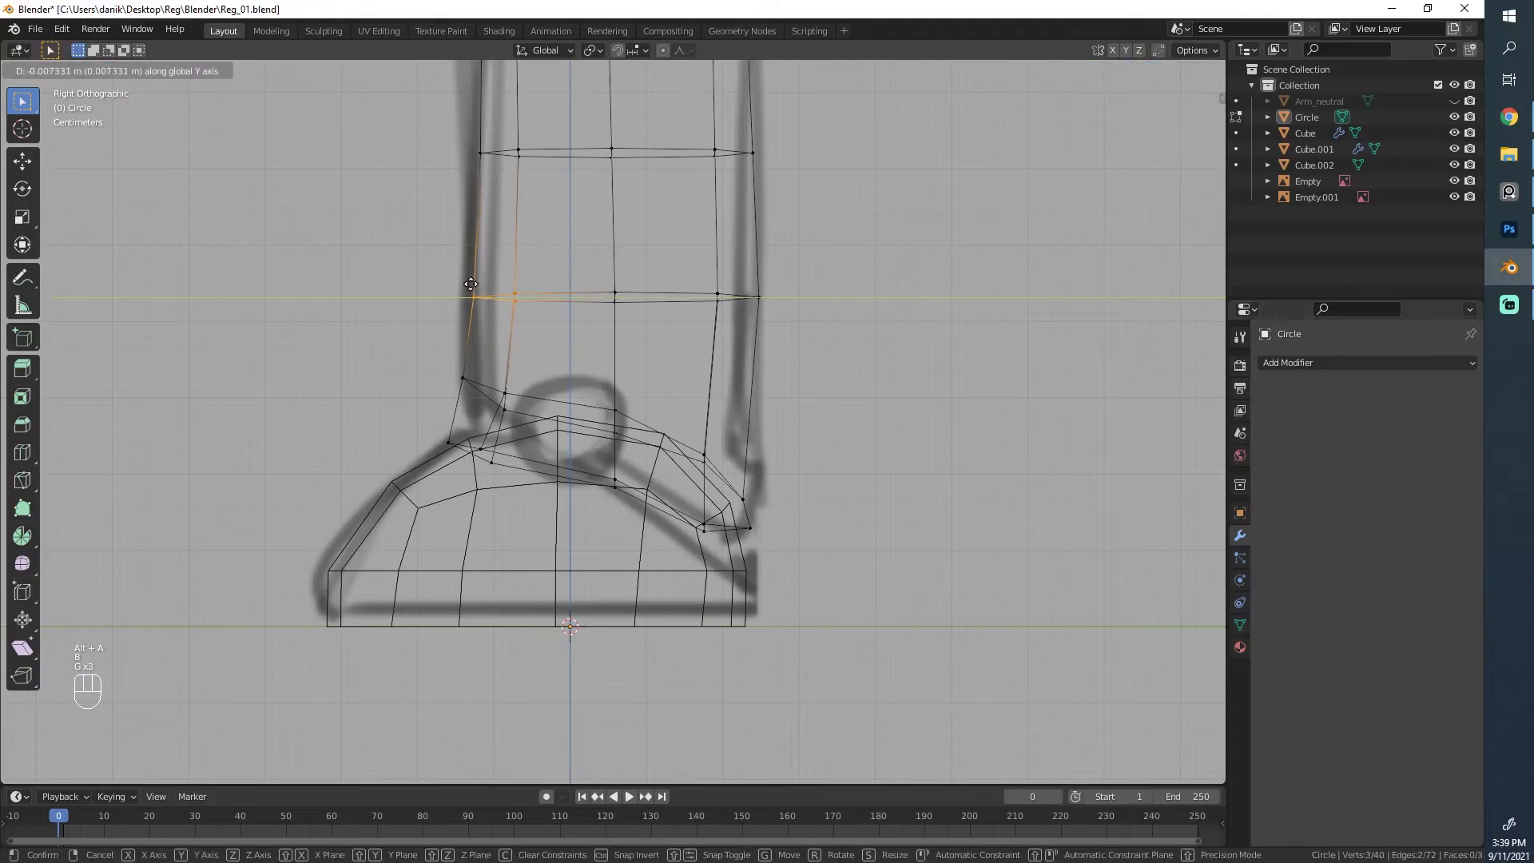
{"action": "left_click", "coordinate": [470, 284]}
{"action": "middle_click_drag", "start_coordinate": [470, 285], "coordinate": [477, 436], "text": "shift"}
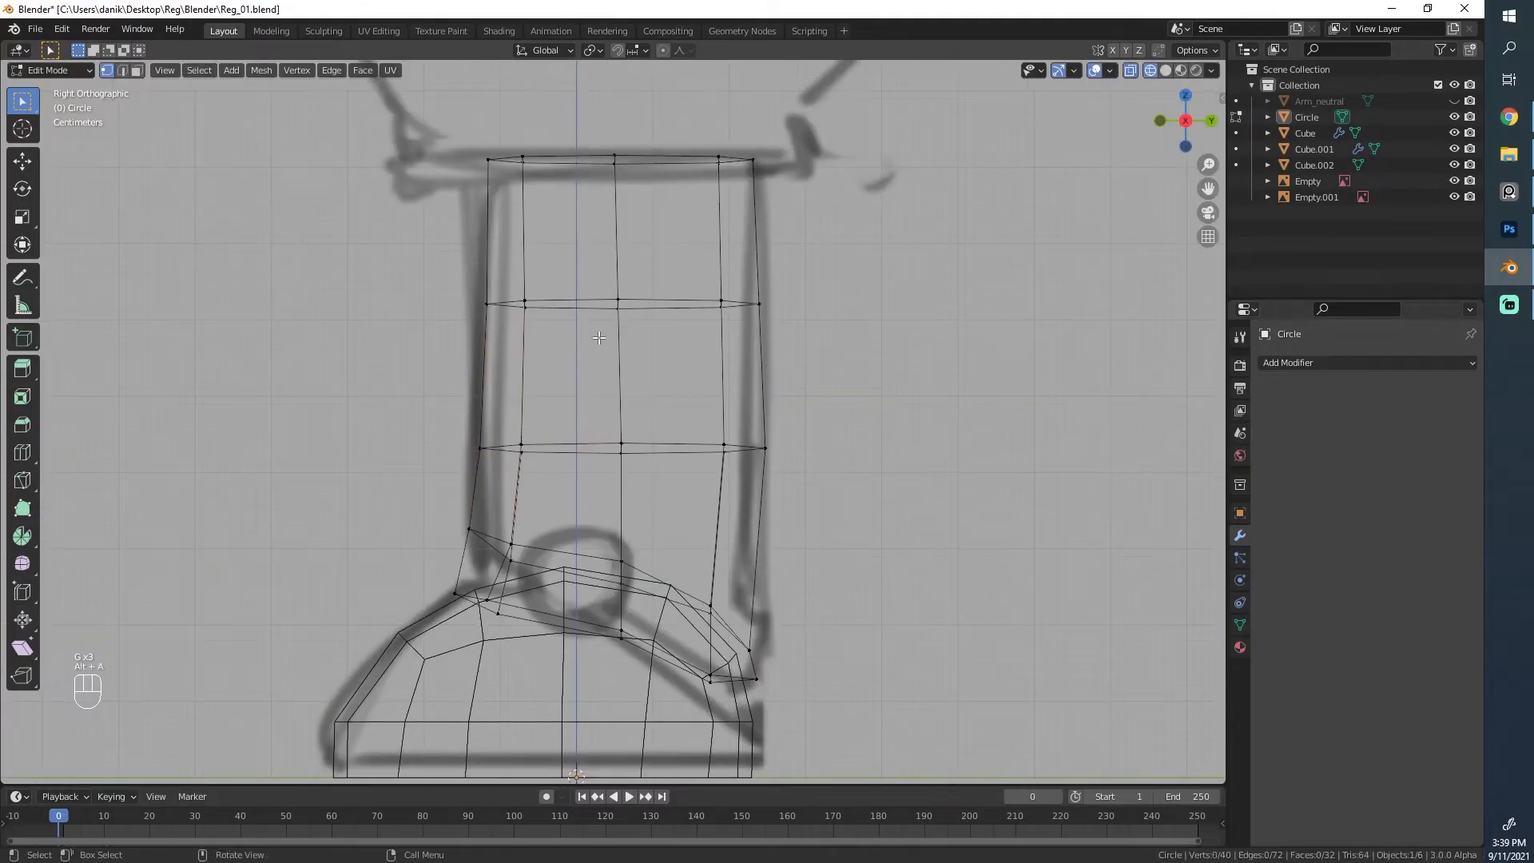
Step: Examine the shaft's edge loops and its fit over the foot in wireframe and solid shading
{"action": "middle_click_drag", "start_coordinate": [589, 305], "coordinate": [609, 385]}
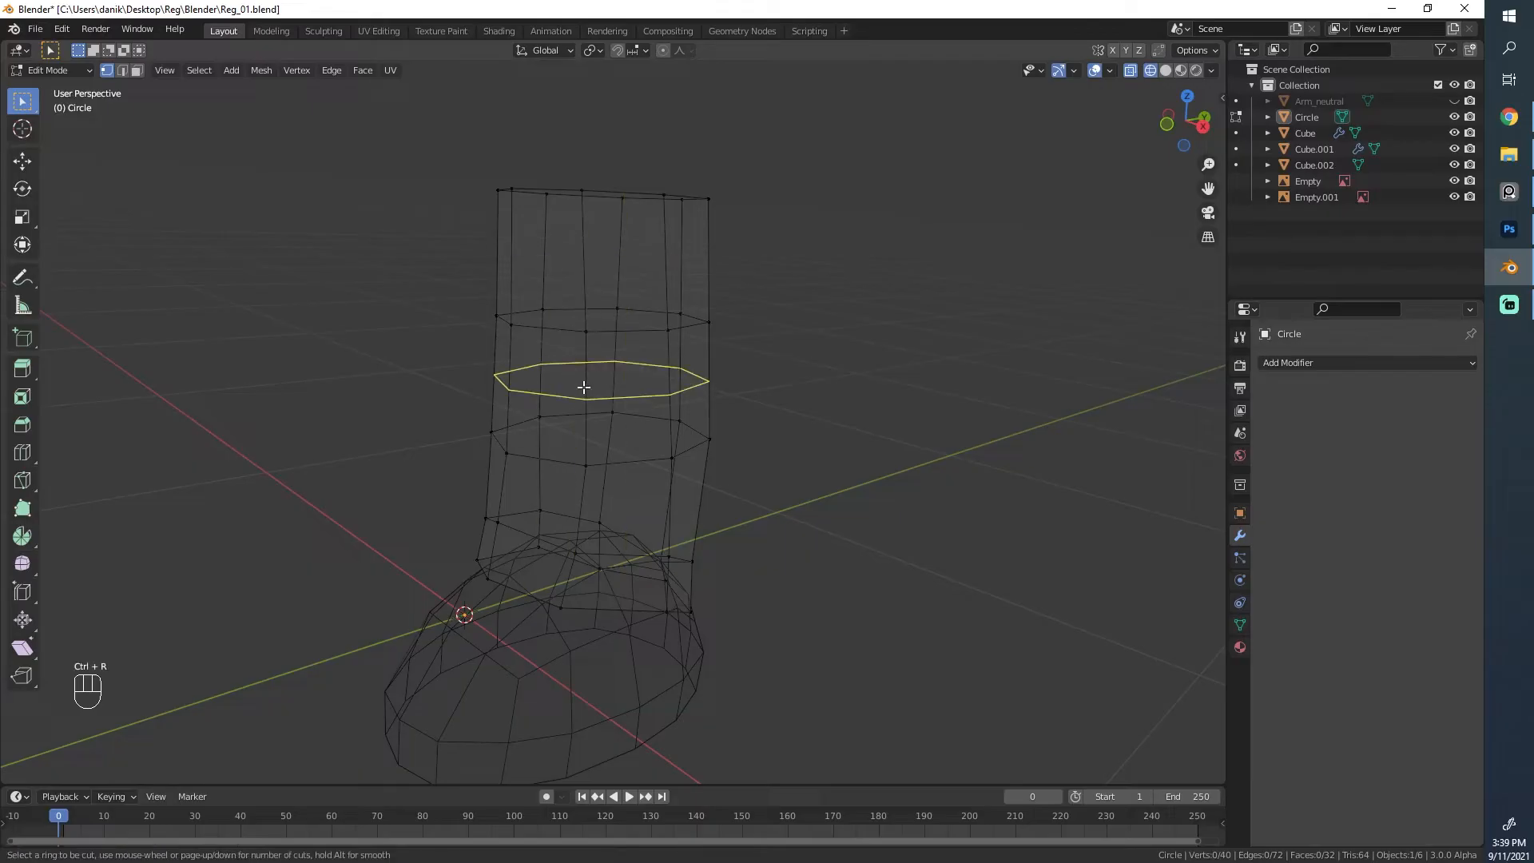
{"action": "key", "text": "KP_3"}
{"action": "key", "text": "z"}
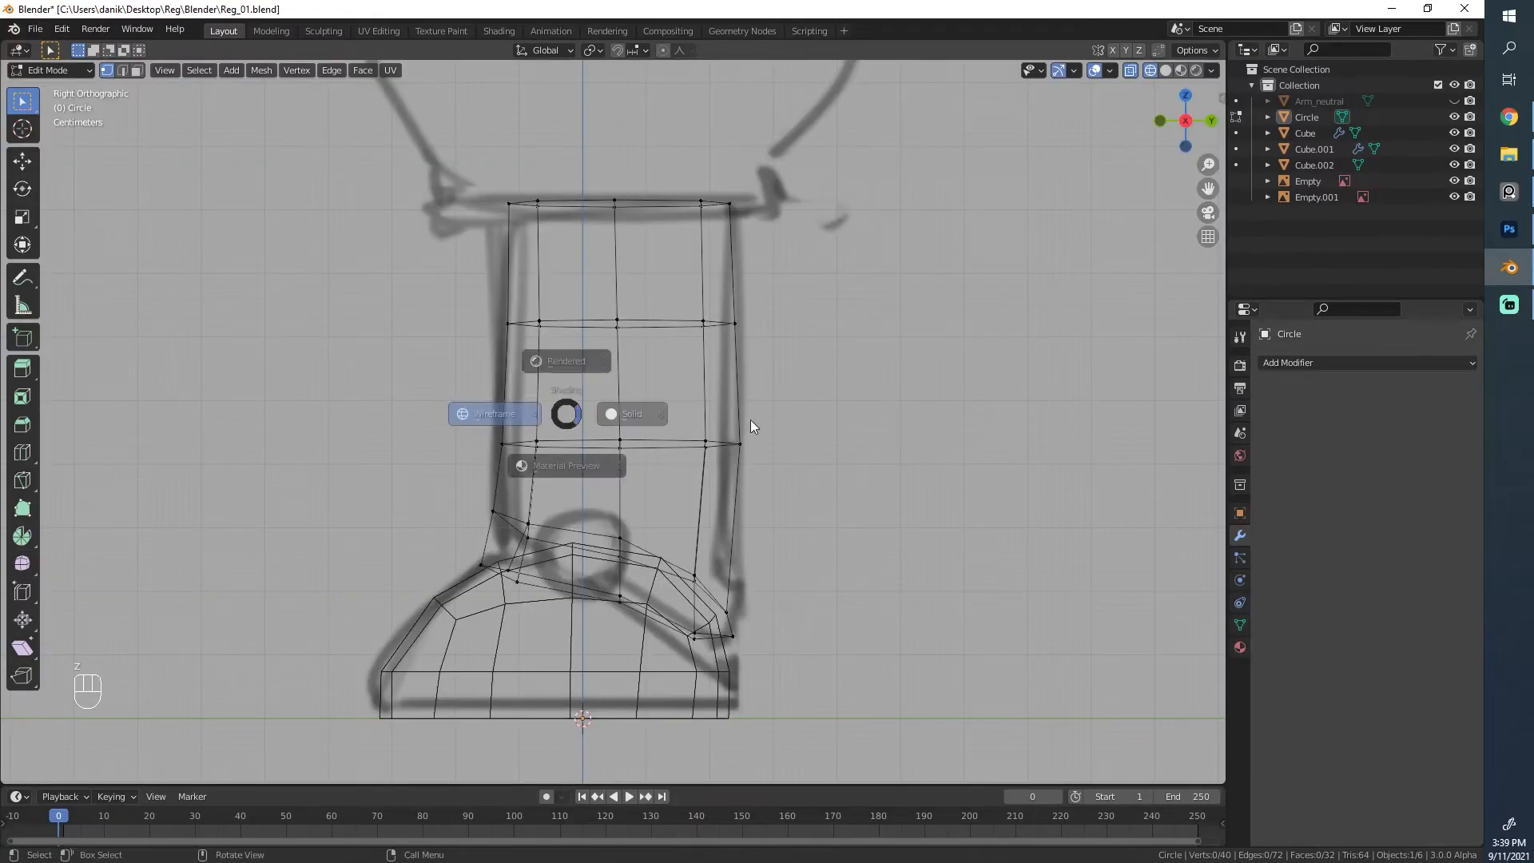
{"action": "left_click", "coordinate": [751, 419]}
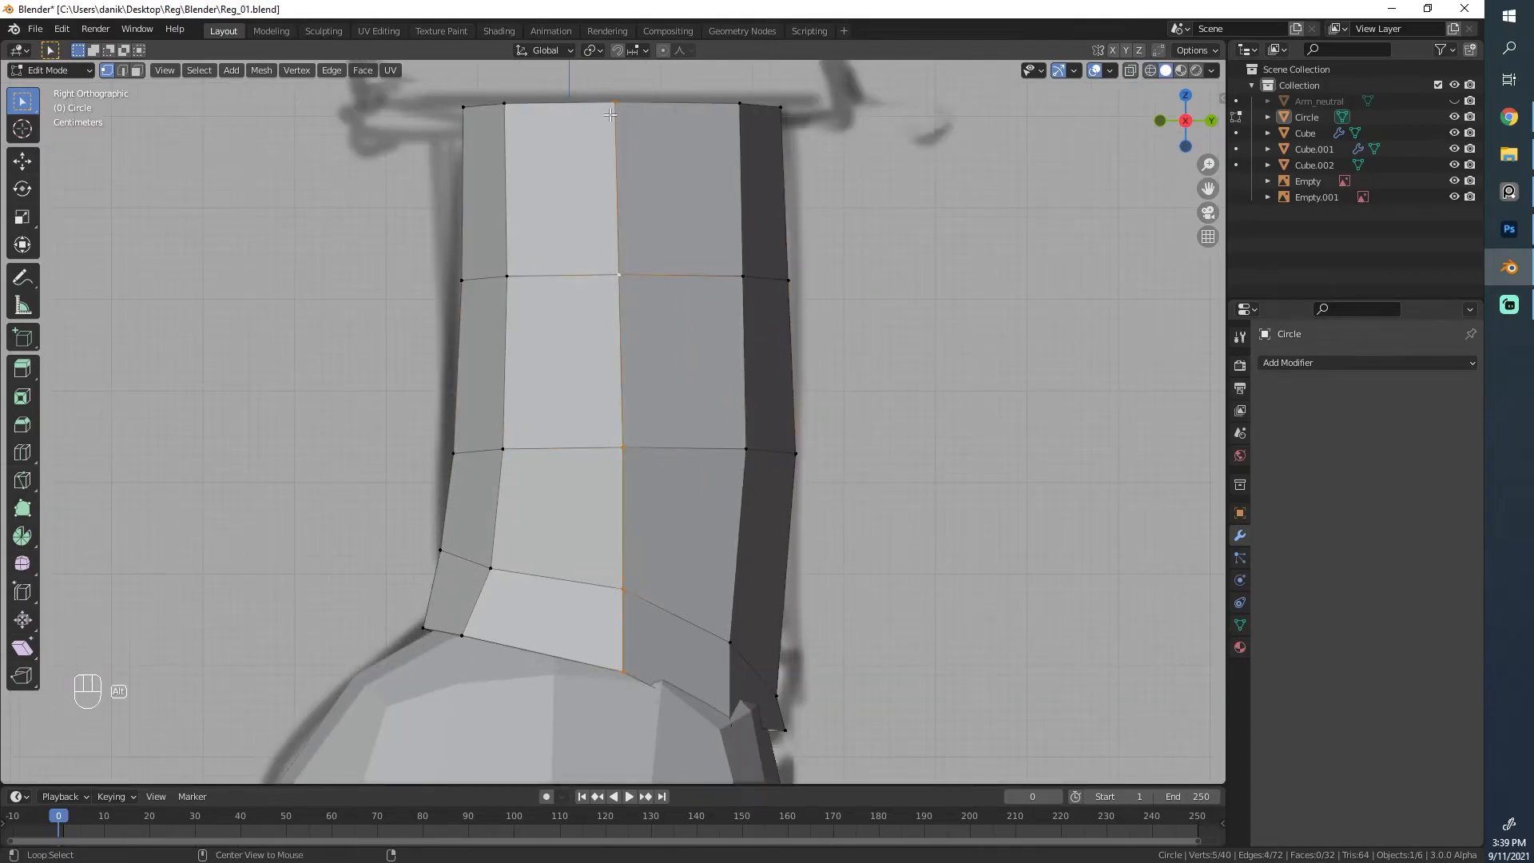
{"action": "middle_click_drag", "start_coordinate": [637, 675], "coordinate": [764, 538]}
{"action": "scroll", "coordinate": [764, 537], "scroll_direction": "down", "scroll_amount": 4}
{"action": "scroll", "coordinate": [610, 384], "scroll_direction": "up", "scroll_amount": 4}
{"action": "middle_click_drag", "start_coordinate": [609, 384], "coordinate": [513, 445]}
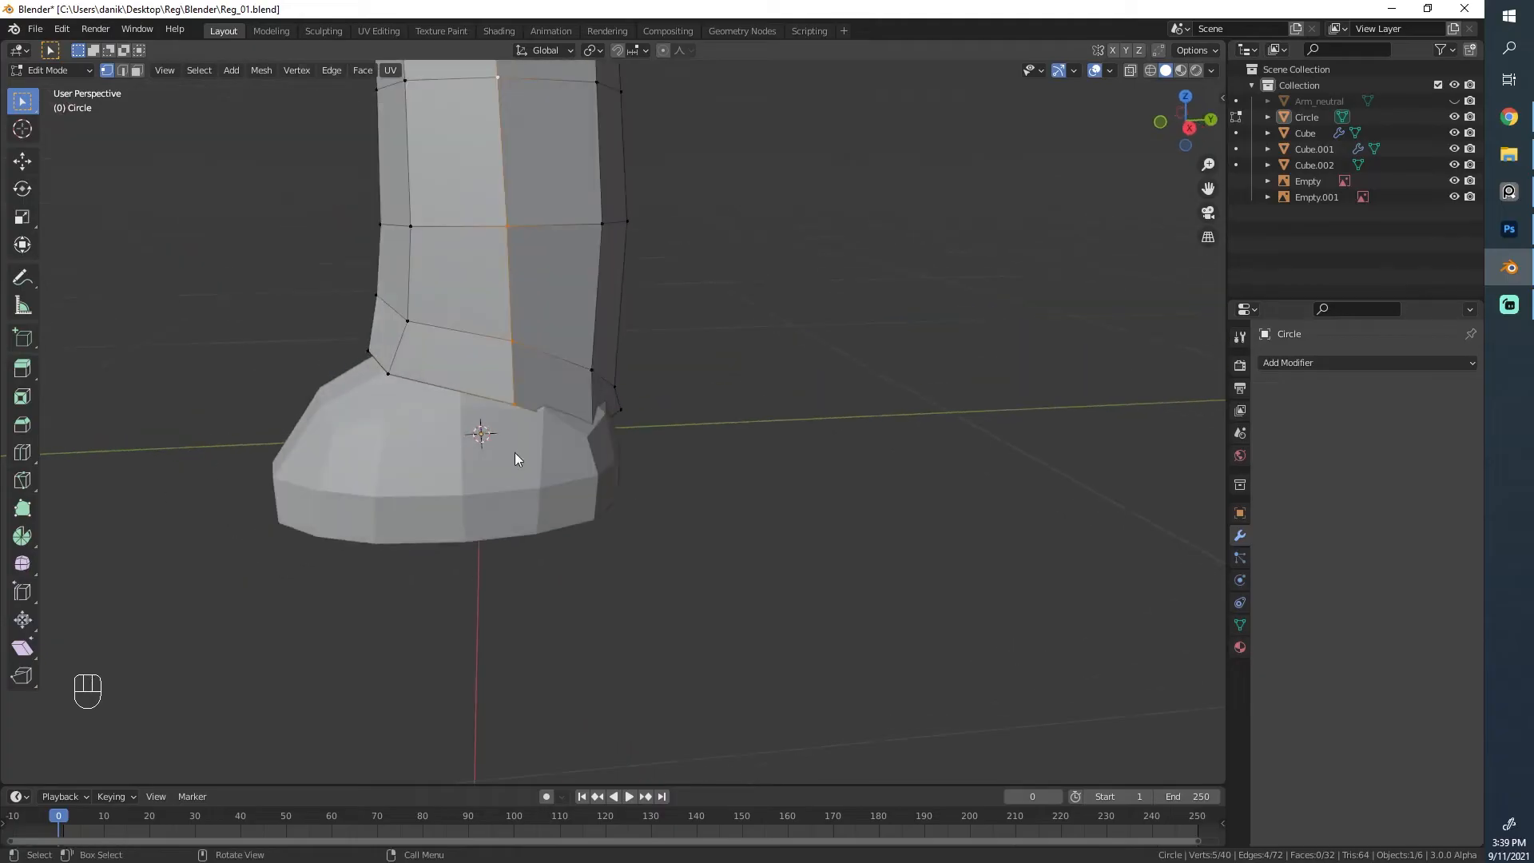
Step: Switch editing to the foot mesh and select its rear half from the top view in wireframe
{"action": "key", "text": "Tab"}
{"action": "left_click", "coordinate": [514, 445]}
{"action": "key", "text": "Tab"}
{"action": "mouse_move", "coordinate": [879, 455]}
{"action": "middle_mouse_down"}
{"action": "mouse_move", "coordinate": [669, 445]}
{"action": "mouse_move", "coordinate": [695, 482]}
{"action": "mouse_move", "coordinate": [580, 455]}
{"action": "mouse_move", "coordinate": [620, 603]}
{"action": "middle_mouse_up"}
{"action": "left_click", "coordinate": [571, 456], "text": "shift"}
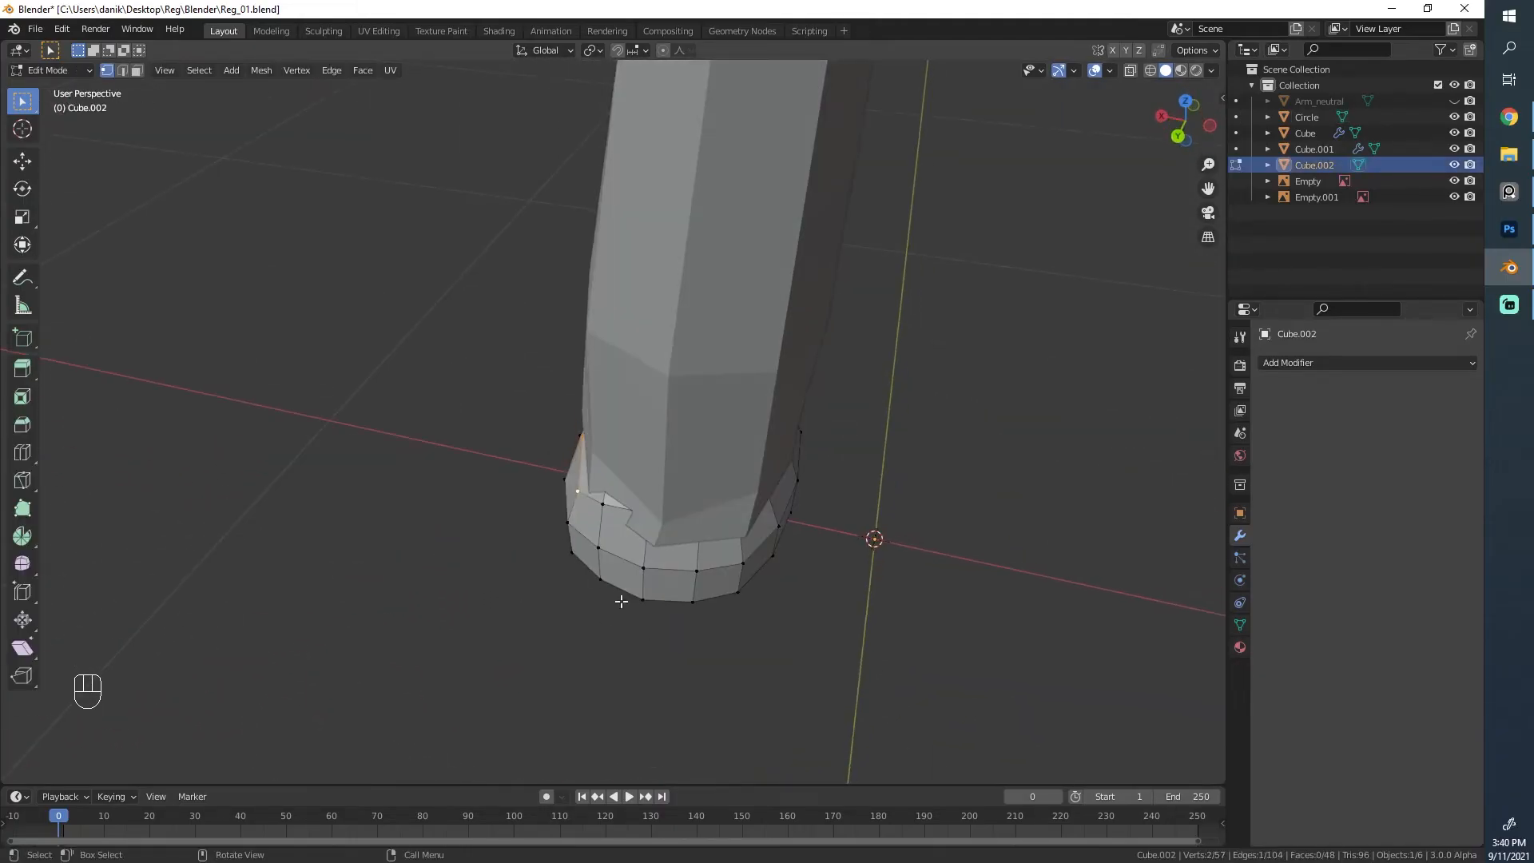
{"action": "key", "text": "z"}
{"action": "left_click", "coordinate": [352, 503]}
{"action": "middle_click_drag", "start_coordinate": [353, 503], "coordinate": [661, 548], "text": "alt"}
{"action": "key", "text": "a"}
{"action": "key", "text": "alt+a"}
{"action": "key", "text": "b"}
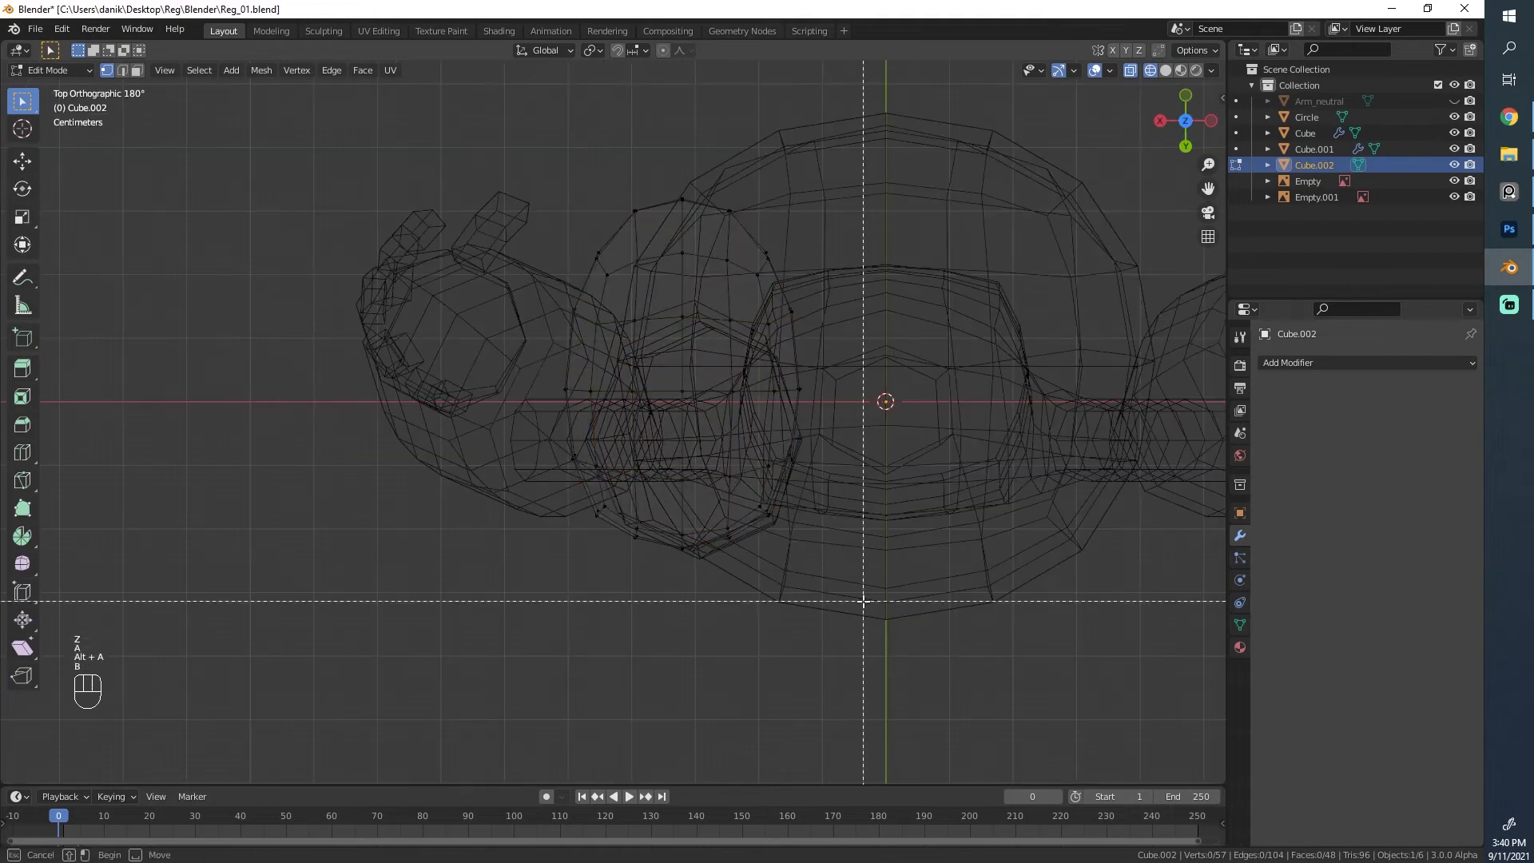
{"action": "left_click_drag", "start_coordinate": [858, 621], "coordinate": [449, 431]}
Step: Enable proportional editing with Smooth falloff for reshaping the foot's heel in solid shading
{"action": "key", "text": "z"}
{"action": "left_click", "coordinate": [543, 432]}
{"action": "mouse_move", "coordinate": [544, 432]}
{"action": "middle_mouse_down"}
{"action": "mouse_move", "coordinate": [607, 360]}
{"action": "mouse_move", "coordinate": [700, 295]}
{"action": "mouse_move", "coordinate": [748, 473]}
{"action": "middle_mouse_up"}
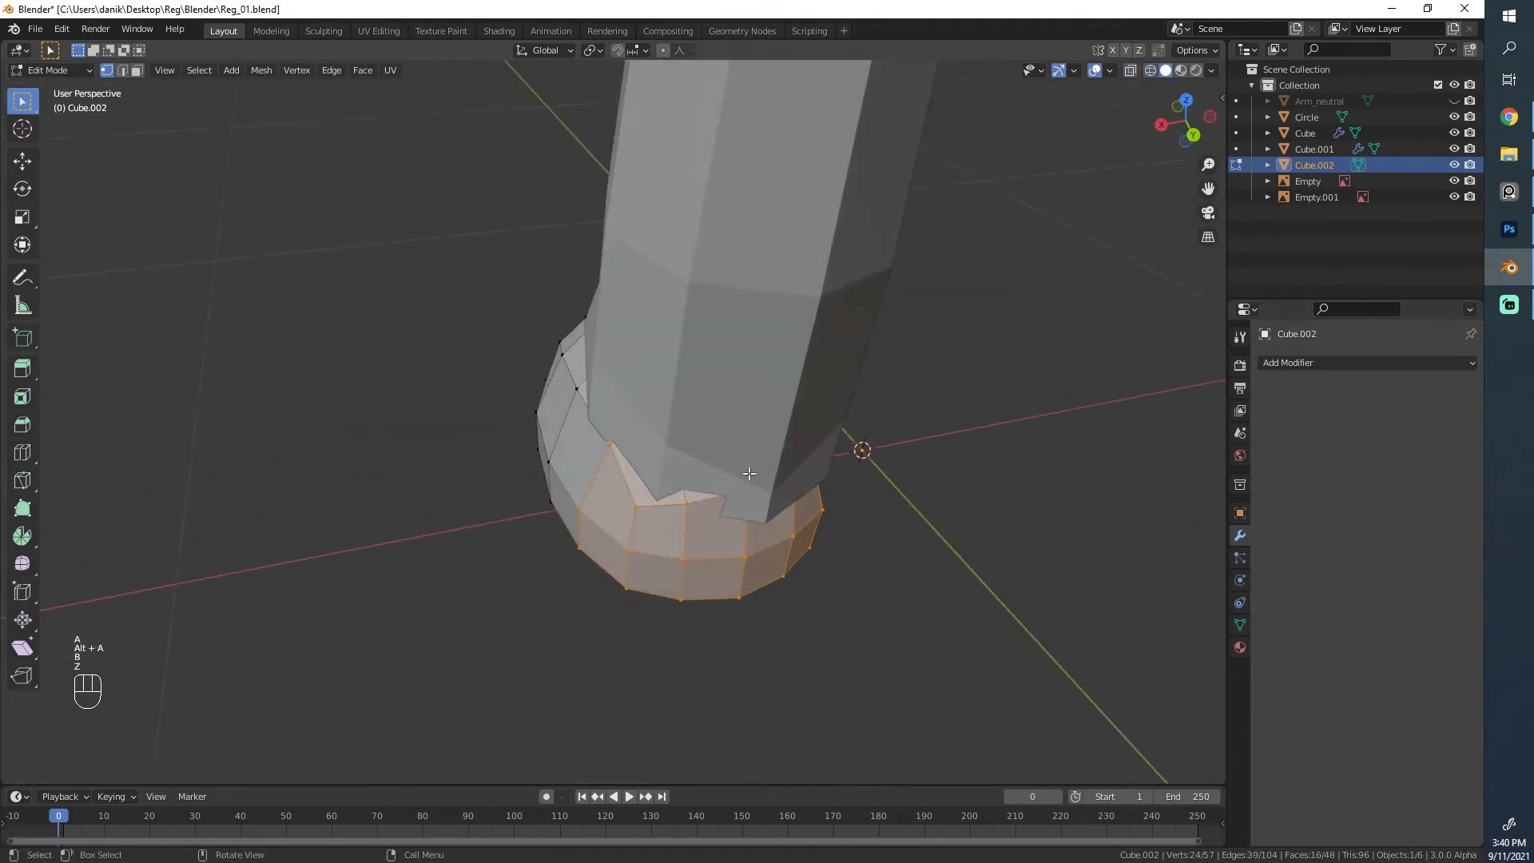
{"action": "key", "text": "s"}
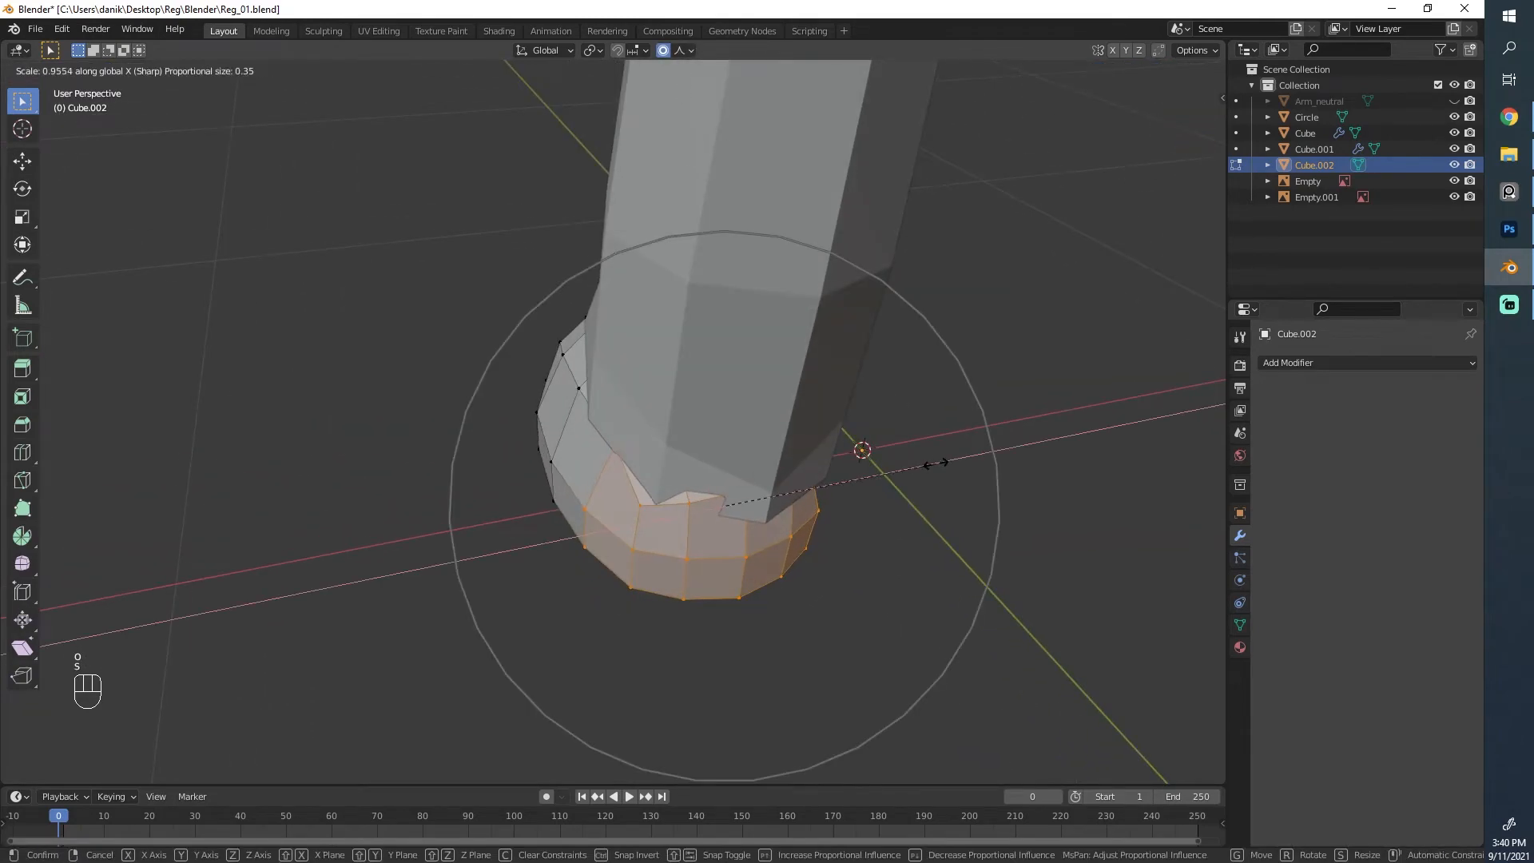
{"action": "key", "text": "Escape"}
{"action": "left_click", "coordinate": [688, 51]}
{"action": "left_click", "coordinate": [667, 122]}
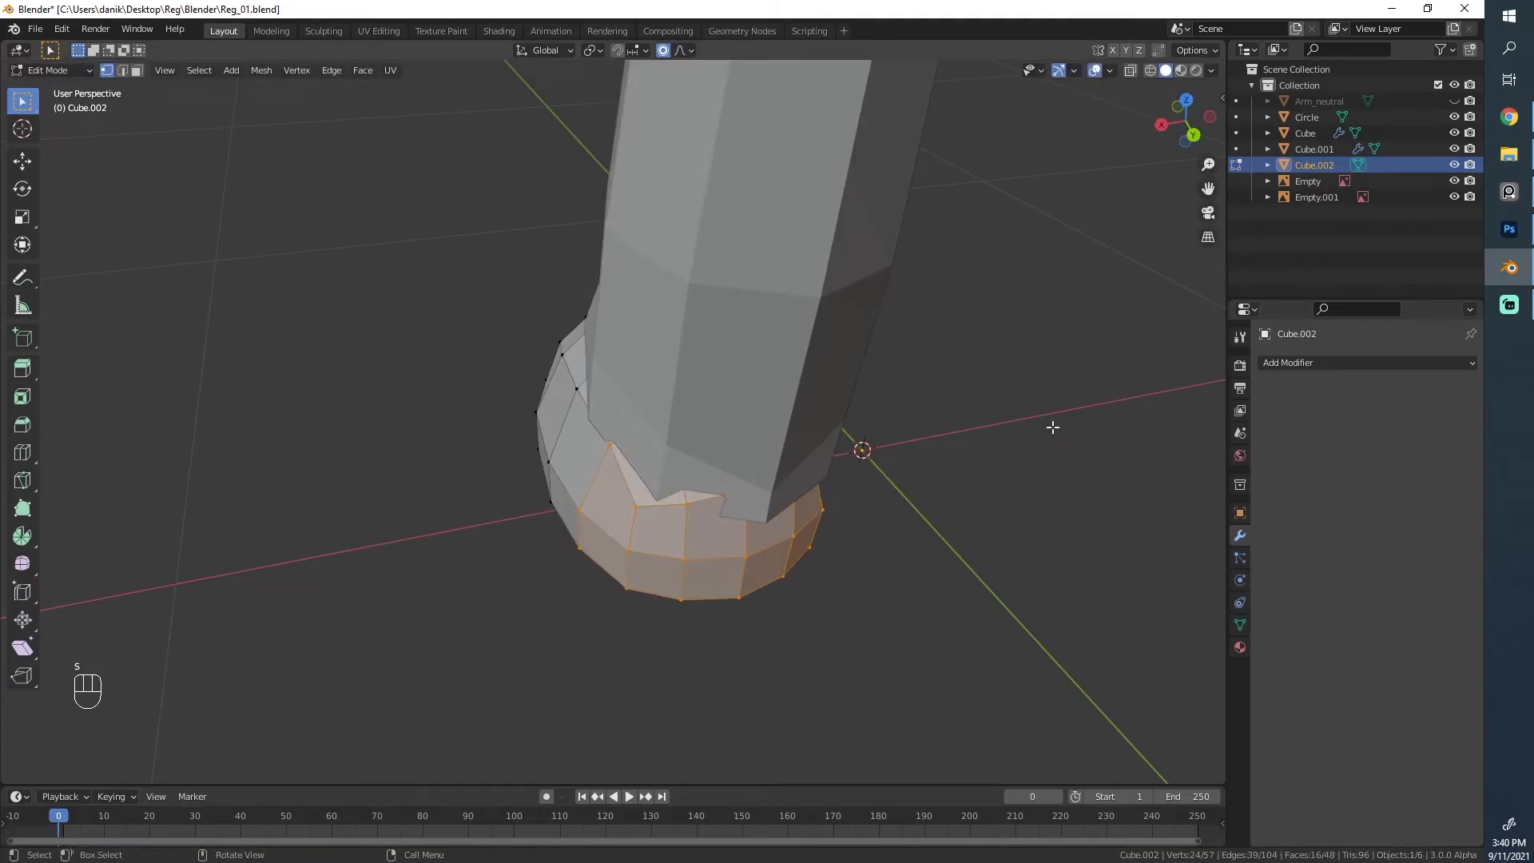
Step: Narrow the foot's rear half along X with proportional scaling and adjust its position
{"action": "key", "text": "s"}
{"action": "left_click", "coordinate": [983, 434]}
{"action": "middle_click_drag", "start_coordinate": [983, 434], "coordinate": [848, 408]}
{"action": "key", "text": "s"}
{"action": "scroll", "coordinate": [849, 408], "scroll_direction": "up", "scroll_amount": 2}
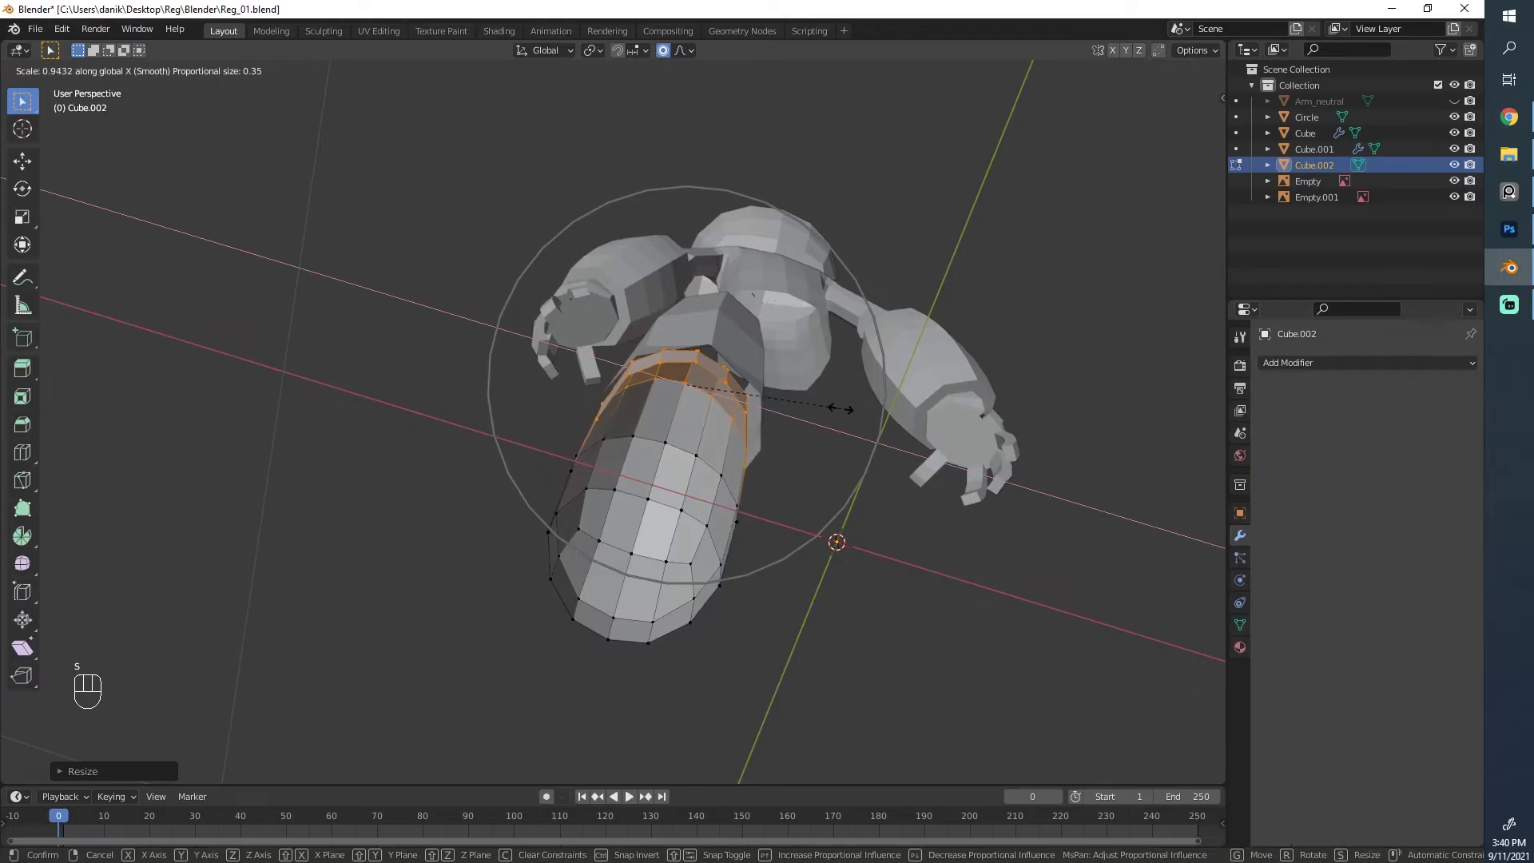
{"action": "left_click", "coordinate": [849, 408]}
{"action": "key", "text": "g"}
{"action": "left_click", "coordinate": [458, 342]}
Step: In front view, select the whole foot mesh and widen it along X toward the sketched boot outline
{"action": "key", "text": "Tab"}
{"action": "mouse_move", "coordinate": [458, 342]}
{"action": "middle_mouse_down"}
{"action": "mouse_move", "coordinate": [740, 524]}
{"action": "mouse_move", "coordinate": [615, 589]}
{"action": "mouse_move", "coordinate": [725, 446]}
{"action": "mouse_move", "coordinate": [731, 374]}
{"action": "middle_mouse_up"}
{"action": "key", "text": "alt+a"}
{"action": "key", "text": "Tab"}
{"action": "scroll", "coordinate": [732, 381], "scroll_direction": "up", "scroll_amount": 4}
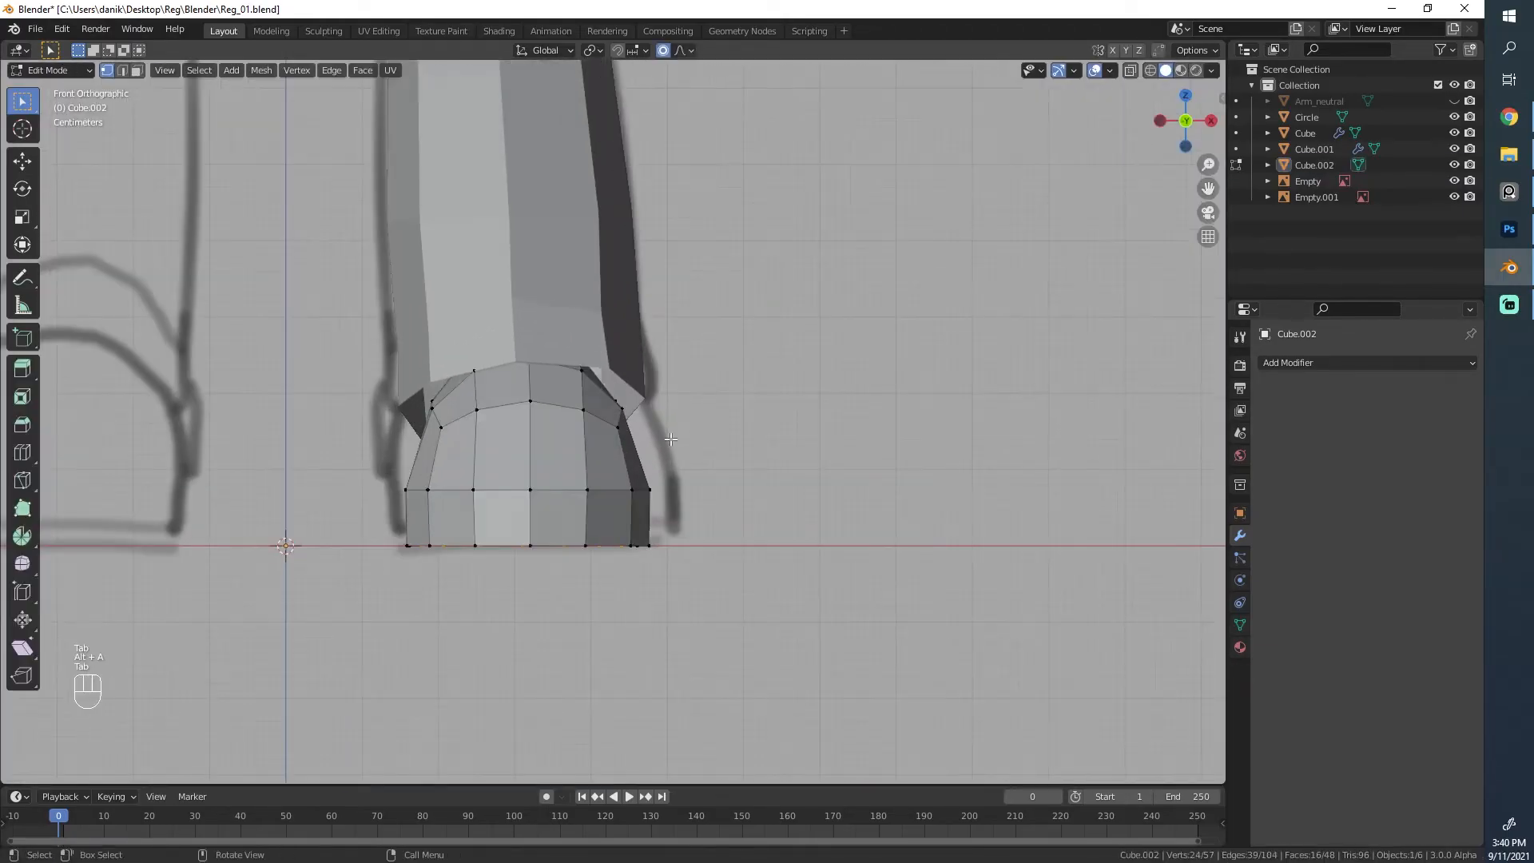
{"action": "key", "text": "a"}
{"action": "key", "text": "s"}
{"action": "key", "text": "x"}
{"action": "left_click", "coordinate": [717, 456]}
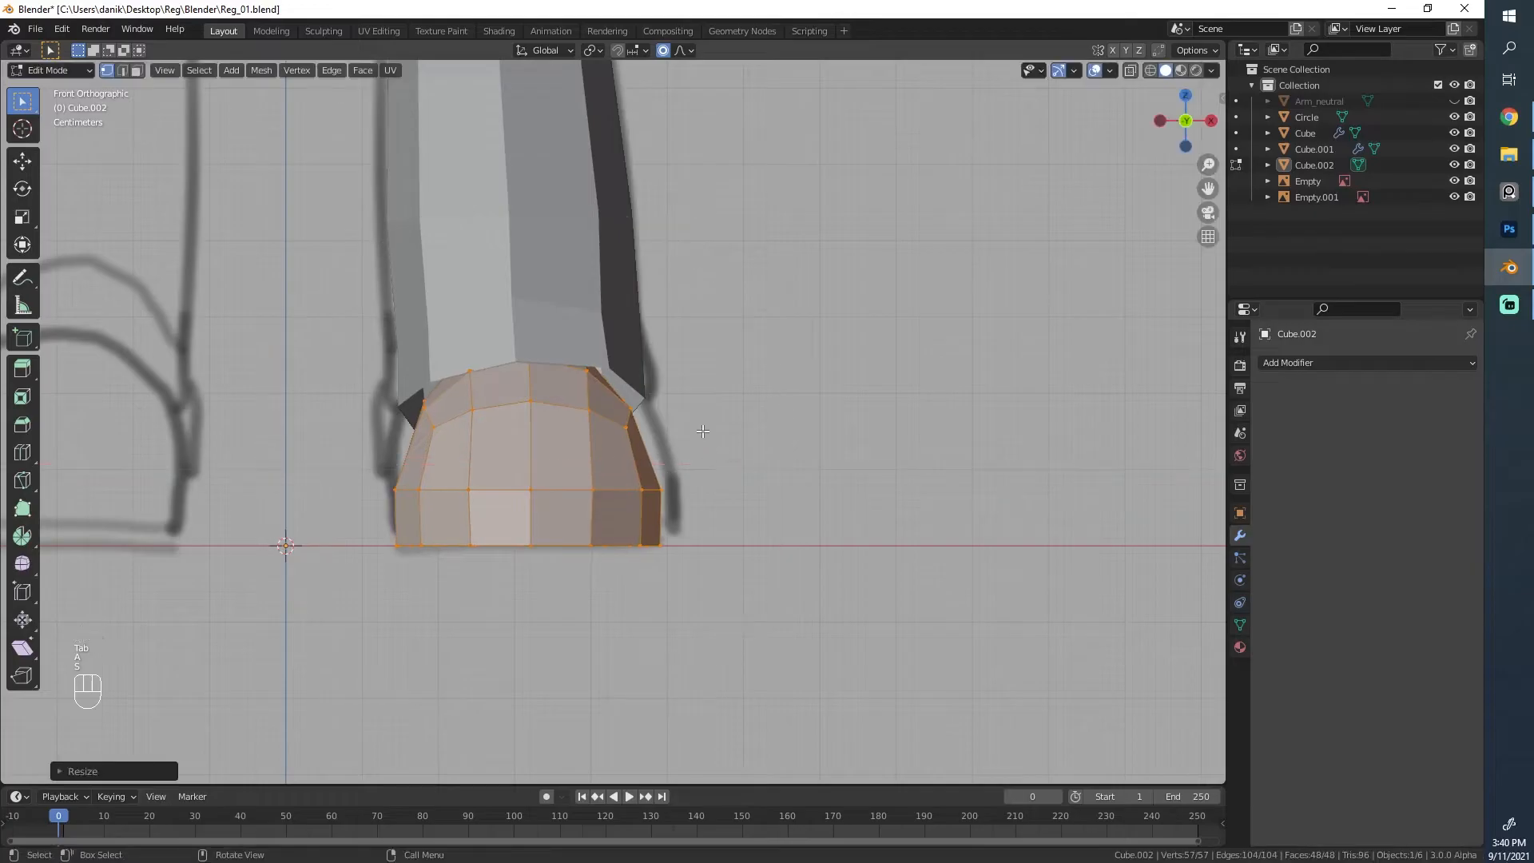
Step: Inspect how the shaft's lower edge meets the widened foot from several angles
{"action": "middle_click_drag", "start_coordinate": [716, 455], "coordinate": [351, 539]}
{"action": "key", "text": "Tab"}
{"action": "key", "text": "Tab"}
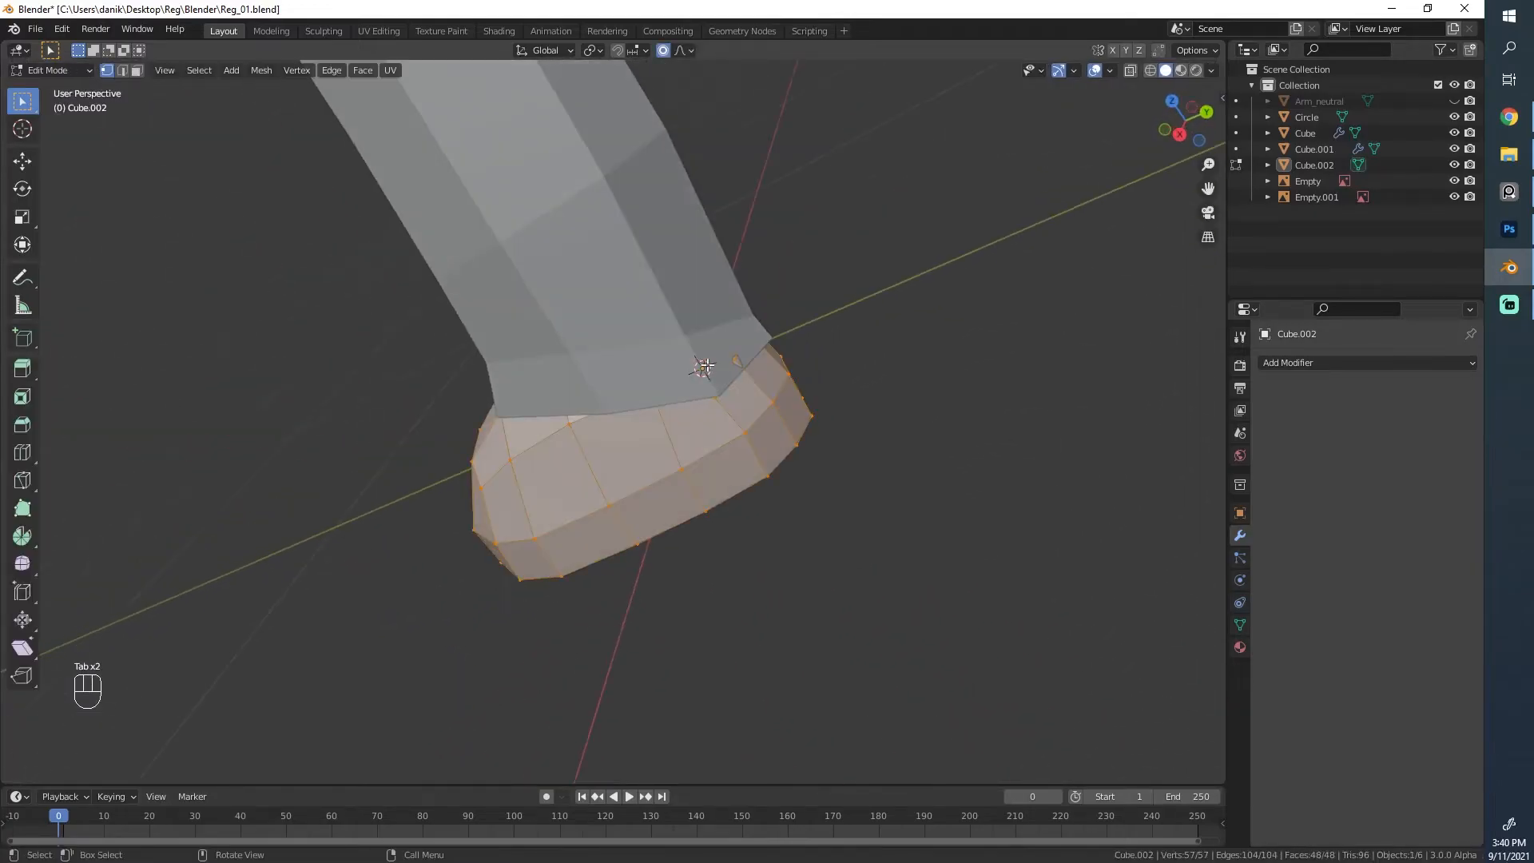
{"action": "key", "text": "Tab"}
{"action": "left_click", "coordinate": [687, 356]}
{"action": "key", "text": "Tab"}
{"action": "mouse_move", "coordinate": [702, 366]}
{"action": "middle_mouse_down"}
{"action": "mouse_move", "coordinate": [722, 349]}
{"action": "mouse_move", "coordinate": [626, 415]}
{"action": "mouse_move", "coordinate": [439, 293]}
{"action": "mouse_move", "coordinate": [386, 372]}
{"action": "mouse_move", "coordinate": [513, 328]}
{"action": "middle_mouse_up"}
{"action": "key", "text": "g"}
{"action": "key", "text": "Tab"}
{"action": "scroll", "coordinate": [748, 376], "scroll_direction": "down", "scroll_amount": 5}
{"action": "key", "text": "alt+a"}
Step: Compare the shaft and foot with the reference sketches in front and right side views
{"action": "scroll", "coordinate": [440, 293], "scroll_direction": "up", "scroll_amount": 6}
{"action": "scroll", "coordinate": [513, 328], "scroll_direction": "up", "scroll_amount": 3}
{"action": "left_click", "coordinate": [612, 561]}
{"action": "left_click", "coordinate": [647, 533]}
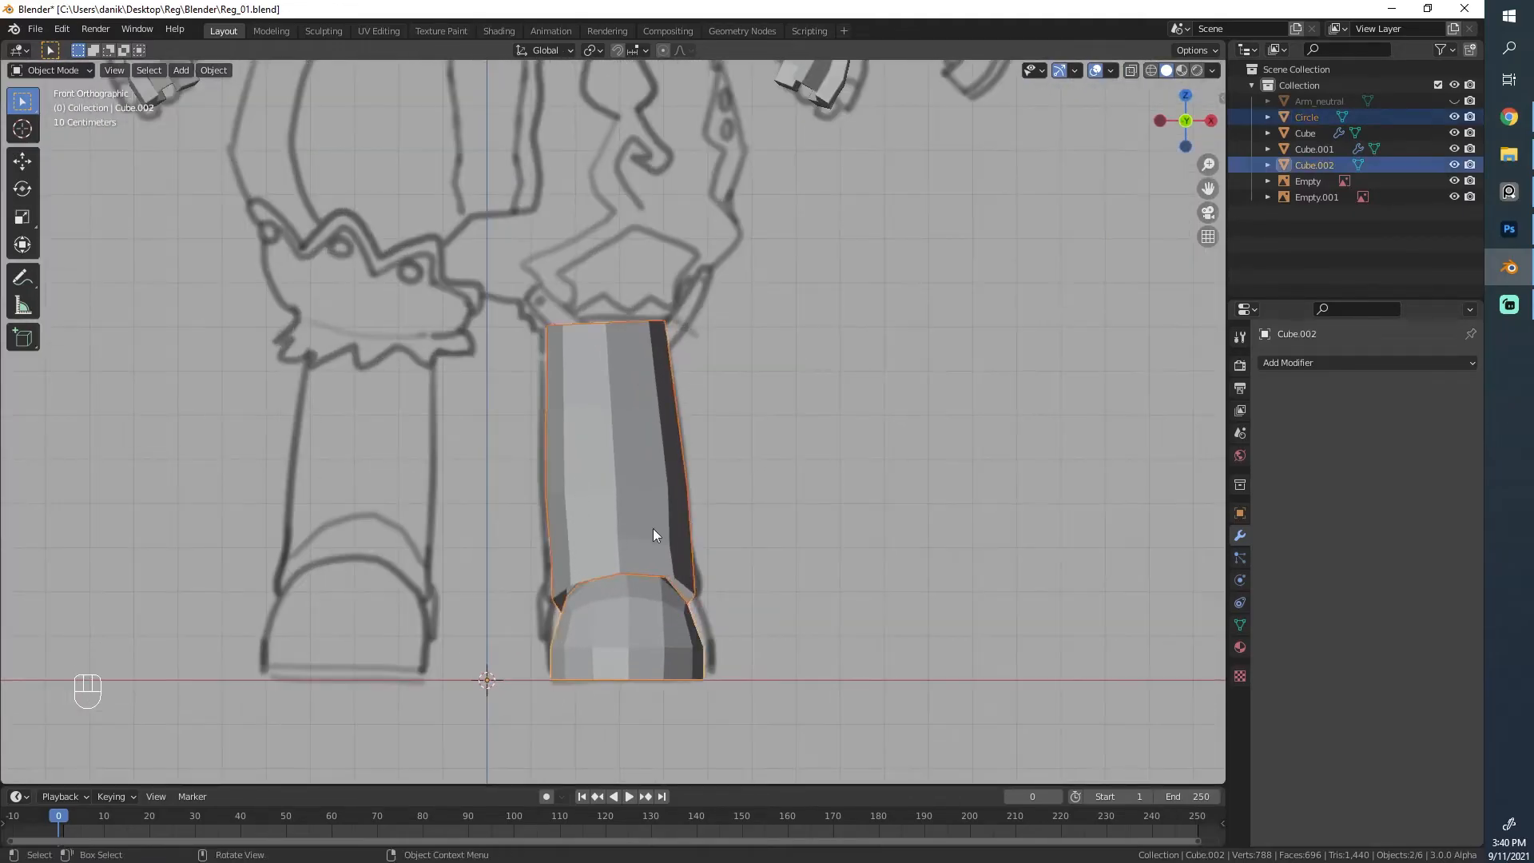
{"action": "scroll", "coordinate": [653, 528], "scroll_direction": "down", "scroll_amount": 4}
{"action": "key", "text": "z"}
{"action": "left_click", "coordinate": [797, 376]}
{"action": "mouse_move", "coordinate": [797, 376]}
{"action": "middle_mouse_down"}
{"action": "mouse_move", "coordinate": [551, 505]}
{"action": "mouse_move", "coordinate": [543, 468]}
{"action": "mouse_move", "coordinate": [246, 409]}
{"action": "mouse_move", "coordinate": [659, 378]}
{"action": "middle_mouse_up"}
{"action": "mouse_move", "coordinate": [527, 516]}
{"action": "middle_mouse_down"}
{"action": "mouse_move", "coordinate": [730, 502]}
{"action": "mouse_move", "coordinate": [949, 454]}
{"action": "mouse_move", "coordinate": [946, 438]}
{"action": "mouse_move", "coordinate": [245, 413]}
{"action": "mouse_move", "coordinate": [481, 452]}
{"action": "middle_mouse_up"}
{"action": "scroll", "coordinate": [696, 535], "scroll_direction": "up", "scroll_amount": 3}
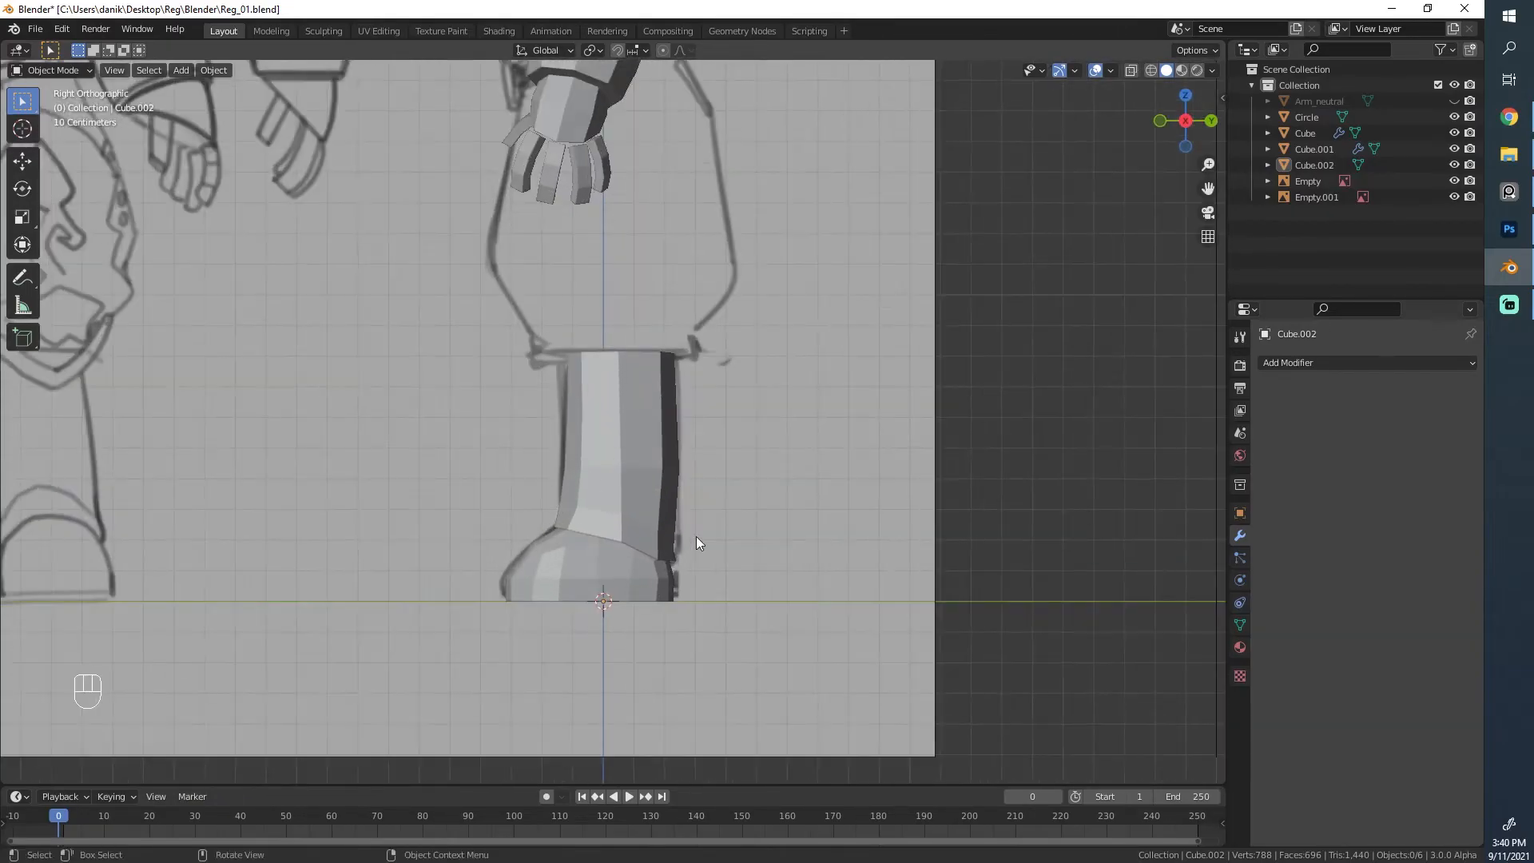
Step: Switch mesh editing from the foot to the boot shaft in right side view
{"action": "key", "text": "Tab"}
{"action": "key", "text": "Tab"}
{"action": "key", "text": "Tab"}
{"action": "key", "text": "Tab"}
{"action": "left_click", "coordinate": [567, 441]}
{"action": "key", "text": "Tab"}
{"action": "key", "text": "Tab"}
{"action": "scroll", "coordinate": [588, 384], "scroll_direction": "up", "scroll_amount": 2}
{"action": "left_click", "coordinate": [585, 383]}
{"action": "key", "text": "Tab"}
Step: In wireframe, move the front vertices of the shaft's two upper loops slightly forward along Y with proportional editing, and return to solid shading
{"action": "key", "text": "alt+z"}
{"action": "key", "text": "a"}
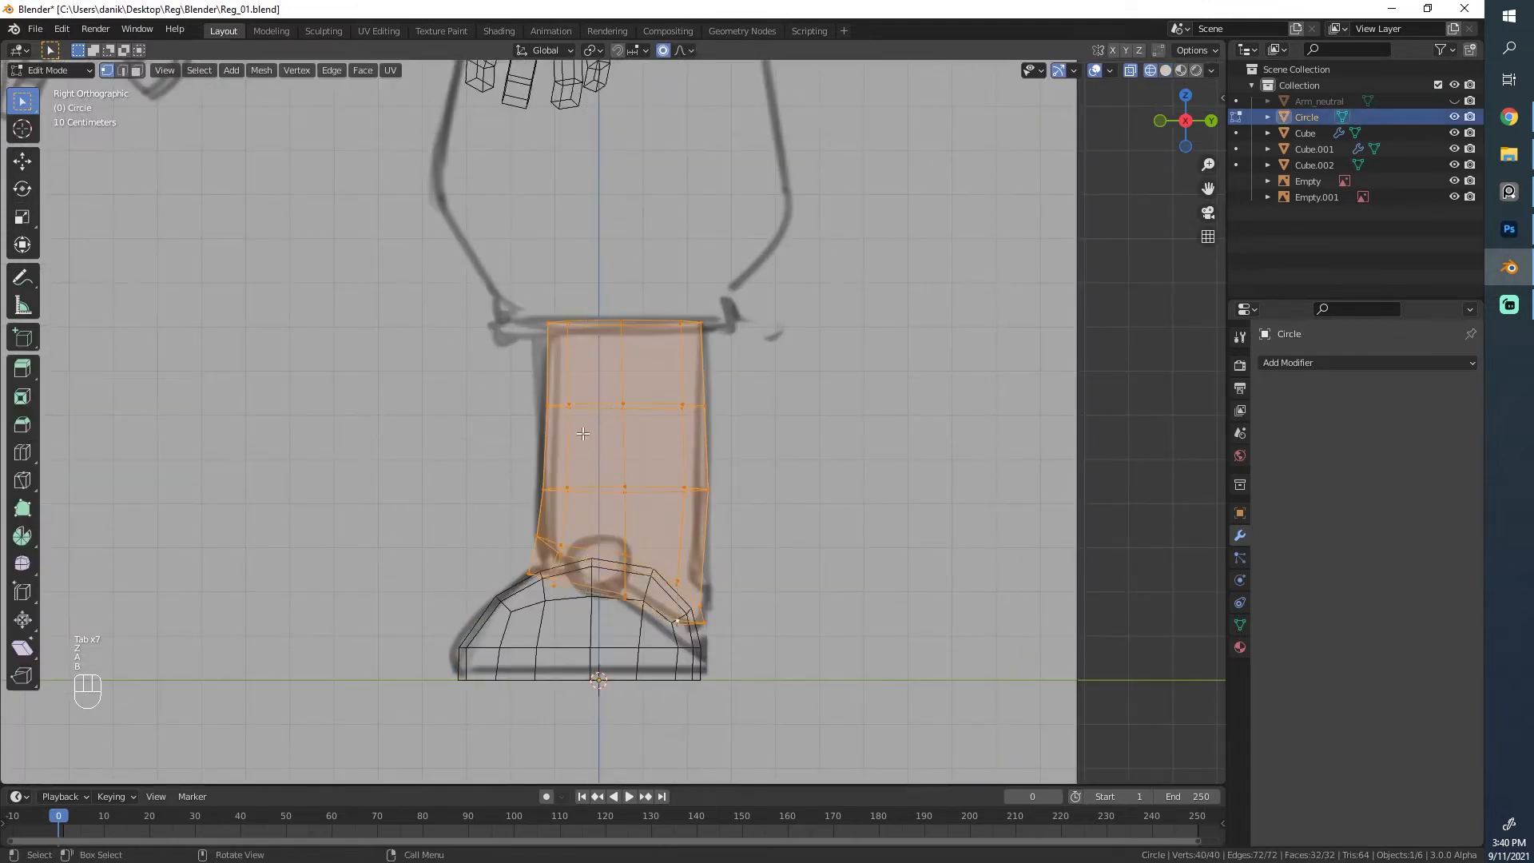
{"action": "key", "text": "alt+a"}
{"action": "key", "text": "g"}
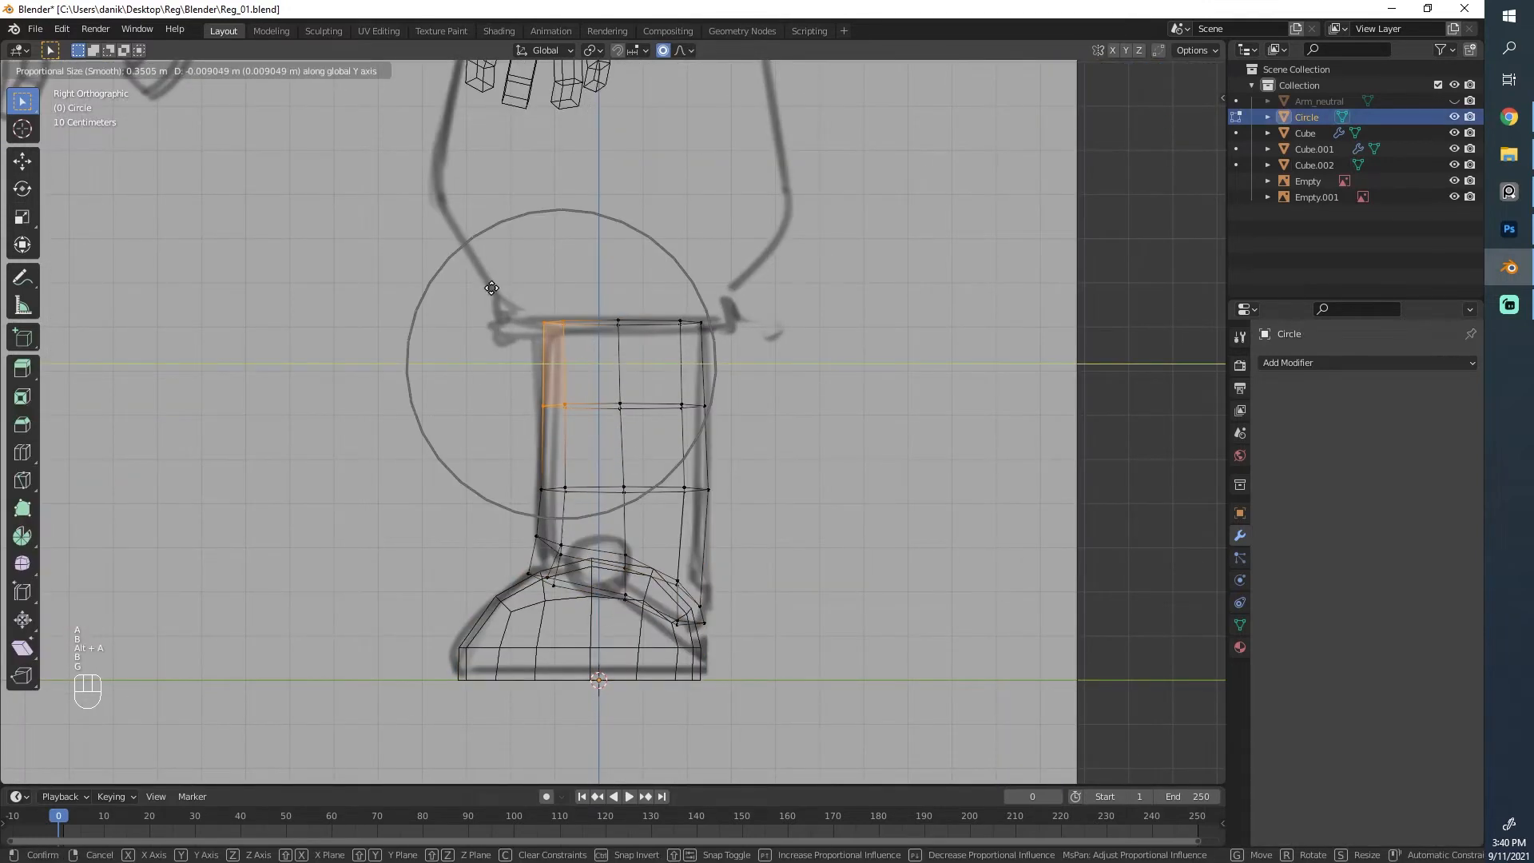
{"action": "right_click", "coordinate": [612, 339]}
{"action": "key", "text": "Tab"}
{"action": "key", "text": "Tab"}
{"action": "scroll", "coordinate": [605, 489], "scroll_direction": "down", "scroll_amount": 2}
{"action": "key", "text": "z"}
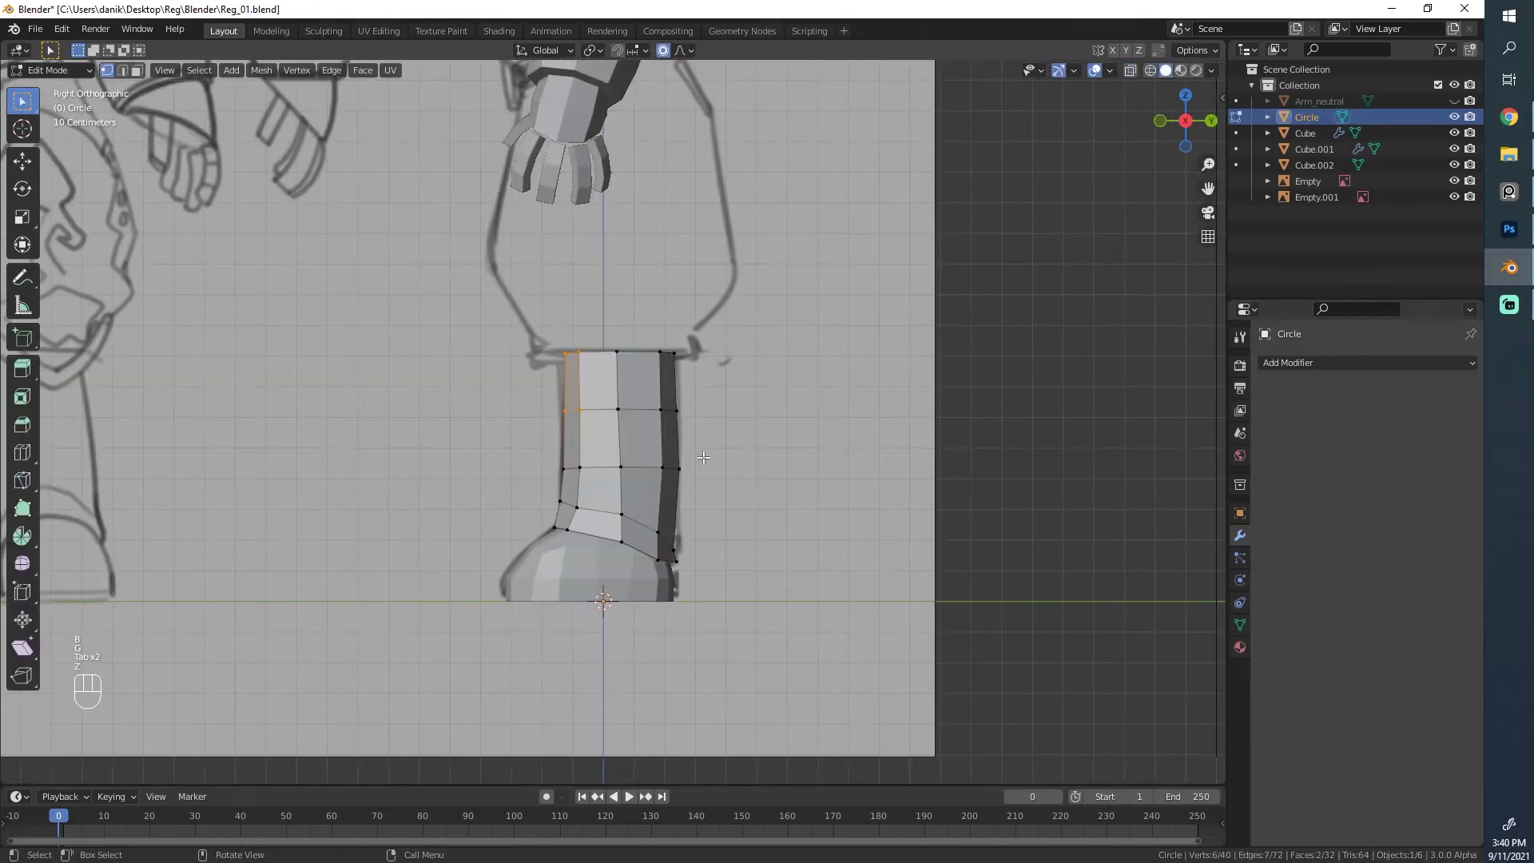
Step: Join the boot shaft and foot objects into the mirrored body object
{"action": "key", "text": "Tab"}
{"action": "mouse_move", "coordinate": [606, 489]}
{"action": "middle_mouse_down"}
{"action": "mouse_move", "coordinate": [598, 501]}
{"action": "mouse_move", "coordinate": [529, 444]}
{"action": "mouse_move", "coordinate": [744, 380]}
{"action": "mouse_move", "coordinate": [622, 572]}
{"action": "middle_mouse_up"}
{"action": "key", "text": "alt+a"}
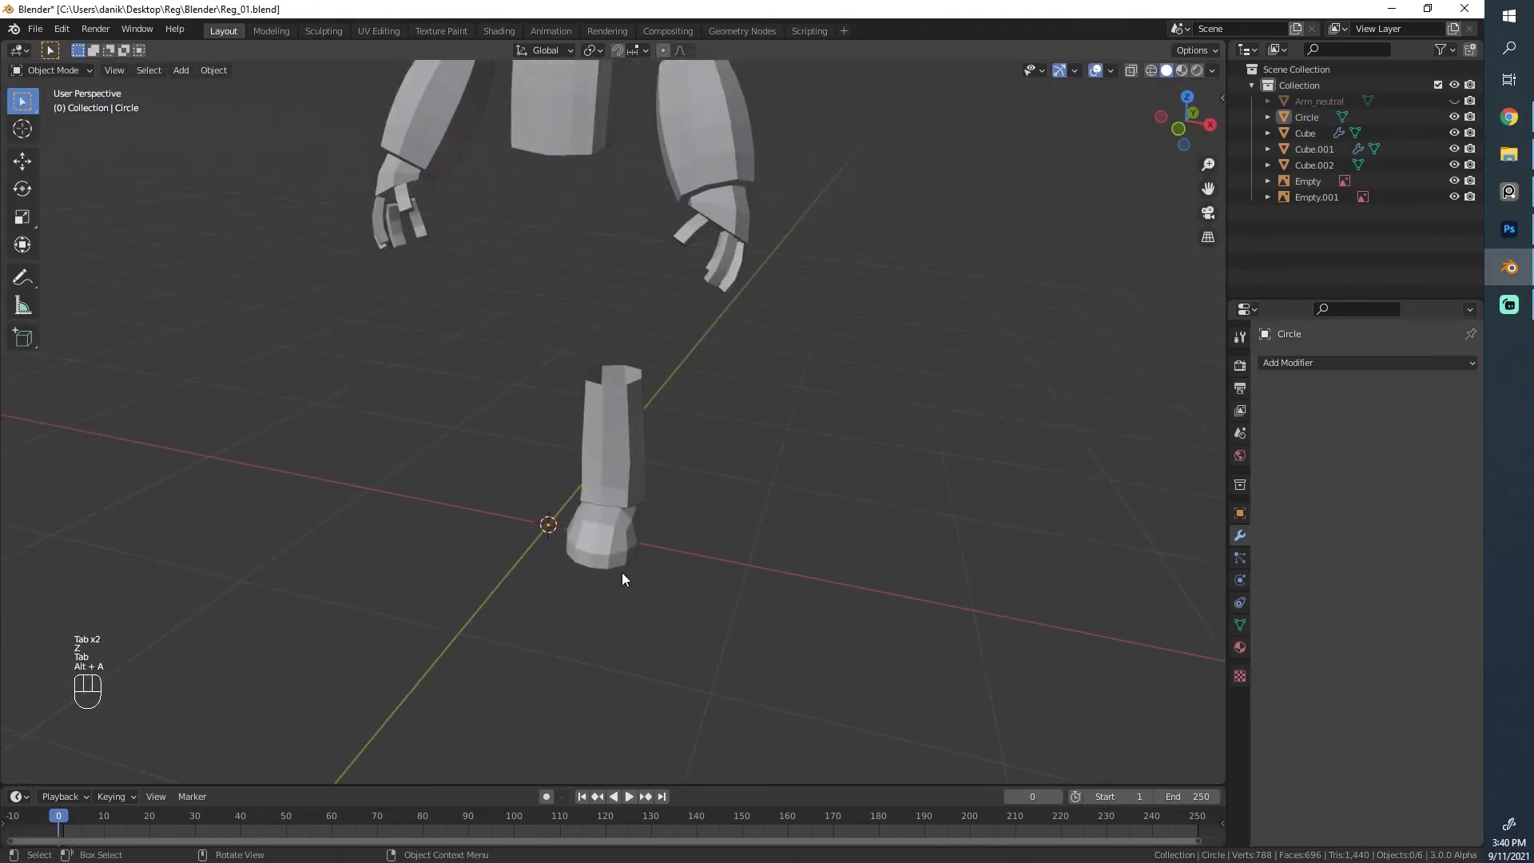
{"action": "left_click", "coordinate": [615, 478], "text": "shift"}
{"action": "left_click", "coordinate": [633, 439], "text": "shift"}
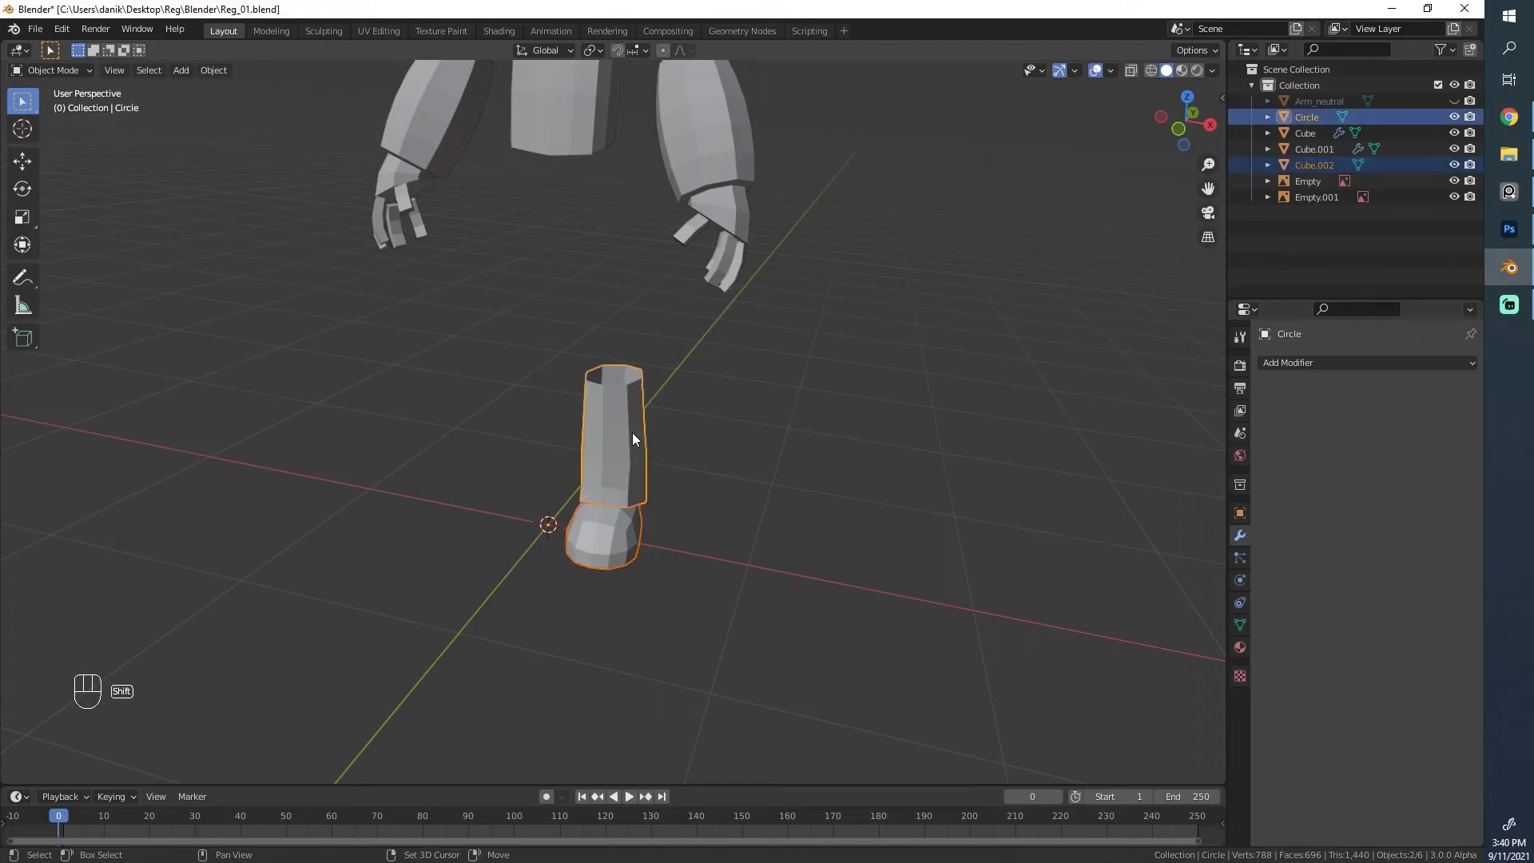
{"action": "left_click", "coordinate": [595, 118], "text": "shift"}
{"action": "key", "text": "KP_Decimal"}
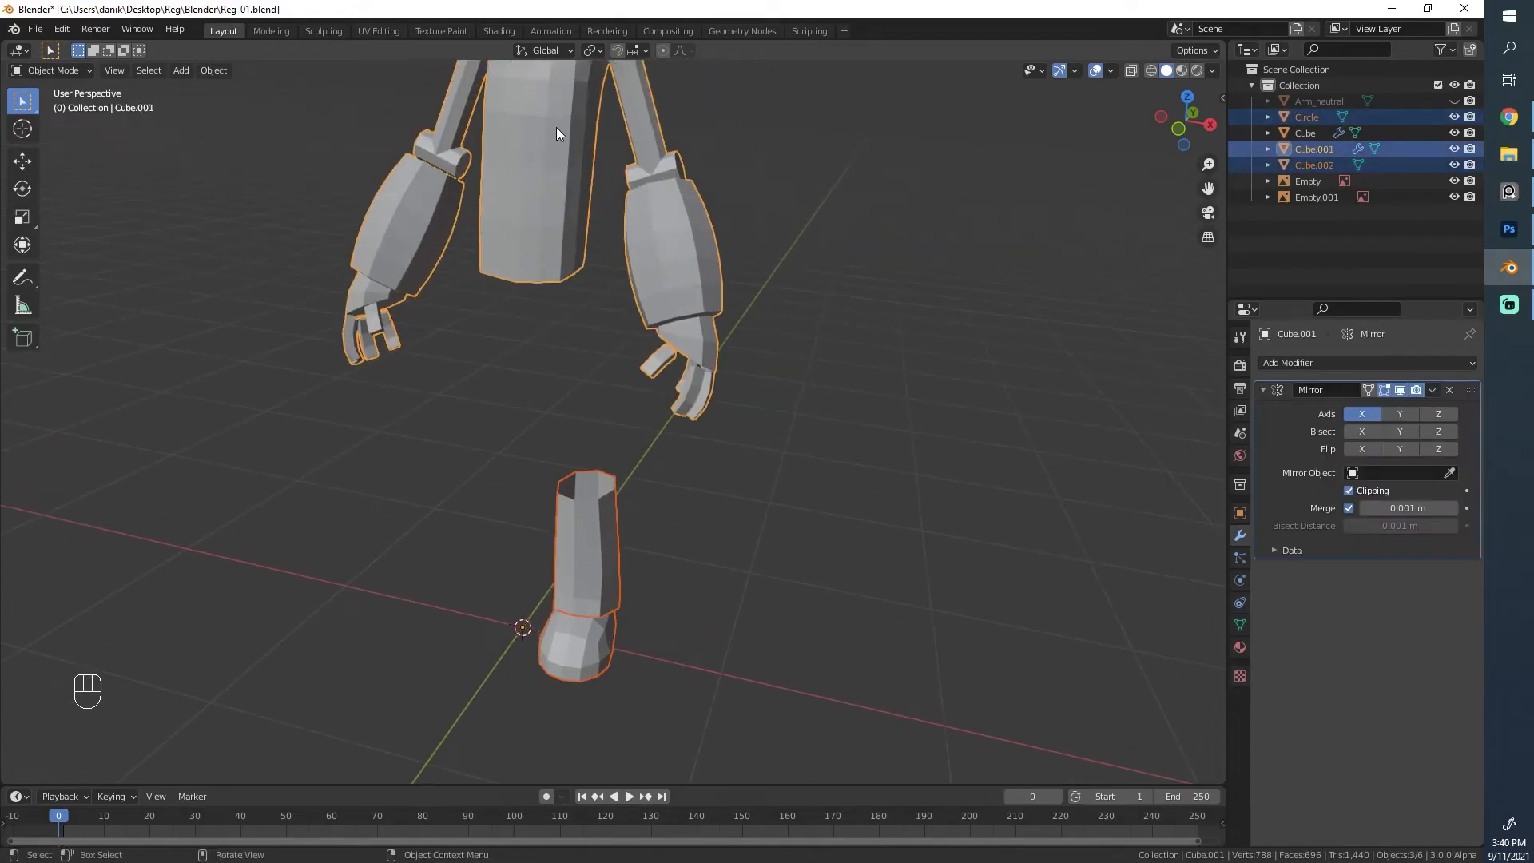
{"action": "key", "text": "ctrl+j"}
{"action": "key", "text": "alt+a"}
Step: Duplicate the boot shaft's top edge loop in place within the joined body mesh
{"action": "key", "text": "KP_1"}
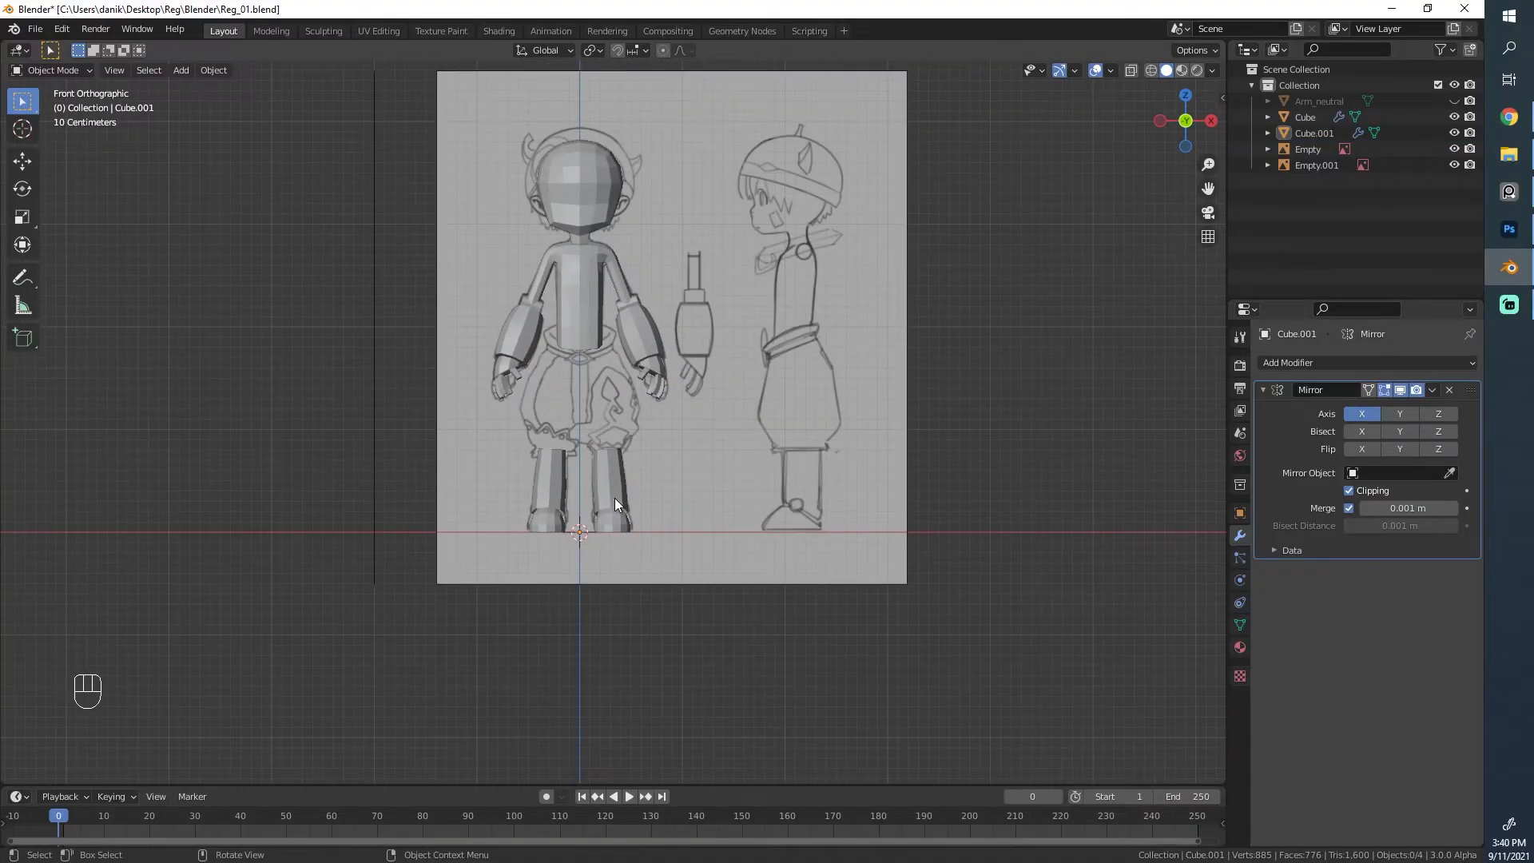
{"action": "scroll", "coordinate": [615, 497], "scroll_direction": "up", "scroll_amount": 5}
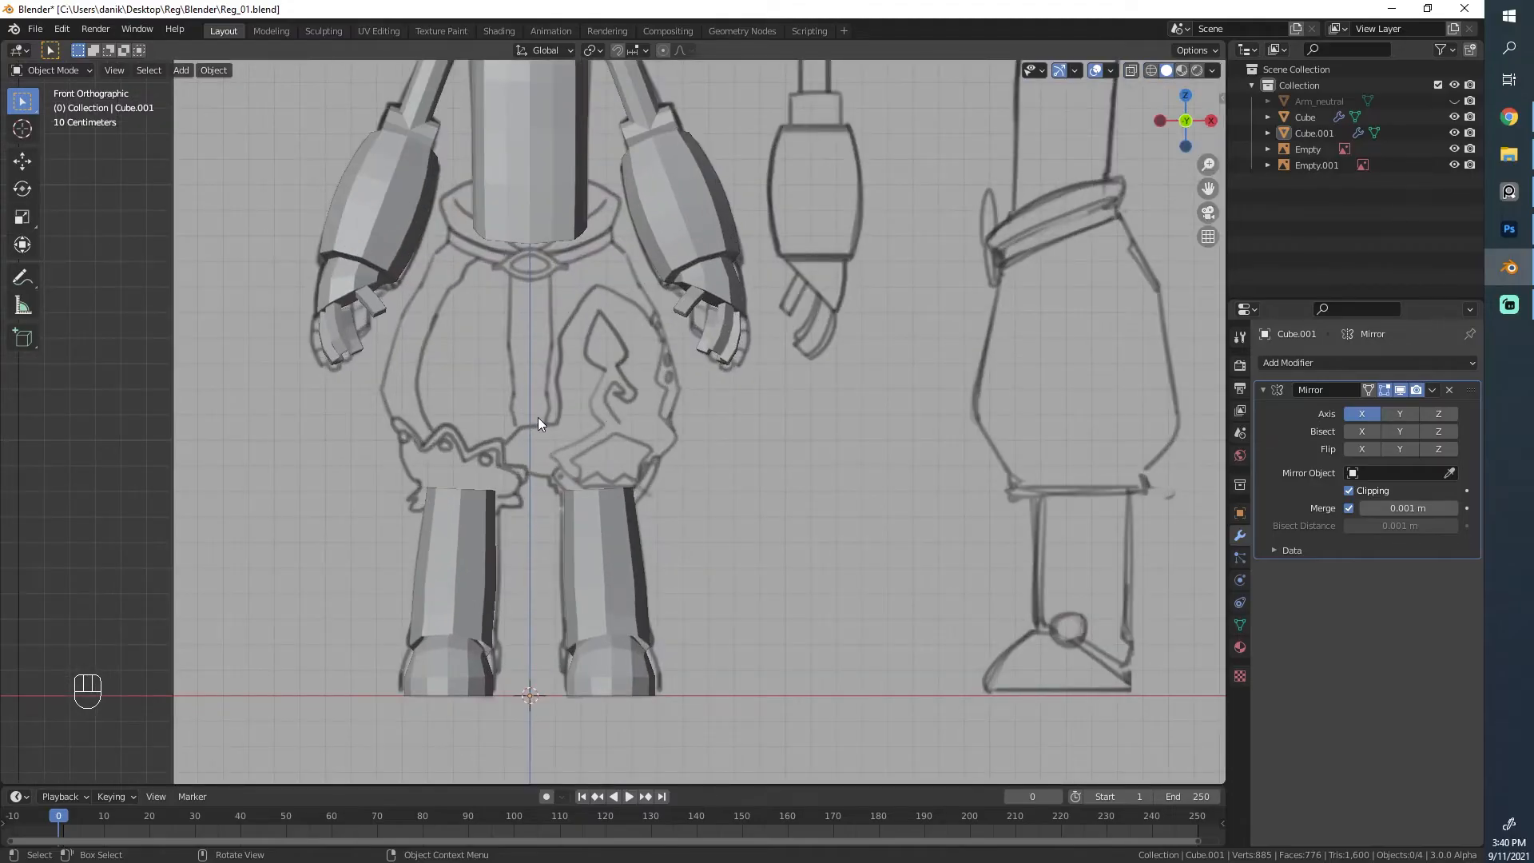
{"action": "key", "text": "shift+a"}
{"action": "mouse_move", "coordinate": [608, 314]}
{"action": "left_click", "coordinate": [601, 495]}
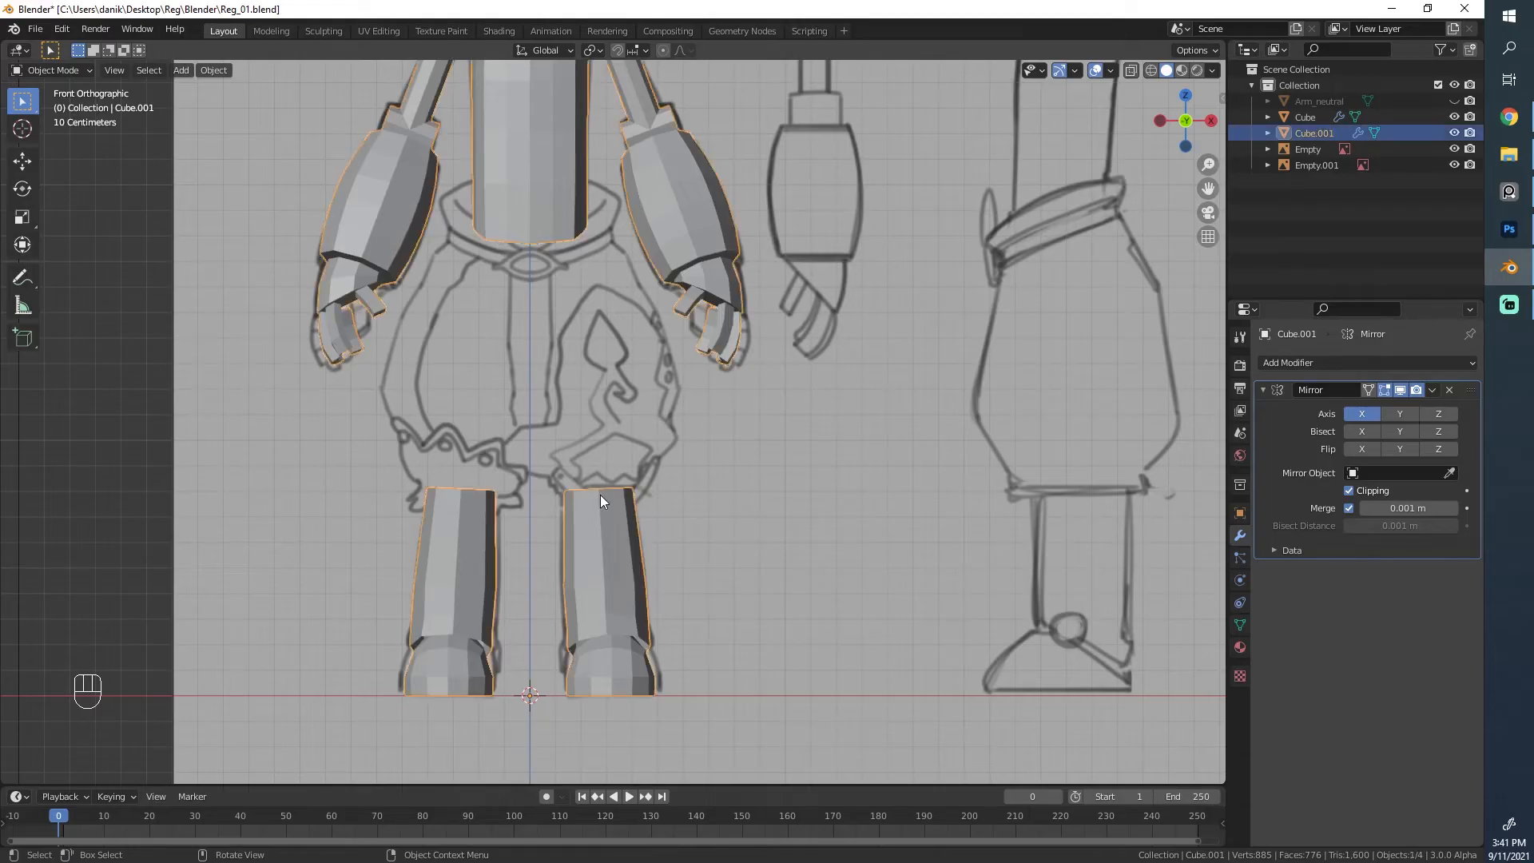
{"action": "key", "text": "Tab"}
{"action": "scroll", "coordinate": [601, 495], "scroll_direction": "up", "scroll_amount": 2}
{"action": "left_click", "coordinate": [604, 533], "text": "alt"}
{"action": "middle_click_drag", "start_coordinate": [604, 533], "coordinate": [690, 438]}
{"action": "scroll", "coordinate": [592, 435], "scroll_direction": "down", "scroll_amount": 3}
{"action": "scroll", "coordinate": [532, 573], "scroll_direction": "up", "scroll_amount": 2}
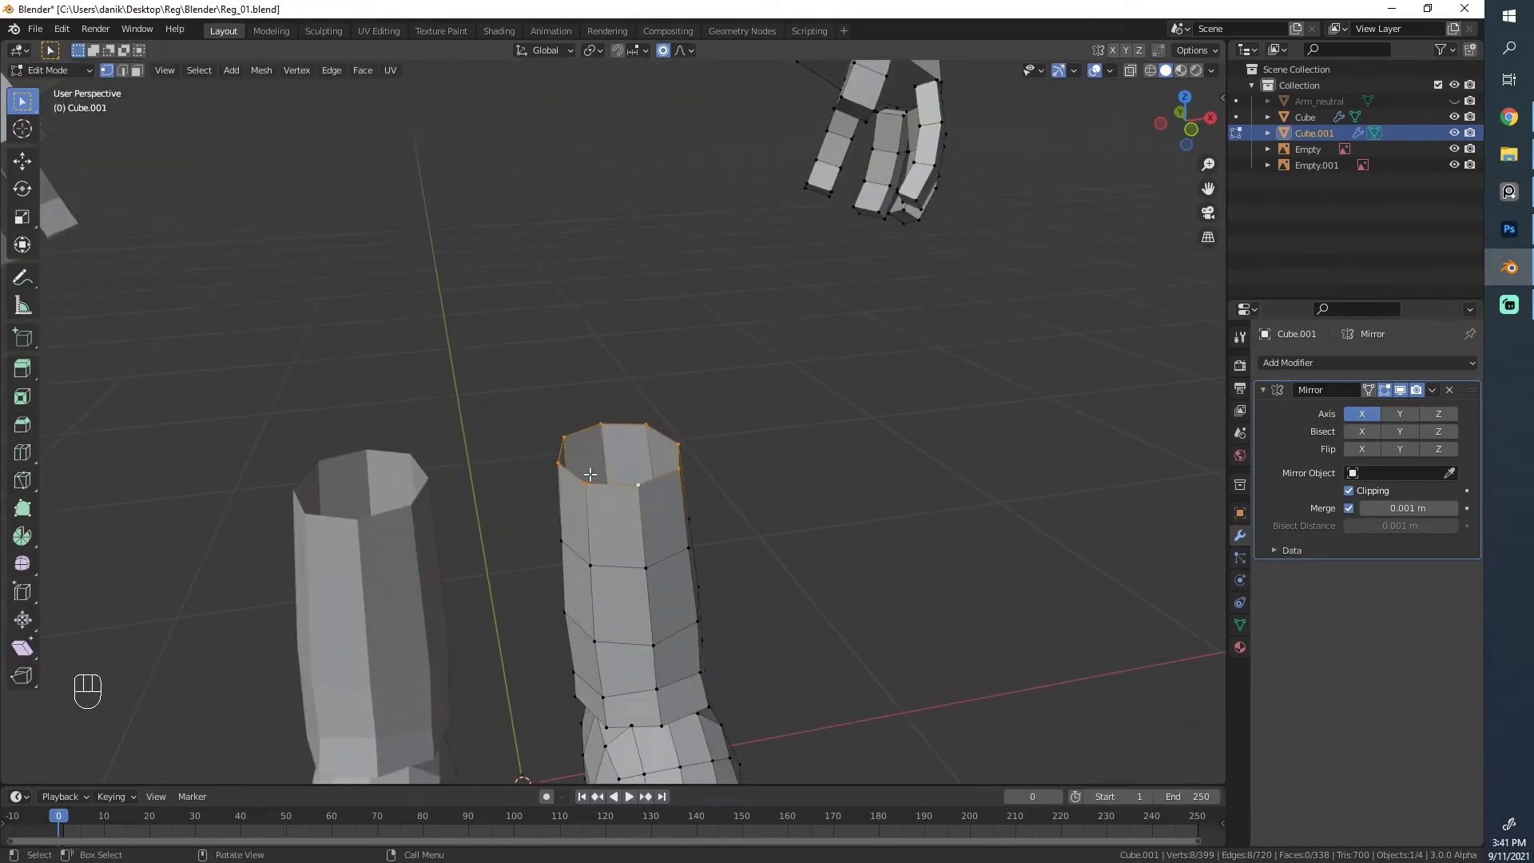
{"action": "key", "text": "shift+d"}
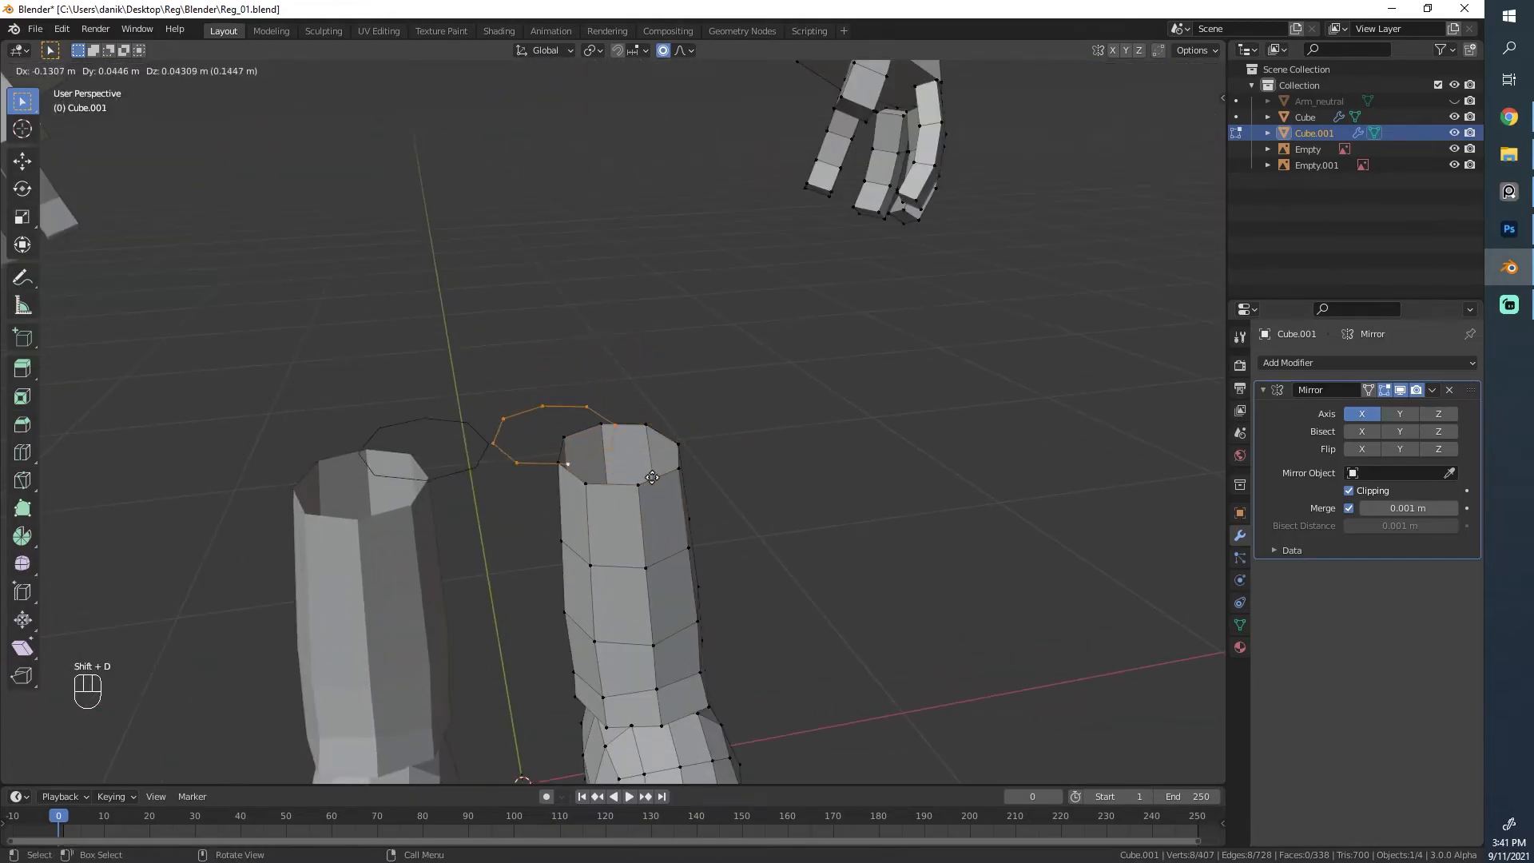
{"action": "right_click", "coordinate": [689, 421]}
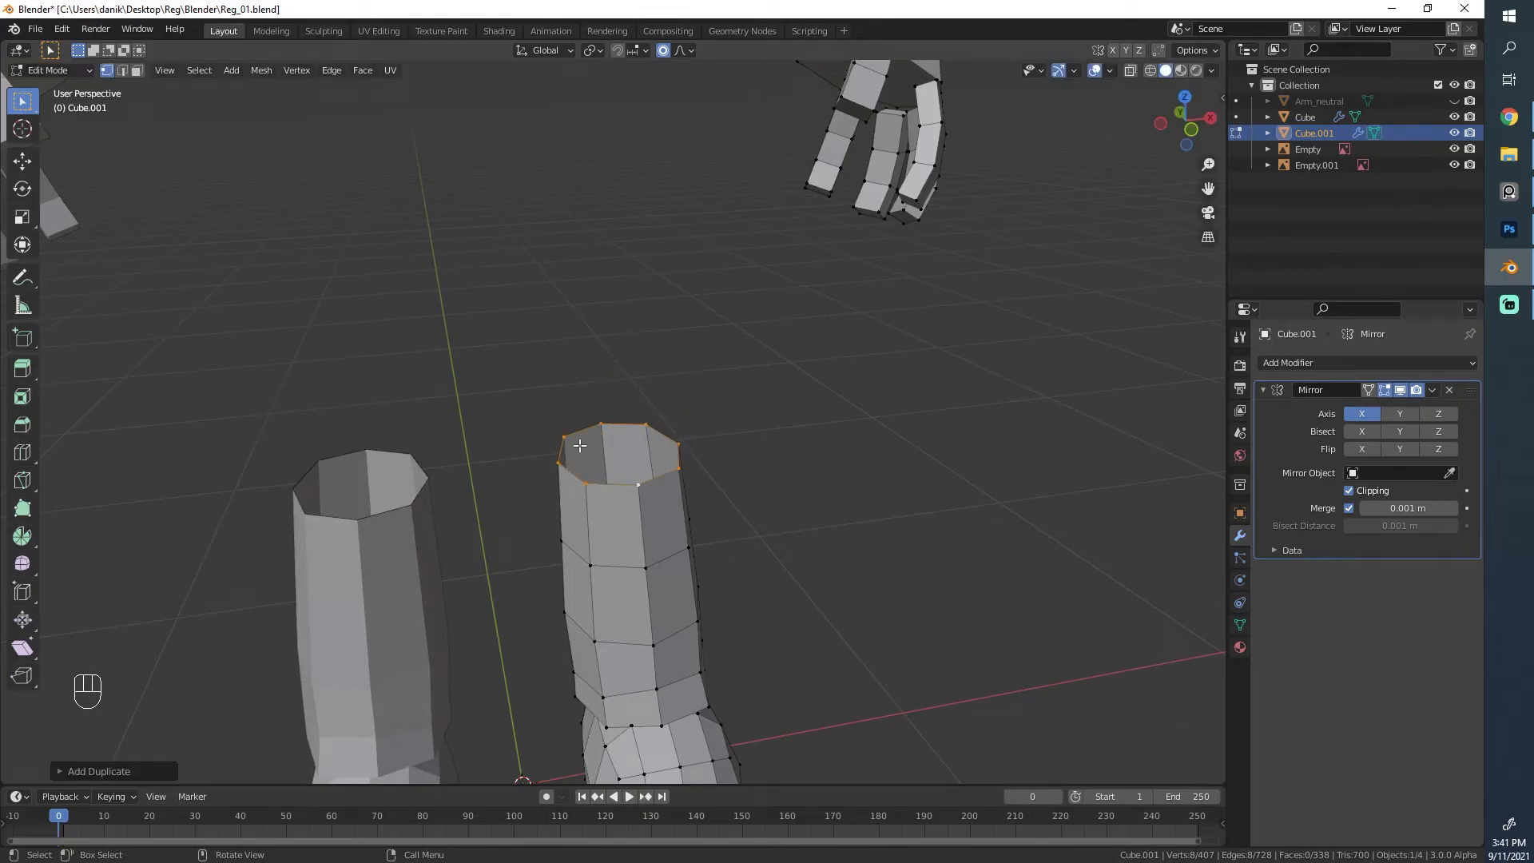
Step: Turn off proportional editing, separate the duplicated shaft loop into its own object and select that object
{"action": "key", "text": "g"}
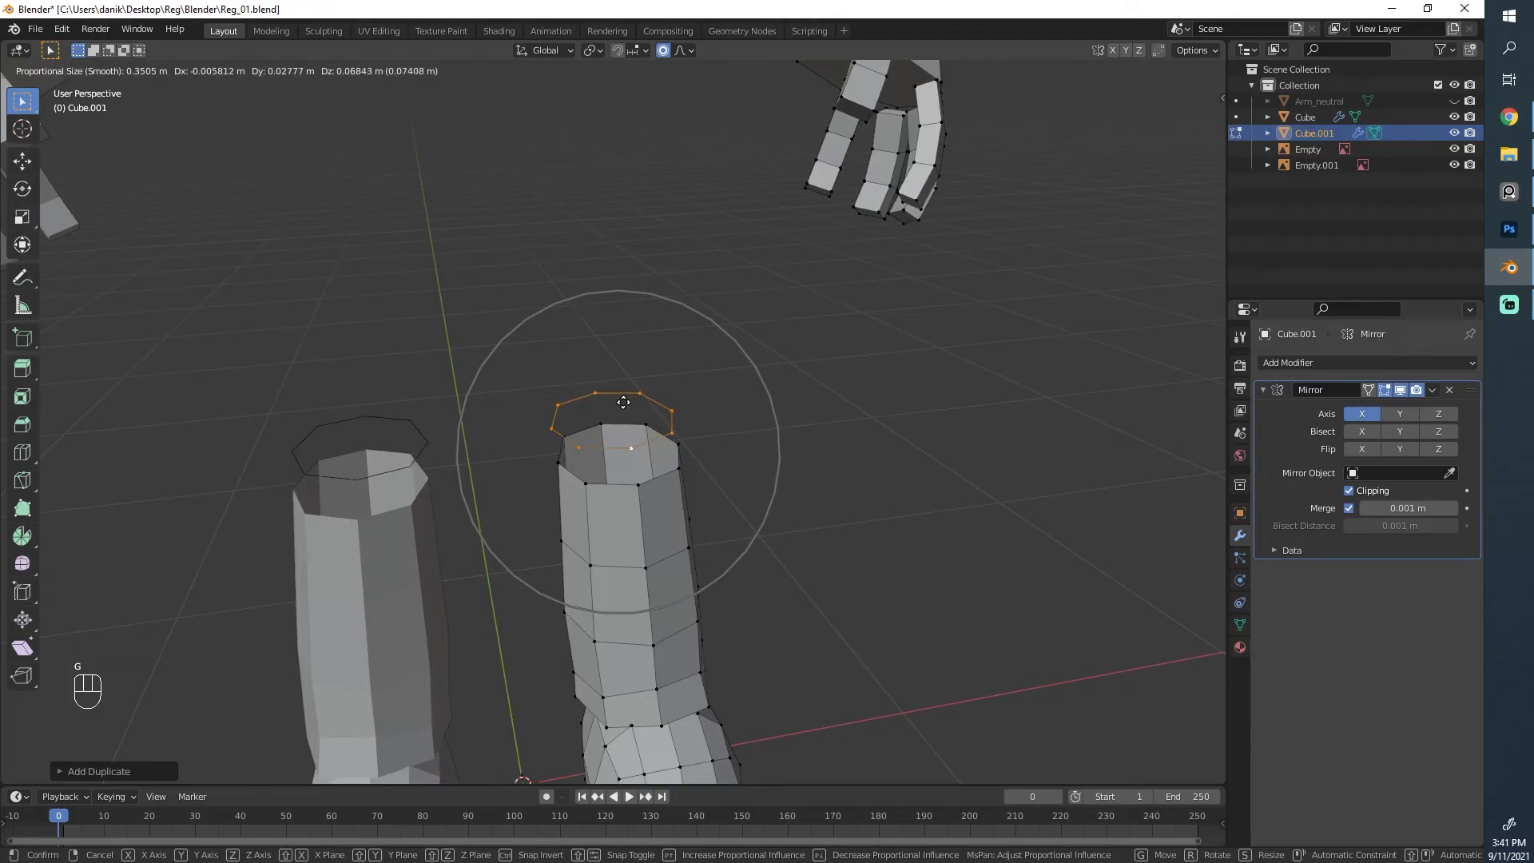
{"action": "right_click", "coordinate": [624, 403]}
{"action": "key", "text": "o"}
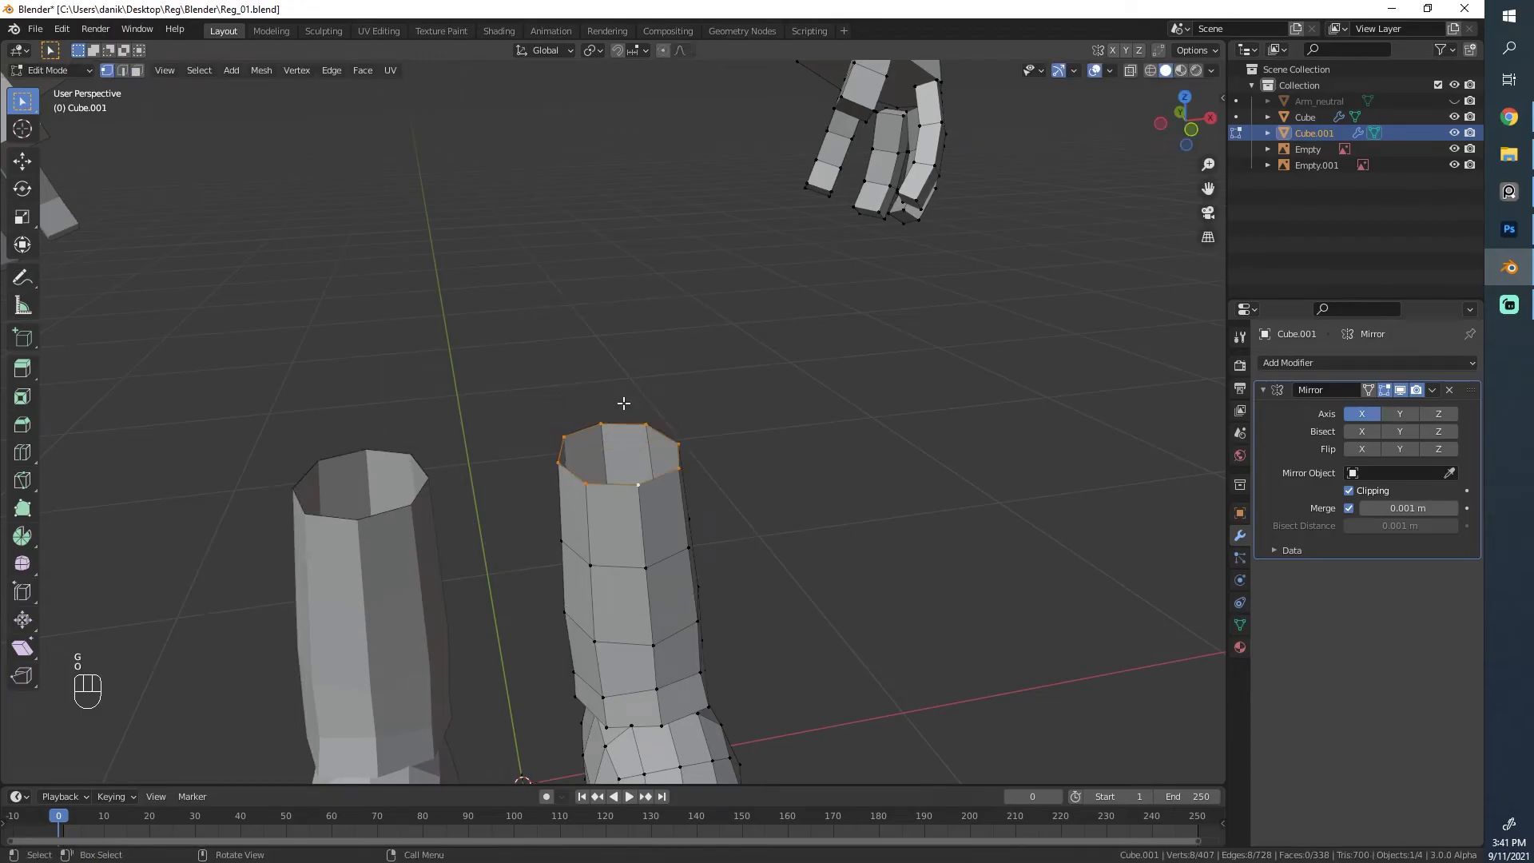
{"action": "key", "text": "p"}
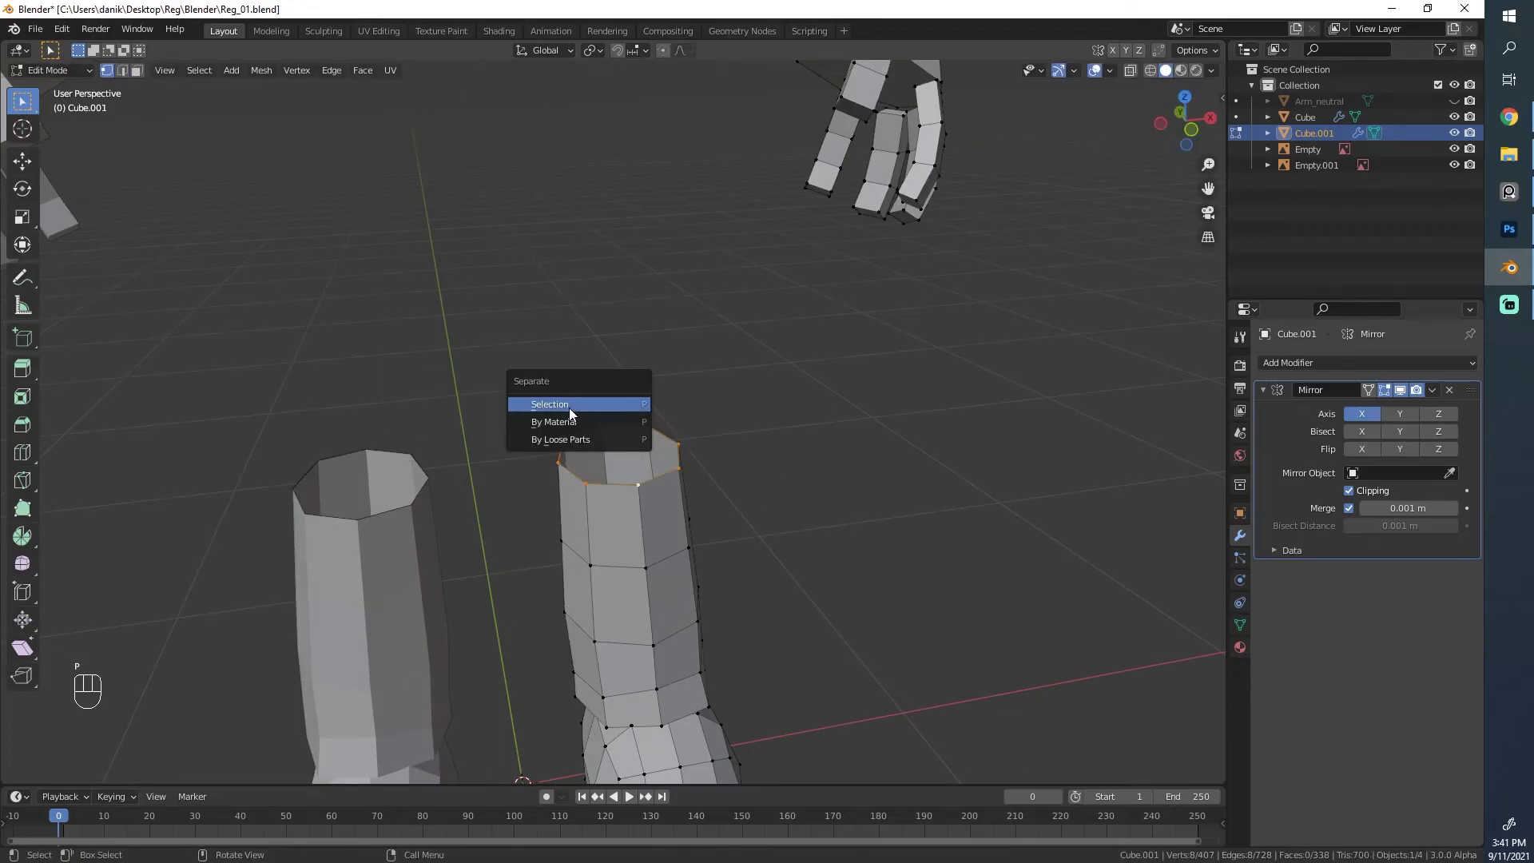
{"action": "left_click", "coordinate": [548, 404]}
{"action": "key", "text": "Tab"}
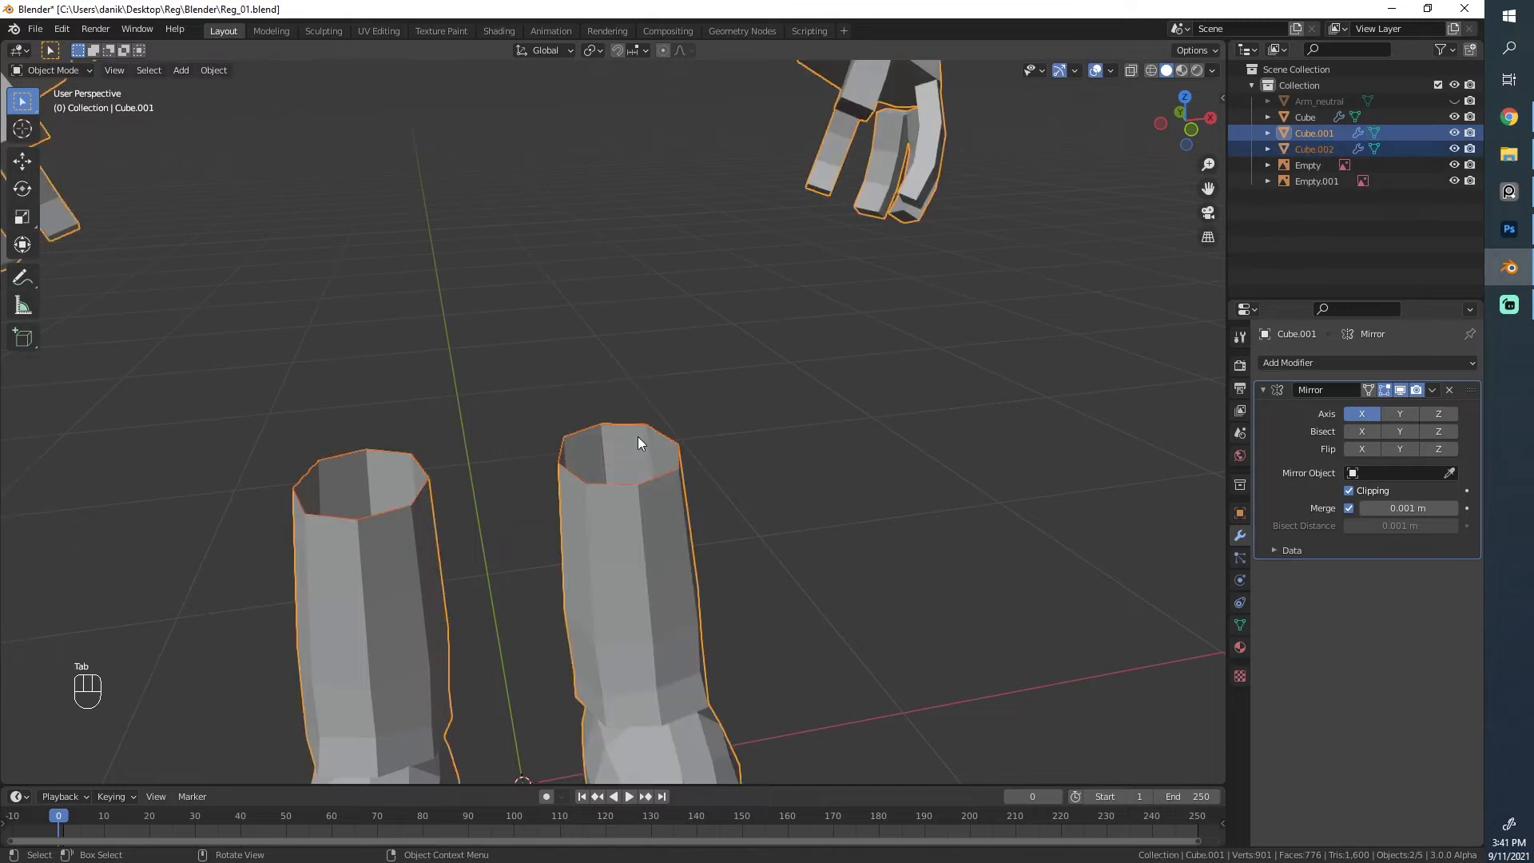
{"action": "left_click", "coordinate": [668, 460]}
{"action": "left_click", "coordinate": [675, 466]}
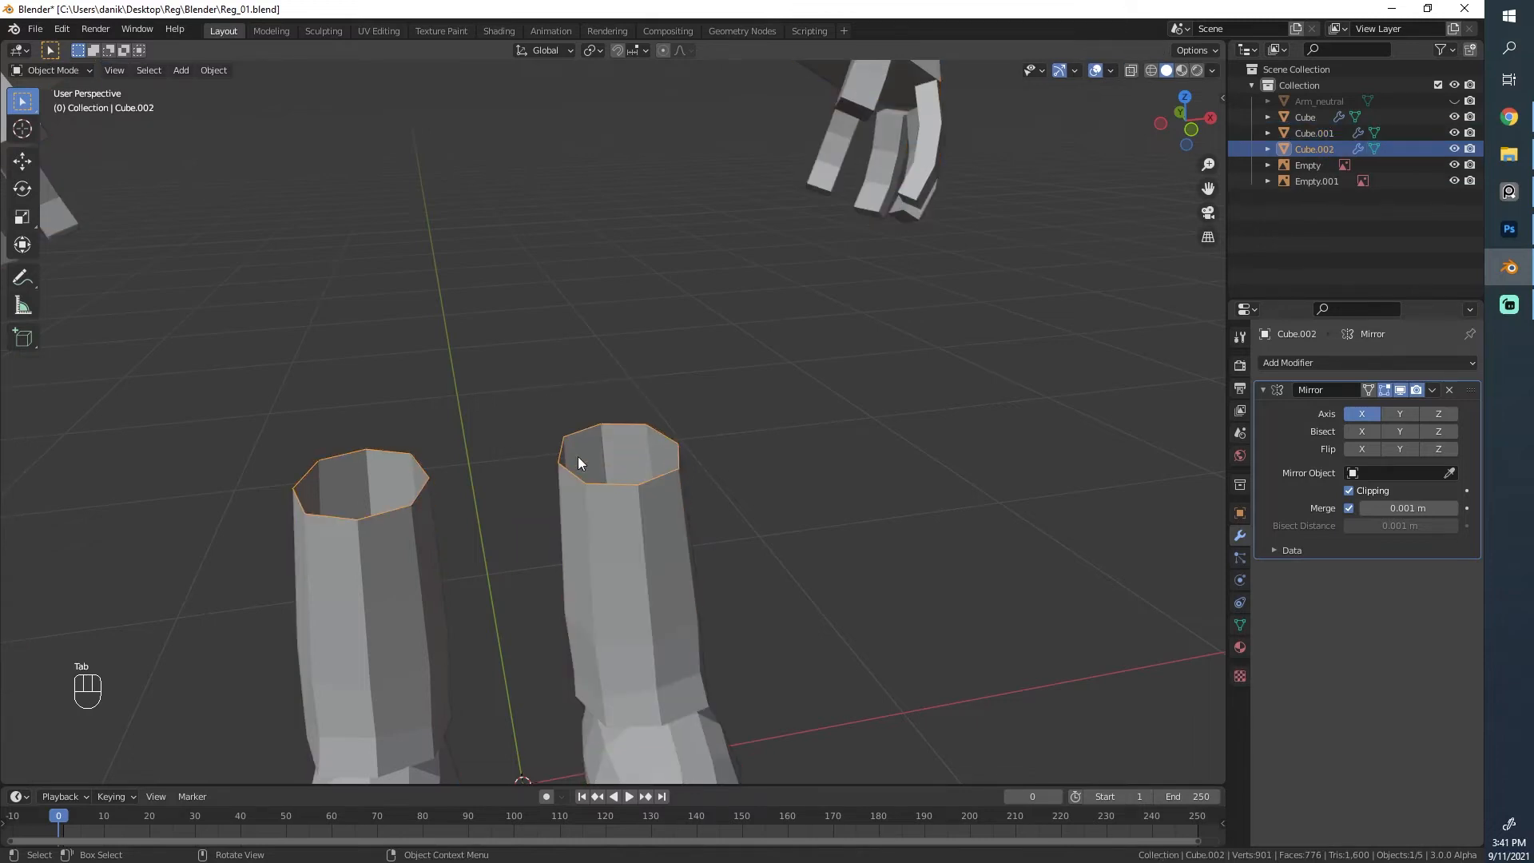
{"action": "scroll", "coordinate": [560, 471], "scroll_direction": "down", "scroll_amount": 4}
{"action": "key", "text": "Tab"}
{"action": "scroll", "coordinate": [578, 439], "scroll_direction": "up", "scroll_amount": 4}
{"action": "key", "text": "Tab"}
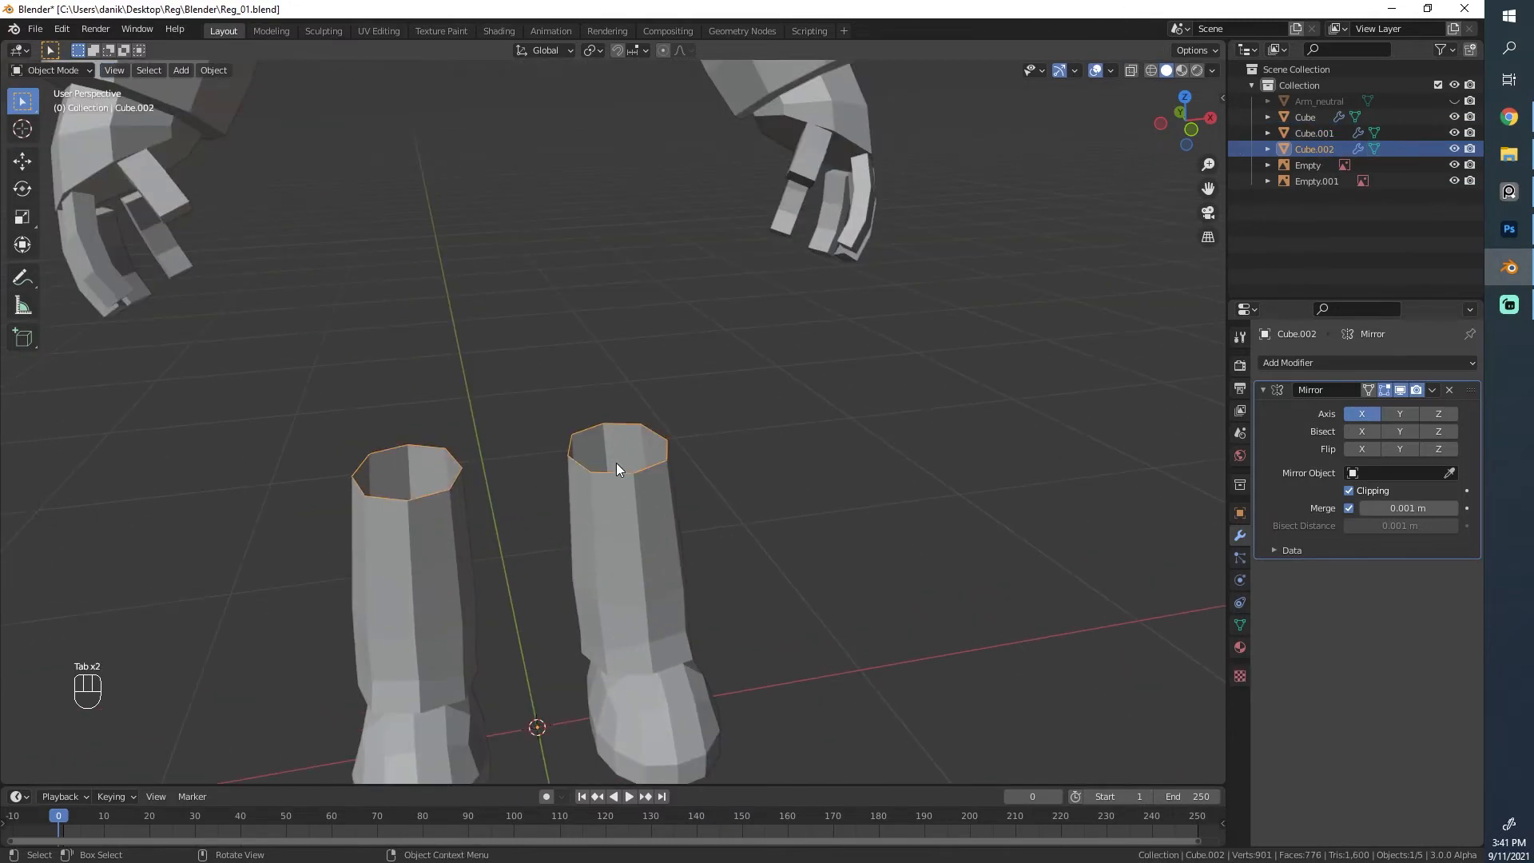
{"action": "key", "text": "g"}
{"action": "right_click", "coordinate": [619, 497]}
Step: Enlarge the separated loop around the top of the shaft and lower it slightly along Z to match the trouser hem
{"action": "key", "text": "Tab"}
{"action": "key", "text": "KP_1"}
{"action": "scroll", "coordinate": [719, 464], "scroll_direction": "up", "scroll_amount": 3}
{"action": "key", "text": "a"}
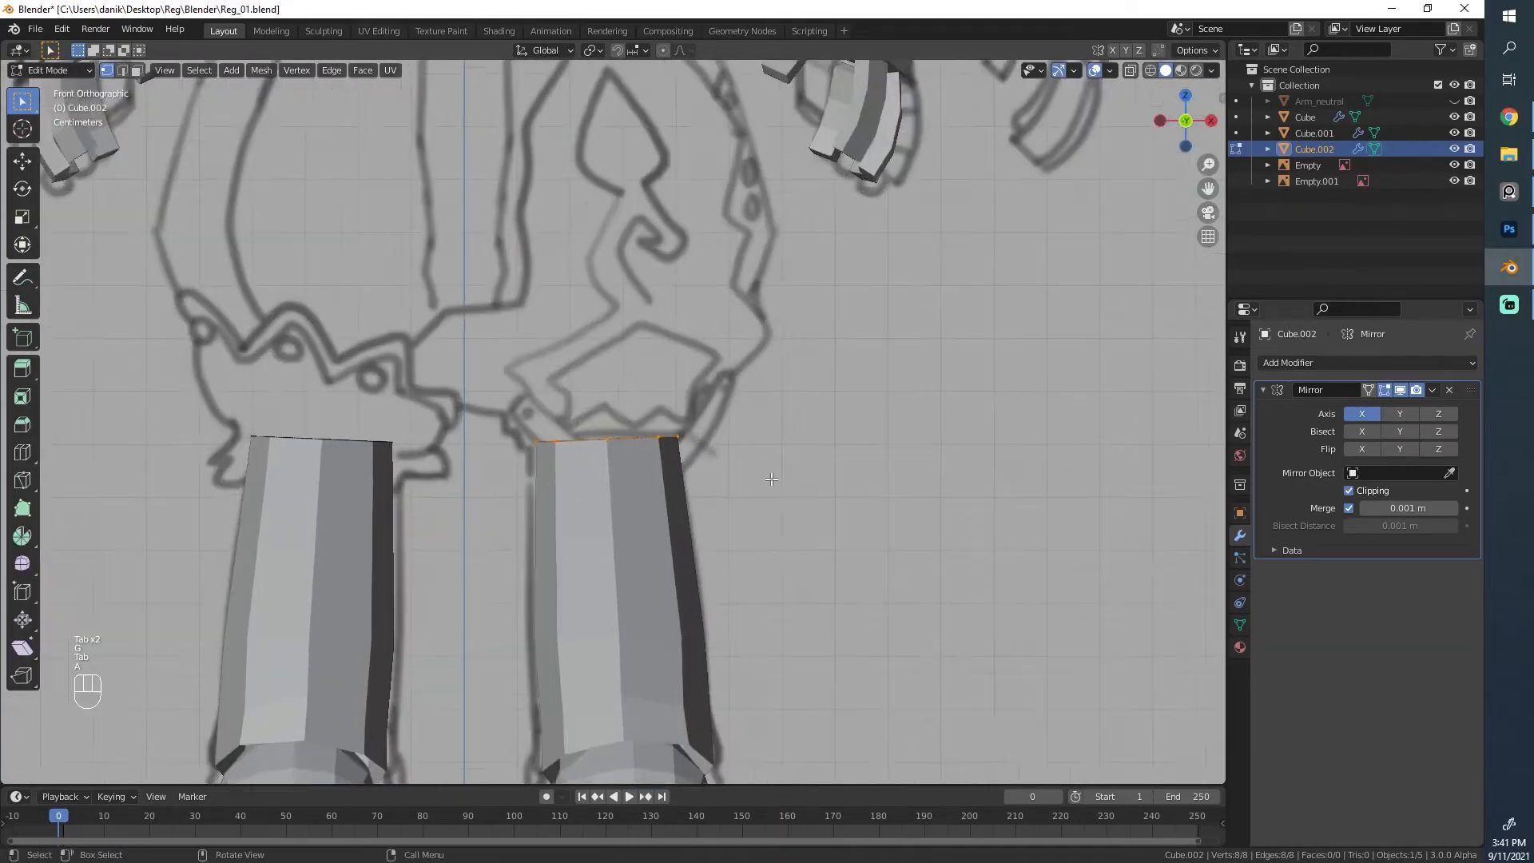
{"action": "key", "text": "s"}
{"action": "left_click", "coordinate": [783, 445]}
{"action": "key", "text": "g"}
{"action": "key", "text": "z"}
{"action": "left_click", "coordinate": [780, 441]}
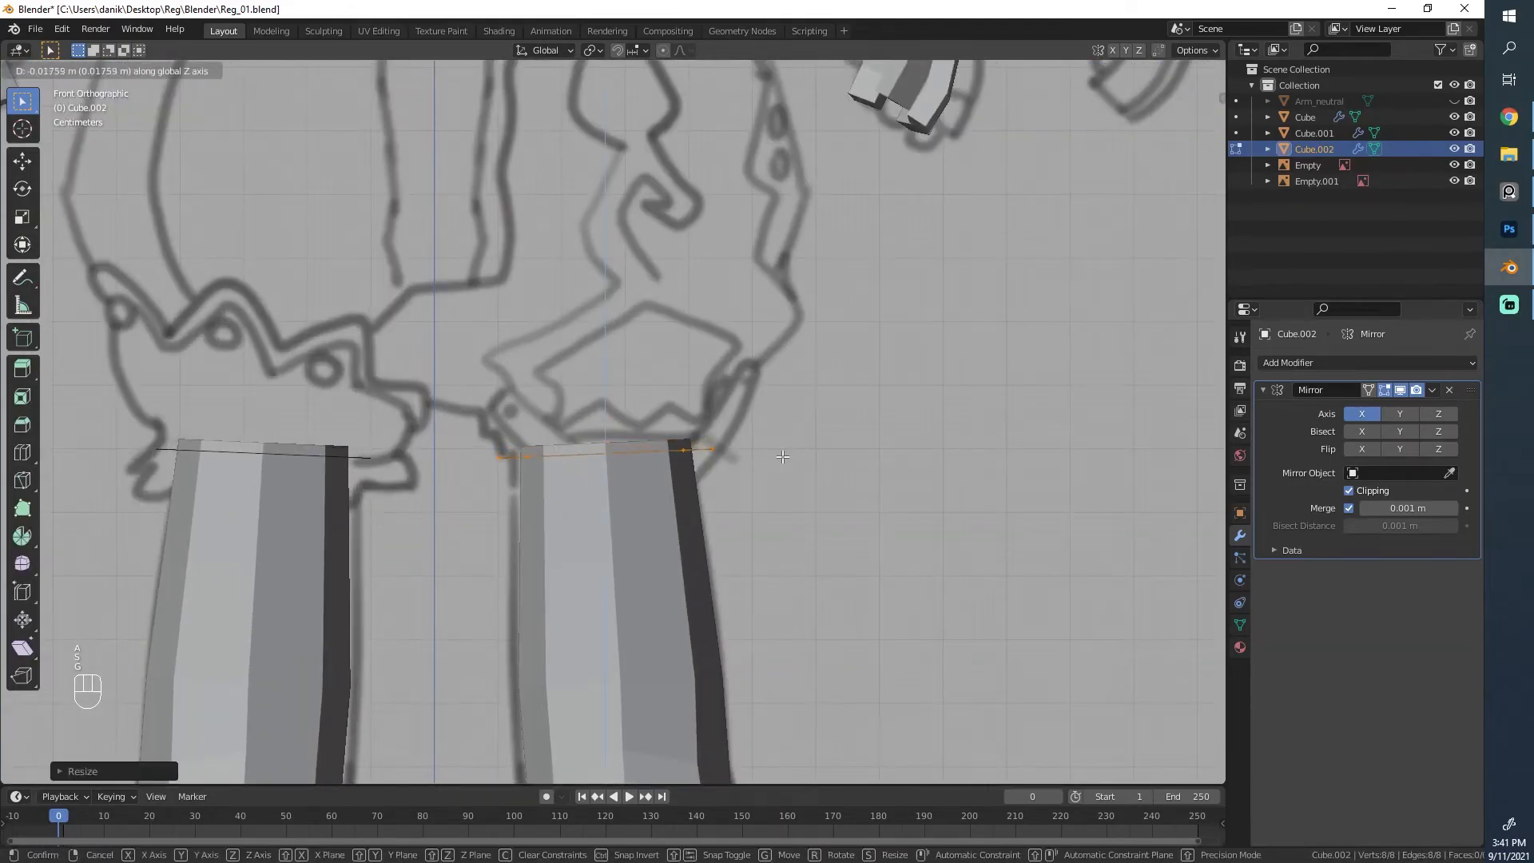
{"action": "middle_click_drag", "start_coordinate": [781, 441], "coordinate": [508, 448]}
{"action": "key", "text": "Tab"}
{"action": "scroll", "coordinate": [559, 480], "scroll_direction": "up", "scroll_amount": 2}
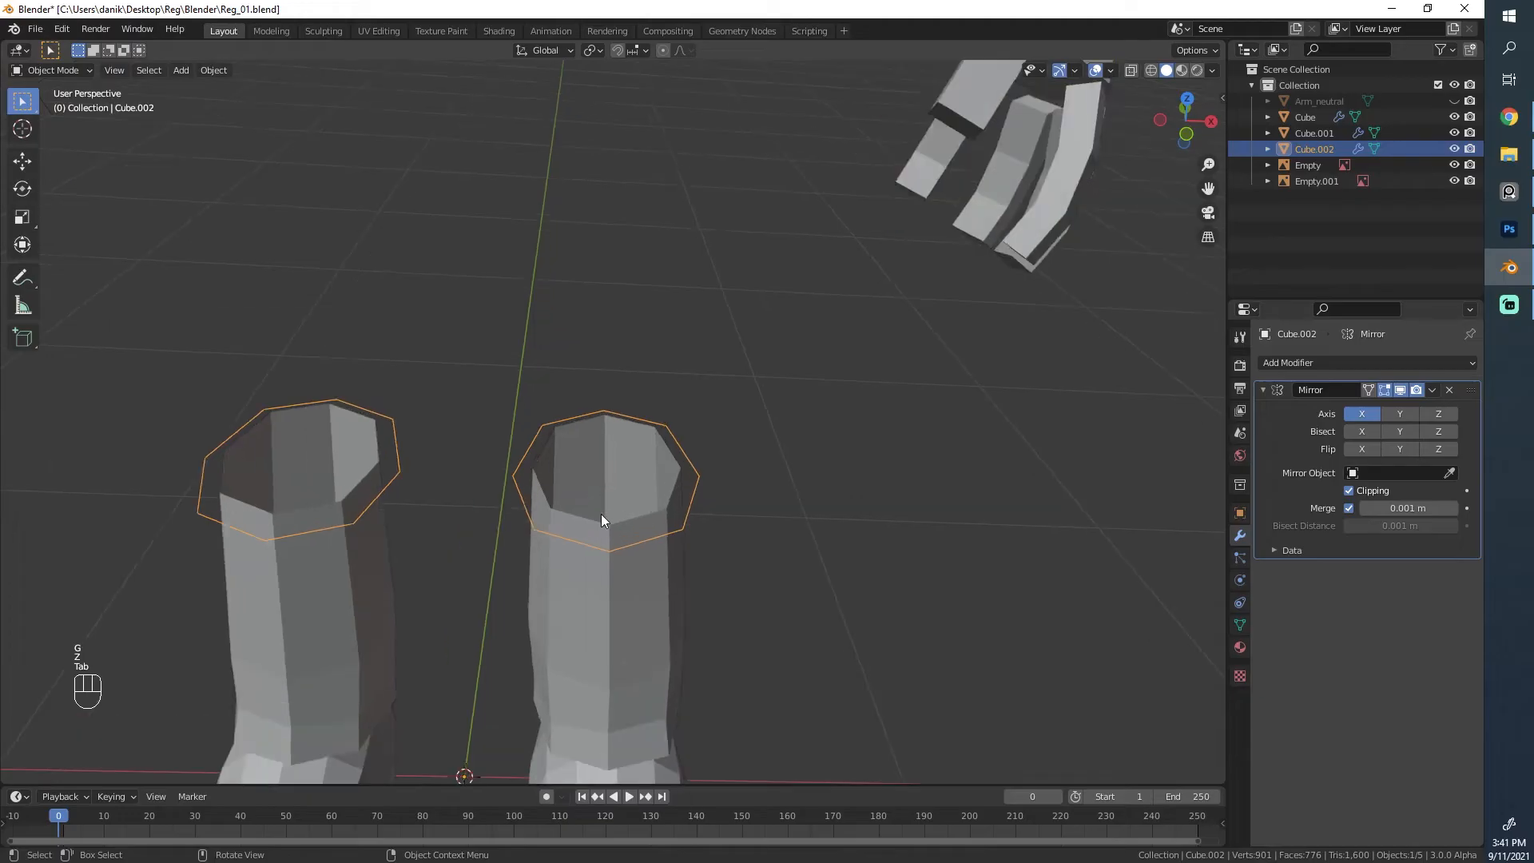
{"action": "middle_click_drag", "start_coordinate": [633, 542], "coordinate": [620, 519]}
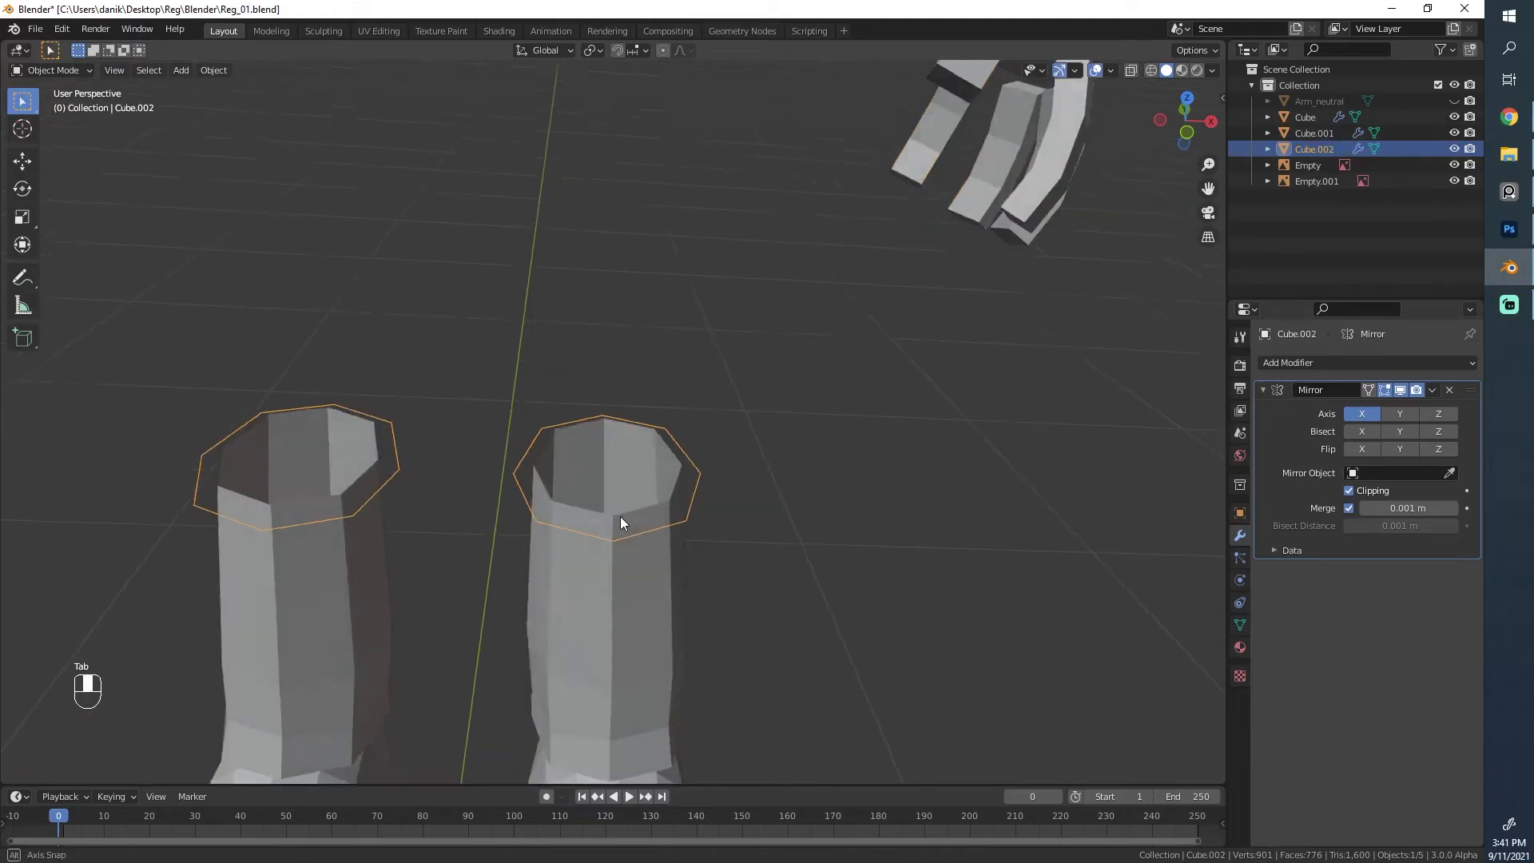
Step: Duplicate the hem loop in front view and raise the copy along Z to waist height on the reference sketch
{"action": "key", "text": "KP_1"}
{"action": "key", "text": "Tab"}
{"action": "scroll", "coordinate": [636, 405], "scroll_direction": "up", "scroll_amount": 2}
{"action": "middle_click_drag", "start_coordinate": [636, 405], "coordinate": [659, 618], "text": "shift"}
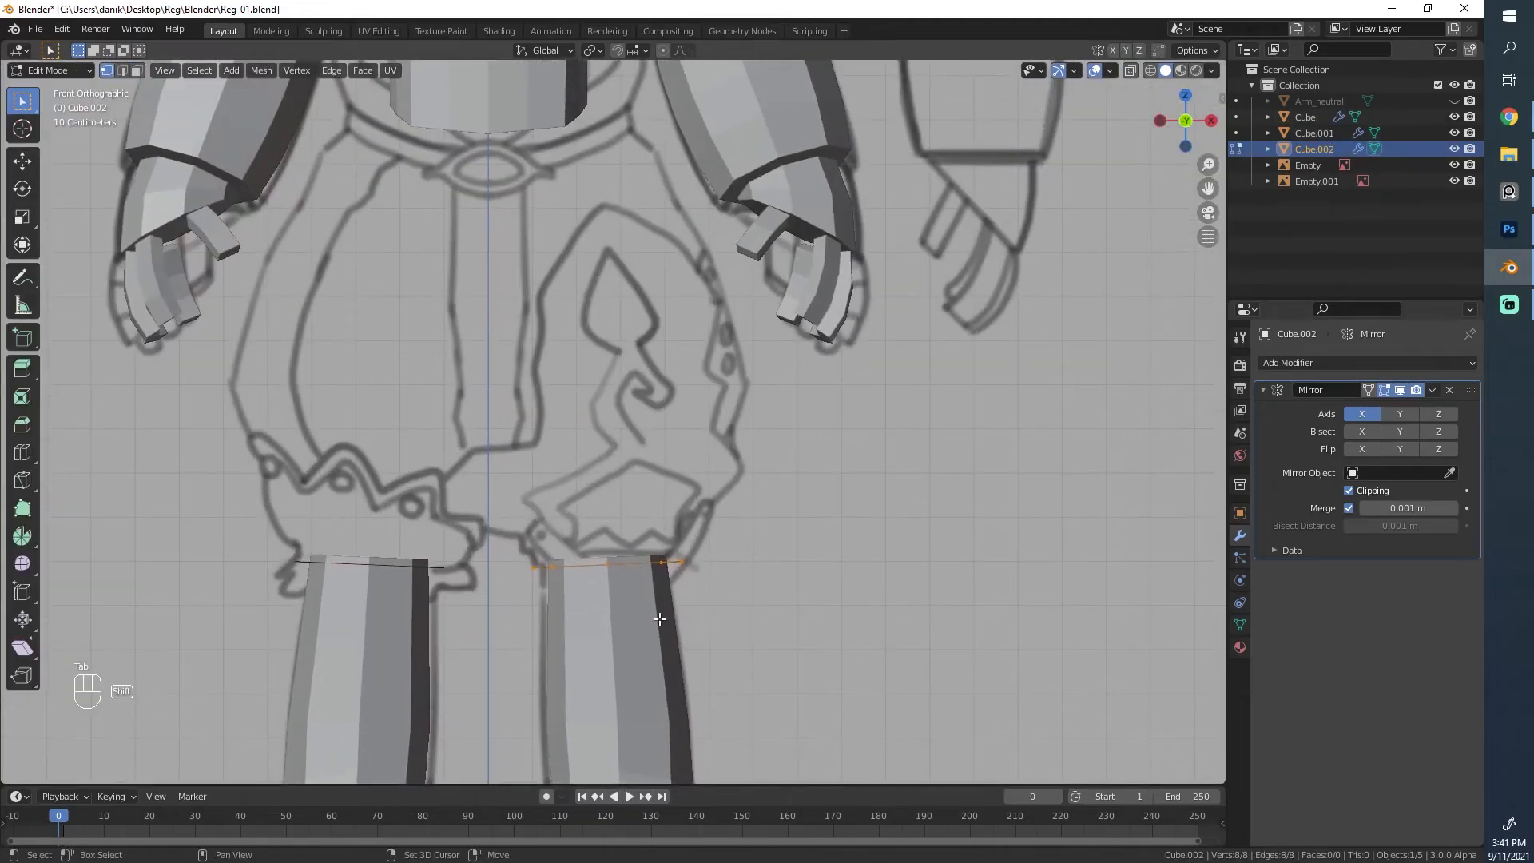
{"action": "key", "text": "shift+d"}
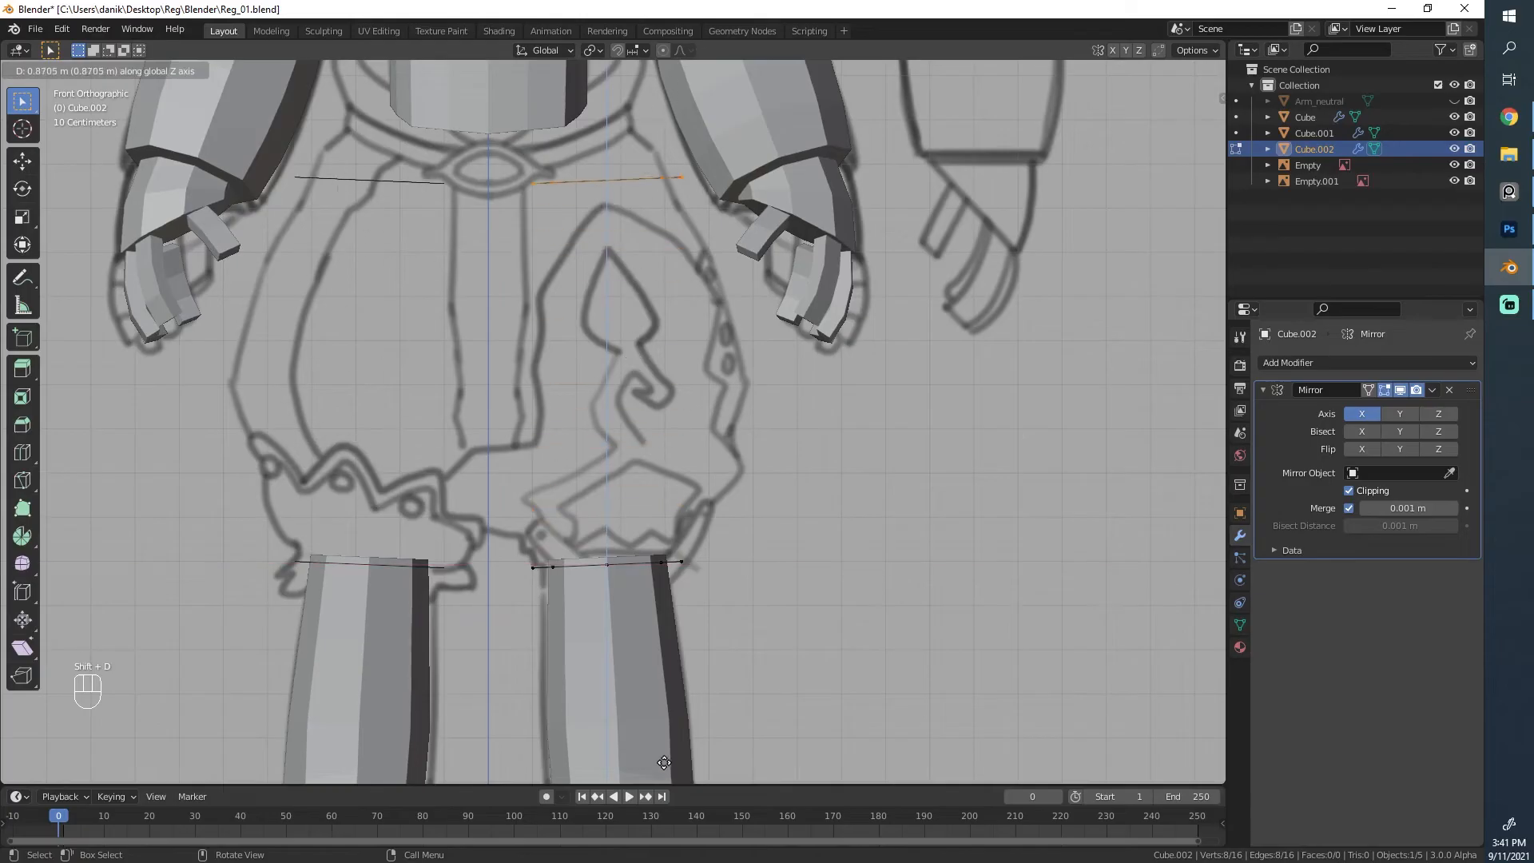
{"action": "left_click", "coordinate": [651, 779]}
{"action": "scroll", "coordinate": [652, 779], "scroll_direction": "down", "scroll_amount": 2}
{"action": "middle_click_drag", "start_coordinate": [675, 438], "coordinate": [682, 570], "text": "shift"}
{"action": "scroll", "coordinate": [681, 571], "scroll_direction": "down", "scroll_amount": 1}
{"action": "key", "text": "g"}
{"action": "key", "text": "z"}
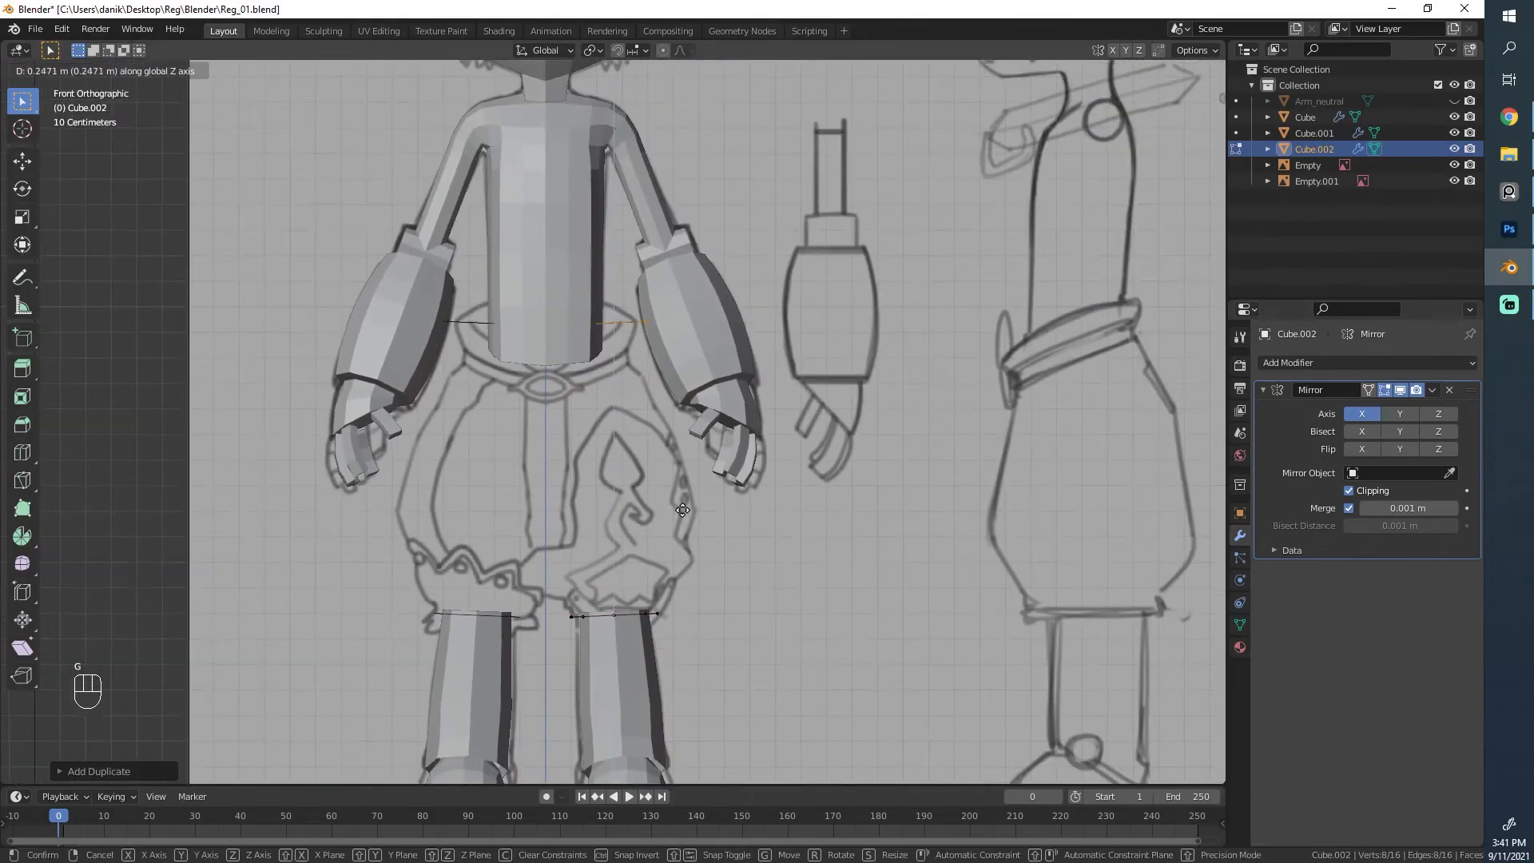
{"action": "left_click", "coordinate": [682, 522]}
Step: Tilt the waist-height loop freely with trackball rotation
{"action": "key", "text": "r"}
{"action": "key", "text": "r"}
{"action": "left_click", "coordinate": [683, 548]}
{"action": "key", "text": "s"}
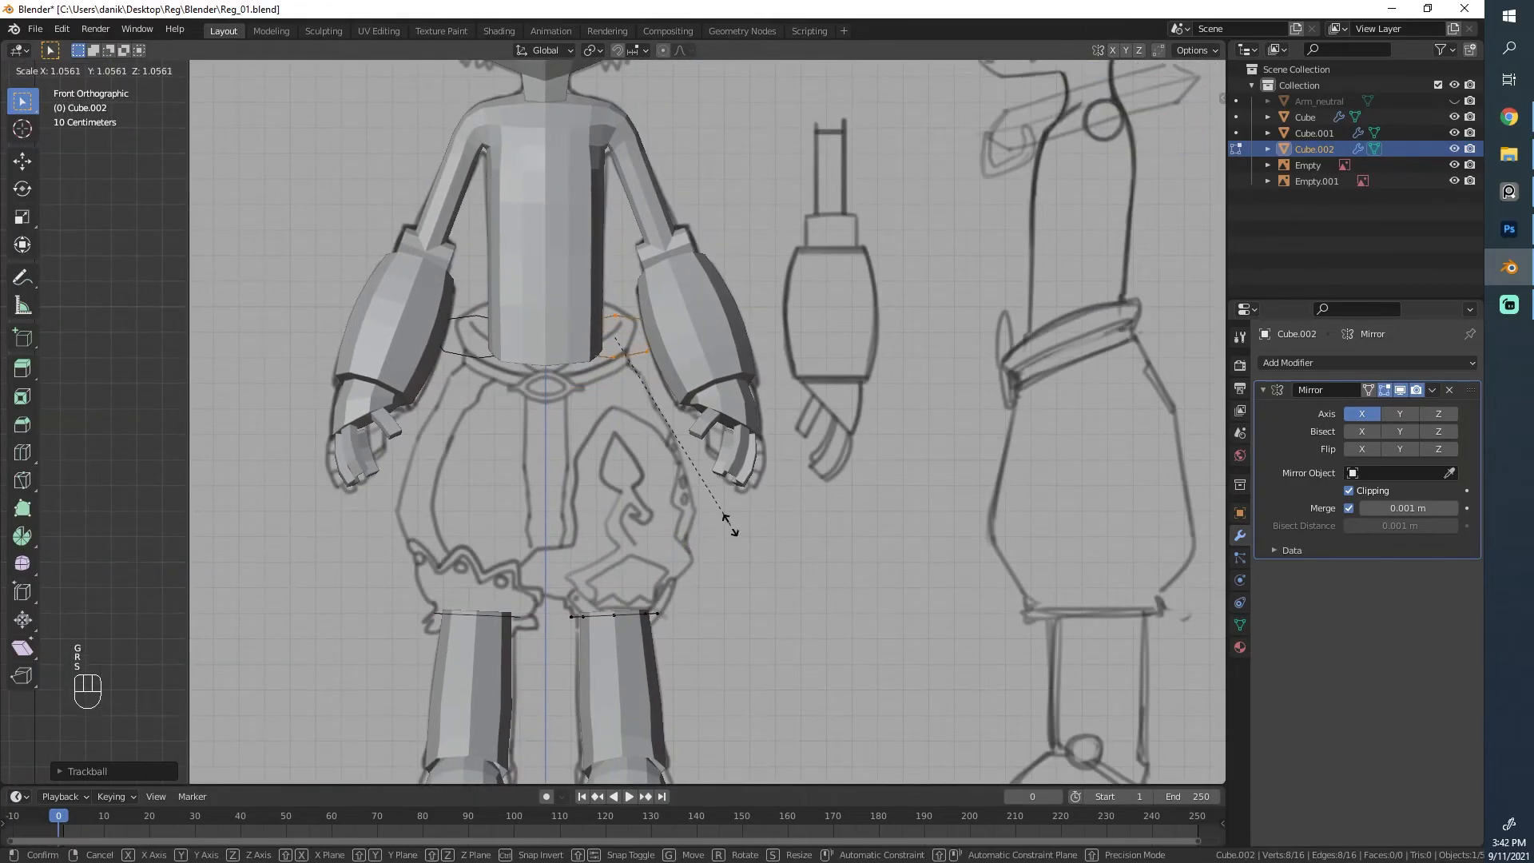
{"action": "right_click", "coordinate": [726, 518]}
Step: In wireframe shading, delete the waist loop's innermost vertex nearest the centre line
{"action": "key", "text": "z"}
{"action": "scroll", "coordinate": [638, 399], "scroll_direction": "up", "scroll_amount": 3}
{"action": "key", "text": "z"}
{"action": "scroll", "coordinate": [638, 399], "scroll_direction": "up", "scroll_amount": 3}
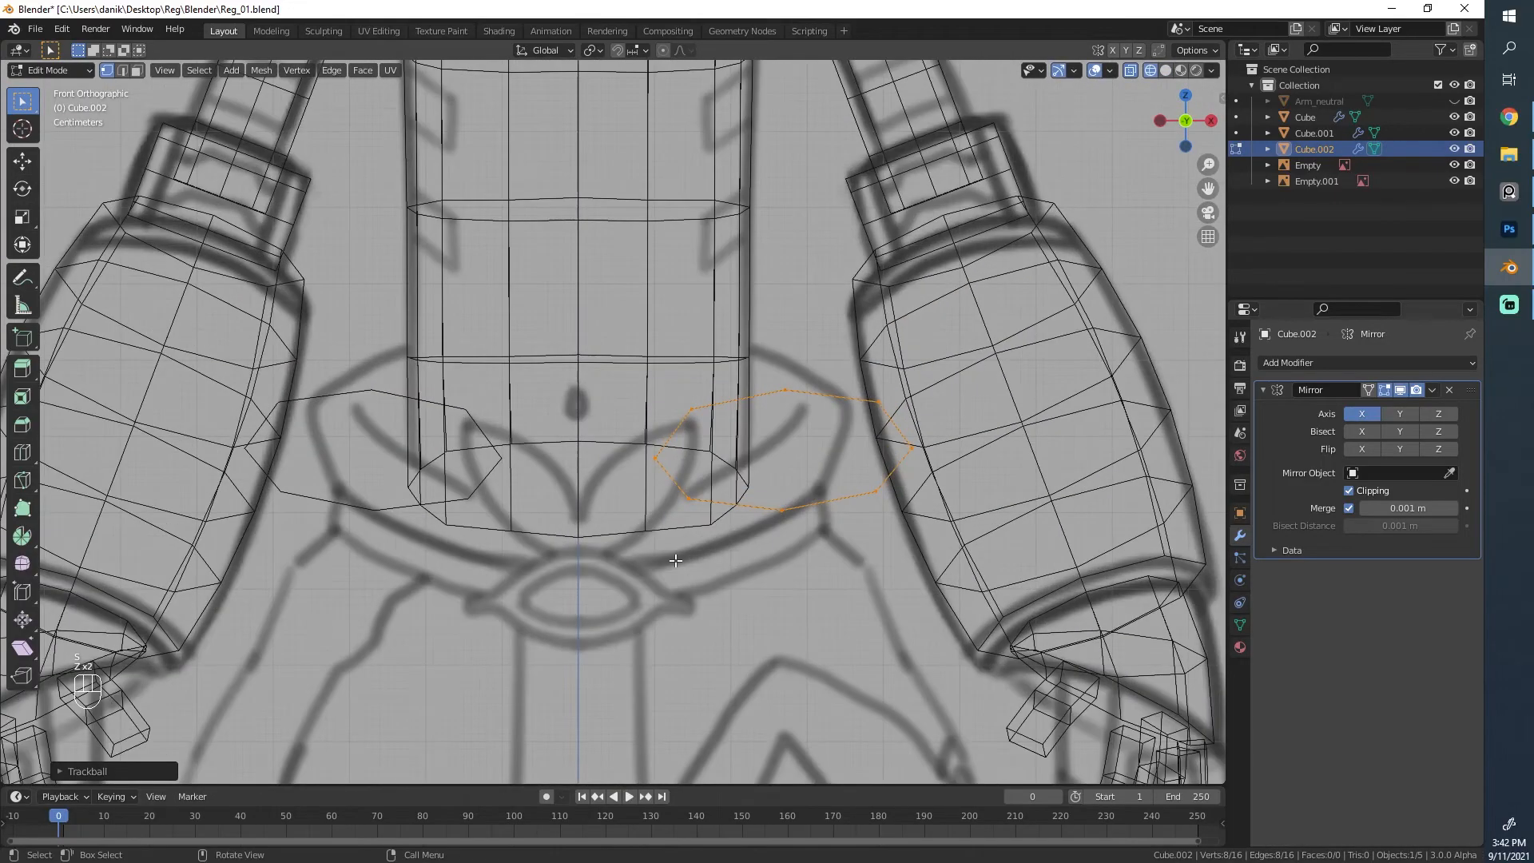
{"action": "left_click", "coordinate": [659, 453]}
{"action": "key", "text": "x"}
{"action": "left_click", "coordinate": [659, 452]}
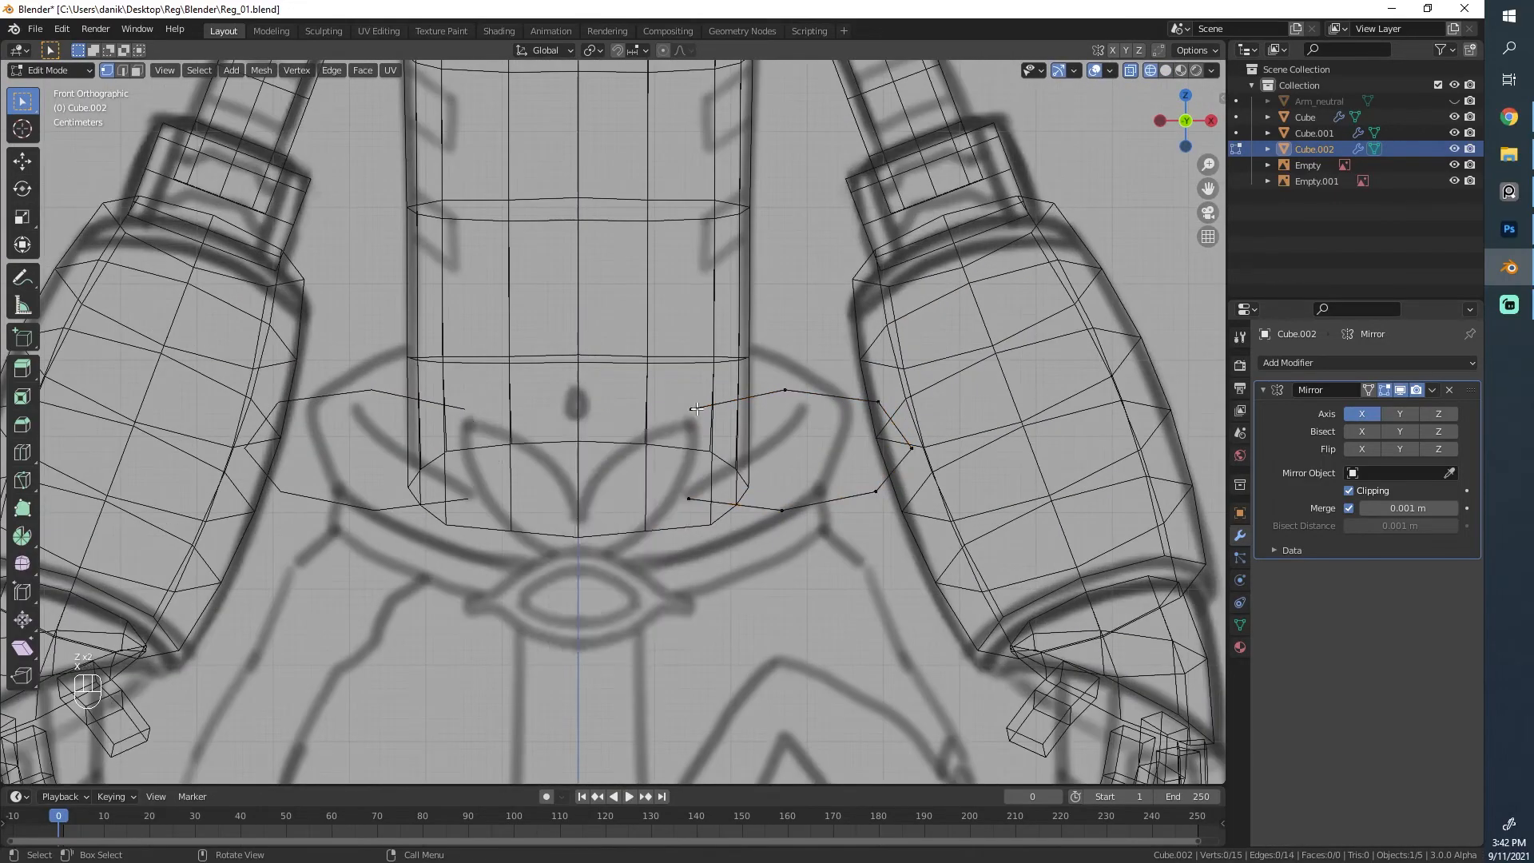
Step: Move the waist loop's two open end vertices along X onto the mirror centre line
{"action": "left_click", "coordinate": [689, 499], "text": "shift"}
{"action": "key", "text": "g"}
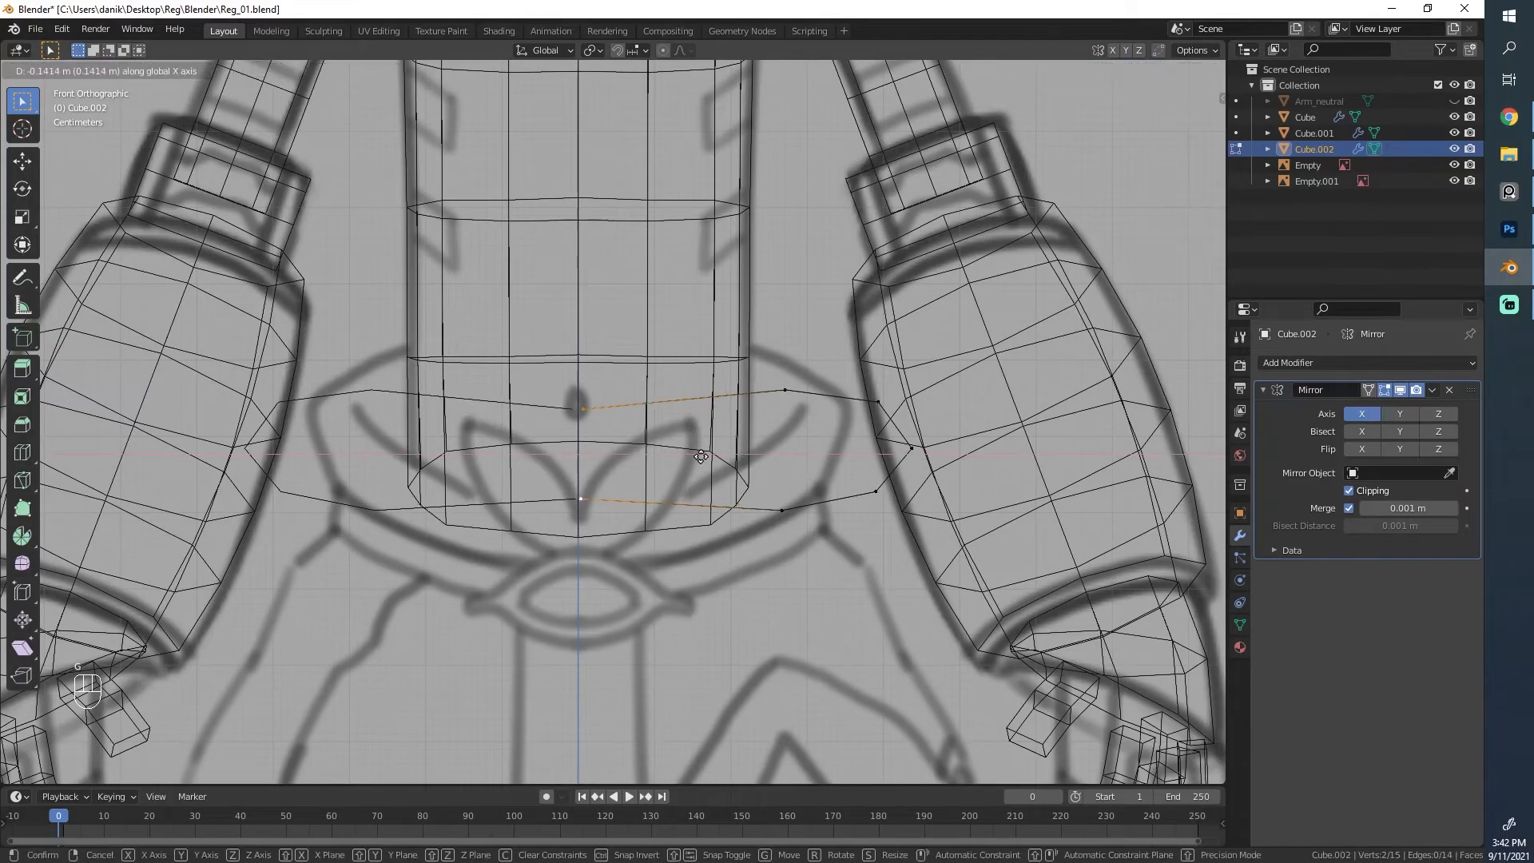
{"action": "key", "text": "x"}
{"action": "left_click", "coordinate": [656, 453]}
{"action": "scroll", "coordinate": [656, 453], "scroll_direction": "down", "scroll_amount": 2}
{"action": "scroll", "coordinate": [805, 496], "scroll_direction": "up", "scroll_amount": 1}
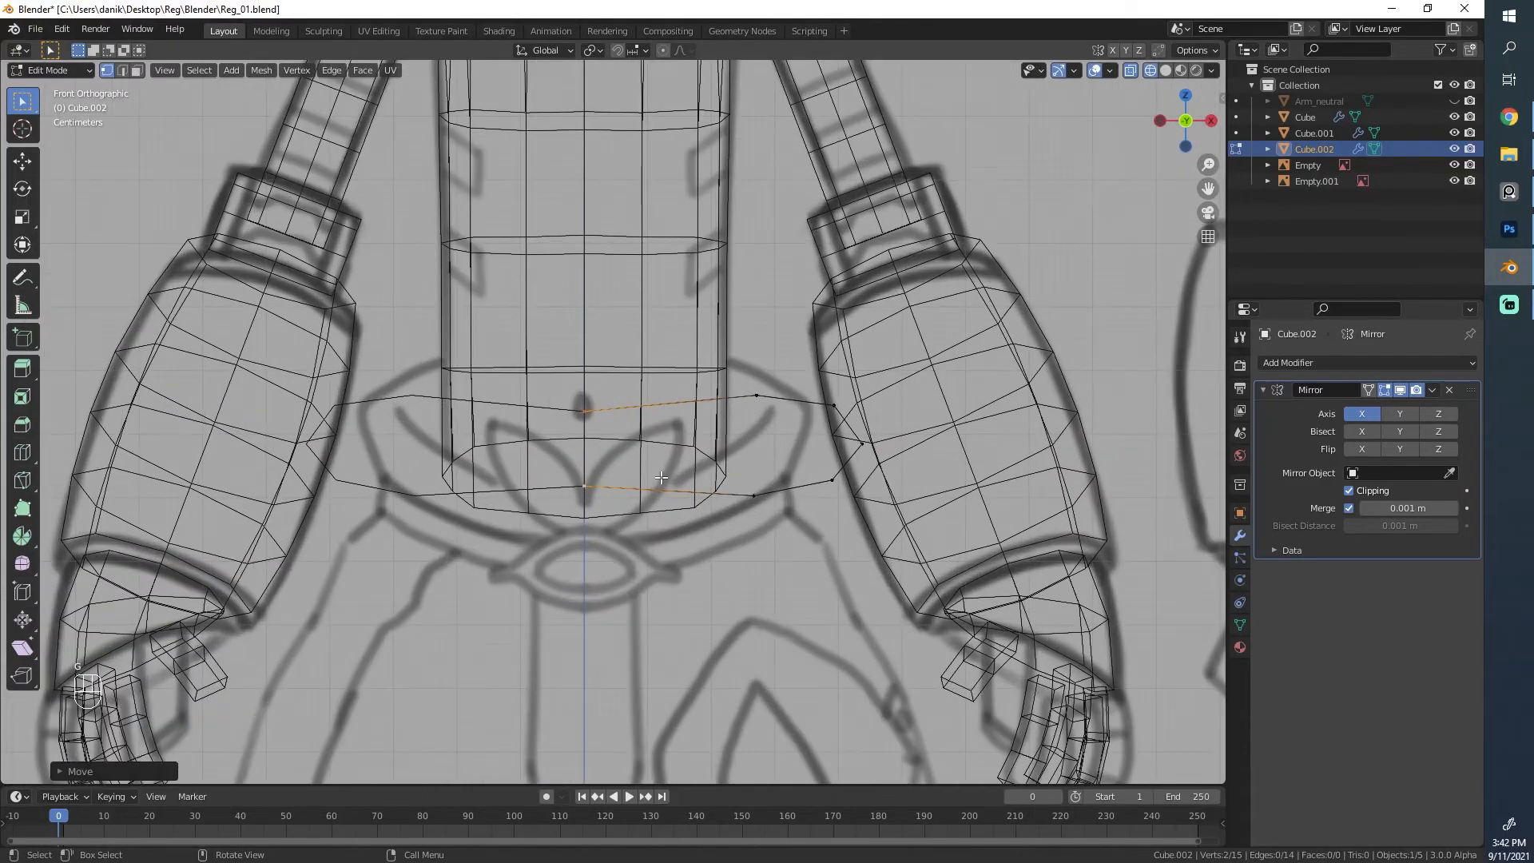
Step: In top view, scale the waist loop's front and back centre-line vertices farther apart
{"action": "left_click", "coordinate": [771, 493], "text": "alt"}
{"action": "mouse_move", "coordinate": [584, 452]}
{"action": "middle_mouse_down"}
{"action": "mouse_move", "coordinate": [577, 506]}
{"action": "mouse_move", "coordinate": [584, 475]}
{"action": "middle_mouse_up"}
{"action": "key", "text": "z"}
{"action": "scroll", "coordinate": [589, 367], "scroll_direction": "down", "scroll_amount": 2}
{"action": "middle_click_drag", "start_coordinate": [589, 367], "coordinate": [671, 524]}
{"action": "key", "text": "z"}
{"action": "middle_click_drag", "start_coordinate": [572, 415], "coordinate": [577, 456], "text": "alt"}
{"action": "key", "text": "a"}
{"action": "scroll", "coordinate": [592, 447], "scroll_direction": "up", "scroll_amount": 5}
{"action": "left_click_drag", "start_coordinate": [559, 352], "coordinate": [602, 599]}
{"action": "key", "text": "s"}
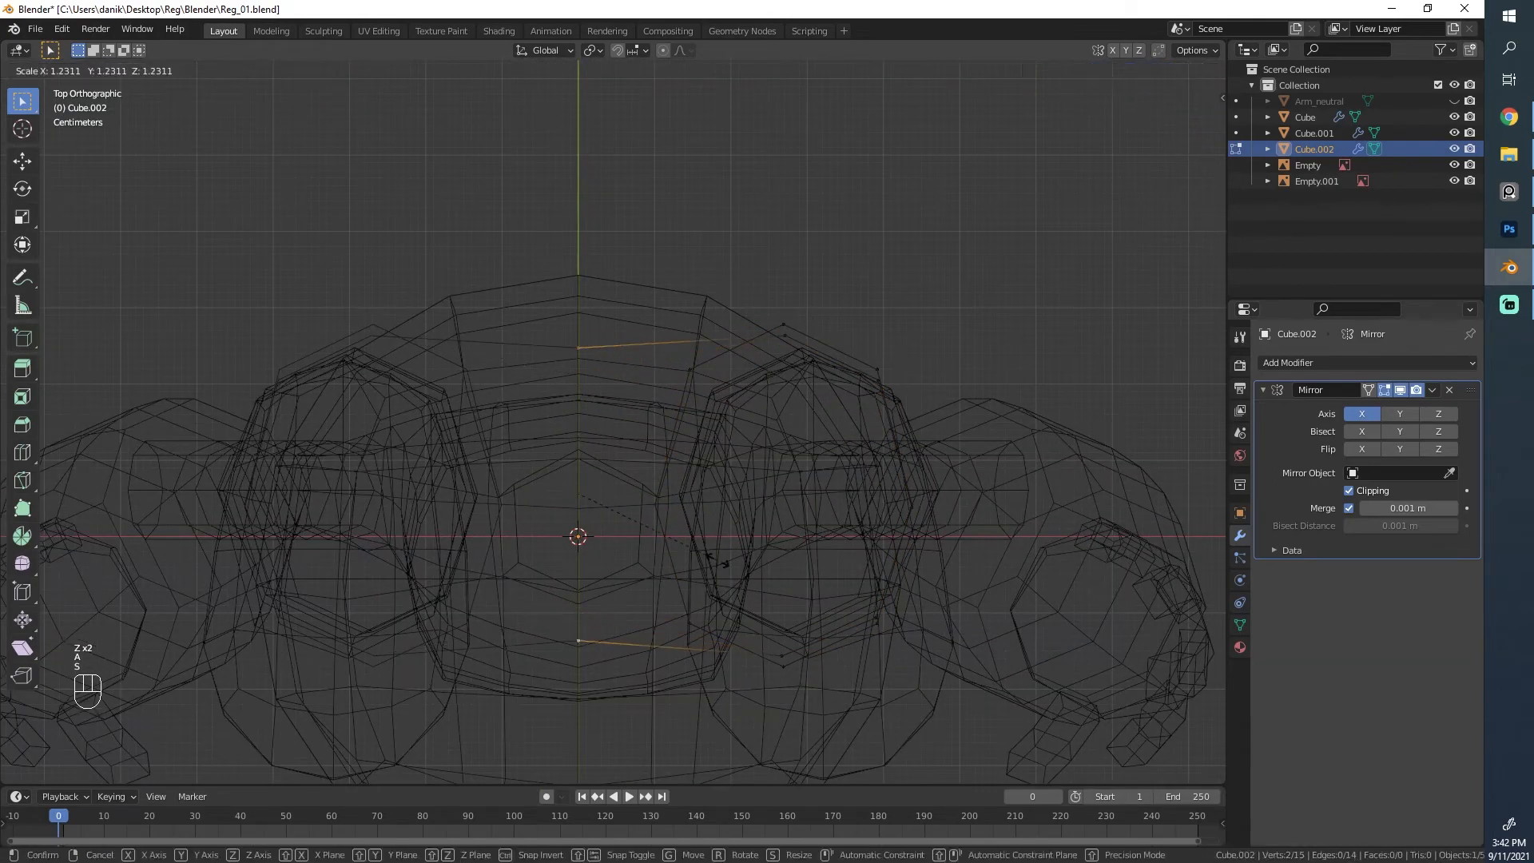
{"action": "left_click", "coordinate": [621, 326]}
Step: Smooth the vertices of the entire waist loop with the Smooth tool and return to box selection
{"action": "left_click", "coordinate": [867, 499], "text": "alt"}
{"action": "scroll", "coordinate": [767, 472], "scroll_direction": "down", "scroll_amount": 2}
{"action": "mouse_move", "coordinate": [599, 503]}
{"action": "middle_mouse_down"}
{"action": "mouse_move", "coordinate": [672, 496]}
{"action": "mouse_move", "coordinate": [49, 410]}
{"action": "middle_mouse_up"}
{"action": "key", "text": "z"}
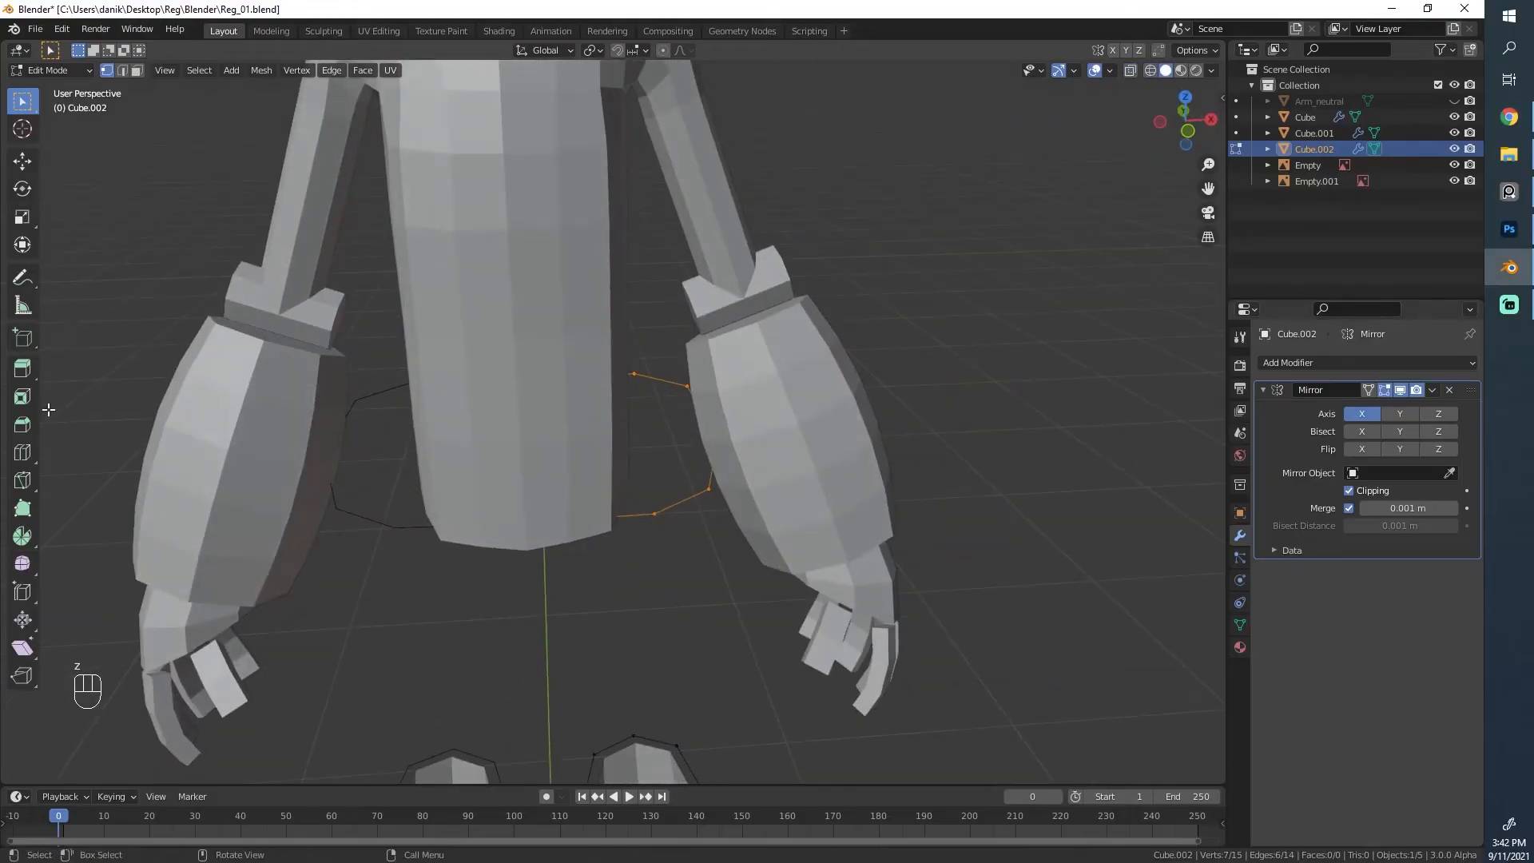
{"action": "left_click", "coordinate": [27, 571]}
{"action": "left_click_drag", "start_coordinate": [646, 350], "coordinate": [196, 229]}
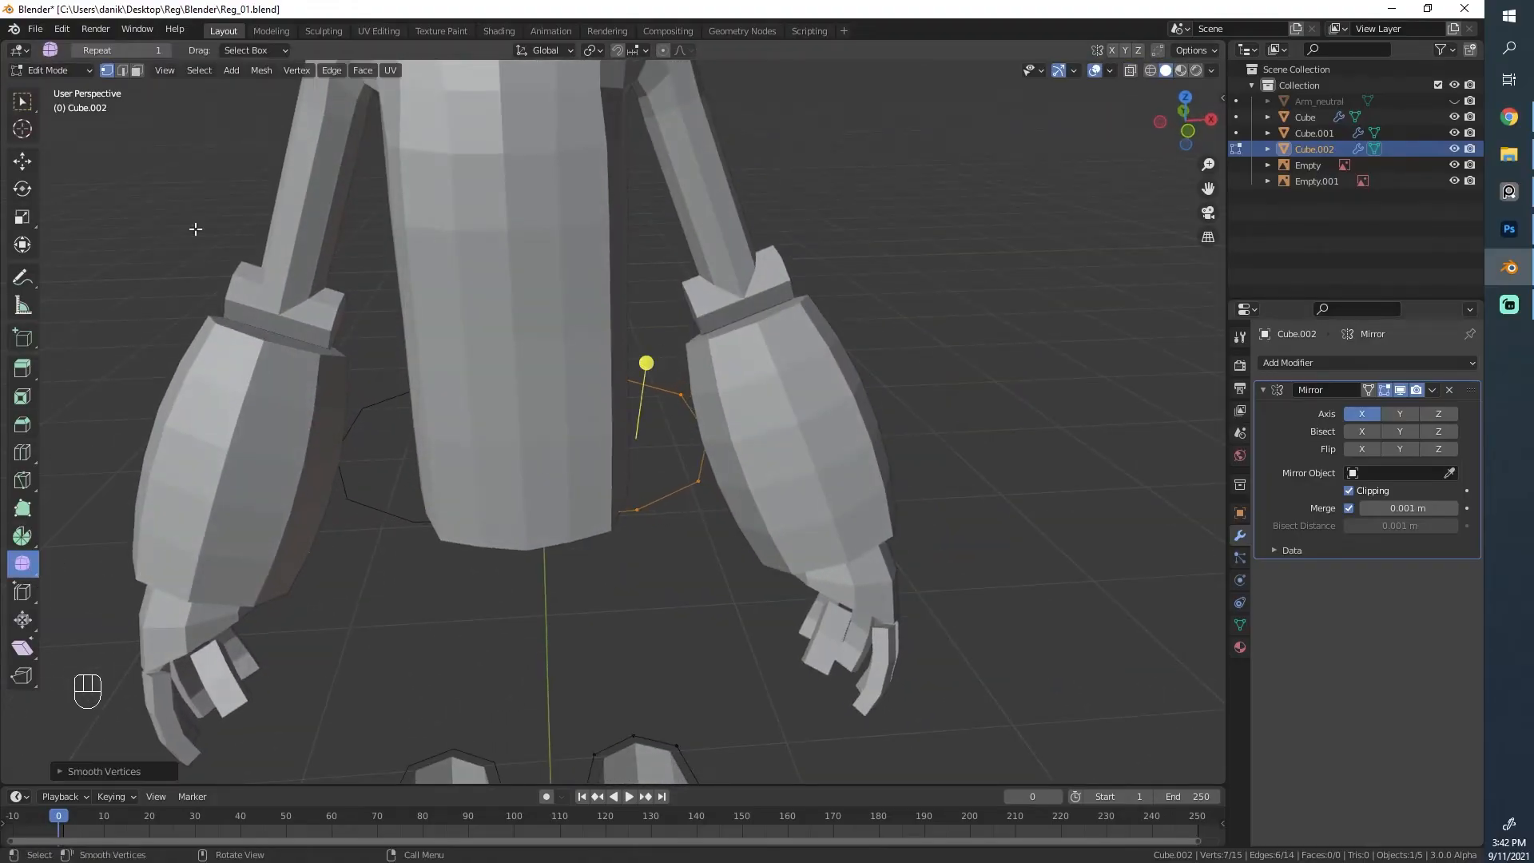
{"action": "left_click", "coordinate": [23, 101]}
Step: In wireframe right side view, move, scale and rotate the waist loop to follow the sketch's slanted belt
{"action": "middle_click_drag", "start_coordinate": [560, 479], "coordinate": [938, 537]}
{"action": "key", "text": "alt+z"}
{"action": "key", "text": "g"}
{"action": "key", "text": "s"}
{"action": "left_click", "coordinate": [697, 490]}
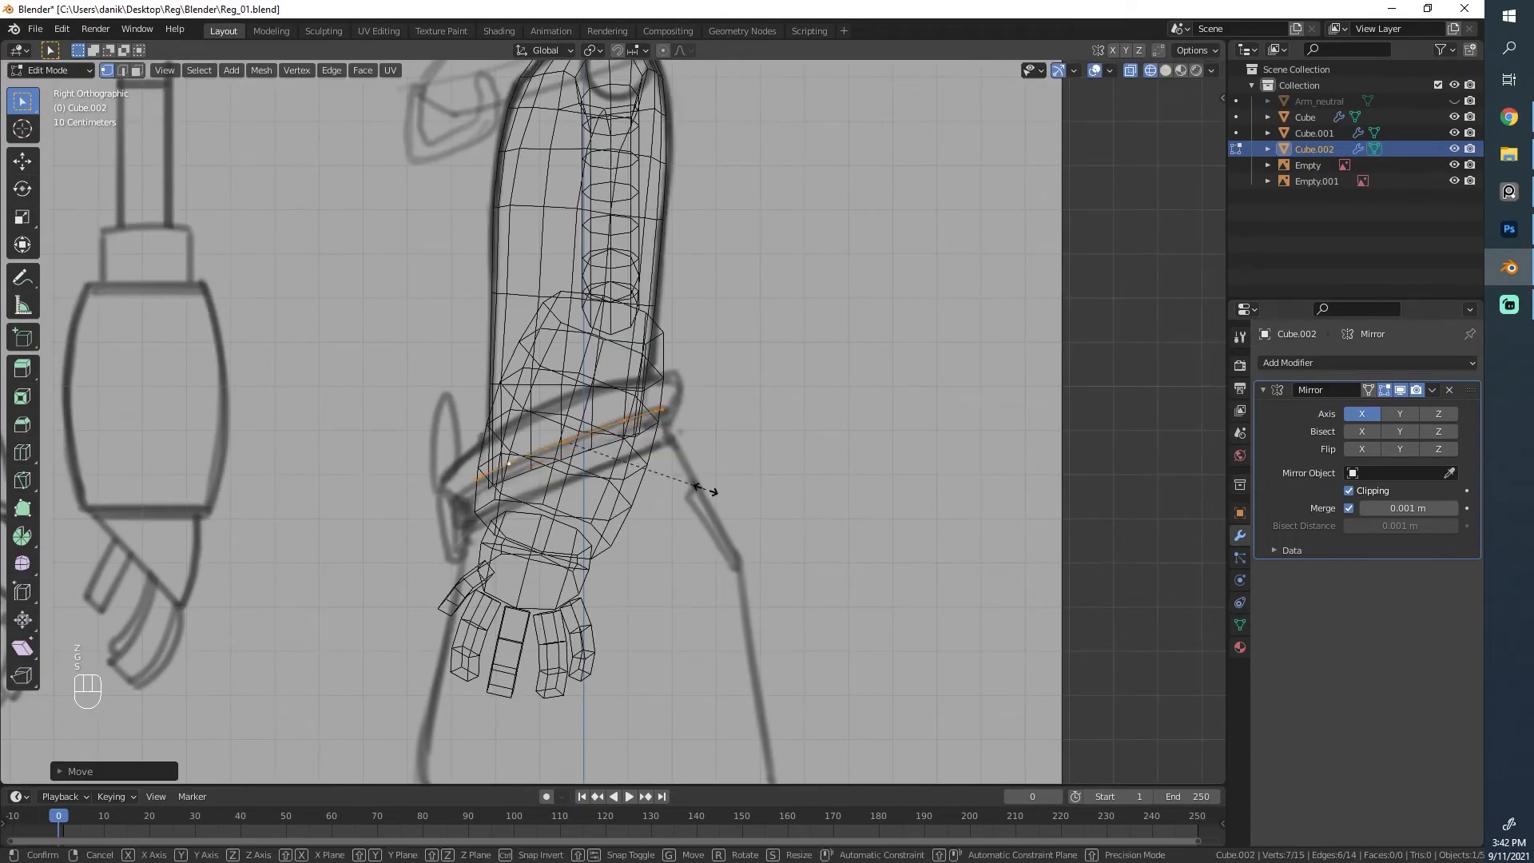
{"action": "key", "text": "g"}
{"action": "left_click", "coordinate": [728, 482]}
{"action": "key", "text": "r"}
{"action": "left_click", "coordinate": [742, 470]}
{"action": "key", "text": "g"}
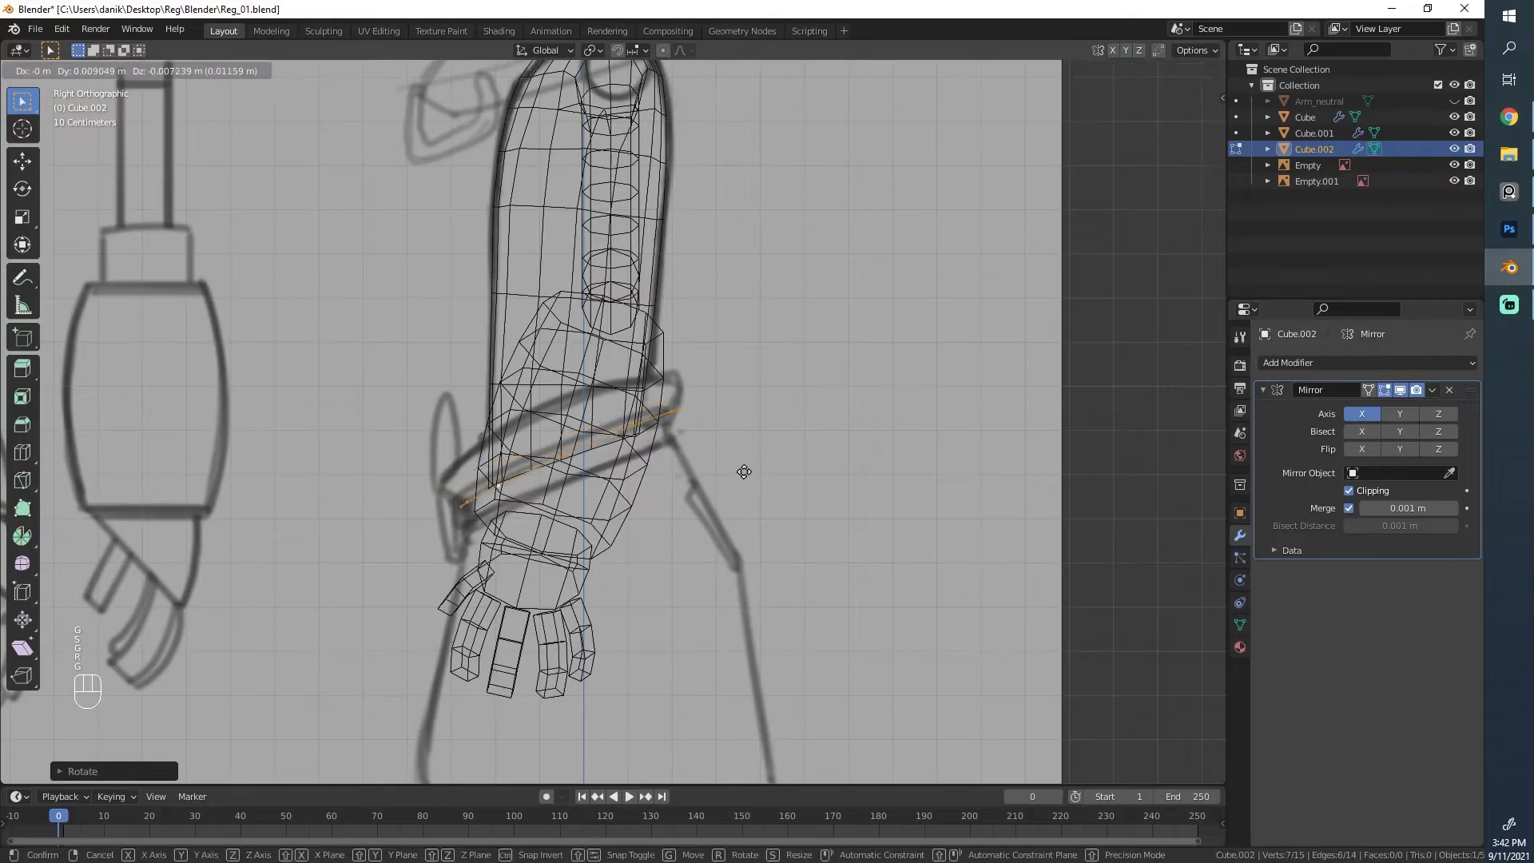
{"action": "key", "text": "s"}
{"action": "left_click", "coordinate": [753, 442]}
Step: In front view, move the waist loop inward about 0.1 m along X to match the belt's width
{"action": "middle_click_drag", "start_coordinate": [753, 442], "coordinate": [450, 475], "text": "alt"}
{"action": "key", "text": "g"}
{"action": "key", "text": "x"}
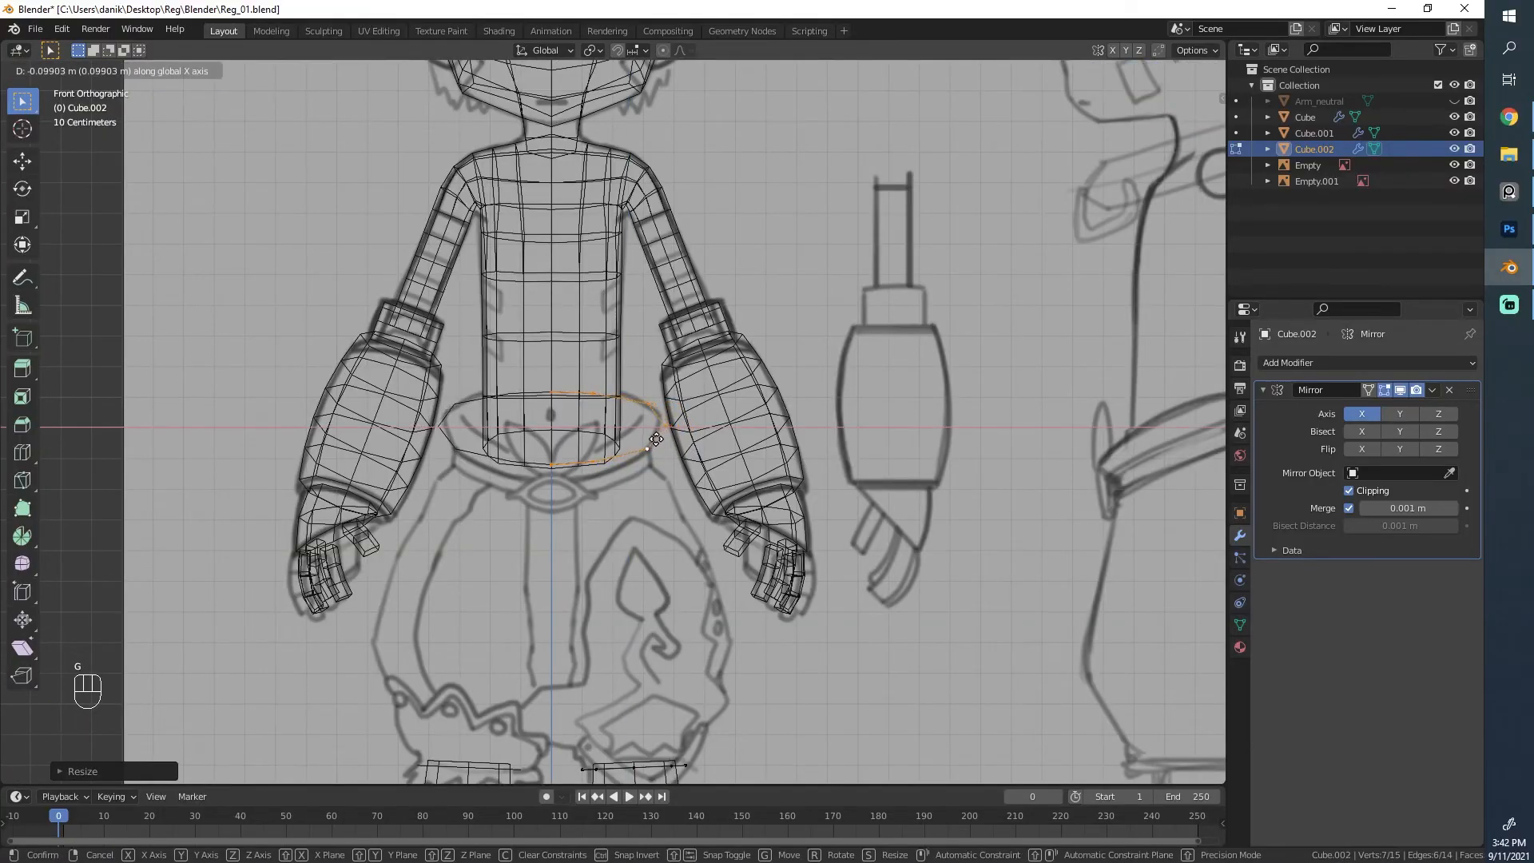
{"action": "left_click", "coordinate": [656, 438]}
Step: Lower the waist loop's front centre vertex slightly along Z and raise the front vertex beside it
{"action": "scroll", "coordinate": [624, 443], "scroll_direction": "up", "scroll_amount": 4}
{"action": "key", "text": "z"}
{"action": "key", "text": "z"}
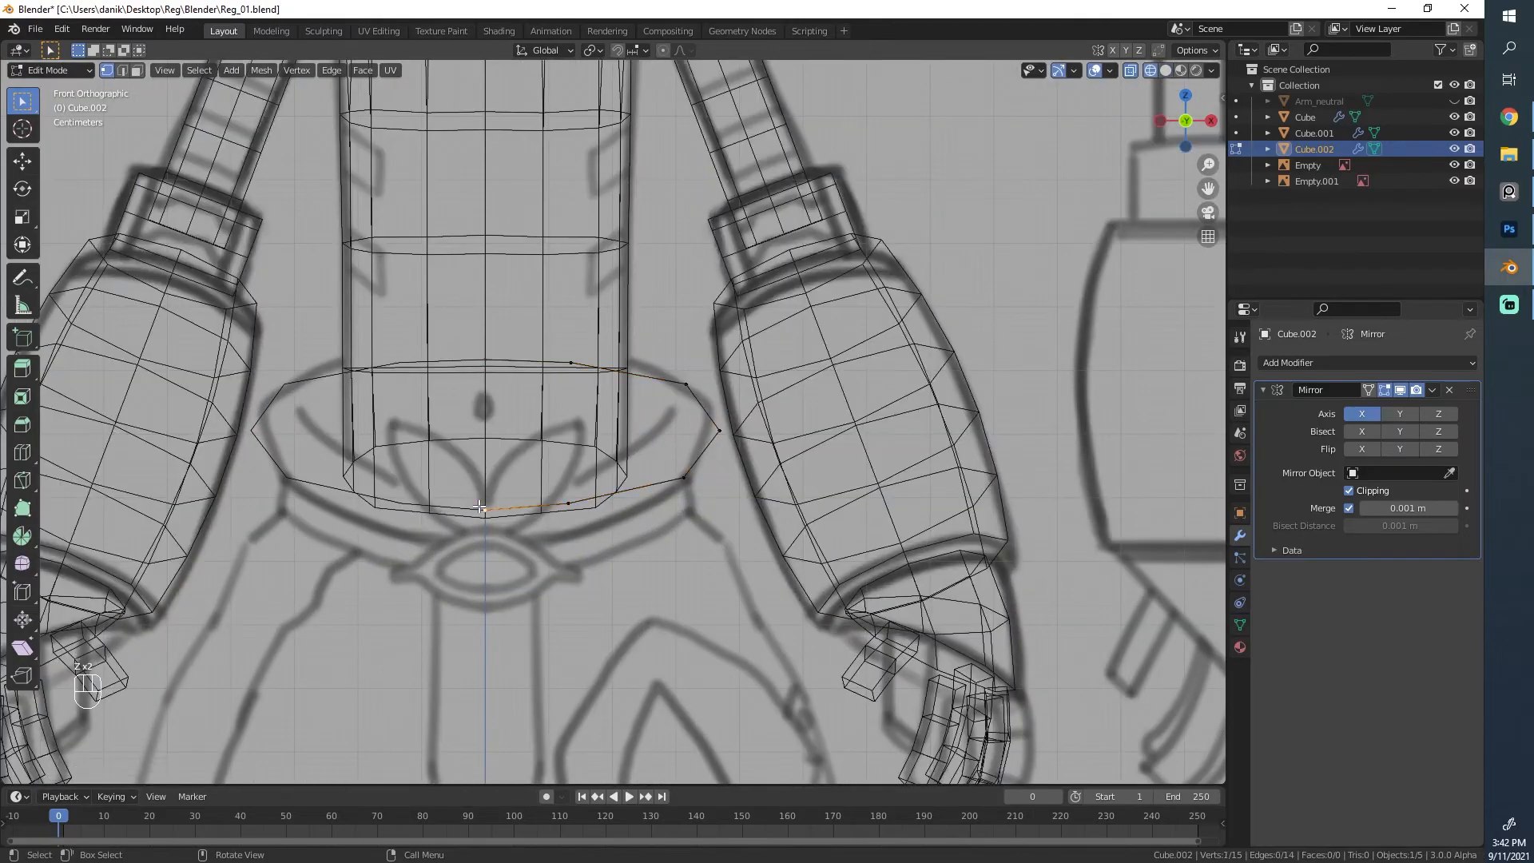
{"action": "key", "text": "g"}
{"action": "key", "text": "z"}
{"action": "left_click", "coordinate": [481, 512]}
{"action": "left_click", "coordinate": [571, 504]}
{"action": "key", "text": "g"}
{"action": "key", "text": "z"}
{"action": "left_click", "coordinate": [581, 496]}
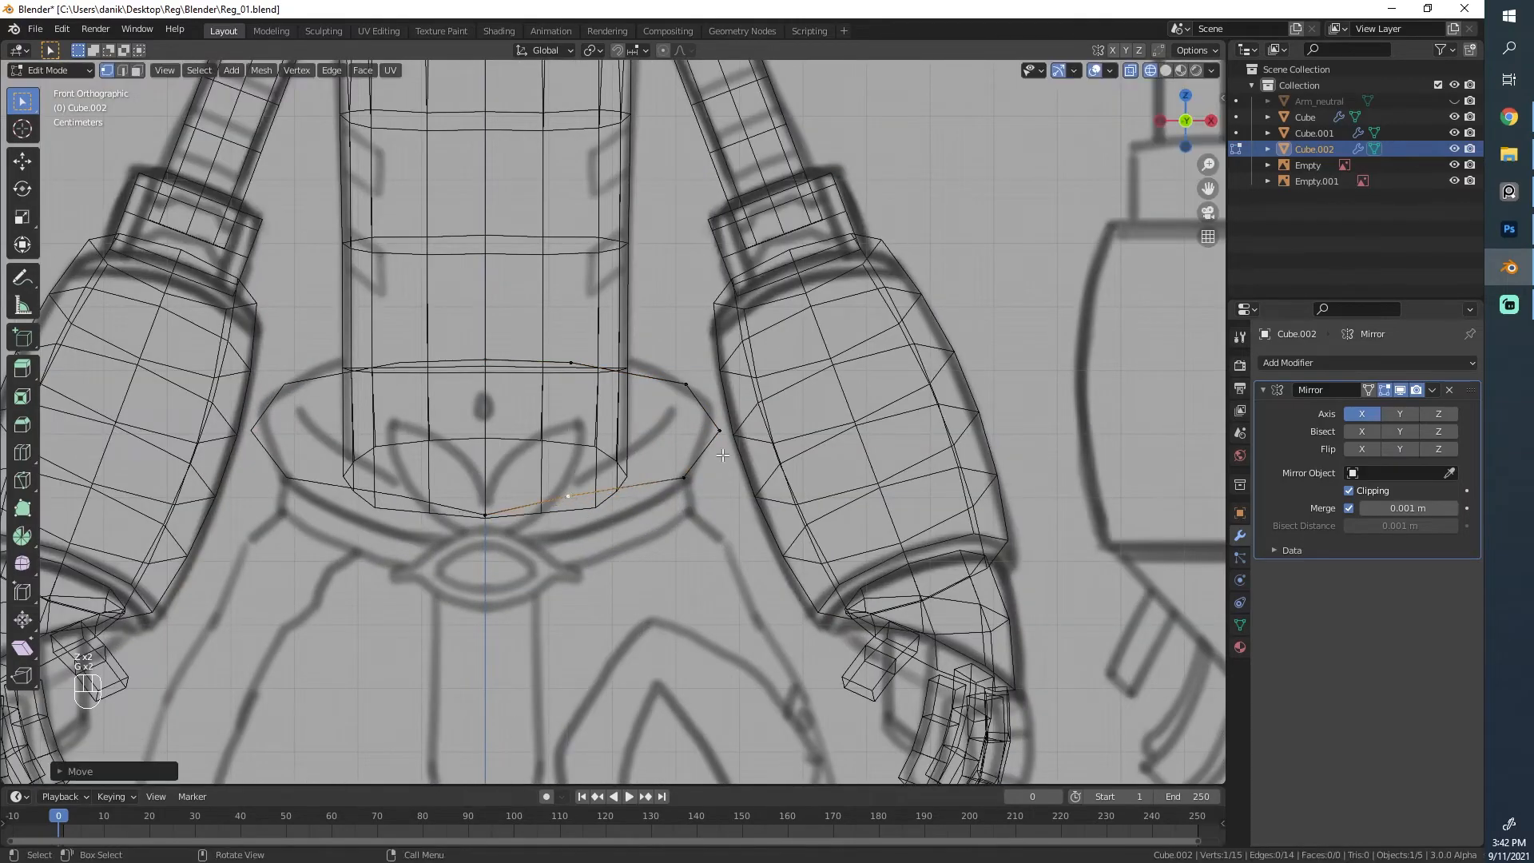
Step: In front view, move the waist loop's outermost, front-side and back-side vertices inward toward the sketched belt outline
{"action": "left_click", "coordinate": [721, 438]}
{"action": "left_click", "coordinate": [687, 478], "text": "shift"}
{"action": "key", "text": "g"}
{"action": "left_click", "coordinate": [671, 462]}
{"action": "left_click", "coordinate": [683, 388]}
{"action": "key", "text": "g"}
{"action": "left_click", "coordinate": [673, 386]}
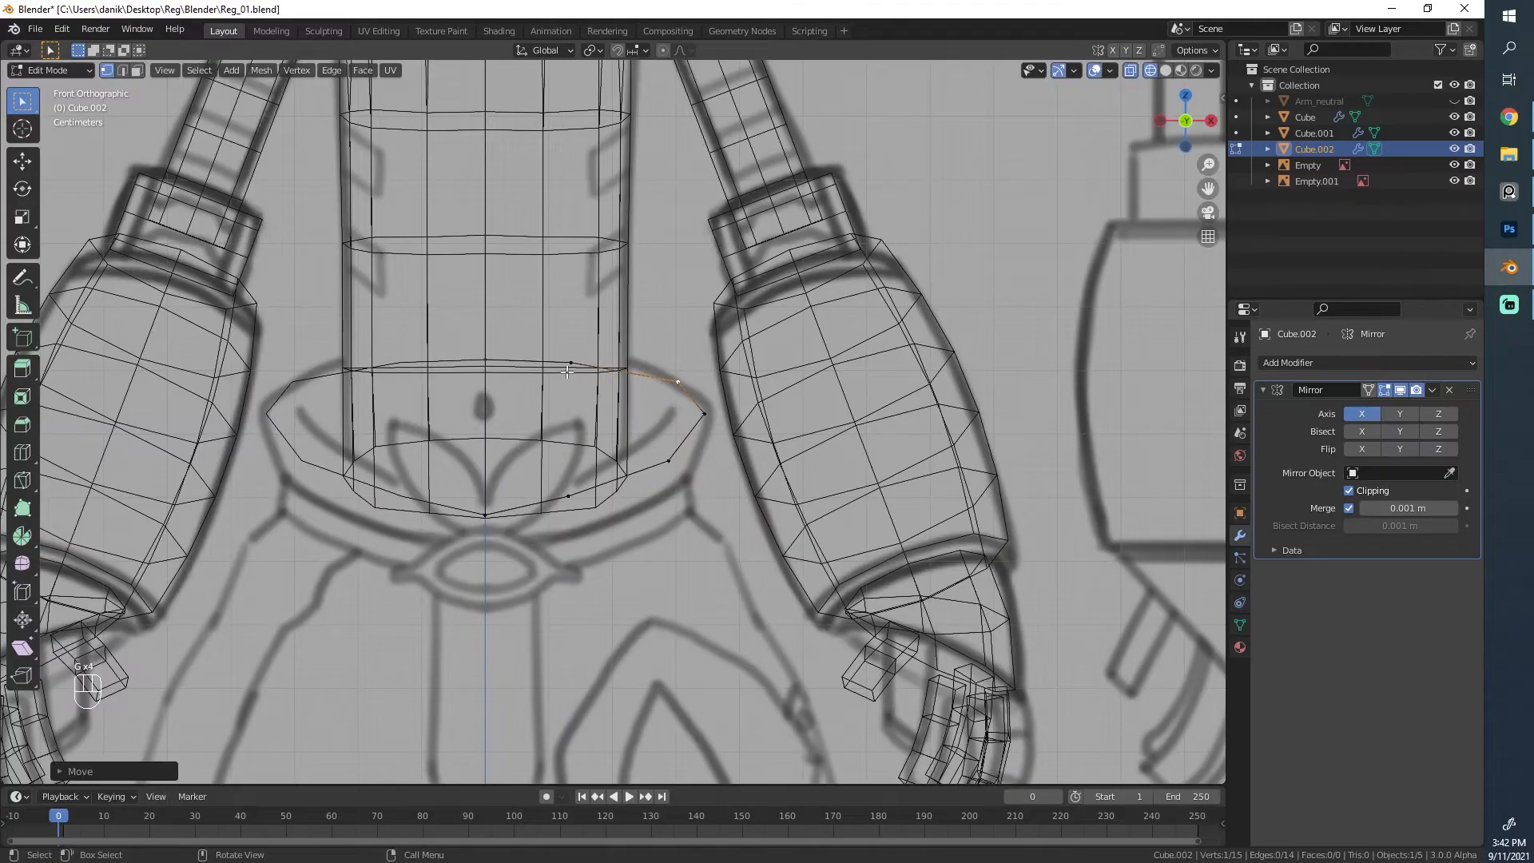
Step: Raise the waist loop's back centre vertex and the one beside it, and shift the neighbouring vertex outward
{"action": "key", "text": "g"}
{"action": "left_click", "coordinate": [559, 353]}
{"action": "left_click", "coordinate": [485, 362]}
{"action": "key", "text": "g"}
{"action": "left_click", "coordinate": [514, 343]}
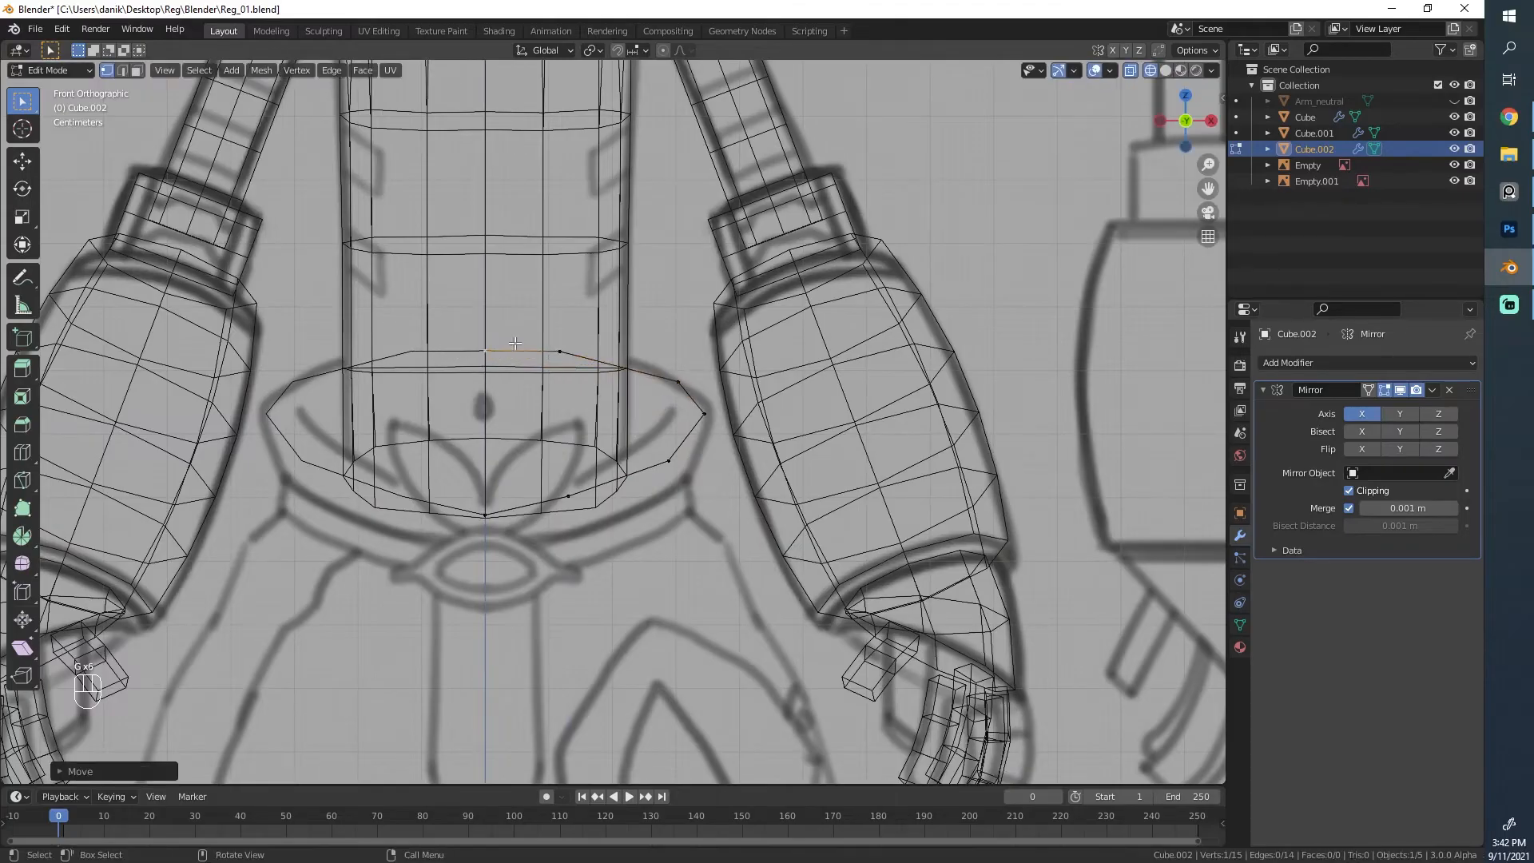
{"action": "left_click", "coordinate": [559, 351]}
{"action": "key", "text": "g"}
{"action": "left_click", "coordinate": [589, 352]}
Step: Nudge the waist loop's back-side, outermost and front-side vertices to follow the sketched belt's side curve
{"action": "left_click", "coordinate": [677, 382]}
{"action": "key", "text": "g"}
{"action": "left_click", "coordinate": [702, 397]}
{"action": "left_click", "coordinate": [702, 401]}
{"action": "key", "text": "g"}
{"action": "left_click", "coordinate": [697, 407]}
{"action": "left_click", "coordinate": [676, 448]}
{"action": "key", "text": "g"}
{"action": "left_click", "coordinate": [669, 446]}
Step: Shift the vertex beside the front centre outward, then nudge the front-side vertex and the vertex beside the back centre
{"action": "left_click", "coordinate": [603, 492]}
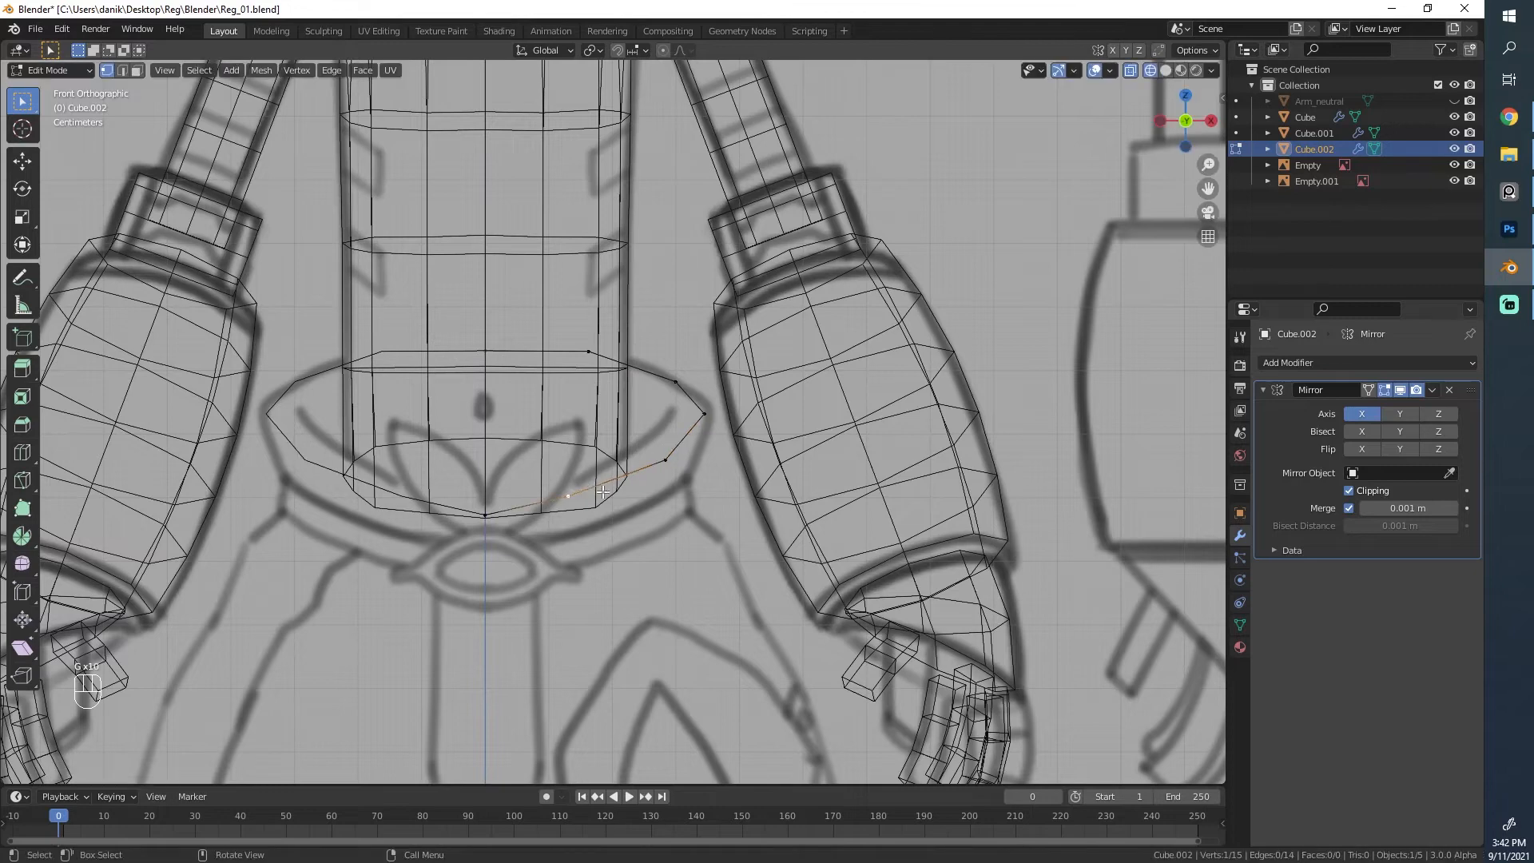
{"action": "key", "text": "g"}
{"action": "left_click", "coordinate": [621, 492]}
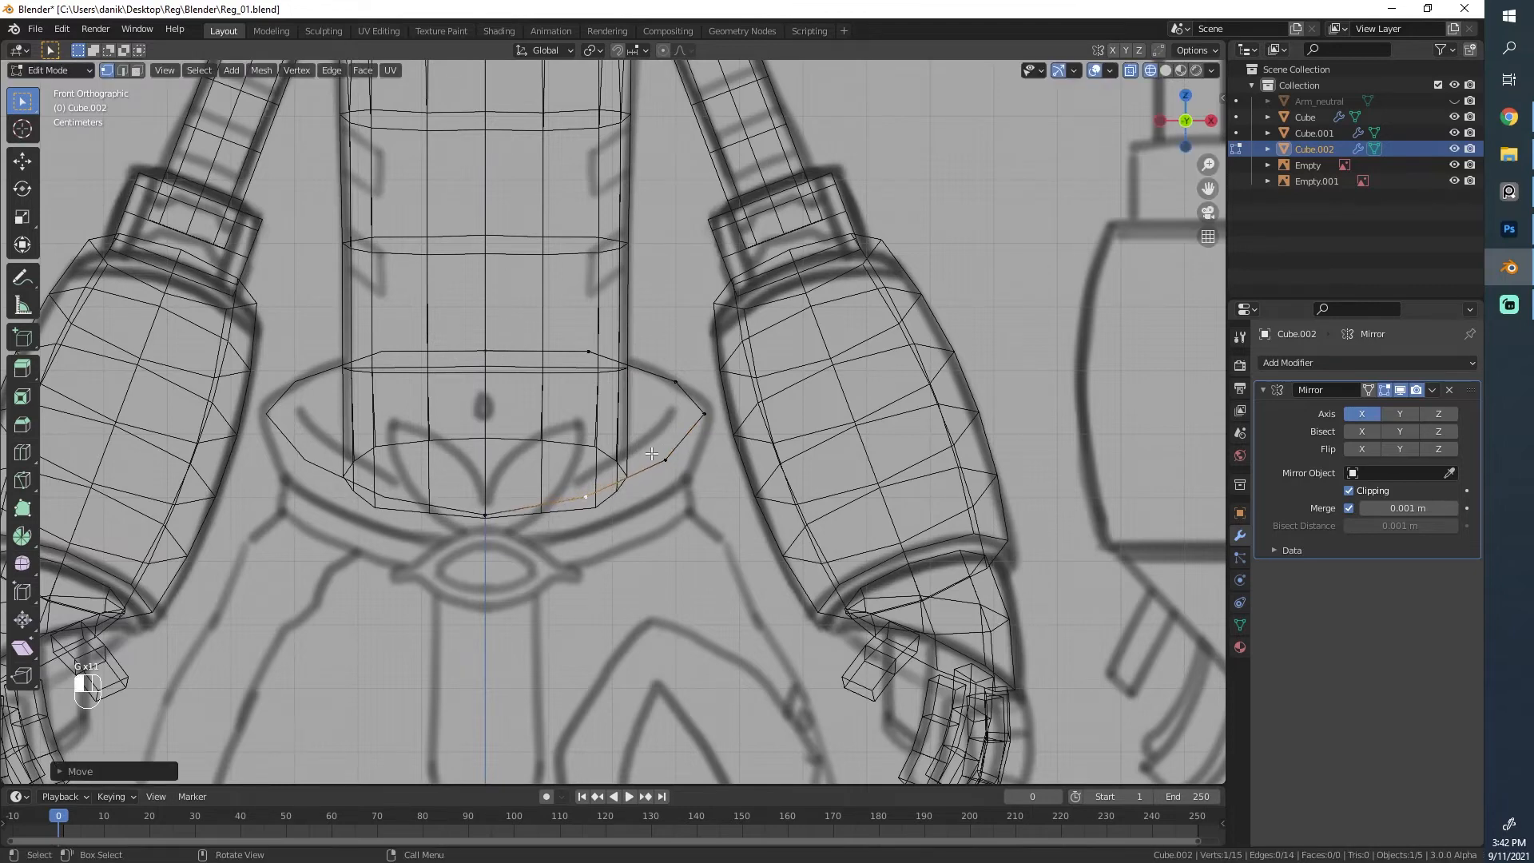
{"action": "left_click", "coordinate": [652, 454]}
{"action": "key", "text": "g"}
{"action": "left_click", "coordinate": [651, 453]}
{"action": "left_click", "coordinate": [590, 349]}
{"action": "key", "text": "g"}
{"action": "left_click", "coordinate": [582, 353]}
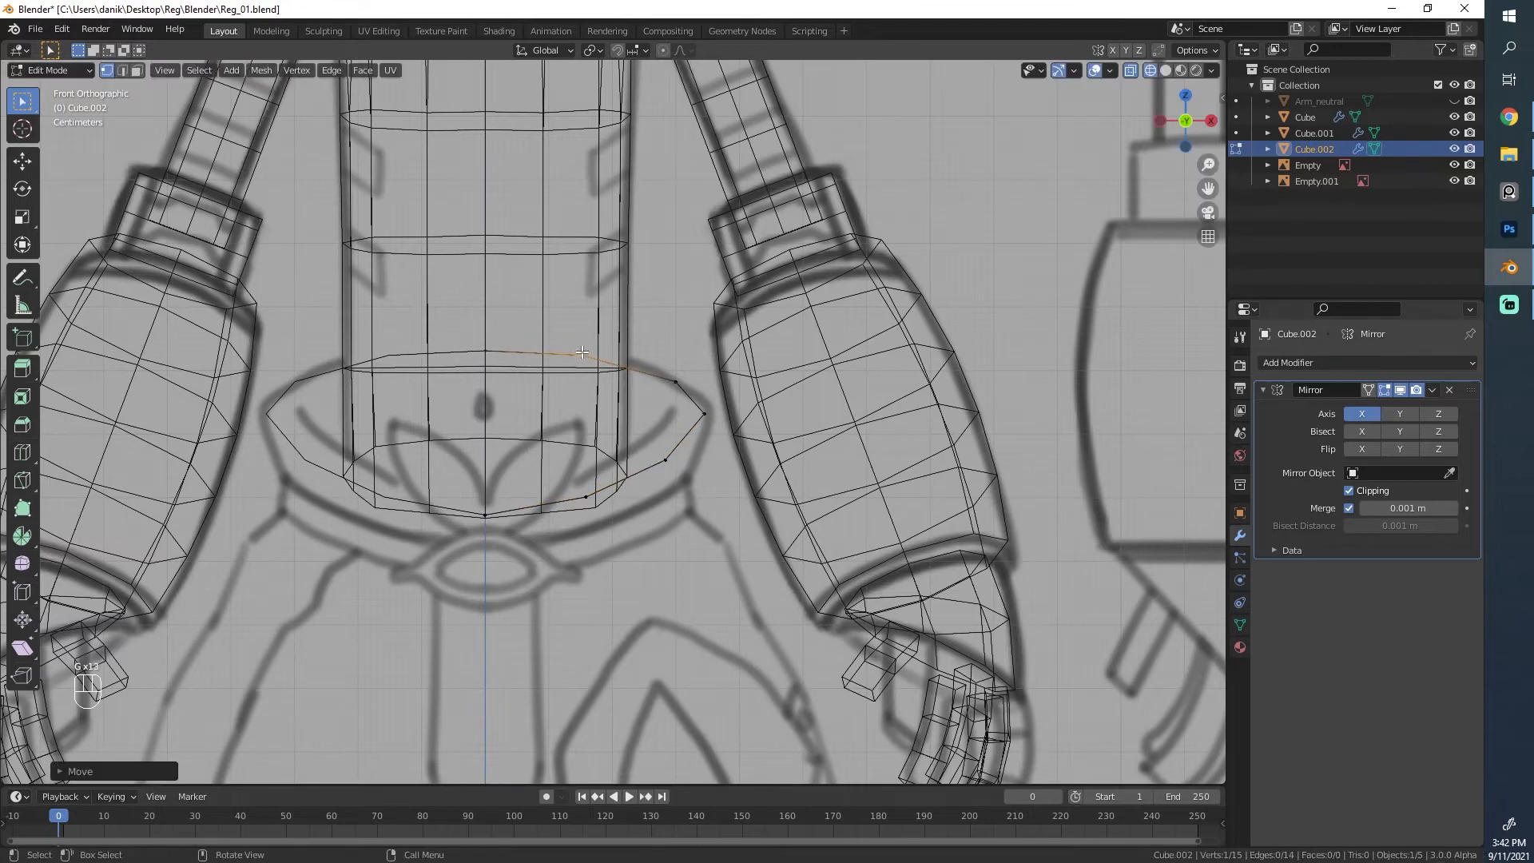
Step: Select the waist loop's three back vertices and raise them about 0.008 m along Z
{"action": "left_click", "coordinate": [661, 371], "text": "shift"}
{"action": "key", "text": "g"}
{"action": "middle_click", "coordinate": [655, 348]}
{"action": "right_click", "coordinate": [651, 342]}
{"action": "left_click", "coordinate": [509, 359], "text": "shift"}
{"action": "key", "text": "g"}
{"action": "middle_click", "coordinate": [510, 357]}
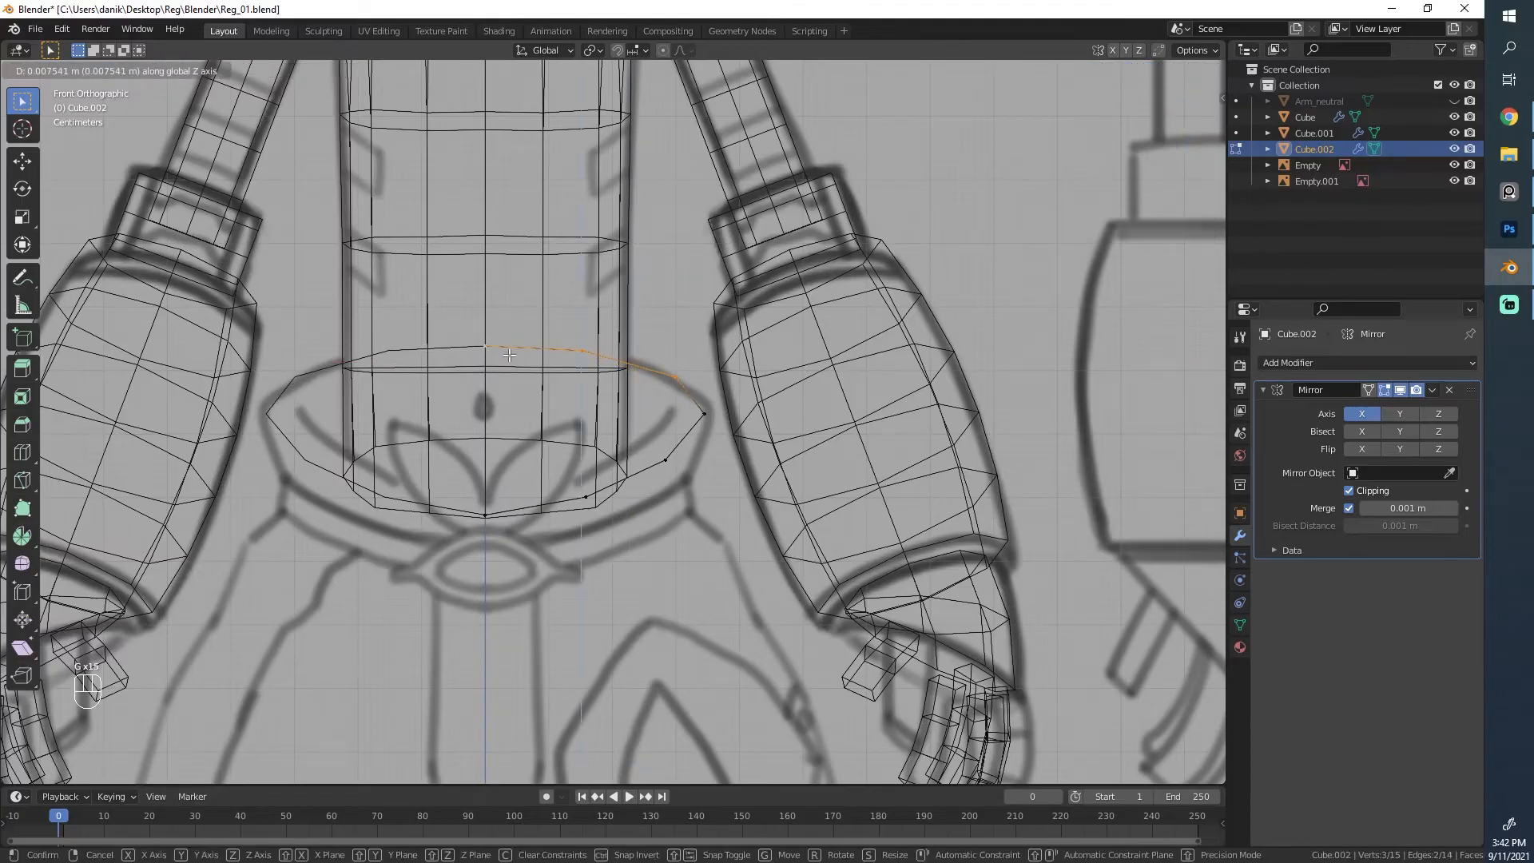
{"action": "left_click", "coordinate": [510, 354]}
Step: Fine-tune the back-side vertex and move the front-side vertex outward to even out the waist loop's side curve
{"action": "left_click", "coordinate": [684, 370]}
{"action": "key", "text": "g"}
{"action": "left_click", "coordinate": [685, 373]}
{"action": "left_click", "coordinate": [680, 452]}
{"action": "key", "text": "g"}
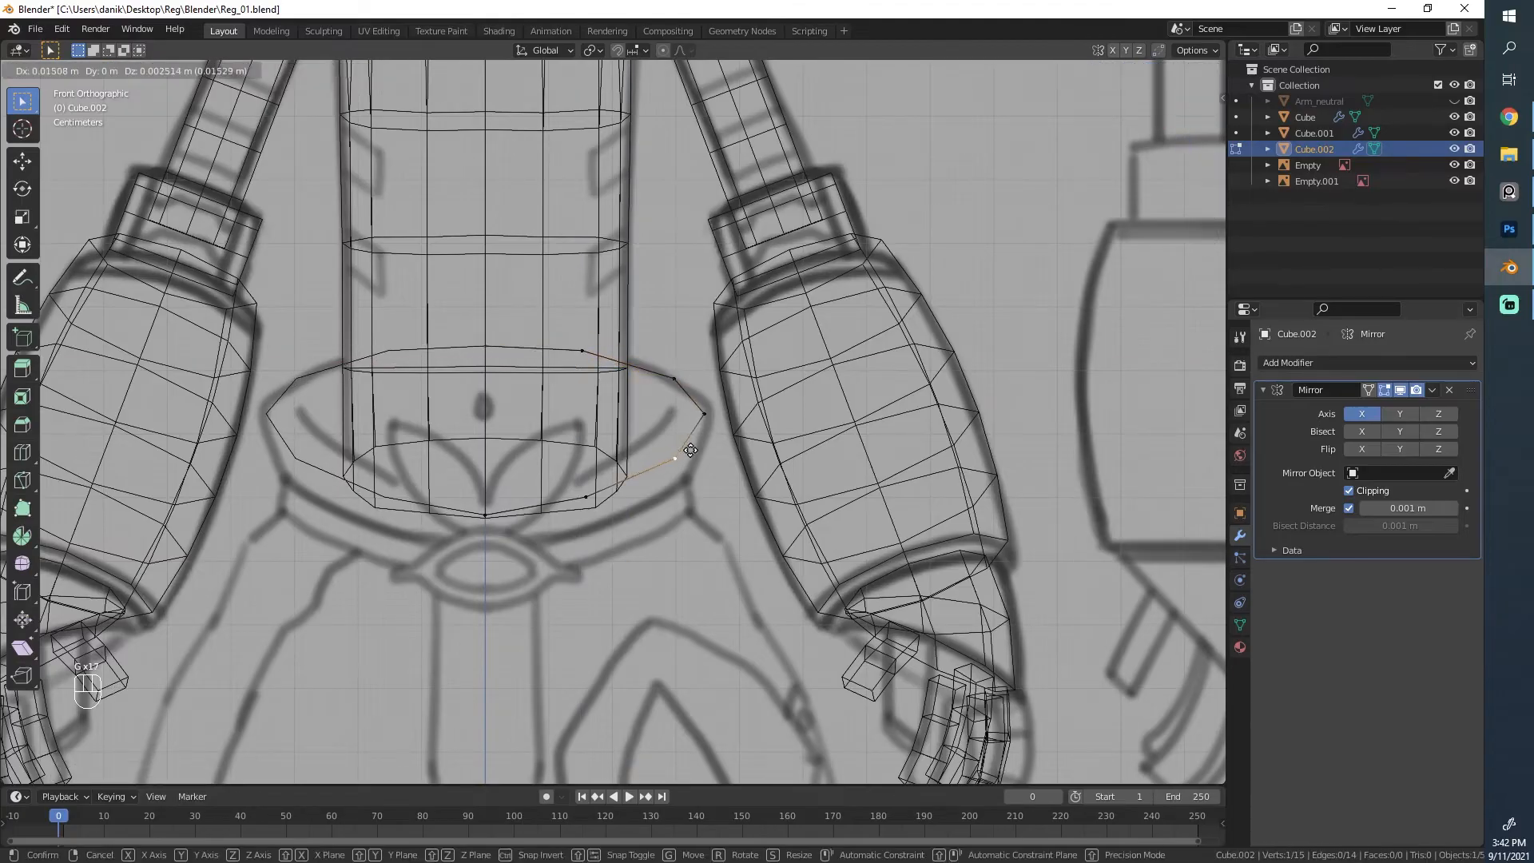
{"action": "left_click", "coordinate": [690, 450]}
{"action": "key", "text": "g"}
{"action": "left_click", "coordinate": [692, 446]}
{"action": "key", "text": "g"}
{"action": "left_click", "coordinate": [710, 417]}
Step: In right side view, adjust the waist loop's middle side vertices along the slanted belt line
{"action": "middle_click_drag", "start_coordinate": [709, 417], "coordinate": [508, 433]}
{"action": "key", "text": "a"}
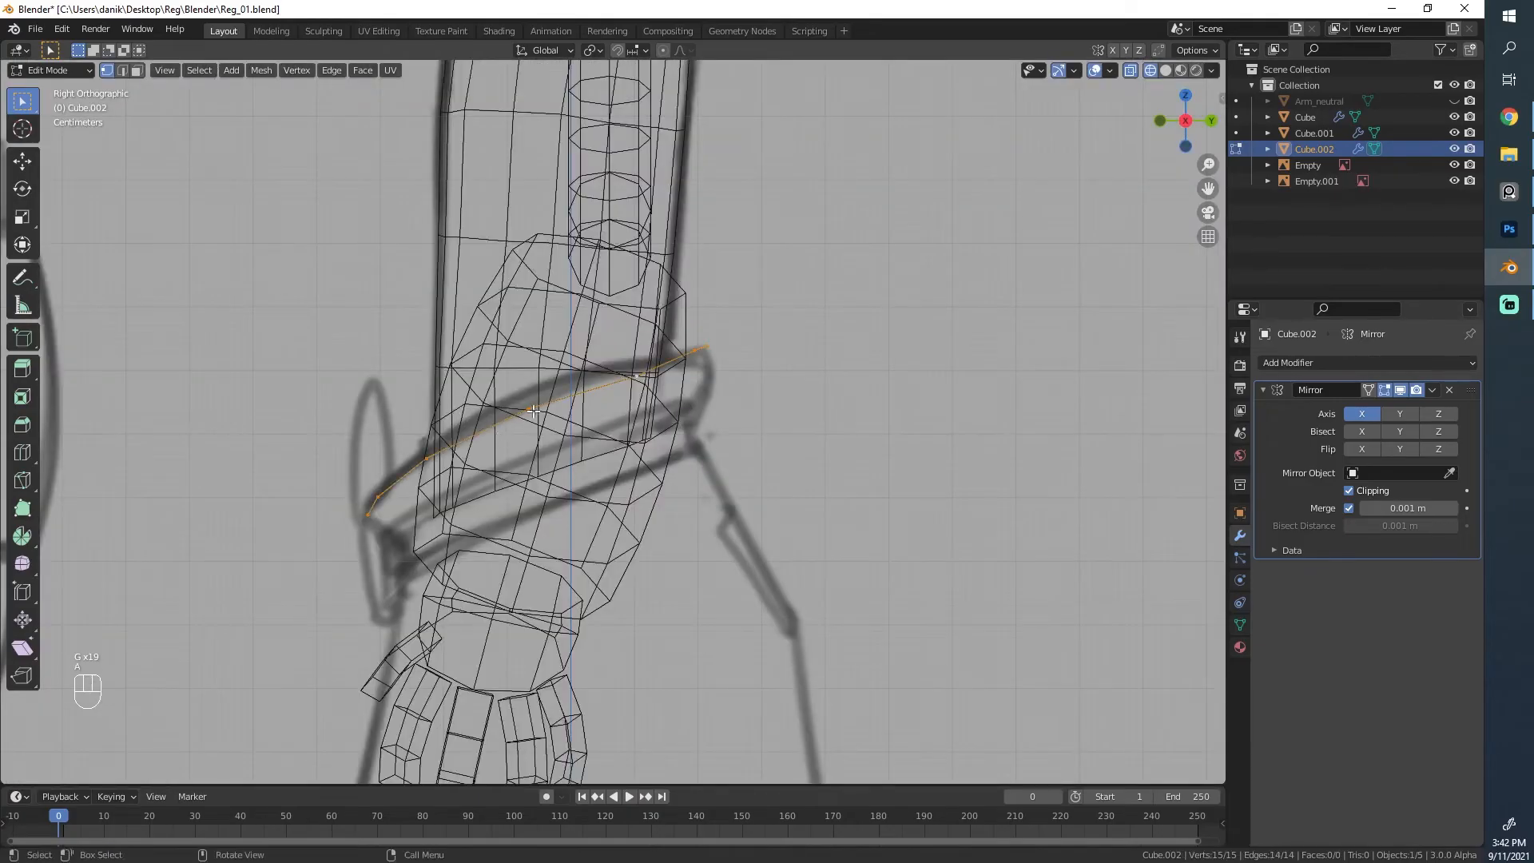
{"action": "left_click", "coordinate": [530, 410]}
{"action": "key", "text": "g"}
{"action": "left_click", "coordinate": [397, 500]}
{"action": "left_click", "coordinate": [529, 414]}
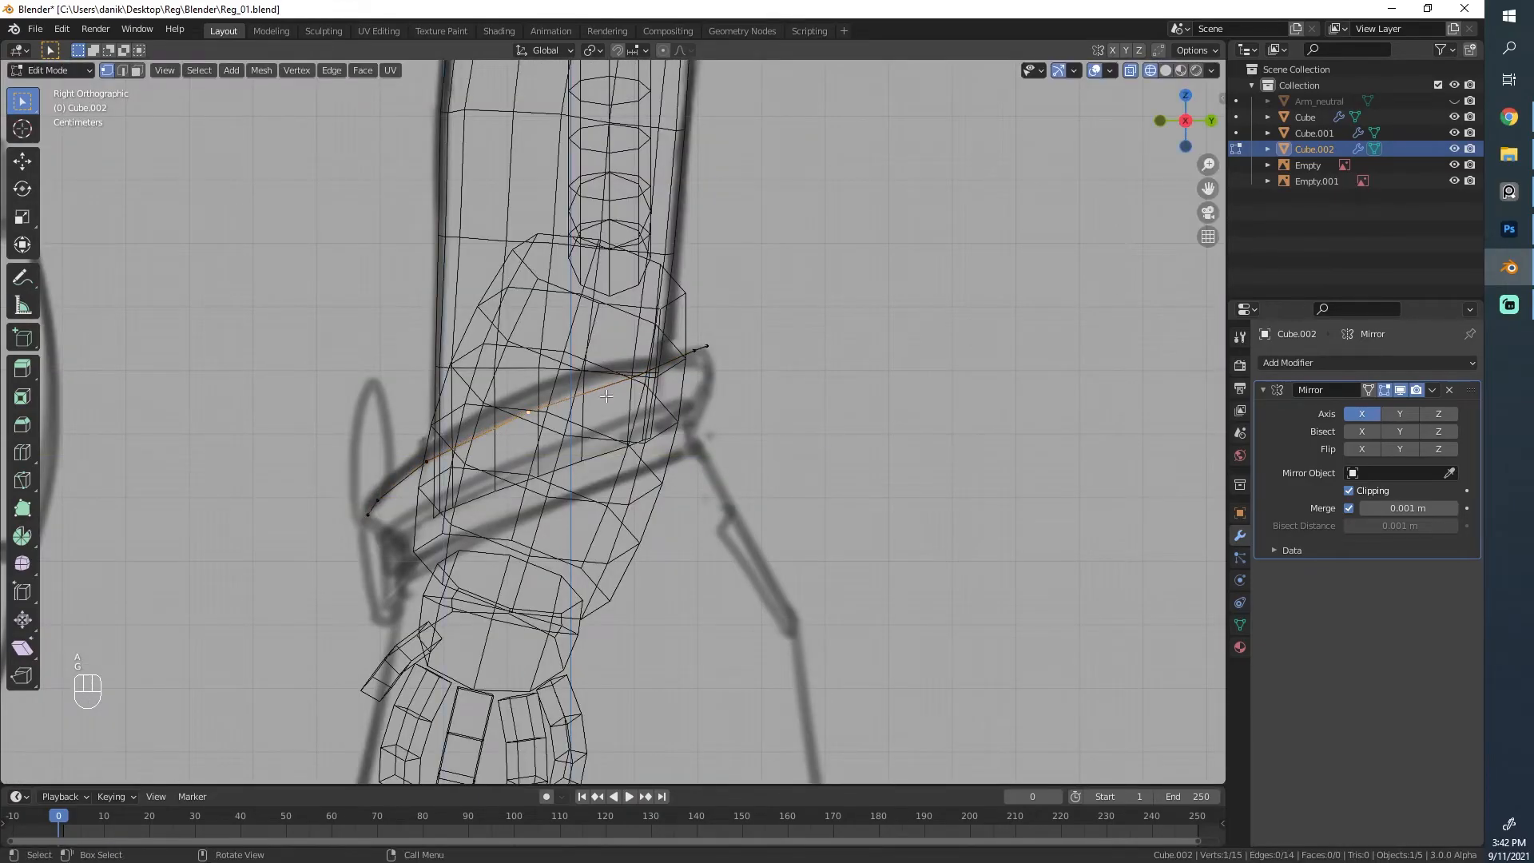
{"action": "key", "text": "g"}
{"action": "left_click", "coordinate": [648, 382]}
Step: Select the two rearmost waist loop vertices and rotate and move them to level the belt's back end
{"action": "key", "text": "alt+a"}
{"action": "key", "text": "b"}
{"action": "left_click_drag", "start_coordinate": [677, 366], "coordinate": [746, 327]}
{"action": "key", "text": "r"}
{"action": "left_click", "coordinate": [746, 343]}
{"action": "key", "text": "r"}
{"action": "left_click", "coordinate": [719, 352]}
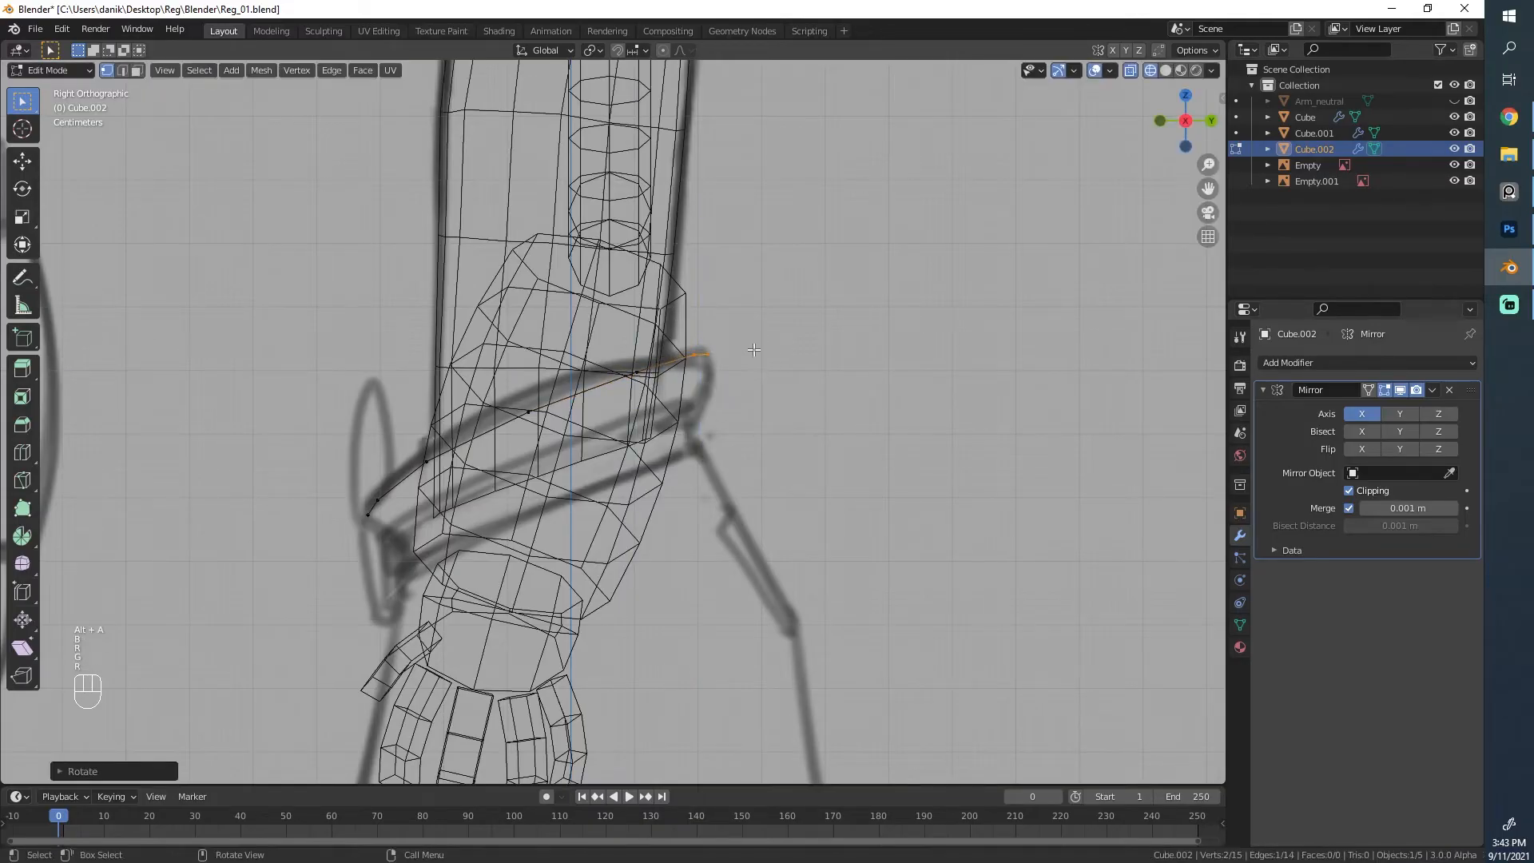
Step: Return to solid shading and select only the trousers' waist loop, ending in front view
{"action": "key", "text": "z"}
{"action": "scroll", "coordinate": [582, 419], "scroll_direction": "down", "scroll_amount": 2}
{"action": "key", "text": "Tab"}
{"action": "key", "text": "Tab"}
{"action": "middle_click_drag", "start_coordinate": [582, 419], "coordinate": [610, 524]}
{"action": "key", "text": "alt+a"}
{"action": "scroll", "coordinate": [447, 511], "scroll_direction": "up", "scroll_amount": 10}
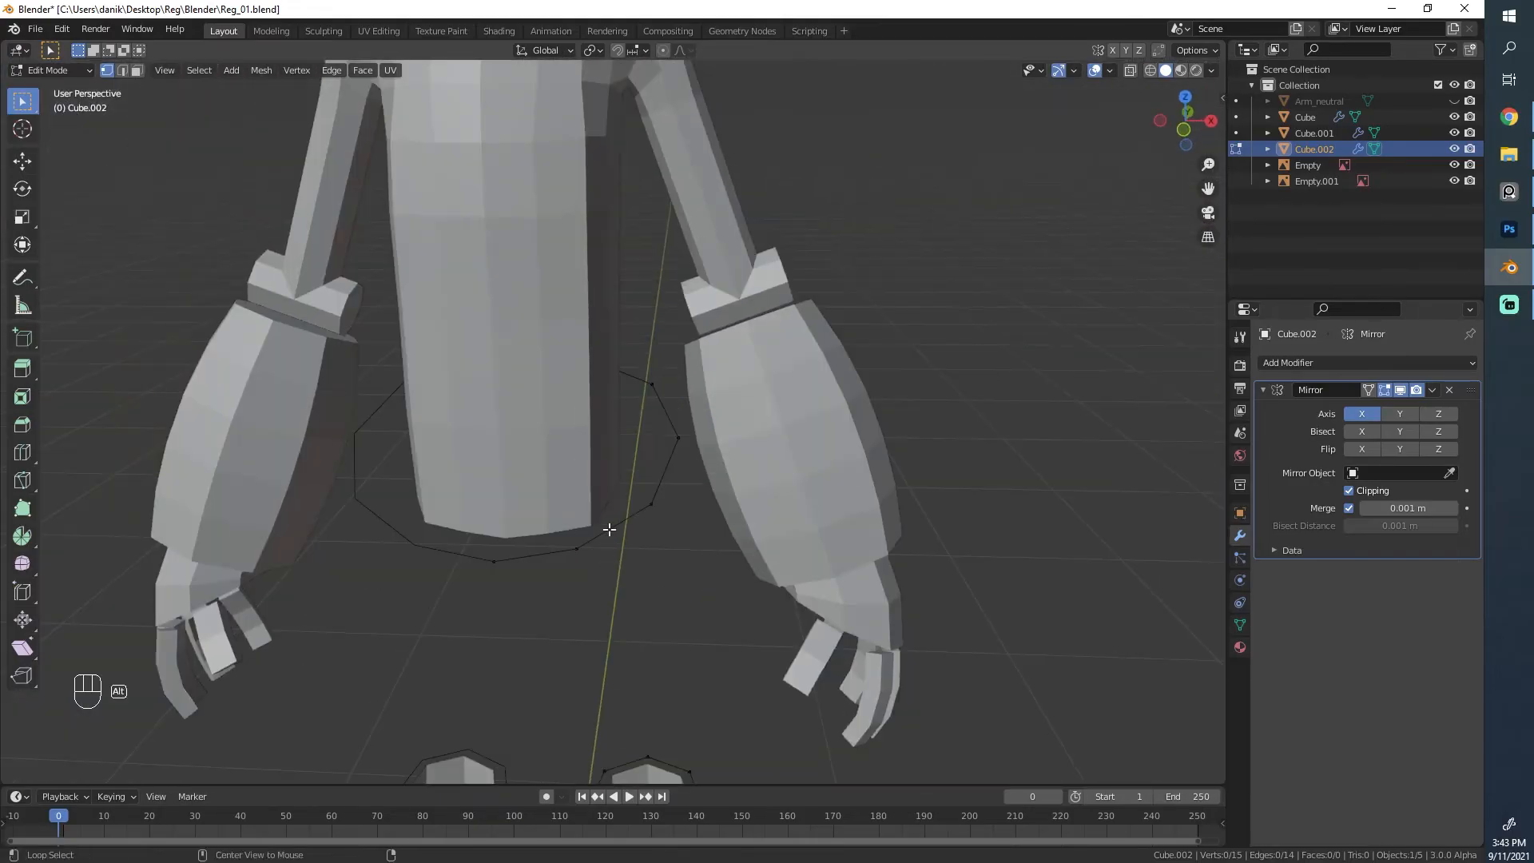
{"action": "left_click", "coordinate": [609, 528], "text": "alt"}
{"action": "key", "text": "KP_1"}
{"action": "scroll", "coordinate": [511, 463], "scroll_direction": "down", "scroll_amount": 3}
{"action": "scroll", "coordinate": [510, 461], "scroll_direction": "up", "scroll_amount": 5}
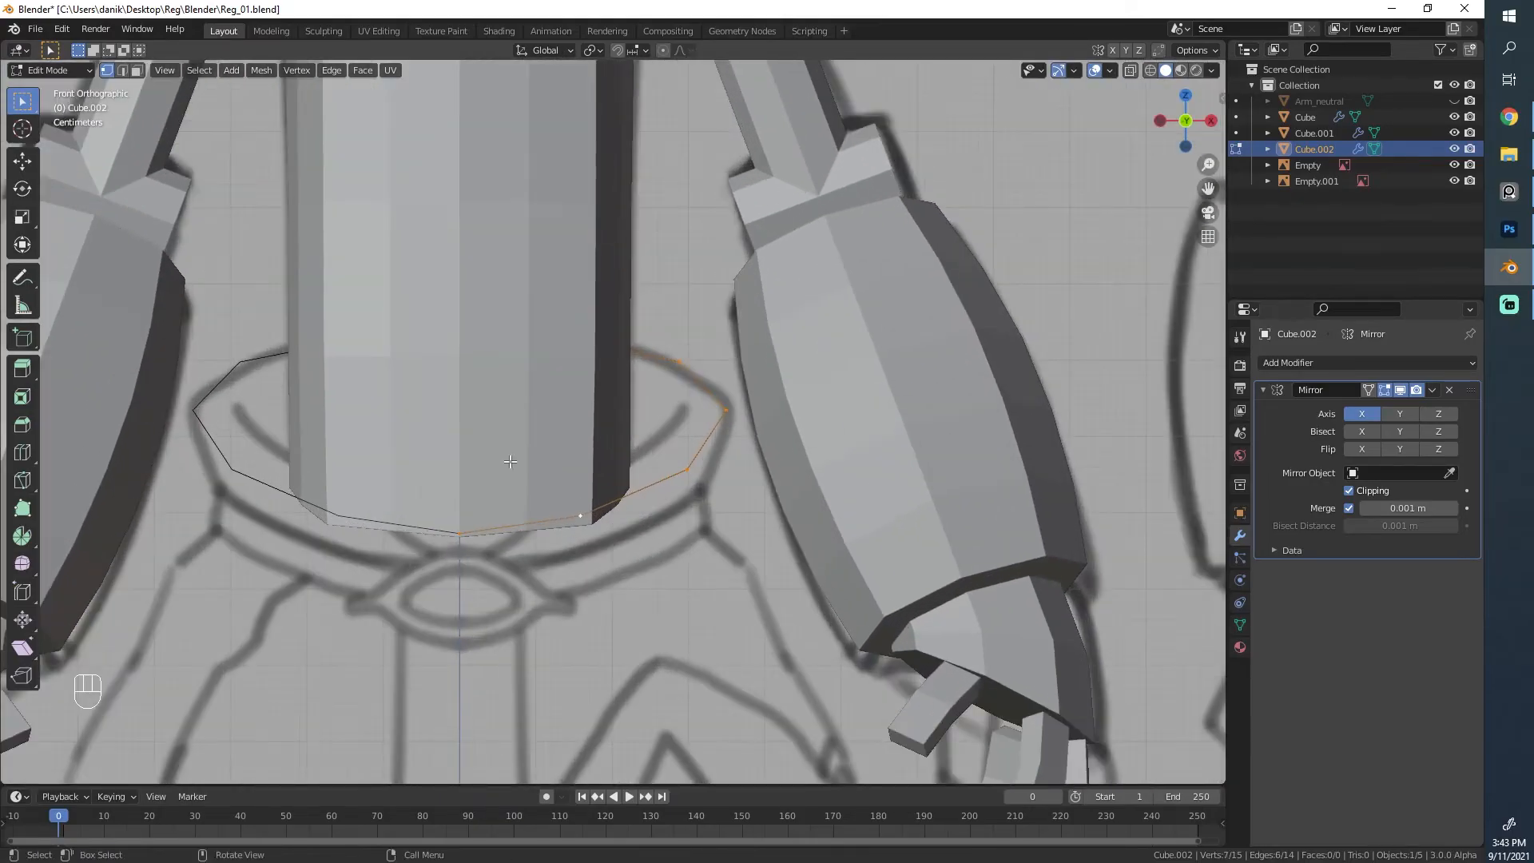
Step: Search the add-ons in Preferences for "loop", enable Mesh: LoopTools and close the preferences
{"action": "left_click", "coordinate": [62, 29]}
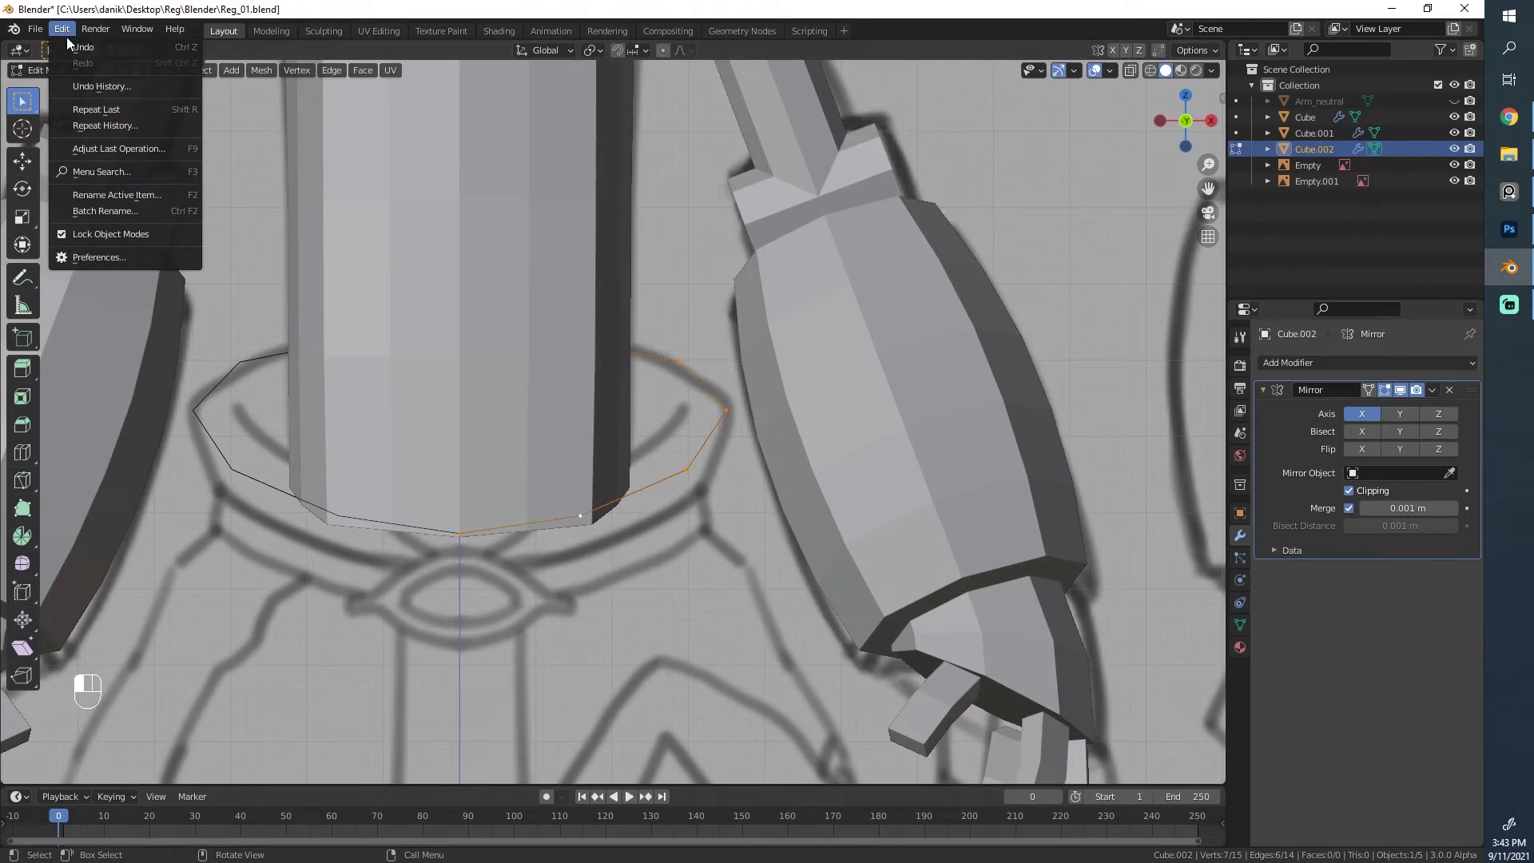
{"action": "left_click", "coordinate": [98, 258]}
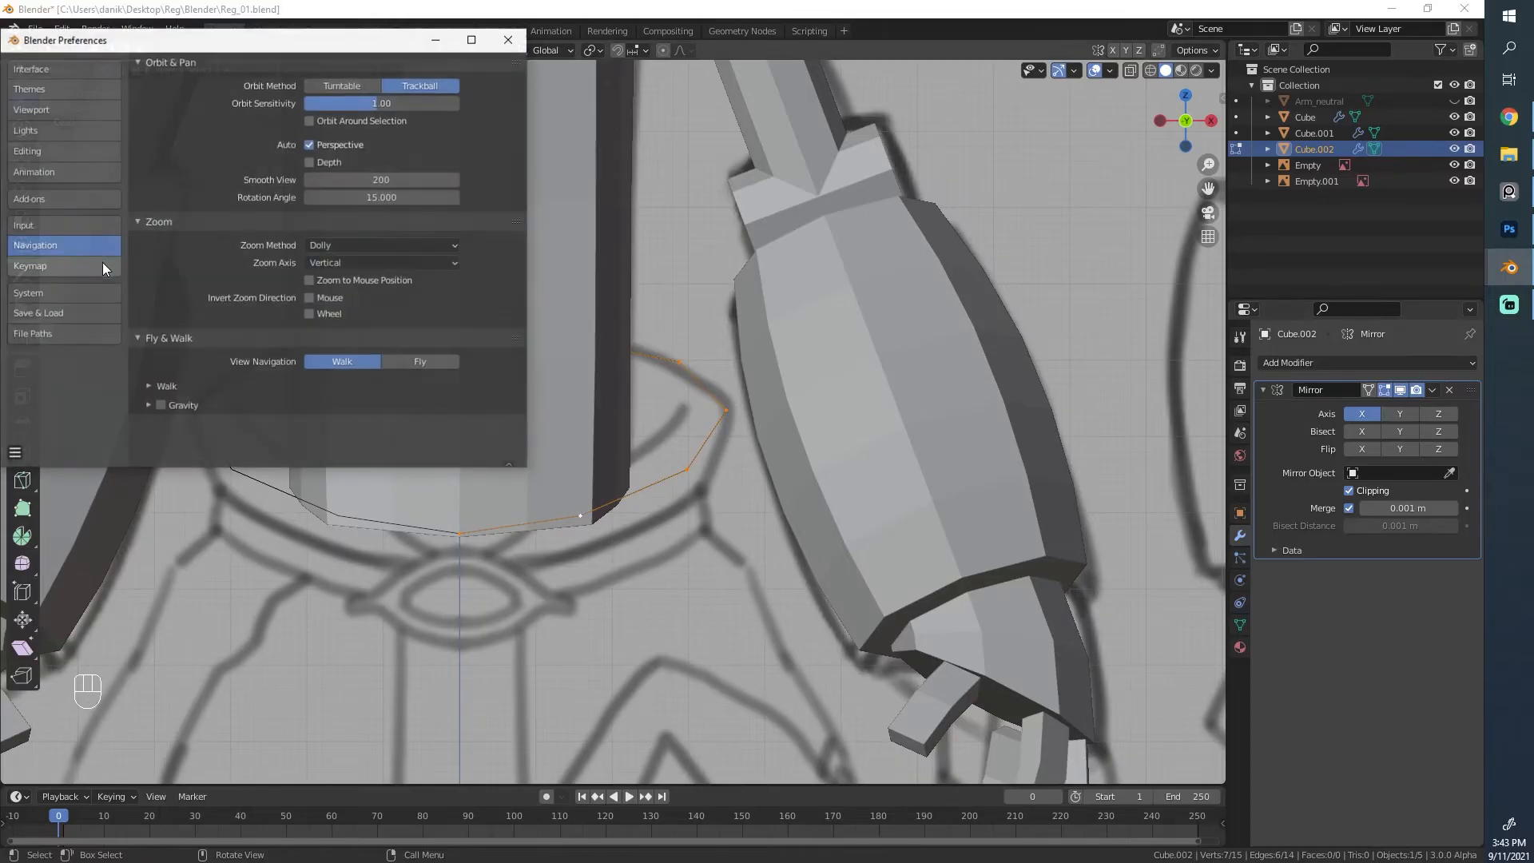
{"action": "left_click", "coordinate": [44, 200]}
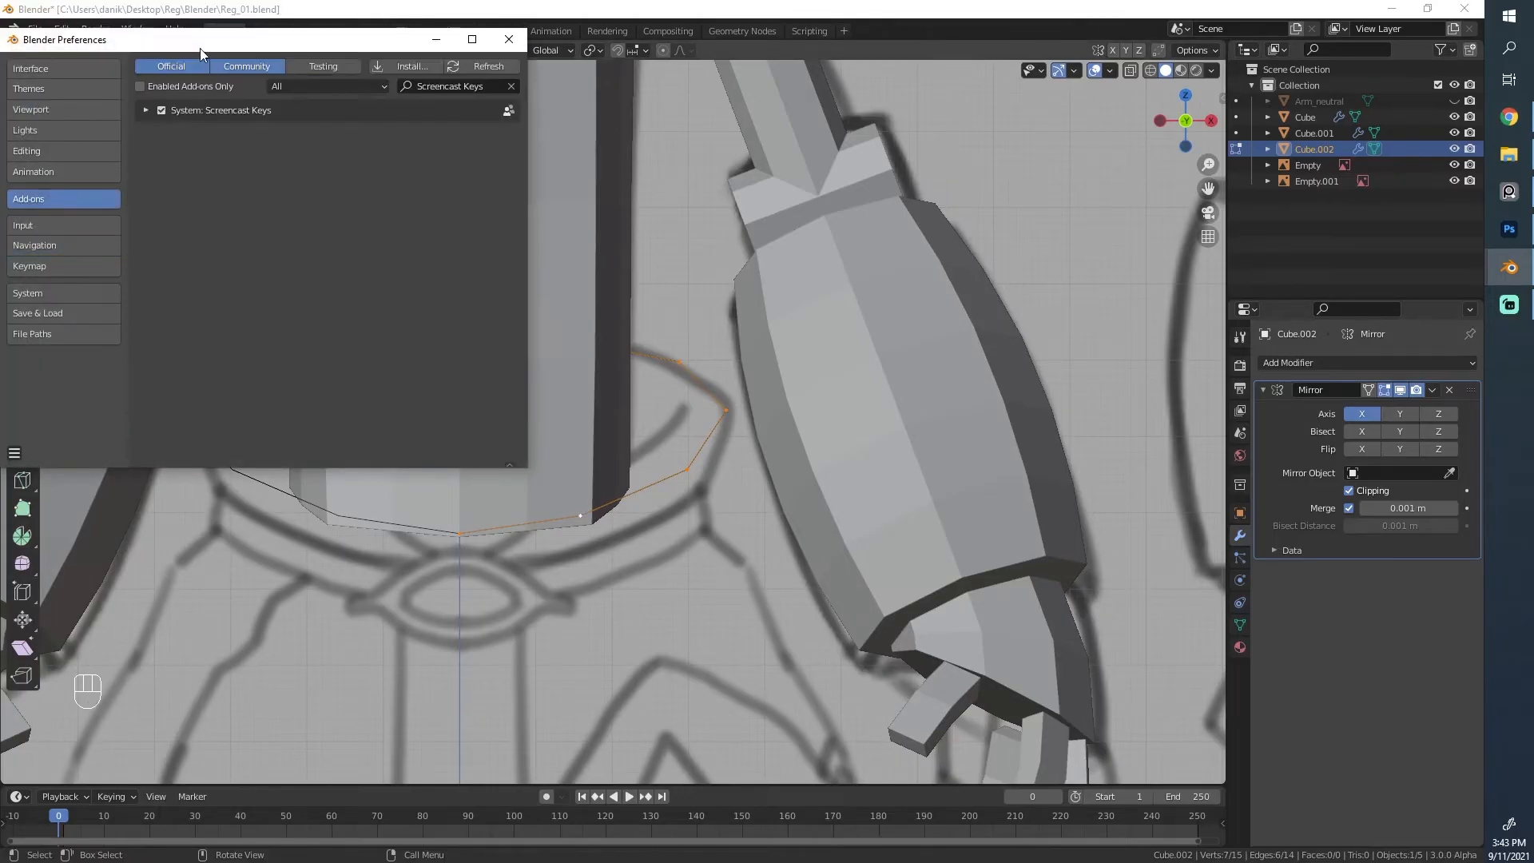
{"action": "left_click_drag", "start_coordinate": [200, 48], "coordinate": [324, 156]}
{"action": "left_click", "coordinate": [630, 189]}
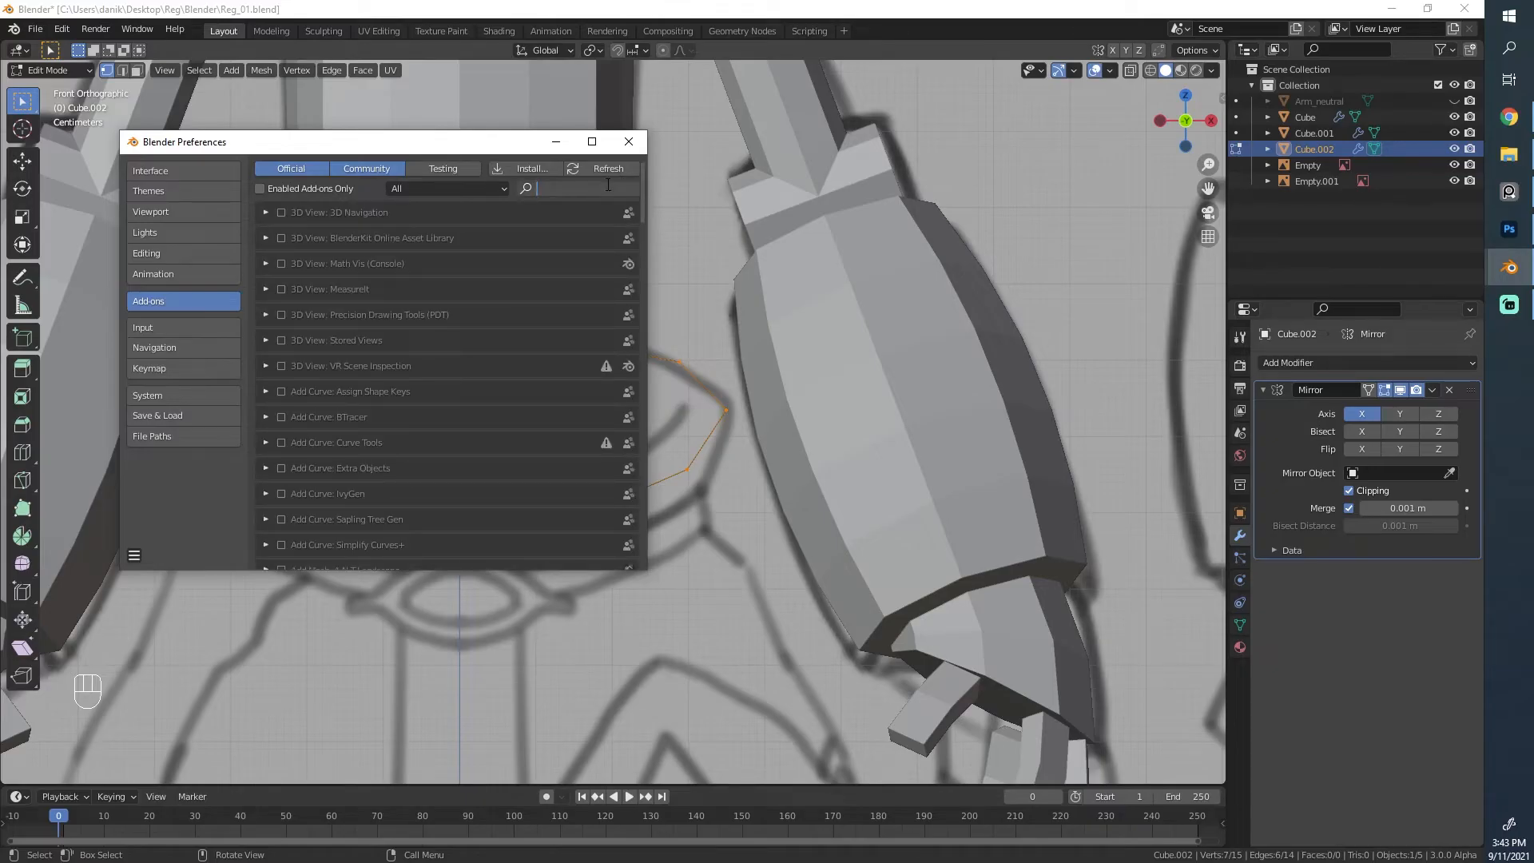
{"action": "type", "text": "loop"}
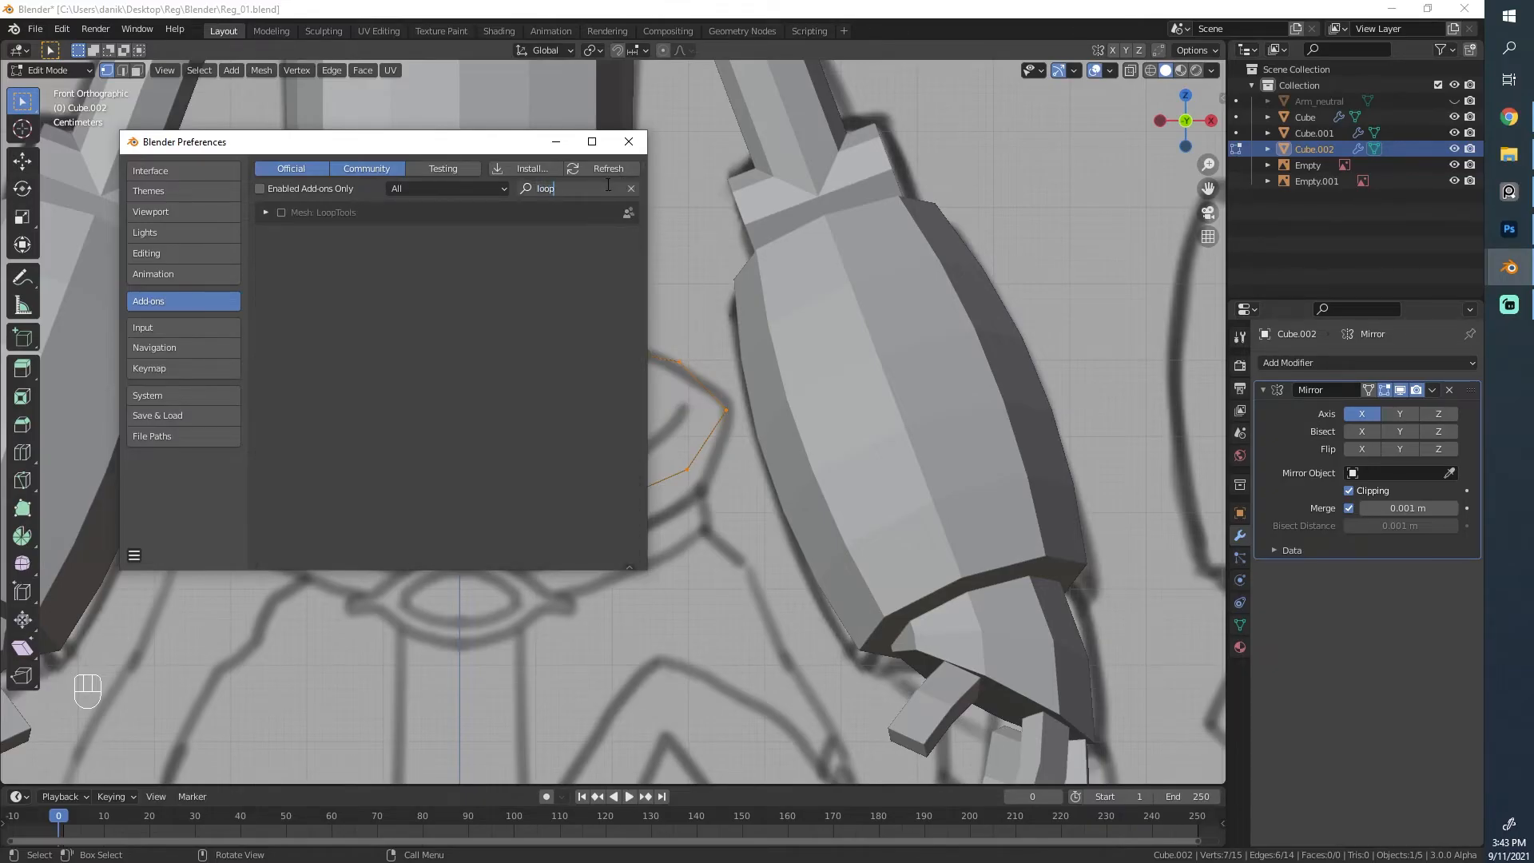
{"action": "left_click", "coordinate": [282, 215]}
{"action": "left_click", "coordinate": [282, 213]}
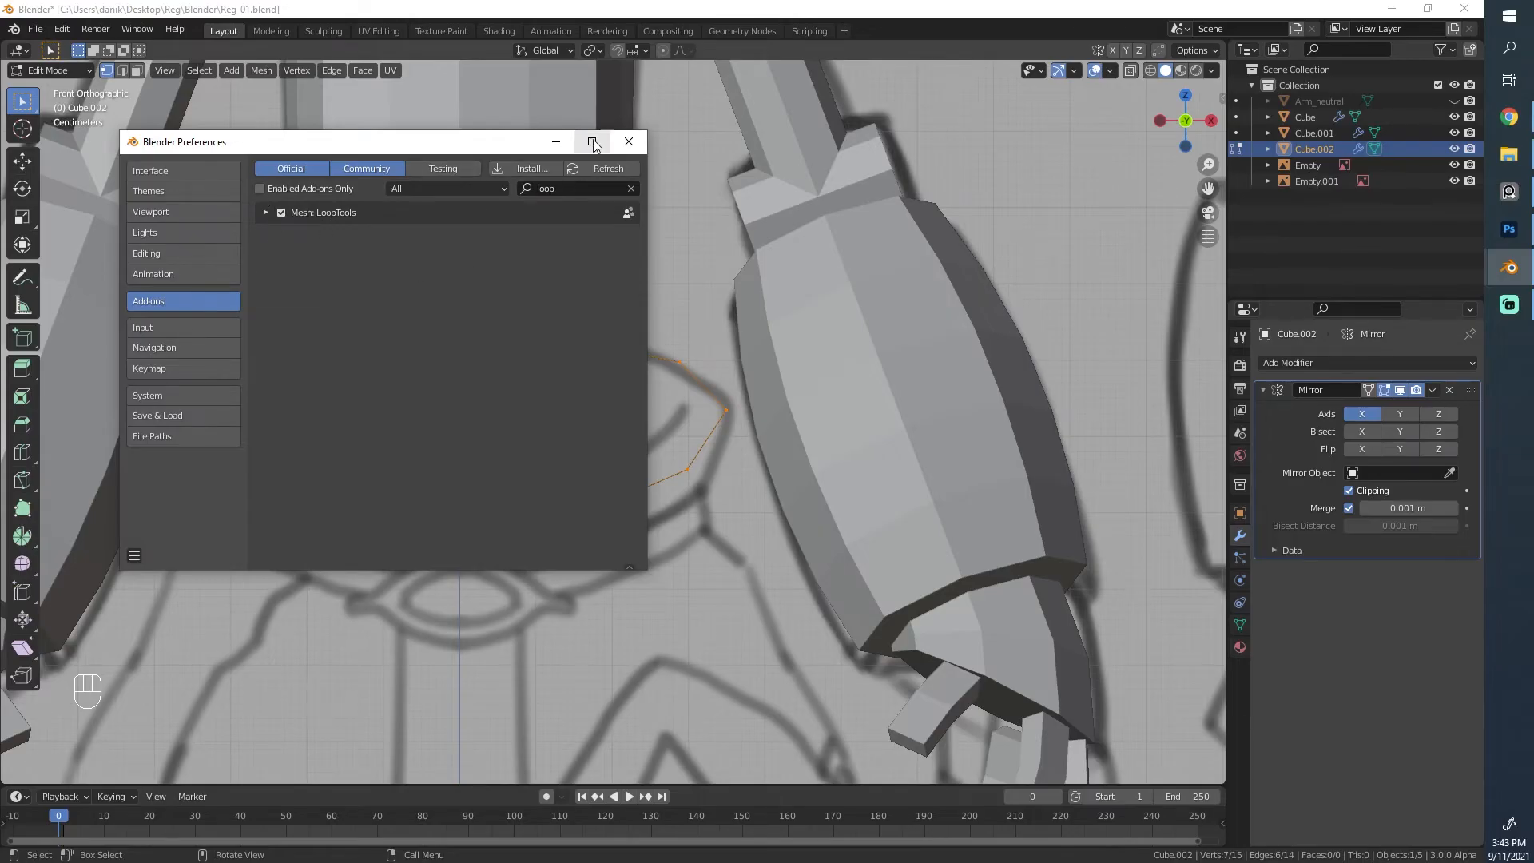
{"action": "left_click", "coordinate": [628, 141]}
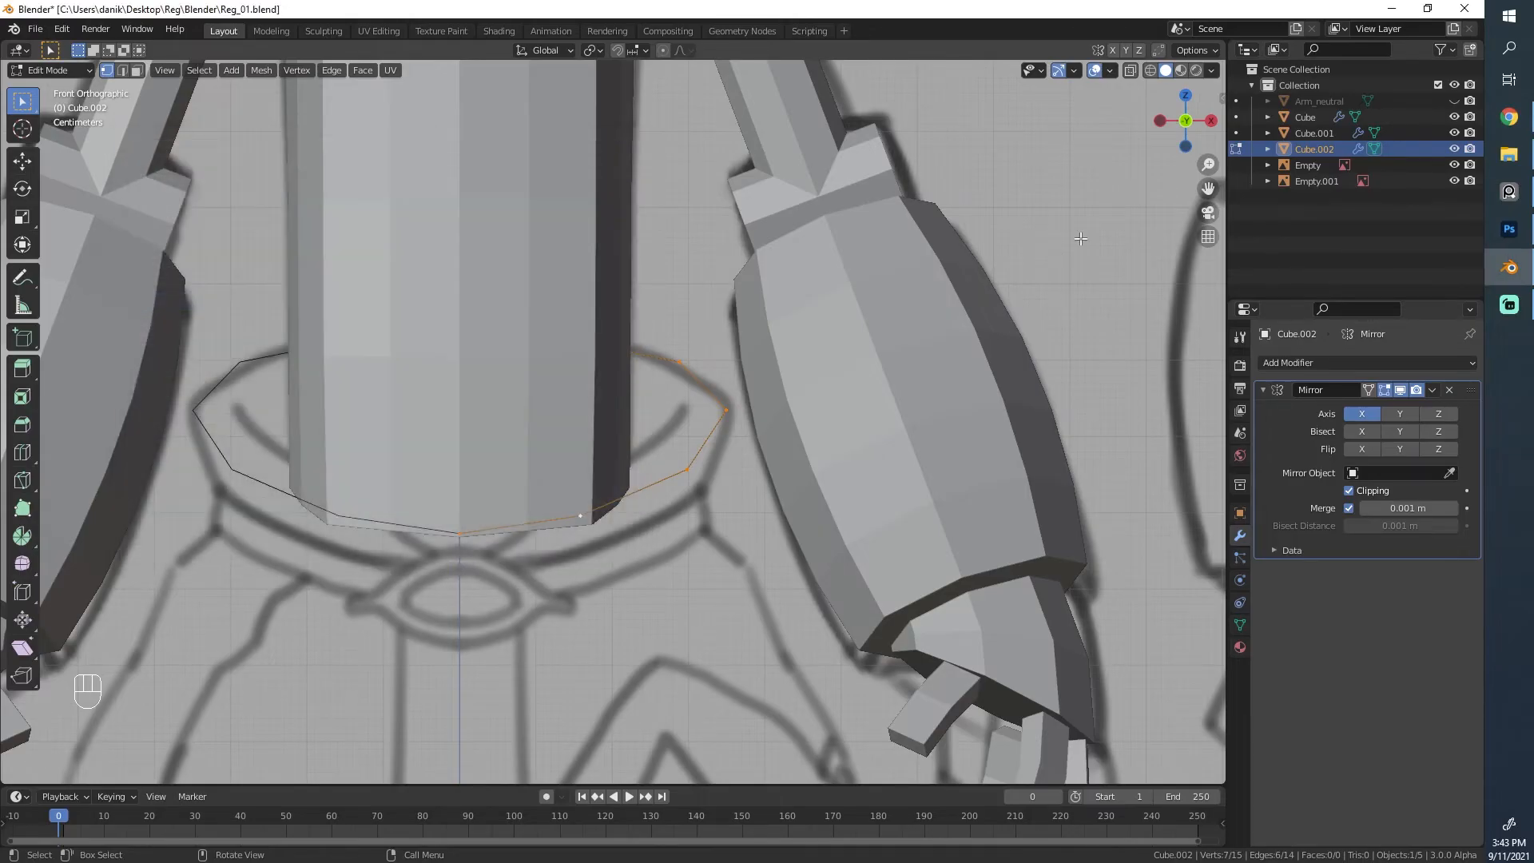
Step: Show the viewport sidebar and expand the LoopTools commands
{"action": "key", "text": "n"}
{"action": "key", "text": "n"}
{"action": "key", "text": "n"}
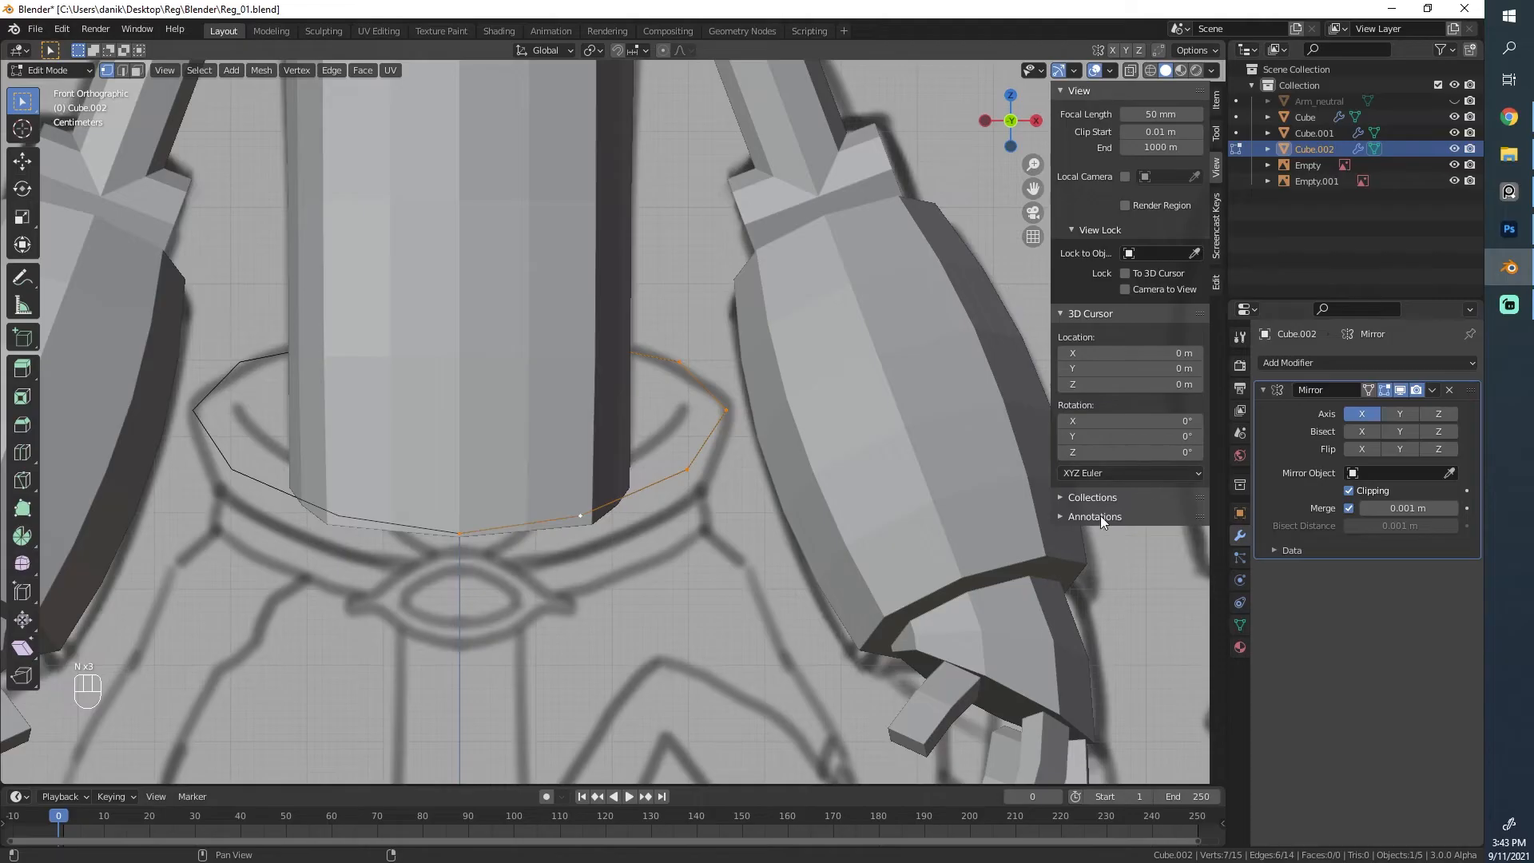
{"action": "left_click", "coordinate": [1217, 281]}
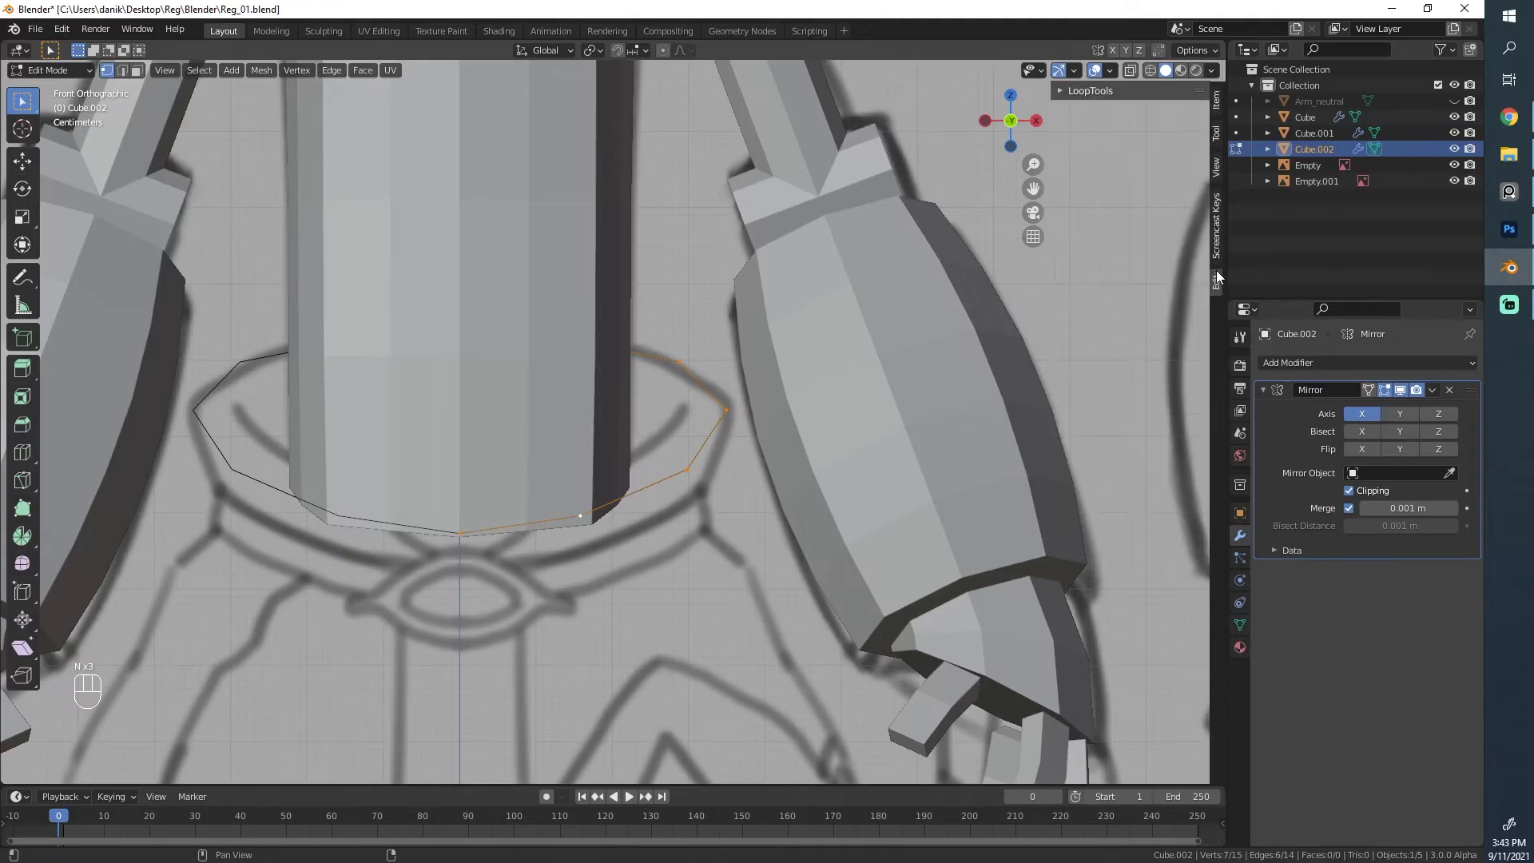
{"action": "left_click", "coordinate": [1062, 94]}
Step: Try the LoopTools Relax and Space operations on the selected waist loop and undo them
{"action": "middle_click_drag", "start_coordinate": [901, 235], "coordinate": [675, 491]}
{"action": "left_click", "coordinate": [1135, 211]}
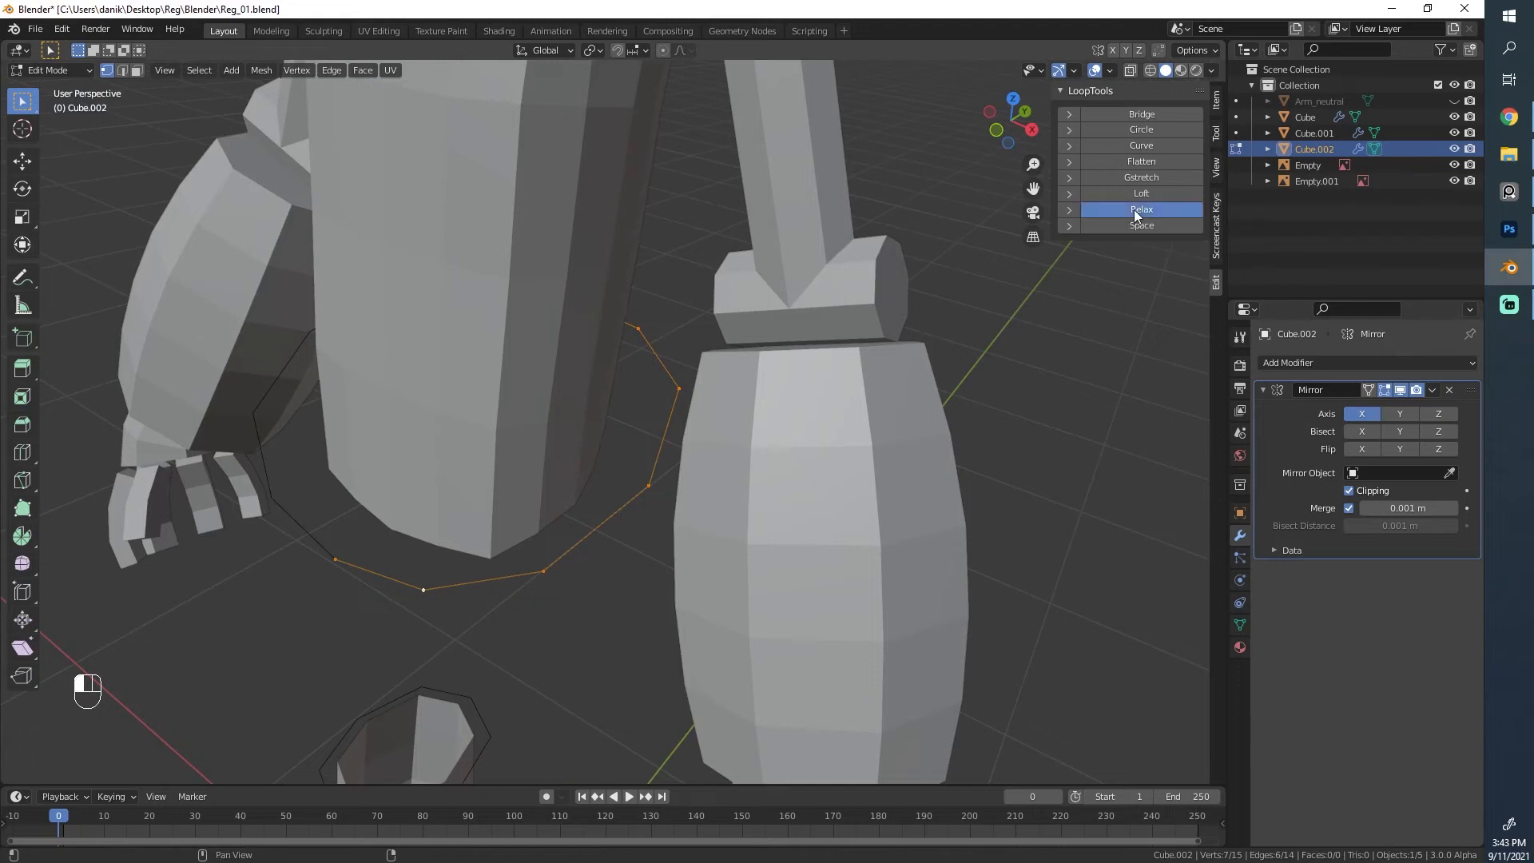
{"action": "key", "text": "ctrl+z"}
{"action": "key", "text": "ctrl+z"}
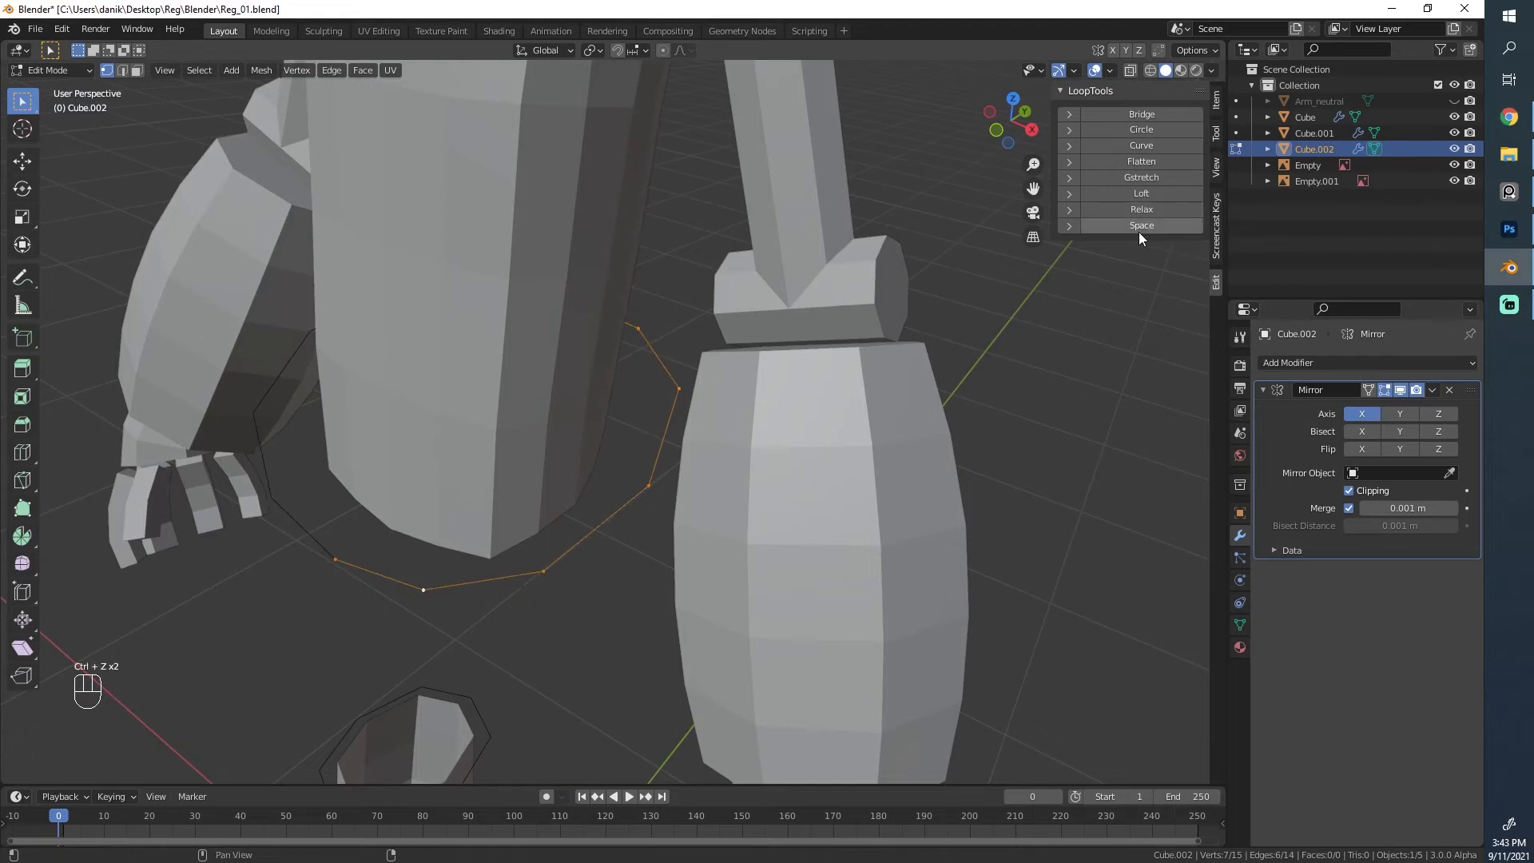
{"action": "left_click", "coordinate": [1139, 227]}
{"action": "key", "text": "ctrl+z"}
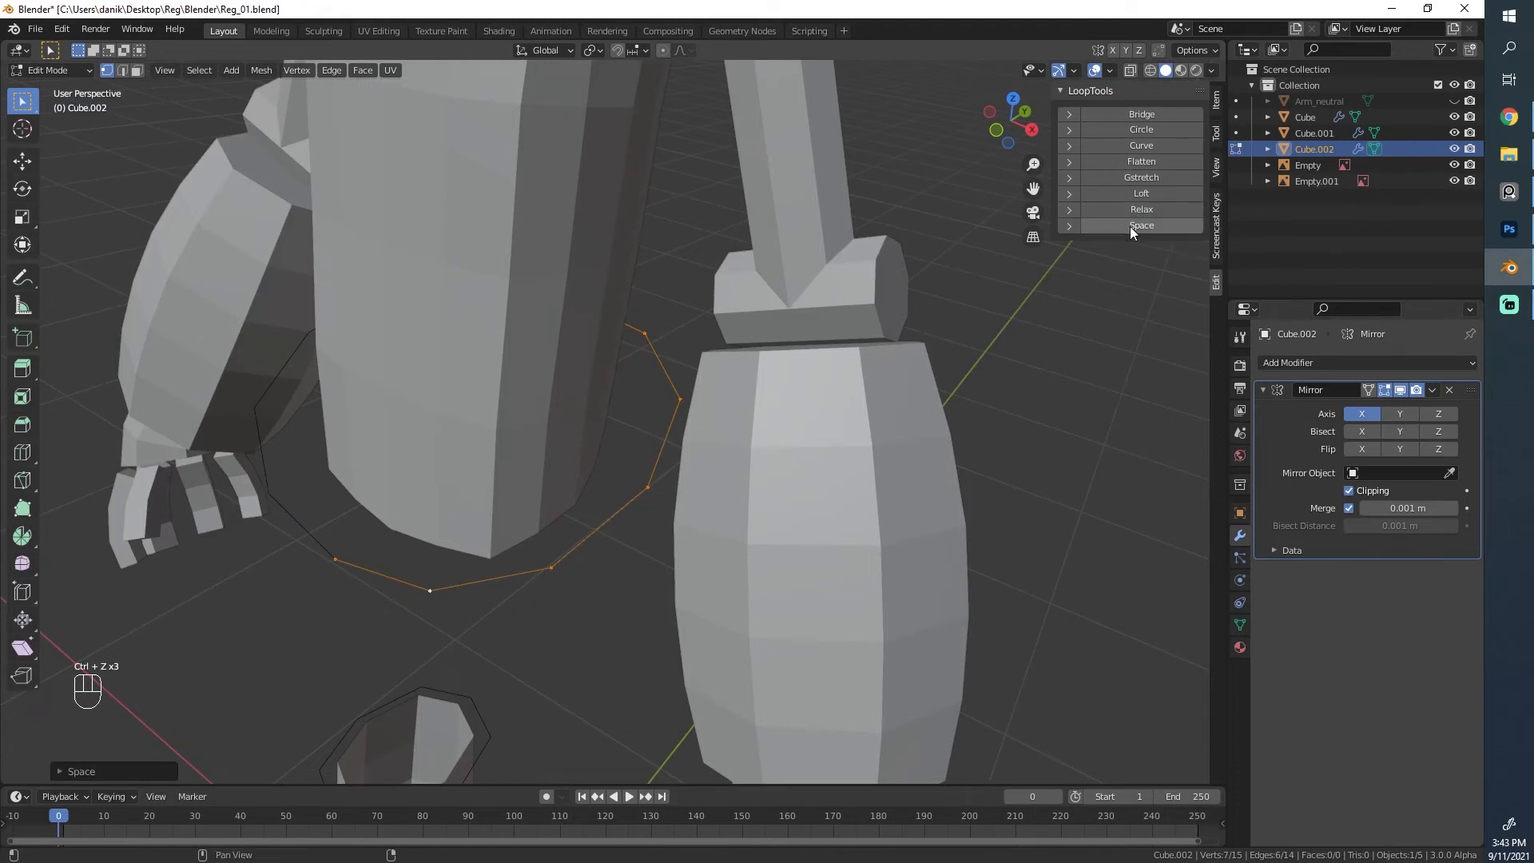
{"action": "key", "text": "ctrl+z"}
{"action": "key", "text": "ctrl+z"}
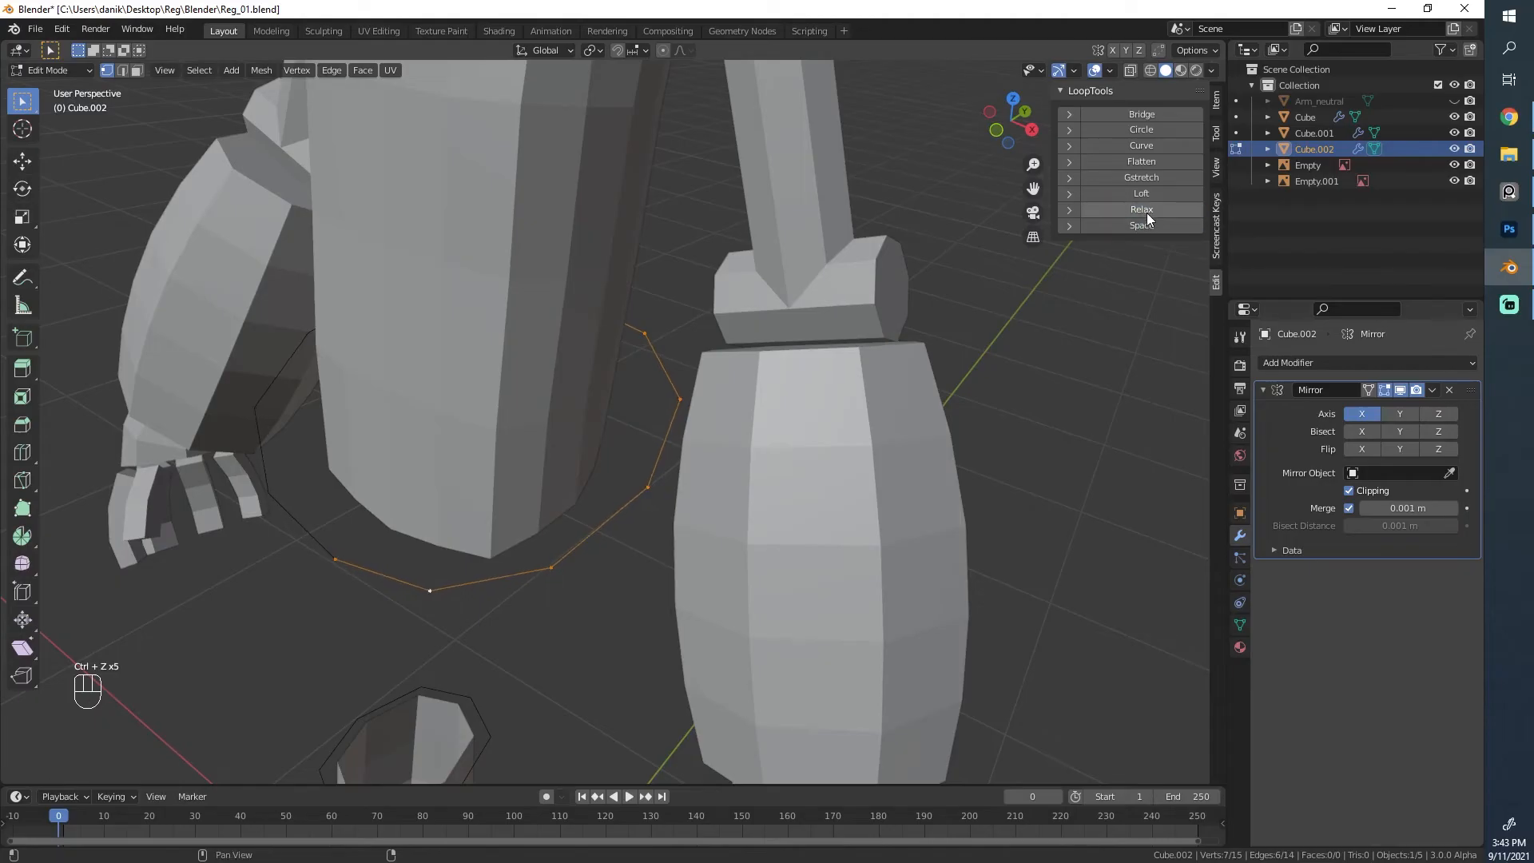
Step: Even out the waist loop's vertices with LoopTools Space, then smooth the loop with Relax
{"action": "left_click", "coordinate": [1147, 224]}
{"action": "scroll", "coordinate": [787, 445], "scroll_direction": "down", "scroll_amount": 5}
{"action": "mouse_move", "coordinate": [799, 455]}
{"action": "middle_mouse_down"}
{"action": "mouse_move", "coordinate": [620, 469]}
{"action": "mouse_move", "coordinate": [663, 451]}
{"action": "mouse_move", "coordinate": [590, 424]}
{"action": "middle_mouse_up"}
{"action": "scroll", "coordinate": [623, 463], "scroll_direction": "up", "scroll_amount": 4}
{"action": "scroll", "coordinate": [623, 463], "scroll_direction": "down", "scroll_amount": 5}
{"action": "scroll", "coordinate": [663, 451], "scroll_direction": "up", "scroll_amount": 2}
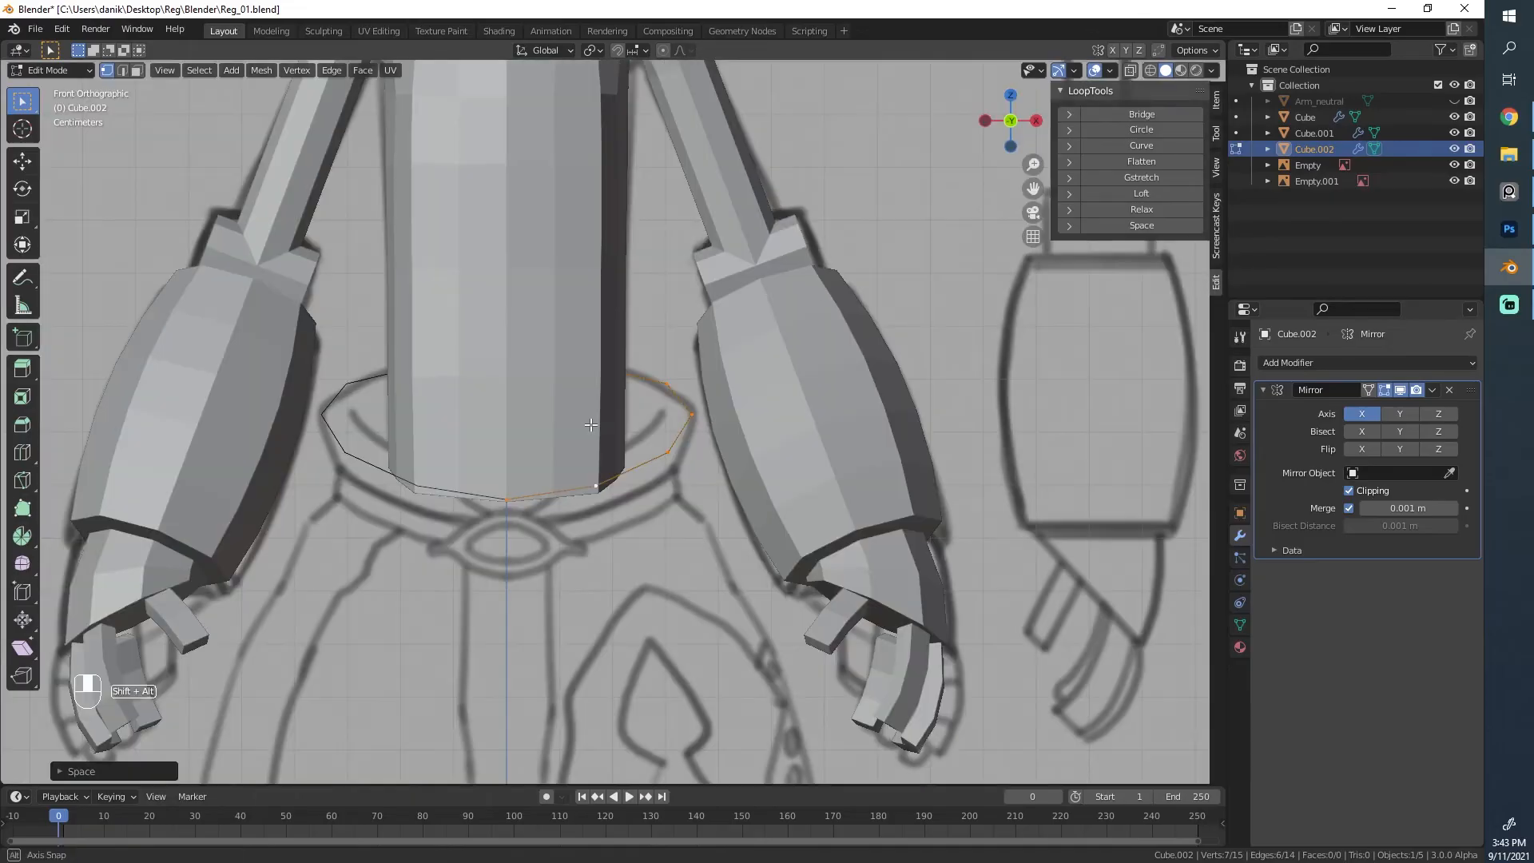
{"action": "left_click", "coordinate": [1140, 209]}
Step: Select the trouser hem loop above the boot and extrude it straight up along Z to form a short cuff
{"action": "scroll", "coordinate": [660, 320], "scroll_direction": "down", "scroll_amount": 4}
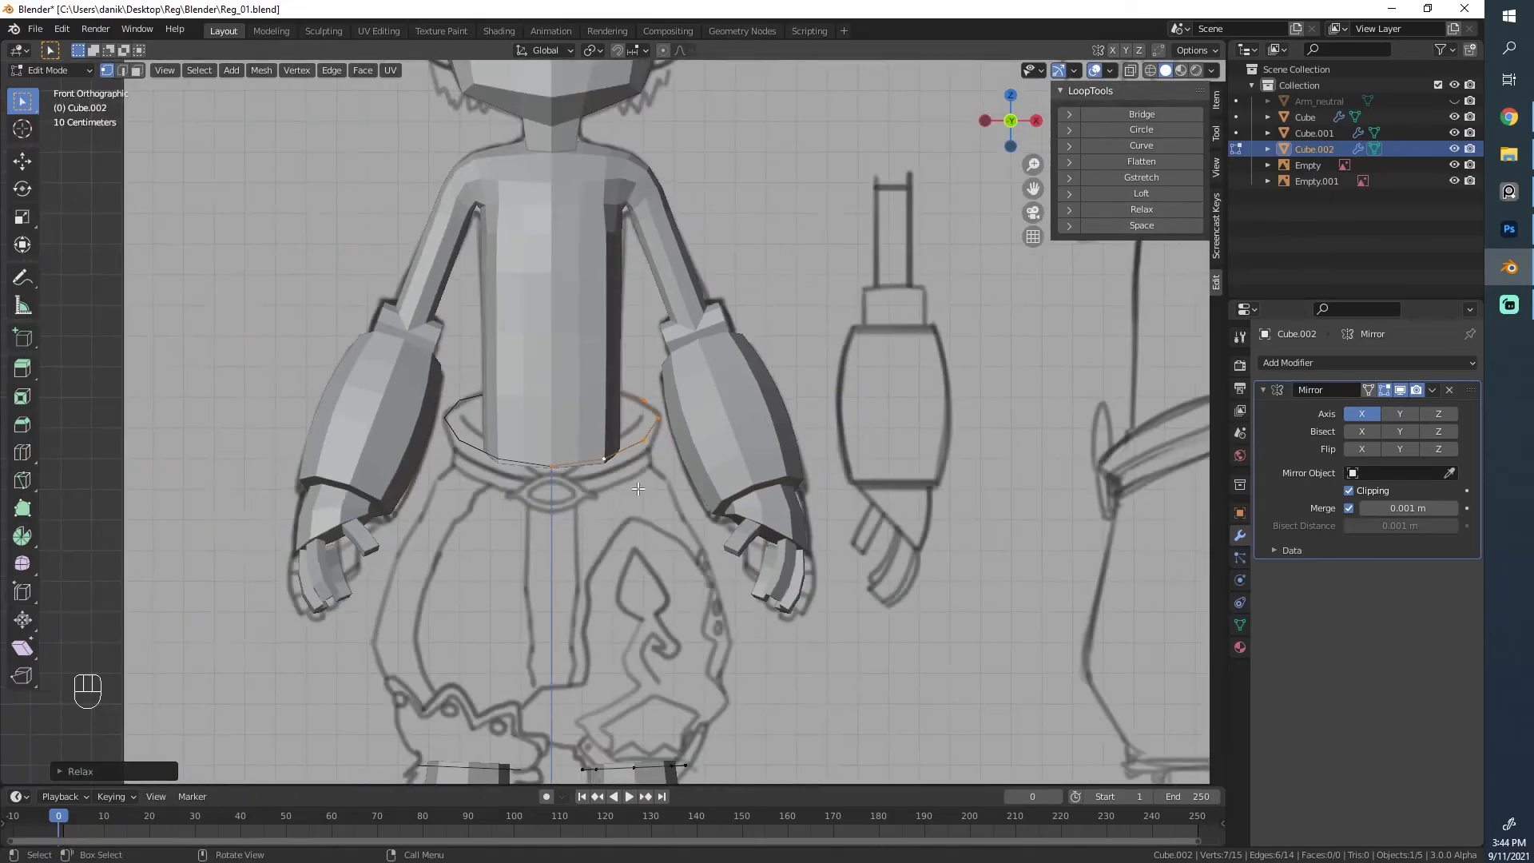
{"action": "scroll", "coordinate": [659, 320], "scroll_direction": "up", "scroll_amount": 1}
{"action": "scroll", "coordinate": [659, 320], "scroll_direction": "down", "scroll_amount": 2}
{"action": "middle_click_drag", "start_coordinate": [660, 400], "coordinate": [659, 293], "text": "shift"}
{"action": "scroll", "coordinate": [659, 294], "scroll_direction": "up", "scroll_amount": 3}
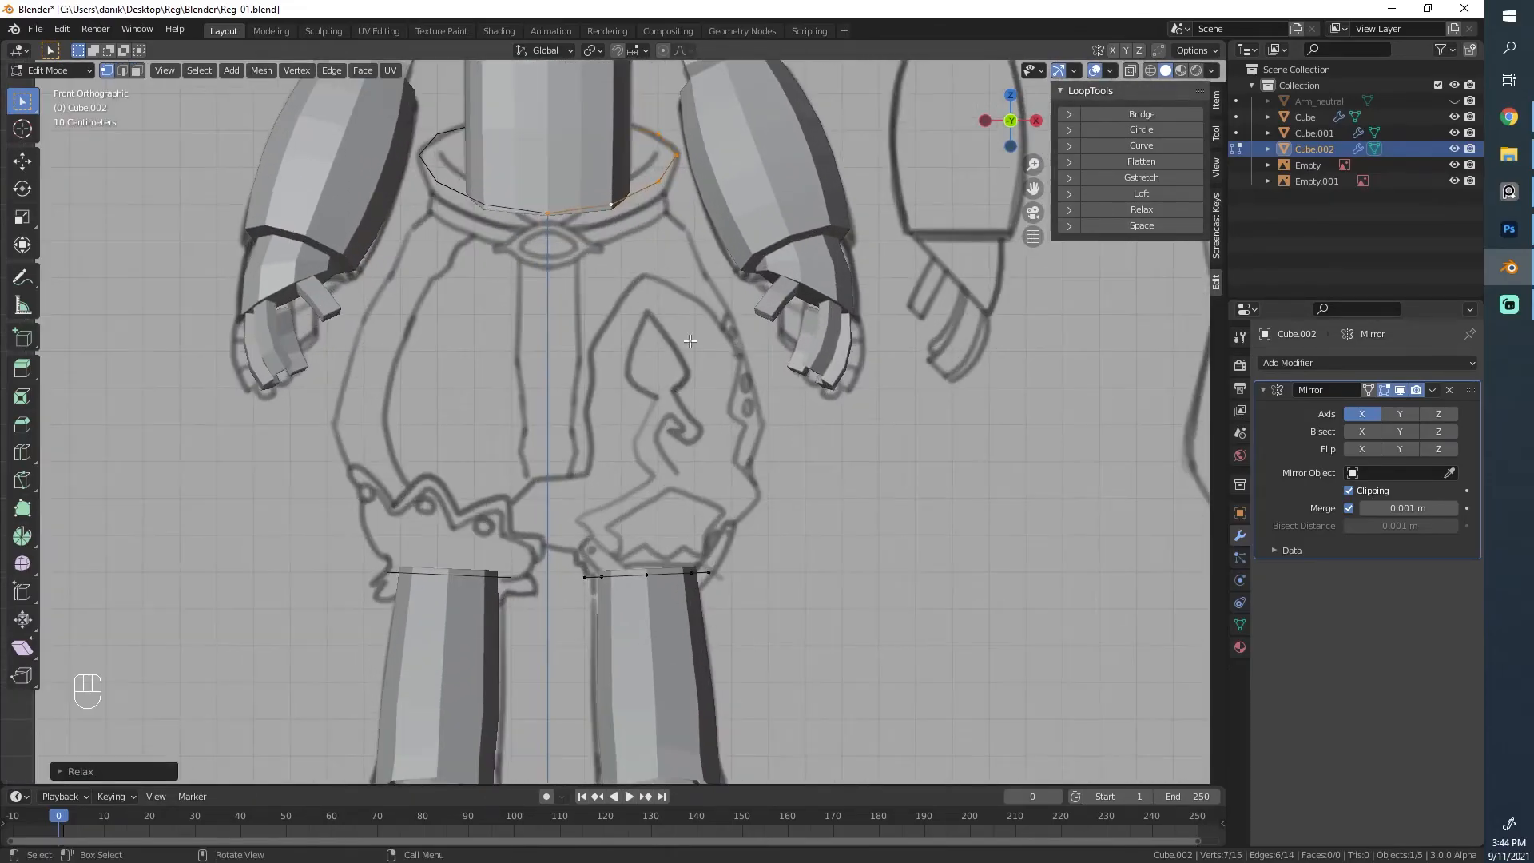
{"action": "left_click", "coordinate": [643, 527], "text": "alt"}
{"action": "scroll", "coordinate": [756, 593], "scroll_direction": "up", "scroll_amount": 2}
{"action": "scroll", "coordinate": [757, 593], "scroll_direction": "up", "scroll_amount": 3}
{"action": "key", "text": "e"}
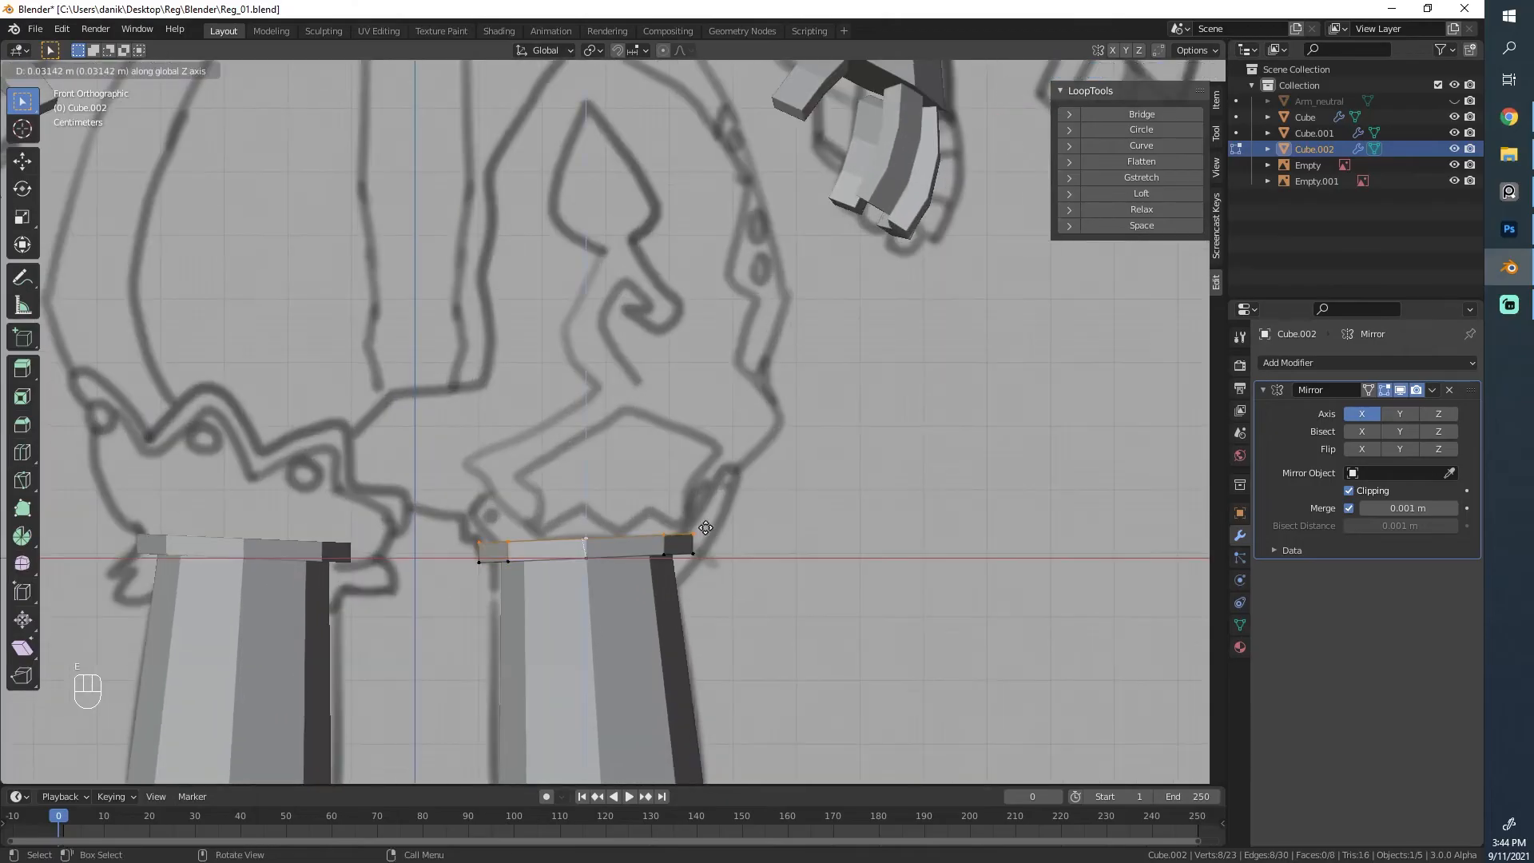
{"action": "left_click", "coordinate": [727, 520]}
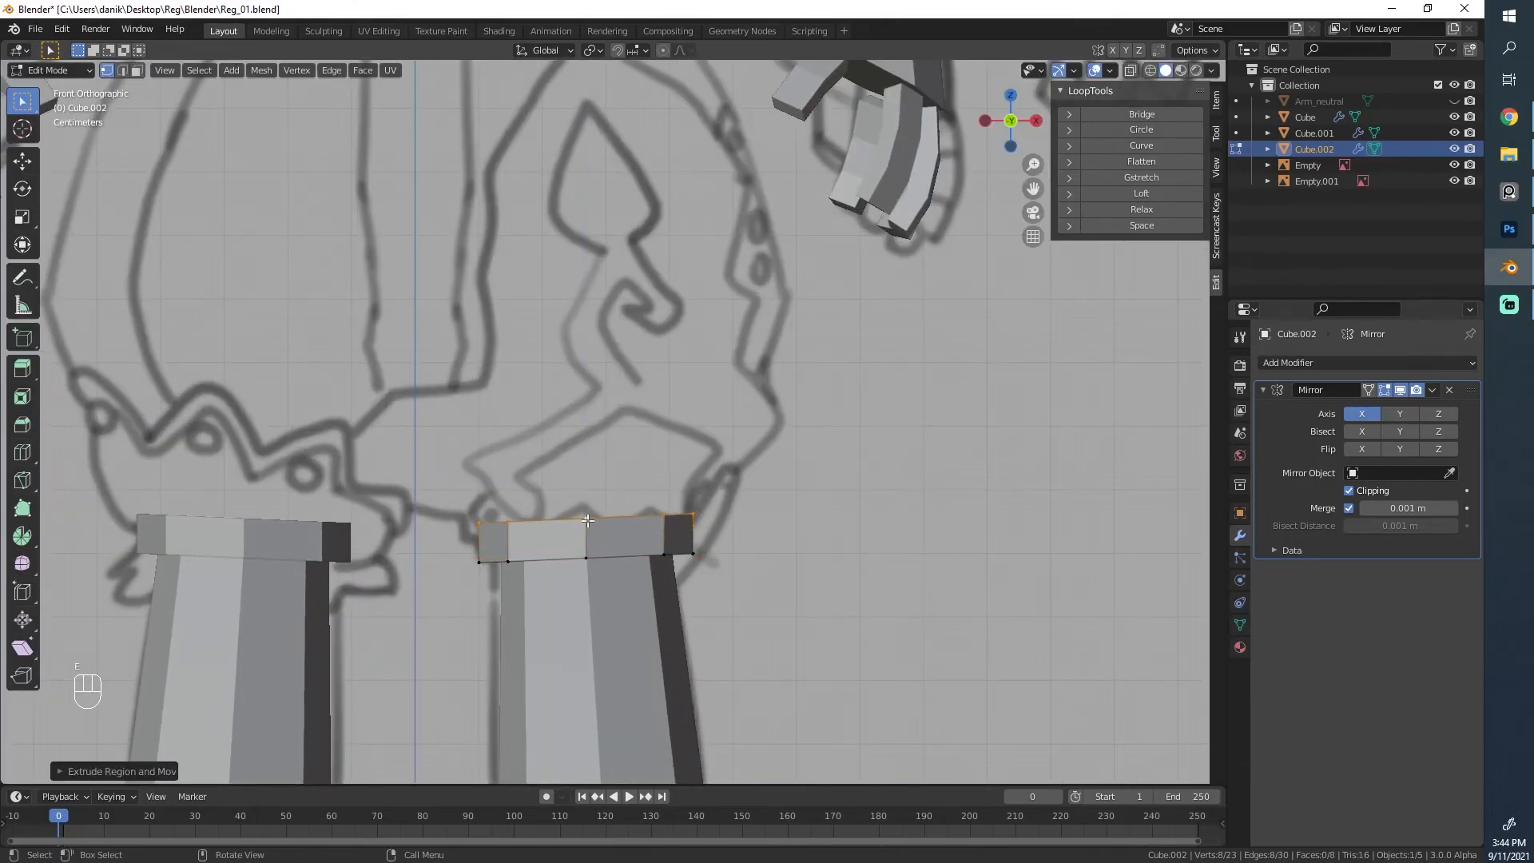
Step: In wireframe, extrude the cuff's upper loop further up along Z and scale it outward, then return to solid shading
{"action": "key", "text": "z"}
{"action": "key", "text": "e"}
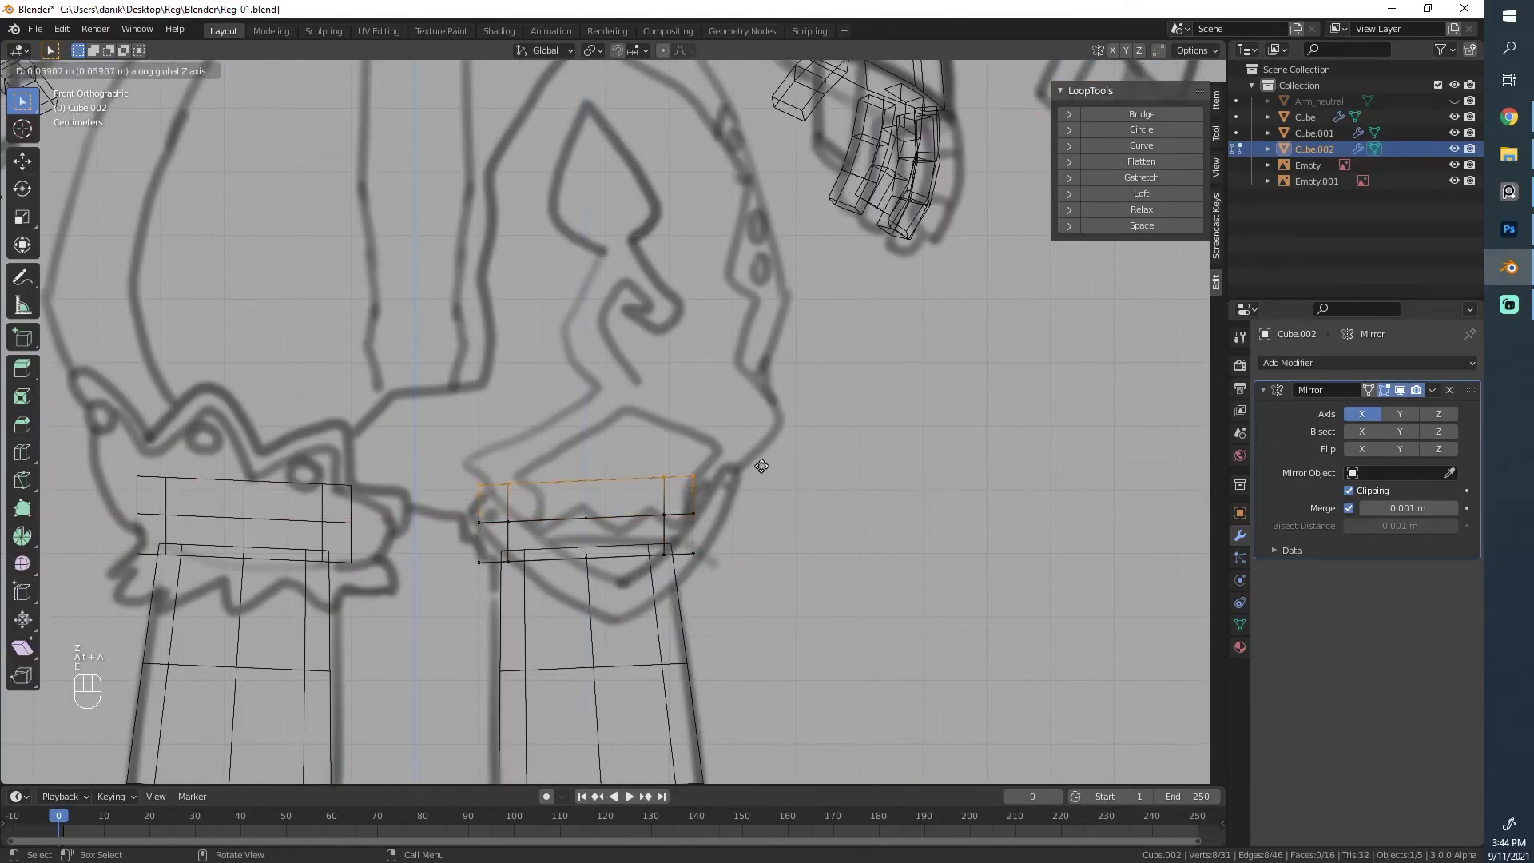
{"action": "key", "text": "s"}
{"action": "left_click", "coordinate": [850, 459]}
{"action": "key", "text": "z"}
Step: In right side view, rotate, raise and scale the flared upper loop to meet the trousers' widest sketch outline, then return to front view
{"action": "mouse_move", "coordinate": [1039, 457]}
{"action": "middle_mouse_down"}
{"action": "mouse_move", "coordinate": [934, 458]}
{"action": "mouse_move", "coordinate": [776, 420]}
{"action": "middle_mouse_up"}
{"action": "key", "text": "r"}
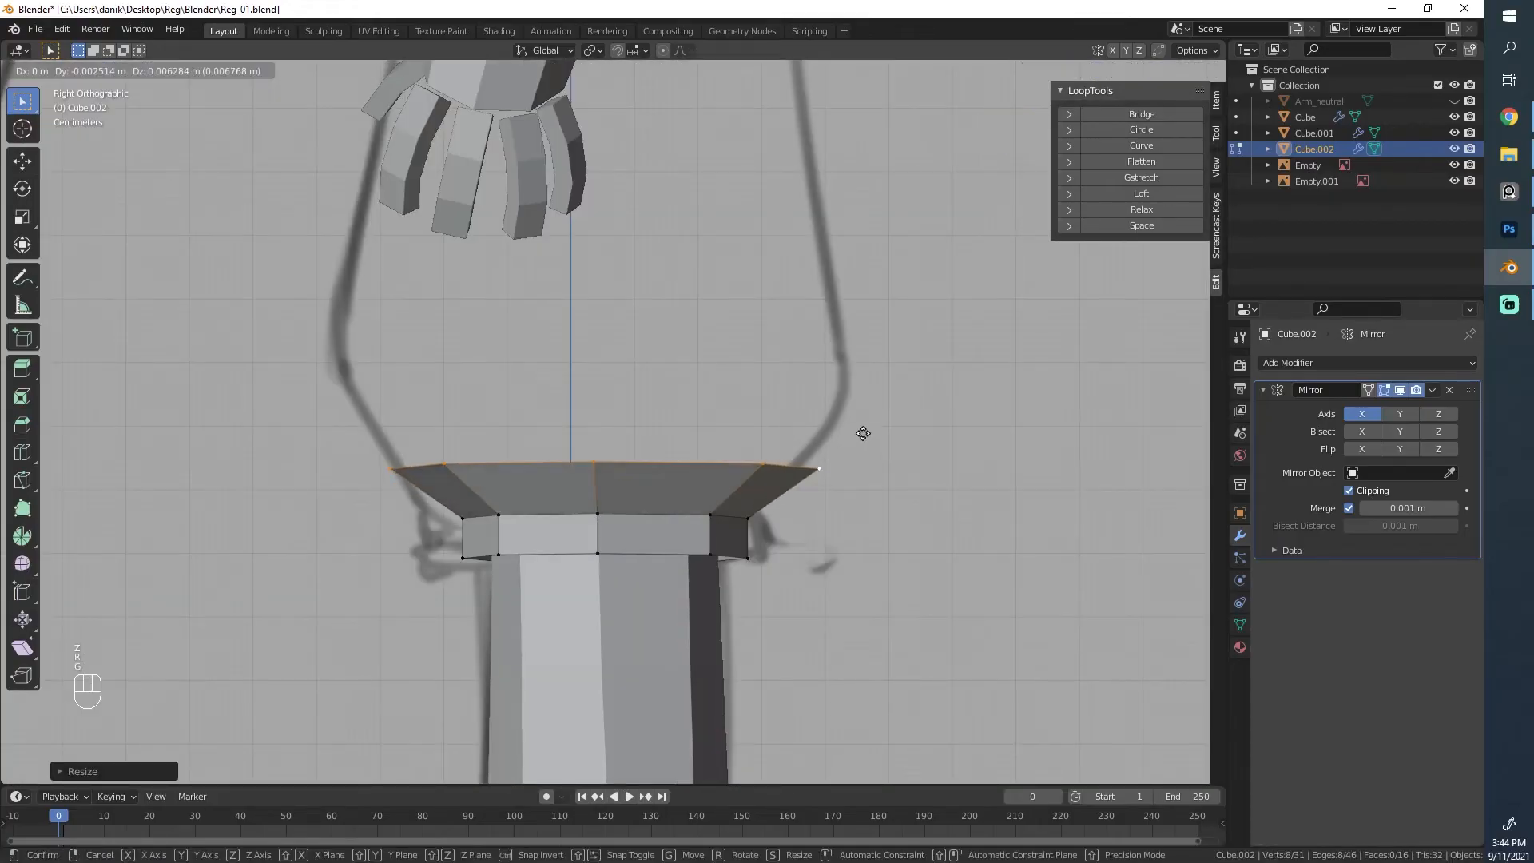
{"action": "key", "text": "r"}
{"action": "key", "text": "g"}
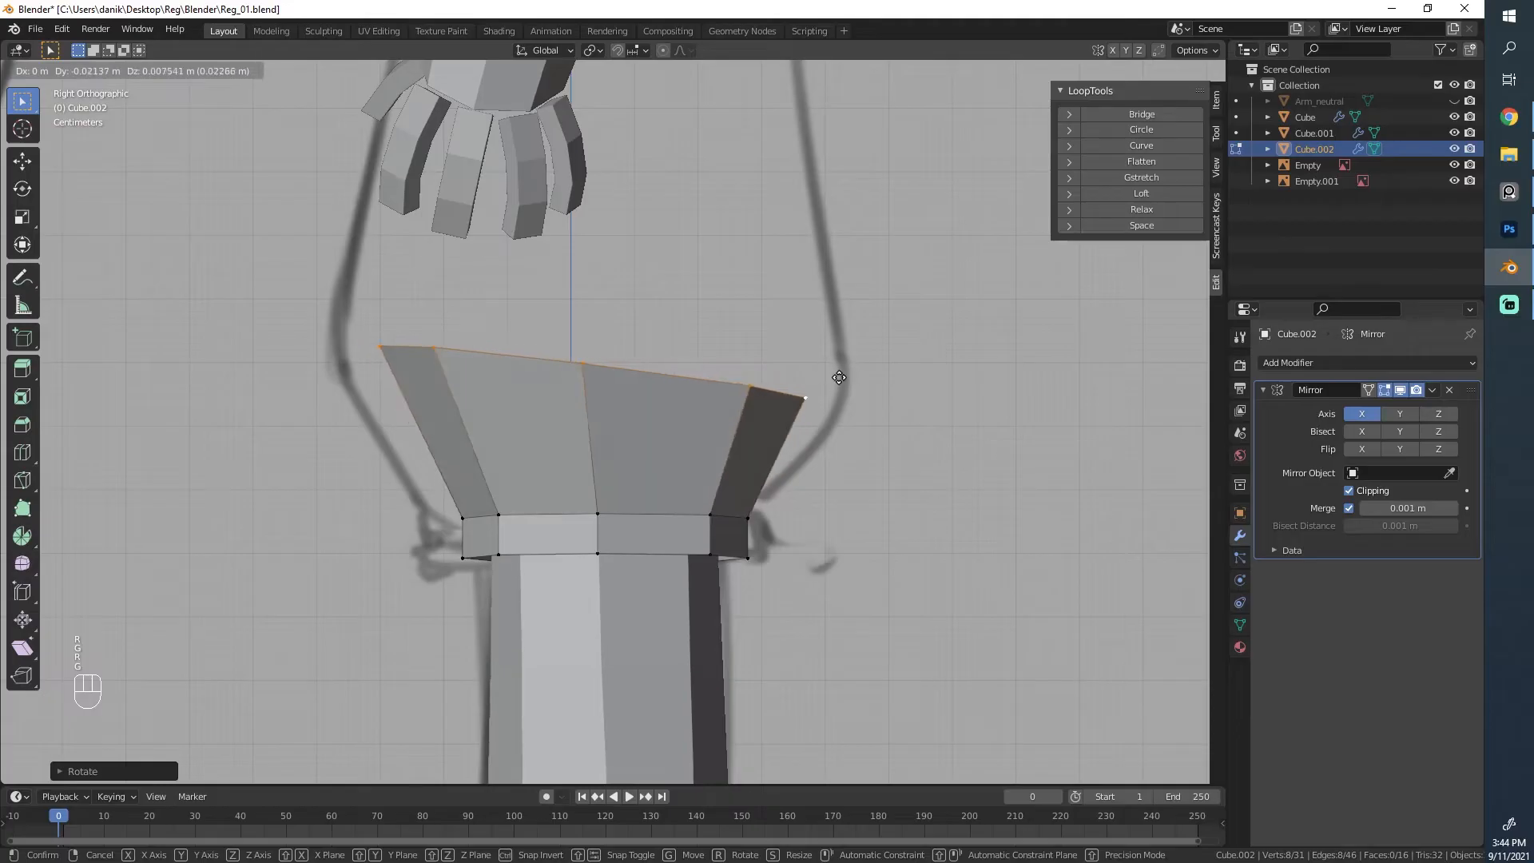
{"action": "left_click", "coordinate": [839, 377]}
{"action": "key", "text": "s"}
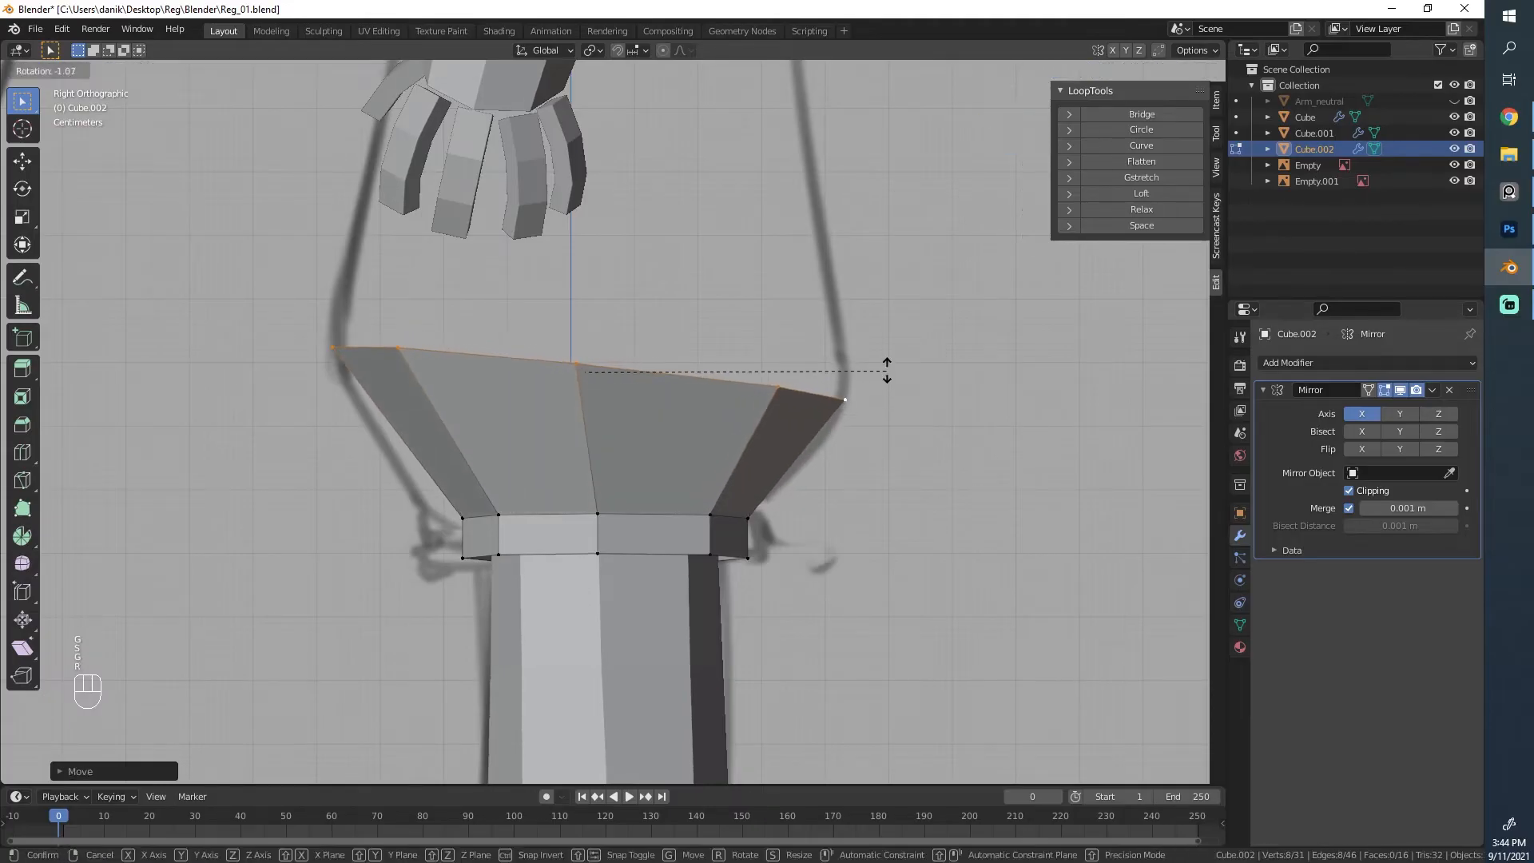
{"action": "left_click", "coordinate": [887, 367]}
{"action": "middle_click_drag", "start_coordinate": [531, 384], "coordinate": [316, 464]}
{"action": "key", "text": "z"}
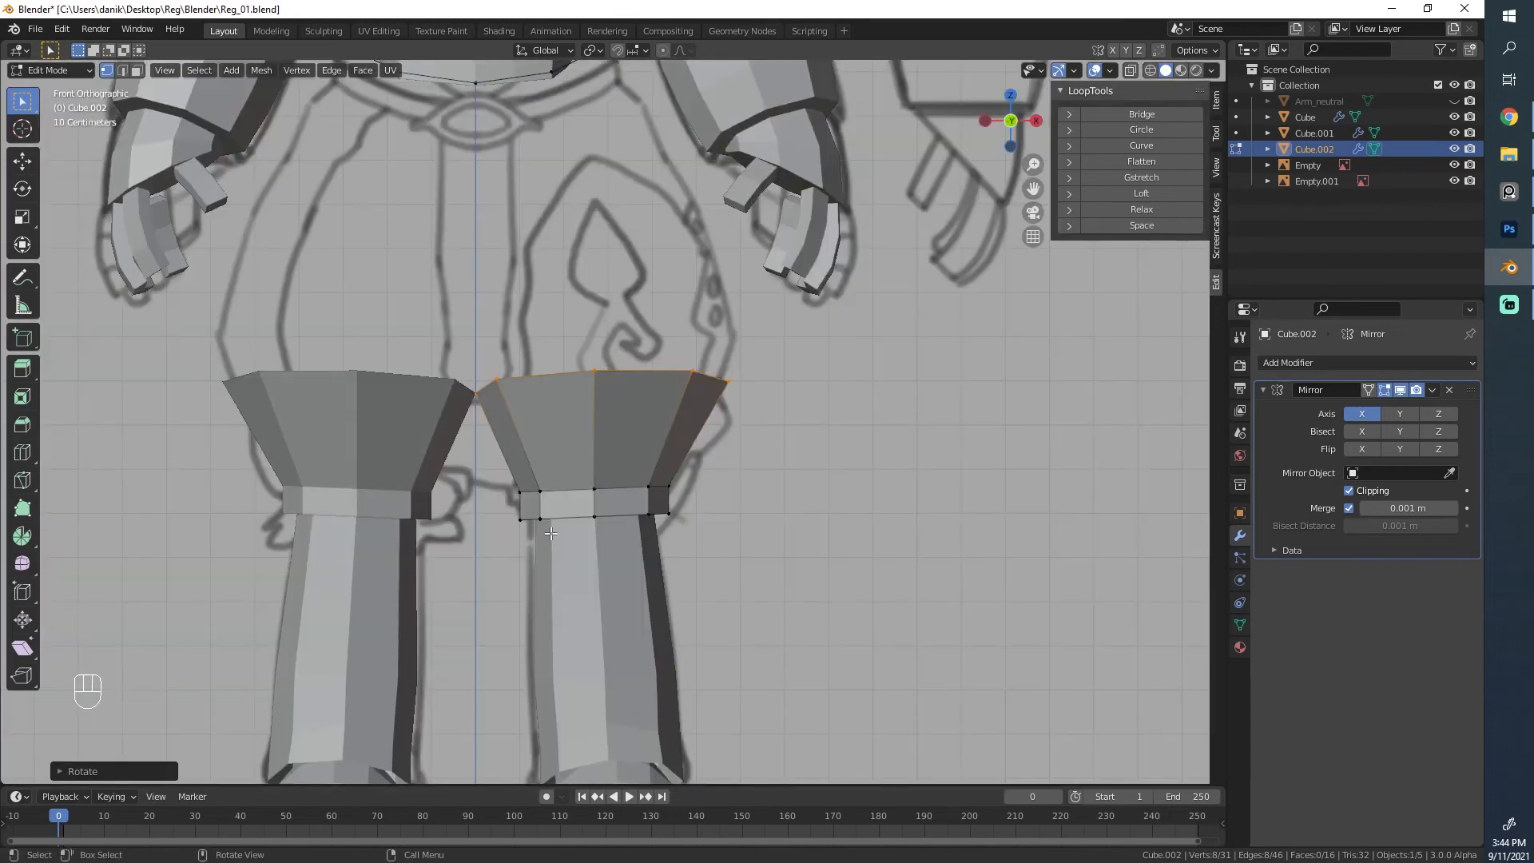
Step: Move the inner vertices of the flared leg loop onto the mirror centreline to join the two trouser legs
{"action": "left_click", "coordinate": [498, 409], "text": "shift"}
{"action": "mouse_move", "coordinate": [499, 406]}
{"action": "middle_mouse_down"}
{"action": "mouse_move", "coordinate": [527, 338]}
{"action": "mouse_move", "coordinate": [486, 331]}
{"action": "mouse_move", "coordinate": [502, 402]}
{"action": "middle_mouse_up"}
{"action": "key", "text": "g"}
{"action": "left_click", "coordinate": [476, 328]}
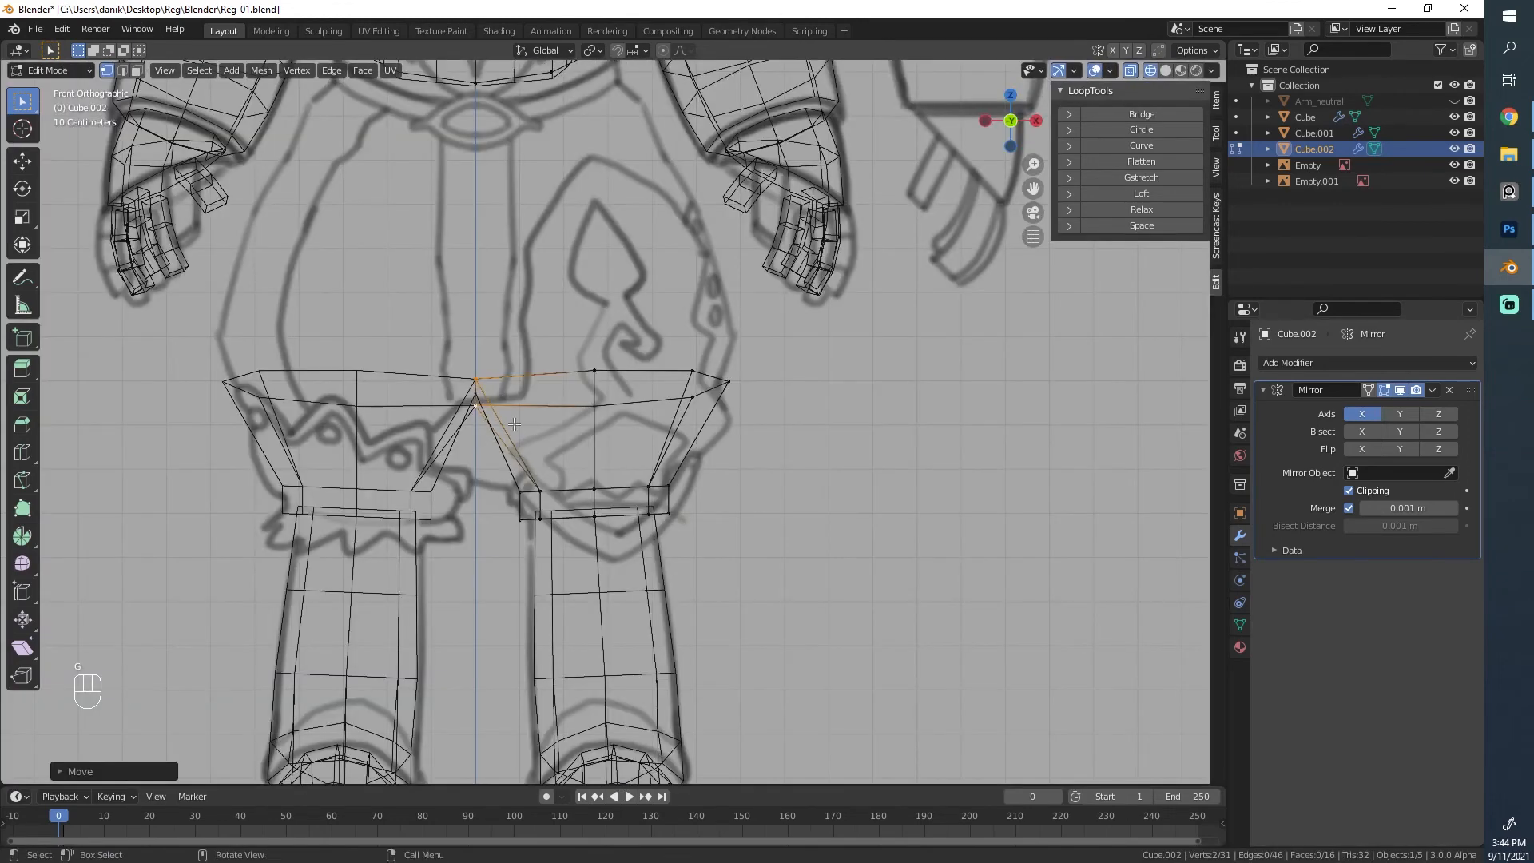
Step: Select the centreline vertices at the crotch in wireframe and lower them along Z, then return to solid shading
{"action": "key", "text": "z"}
{"action": "left_click", "coordinate": [428, 421]}
{"action": "key", "text": "alt+a"}
{"action": "key", "text": "b"}
{"action": "left_click_drag", "start_coordinate": [505, 435], "coordinate": [431, 343]}
{"action": "key", "text": "g"}
{"action": "middle_click_drag", "start_coordinate": [394, 304], "coordinate": [397, 352]}
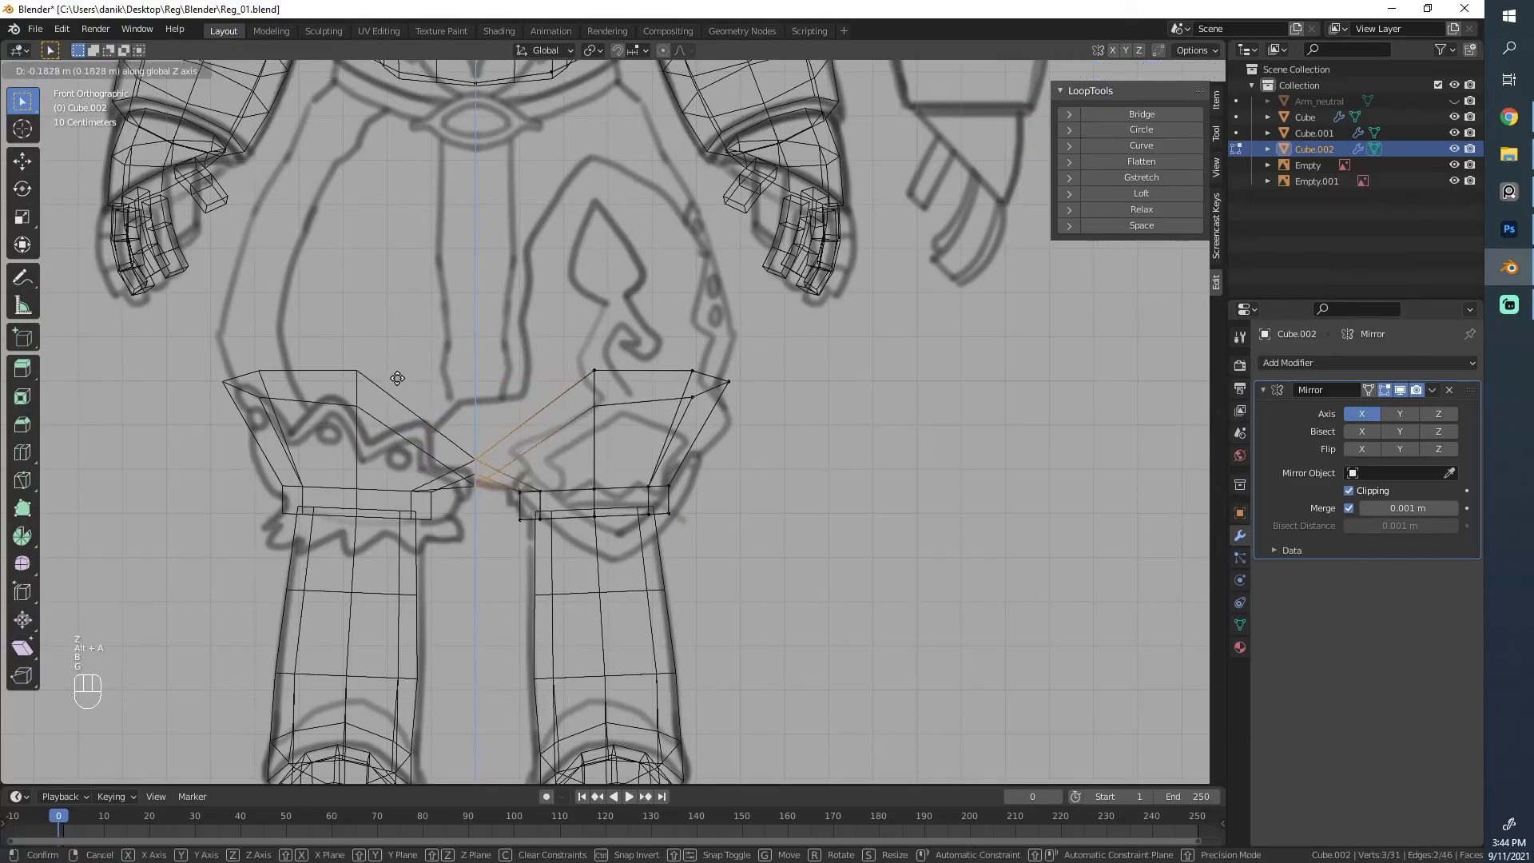
{"action": "left_click", "coordinate": [406, 389]}
{"action": "key", "text": "z"}
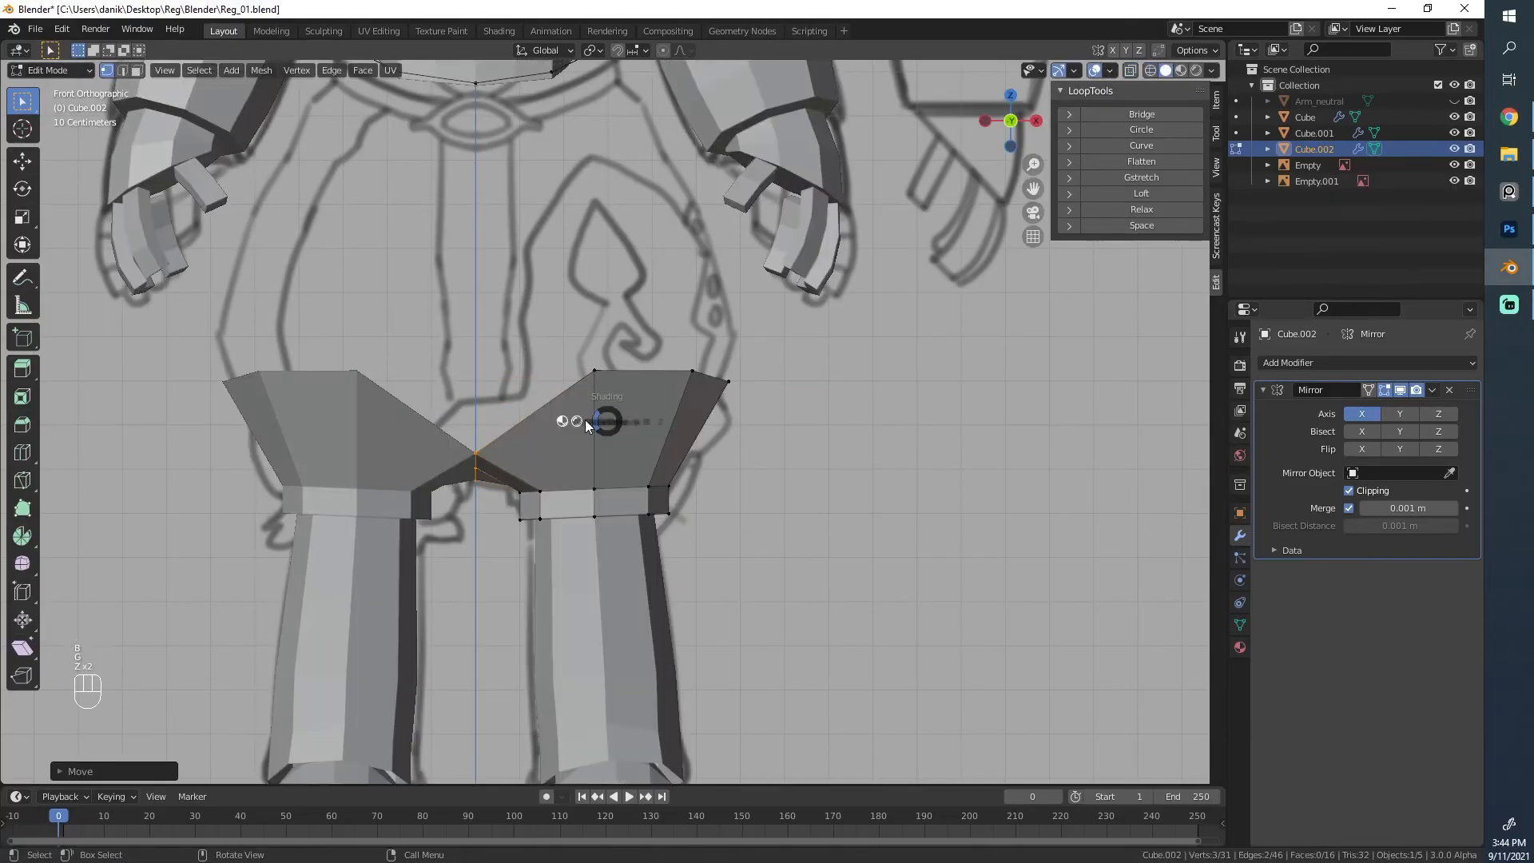
Step: In wireframe, lower the flared loop's middle vertices to slope evenly from the outer side to the crotch
{"action": "left_click", "coordinate": [585, 419]}
{"action": "key", "text": "alt+a"}
{"action": "left_click_drag", "start_coordinate": [503, 321], "coordinate": [504, 320]}
{"action": "key", "text": "g"}
{"action": "left_click", "coordinate": [505, 353]}
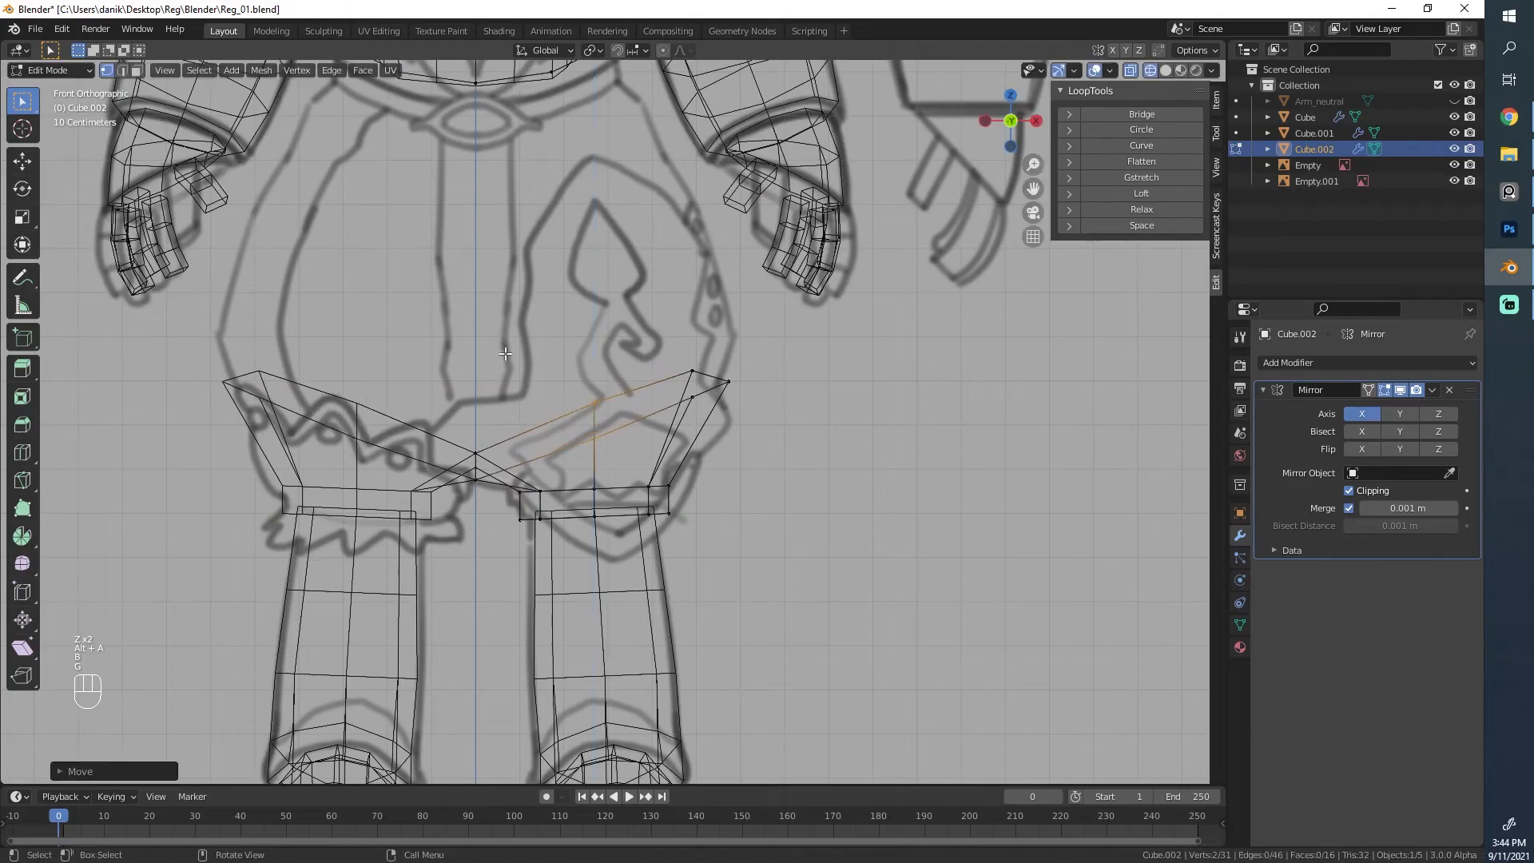
{"action": "key", "text": "z"}
Step: Fill a face between the front centre edge of the flared leg loop and the matching waist loop edge
{"action": "middle_click_drag", "start_coordinate": [603, 364], "coordinate": [550, 399]}
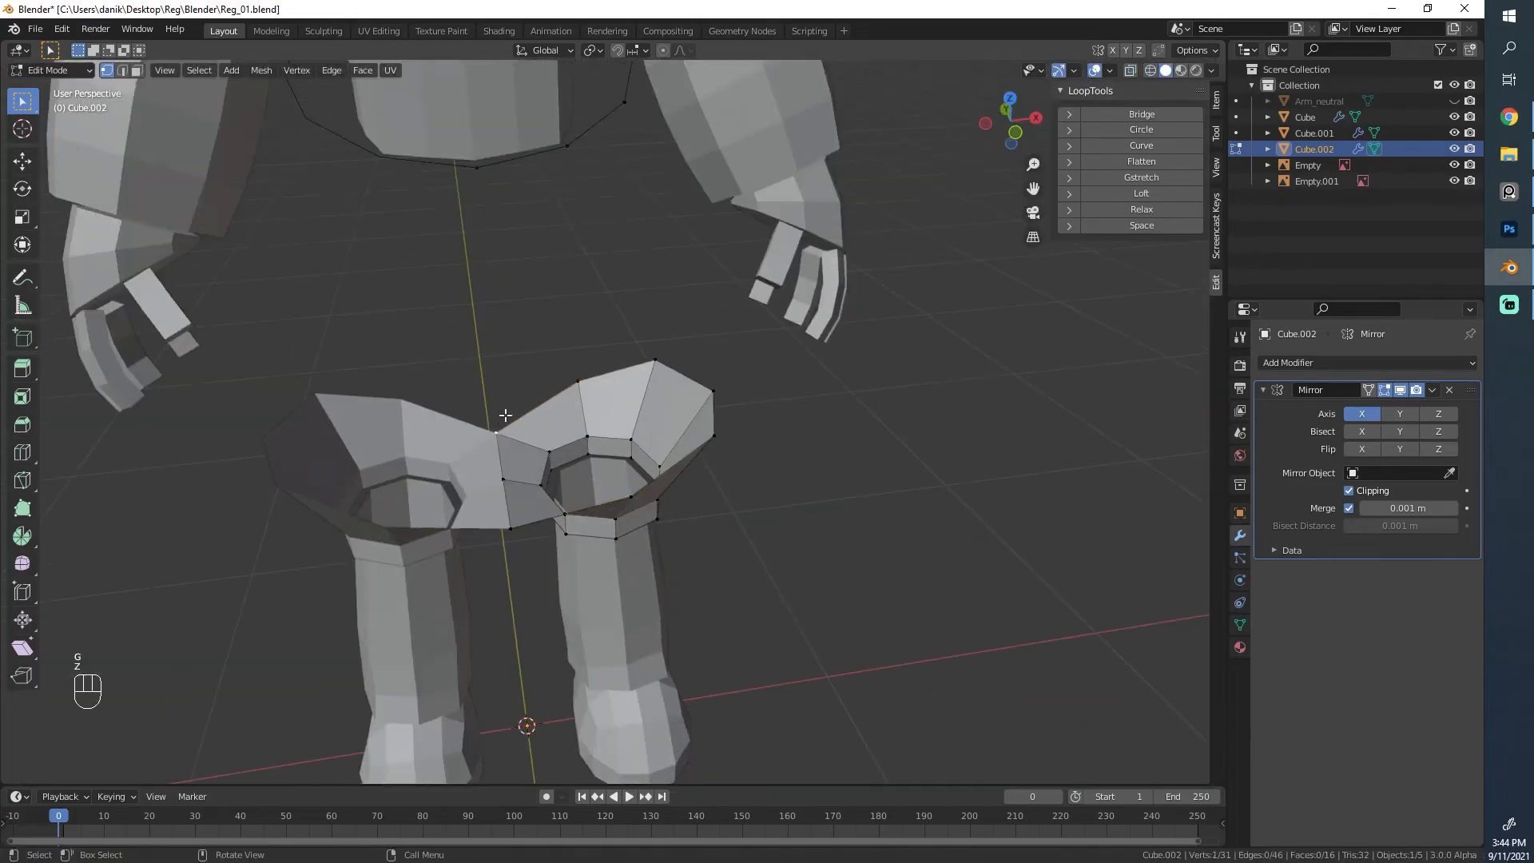
{"action": "scroll", "coordinate": [692, 359], "scroll_direction": "down", "scroll_amount": 5}
{"action": "scroll", "coordinate": [603, 306], "scroll_direction": "up", "scroll_amount": 2}
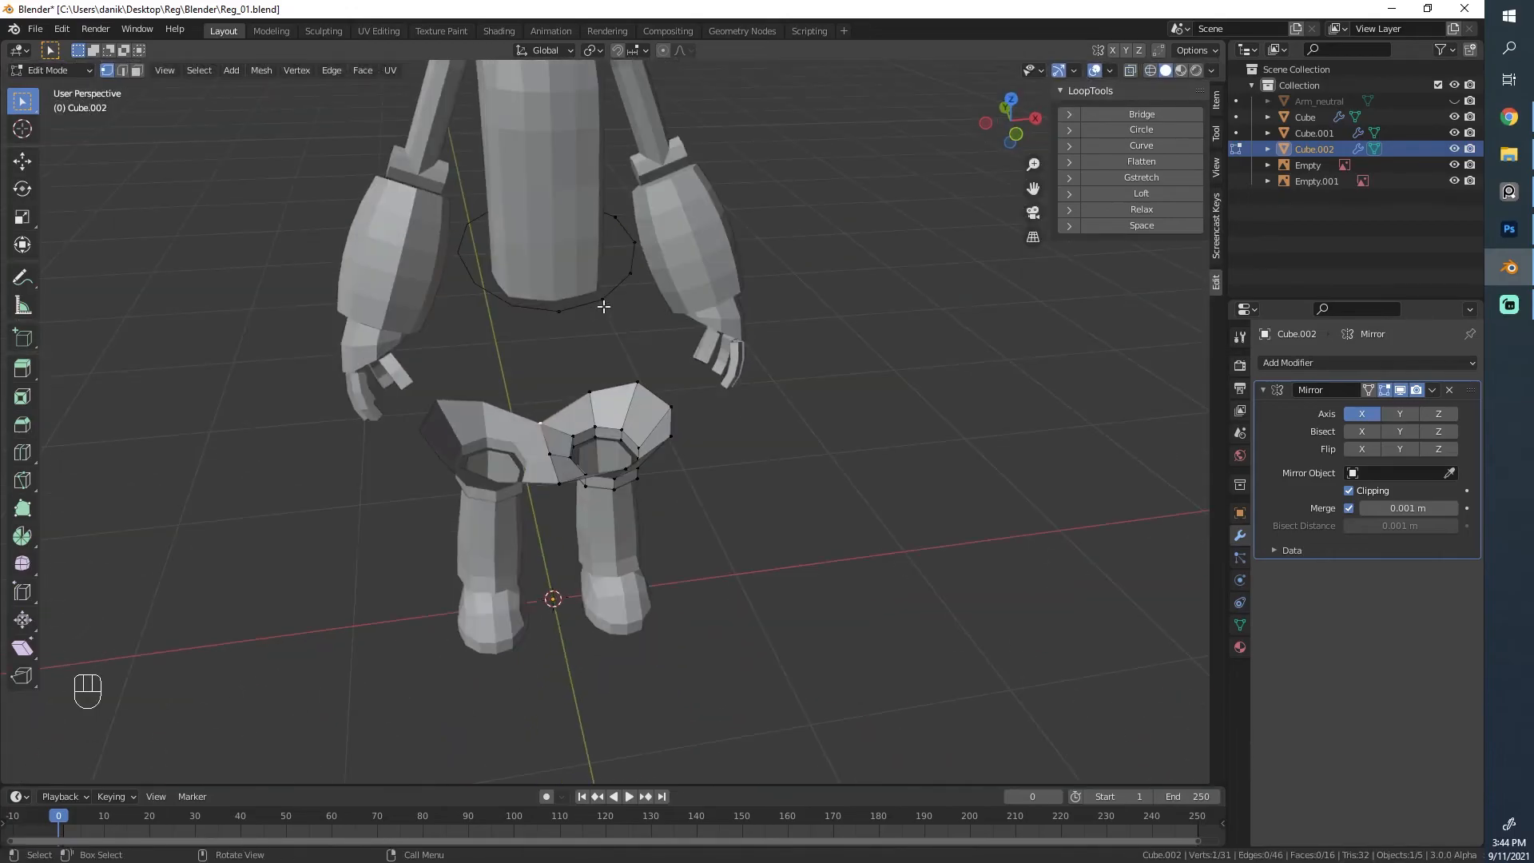
{"action": "middle_click_drag", "start_coordinate": [589, 406], "coordinate": [569, 373]}
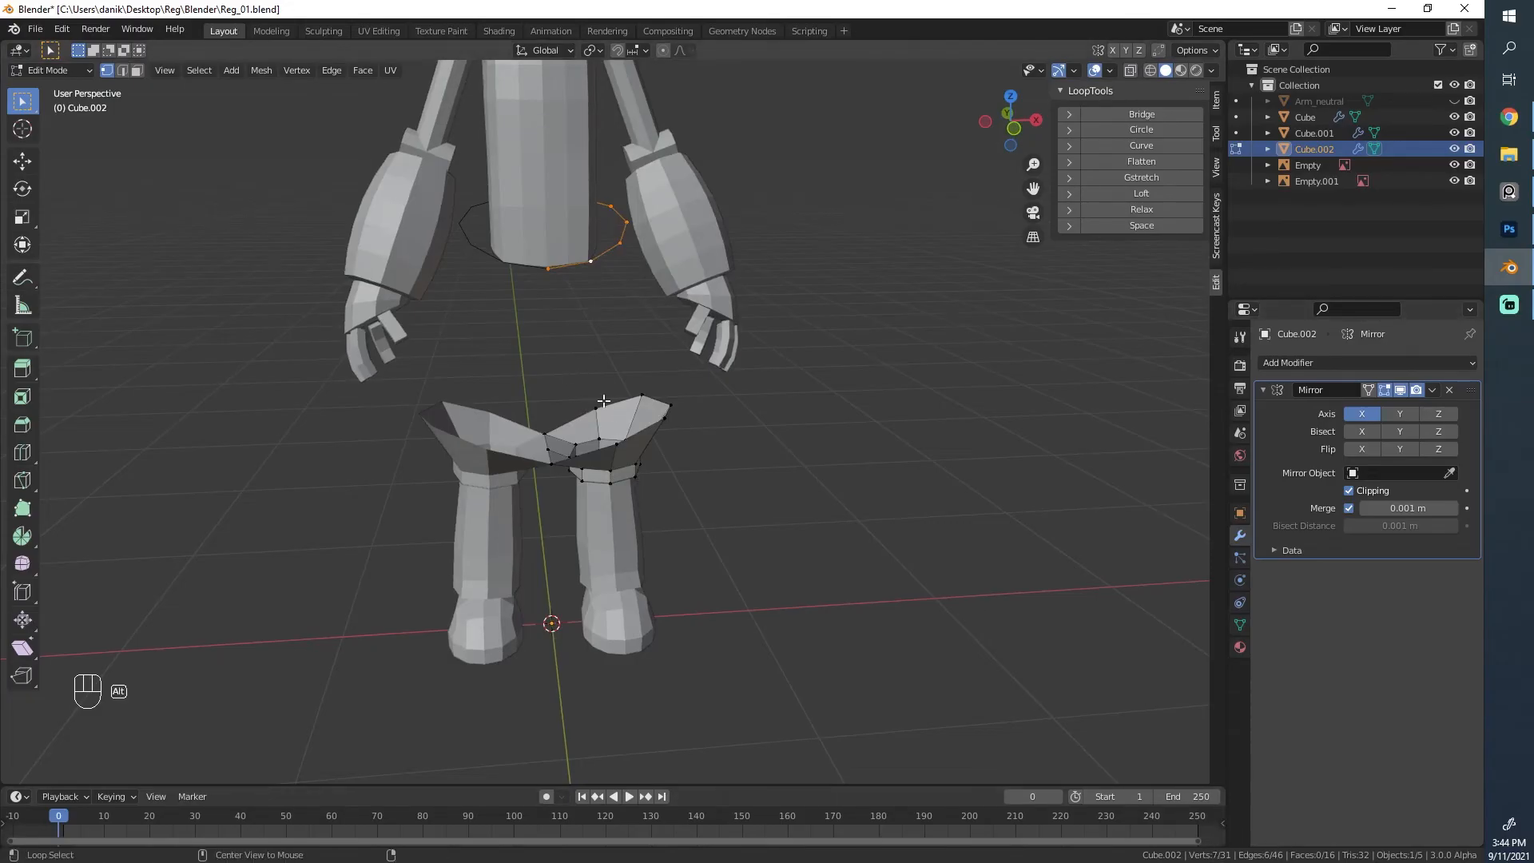
{"action": "scroll", "coordinate": [554, 435], "scroll_direction": "up", "scroll_amount": 3}
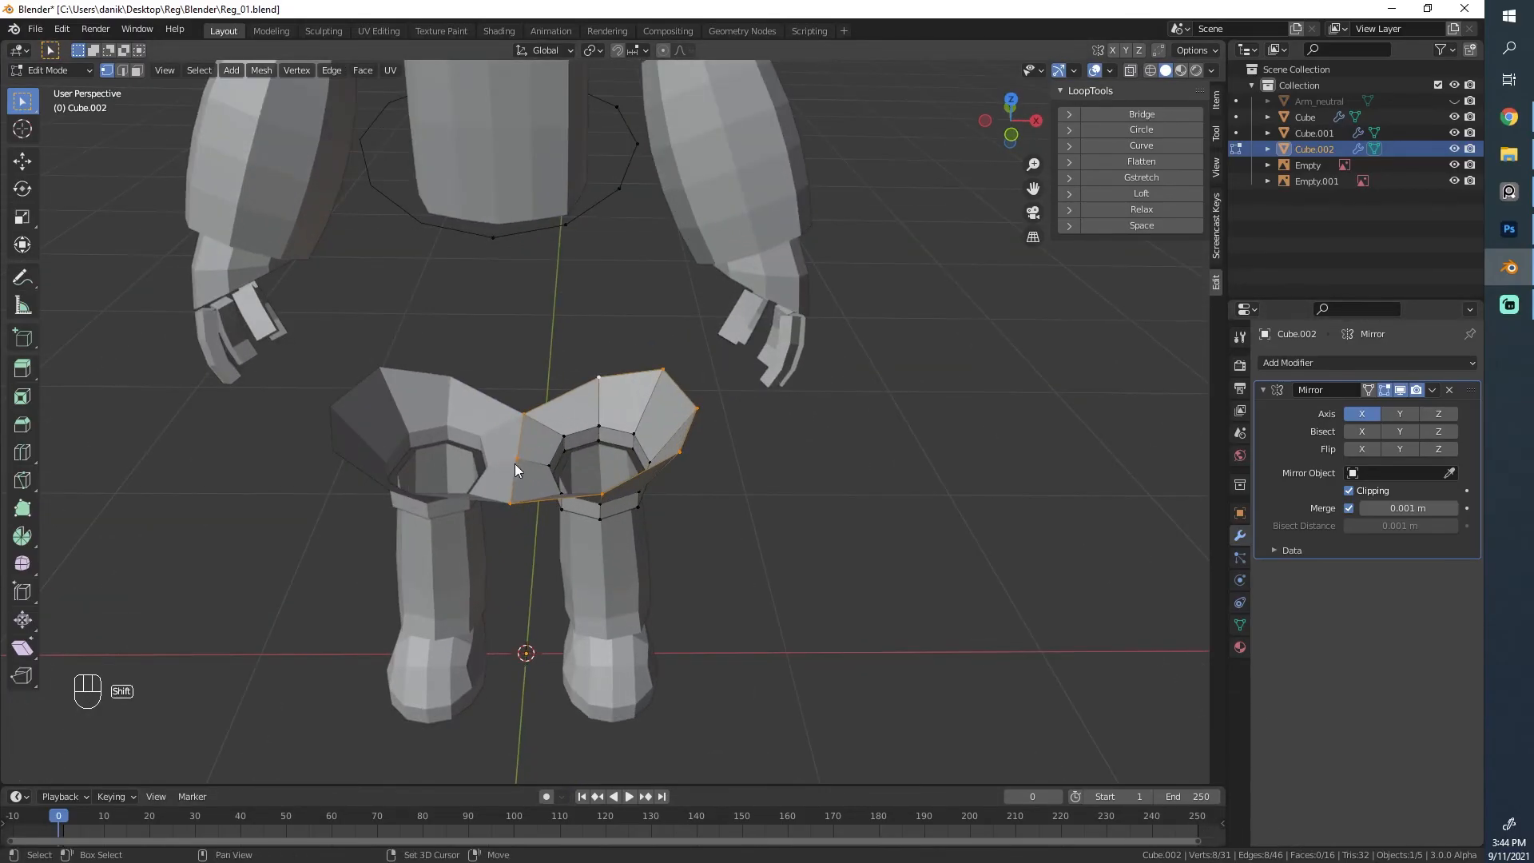
{"action": "middle_click_drag", "start_coordinate": [414, 395], "coordinate": [512, 422]}
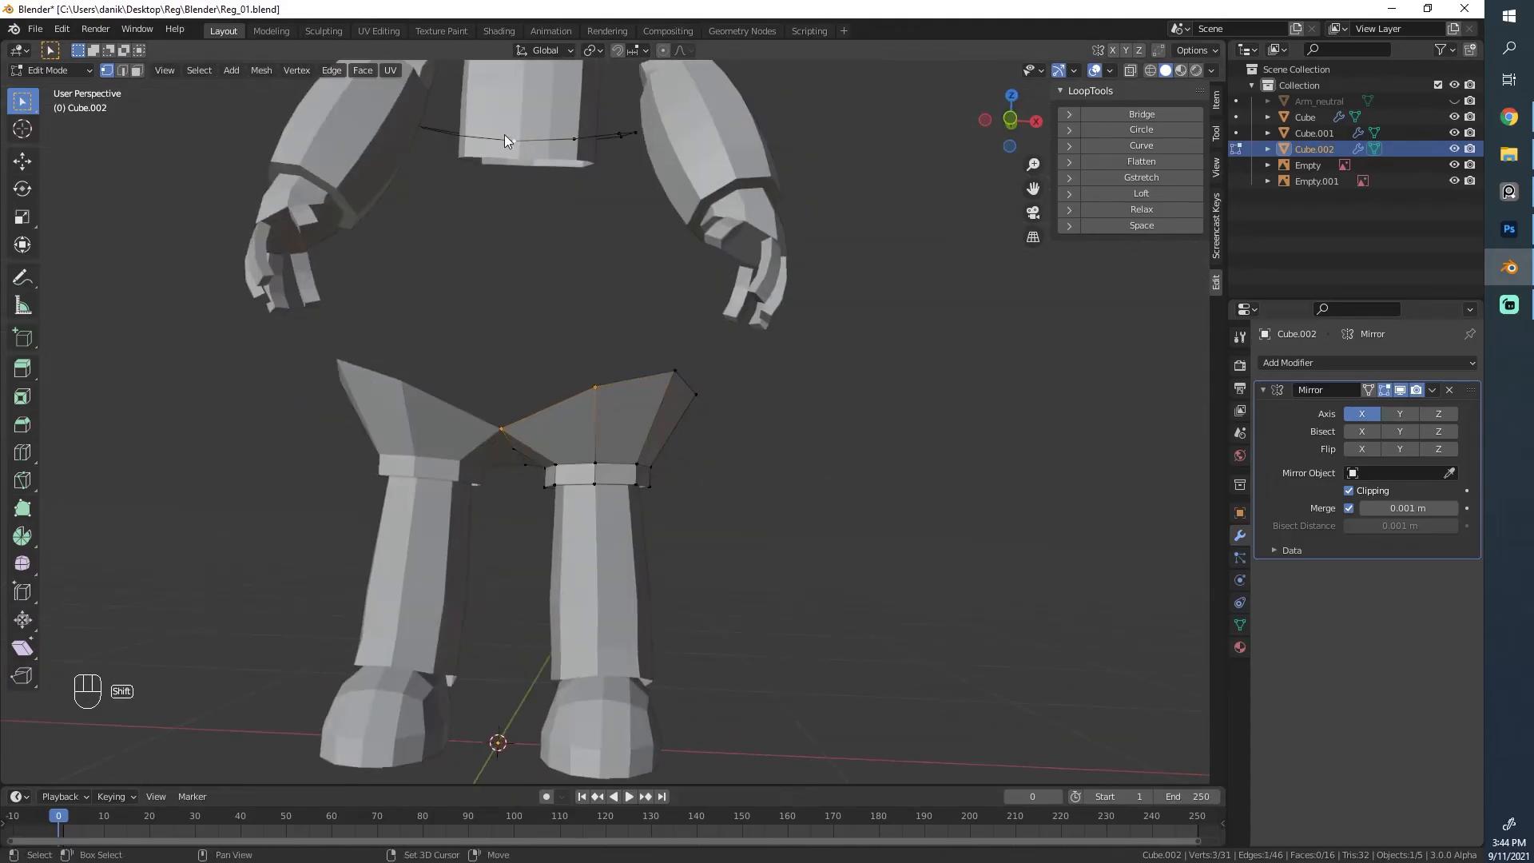
{"action": "left_click", "coordinate": [574, 138], "text": "shift"}
{"action": "key", "text": "f"}
{"action": "middle_click_drag", "start_coordinate": [592, 179], "coordinate": [576, 468]}
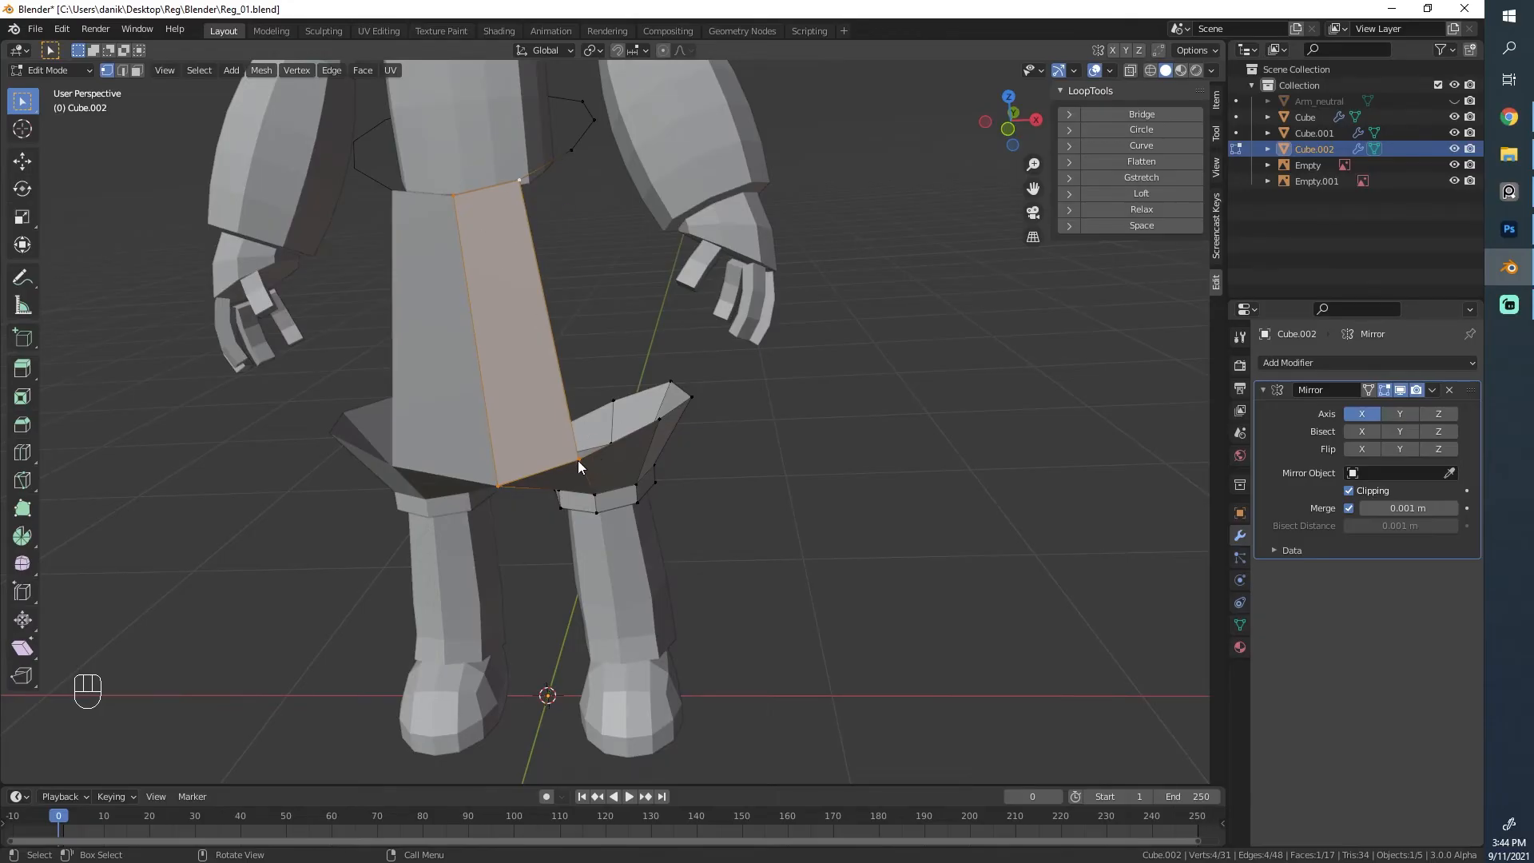
Step: Fill the remaining faces between the waist loop and the flared leg loop, all the way around the hip
{"action": "left_click", "coordinate": [512, 184], "text": "shift"}
{"action": "key", "text": "f"}
{"action": "key", "text": "f"}
{"action": "key", "text": "f"}
{"action": "key", "text": "f"}
{"action": "middle_click_drag", "start_coordinate": [697, 281], "coordinate": [695, 338]}
{"action": "key", "text": "f"}
{"action": "scroll", "coordinate": [695, 338], "scroll_direction": "up", "scroll_amount": 1}
Step: Add a horizontal loop cut around the trousers and slide it down close to the flared leg loop
{"action": "key", "text": "ctrl+r"}
{"action": "left_click", "coordinate": [669, 320]}
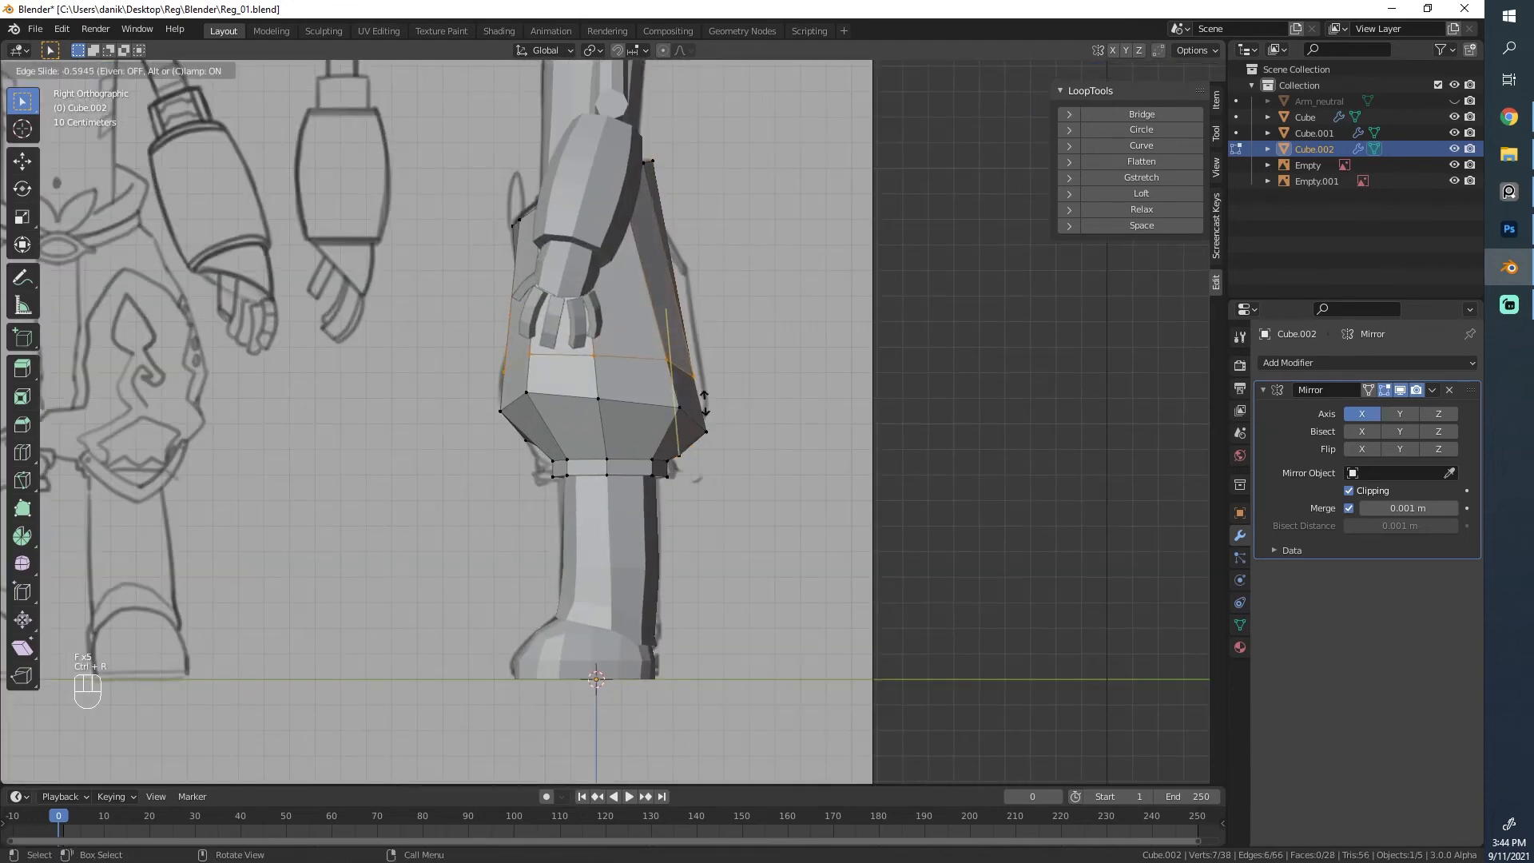
{"action": "left_click", "coordinate": [710, 397]}
Step: In right side view, move the rear vertices of the trousers to follow the sketch's back outline
{"action": "middle_click_drag", "start_coordinate": [711, 397], "coordinate": [740, 338]}
{"action": "left_click", "coordinate": [678, 380]}
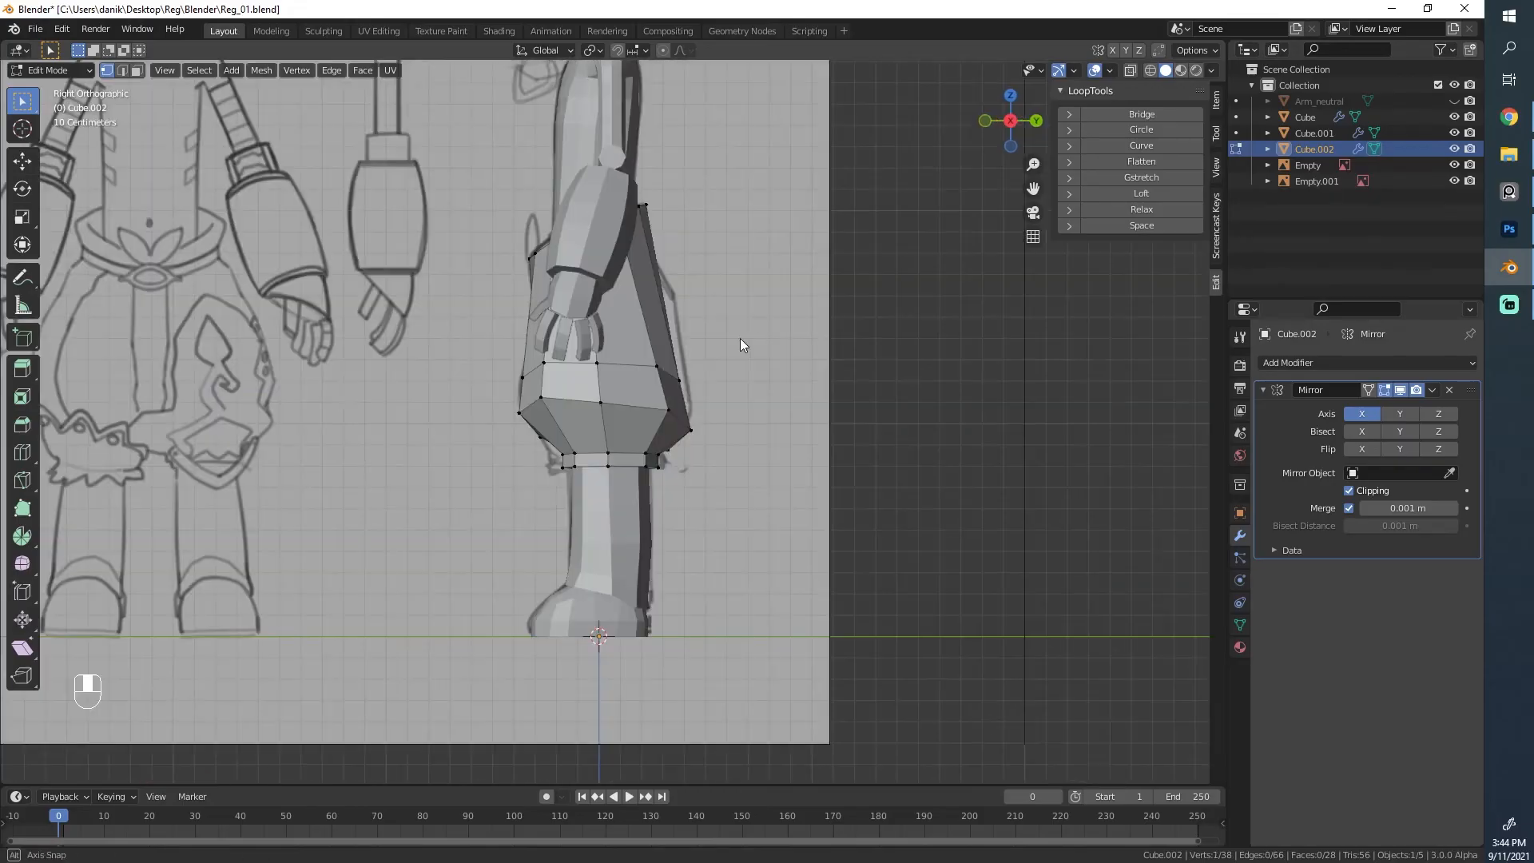
{"action": "key", "text": "g"}
{"action": "left_click", "coordinate": [747, 404]}
{"action": "key", "text": "g"}
{"action": "left_click", "coordinate": [805, 381]}
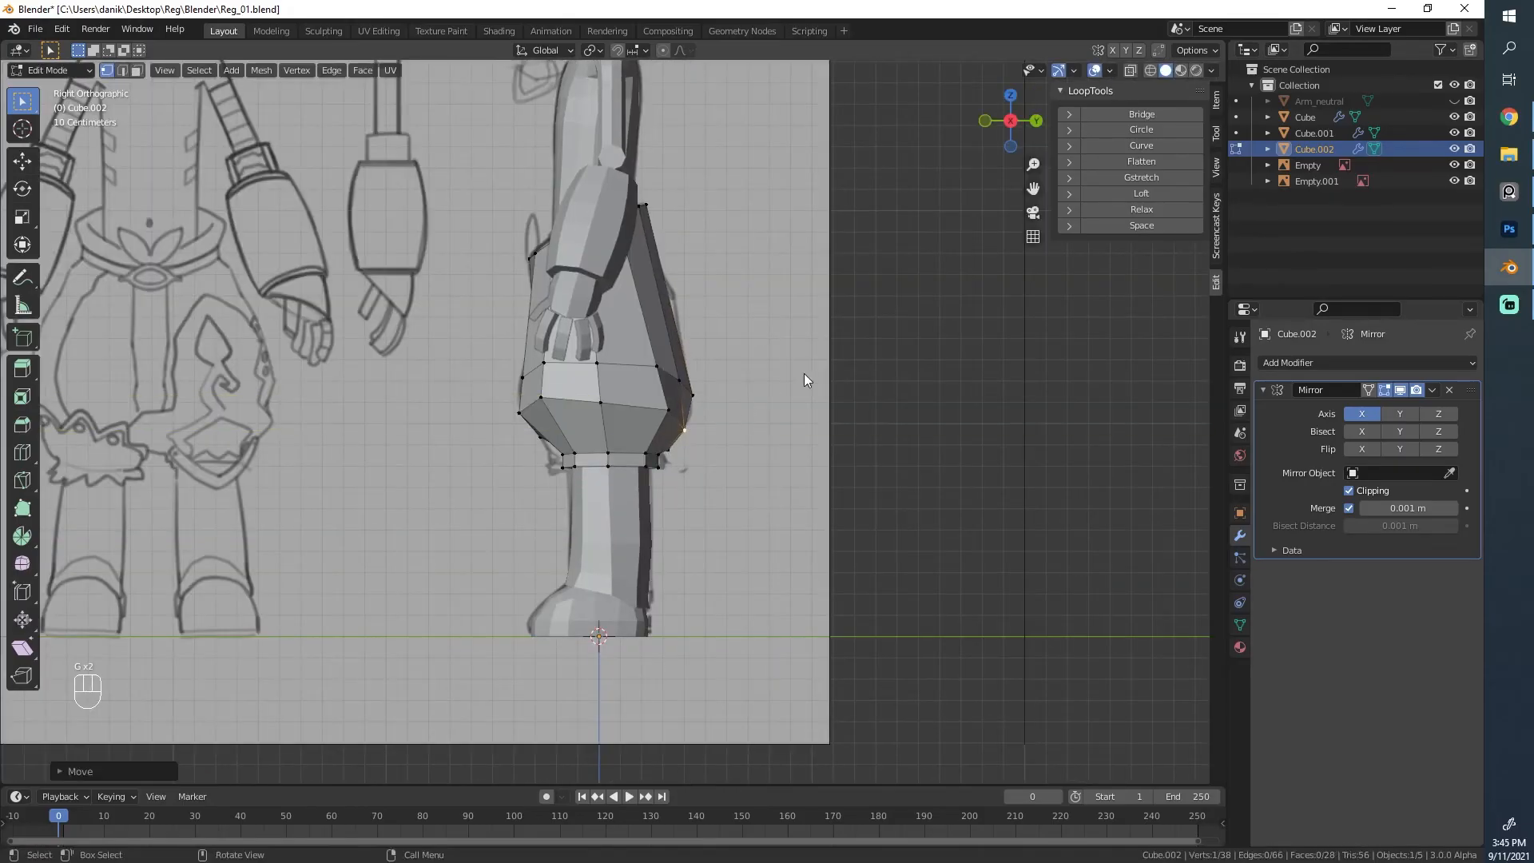
Step: Slide the rear centre vertex above the crotch along its edge to refine the seat
{"action": "middle_click_drag", "start_coordinate": [804, 380], "coordinate": [514, 377]}
{"action": "key", "text": "Tab"}
{"action": "scroll", "coordinate": [725, 441], "scroll_direction": "up", "scroll_amount": 2}
{"action": "key", "text": "Tab"}
{"action": "middle_click_drag", "start_coordinate": [726, 441], "coordinate": [531, 472]}
{"action": "key", "text": "g"}
{"action": "key", "text": "g"}
{"action": "left_click", "coordinate": [757, 394]}
{"action": "key", "text": "g"}
{"action": "key", "text": "g"}
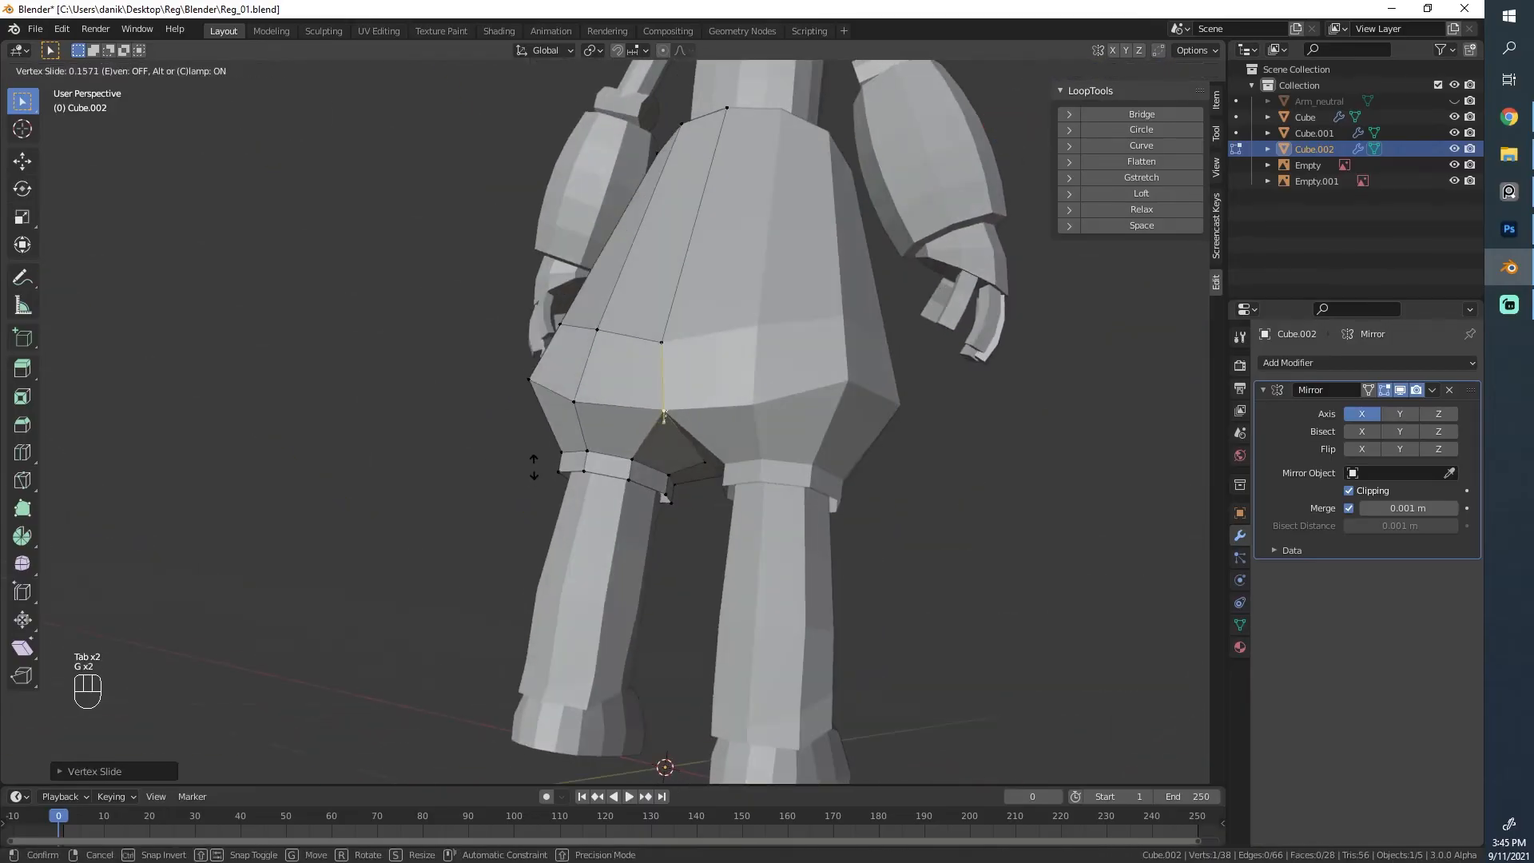
{"action": "left_click", "coordinate": [533, 463]}
Step: Slide the neighbouring rear vertex of the flared loop along its edge, then reposition the new loop's rear side vertex in right side view
{"action": "left_click", "coordinate": [568, 403]}
{"action": "key", "text": "g"}
{"action": "key", "text": "g"}
{"action": "left_click", "coordinate": [566, 391]}
{"action": "middle_click_drag", "start_coordinate": [565, 384], "coordinate": [742, 372]}
{"action": "scroll", "coordinate": [679, 423], "scroll_direction": "down", "scroll_amount": 3}
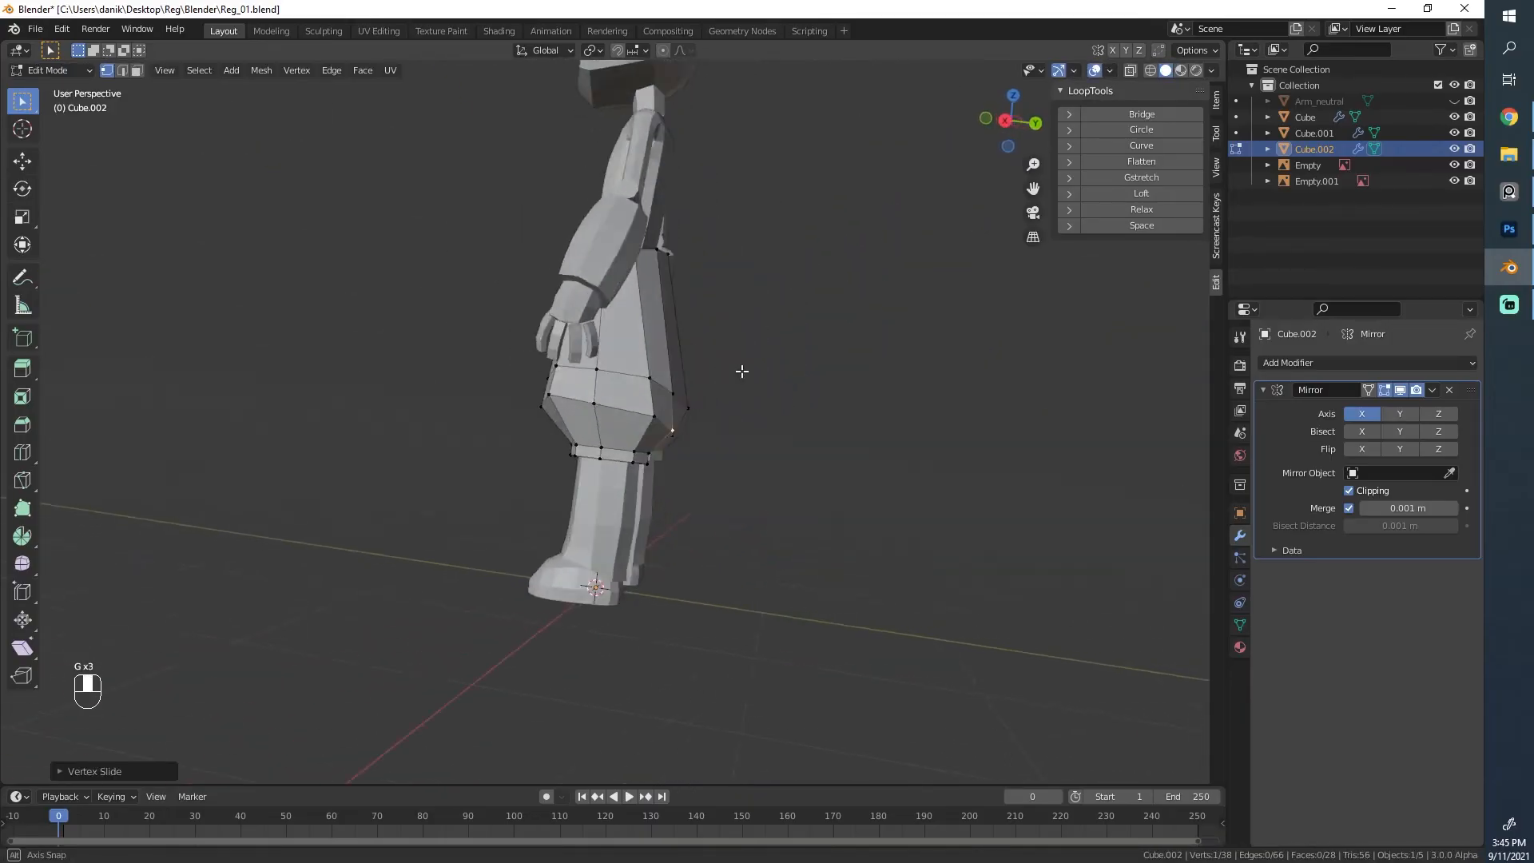
{"action": "key", "text": "KP_3"}
{"action": "scroll", "coordinate": [742, 371], "scroll_direction": "up", "scroll_amount": 5}
{"action": "key", "text": "g"}
{"action": "left_click", "coordinate": [338, 330]}
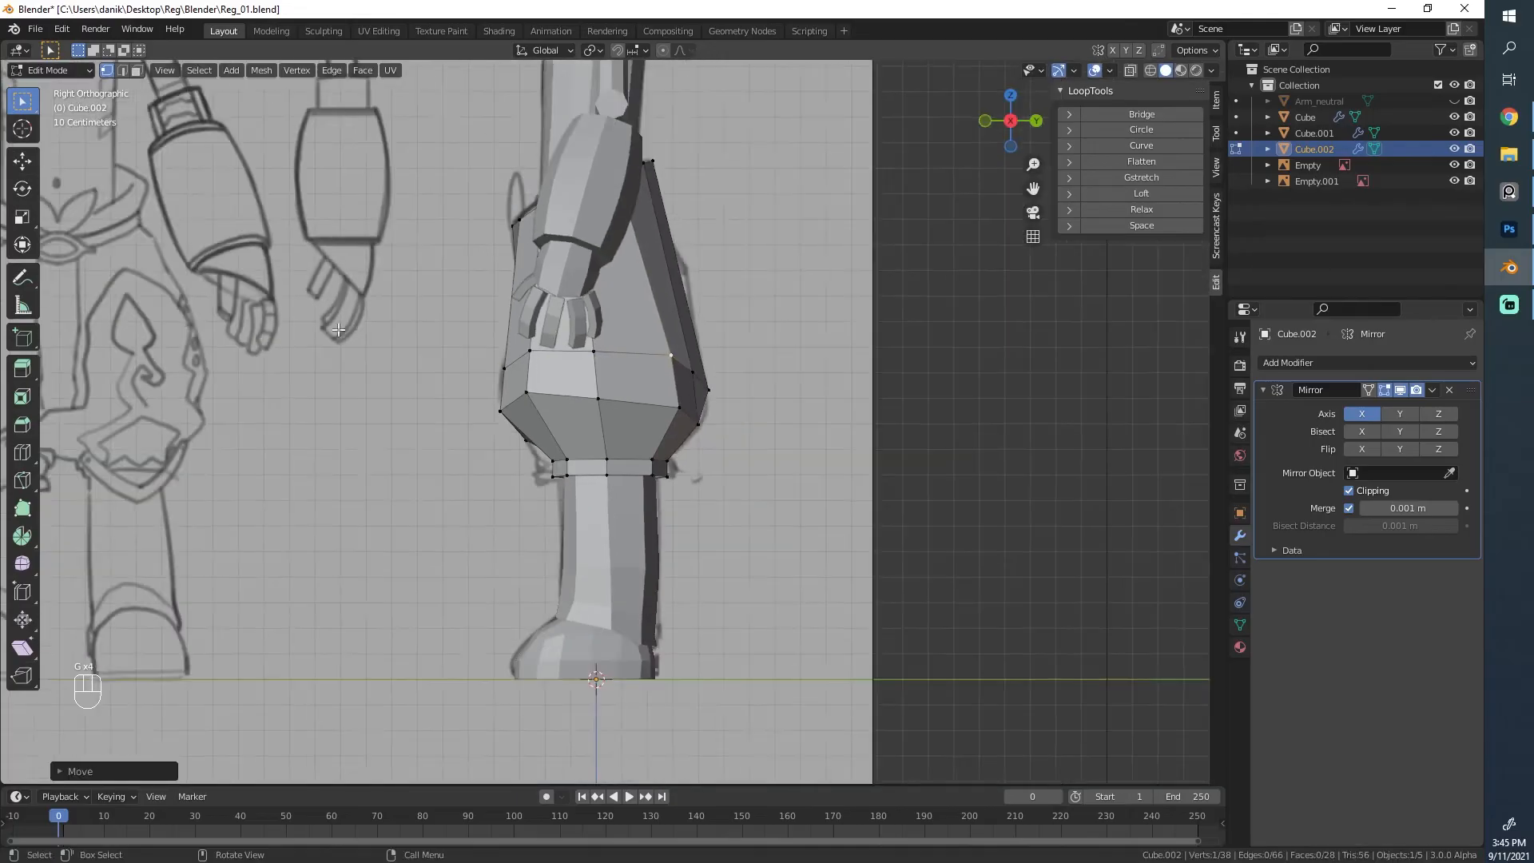
Step: In front wireframe view, move the new loop's outer vertices outward to the sketch's side outline
{"action": "middle_click_drag", "start_coordinate": [338, 330], "coordinate": [584, 318]}
{"action": "key", "text": "KP_1"}
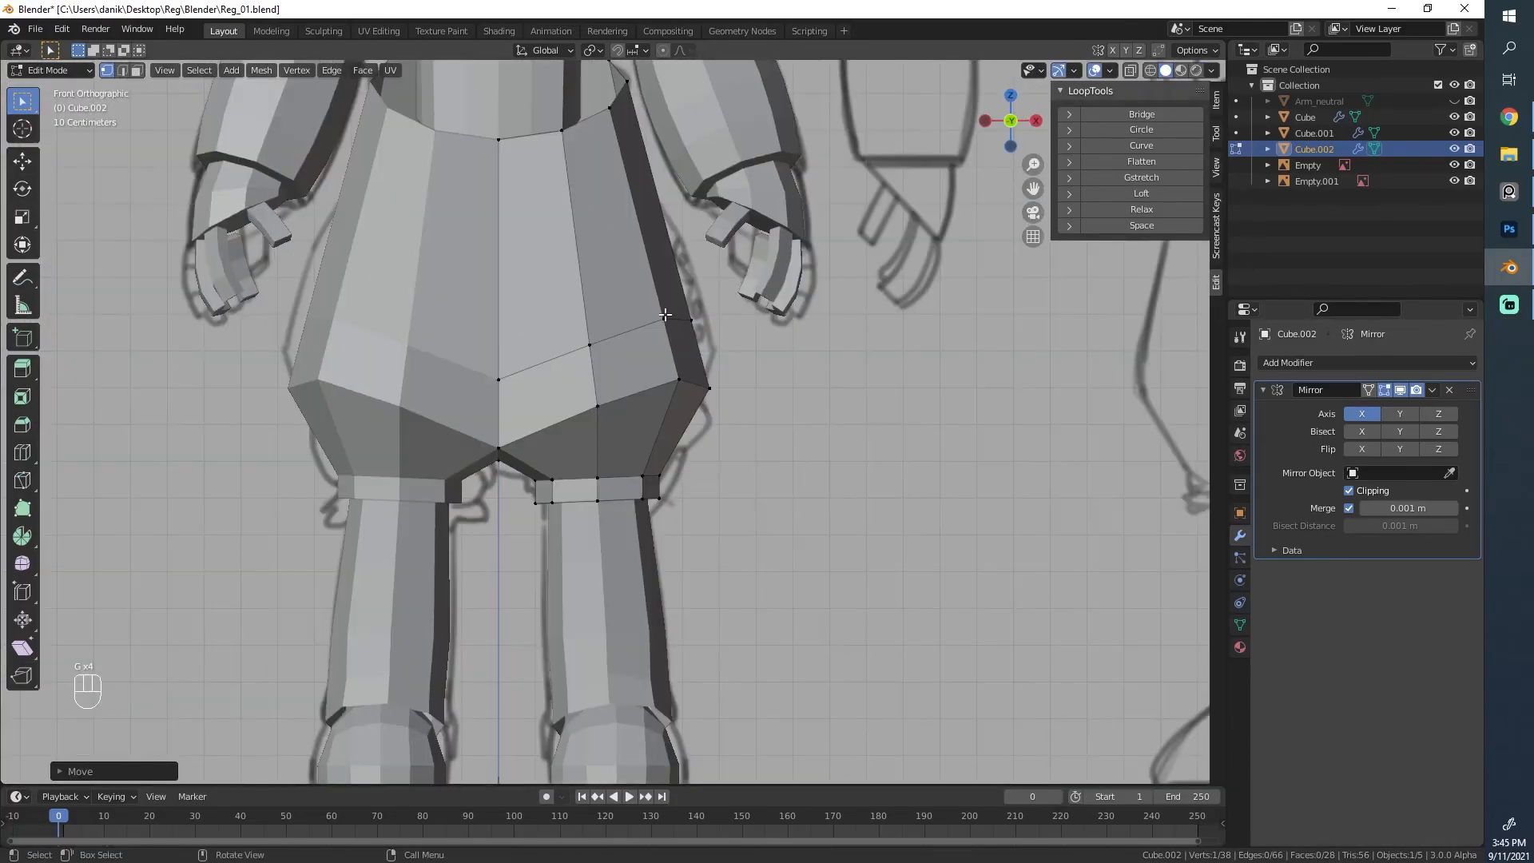
{"action": "key", "text": "z"}
{"action": "left_click", "coordinate": [609, 420]}
{"action": "key", "text": "alt+a"}
{"action": "key", "text": "g"}
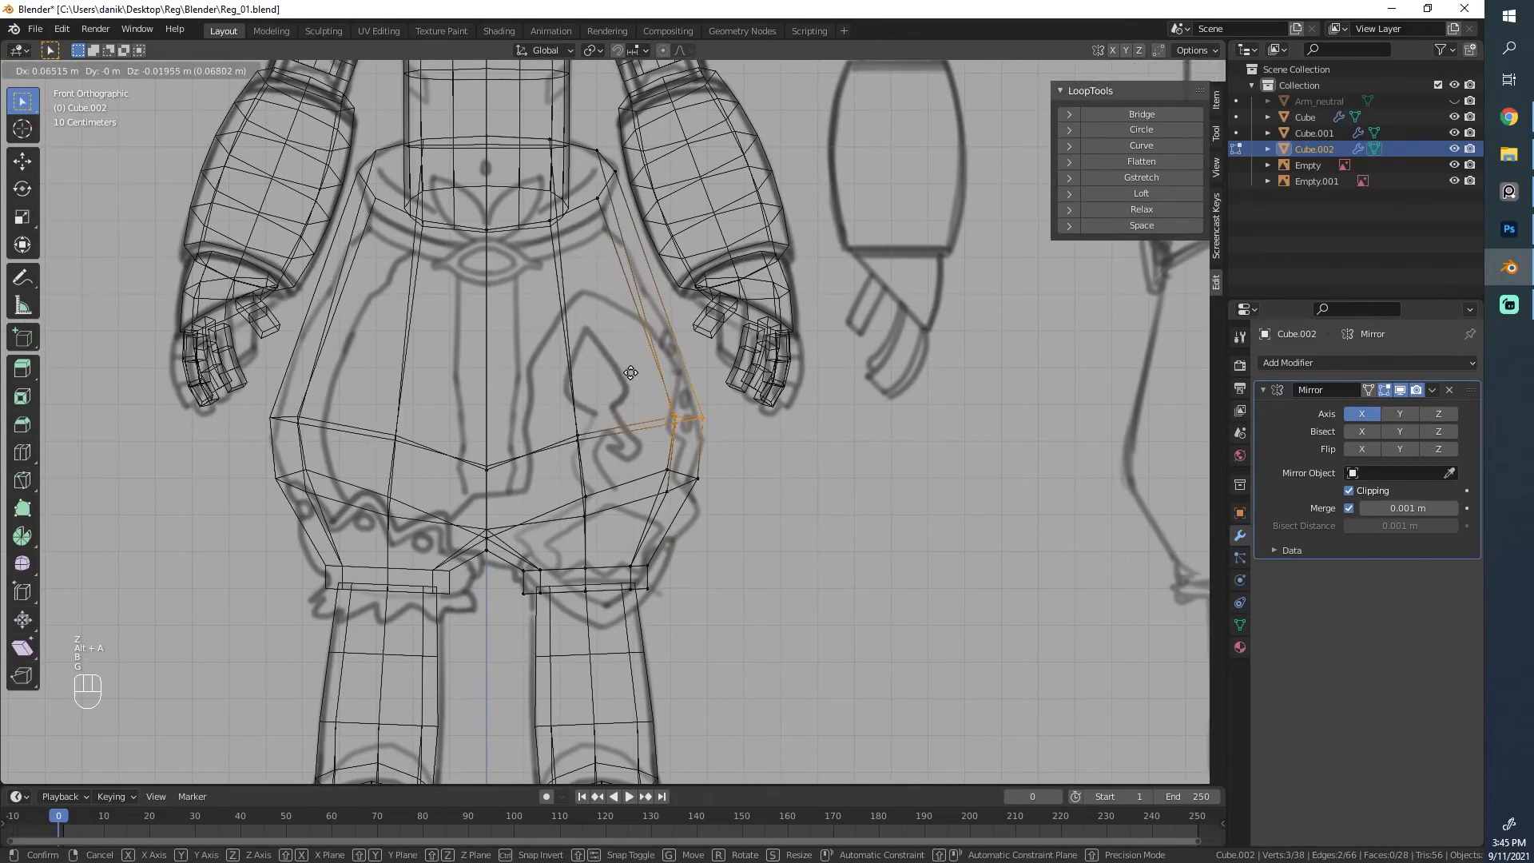
{"action": "left_click", "coordinate": [633, 391]}
Step: Raise the new loop's two centreline vertices and flatten them along Z
{"action": "key", "text": "b"}
{"action": "left_click_drag", "start_coordinate": [511, 487], "coordinate": [455, 427]}
{"action": "key", "text": "g"}
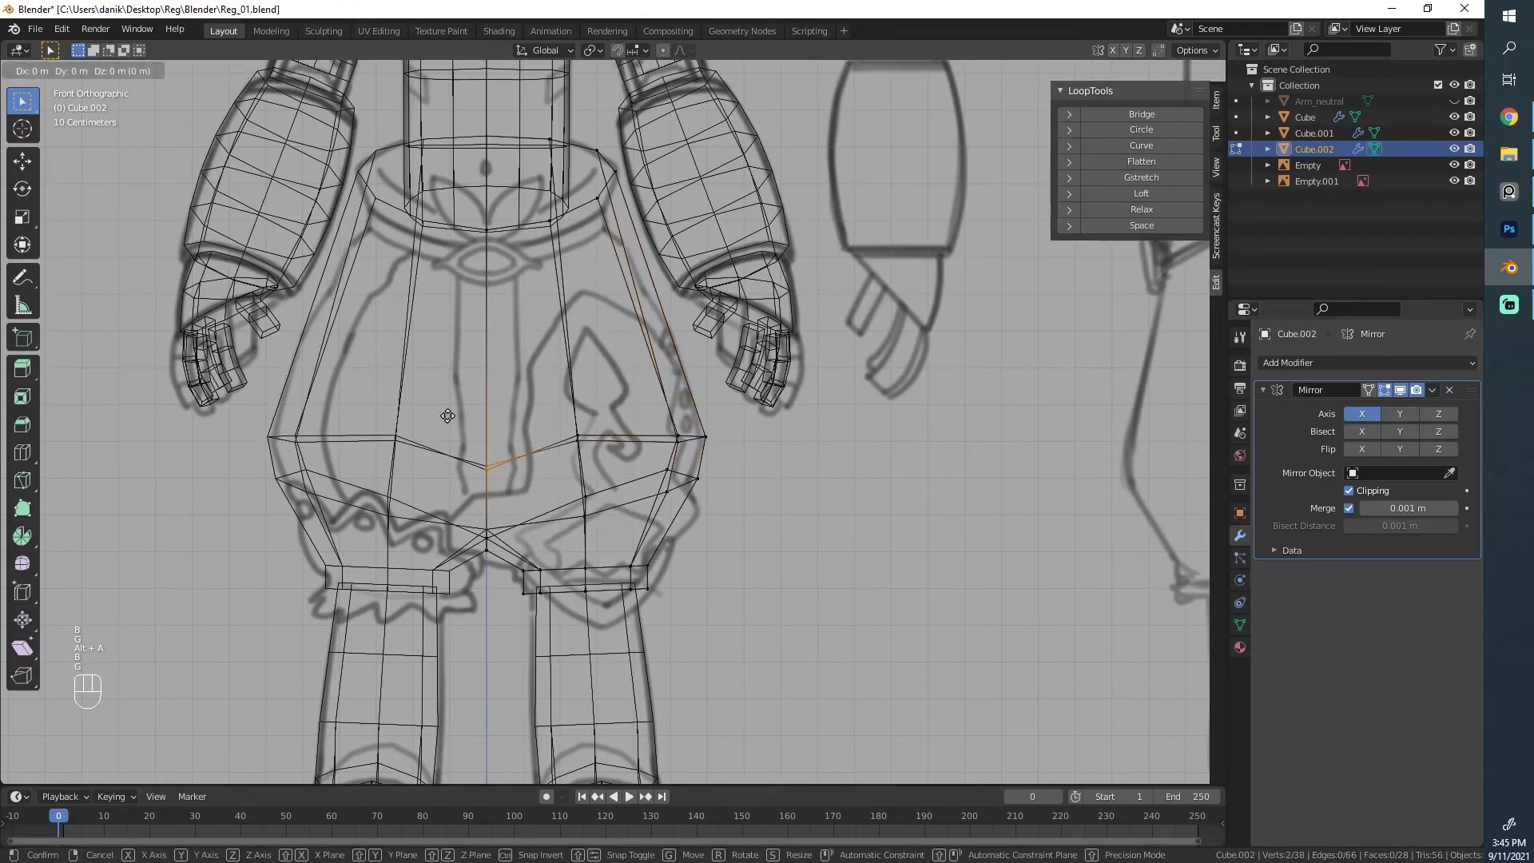
{"action": "key", "text": "g"}
{"action": "left_click", "coordinate": [458, 389]}
{"action": "key", "text": "s"}
{"action": "key", "text": "z"}
{"action": "left_click", "coordinate": [512, 440]}
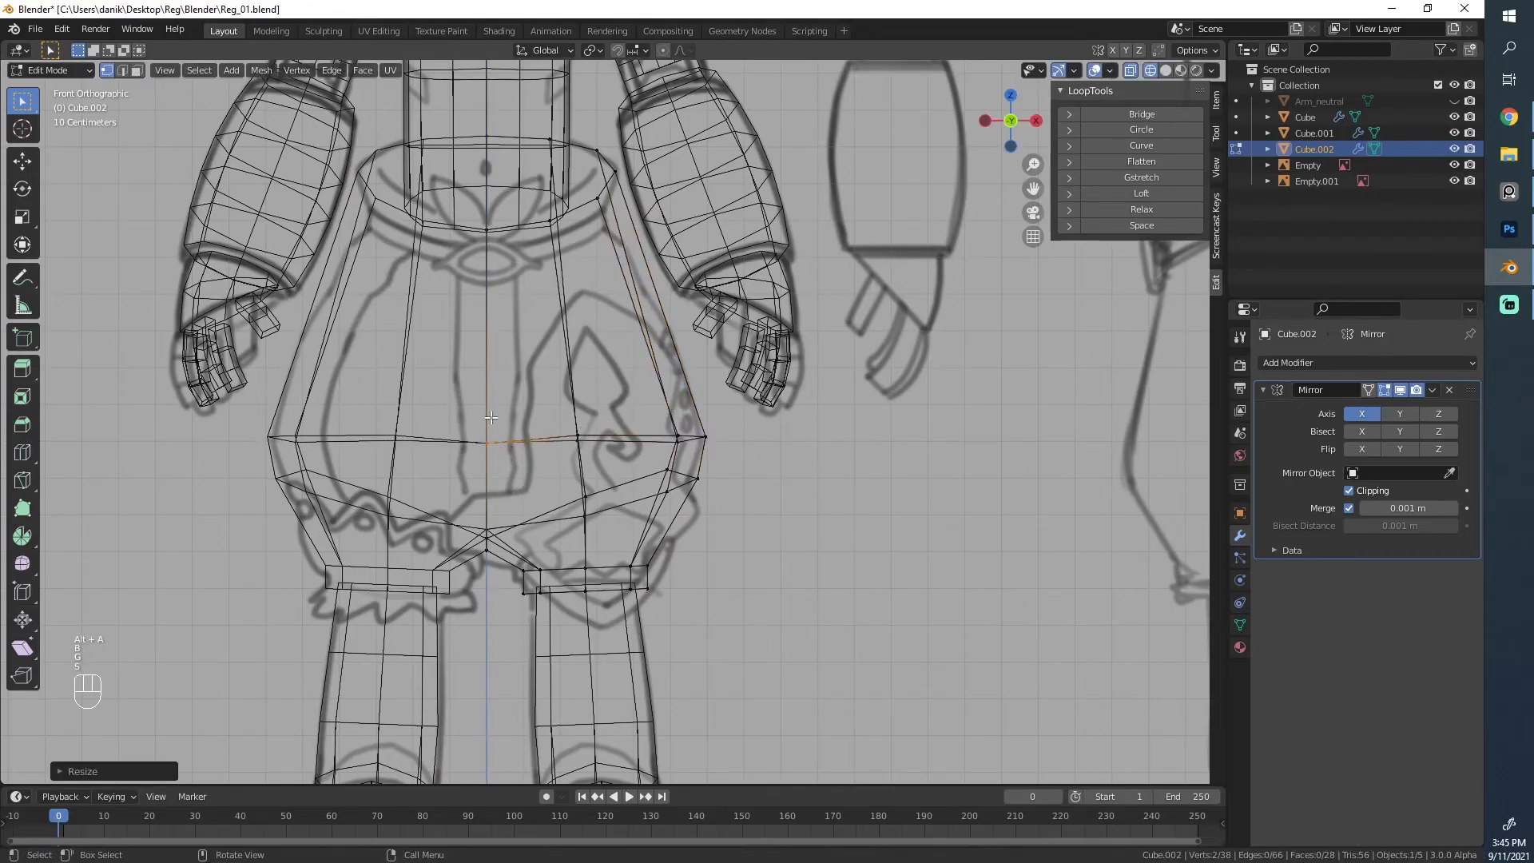
Step: Adjust the height of the new loop's centreline vertices to line up with their neighbours, then return to solid shading
{"action": "key", "text": "g"}
{"action": "key", "text": "z"}
{"action": "left_click", "coordinate": [493, 449]}
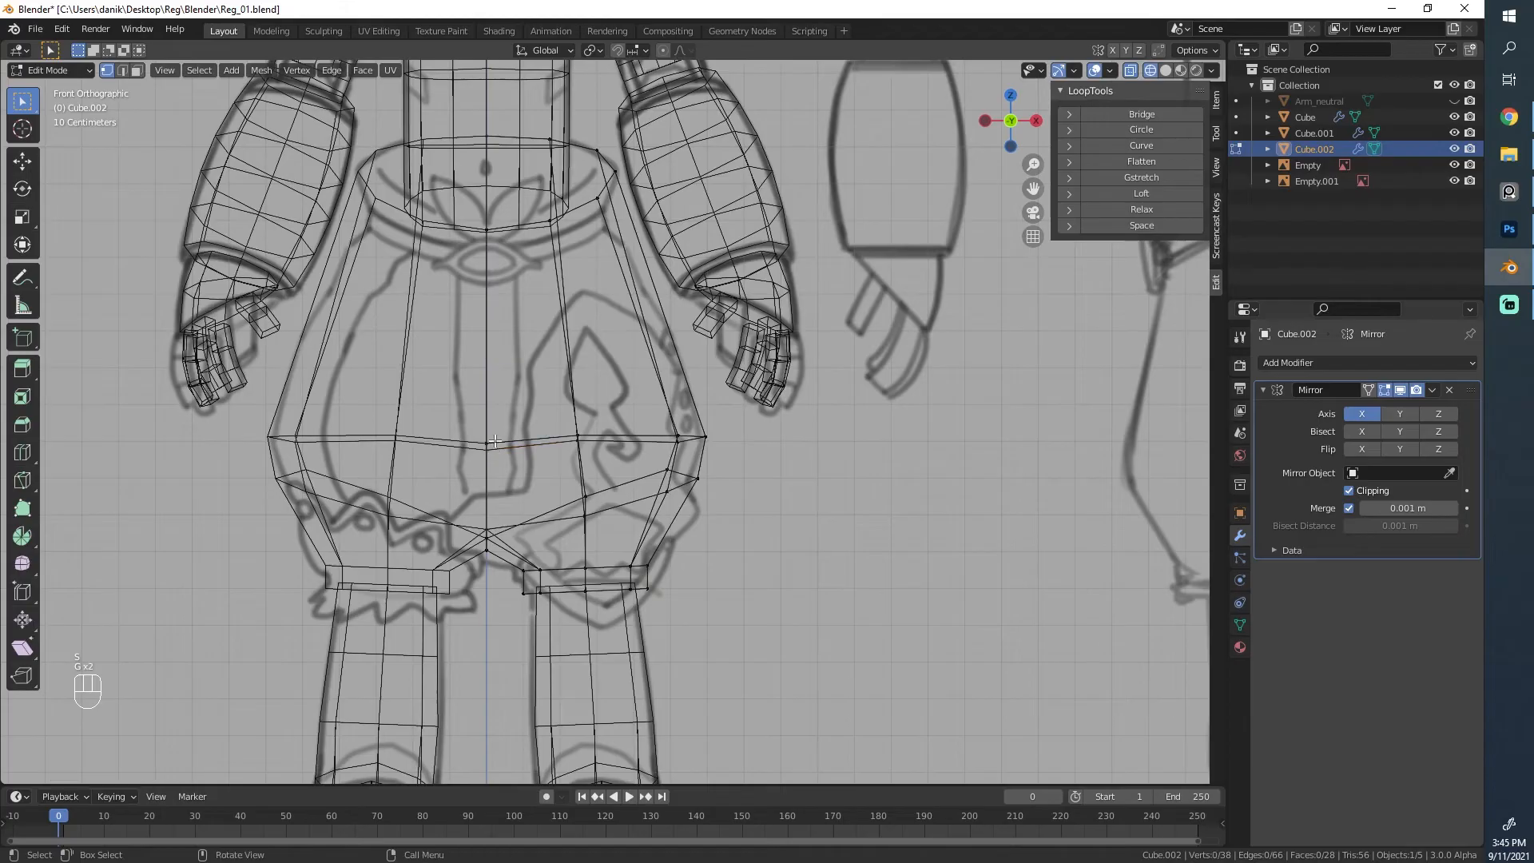
{"action": "key", "text": "g"}
{"action": "left_click", "coordinate": [570, 491]}
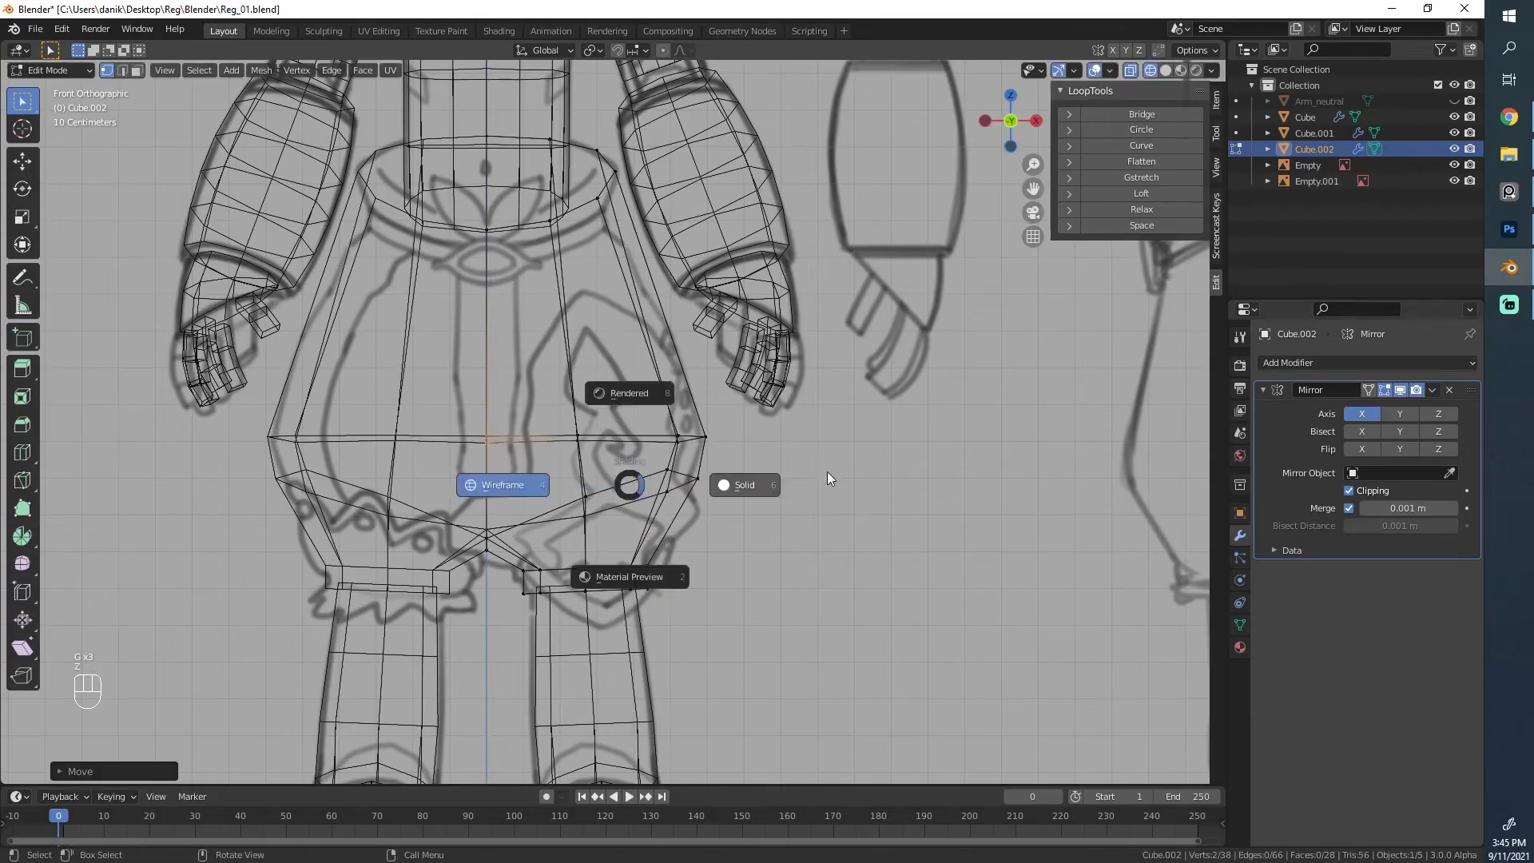
{"action": "left_click", "coordinate": [826, 479]}
Step: Select the shortest vertex path under the crotch between the back and front centre vertices and smooth it with LoopTools Relax
{"action": "key", "text": "z"}
{"action": "left_click", "coordinate": [524, 522]}
{"action": "key", "text": "a"}
{"action": "left_click", "coordinate": [497, 535]}
{"action": "middle_click_drag", "start_coordinate": [808, 476], "coordinate": [613, 495]}
{"action": "middle_click_drag", "start_coordinate": [766, 500], "coordinate": [610, 455]}
{"action": "key", "text": "z"}
{"action": "left_click", "coordinate": [719, 455]}
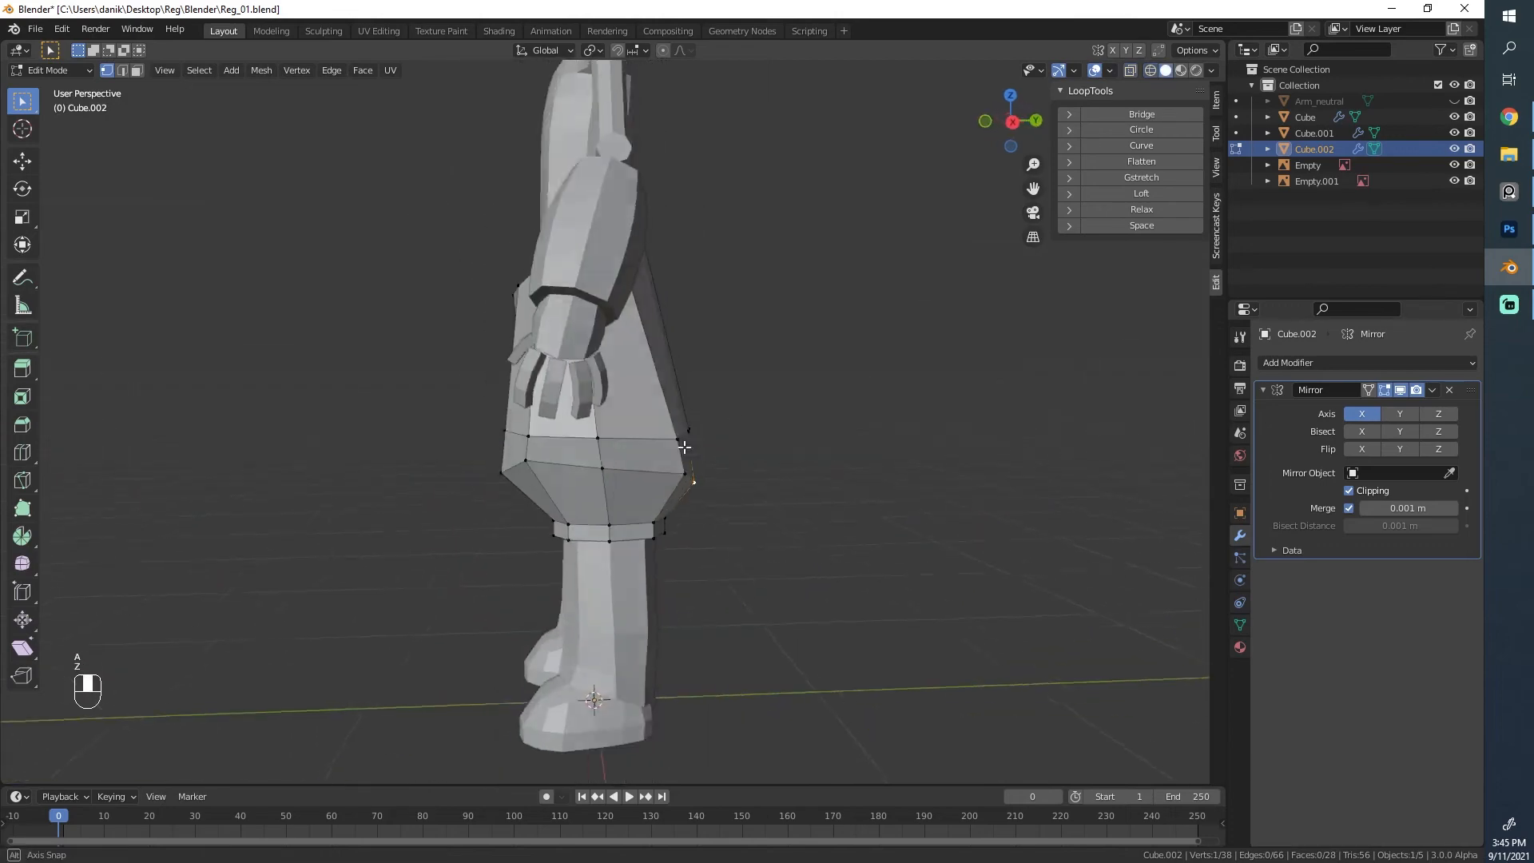
{"action": "mouse_move", "coordinate": [719, 456]}
{"action": "middle_mouse_down"}
{"action": "mouse_move", "coordinate": [687, 431]}
{"action": "mouse_move", "coordinate": [708, 408]}
{"action": "middle_mouse_up"}
{"action": "middle_click_drag", "start_coordinate": [619, 389], "coordinate": [859, 448]}
{"action": "scroll", "coordinate": [479, 471], "scroll_direction": "up", "scroll_amount": 1}
{"action": "left_click", "coordinate": [471, 474]}
{"action": "mouse_move", "coordinate": [790, 550]}
{"action": "middle_mouse_down"}
{"action": "mouse_move", "coordinate": [815, 527]}
{"action": "mouse_move", "coordinate": [713, 521]}
{"action": "mouse_move", "coordinate": [1167, 237]}
{"action": "middle_mouse_up"}
{"action": "key", "text": "z"}
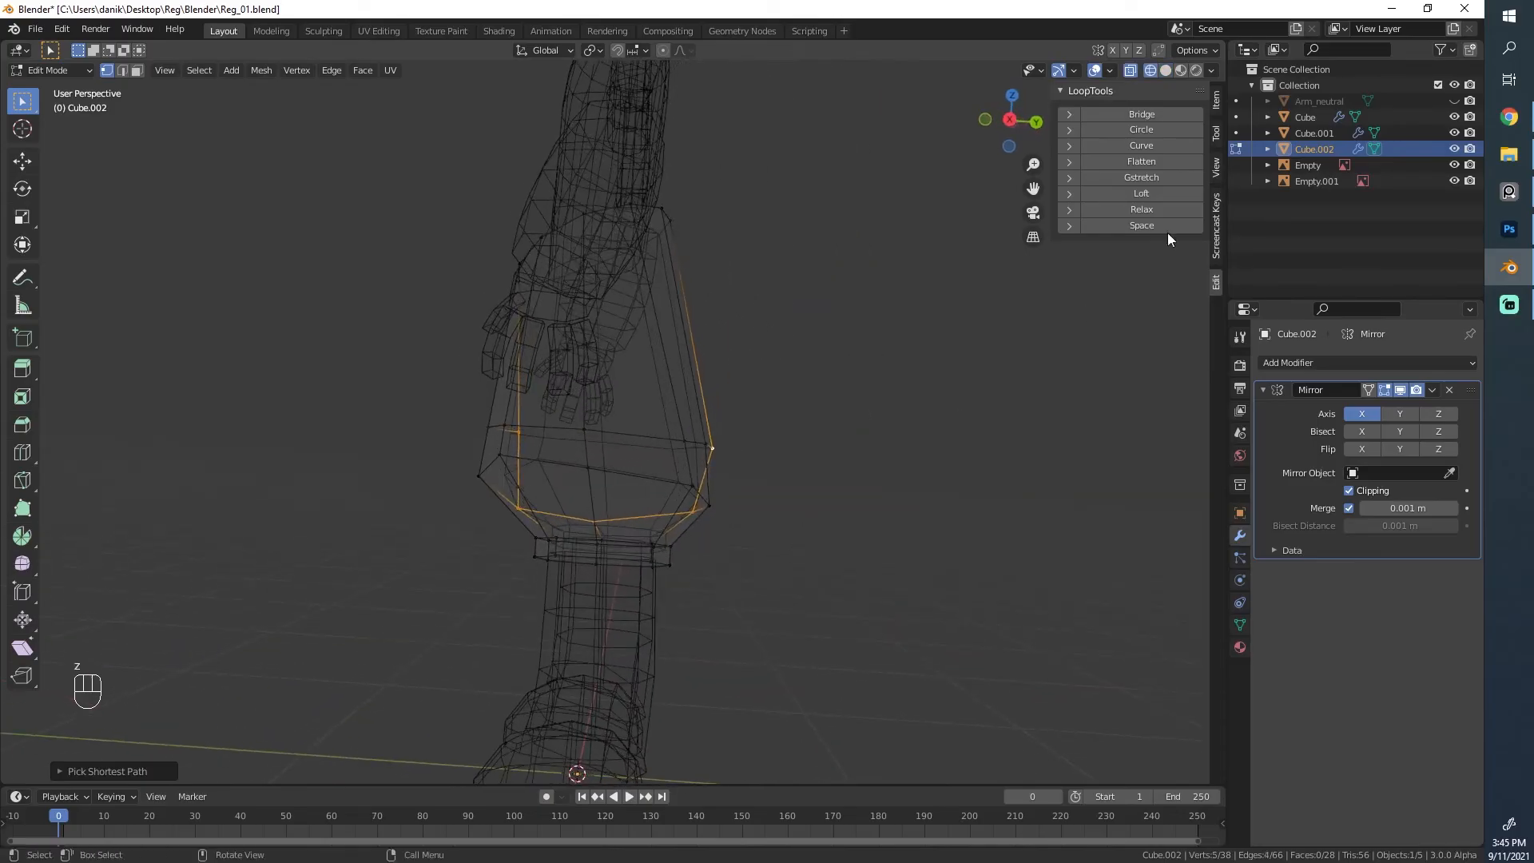
{"action": "left_click", "coordinate": [1153, 213]}
Step: In front wireframe view, lower the relaxed crotch path along Z
{"action": "middle_click_drag", "start_coordinate": [612, 463], "coordinate": [911, 403]}
{"action": "key", "text": "z"}
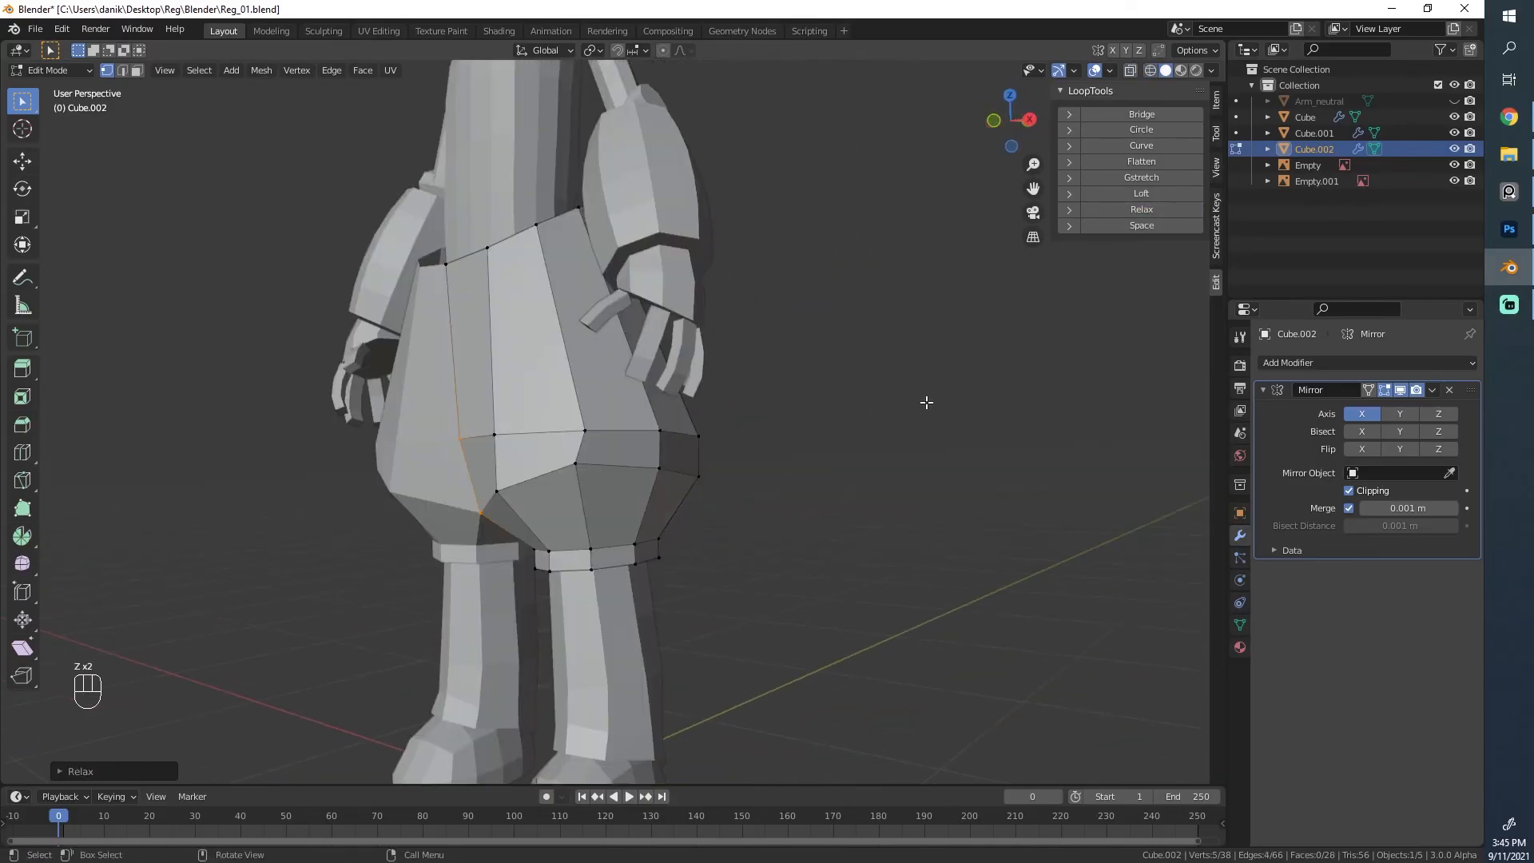
{"action": "middle_click_drag", "start_coordinate": [656, 423], "coordinate": [724, 416], "text": "alt"}
{"action": "key", "text": "z"}
{"action": "scroll", "coordinate": [519, 460], "scroll_direction": "up", "scroll_amount": 1}
{"action": "key", "text": "g"}
{"action": "key", "text": "z"}
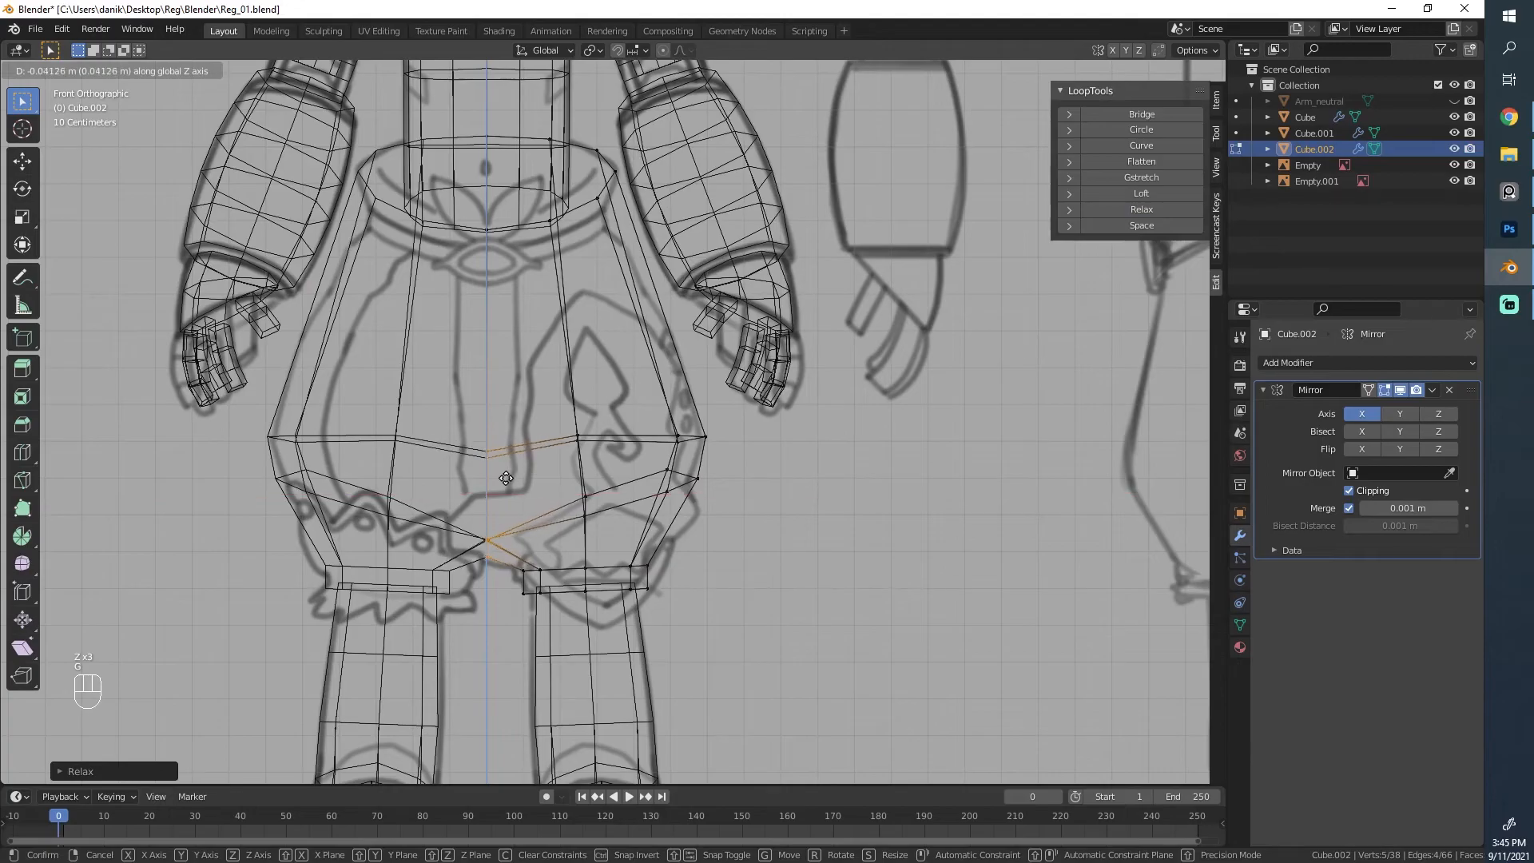
{"action": "left_click", "coordinate": [506, 478]}
Step: Smooth the new horizontal loop and the lower flared loop with LoopTools Relax
{"action": "left_click", "coordinate": [1147, 209]}
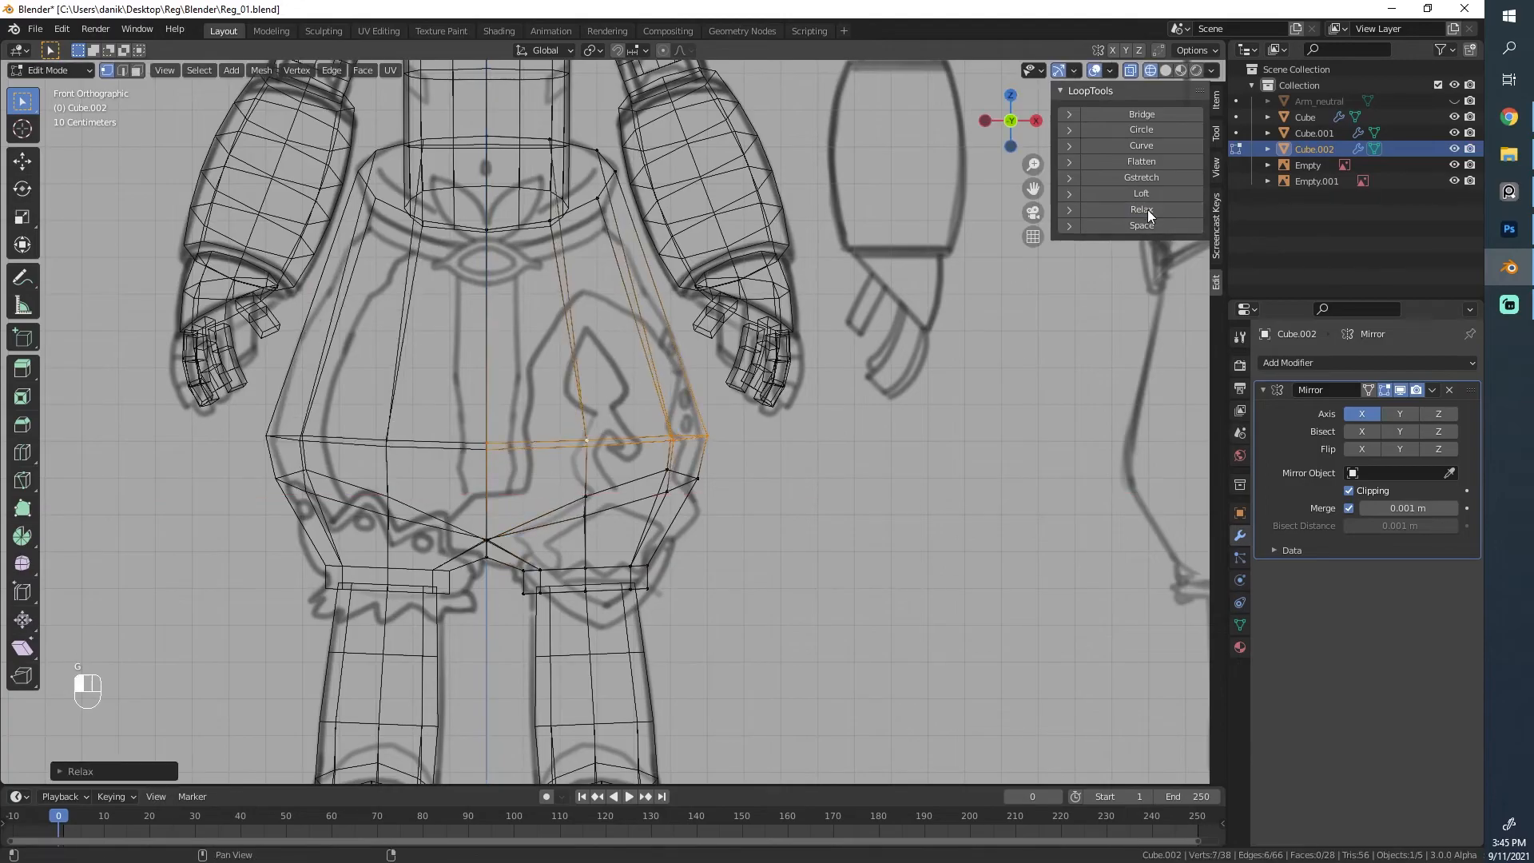
{"action": "key", "text": "z"}
{"action": "left_click", "coordinate": [839, 400]}
{"action": "mouse_move", "coordinate": [839, 400]}
{"action": "middle_mouse_down"}
{"action": "mouse_move", "coordinate": [823, 450]}
{"action": "mouse_move", "coordinate": [562, 488]}
{"action": "middle_mouse_up"}
{"action": "left_click", "coordinate": [1166, 209]}
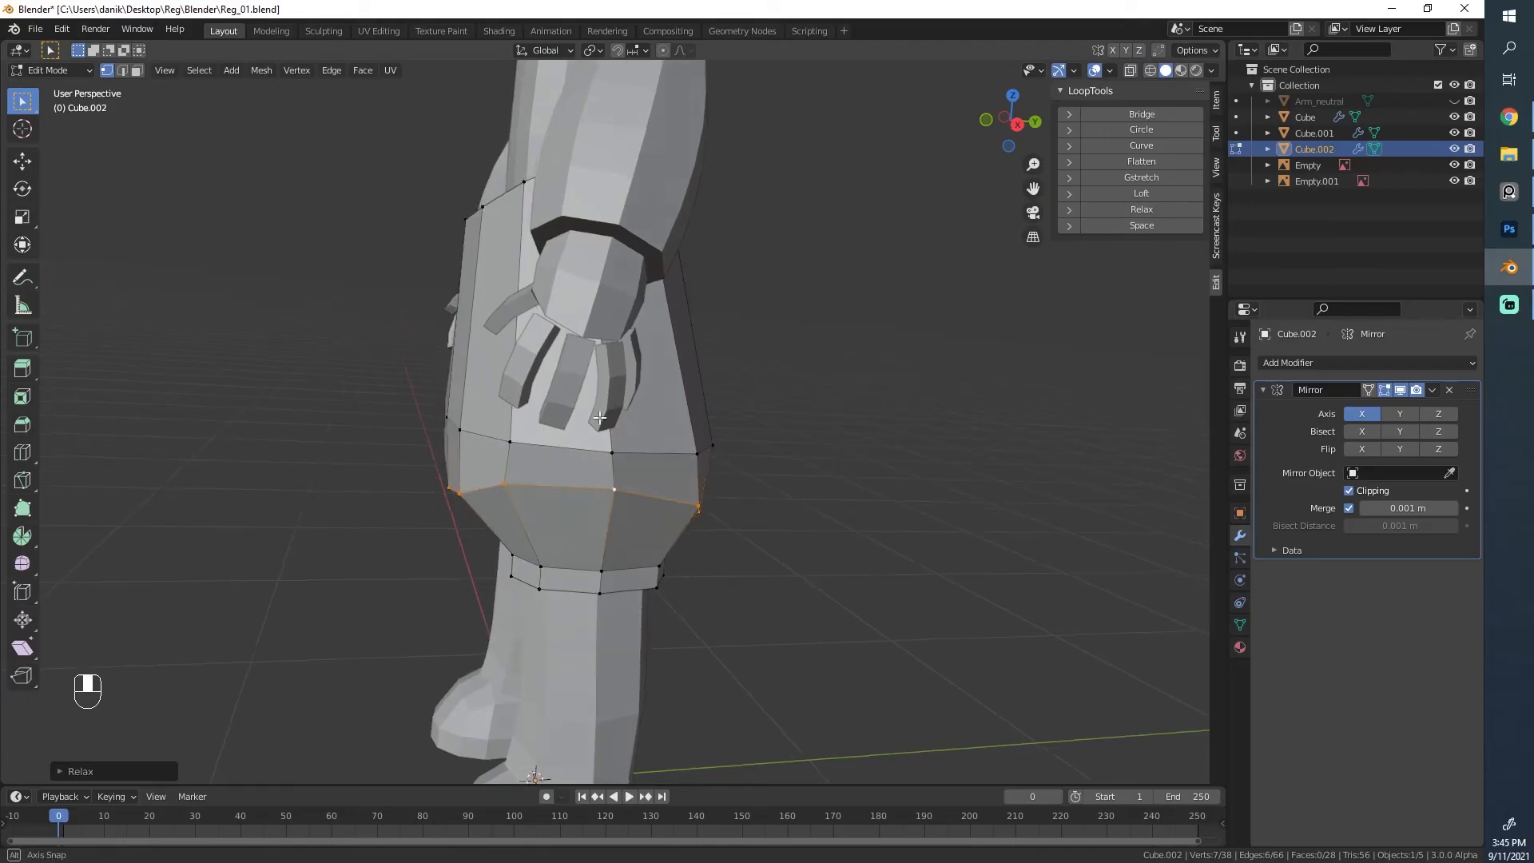
Step: In right wireframe view, move the lower loop's rear vertices out to the sketch outline and its front vertices along Y
{"action": "middle_click_drag", "start_coordinate": [719, 399], "coordinate": [585, 395]}
{"action": "middle_click_drag", "start_coordinate": [747, 428], "coordinate": [735, 503], "text": "alt"}
{"action": "key", "text": "alt+z"}
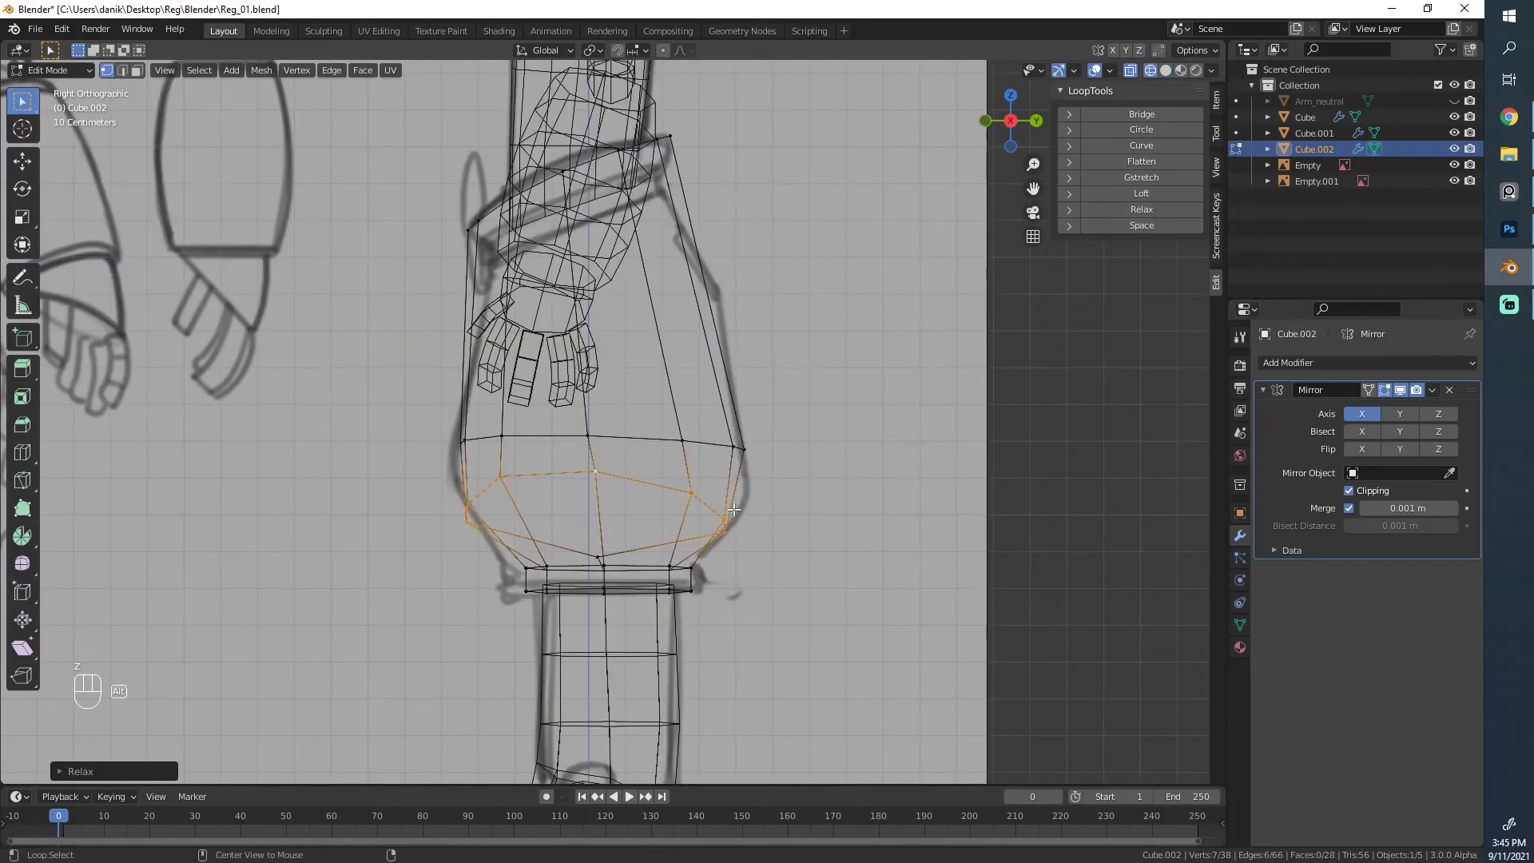
{"action": "key", "text": "g"}
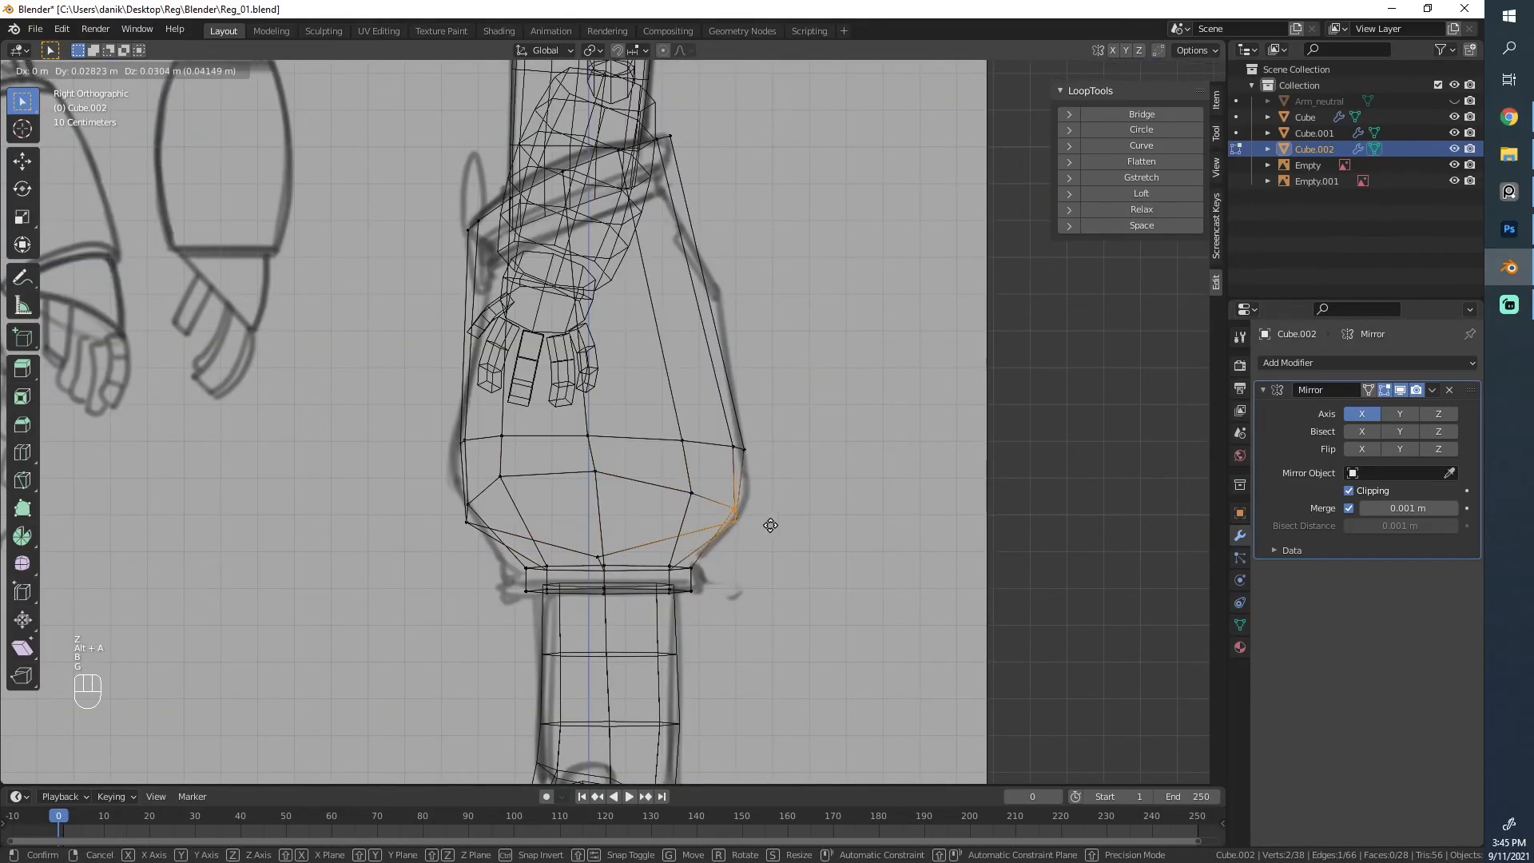
{"action": "left_click", "coordinate": [755, 523]}
{"action": "left_click_drag", "start_coordinate": [505, 534], "coordinate": [437, 488]}
{"action": "key", "text": "g"}
{"action": "key", "text": "y"}
{"action": "left_click", "coordinate": [446, 488]}
{"action": "key", "text": "alt+a"}
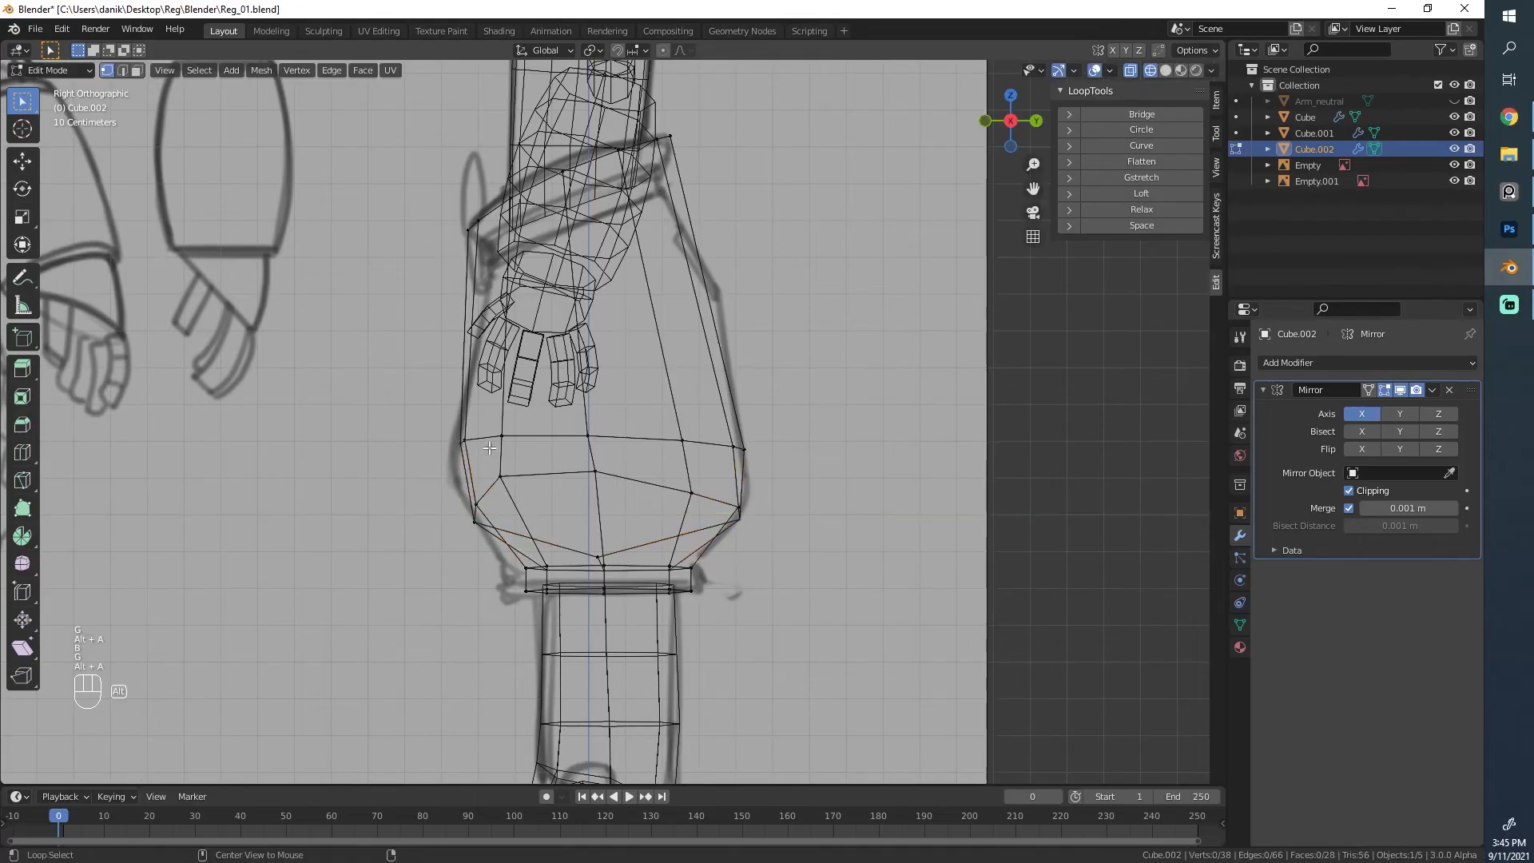
Step: Lower and rotate the upper loop's front vertices to match the sketch's bulging front outline
{"action": "key", "text": "g"}
{"action": "left_click", "coordinate": [445, 450]}
{"action": "key", "text": "r"}
{"action": "left_click", "coordinate": [533, 470]}
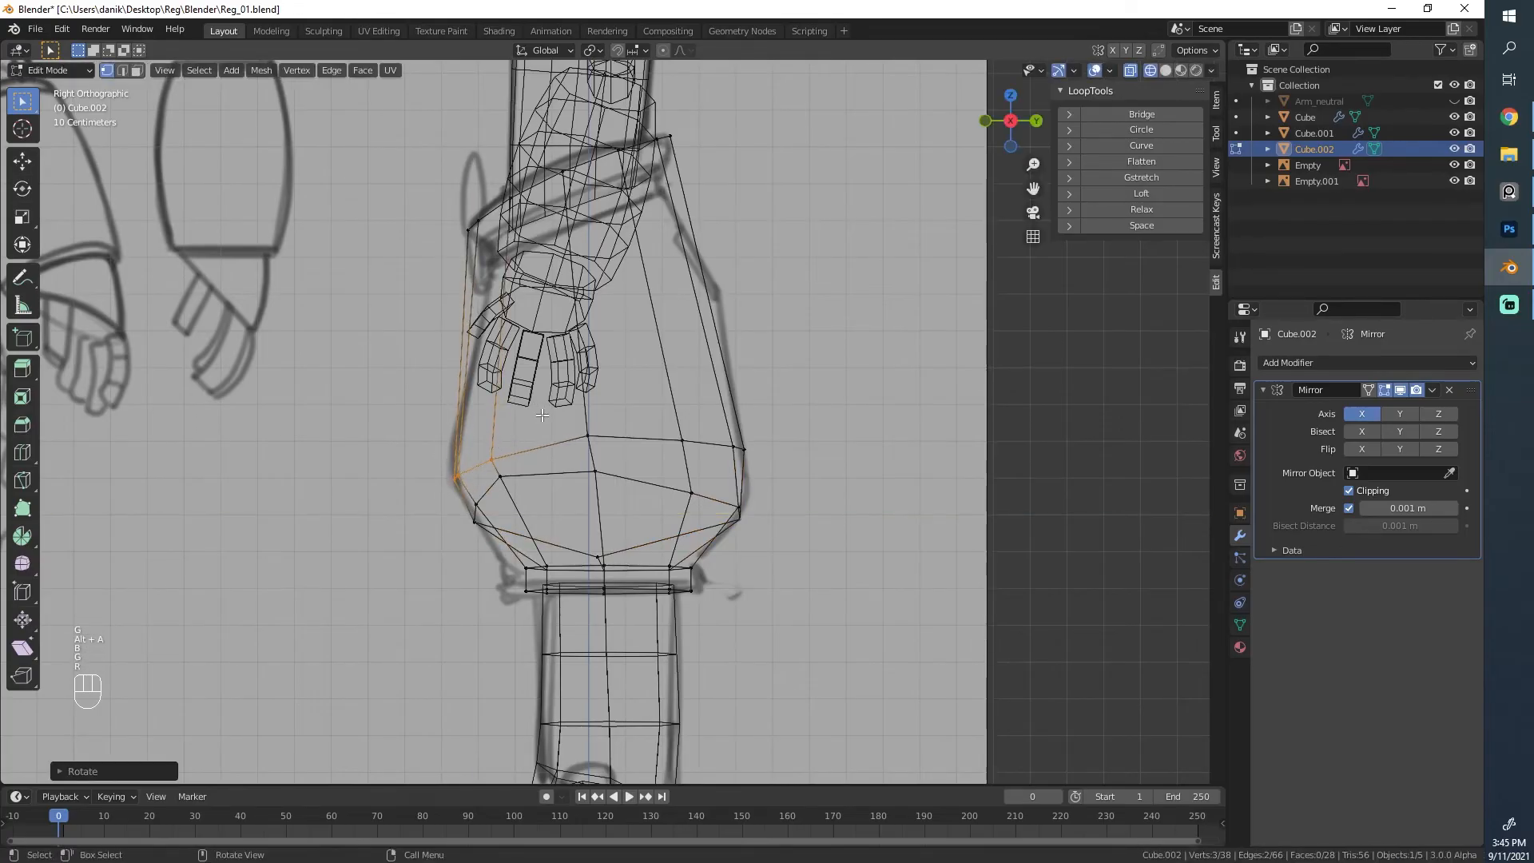
{"action": "key", "text": "g"}
{"action": "left_click", "coordinate": [533, 473]}
Step: Reposition the lower loop's vertices to follow the sketch's tapering outline above the cuff
{"action": "key", "text": "g"}
{"action": "key", "text": "g"}
{"action": "left_click_drag", "start_coordinate": [491, 542], "coordinate": [492, 471]}
{"action": "left_click", "coordinate": [469, 500]}
{"action": "key", "text": "g"}
{"action": "key", "text": "g"}
{"action": "left_click", "coordinate": [648, 497]}
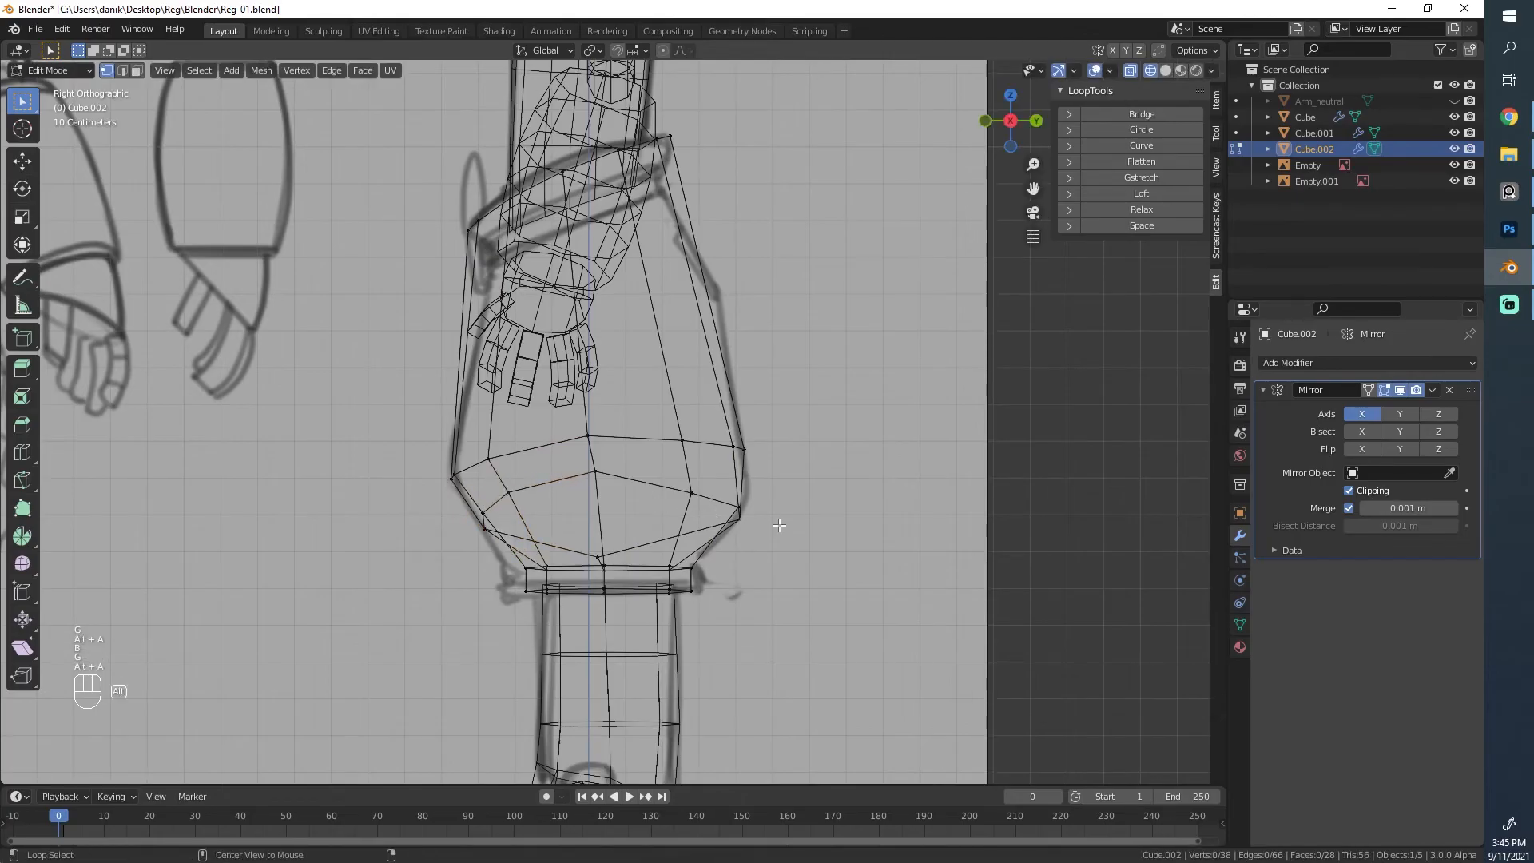
Step: Lower and rotate the upper loop's rear vertices to match the sketch's back outline
{"action": "left_click_drag", "start_coordinate": [727, 435], "coordinate": [757, 463]}
{"action": "key", "text": "g"}
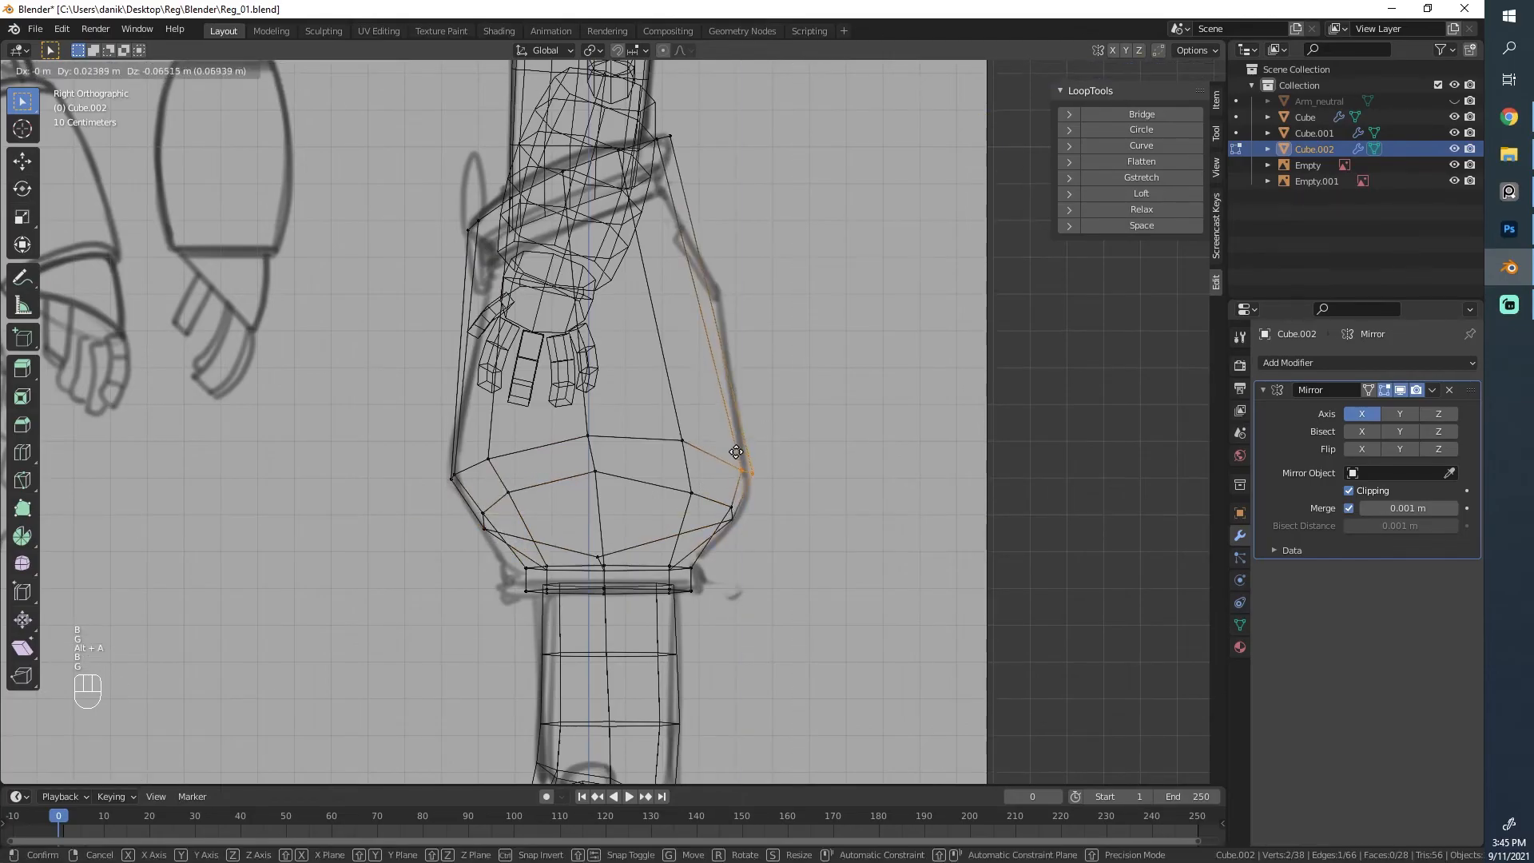
{"action": "left_click", "coordinate": [875, 486]}
{"action": "key", "text": "r"}
{"action": "left_click", "coordinate": [842, 517]}
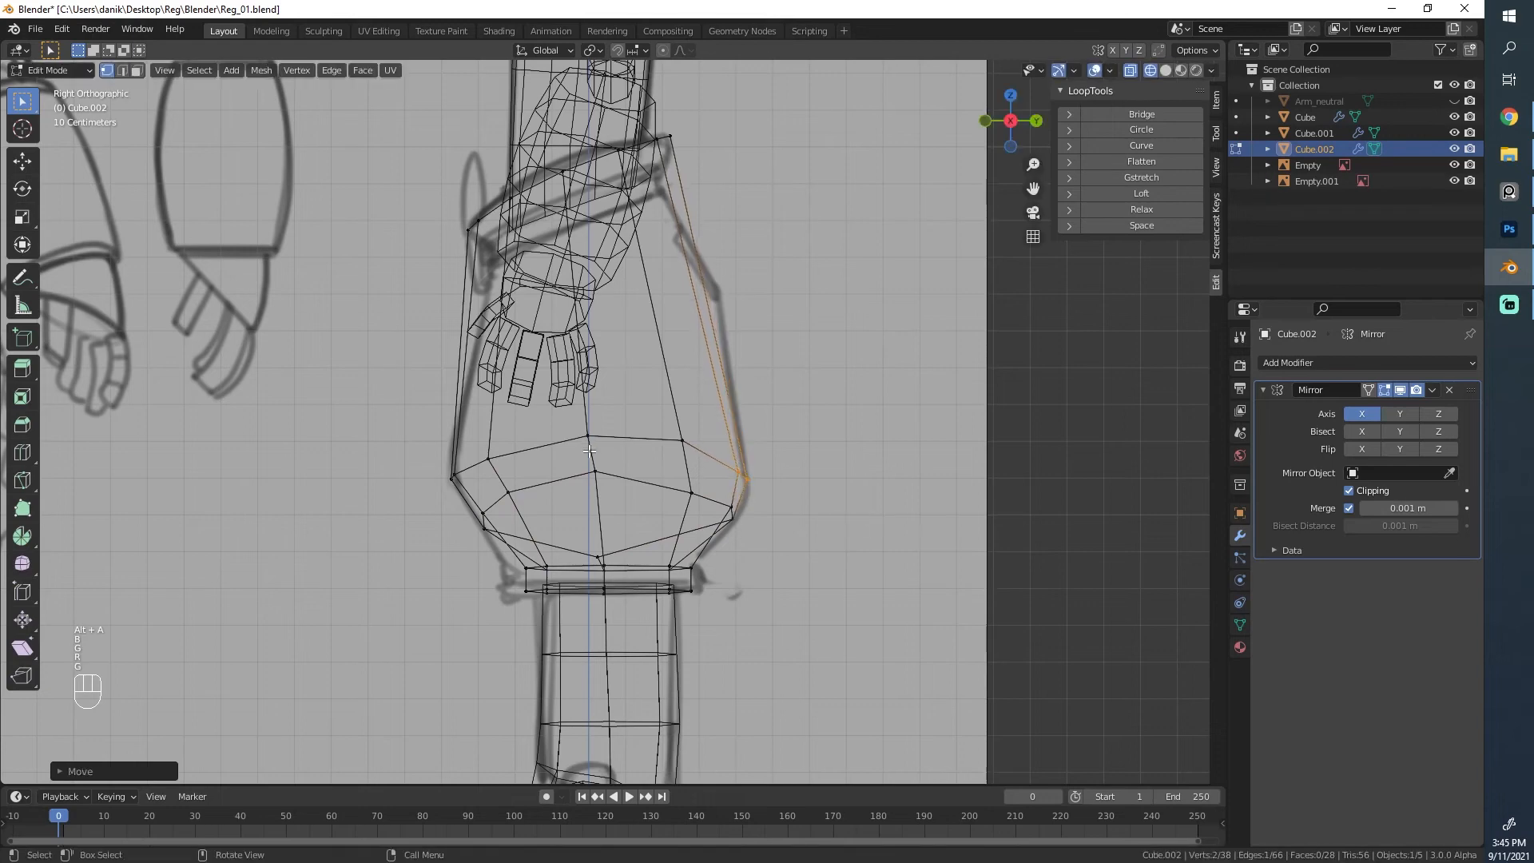
Step: In solid shading, slide and move individual side vertices of the trousers' lower loops to smooth their flow
{"action": "key", "text": "z"}
{"action": "mouse_move", "coordinate": [703, 471]}
{"action": "middle_mouse_down"}
{"action": "mouse_move", "coordinate": [798, 479]}
{"action": "mouse_move", "coordinate": [595, 459]}
{"action": "mouse_move", "coordinate": [639, 468]}
{"action": "mouse_move", "coordinate": [699, 411]}
{"action": "middle_mouse_up"}
{"action": "scroll", "coordinate": [587, 461], "scroll_direction": "down", "scroll_amount": 3}
{"action": "left_click", "coordinate": [584, 462]}
{"action": "key", "text": "g"}
{"action": "key", "text": "g"}
{"action": "left_click", "coordinate": [616, 443]}
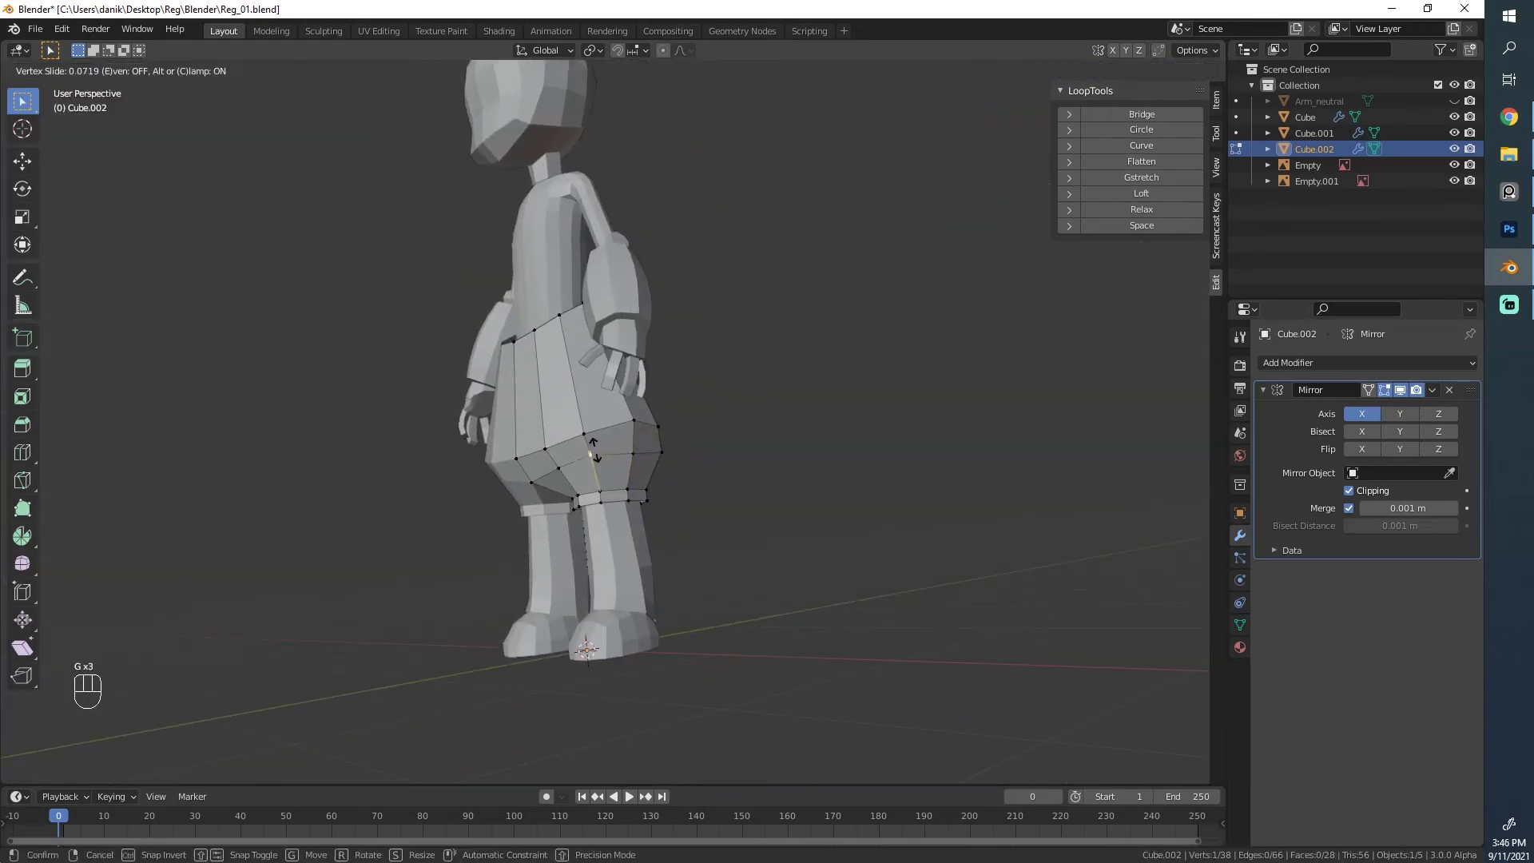
{"action": "key", "text": "g"}
{"action": "scroll", "coordinate": [591, 478], "scroll_direction": "up", "scroll_amount": 2}
{"action": "middle_click_drag", "start_coordinate": [715, 431], "coordinate": [632, 455]}
{"action": "left_click", "coordinate": [622, 479]}
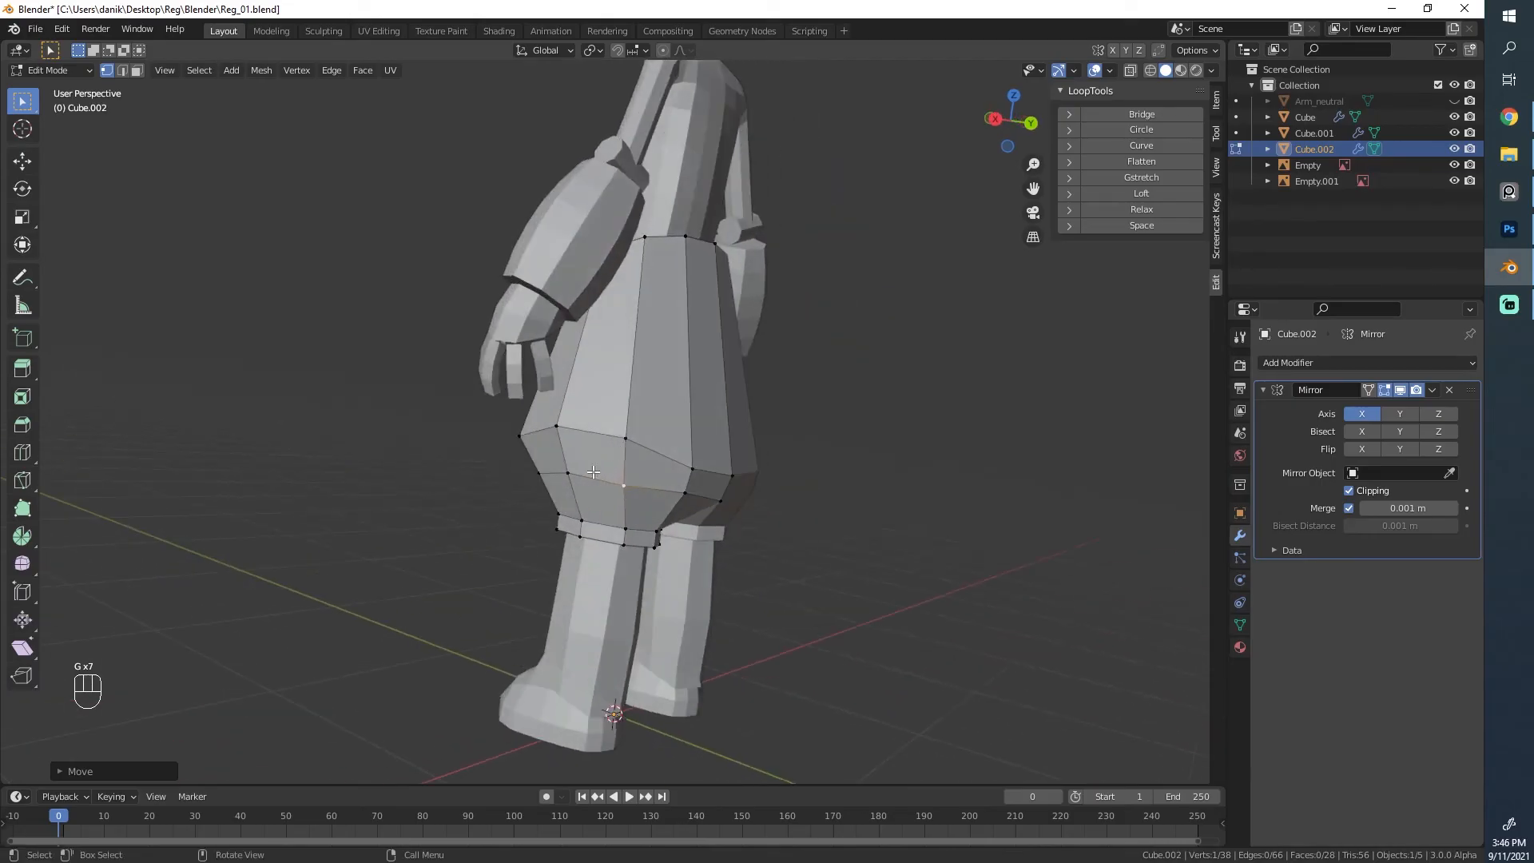
Step: Reposition the rear vertices of the trousers' widest loop and slide its centre-back edge along the mesh
{"action": "left_click", "coordinate": [623, 466]}
{"action": "middle_click_drag", "start_coordinate": [765, 390], "coordinate": [577, 414]}
{"action": "key", "text": "g"}
{"action": "left_click", "coordinate": [576, 417]}
{"action": "left_click", "coordinate": [669, 465]}
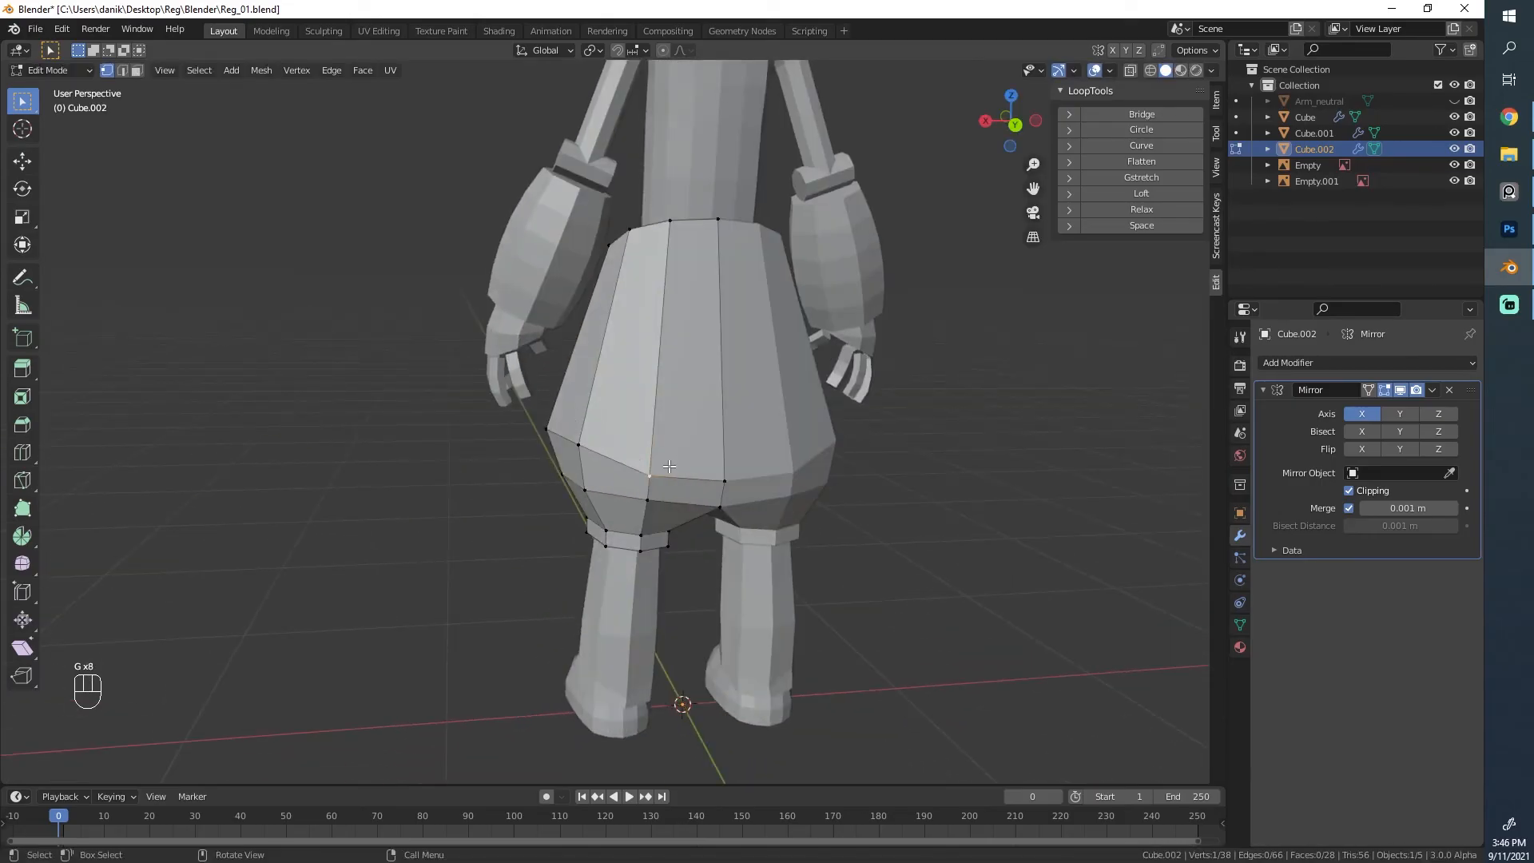
{"action": "left_click", "coordinate": [723, 475]}
{"action": "middle_click_drag", "start_coordinate": [723, 475], "coordinate": [532, 428]}
Step: In right wireframe view, add an edge loop across the upper trousers and move it to match the sketch outline
{"action": "key", "text": "KP_3"}
{"action": "scroll", "coordinate": [658, 362], "scroll_direction": "up", "scroll_amount": 3}
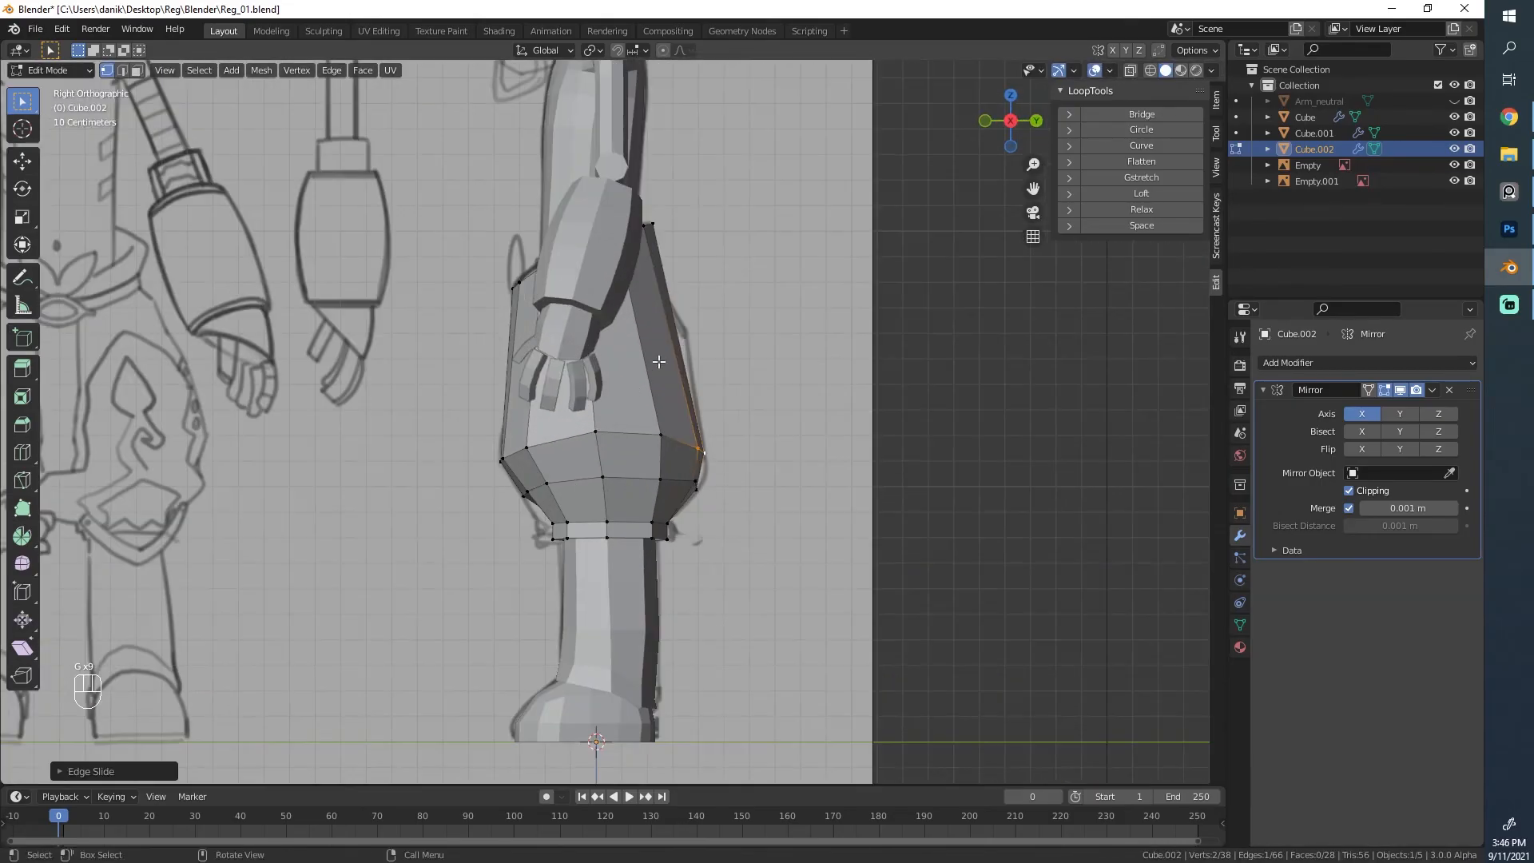
{"action": "key", "text": "z"}
{"action": "key", "text": "s"}
{"action": "left_click", "coordinate": [745, 337]}
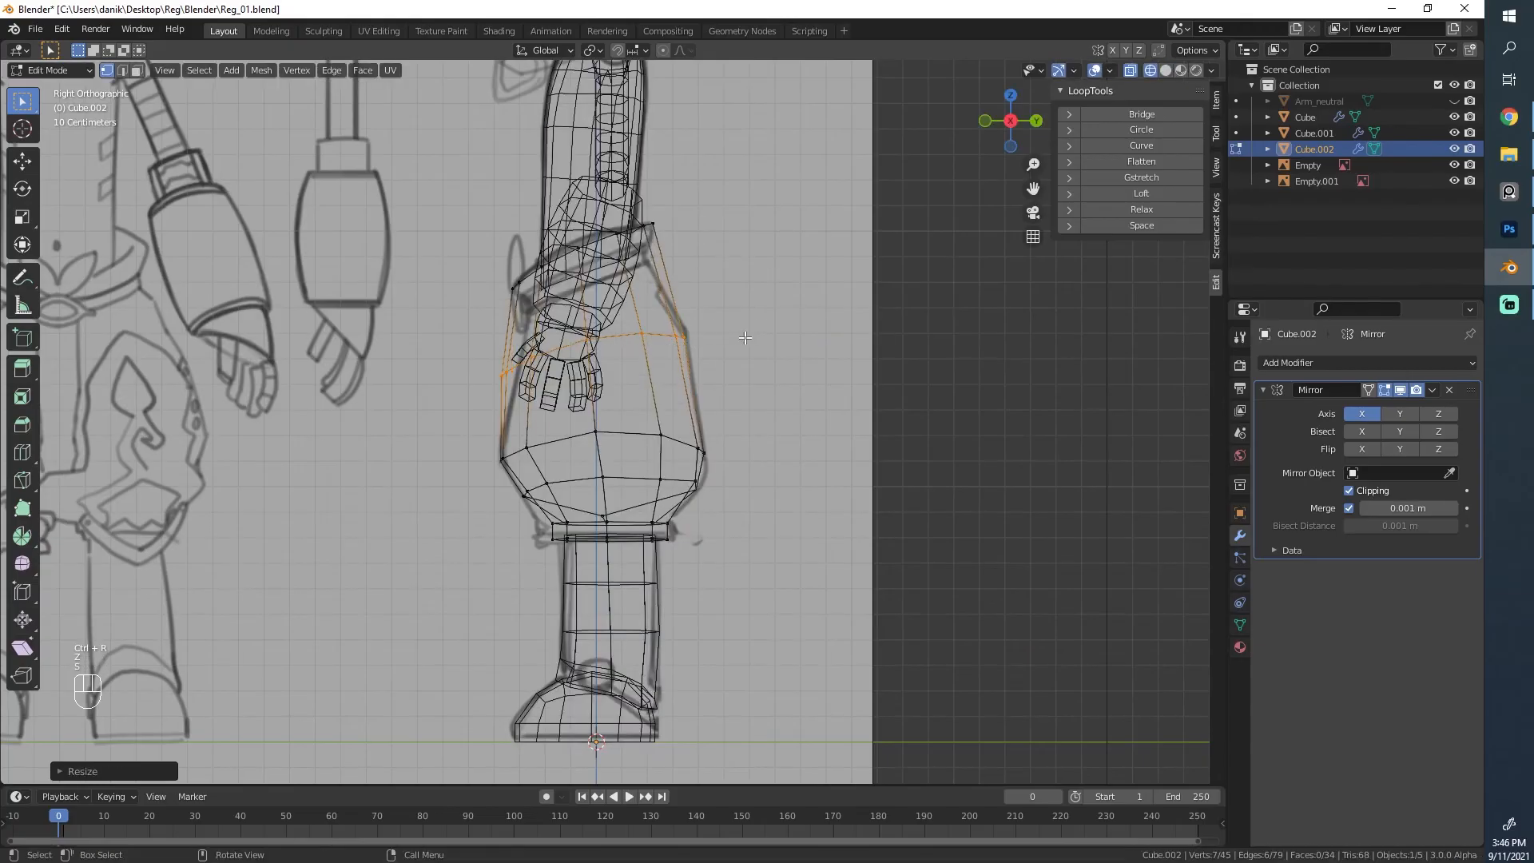
{"action": "key", "text": "ctrl+z"}
{"action": "key", "text": "g"}
{"action": "left_click", "coordinate": [728, 335]}
{"action": "key", "text": "g"}
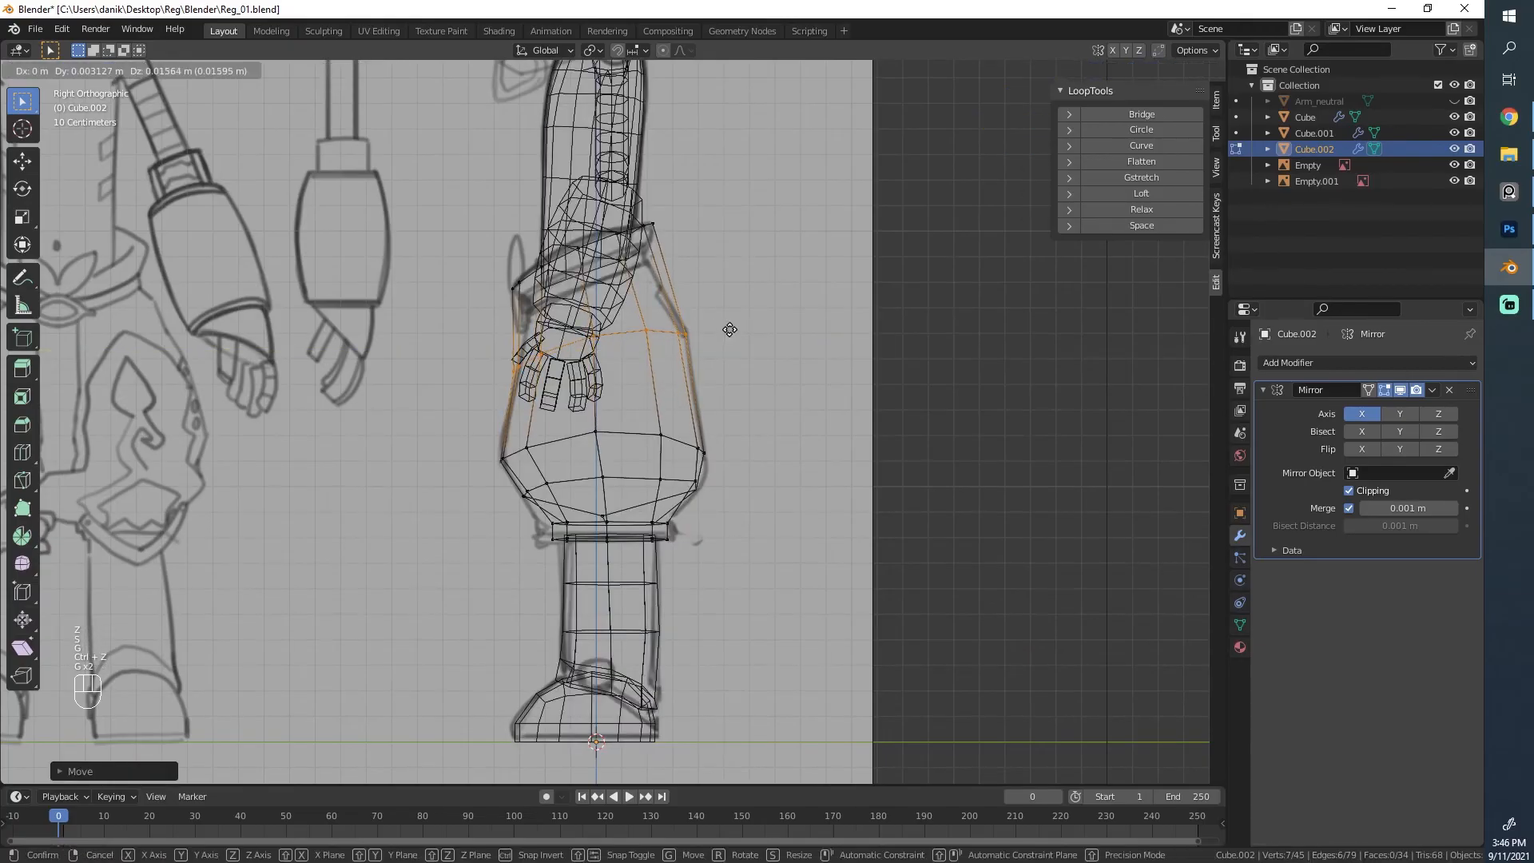
{"action": "left_click", "coordinate": [722, 329]}
Step: Add an edge loop near the waist and fit it to the sketch's waistband line in the right and front views
{"action": "key", "text": "ctrl+r"}
{"action": "left_click", "coordinate": [633, 267]}
{"action": "left_click", "coordinate": [633, 268]}
{"action": "scroll", "coordinate": [614, 423], "scroll_direction": "up", "scroll_amount": 3}
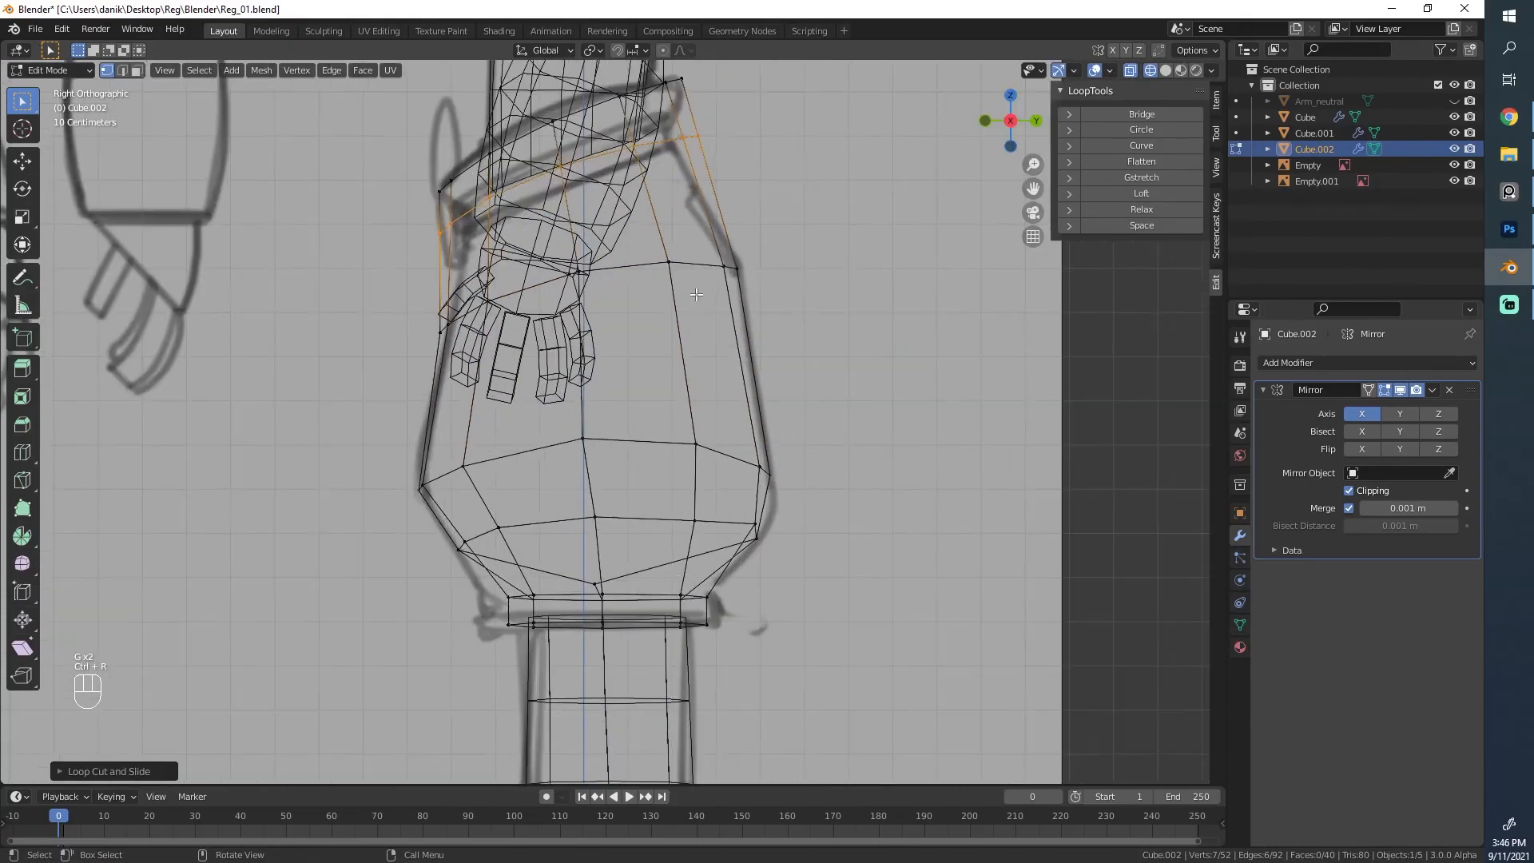
{"action": "key", "text": "g"}
{"action": "left_click", "coordinate": [323, 284]}
{"action": "key", "text": "s"}
{"action": "left_click", "coordinate": [323, 283]}
{"action": "middle_click_drag", "start_coordinate": [324, 283], "coordinate": [523, 475]}
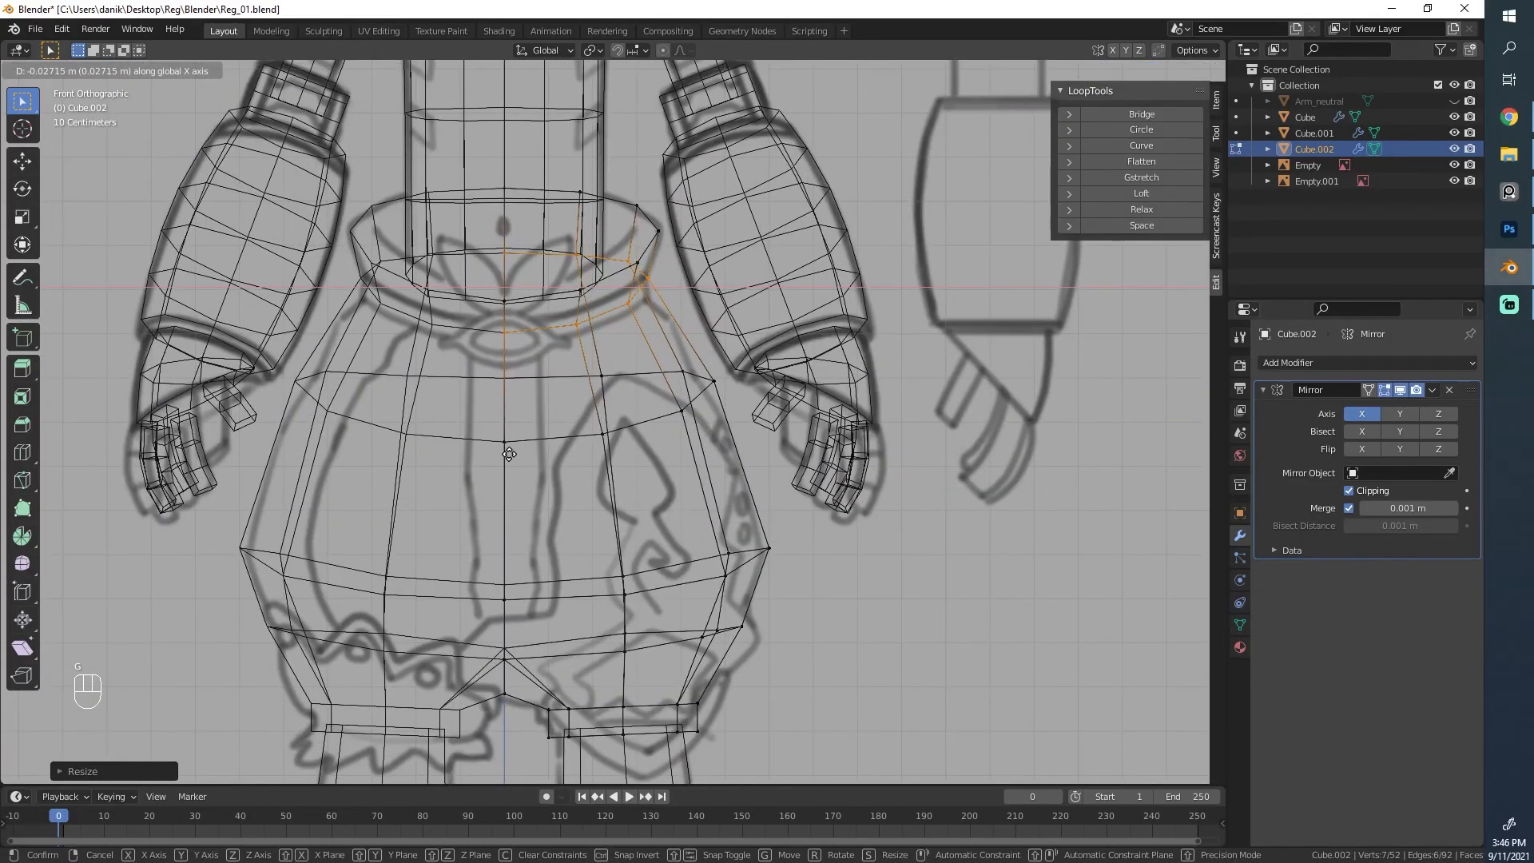
{"action": "key", "text": "g"}
{"action": "key", "text": "g"}
{"action": "left_click", "coordinate": [509, 450]}
Step: Add another edge loop close beneath the waistband loop, lower it slightly and return to solid shading
{"action": "left_click", "coordinate": [634, 341]}
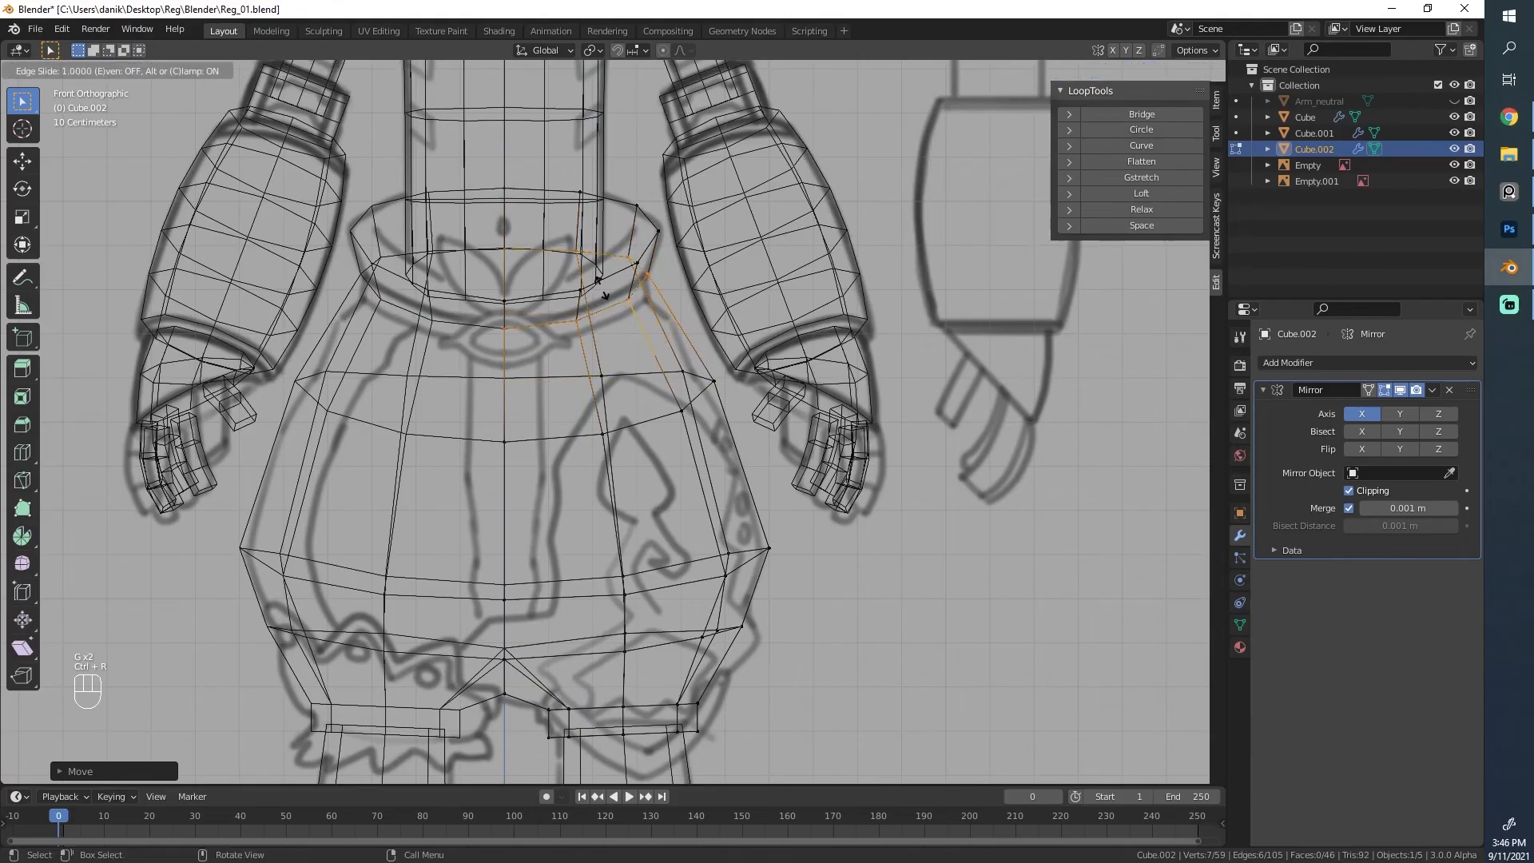
{"action": "left_click", "coordinate": [601, 290]}
{"action": "key", "text": "g"}
{"action": "key", "text": "x"}
{"action": "left_click", "coordinate": [604, 308]}
{"action": "key", "text": "Tab"}
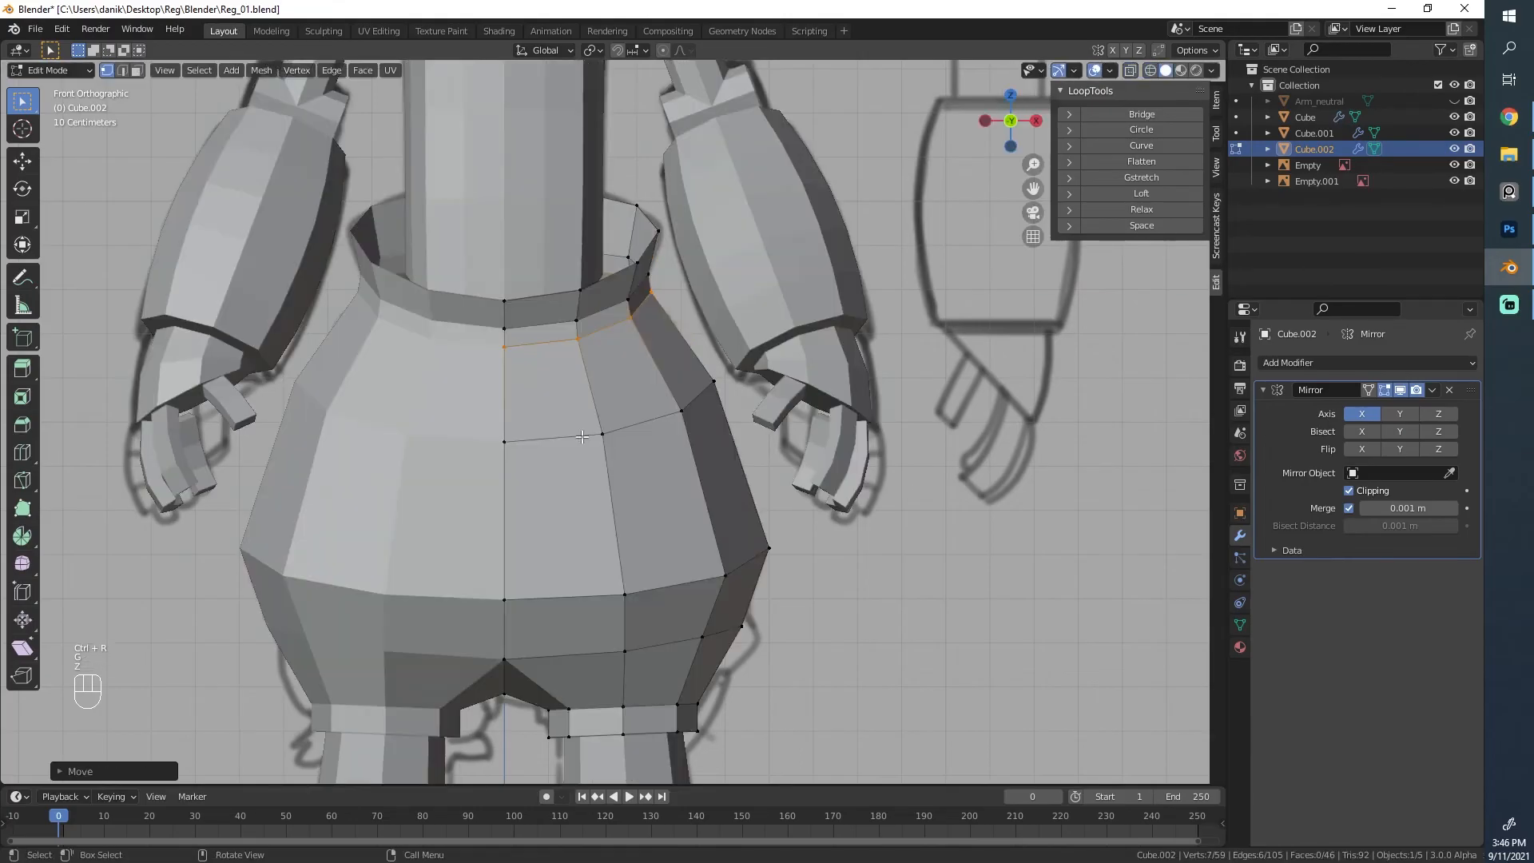
{"action": "middle_click_drag", "start_coordinate": [604, 307], "coordinate": [714, 421]}
{"action": "key", "text": "alt+a"}
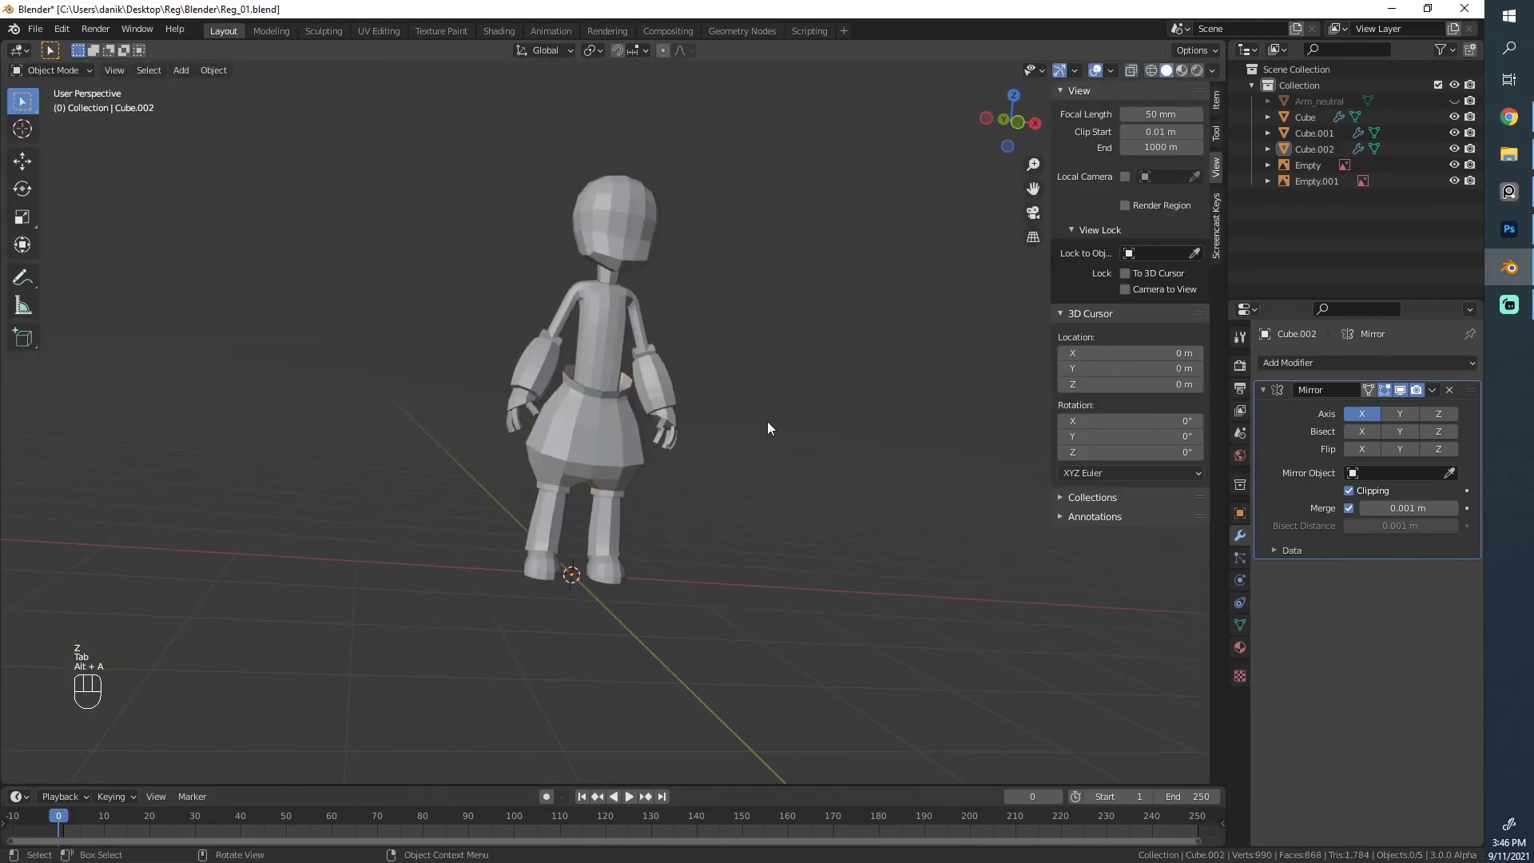
{"action": "scroll", "coordinate": [767, 420], "scroll_direction": "down", "scroll_amount": 3}
{"action": "scroll", "coordinate": [505, 382], "scroll_direction": "up", "scroll_amount": 5}
{"action": "middle_click_drag", "start_coordinate": [505, 381], "coordinate": [558, 450]}
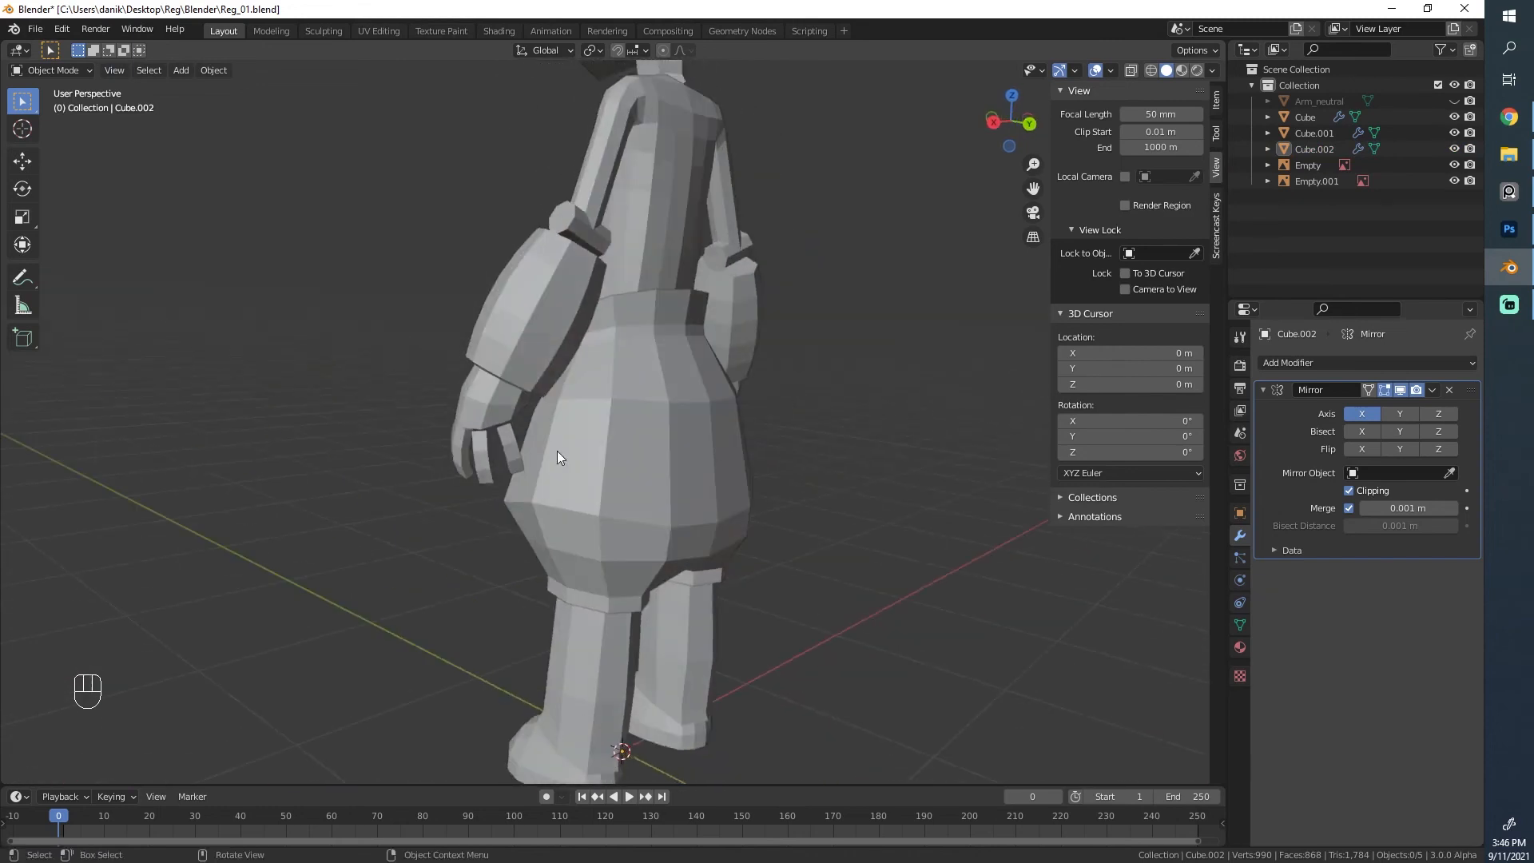
Step: Bevel the upper trousers' edge loop into two separate loops
{"action": "key", "text": "Tab"}
{"action": "scroll", "coordinate": [643, 404], "scroll_direction": "up", "scroll_amount": 4}
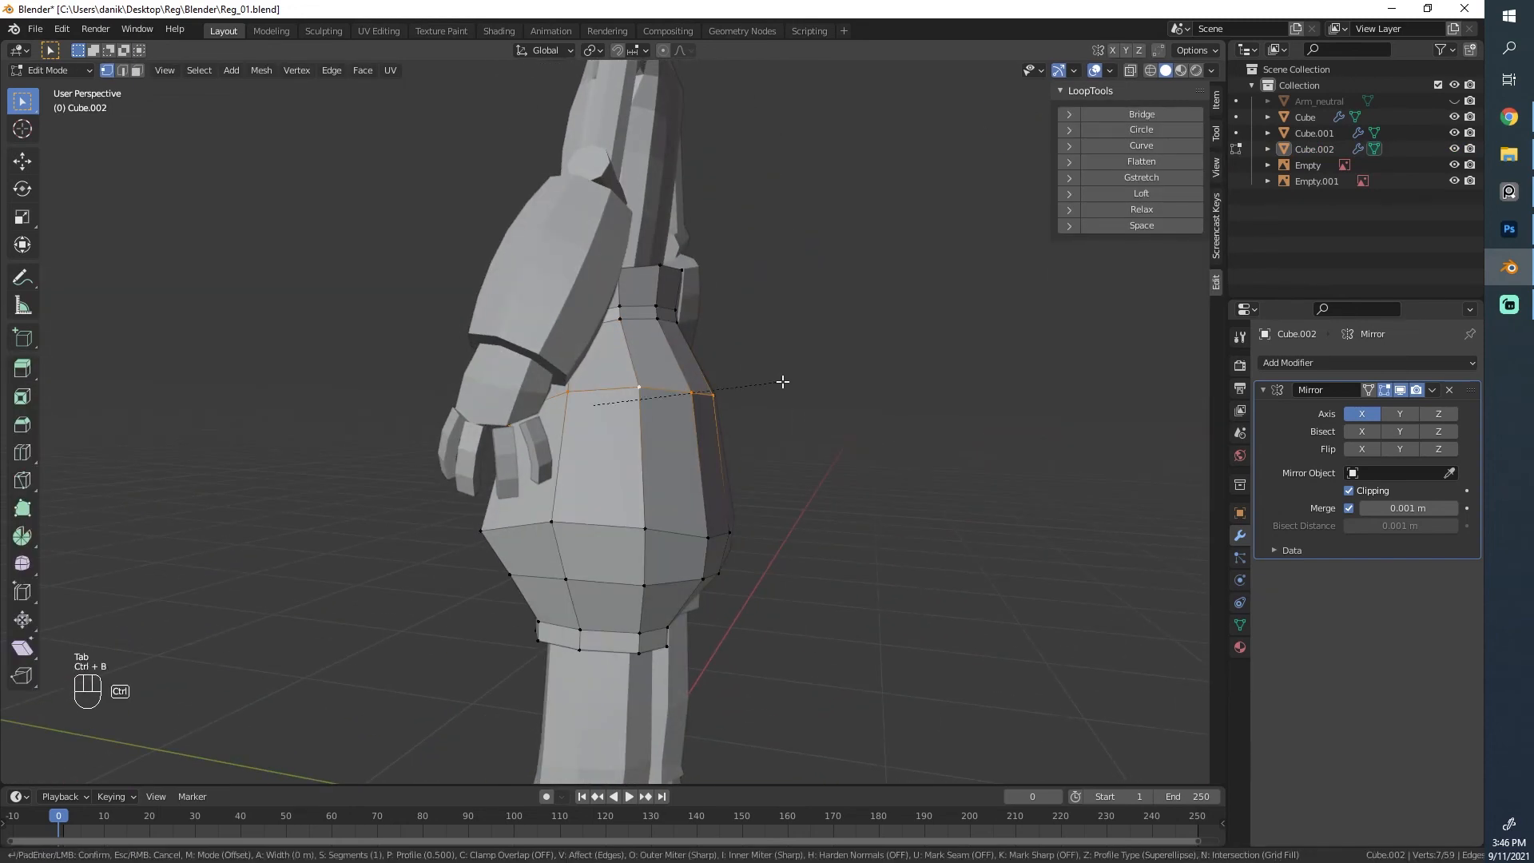
{"action": "left_click", "coordinate": [812, 378]}
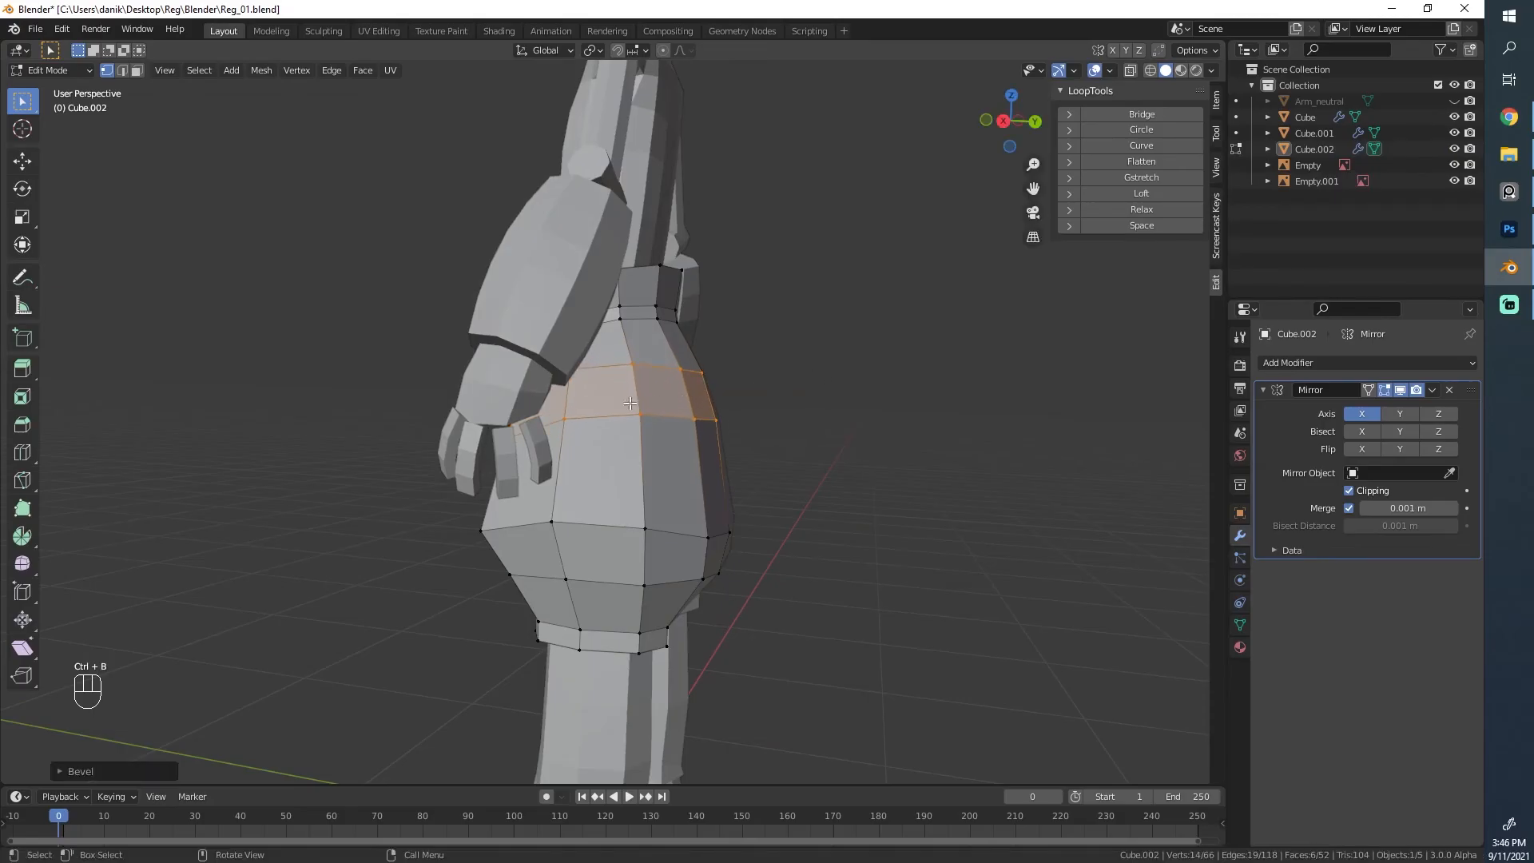
{"action": "middle_click_drag", "start_coordinate": [812, 378], "coordinate": [828, 438]}
{"action": "key", "text": "alt+a"}
{"action": "key", "text": "Tab"}
{"action": "scroll", "coordinate": [601, 416], "scroll_direction": "up", "scroll_amount": 2}
{"action": "scroll", "coordinate": [600, 411], "scroll_direction": "down", "scroll_amount": 3}
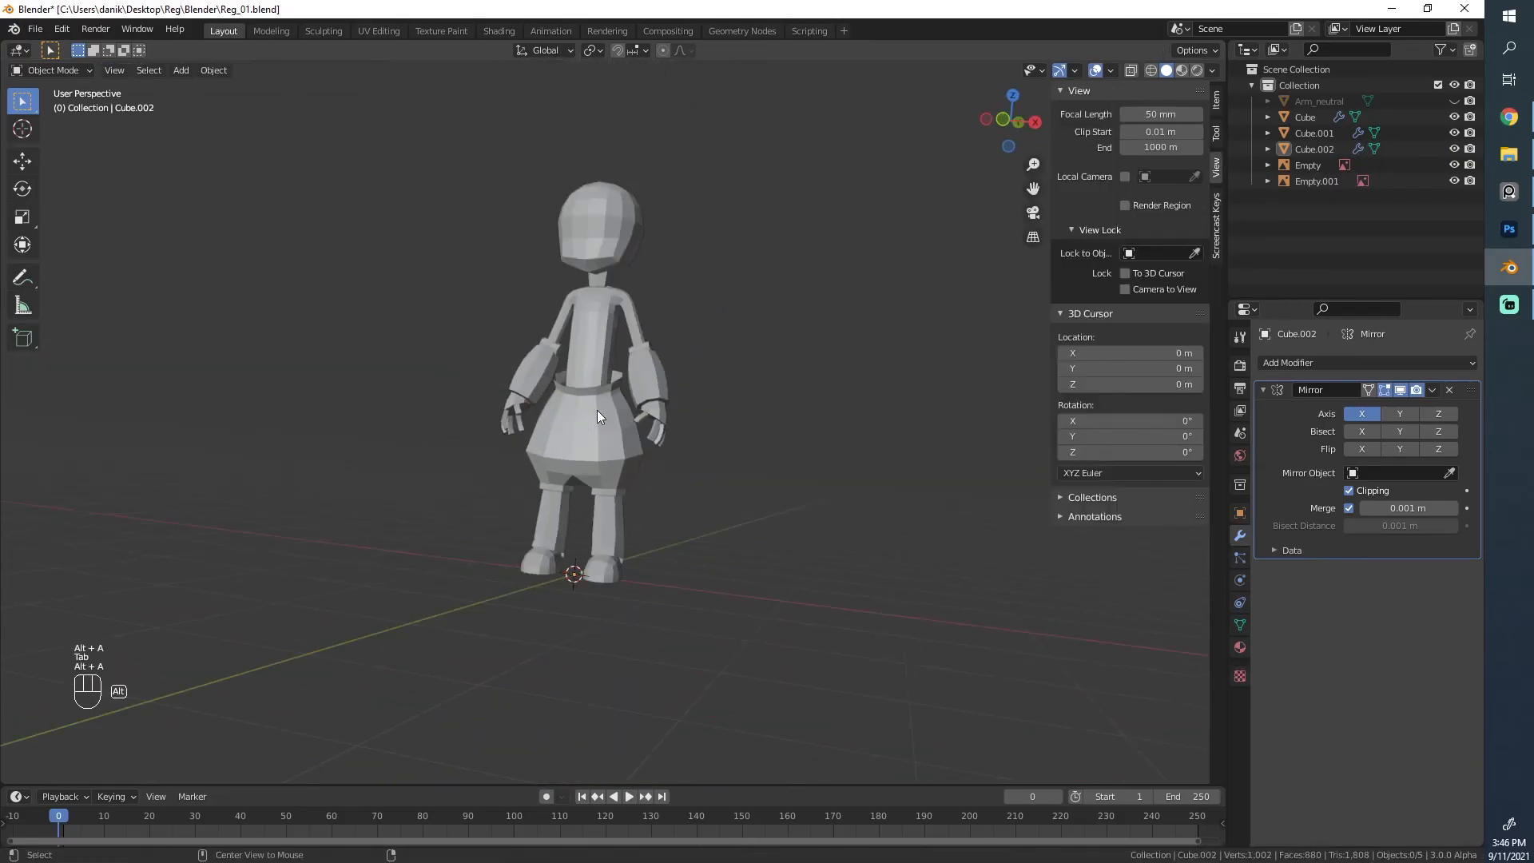
Step: Select the open top rim of the trousers' waistband and extrude it
{"action": "scroll", "coordinate": [596, 409], "scroll_direction": "up", "scroll_amount": 3}
{"action": "middle_click_drag", "start_coordinate": [596, 410], "coordinate": [599, 503]}
{"action": "key", "text": "alt+a"}
{"action": "left_click", "coordinate": [650, 402]}
{"action": "key", "text": "alt+a"}
{"action": "left_click", "coordinate": [612, 433]}
{"action": "key", "text": "Tab"}
{"action": "scroll", "coordinate": [612, 431], "scroll_direction": "up", "scroll_amount": 5}
{"action": "left_click", "coordinate": [613, 426], "text": "alt"}
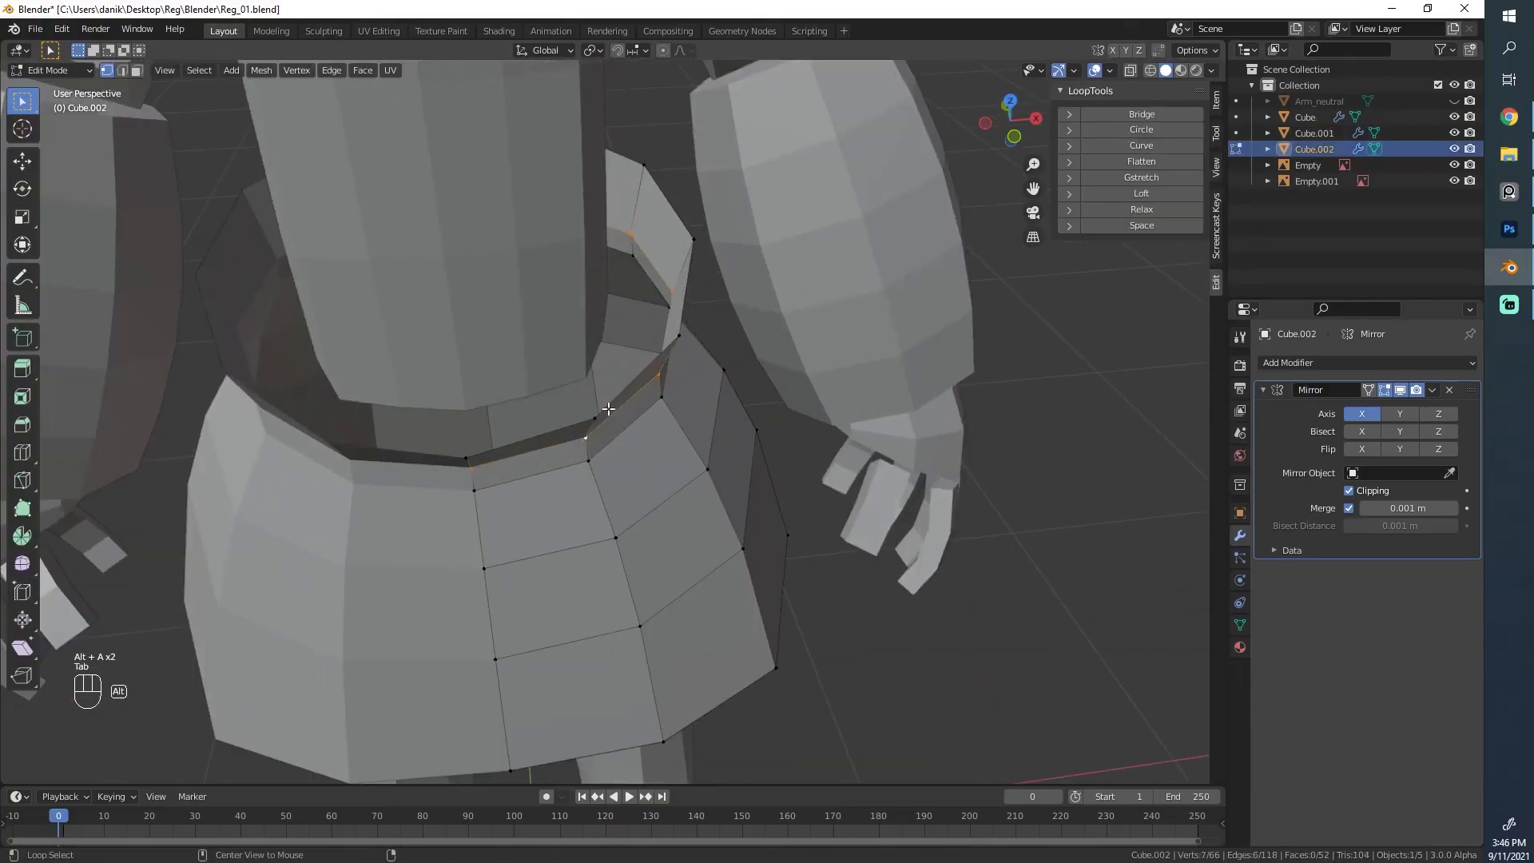
{"action": "middle_click_drag", "start_coordinate": [614, 426], "coordinate": [687, 459]}
{"action": "key", "text": "e"}
Step: Try scaling the extruded waist rim inward and moving it
{"action": "key", "text": "s"}
{"action": "left_click", "coordinate": [692, 462]}
{"action": "key", "text": "g"}
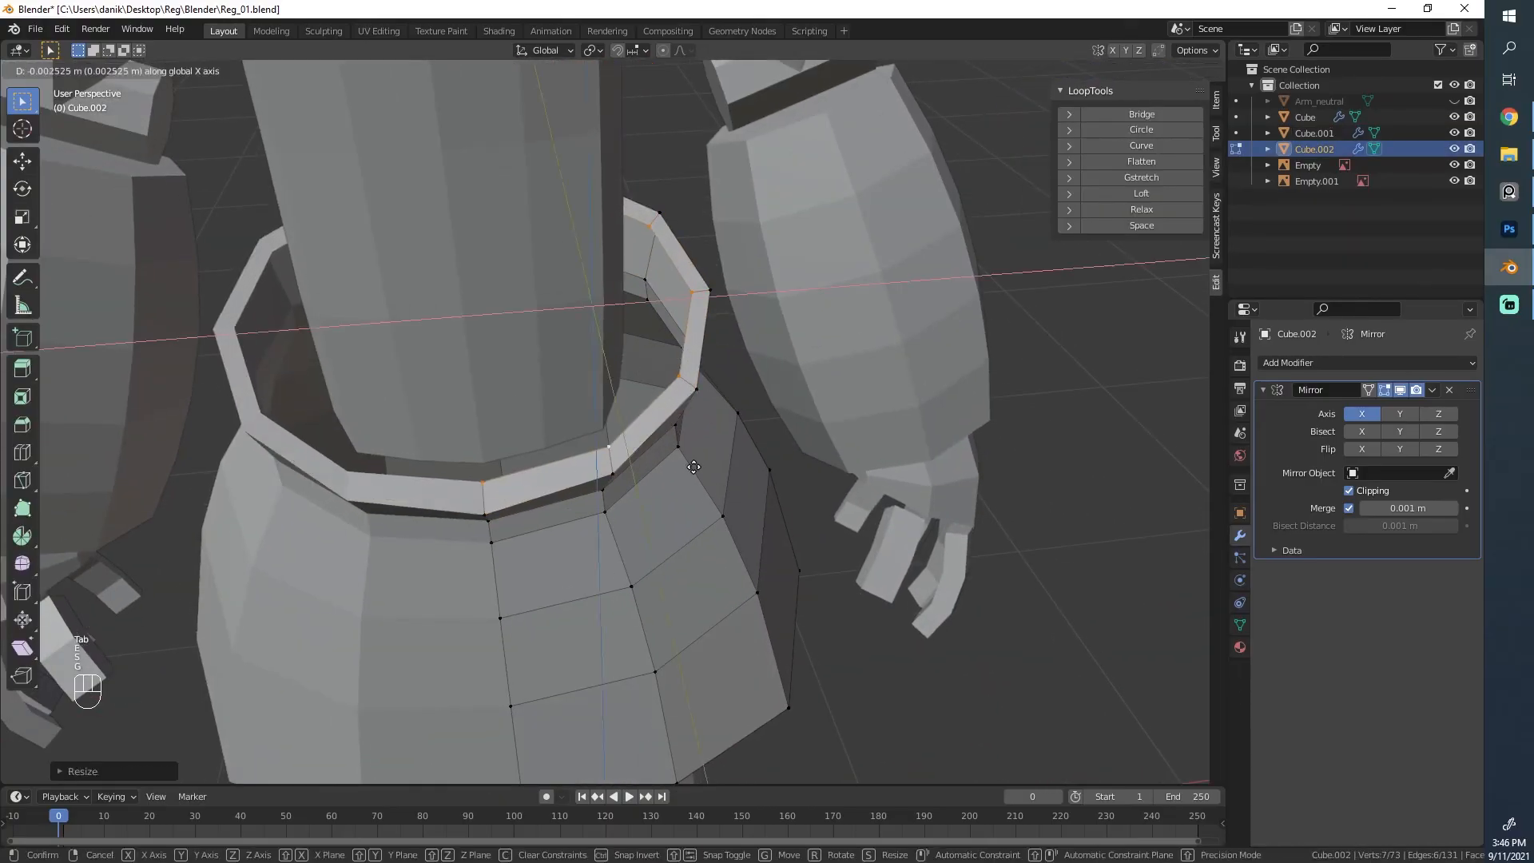
{"action": "left_click", "coordinate": [652, 519]}
{"action": "key", "text": "ctrl+z"}
{"action": "scroll", "coordinate": [652, 526], "scroll_direction": "down", "scroll_amount": 2}
{"action": "key", "text": "ctrl+z"}
{"action": "scroll", "coordinate": [652, 525], "scroll_direction": "down", "scroll_amount": 2}
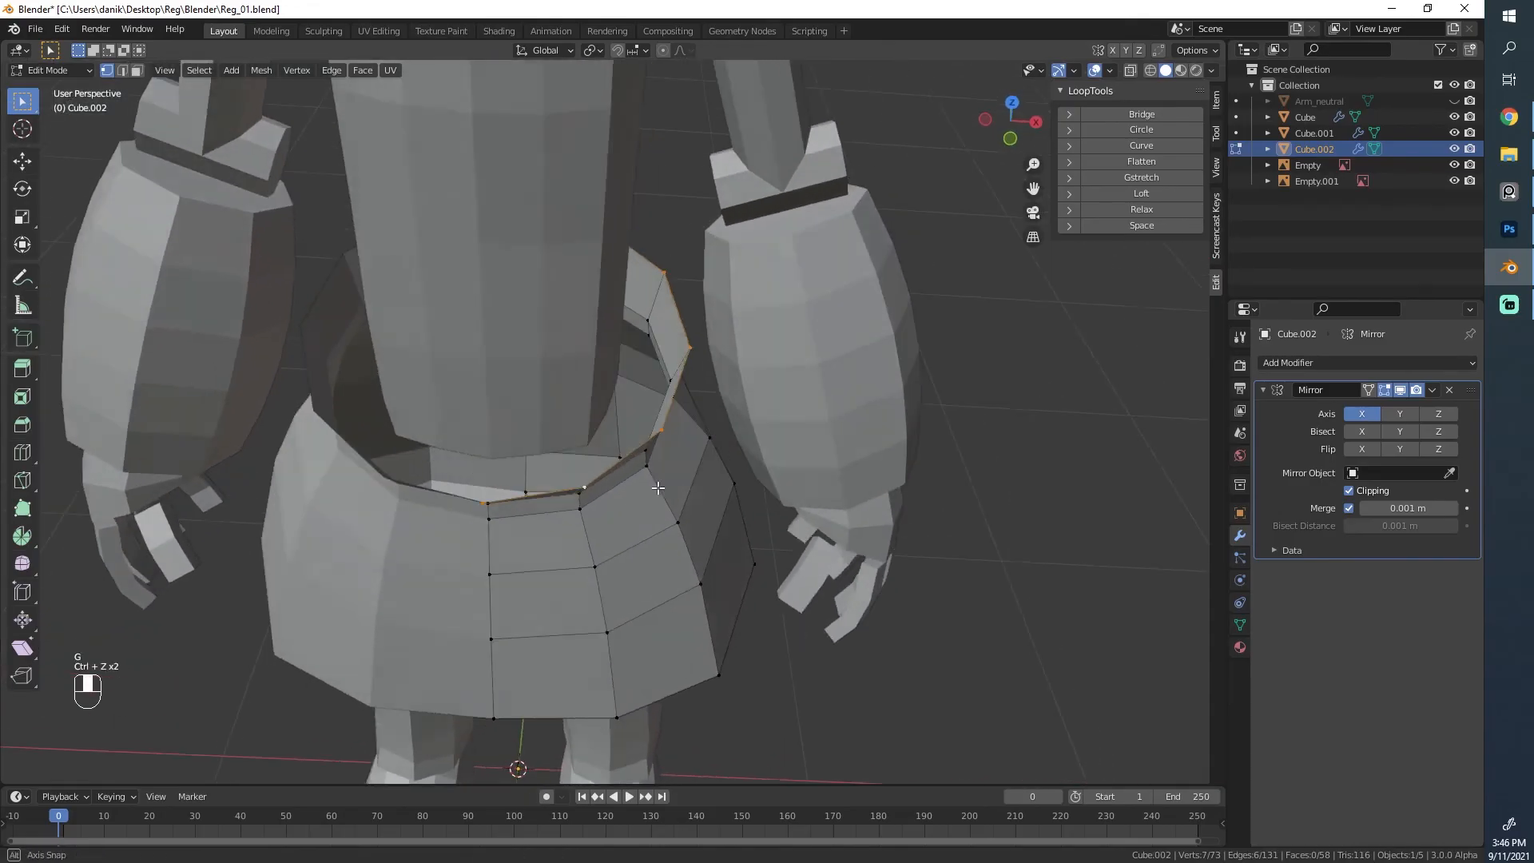
Step: Scale the extruded waist rim slightly inward and move it to form a thin top border
{"action": "scroll", "coordinate": [560, 480], "scroll_direction": "up", "scroll_amount": 4}
{"action": "key", "text": "s"}
{"action": "left_click", "coordinate": [460, 459]}
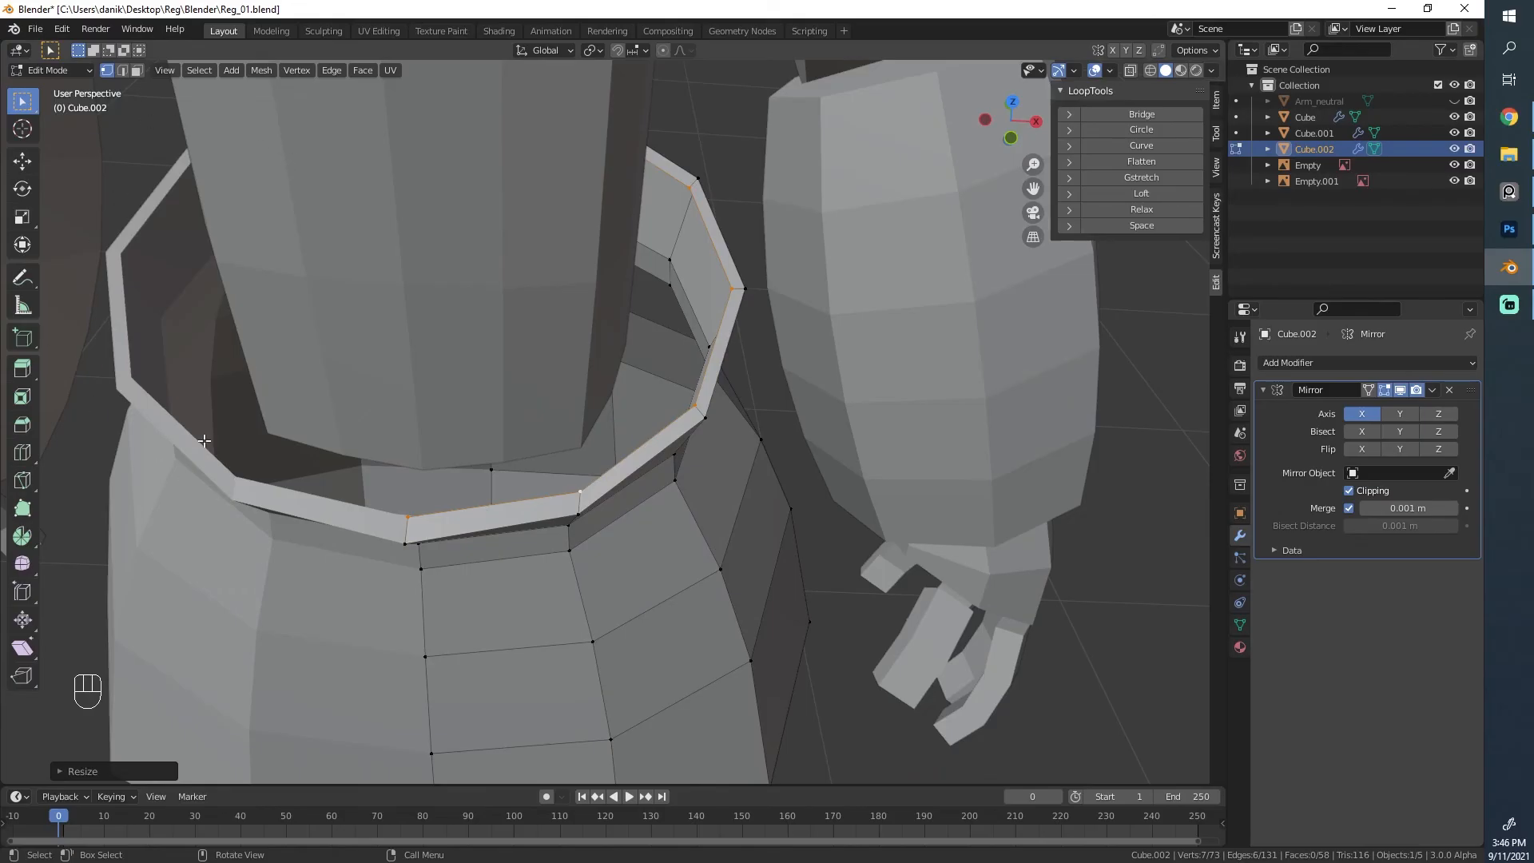
{"action": "key", "text": "s"}
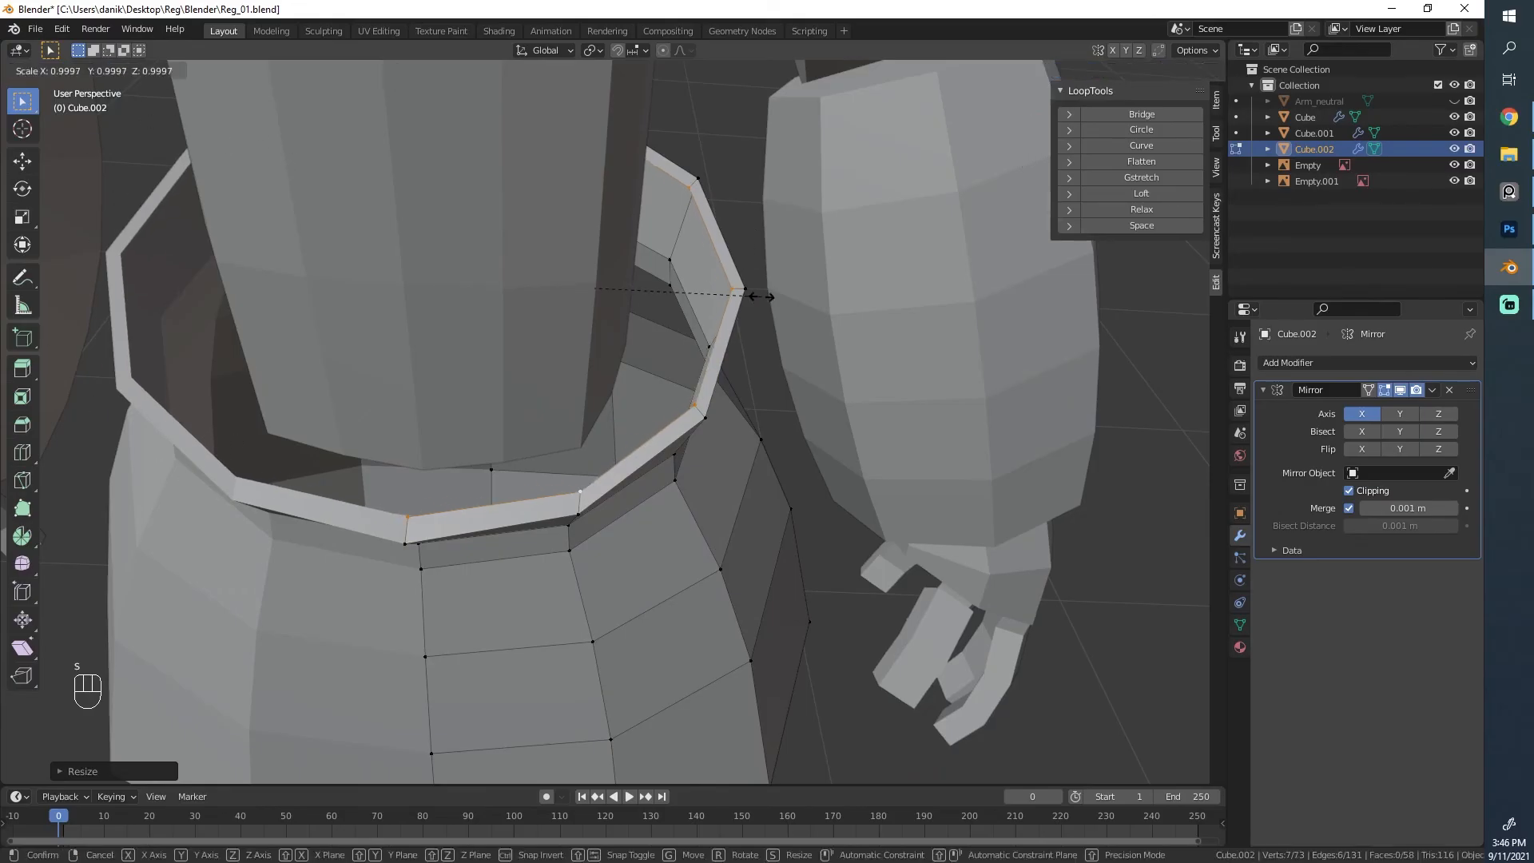
{"action": "left_click", "coordinate": [760, 297]}
{"action": "scroll", "coordinate": [464, 343], "scroll_direction": "down", "scroll_amount": 3}
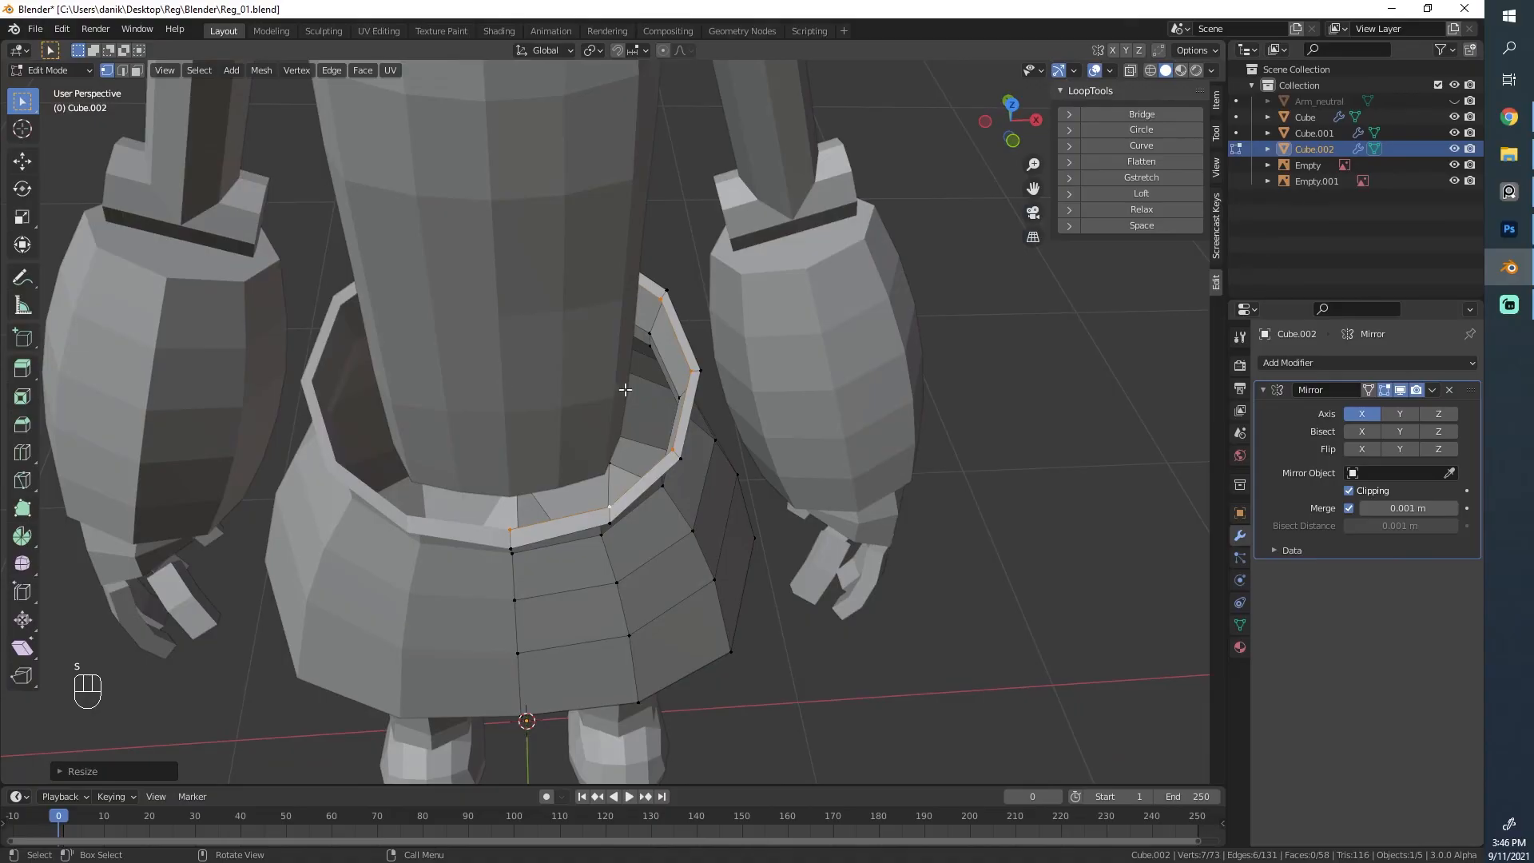
{"action": "middle_click_drag", "start_coordinate": [625, 389], "coordinate": [723, 383]}
{"action": "middle_click_drag", "start_coordinate": [630, 357], "coordinate": [597, 393]}
{"action": "key", "text": "g"}
{"action": "left_click", "coordinate": [711, 389]}
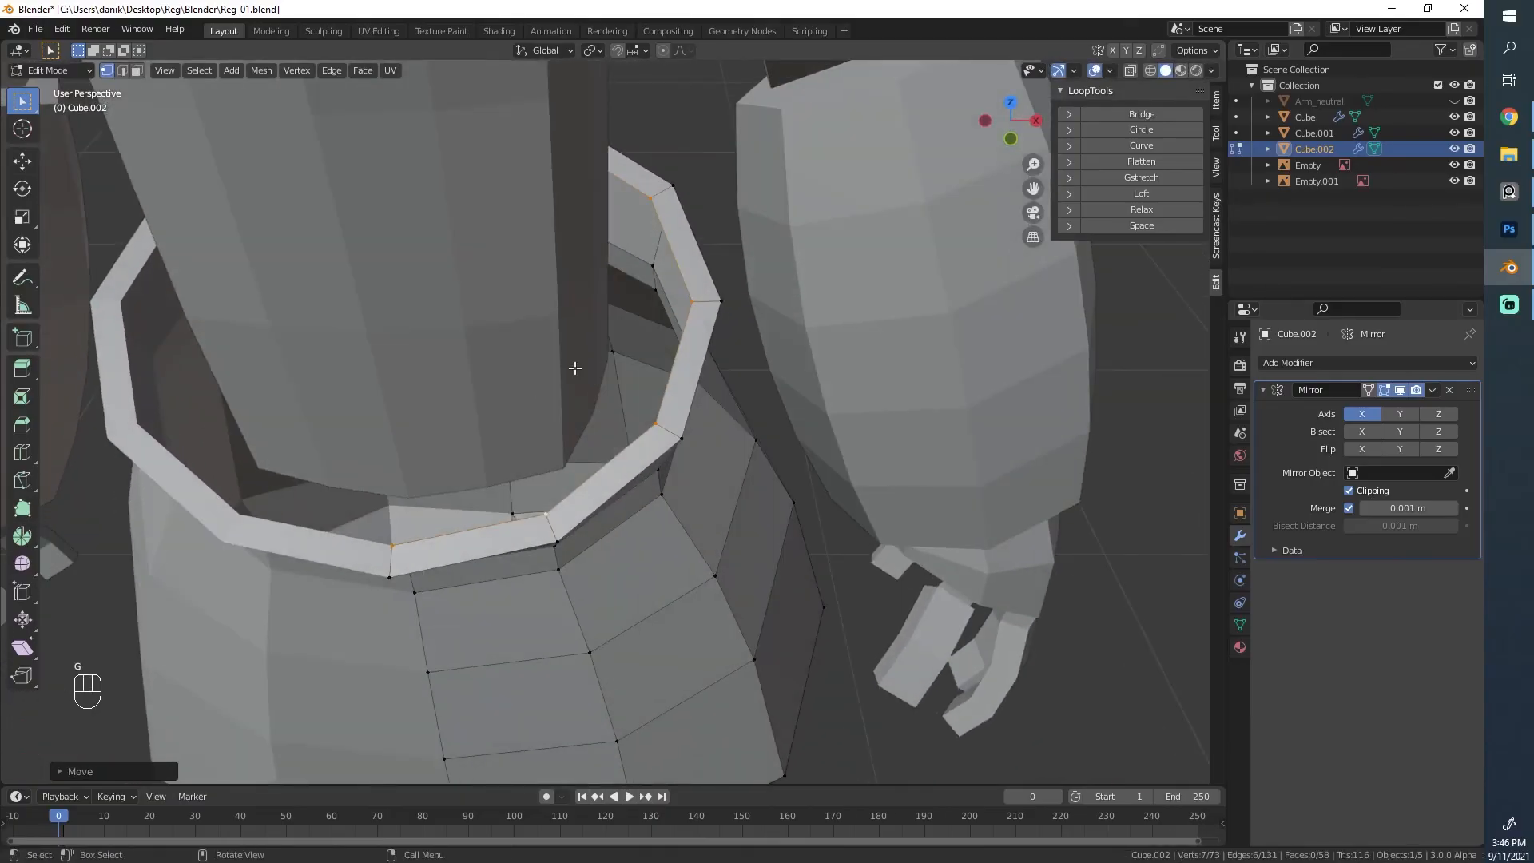
Step: Scale the waistband's inner edge further inward and shift it to give the rim an even, thicker width
{"action": "scroll", "coordinate": [614, 364], "scroll_direction": "down", "scroll_amount": 3}
{"action": "scroll", "coordinate": [606, 509], "scroll_direction": "up", "scroll_amount": 2}
{"action": "middle_click_drag", "start_coordinate": [607, 509], "coordinate": [582, 445]}
{"action": "key", "text": "s"}
{"action": "left_click", "coordinate": [608, 295]}
{"action": "key", "text": "g"}
{"action": "key", "text": "g"}
{"action": "key", "text": "g"}
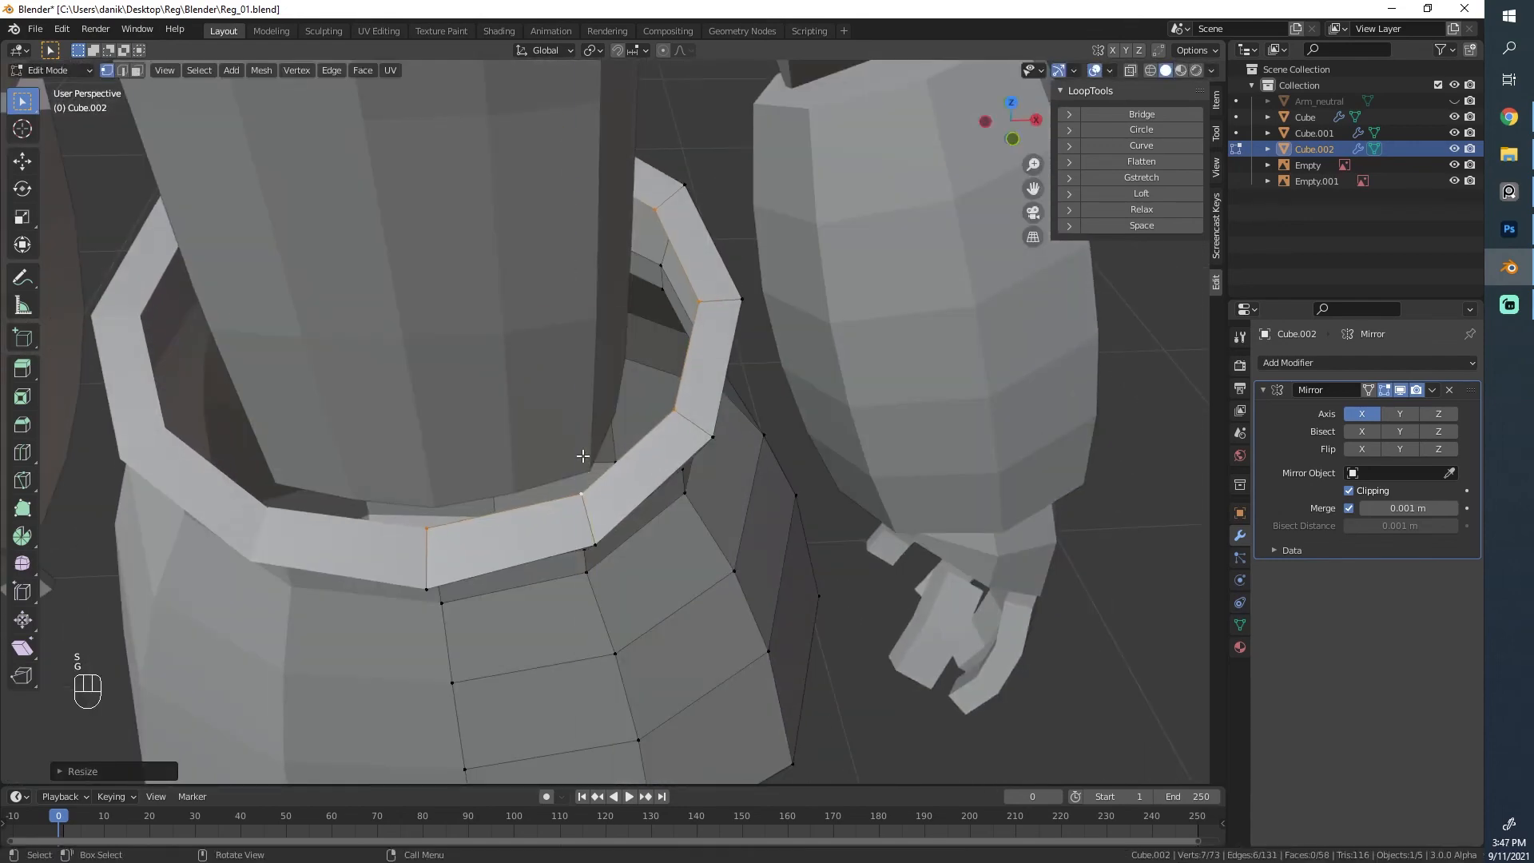
{"action": "left_click", "coordinate": [668, 450]}
Step: Extrude the waistband's inner edge again and scale the new edge slightly inward
{"action": "key", "text": "e"}
{"action": "left_click", "coordinate": [667, 449]}
{"action": "key", "text": "s"}
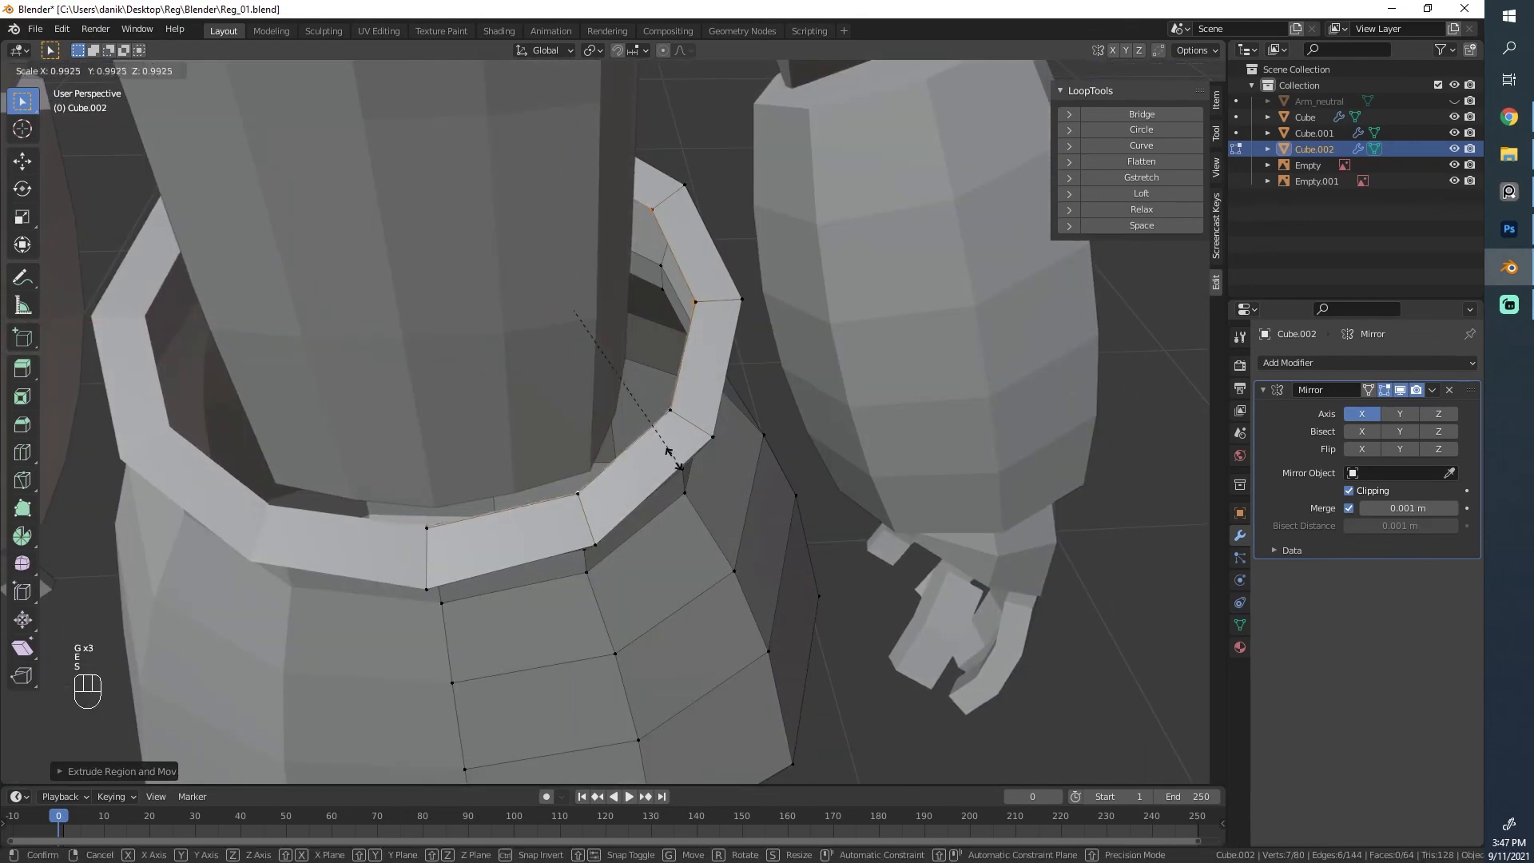
{"action": "left_click", "coordinate": [645, 446]}
Step: Try moving the newly extruded inner edge down inside the waistband
{"action": "key", "text": "g"}
{"action": "middle_click", "coordinate": [628, 462]}
{"action": "left_click", "coordinate": [618, 477]}
{"action": "scroll", "coordinate": [619, 478], "scroll_direction": "down", "scroll_amount": 3}
{"action": "middle_click_drag", "start_coordinate": [618, 475], "coordinate": [551, 448]}
{"action": "key", "text": "ctrl+z"}
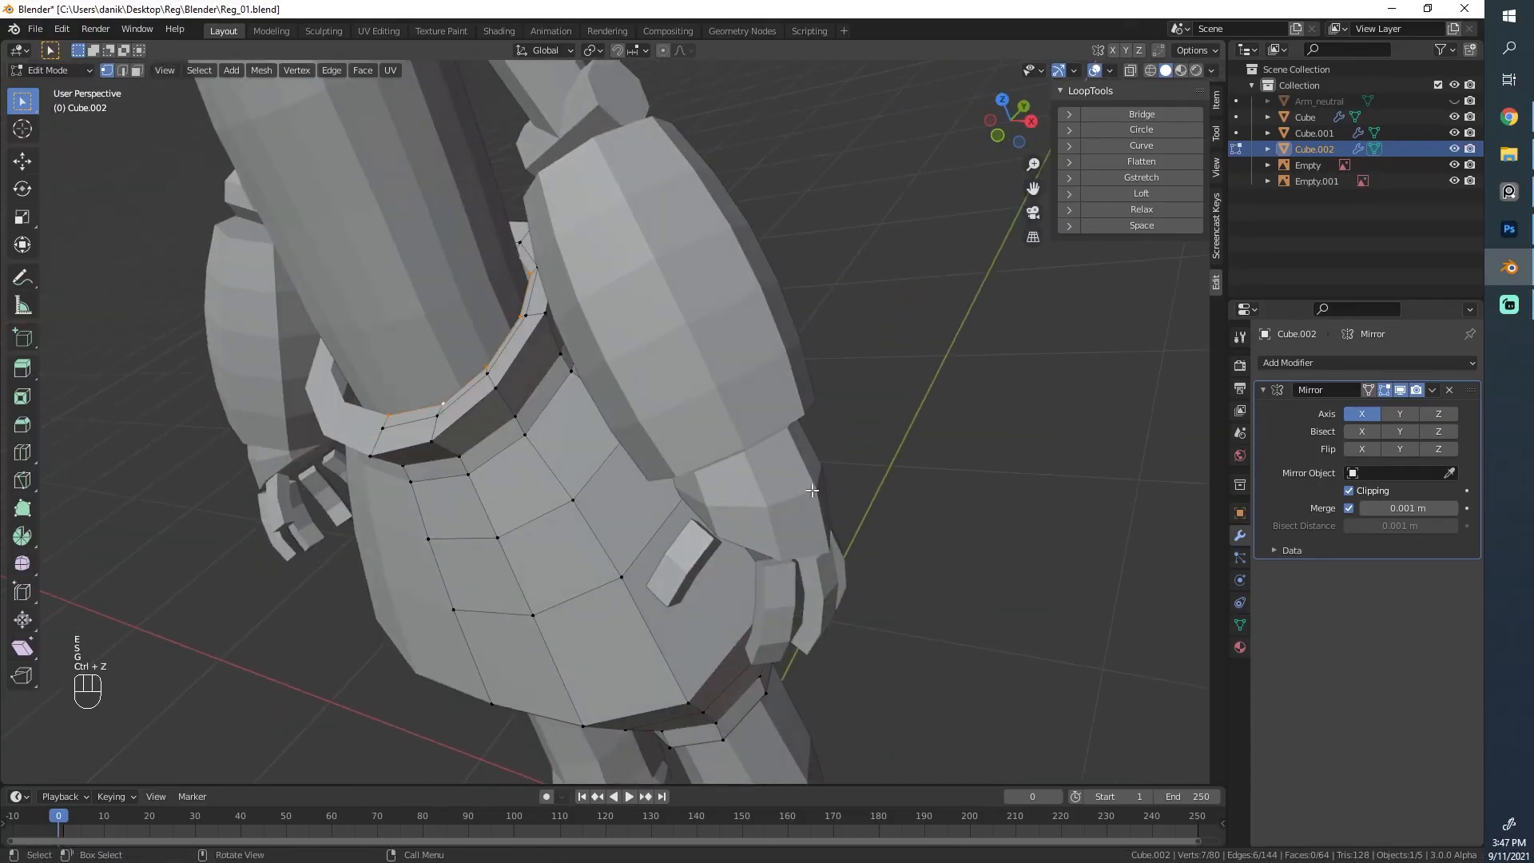
Step: Using right wireframe view, lower the extruded inner edge into the waistband, scale it and adjust its position
{"action": "middle_click_drag", "start_coordinate": [647, 424], "coordinate": [611, 352], "text": "alt"}
{"action": "key", "text": "z"}
{"action": "scroll", "coordinate": [603, 349], "scroll_direction": "up", "scroll_amount": 1}
{"action": "key", "text": "g"}
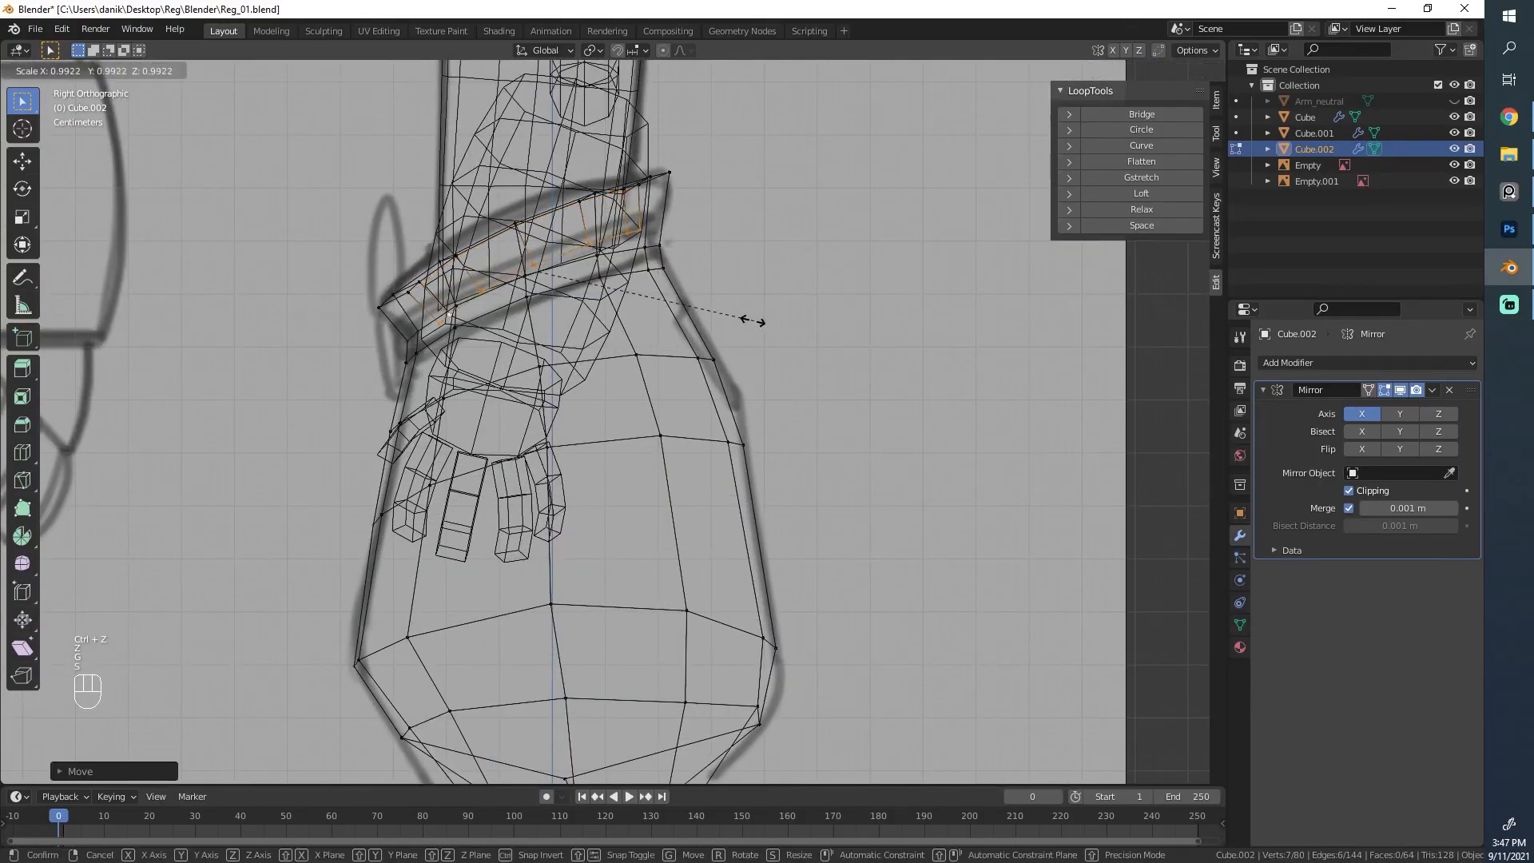
{"action": "left_click", "coordinate": [714, 325]}
{"action": "key", "text": "z"}
{"action": "mouse_move", "coordinate": [714, 326]}
{"action": "middle_mouse_down"}
{"action": "mouse_move", "coordinate": [724, 541]}
{"action": "mouse_move", "coordinate": [708, 537]}
{"action": "middle_mouse_up"}
{"action": "key", "text": "g"}
{"action": "left_click", "coordinate": [679, 524]}
{"action": "key", "text": "Tab"}
{"action": "scroll", "coordinate": [678, 524], "scroll_direction": "down", "scroll_amount": 8}
{"action": "key", "text": "alt+a"}
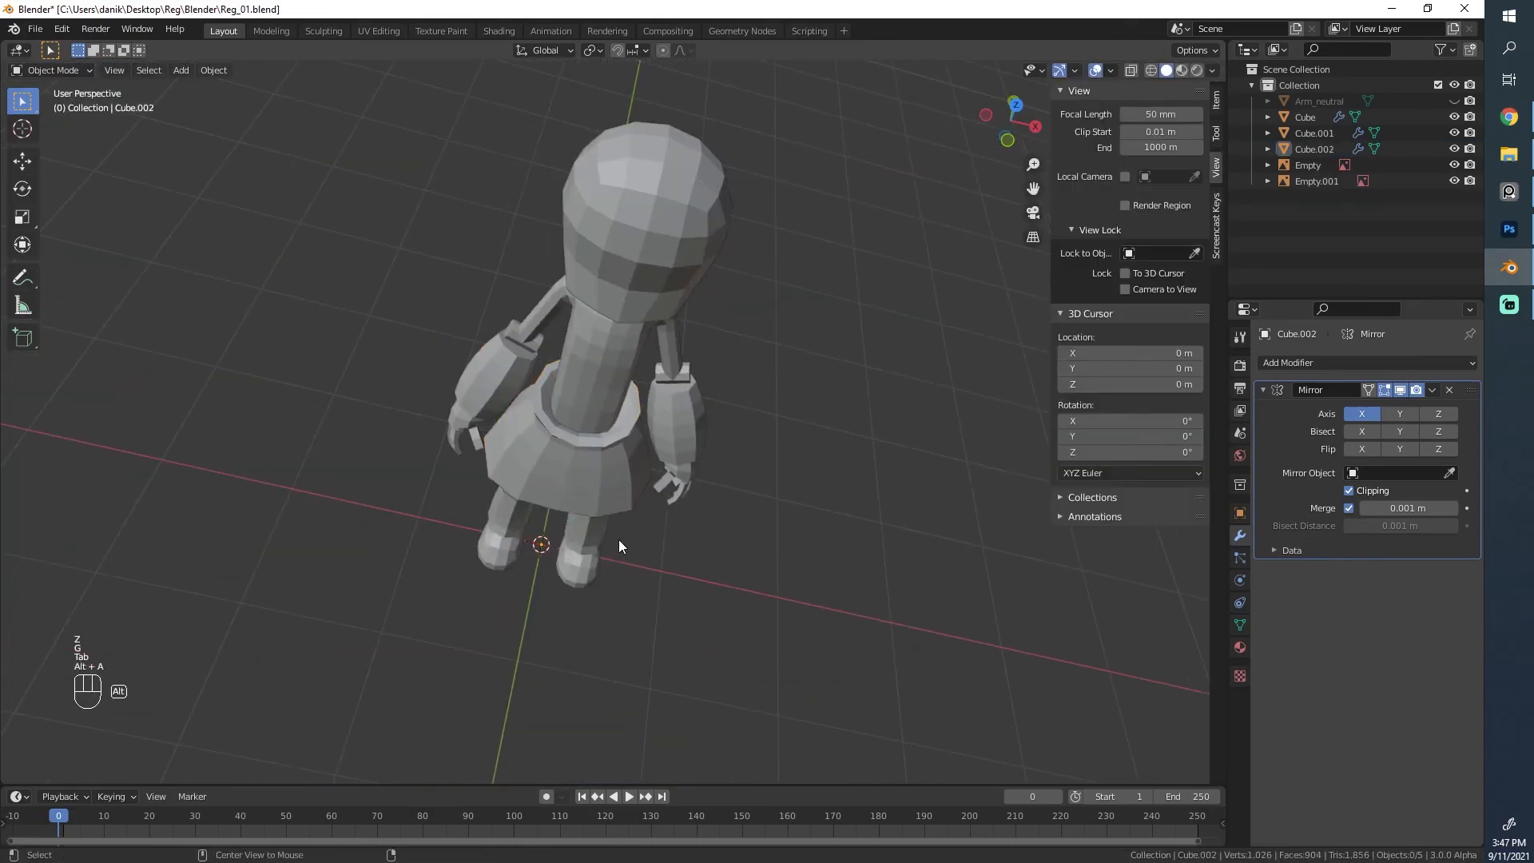
{"action": "key", "text": "alt+a"}
{"action": "middle_click_drag", "start_coordinate": [430, 395], "coordinate": [509, 419]}
{"action": "scroll", "coordinate": [512, 427], "scroll_direction": "up", "scroll_amount": 6}
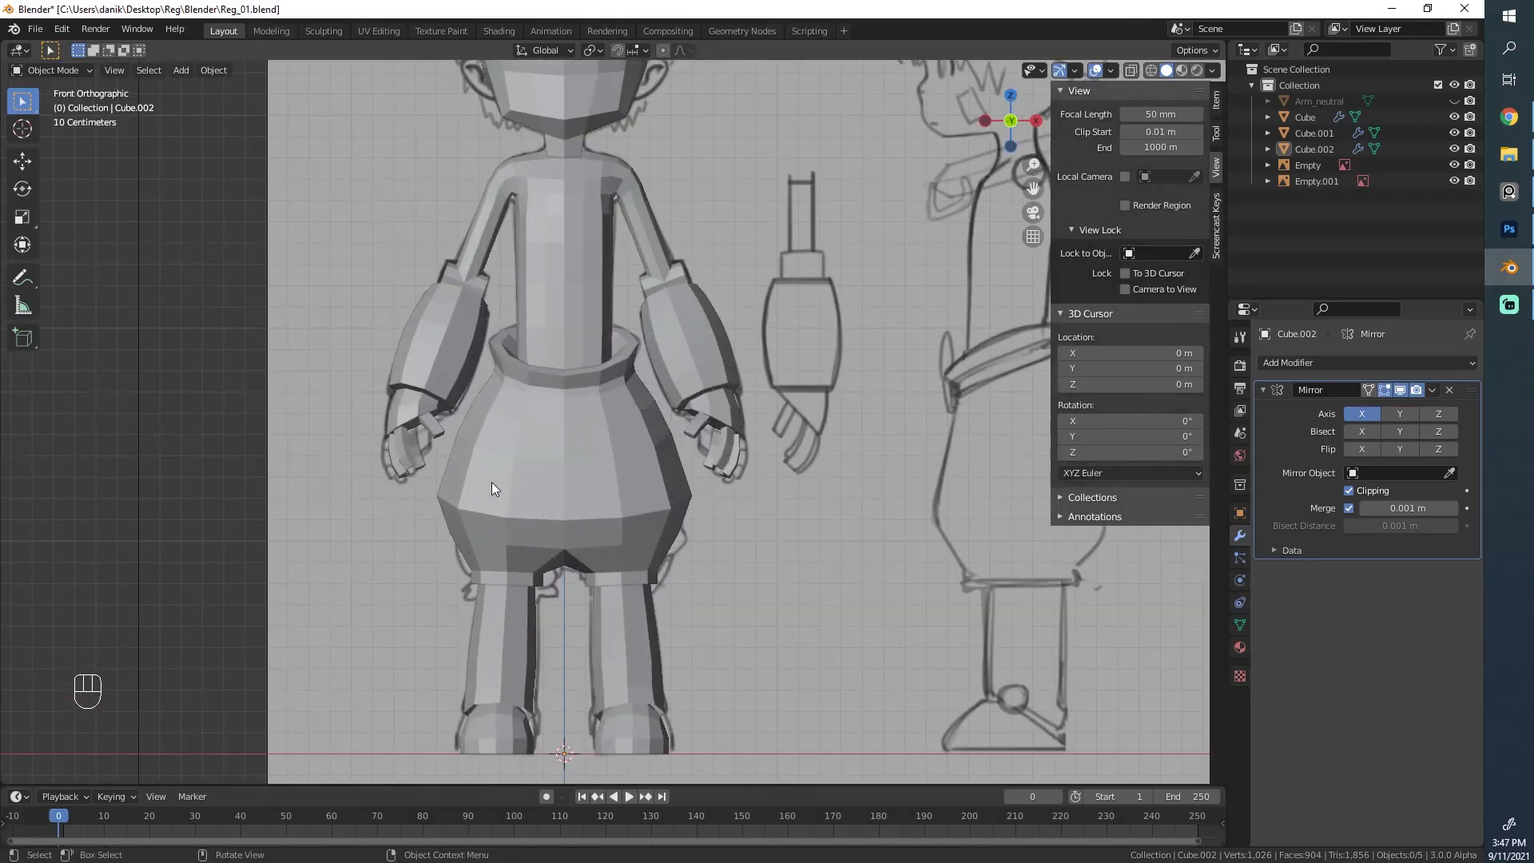
Step: Slide the centre-back edge and vertex of the trousers' widest loop, comparing them with the sketch in left view
{"action": "middle_click_drag", "start_coordinate": [491, 482], "coordinate": [547, 529]}
{"action": "key", "text": "Tab"}
{"action": "scroll", "coordinate": [547, 529], "scroll_direction": "up", "scroll_amount": 2}
{"action": "key", "text": "g"}
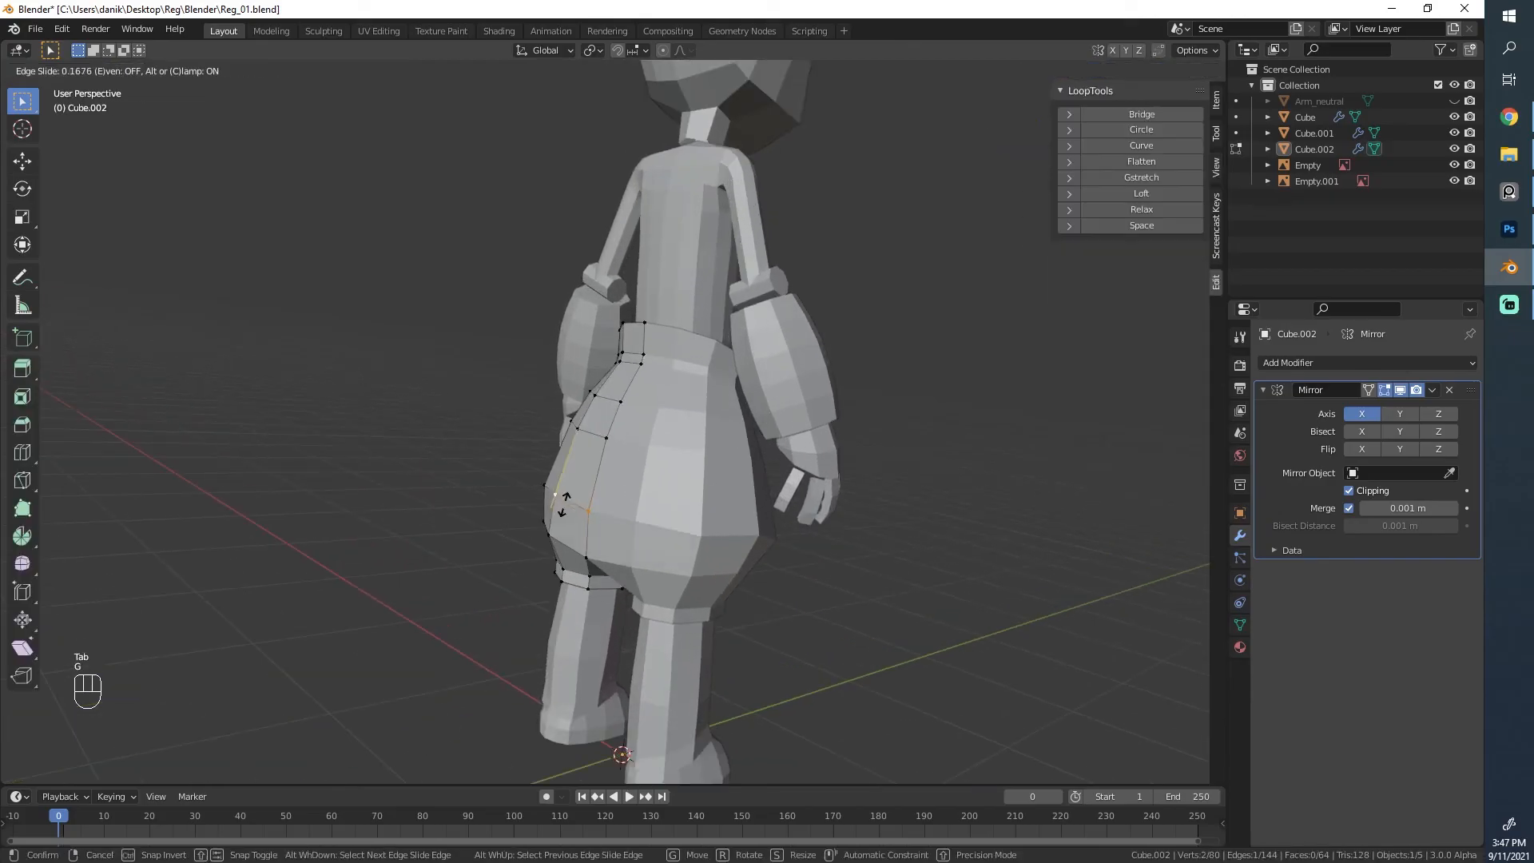
{"action": "left_click", "coordinate": [590, 520]}
{"action": "left_click", "coordinate": [587, 511]}
{"action": "key", "text": "ctrl+KP_3"}
{"action": "scroll", "coordinate": [544, 445], "scroll_direction": "up", "scroll_amount": 3}
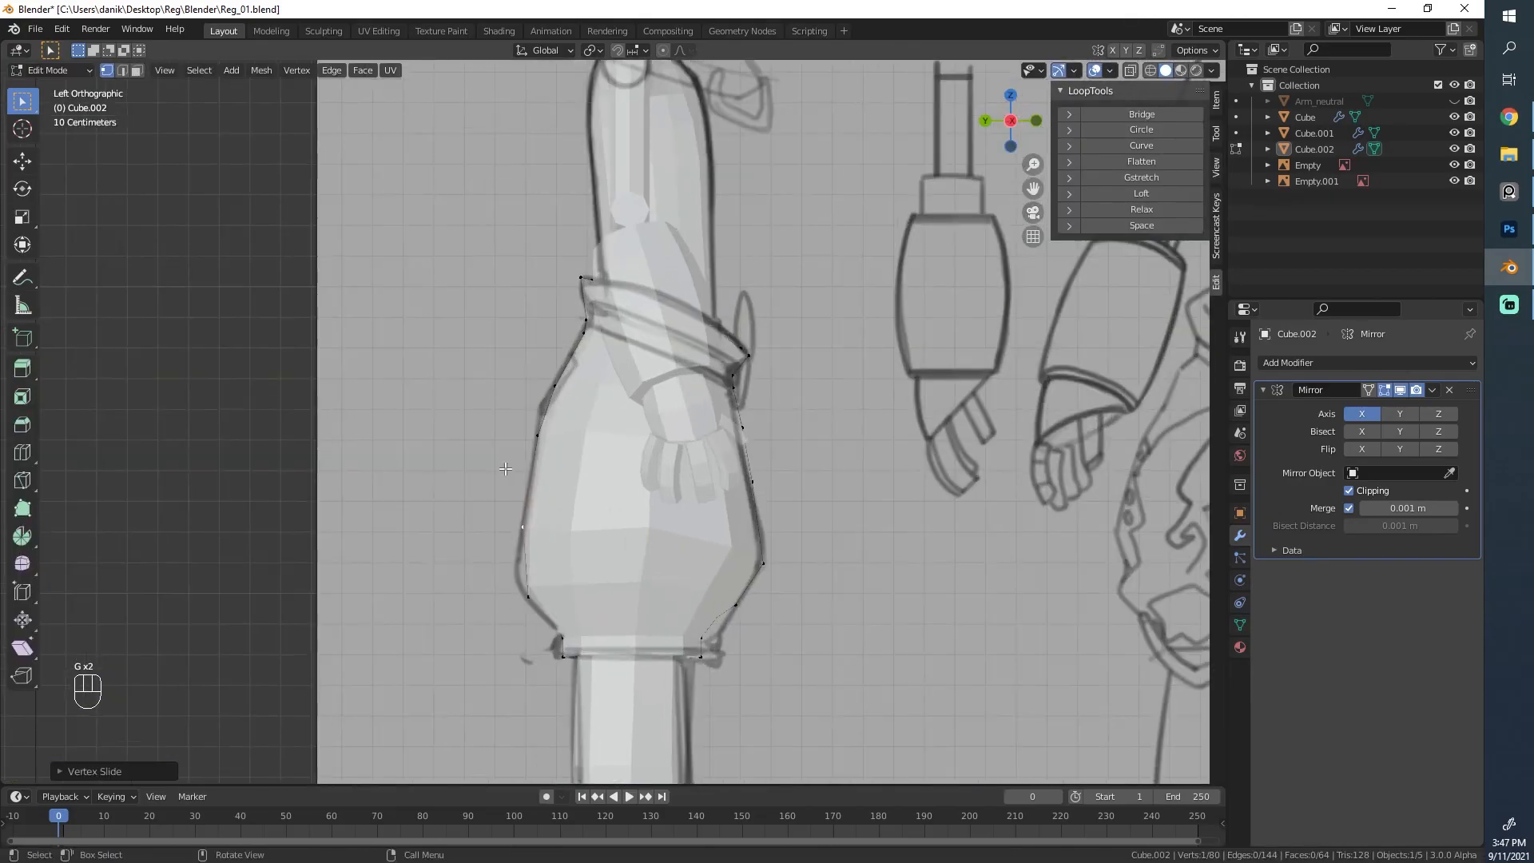
{"action": "middle_click_drag", "start_coordinate": [544, 525], "coordinate": [545, 445], "text": "shift"}
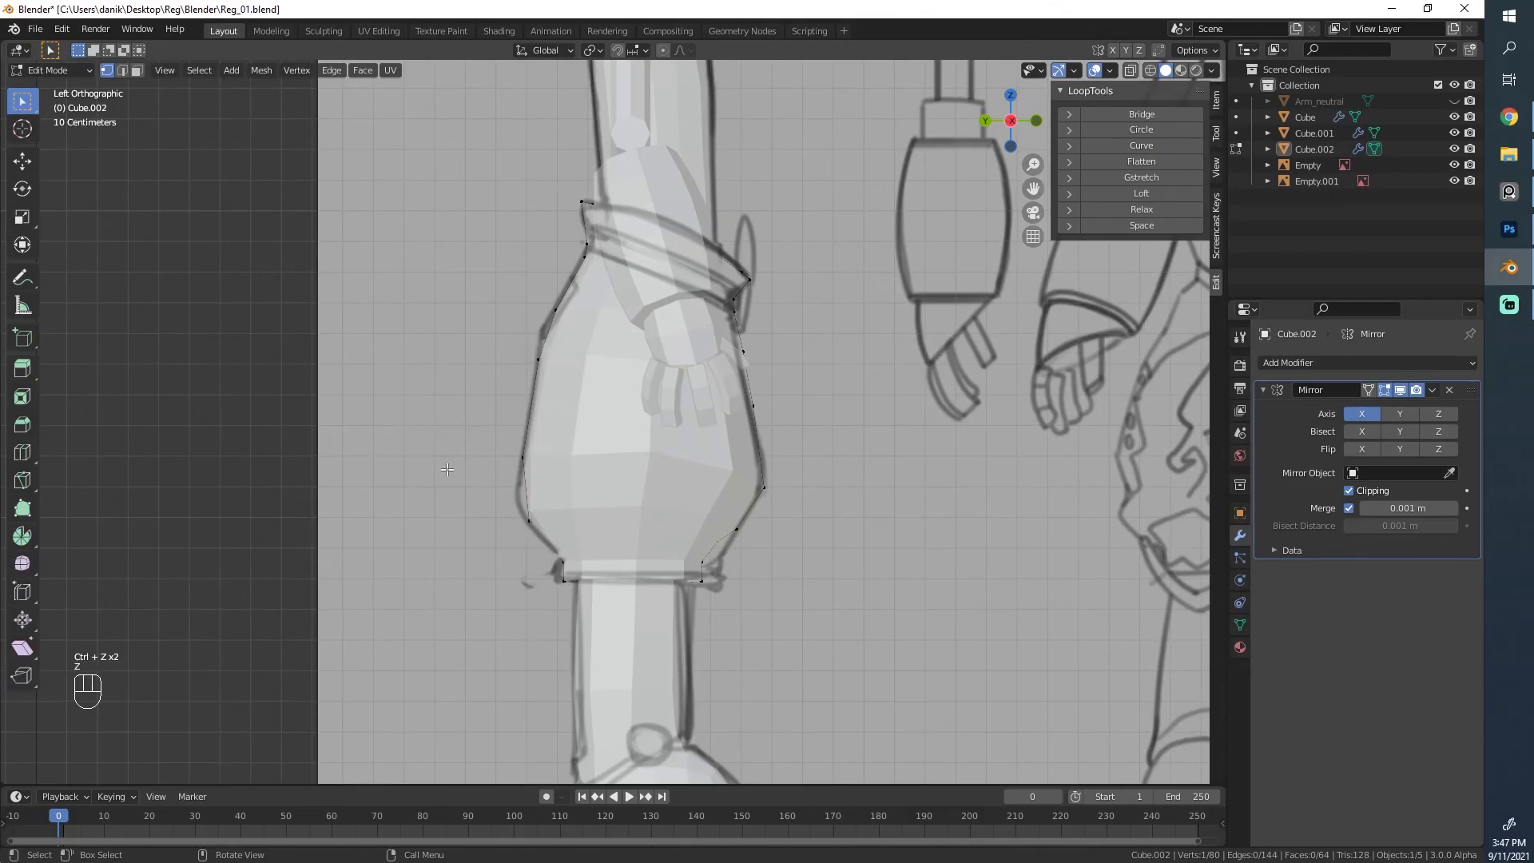
Step: Move individual rear vertices of the trousers' two lower loops to round out the back
{"action": "middle_click_drag", "start_coordinate": [446, 469], "coordinate": [864, 473]}
{"action": "middle_click_drag", "start_coordinate": [585, 528], "coordinate": [767, 479]}
{"action": "key", "text": "KP_3"}
{"action": "key", "text": "g"}
{"action": "left_click", "coordinate": [737, 441]}
{"action": "key", "text": "g"}
{"action": "key", "text": "g"}
{"action": "left_click", "coordinate": [759, 471]}
{"action": "key", "text": "g"}
{"action": "key", "text": "g"}
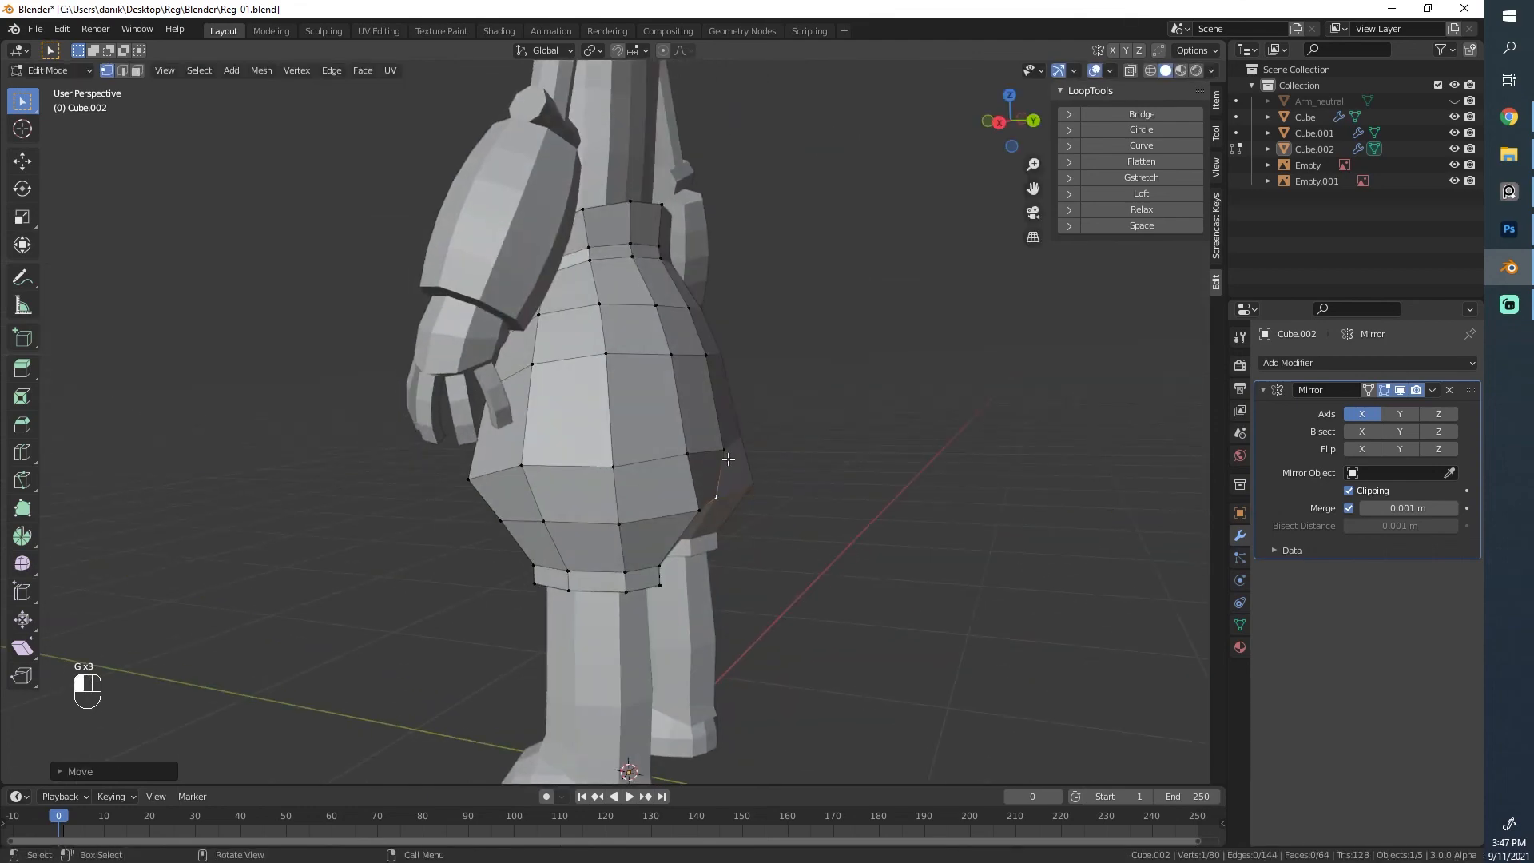
Step: In right wireframe view, move the widest loop's rear vertices to the sketch's back outline and return to solid shading
{"action": "left_click", "coordinate": [629, 450]}
{"action": "key", "text": "KP_3"}
{"action": "key", "text": "g"}
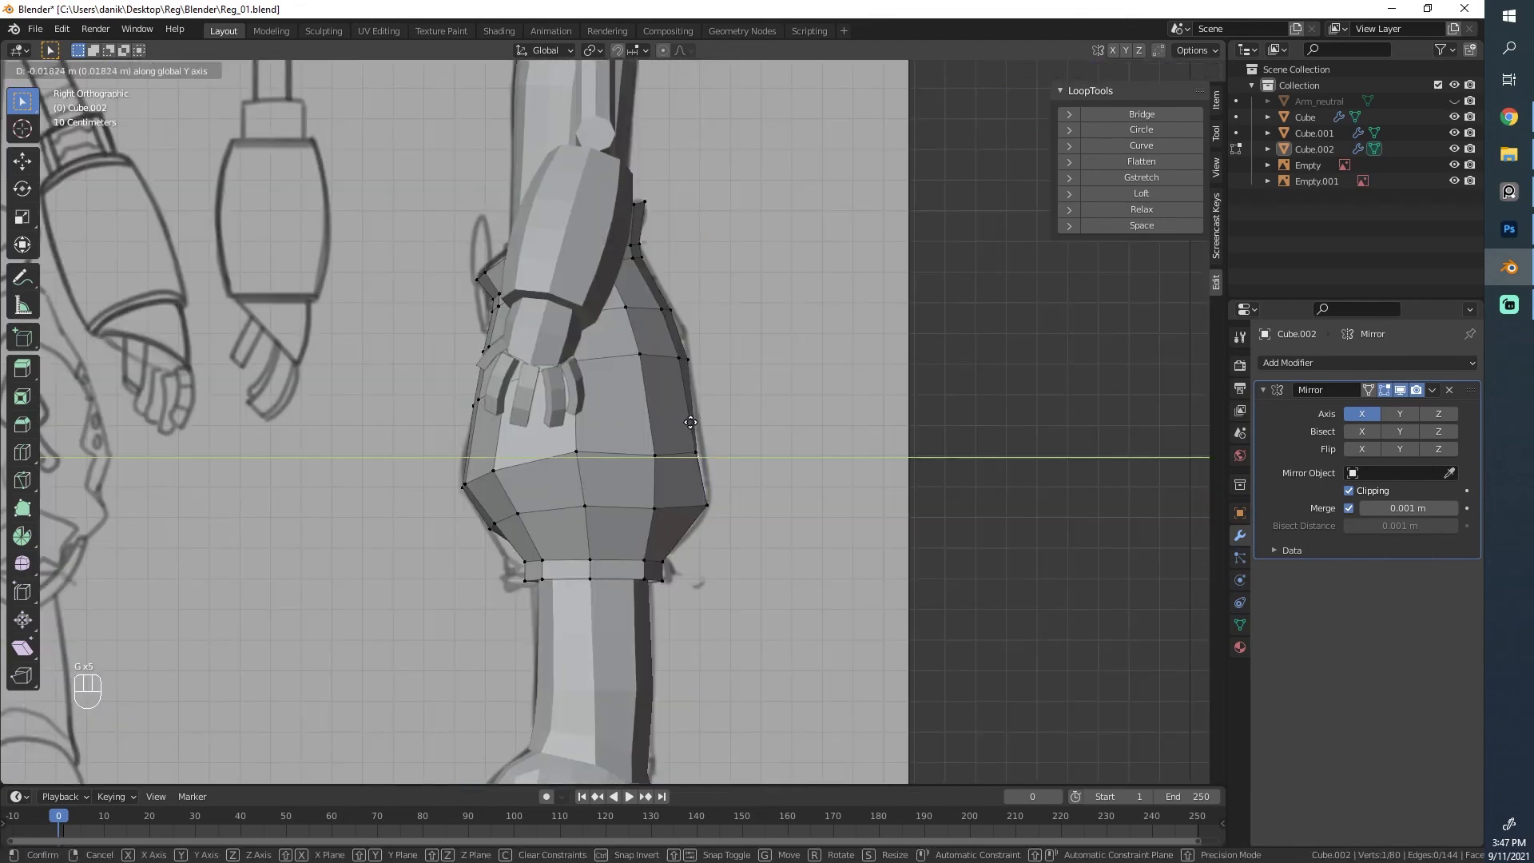
{"action": "key", "text": "z"}
{"action": "key", "text": "alt+a"}
{"action": "key", "text": "b"}
{"action": "left_click_drag", "start_coordinate": [703, 461], "coordinate": [689, 448]}
{"action": "key", "text": "g"}
{"action": "left_click", "coordinate": [688, 435]}
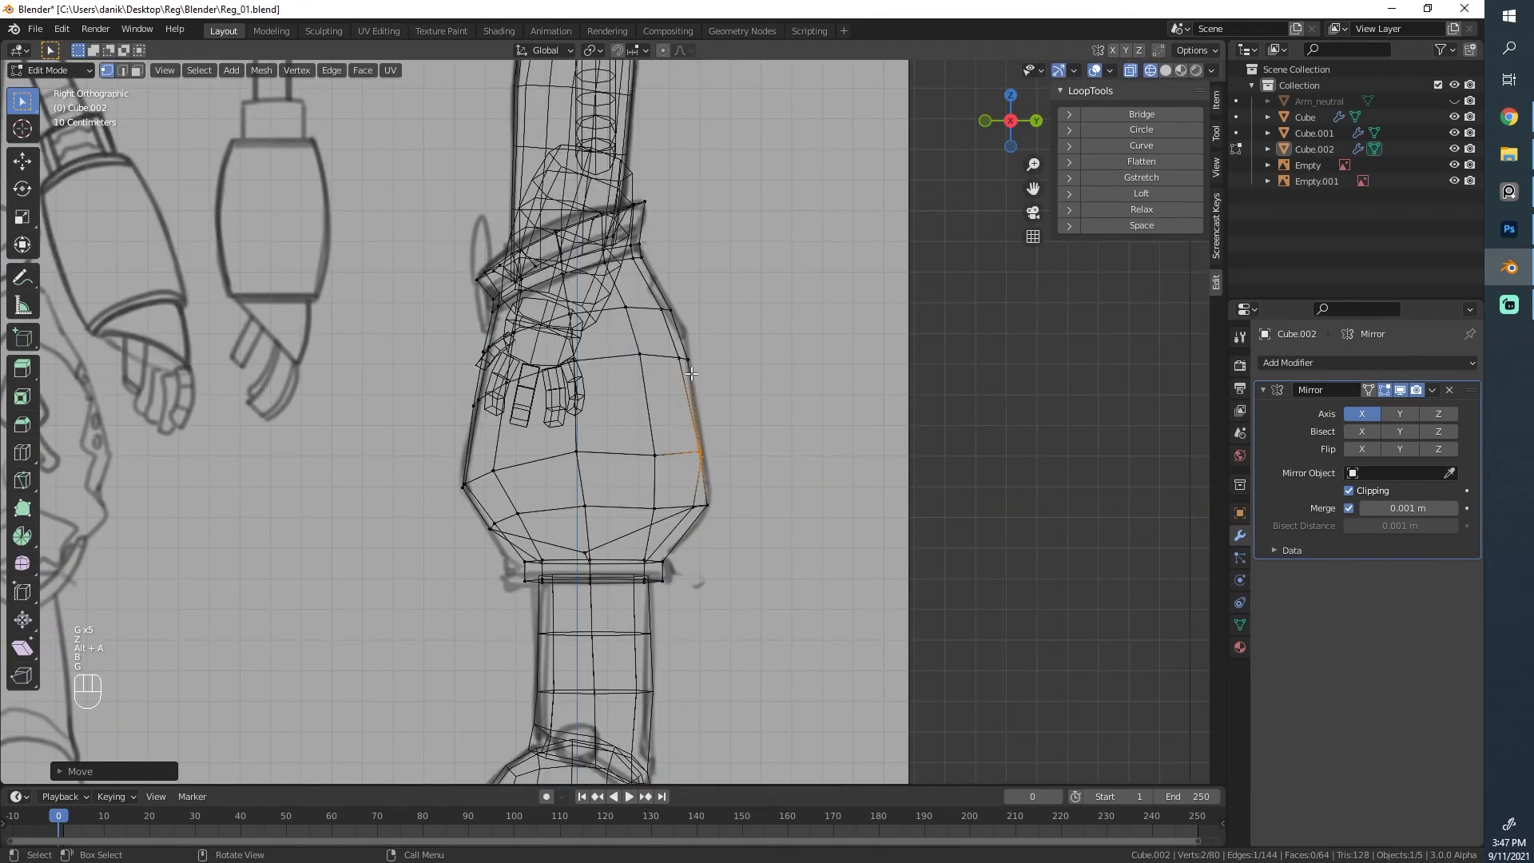
{"action": "key", "text": "alt+a"}
{"action": "mouse_move", "coordinate": [689, 436]}
{"action": "middle_mouse_down"}
{"action": "mouse_move", "coordinate": [537, 407]}
{"action": "mouse_move", "coordinate": [615, 531]}
{"action": "mouse_move", "coordinate": [733, 390]}
{"action": "middle_mouse_up"}
{"action": "key", "text": "z"}
{"action": "key", "text": "Tab"}
{"action": "key", "text": "Tab"}
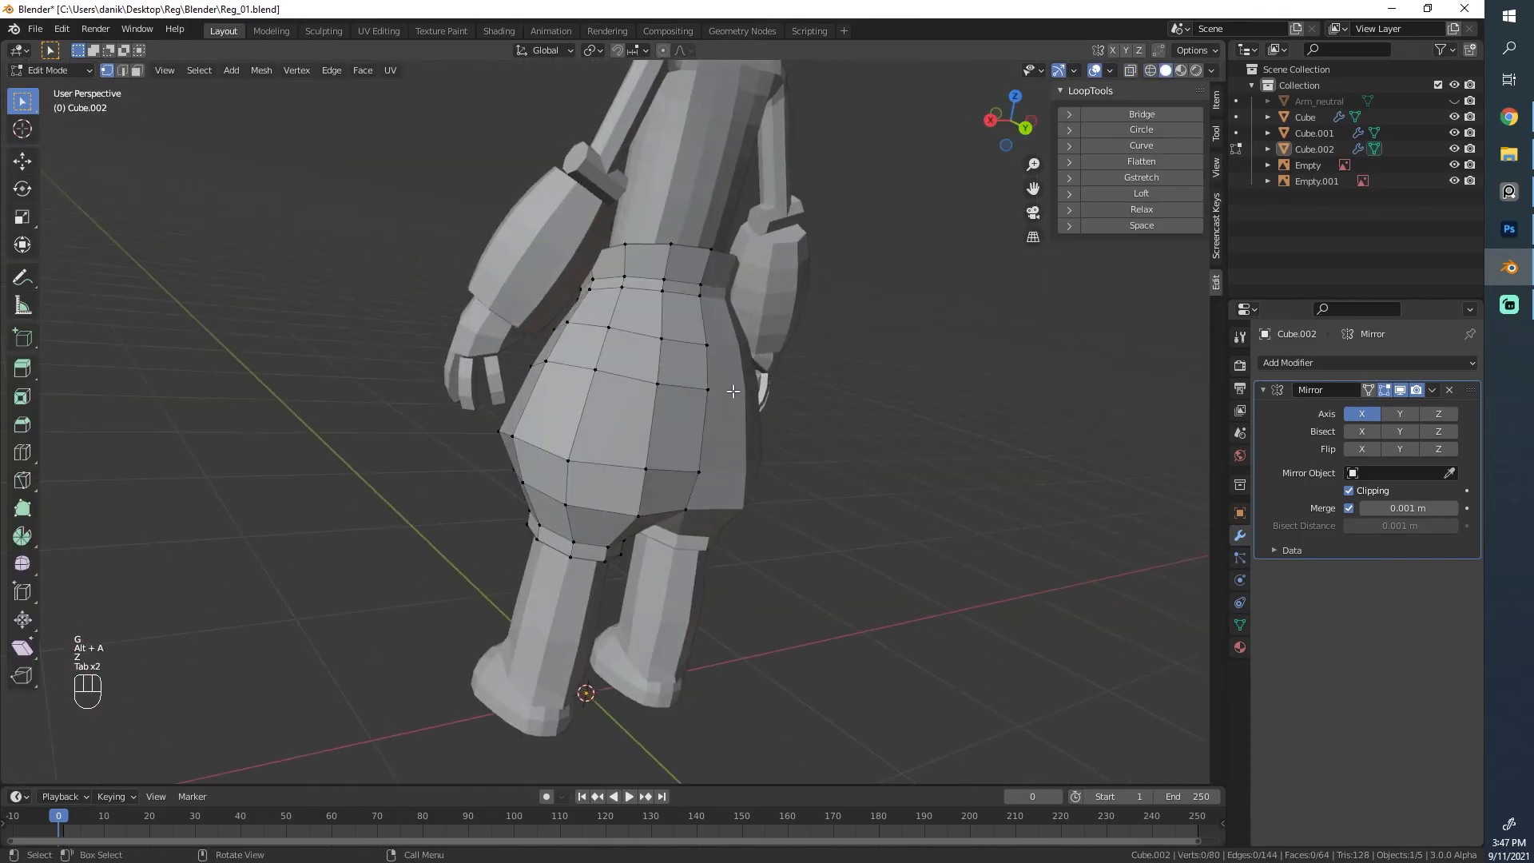
Step: In right wireframe view, move the trousers' upper rear vertices onto the sketch's back outline, then restore solid shading
{"action": "key", "text": "KP_3"}
{"action": "key", "text": "g"}
{"action": "key", "text": "alt+a"}
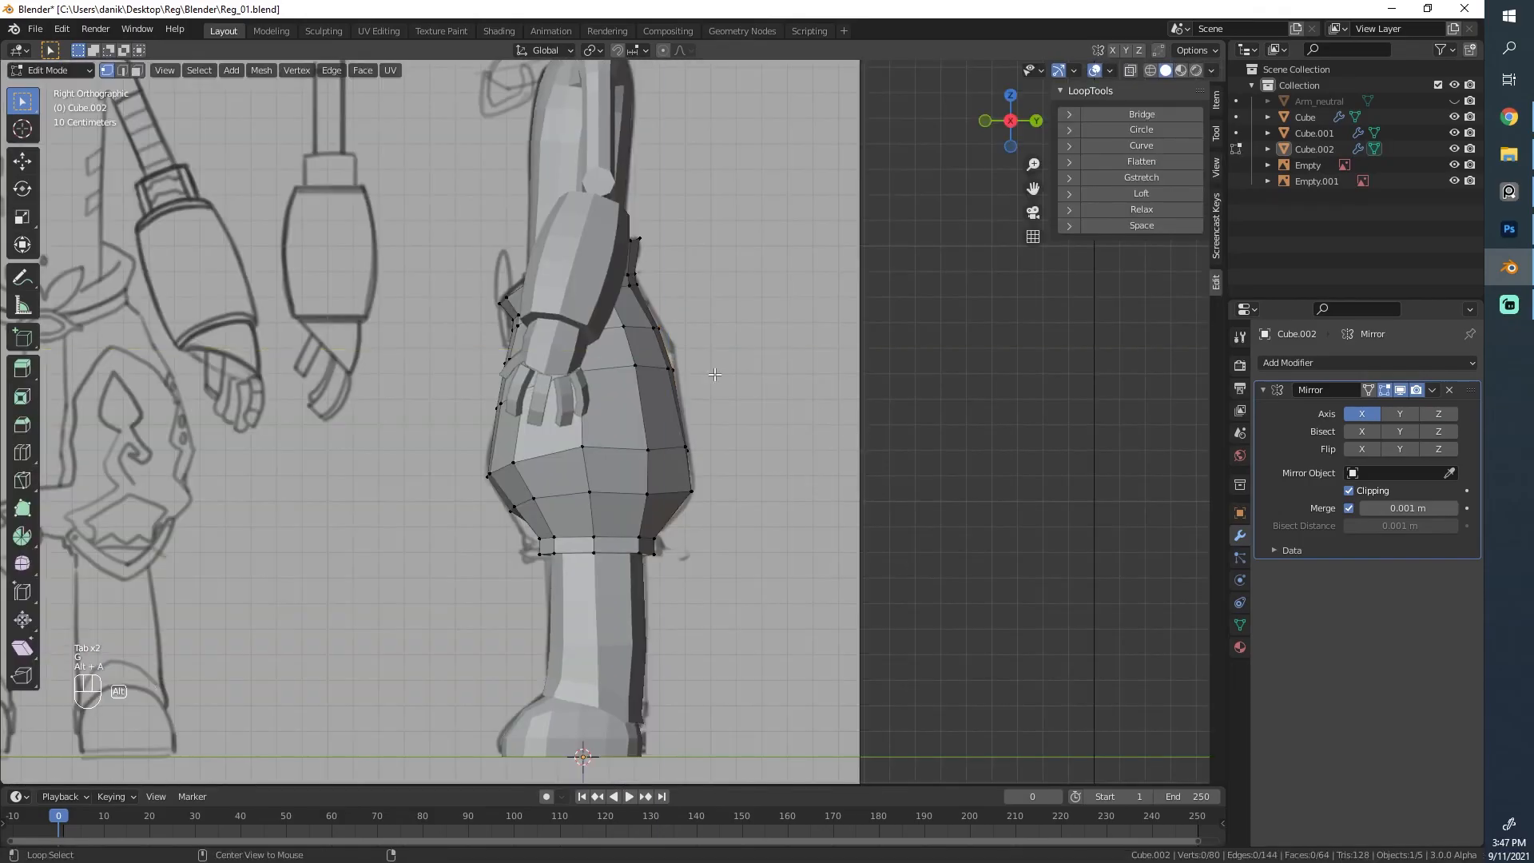
{"action": "key", "text": "z"}
{"action": "key", "text": "alt+a"}
{"action": "key", "text": "g"}
{"action": "left_click", "coordinate": [640, 308]}
{"action": "key", "text": "Tab"}
{"action": "key", "text": "z"}
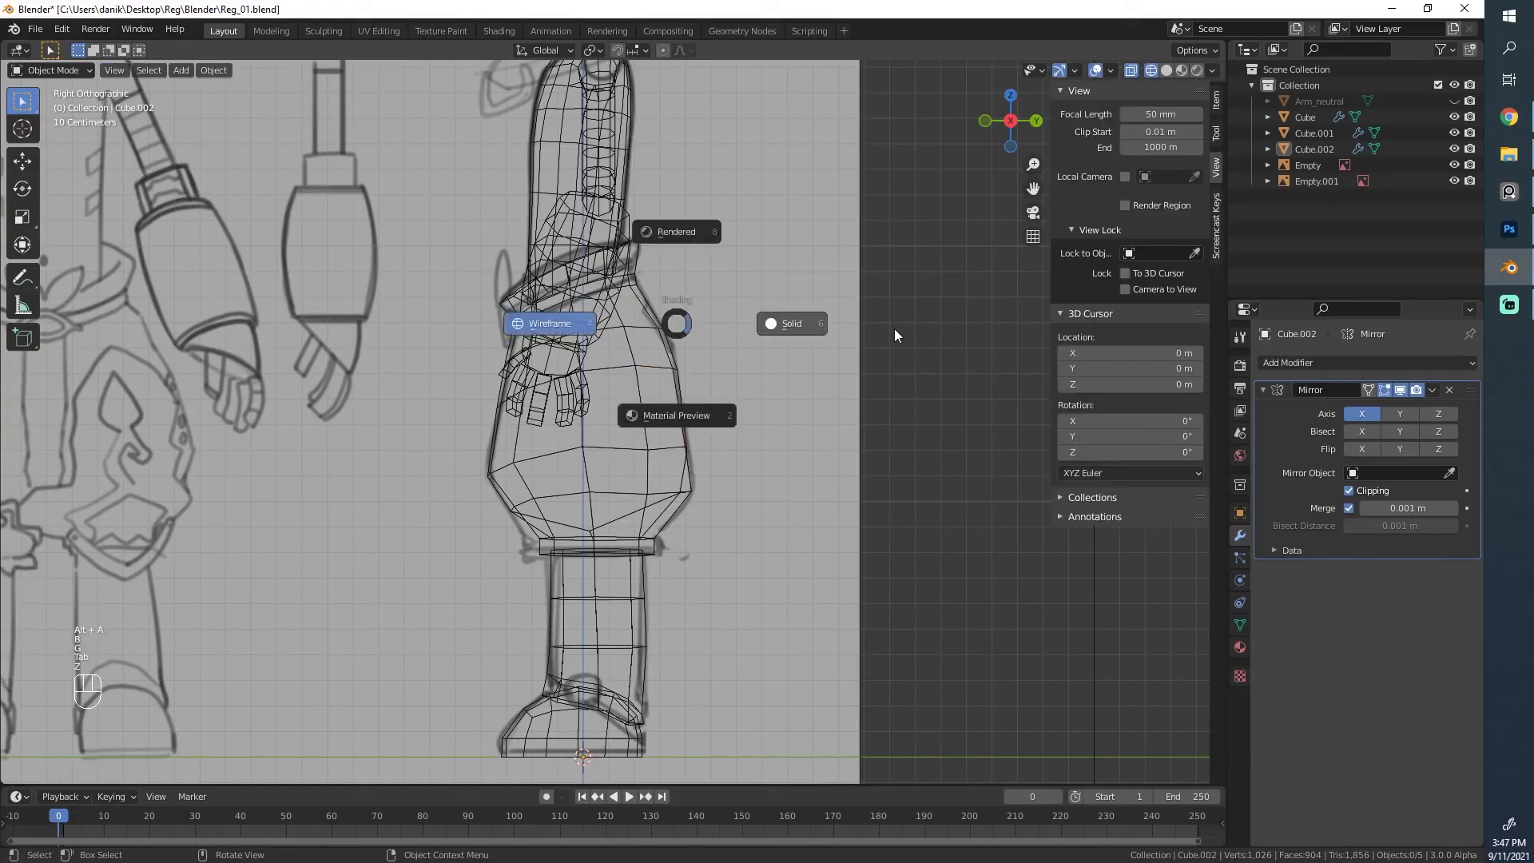
{"action": "left_click", "coordinate": [894, 328]}
Step: Adjust the outer and adjacent rear vertices of the trousers' lower loop from behind to even out the back
{"action": "middle_click_drag", "start_coordinate": [771, 400], "coordinate": [515, 412]}
{"action": "scroll", "coordinate": [789, 371], "scroll_direction": "up", "scroll_amount": 4}
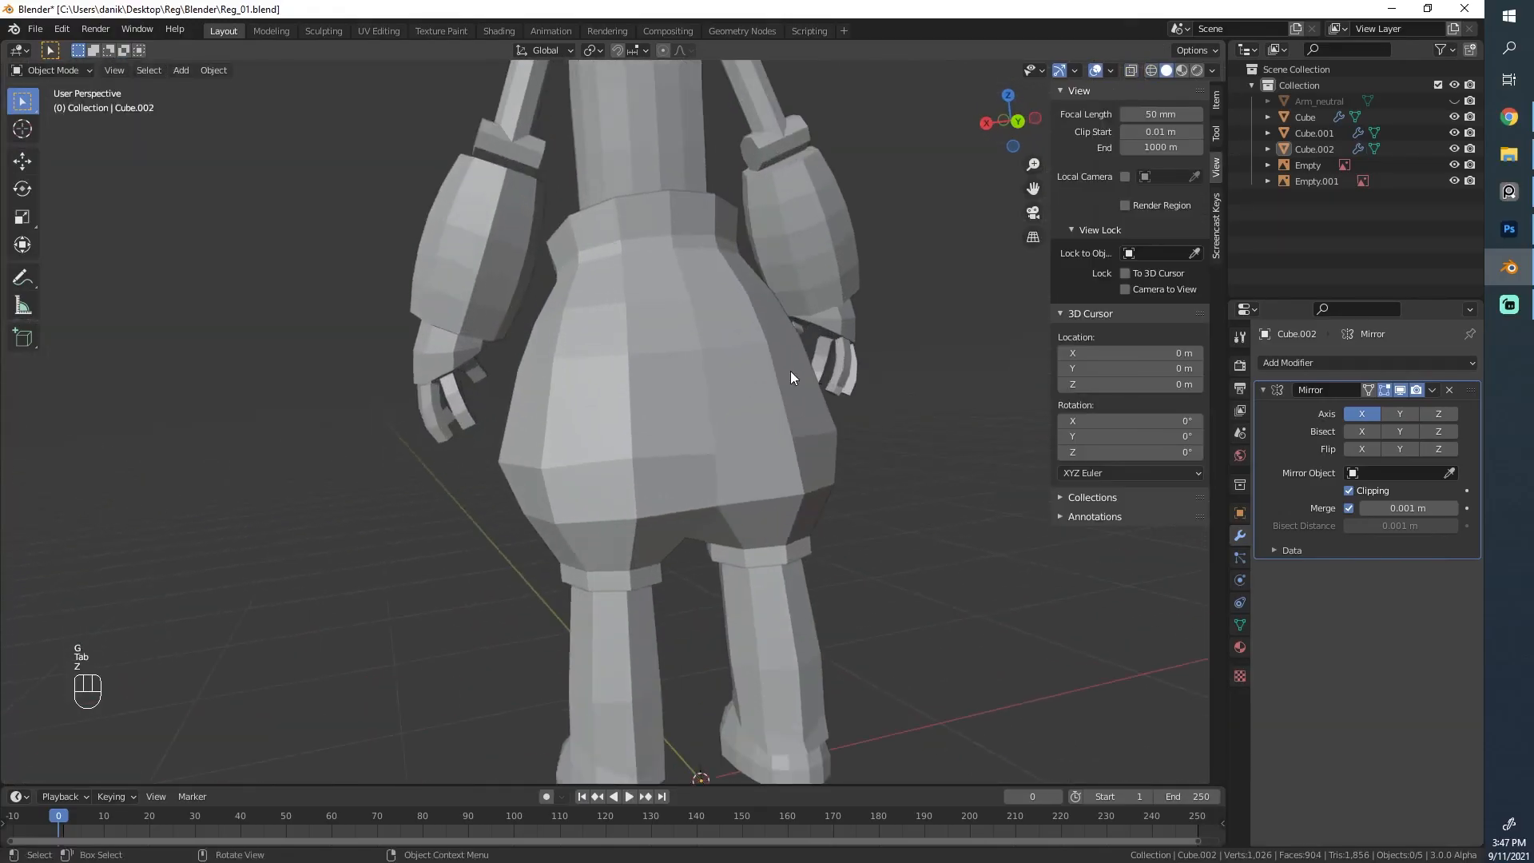
{"action": "key", "text": "Tab"}
{"action": "right_click", "coordinate": [552, 507]}
{"action": "left_click", "coordinate": [537, 512]}
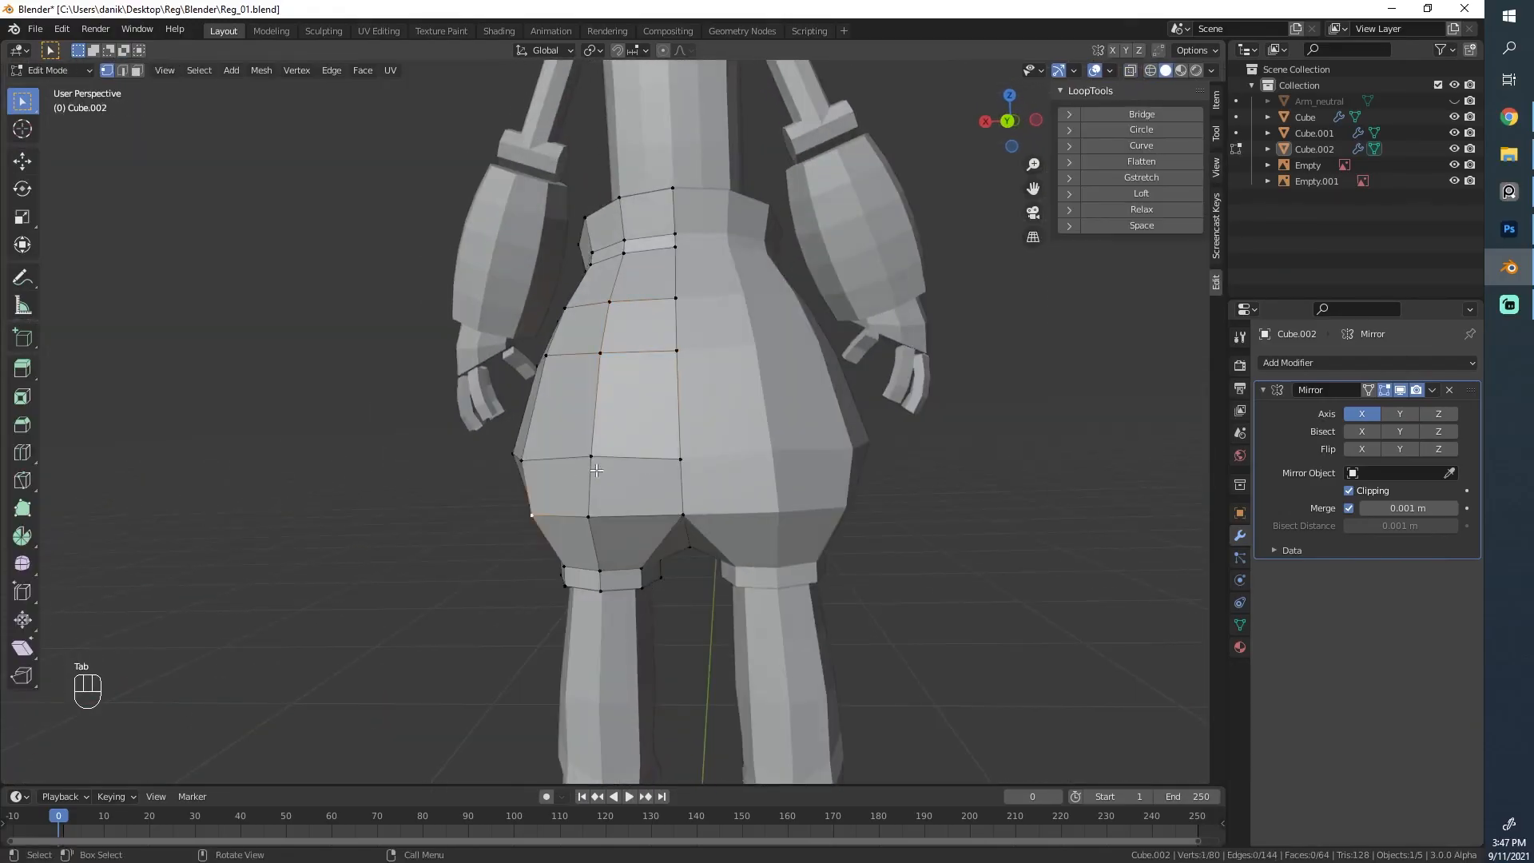
{"action": "key", "text": "g"}
{"action": "left_click", "coordinate": [588, 518]}
{"action": "key", "text": "Tab"}
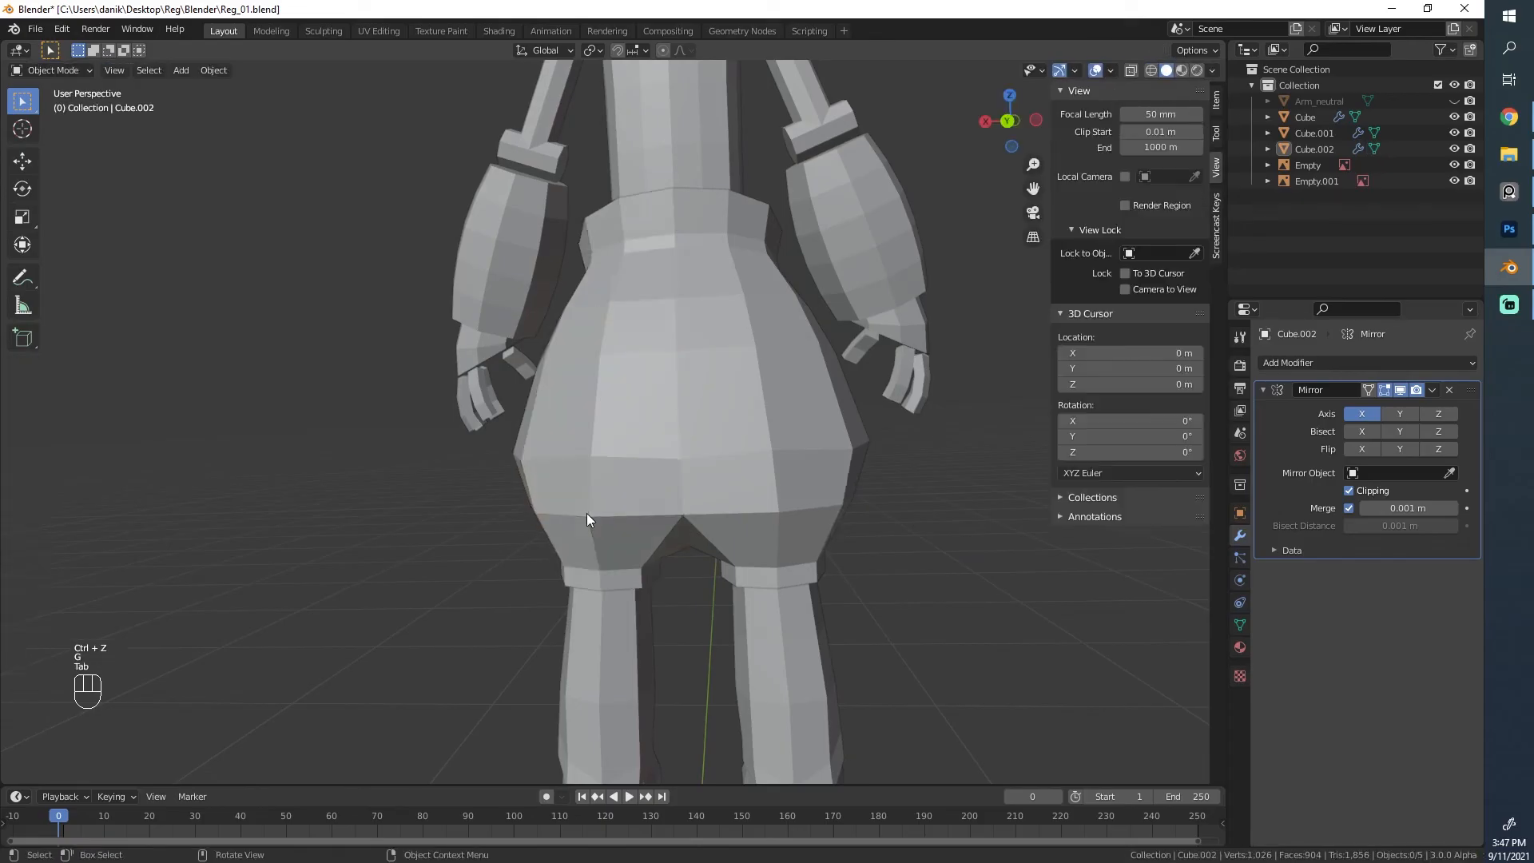
Step: In right view, slide the rear vertices and edge of the trousers' two widest loops to follow the sketch outline
{"action": "middle_click_drag", "start_coordinate": [589, 518], "coordinate": [438, 407]}
{"action": "key", "text": "KP_3"}
{"action": "scroll", "coordinate": [733, 372], "scroll_direction": "up", "scroll_amount": 5}
{"action": "key", "text": "Tab"}
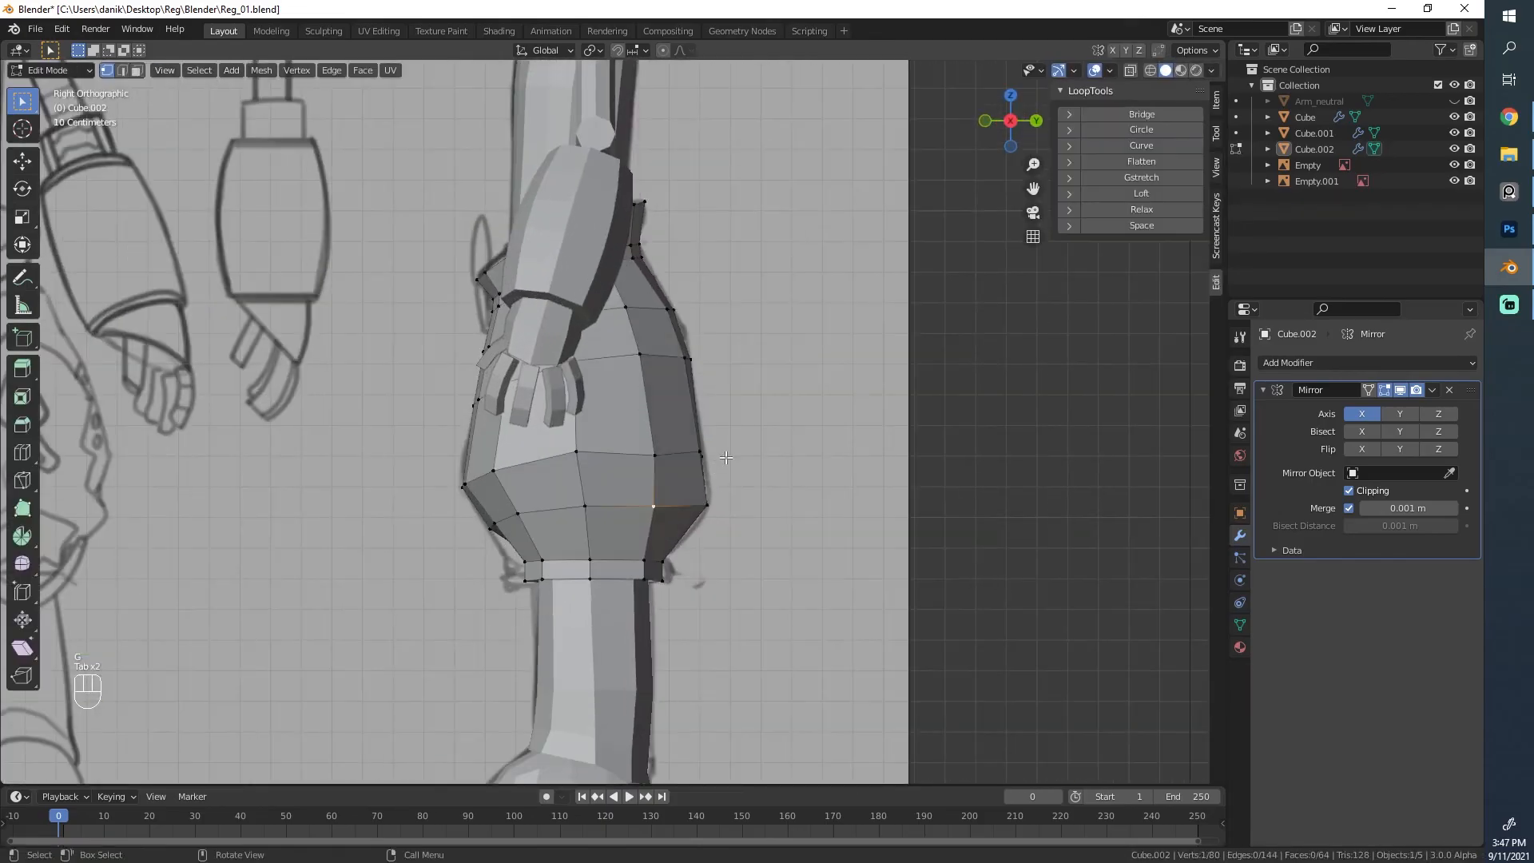
{"action": "key", "text": "g"}
{"action": "key", "text": "g"}
{"action": "left_click", "coordinate": [702, 452]}
{"action": "key", "text": "g"}
{"action": "key", "text": "g"}
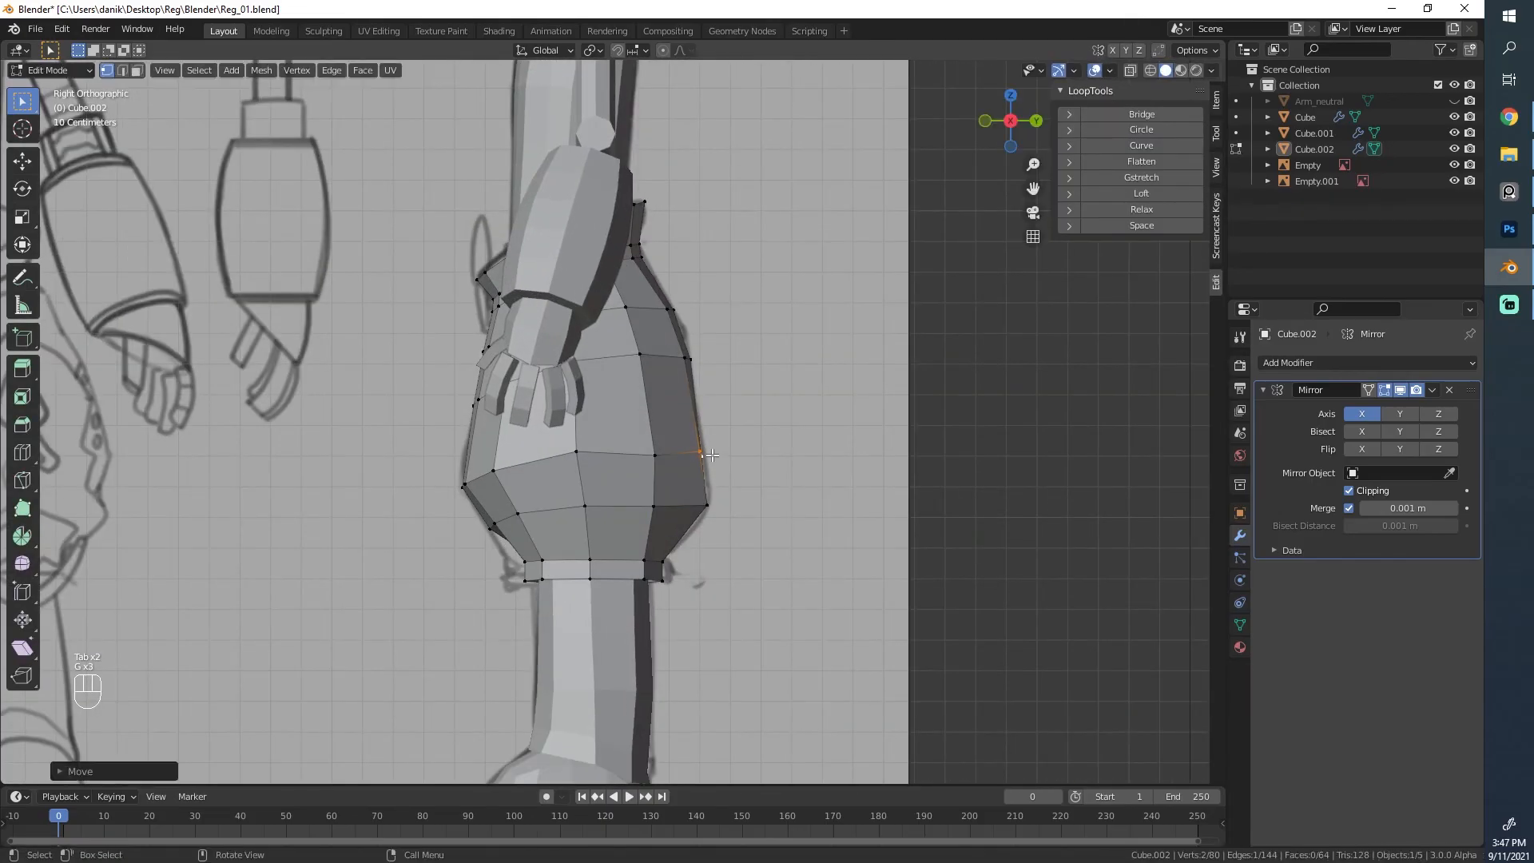
{"action": "left_click", "coordinate": [618, 451]}
Step: Leave mesh editing and examine the trousers' shape and the whole character's proportions from several angles in solid shading
{"action": "key", "text": "Tab"}
{"action": "scroll", "coordinate": [618, 452], "scroll_direction": "down", "scroll_amount": 5}
{"action": "key", "text": "z"}
{"action": "left_click", "coordinate": [890, 445]}
{"action": "mouse_move", "coordinate": [890, 445]}
{"action": "middle_mouse_down"}
{"action": "mouse_move", "coordinate": [782, 409]}
{"action": "mouse_move", "coordinate": [730, 481]}
{"action": "mouse_move", "coordinate": [483, 490]}
{"action": "mouse_move", "coordinate": [807, 352]}
{"action": "mouse_move", "coordinate": [564, 396]}
{"action": "mouse_move", "coordinate": [593, 383]}
{"action": "middle_mouse_up"}
{"action": "key", "text": "alt+a"}
{"action": "middle_click_drag", "start_coordinate": [753, 381], "coordinate": [765, 448]}
{"action": "scroll", "coordinate": [765, 442], "scroll_direction": "down", "scroll_amount": 1}
{"action": "scroll", "coordinate": [764, 441], "scroll_direction": "up", "scroll_amount": 2}
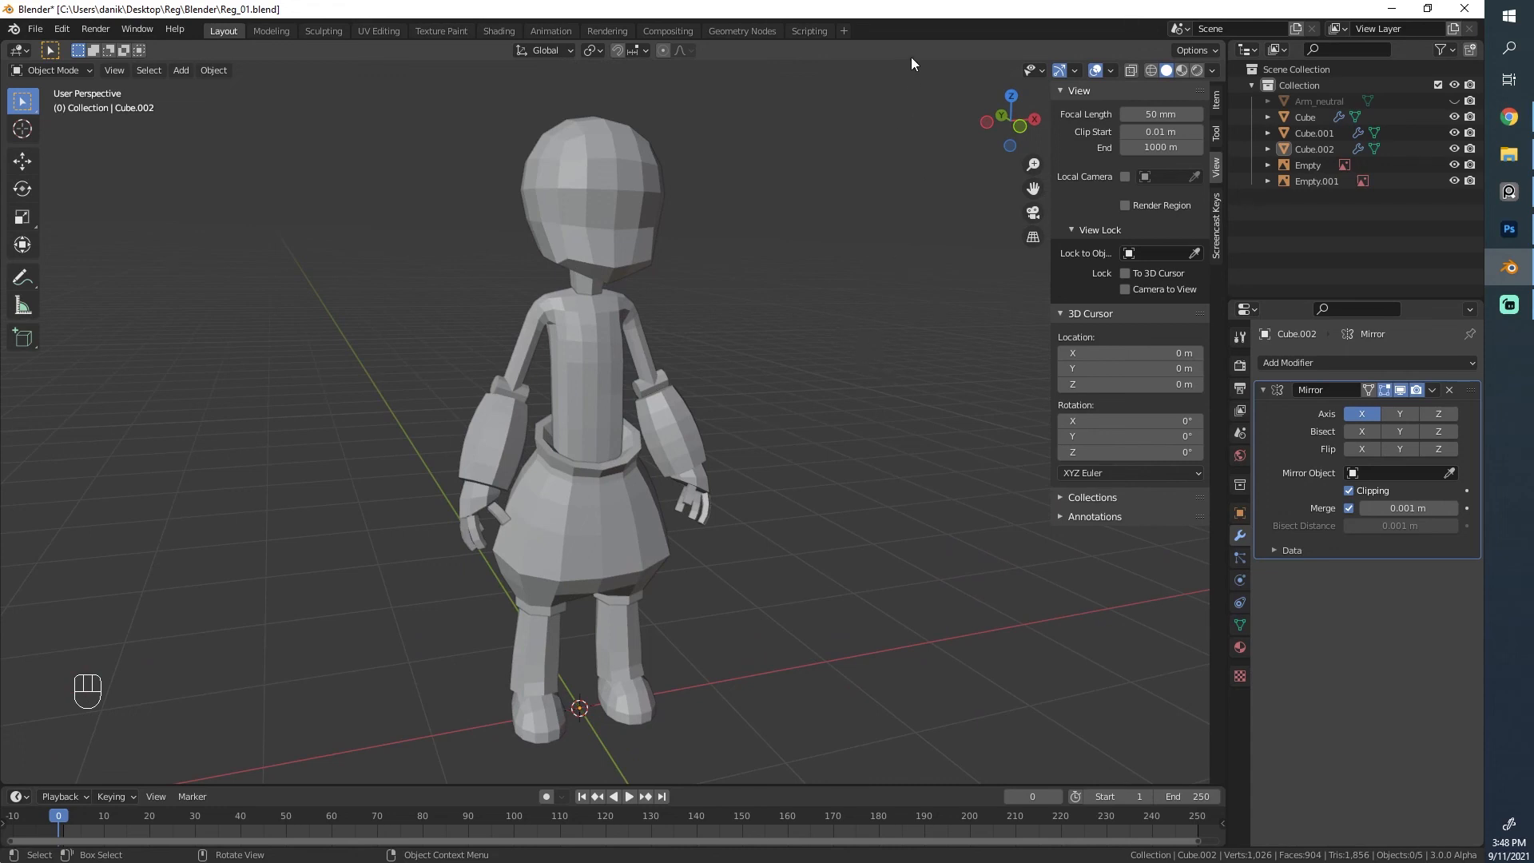
{"action": "middle_click_drag", "start_coordinate": [1093, 463], "coordinate": [941, 442]}
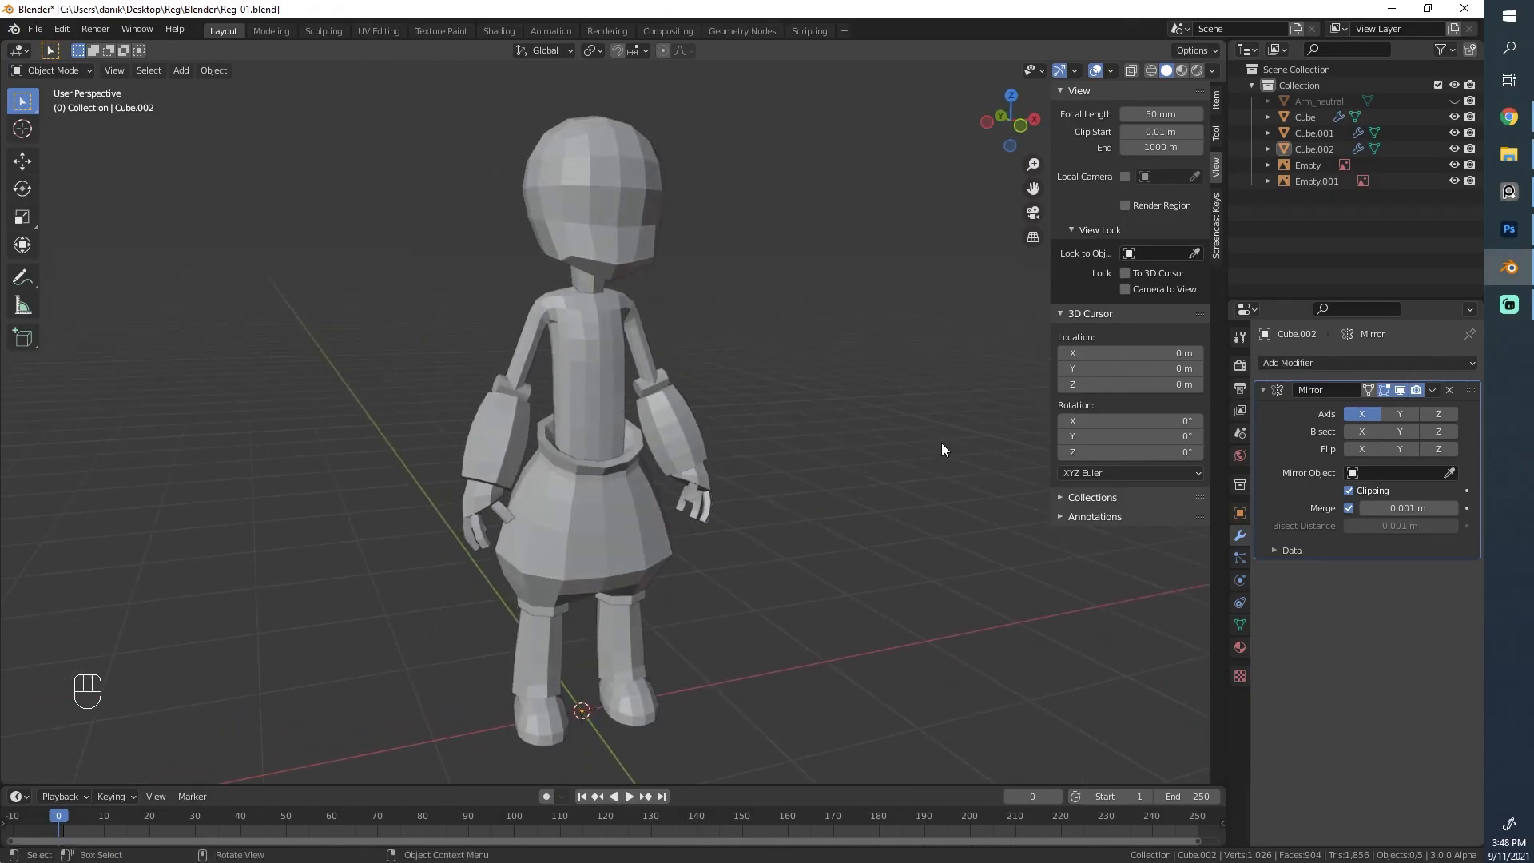